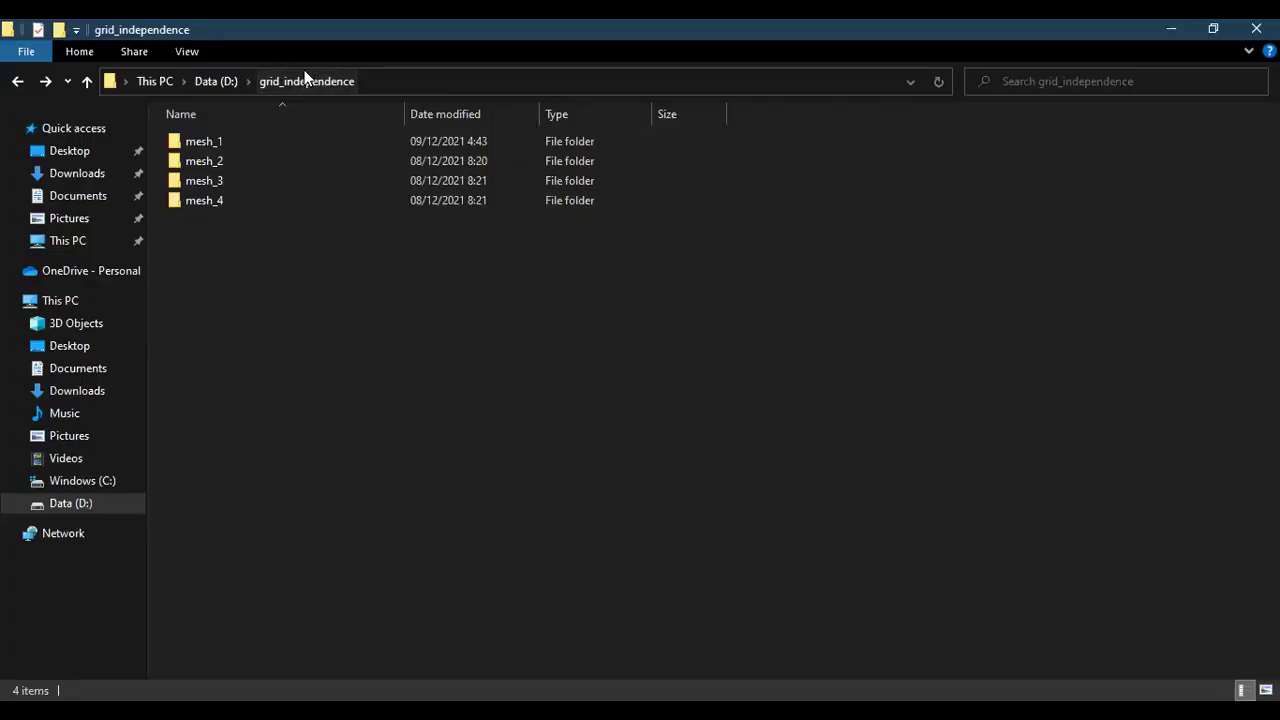
- Examine the solid_pipe files inside the mesh_1 folder of D:\grid_independence
double_click(208, 139)
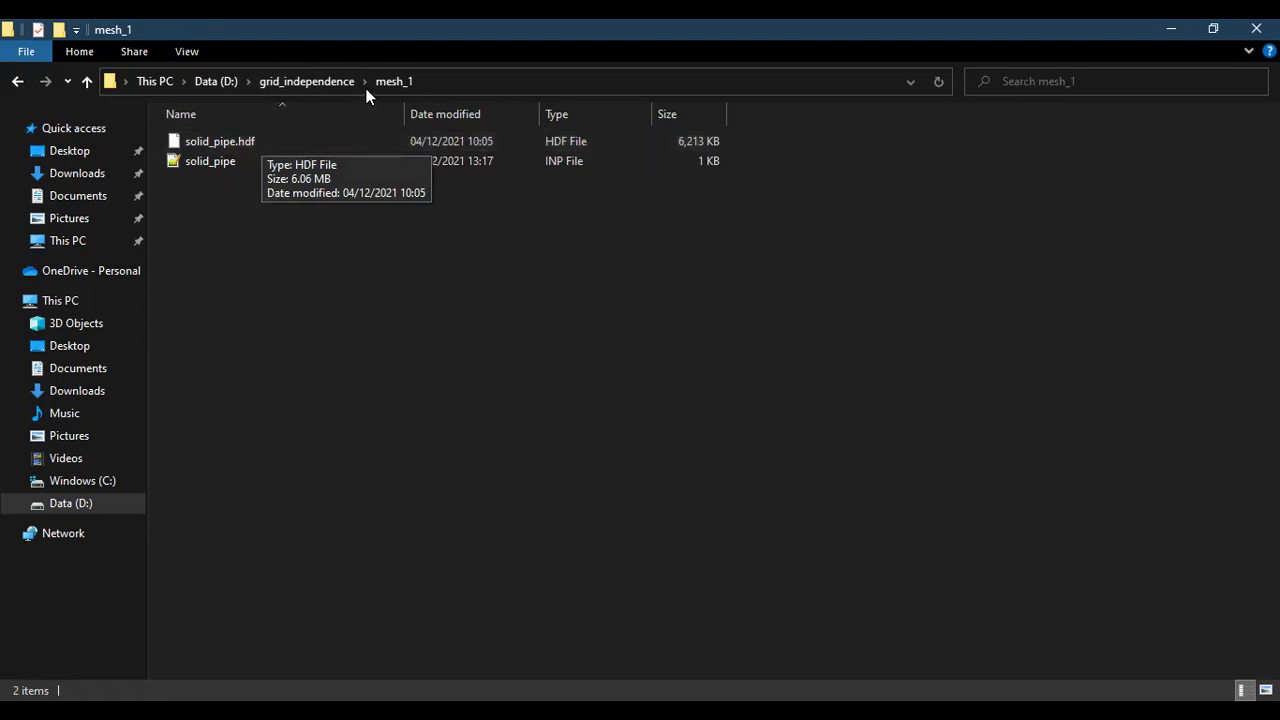
click(317, 82)
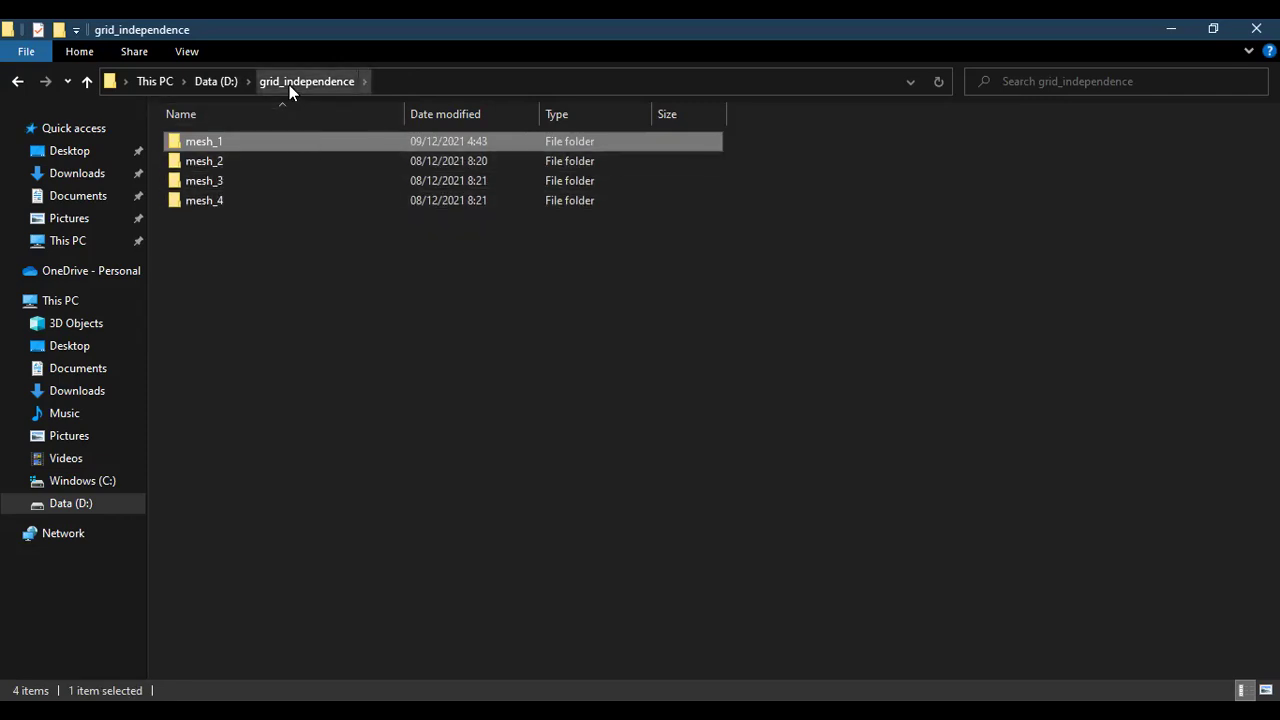
double_click(203, 141)
click(235, 165)
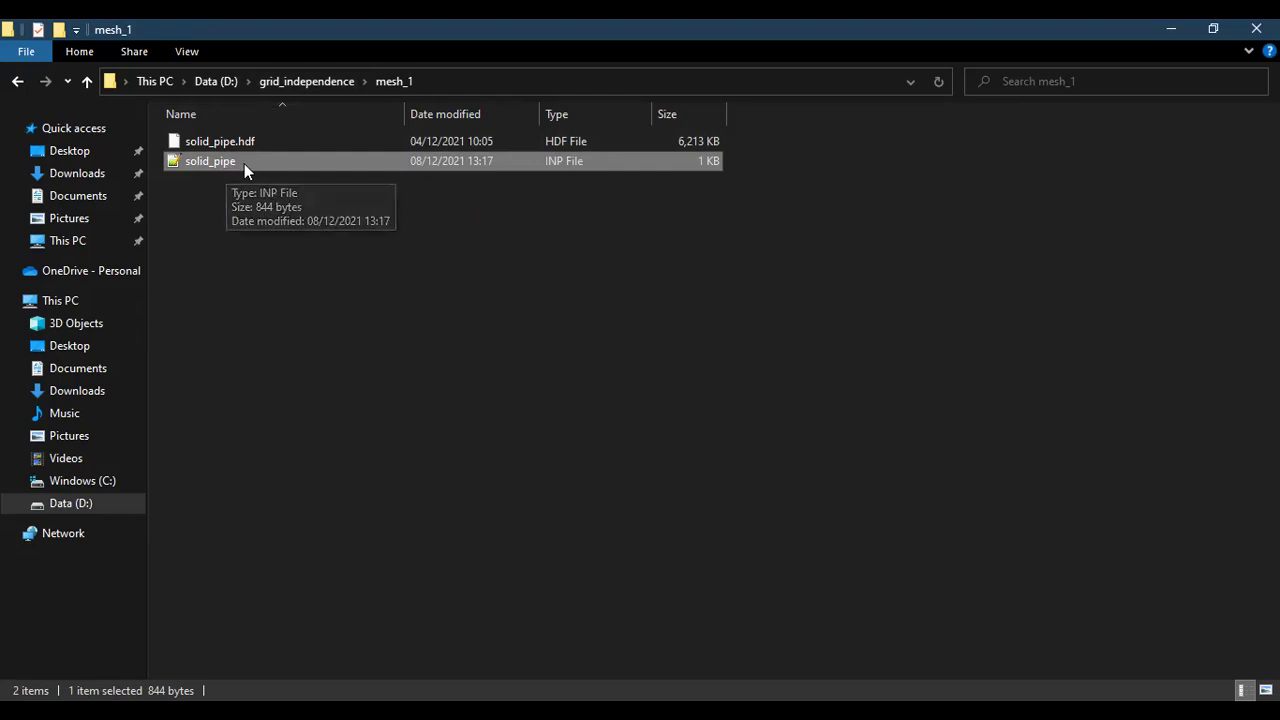
click(334, 81)
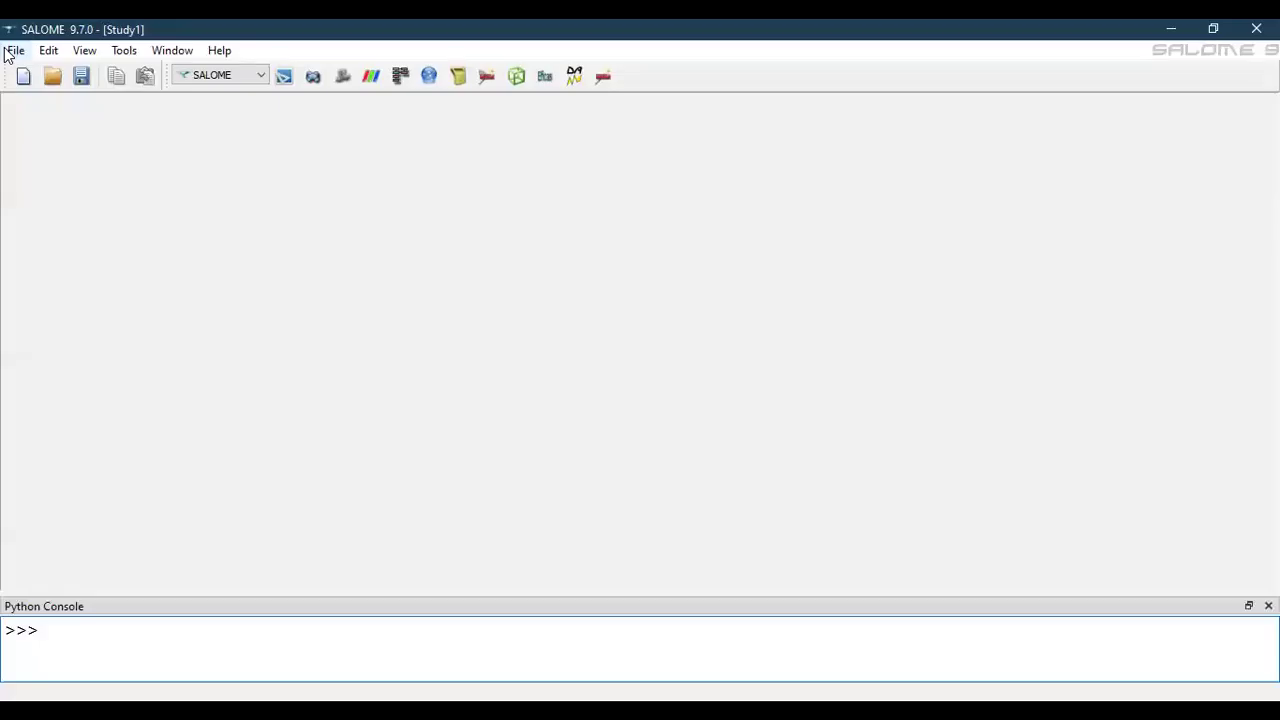
- Switch to SALOME and open the study solid_pipe.hdf from D:\grid_independence\mesh_1
click(16, 50)
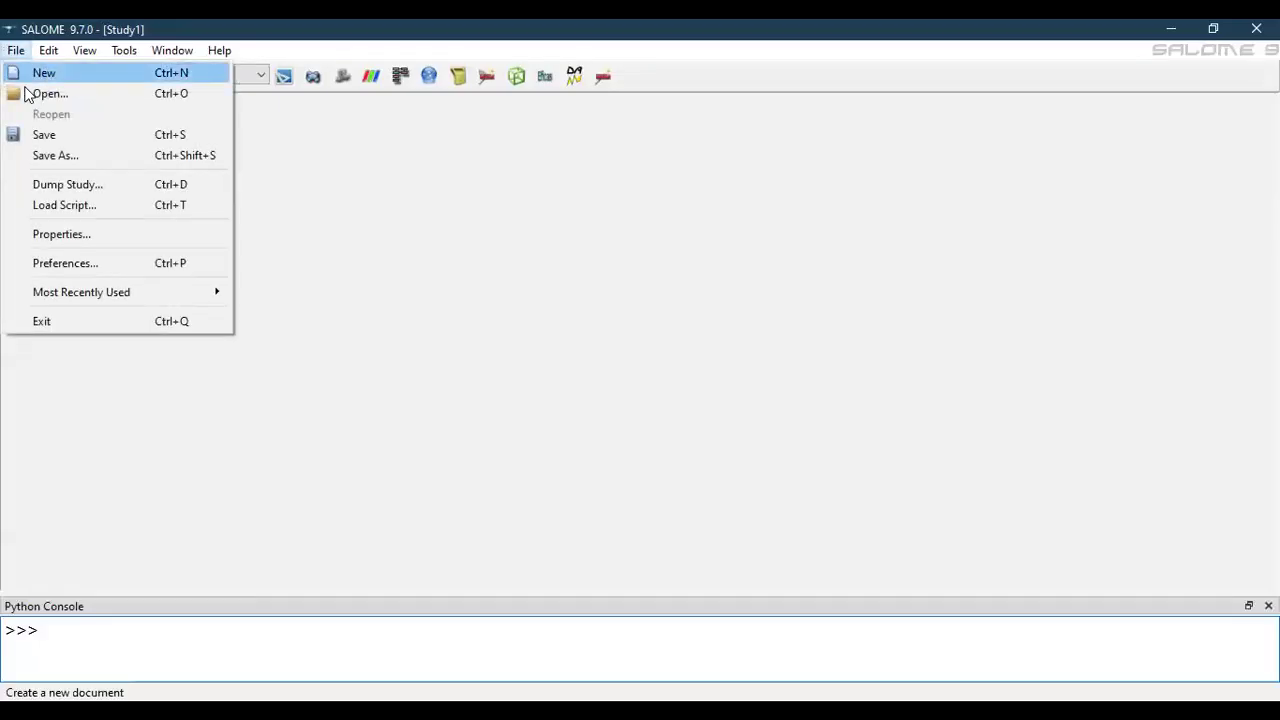
click(87, 97)
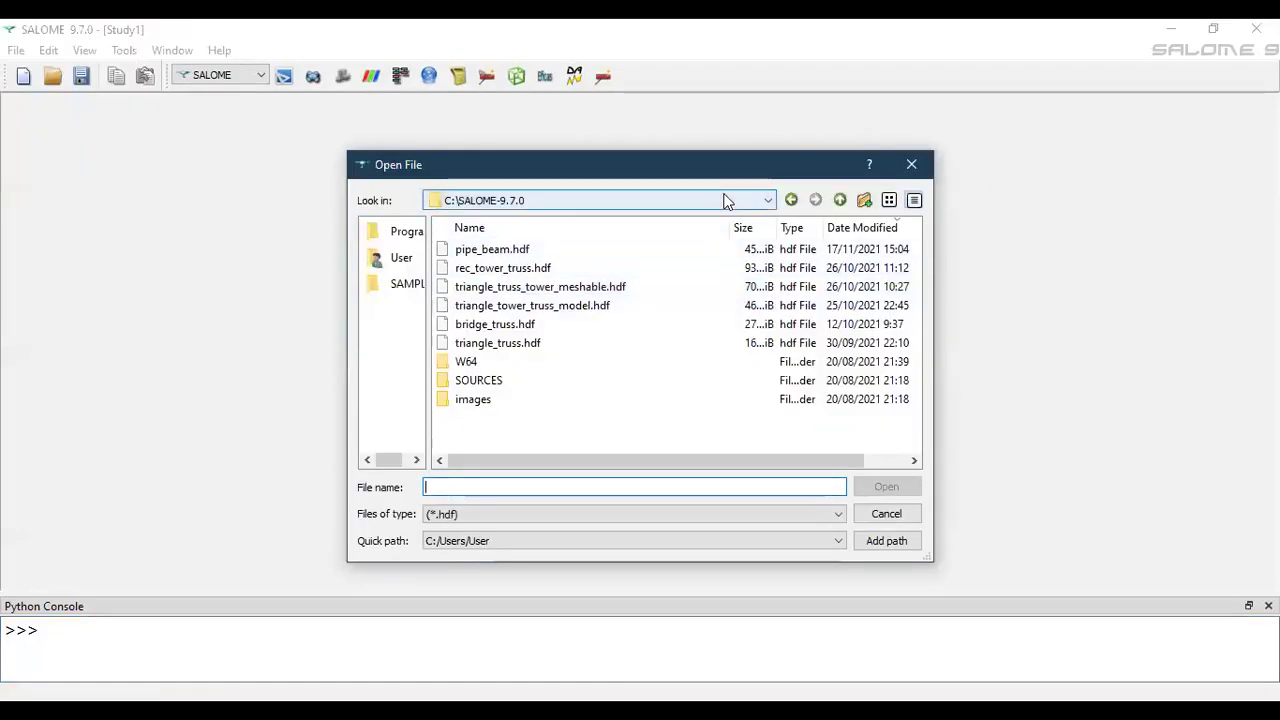
click(480, 200)
click(486, 220)
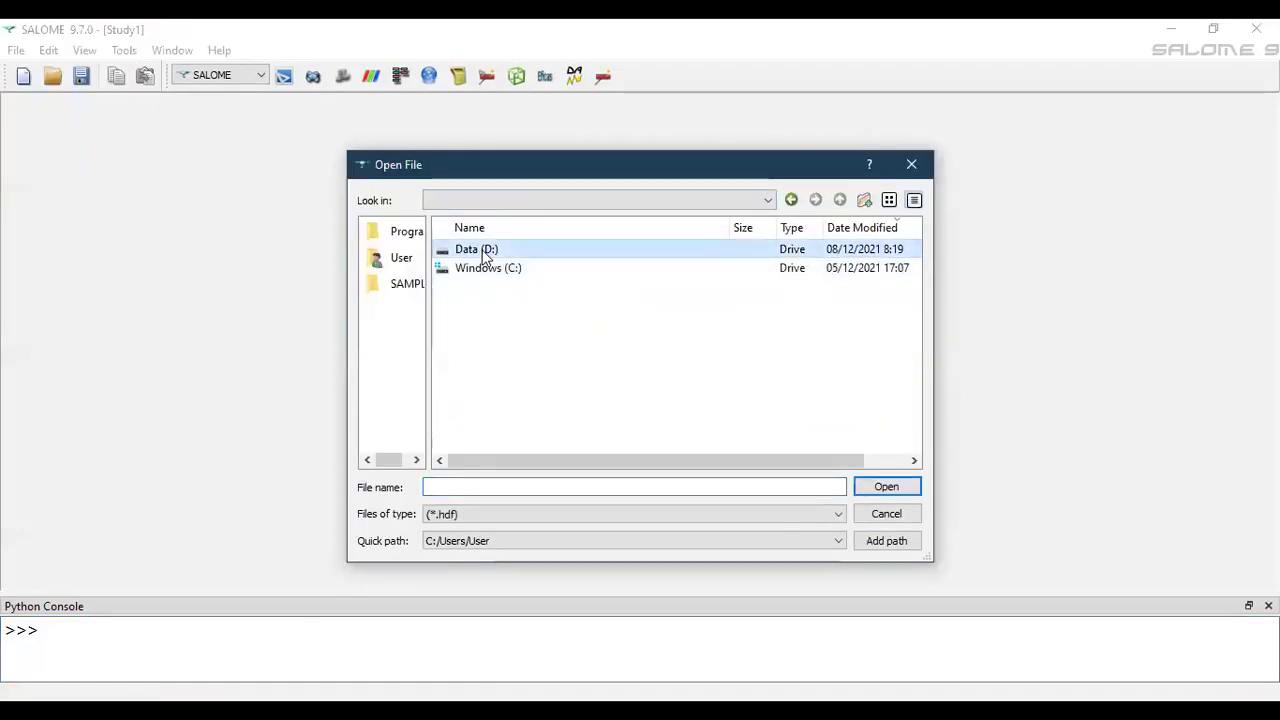
double_click(484, 250)
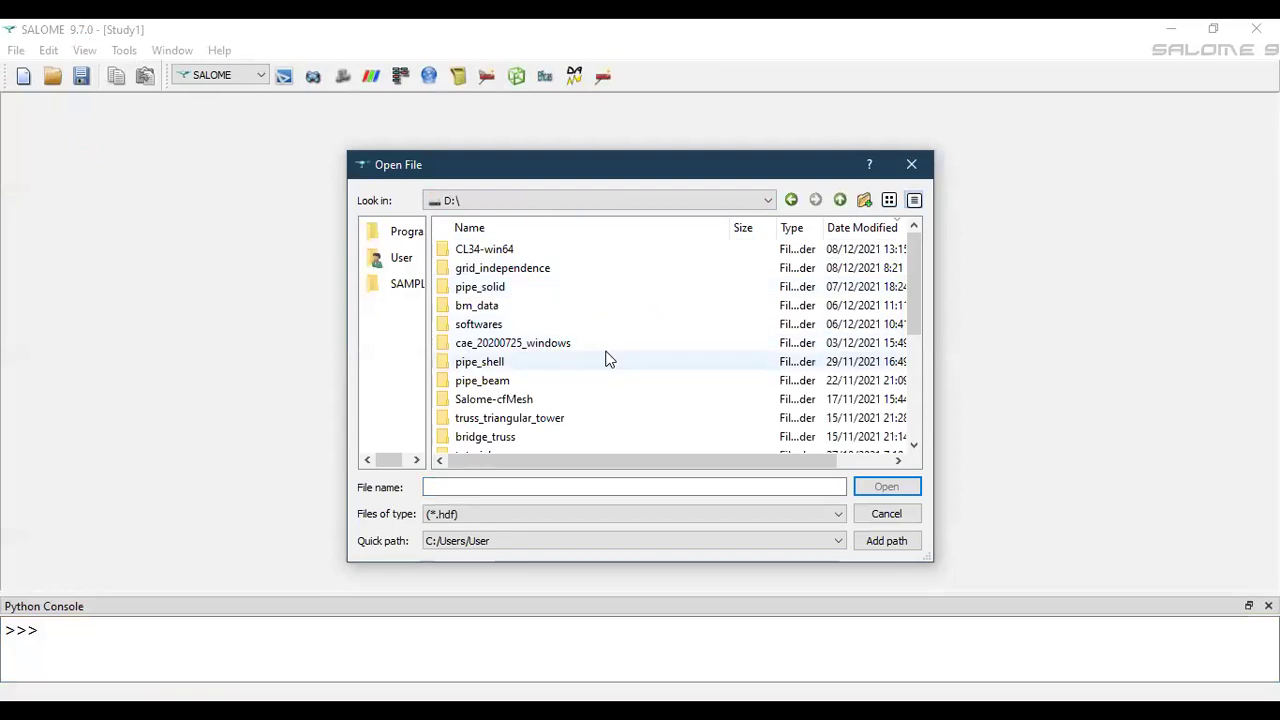
double_click(526, 271)
click(501, 255)
double_click(500, 253)
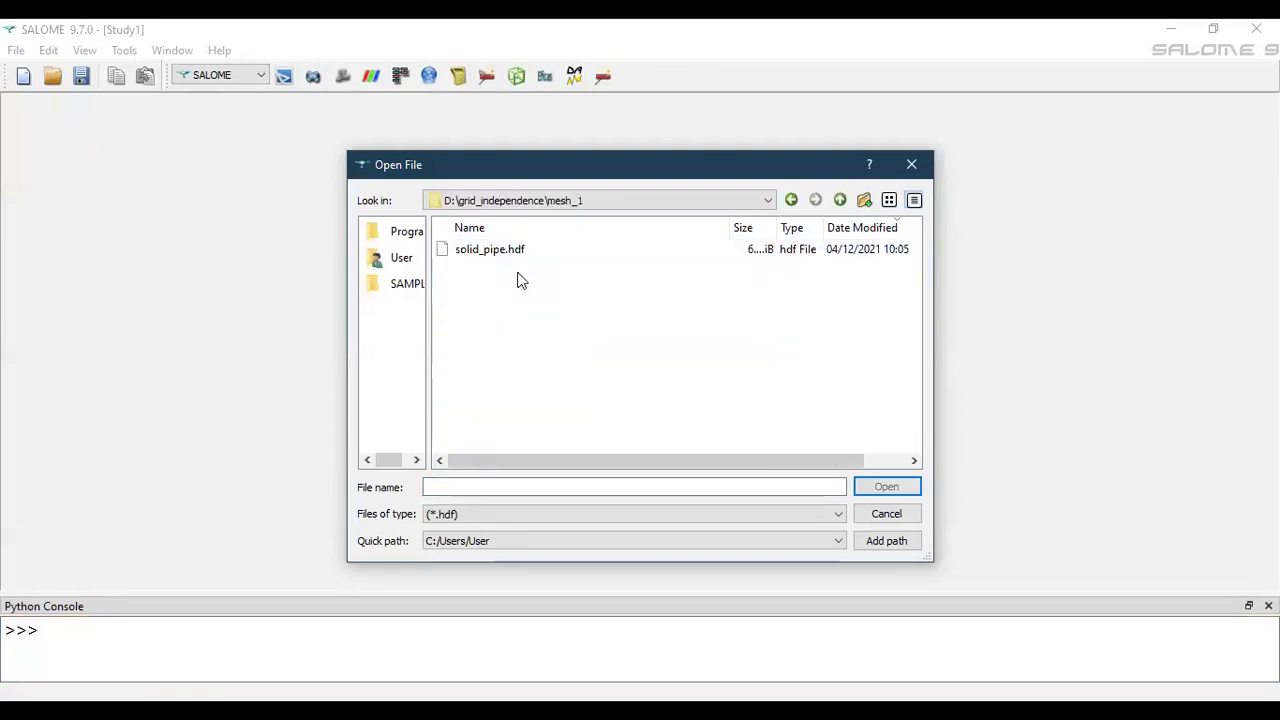
double_click(504, 249)
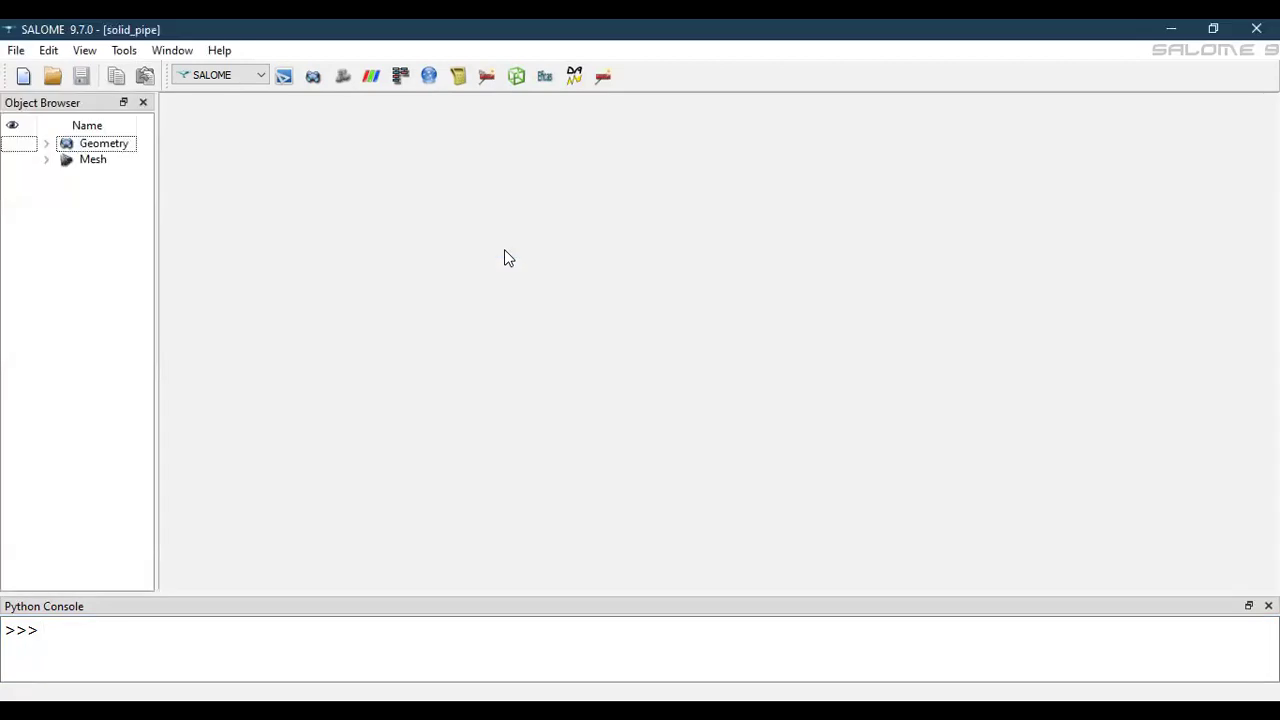
- Activate the Mesh module and expand Mesh_2 down to its sub-meshes on compound
click(46, 160)
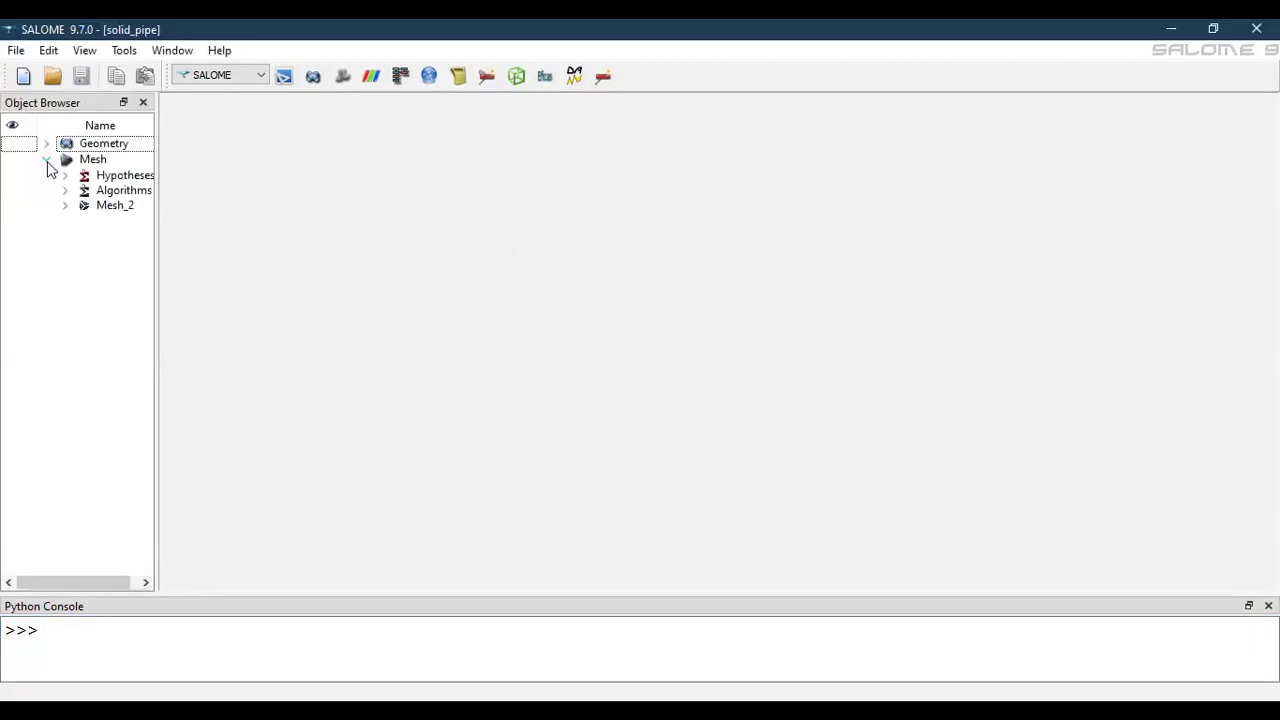
click(218, 76)
click(268, 255)
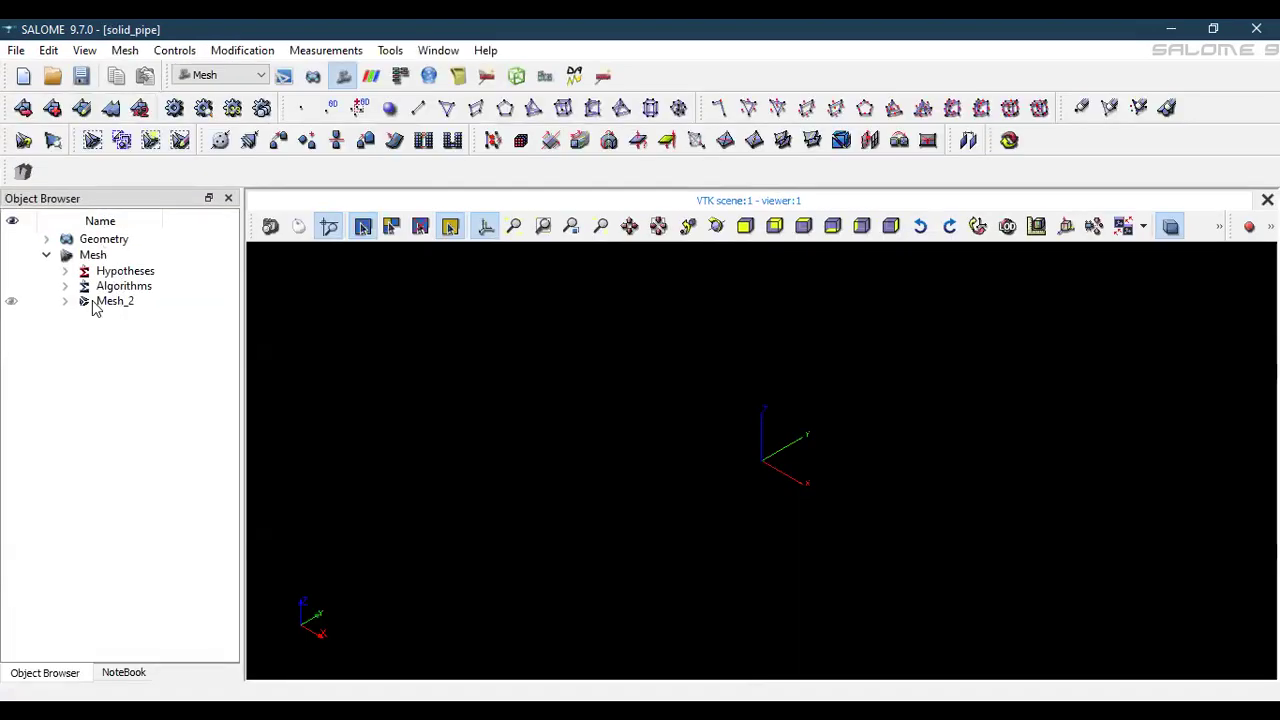
click(65, 301)
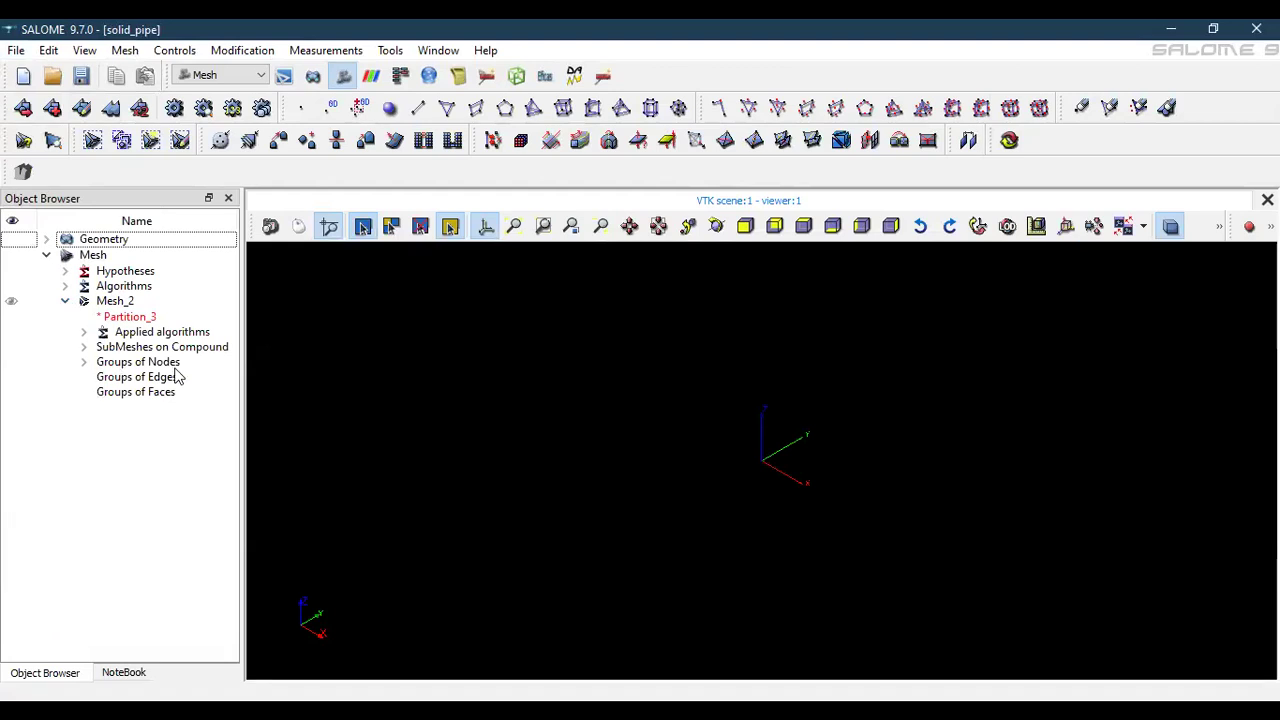
click(84, 347)
- Edit Sub-mesh_1 on thickness_edges, setting its Number of Segments hypothesis to 2, and apply it
click(155, 361)
right_click(157, 364)
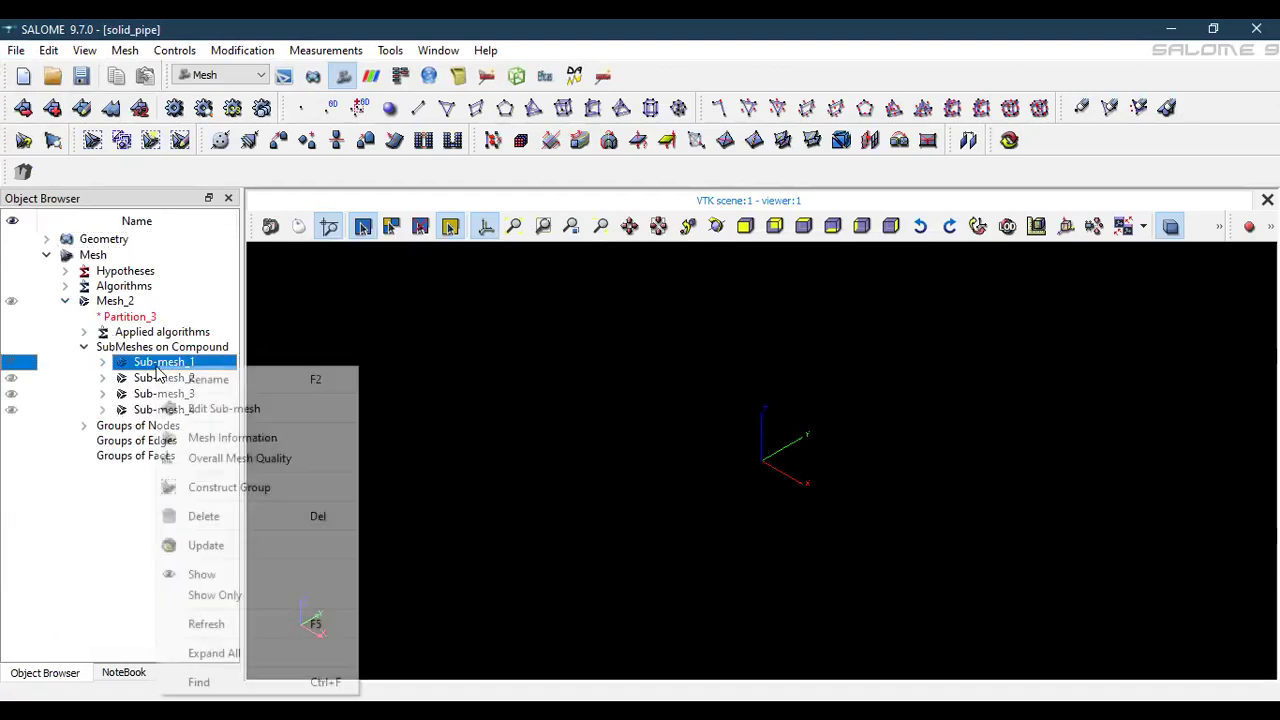
click(213, 410)
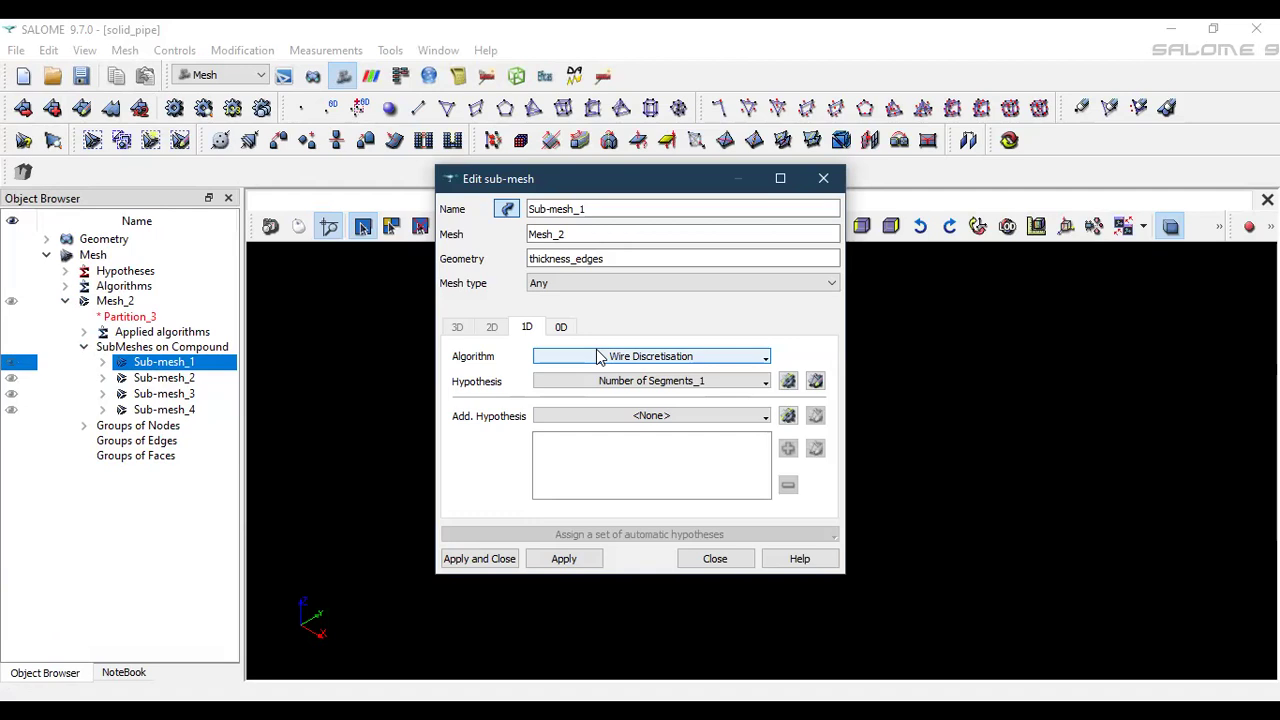
click(816, 383)
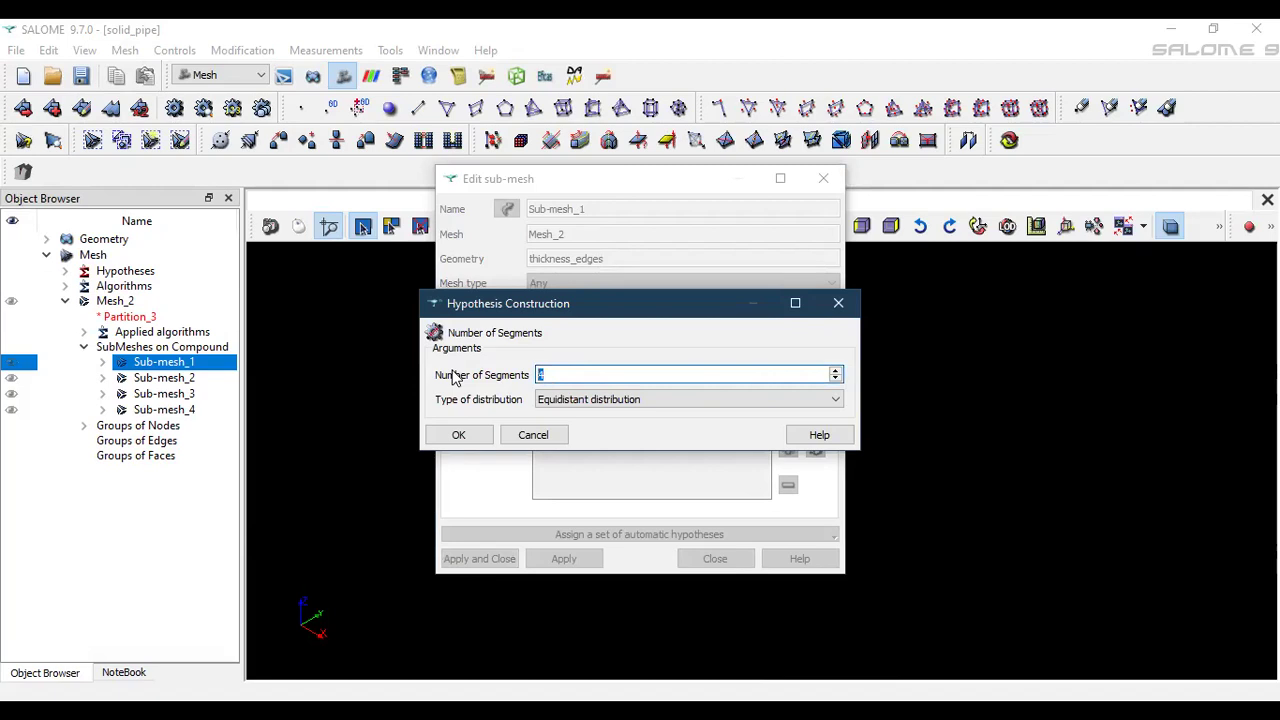
text(2)
key(Tab)
click(452, 437)
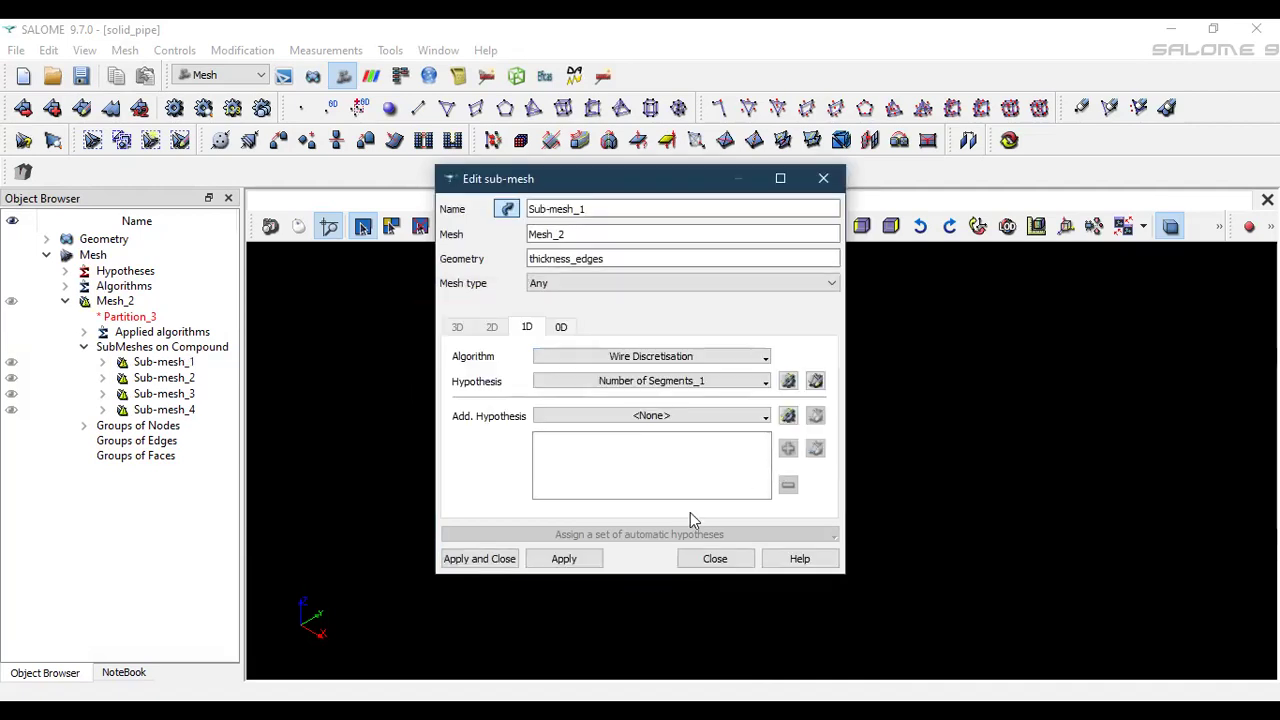
click(483, 560)
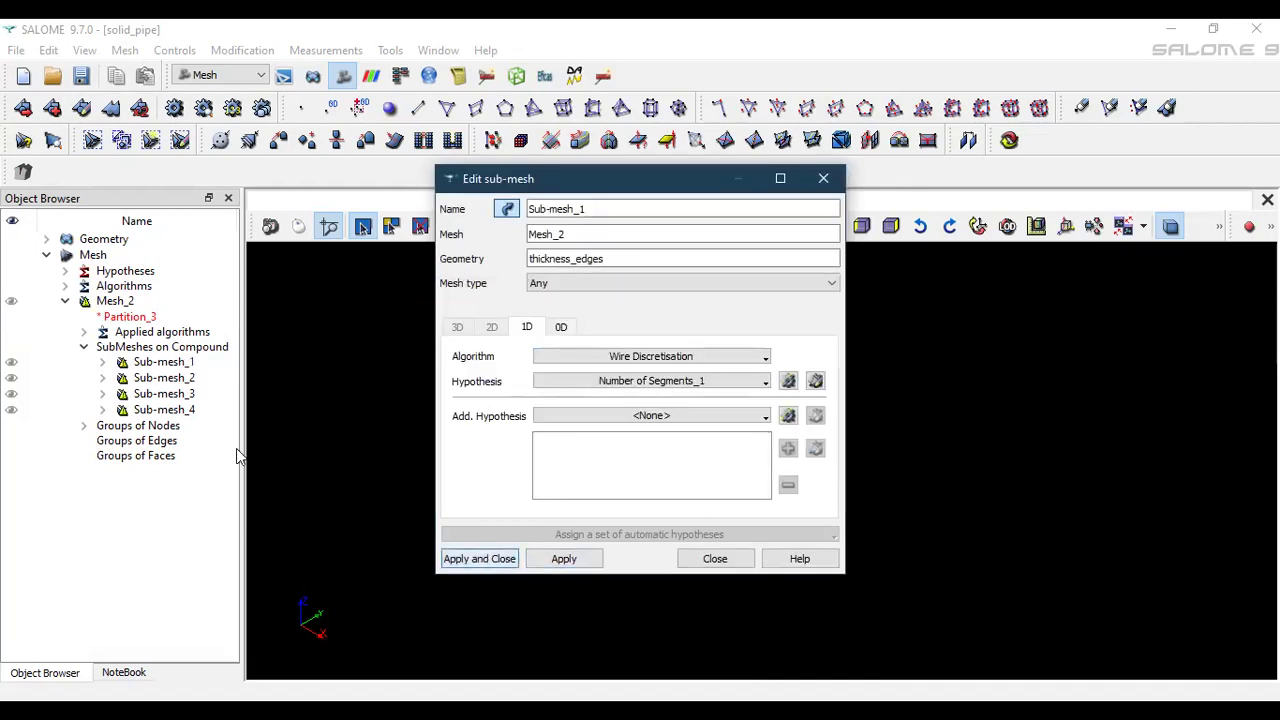
- Edit Sub-mesh_4 on extrusion_path, setting its Local Length hypothesis to a length of 0.05, and apply it
right_click(181, 412)
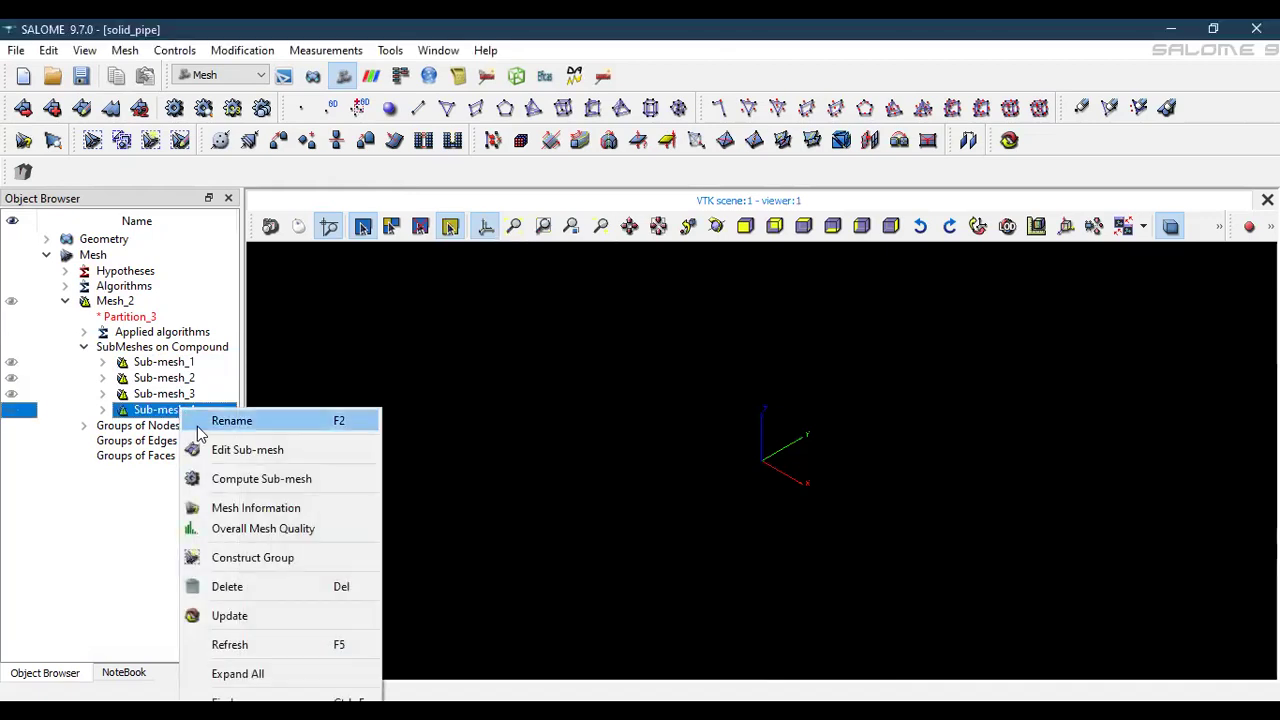
click(228, 450)
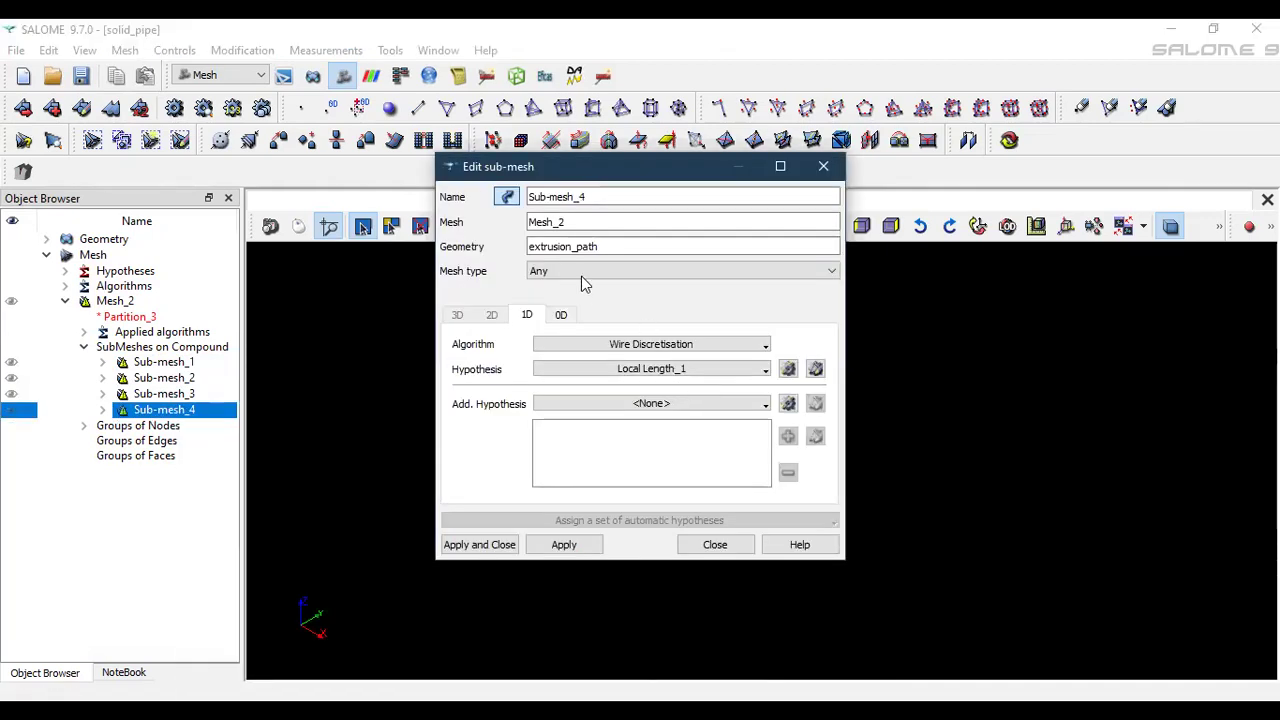
click(815, 370)
drag(700, 365, 648, 362)
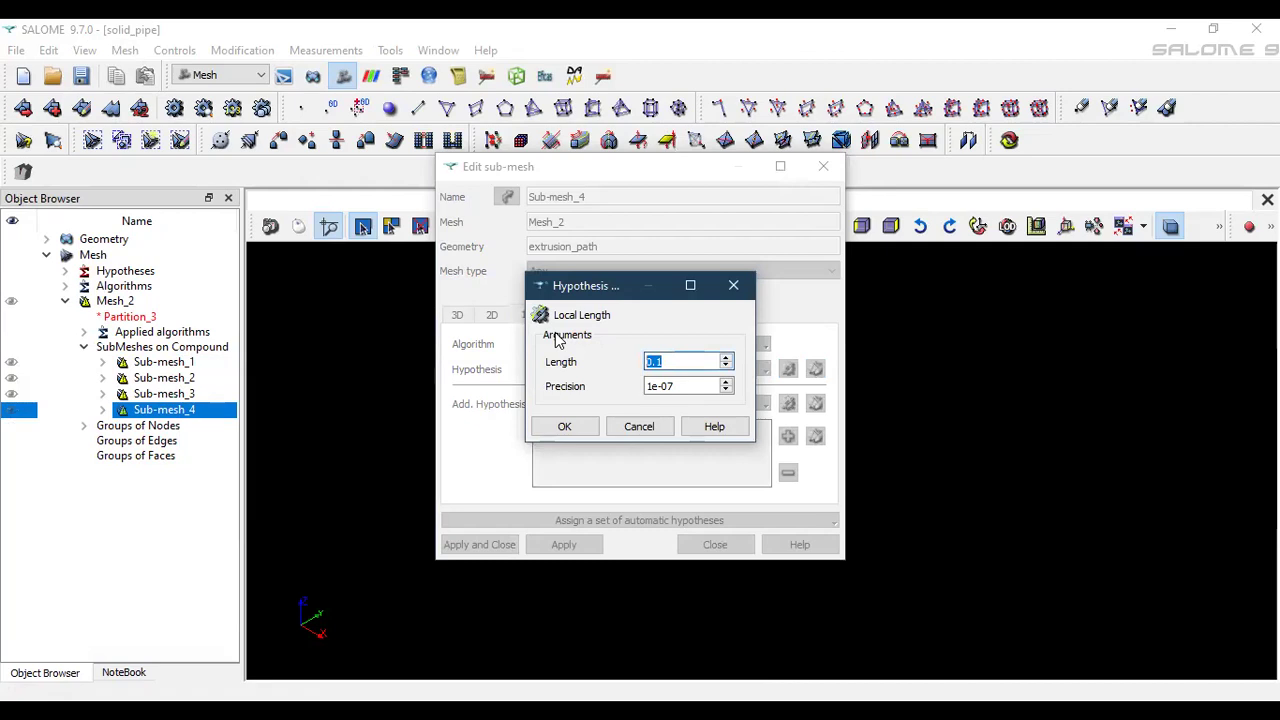
text(0.05)
click(565, 425)
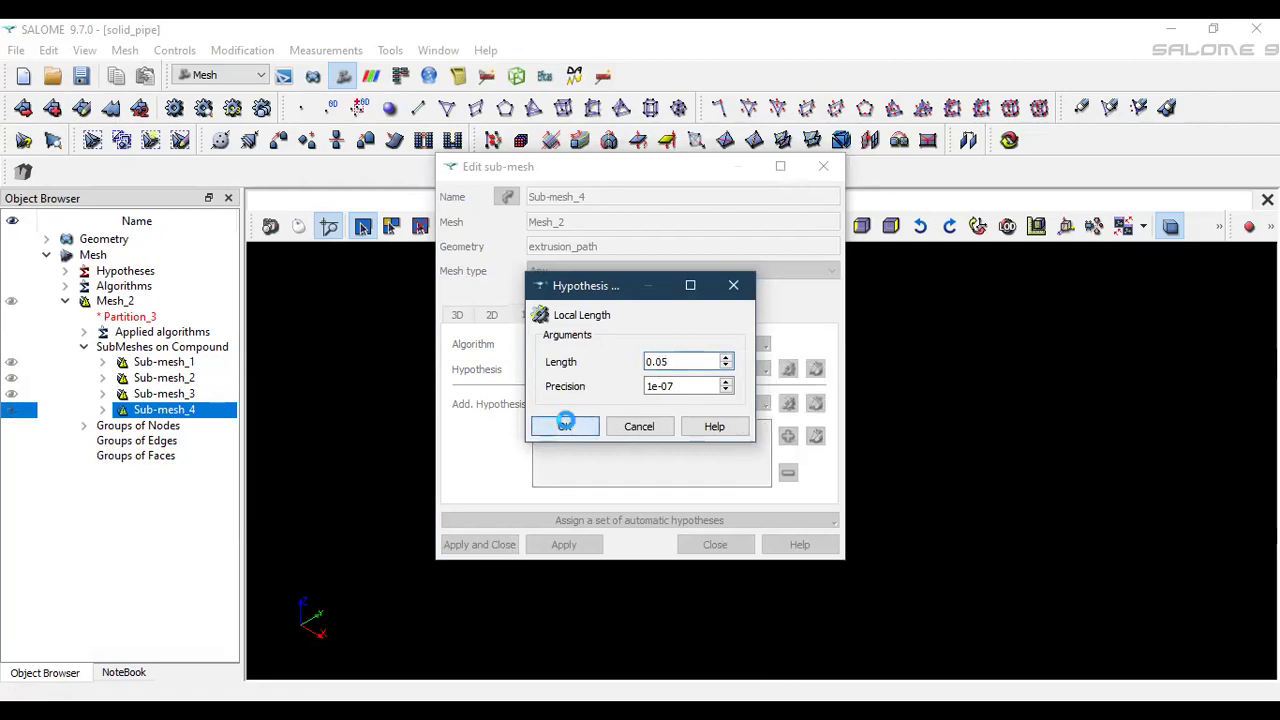
click(500, 544)
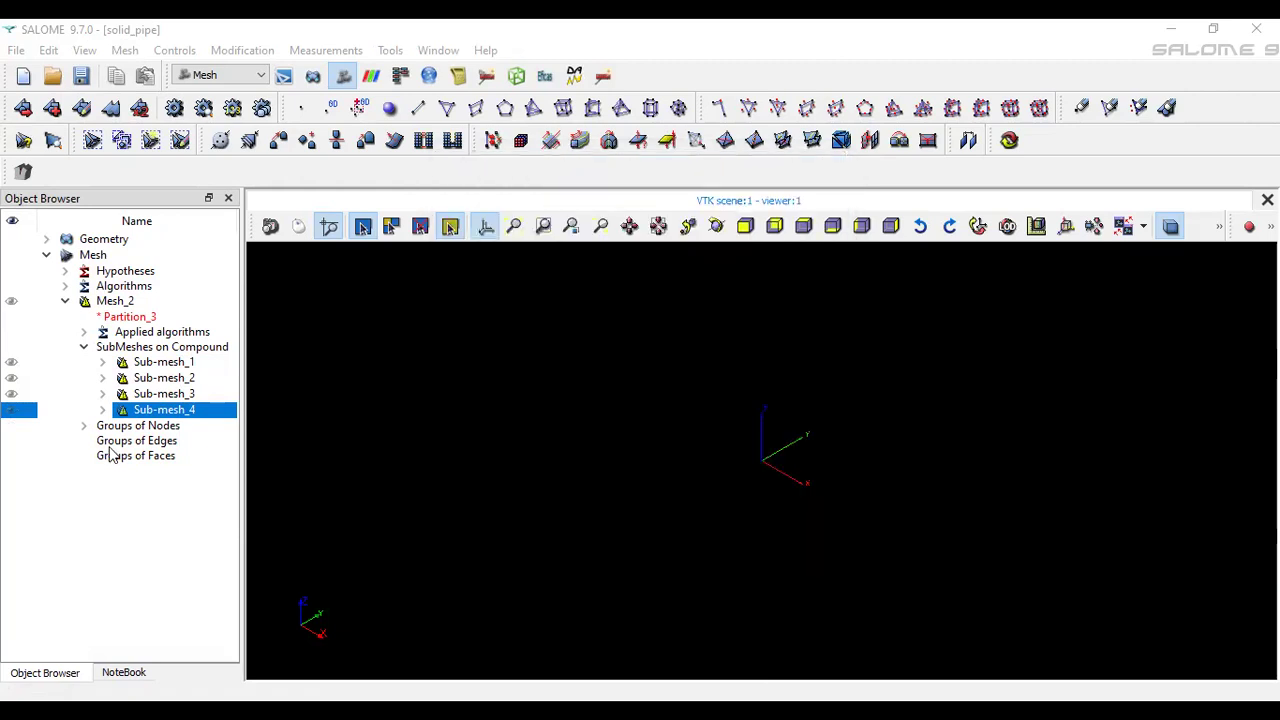
- Clear the existing mesh data of Mesh_2 and compute the mesh again
right_click(110, 302)
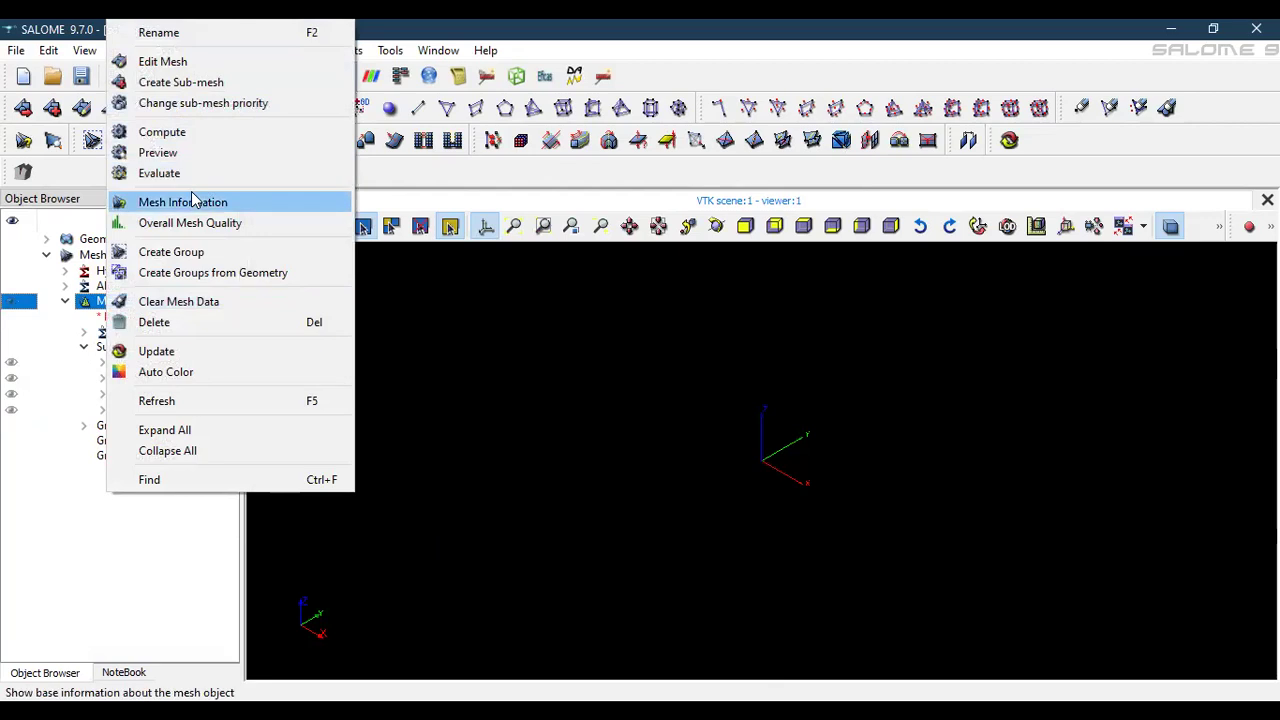
click(166, 302)
right_click(128, 302)
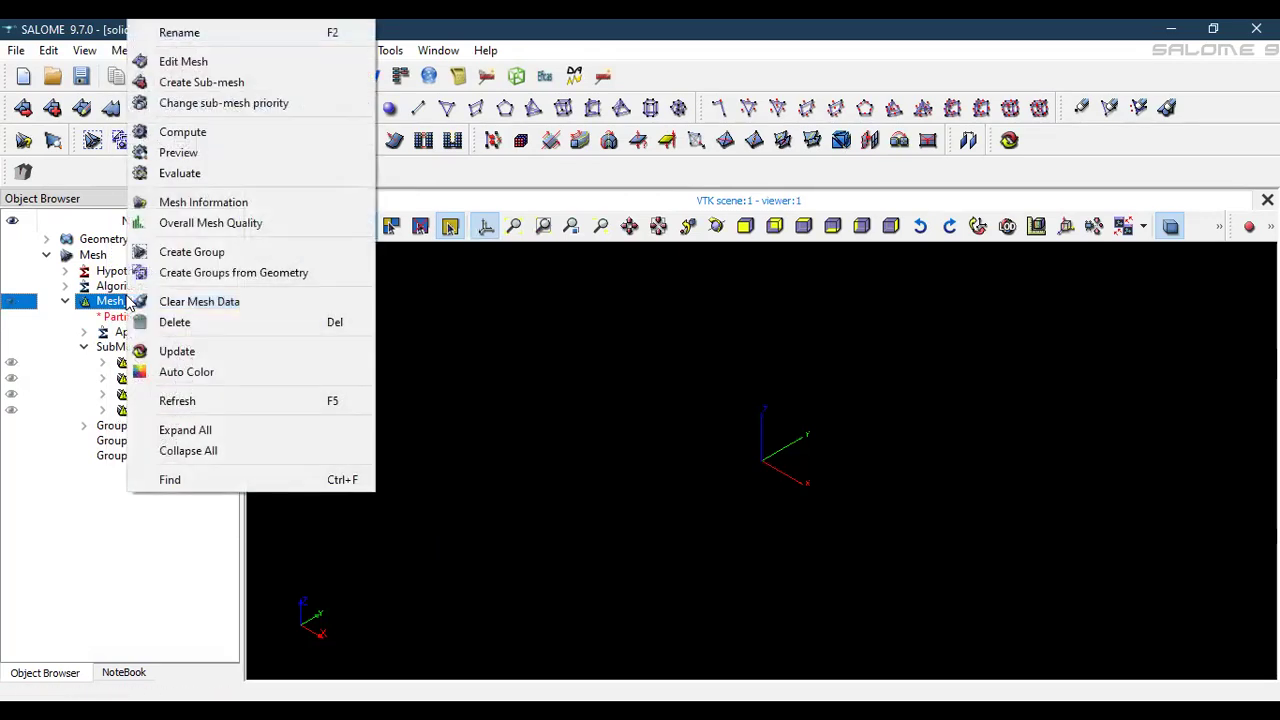
click(200, 140)
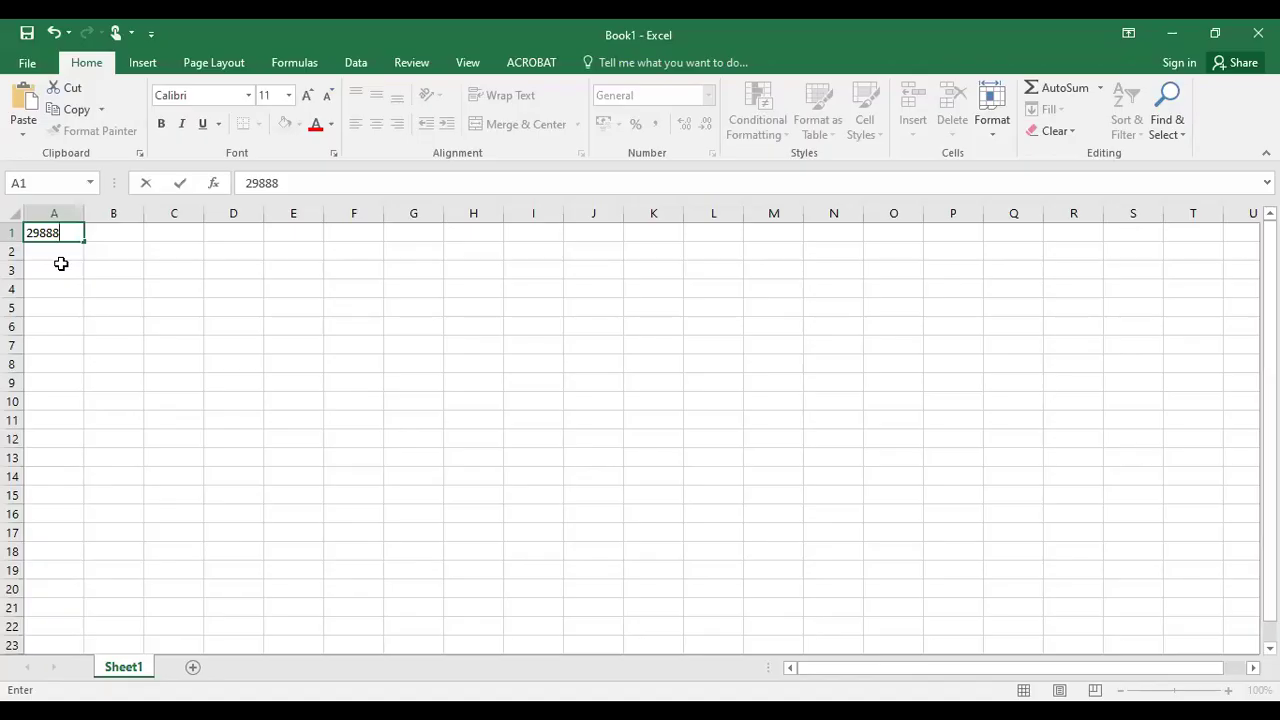
- Record the volume element count 29888 in cell A1 of the Excel sheet, and close SALOME's mesh computation report
click(60, 265)
click(64, 233)
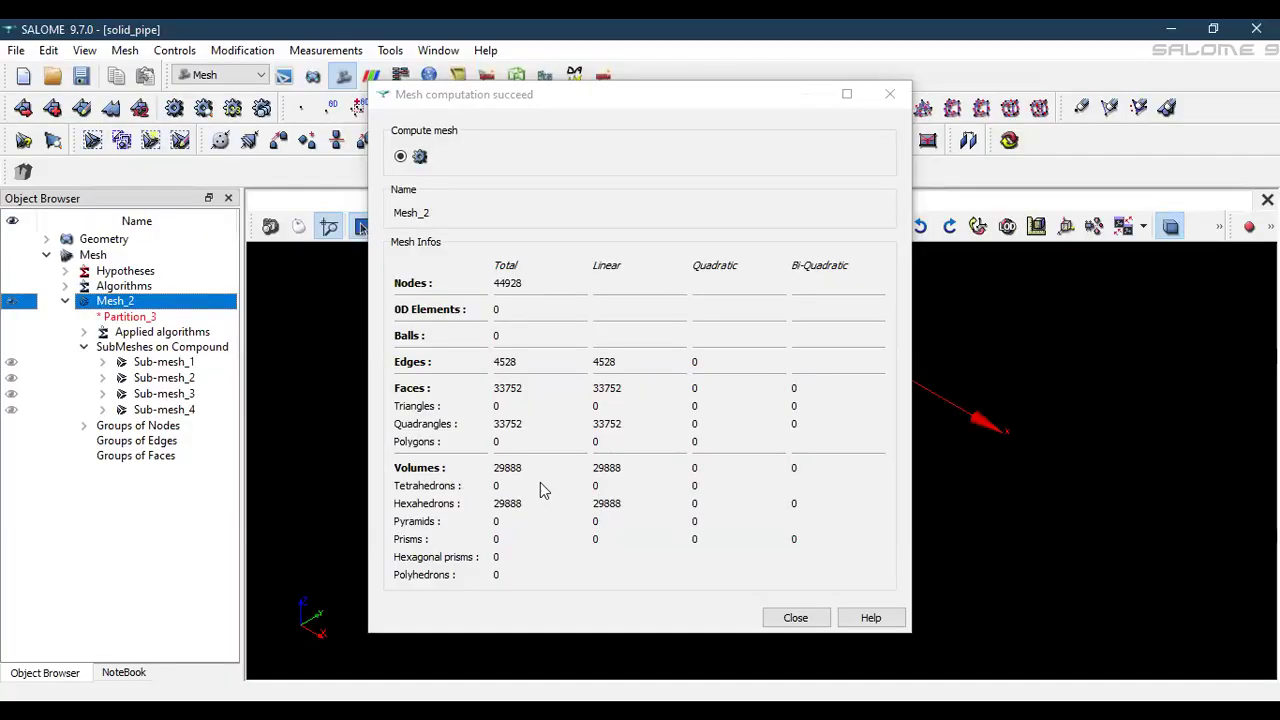
click(796, 618)
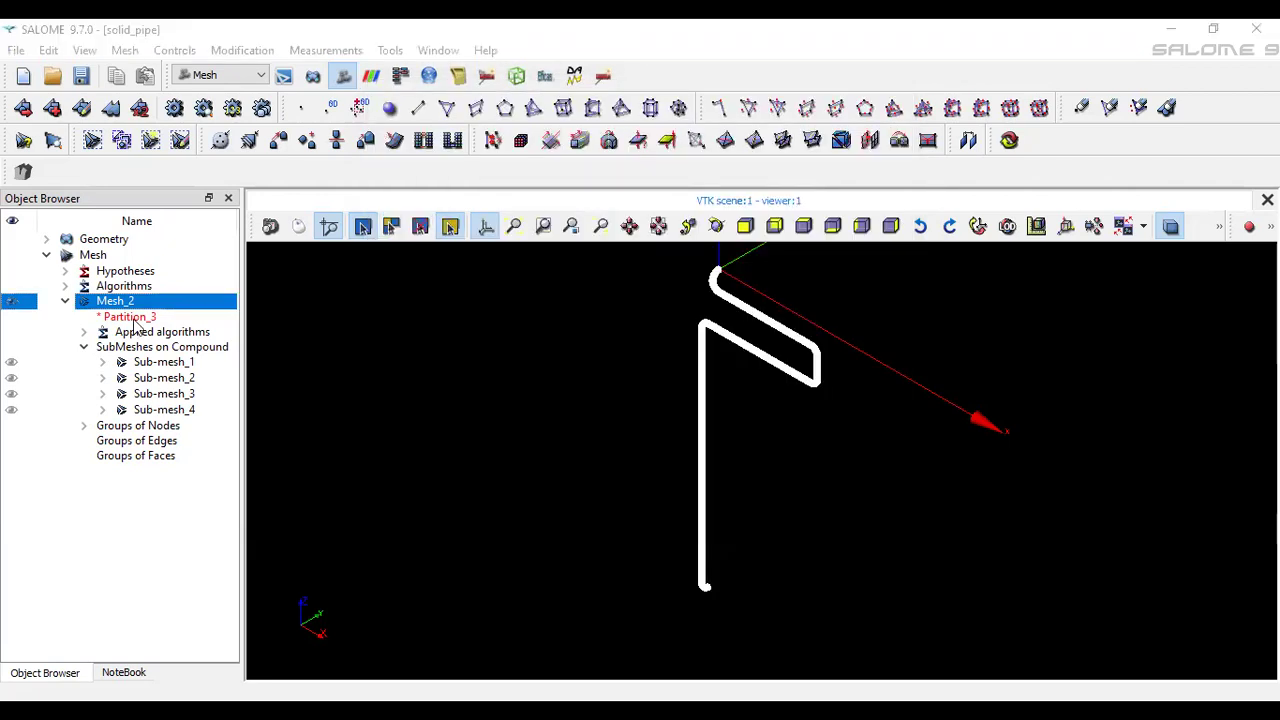
- Update the upper_support and lower_support node groups of Mesh_2
click(84, 426)
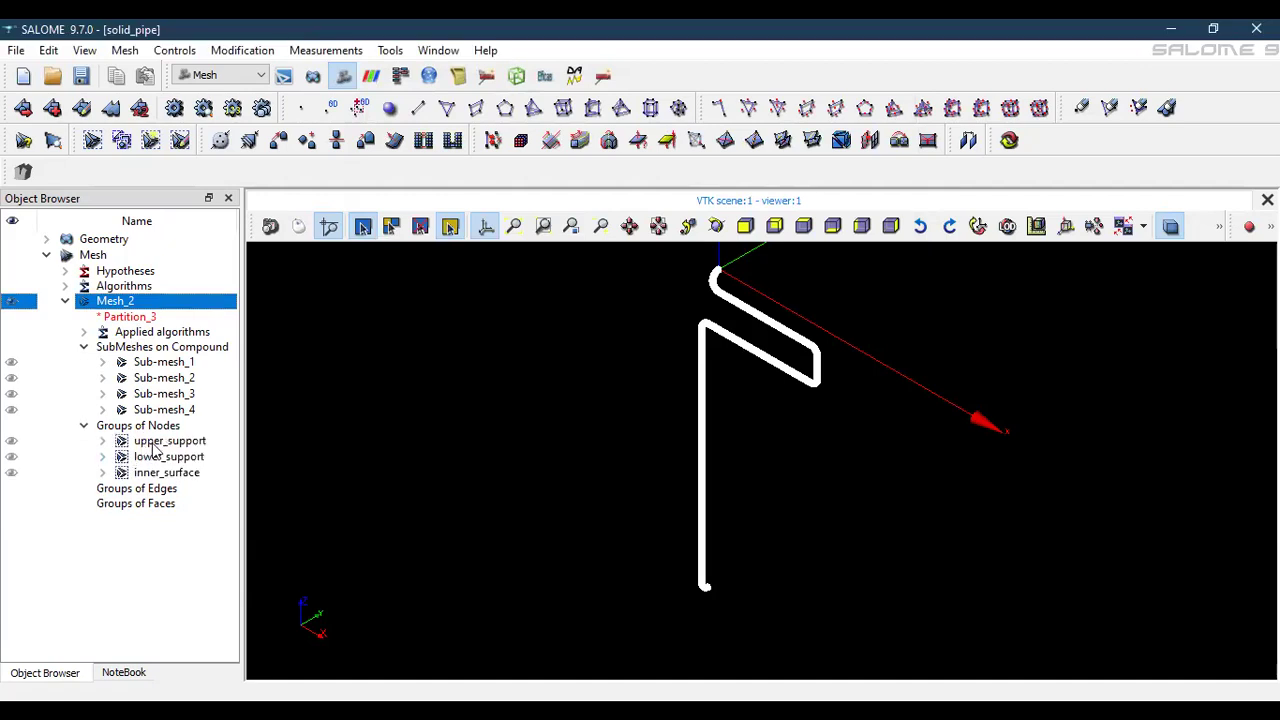
click(172, 443)
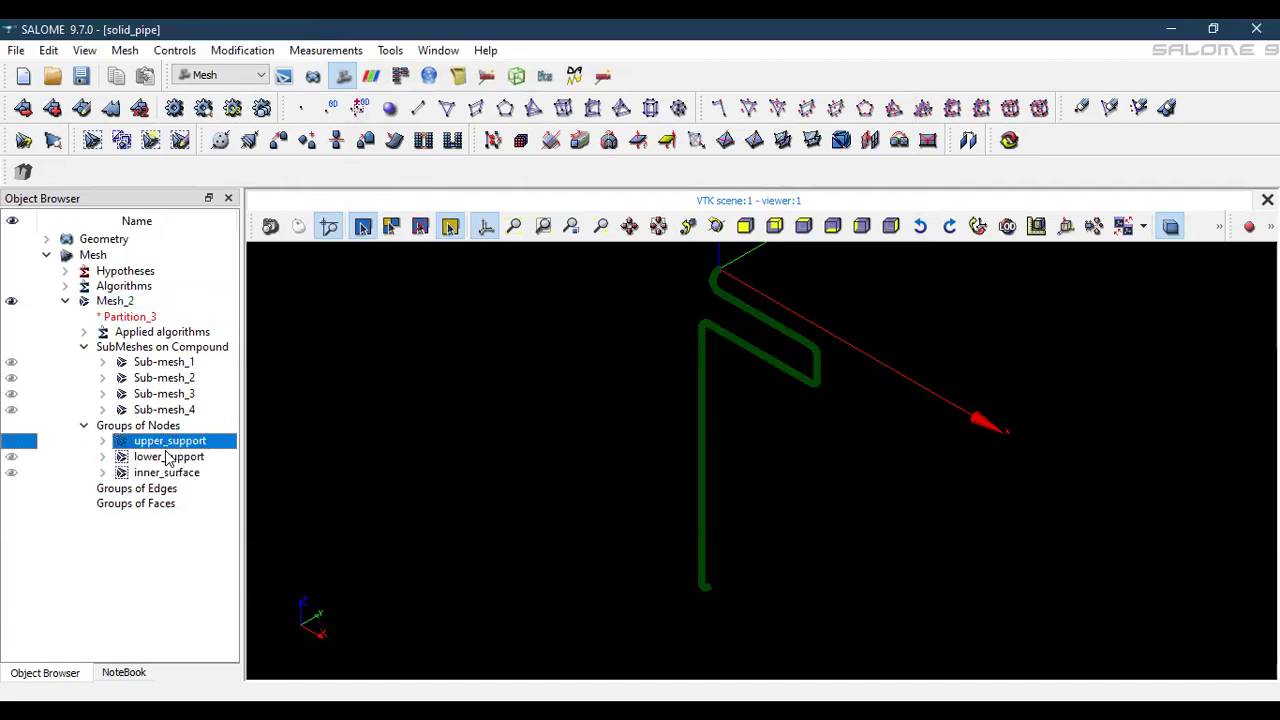
right_click(167, 457)
click(145, 440)
right_click(146, 442)
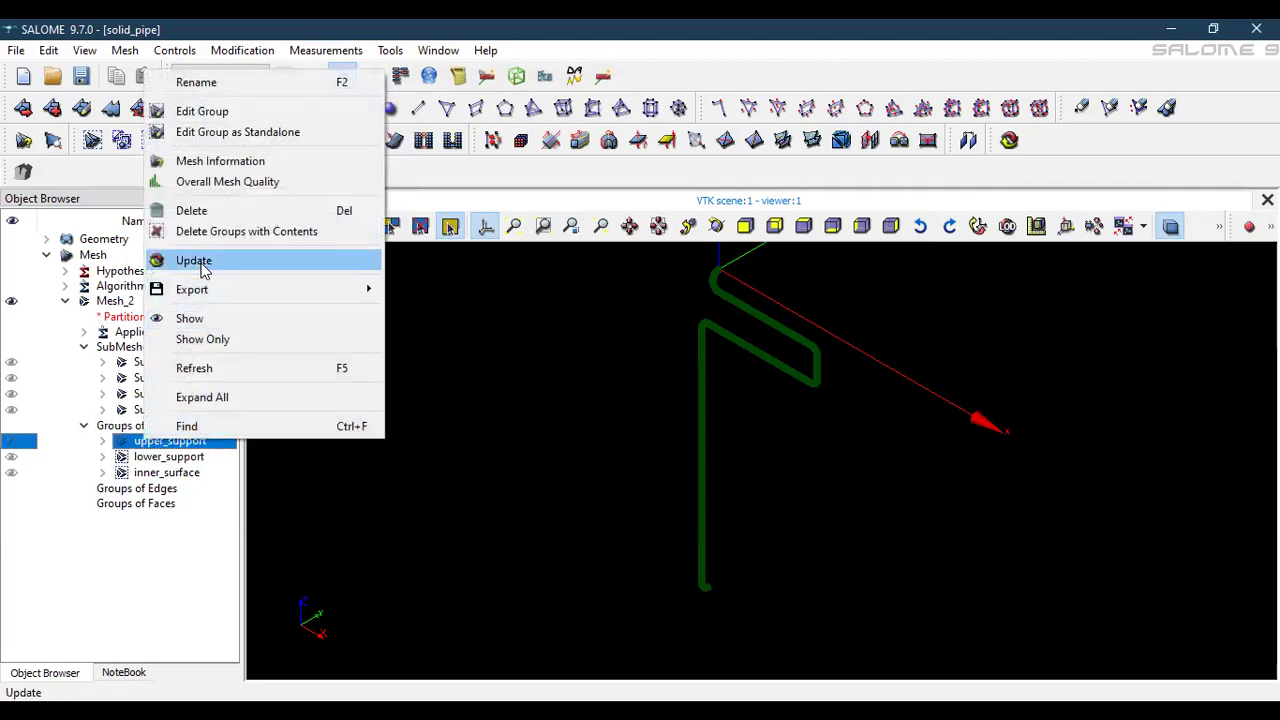
click(168, 457)
right_click(168, 457)
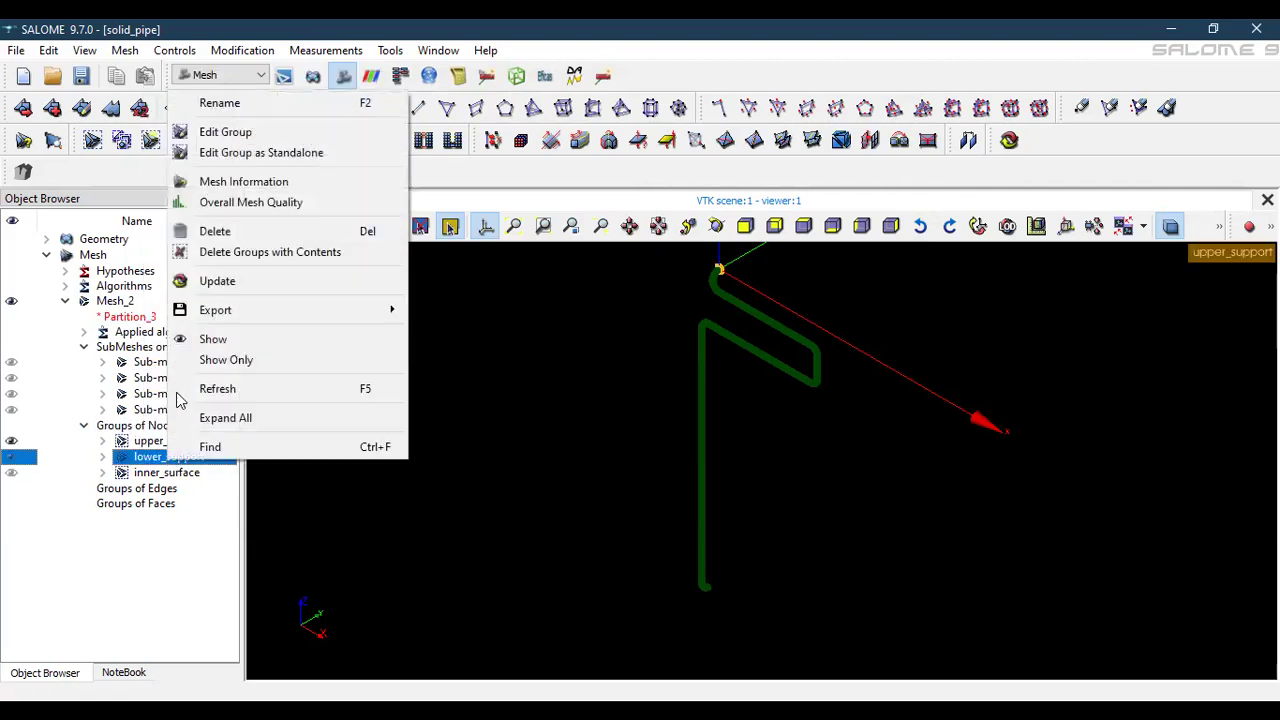
click(200, 284)
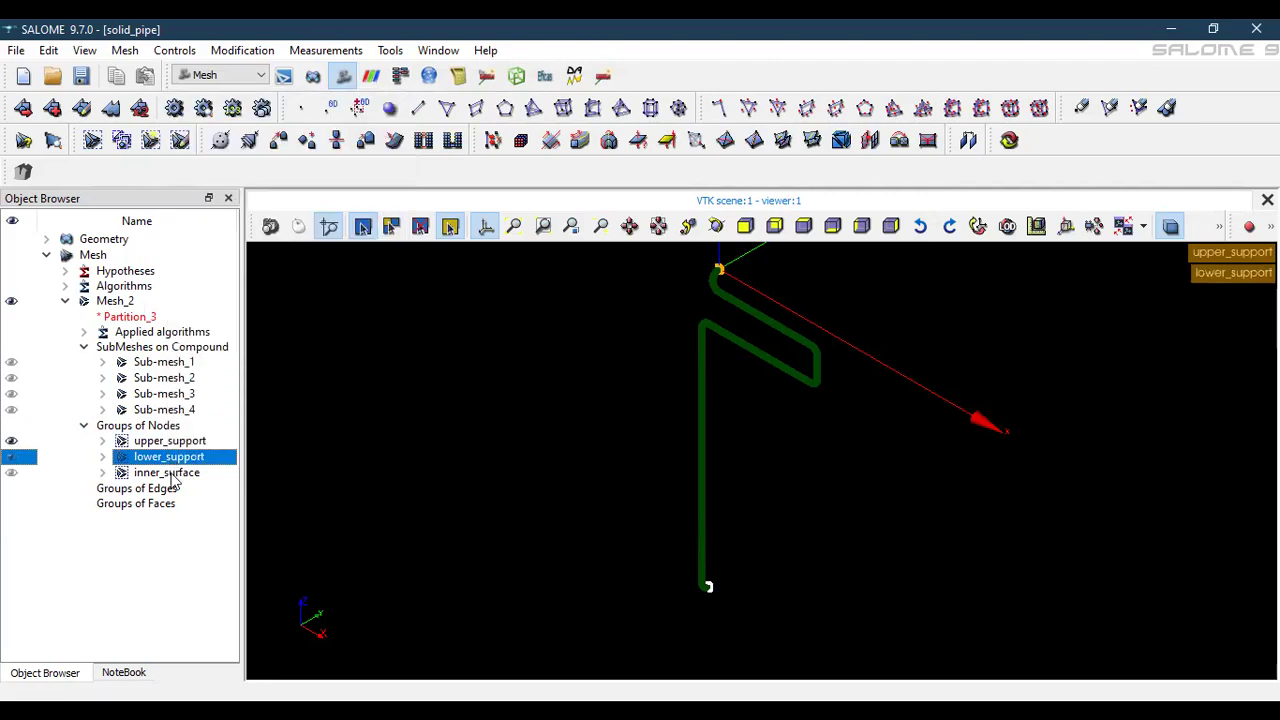
- Update the inner_surface node group of Mesh_2 and clear the selection
click(172, 477)
right_click(172, 477)
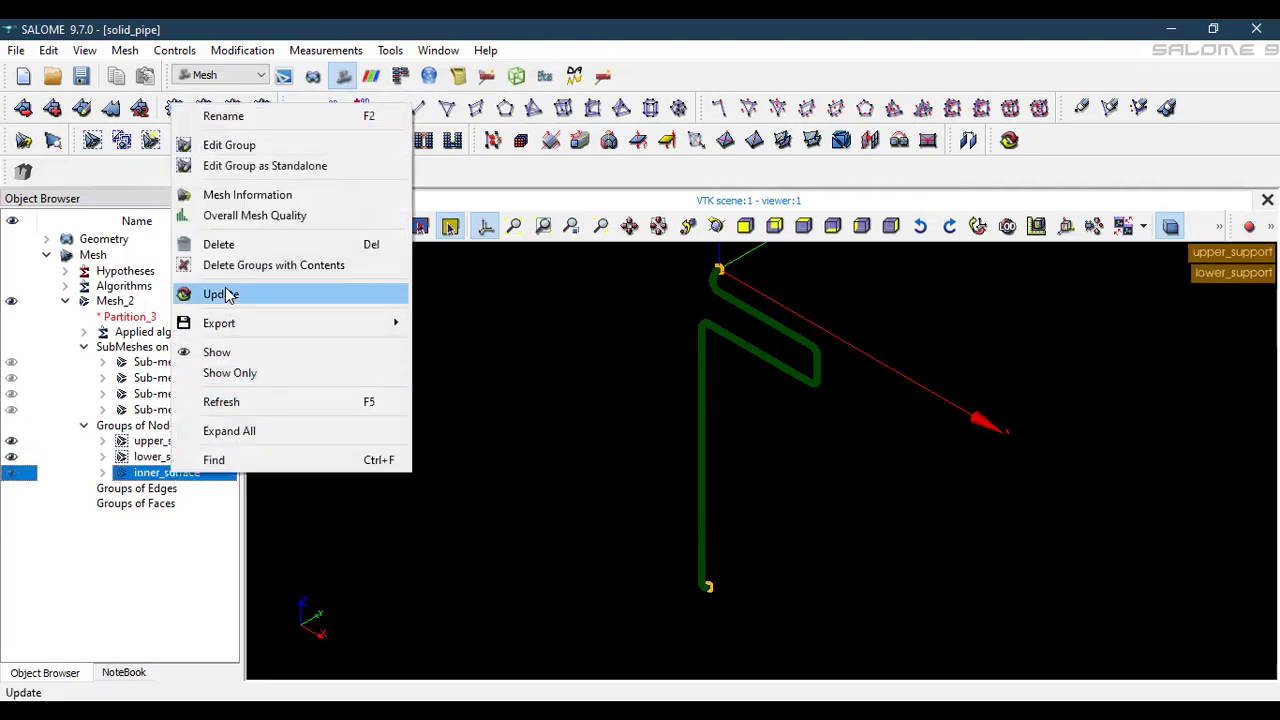
click(228, 294)
click(538, 413)
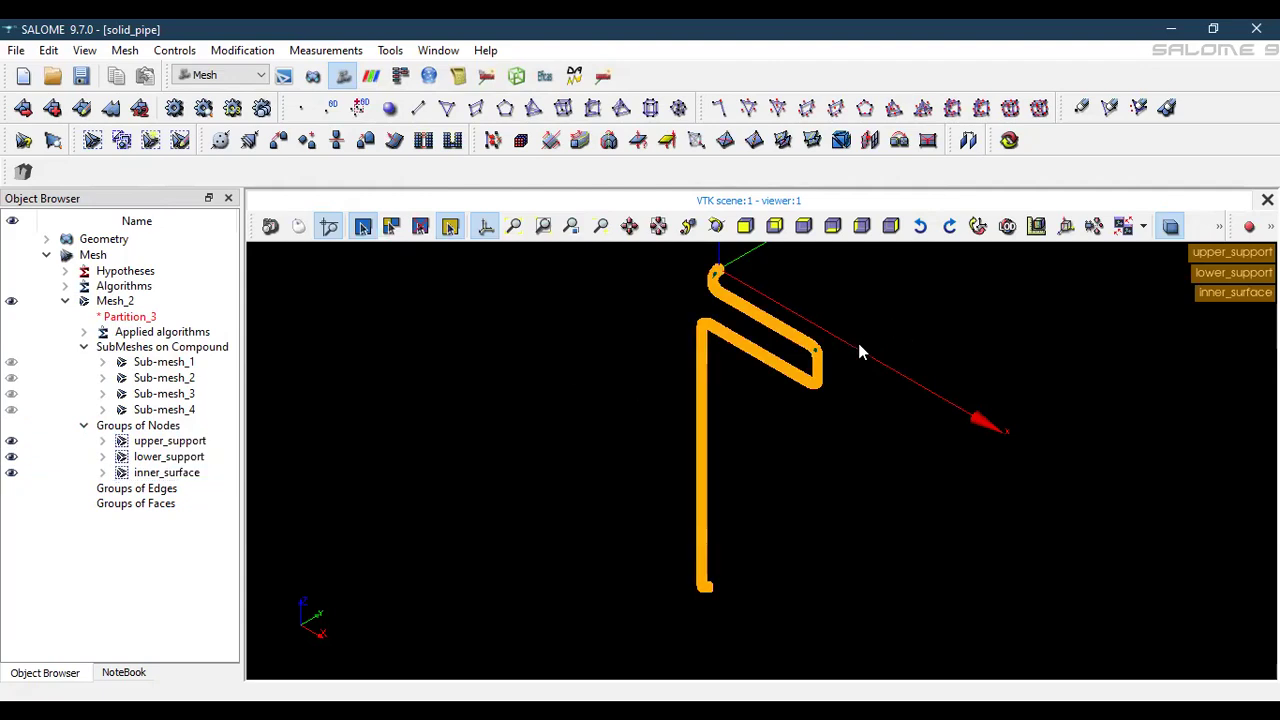
- Export Mesh_2 as the IDEAS UNV file solid_pipe_mesh_1 in the D:\grid_independence\mesh_1 folder
scroll(812, 357, up, 10)
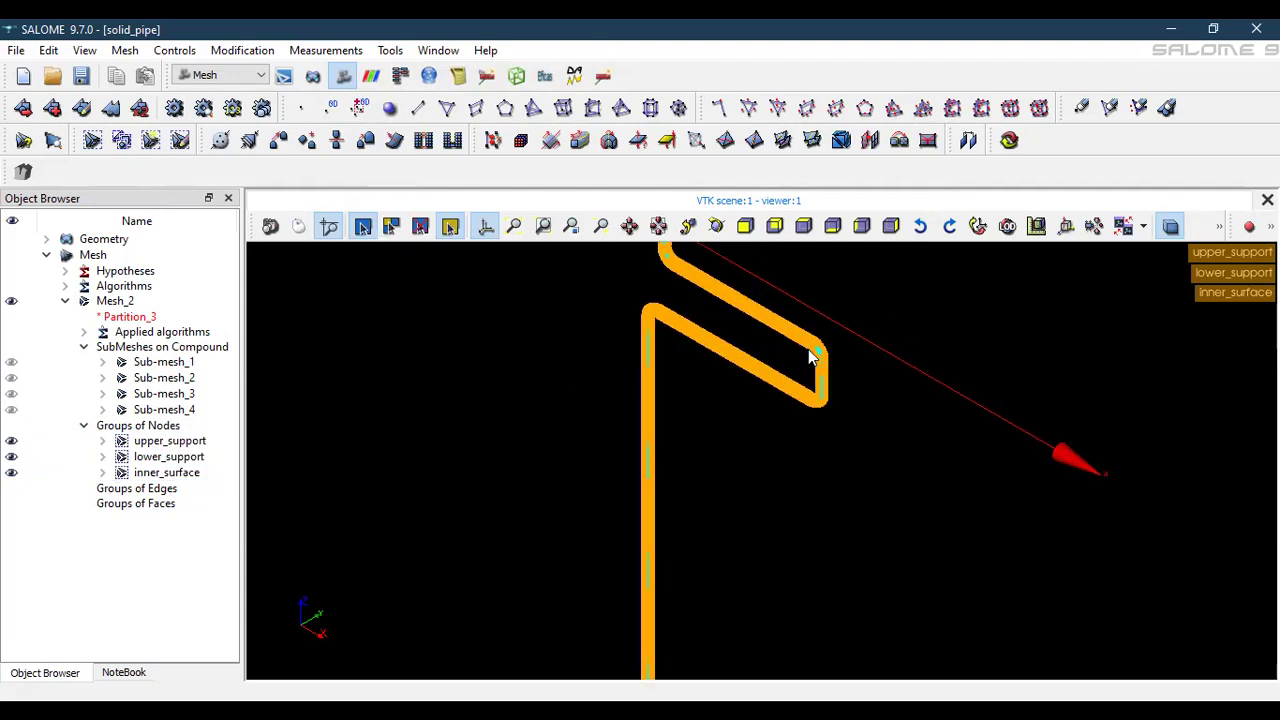
scroll(810, 352, down, 3)
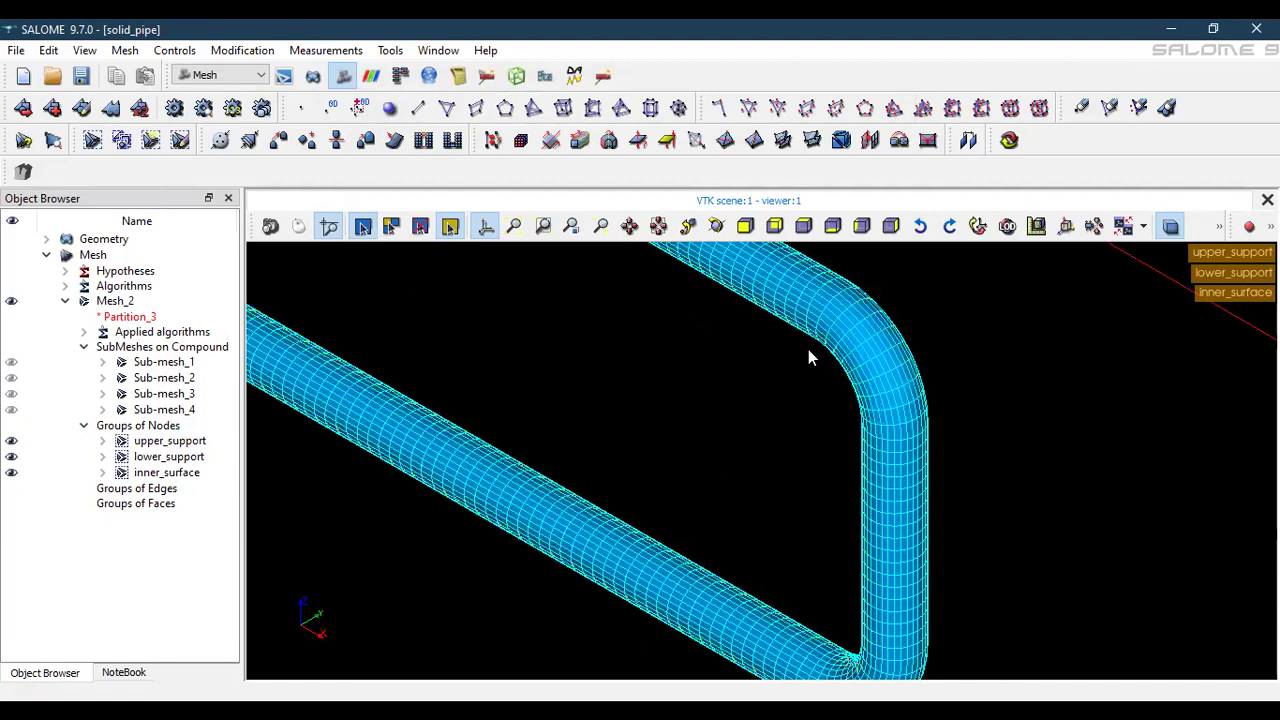
scroll(810, 352, down, 5)
scroll(812, 354, down, 4)
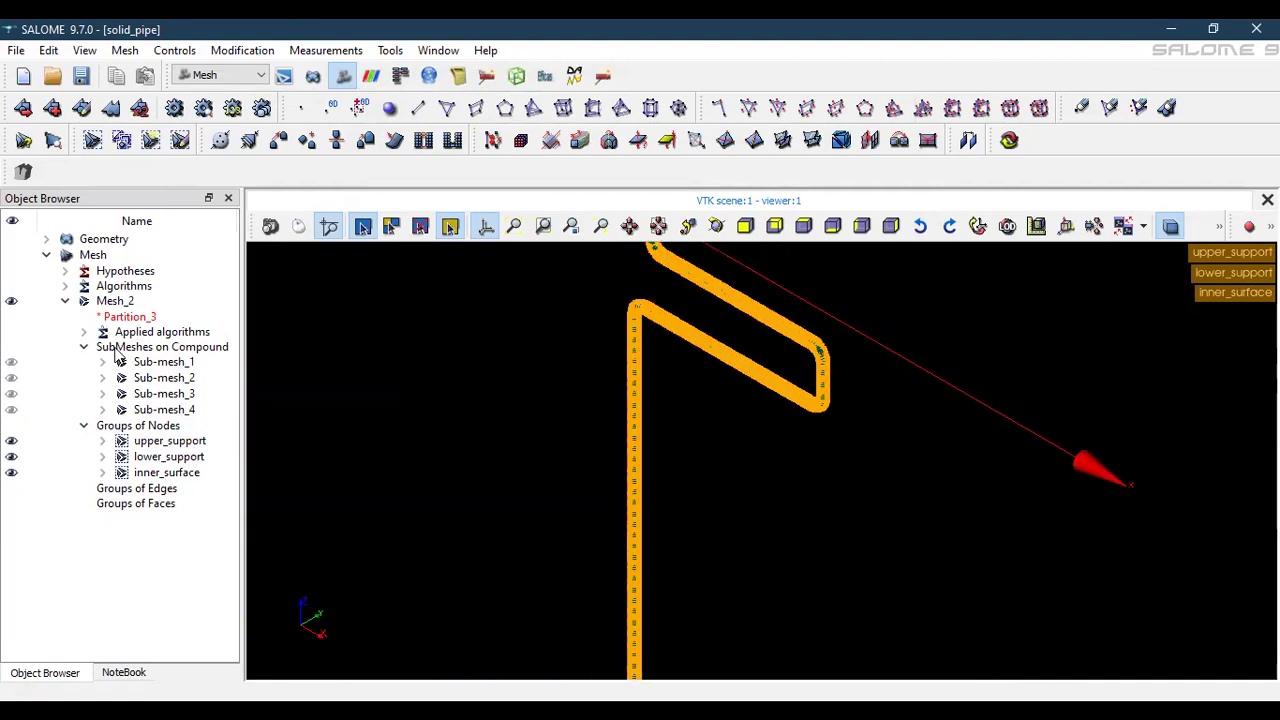
click(112, 306)
right_click(112, 314)
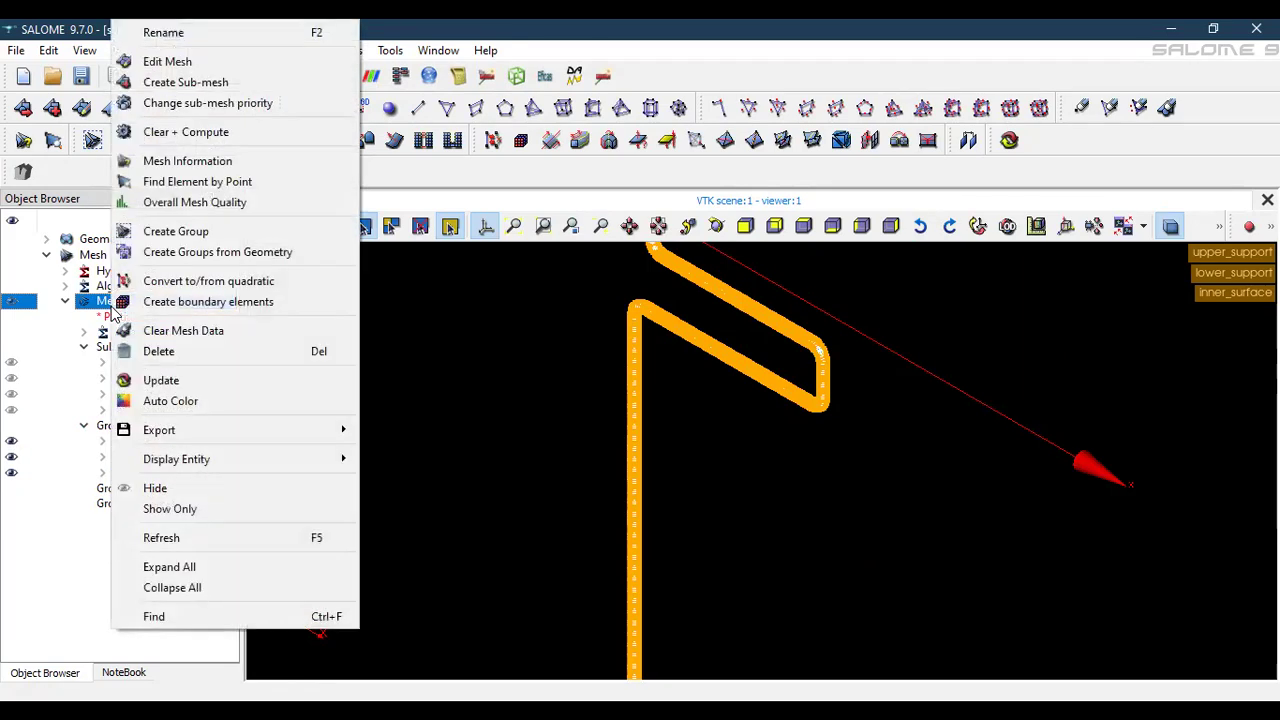
mouse_move(337, 428)
click(406, 450)
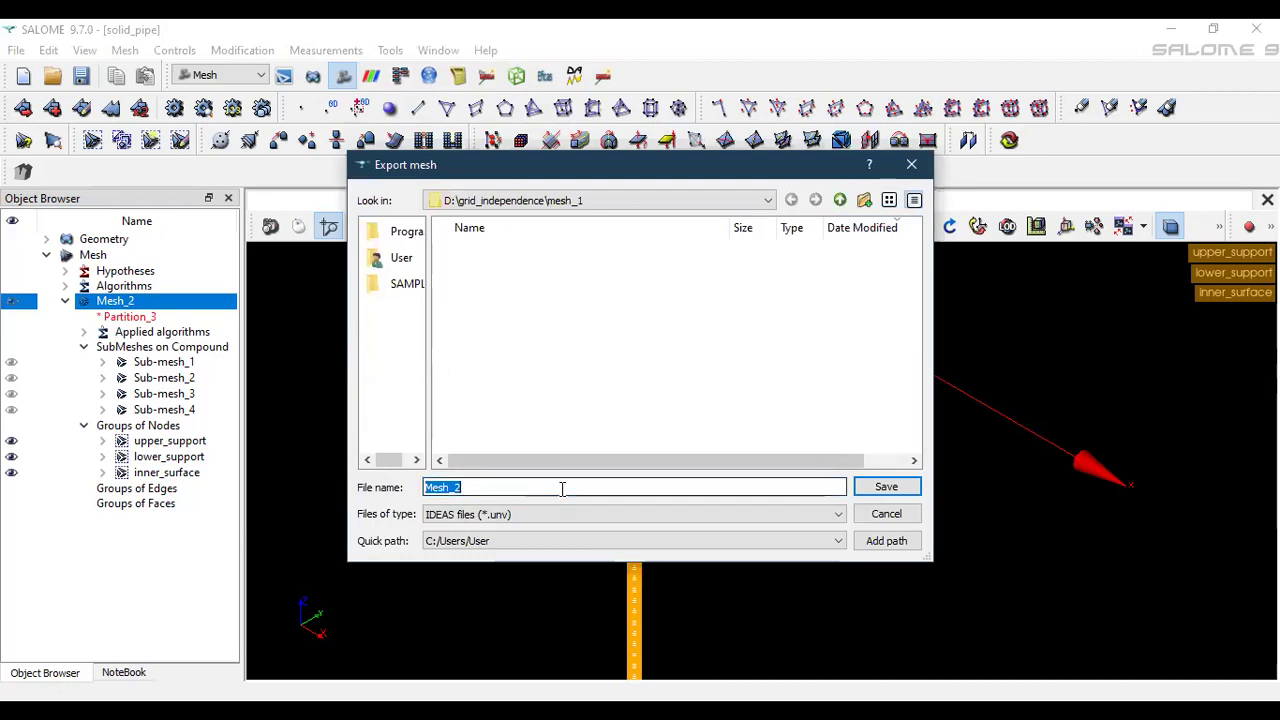
text(solid_pipe_mesh_1)
click(875, 494)
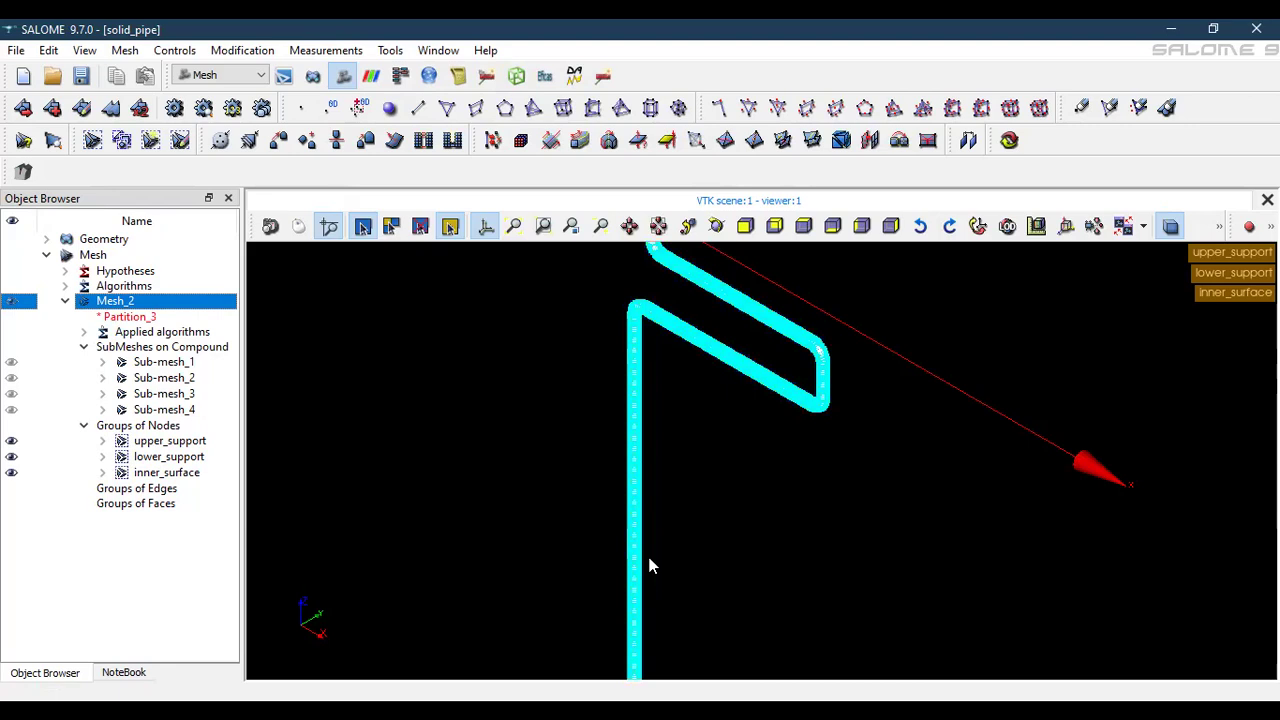
- Switch to the CalculiX Launcher and load solid_pipe_mesh_1.unv from the grid_independence\mesh_1 folder on drive D
click(636, 624)
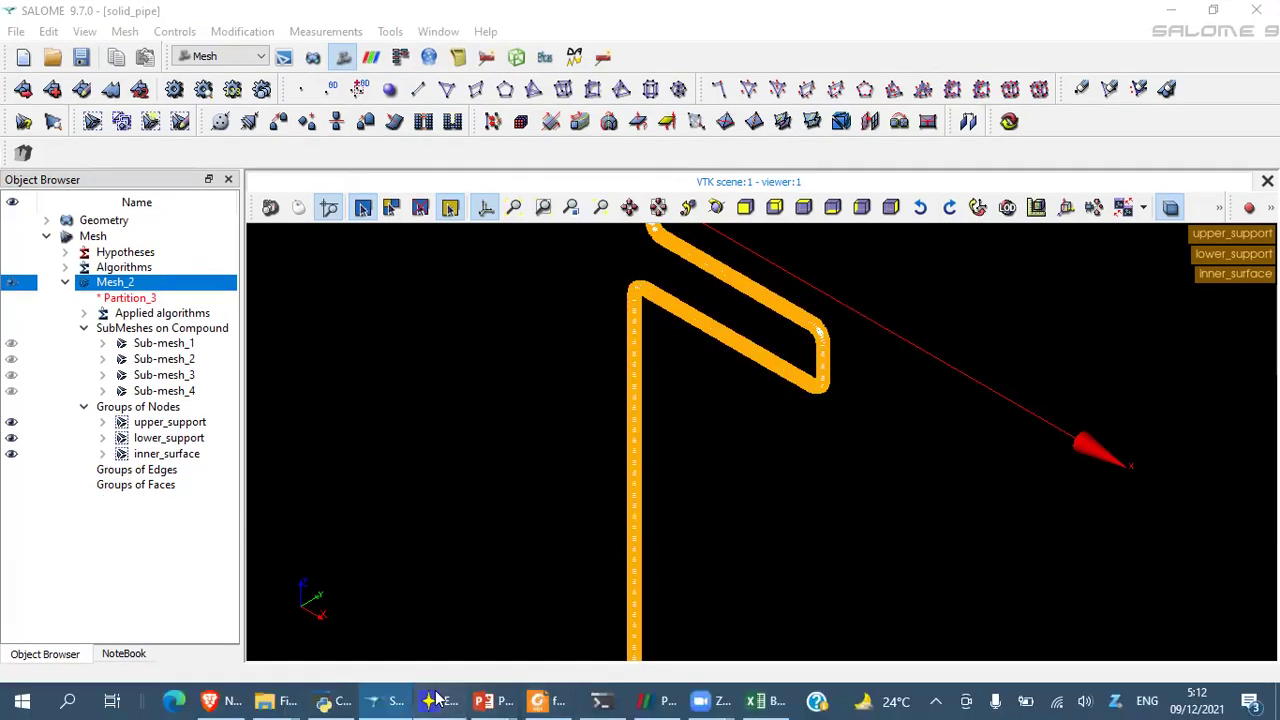
click(435, 719)
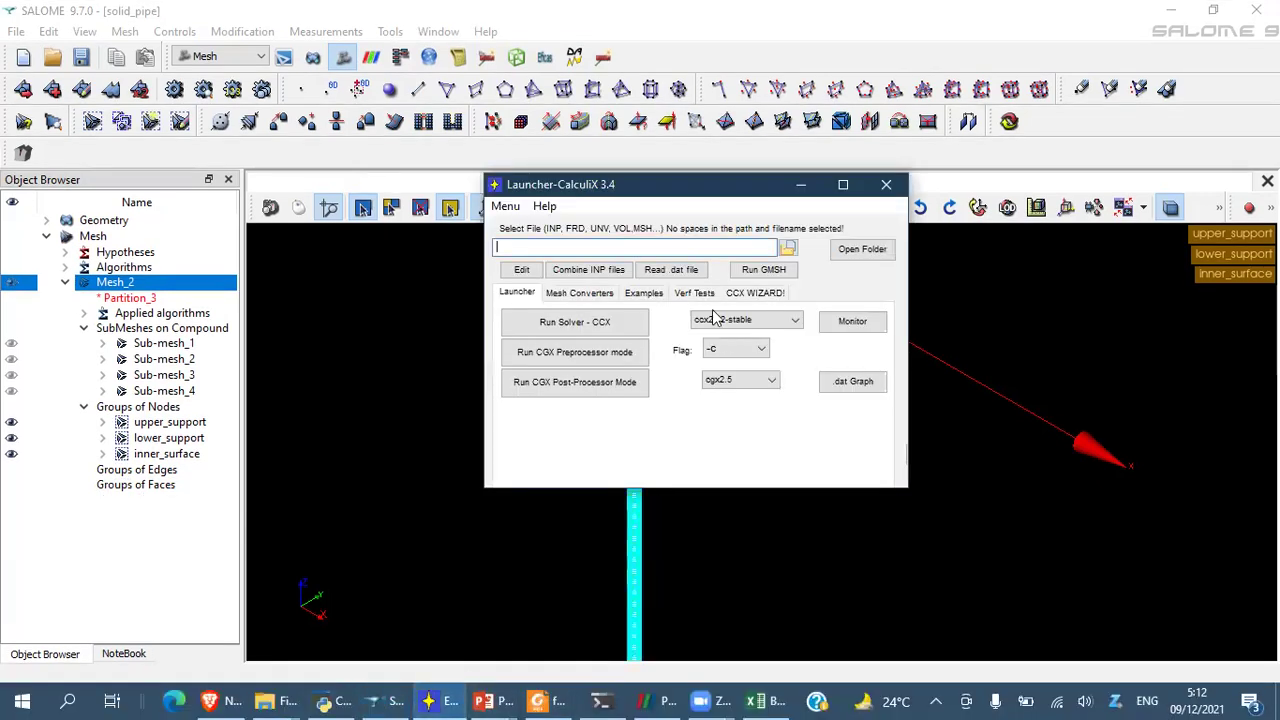
click(788, 250)
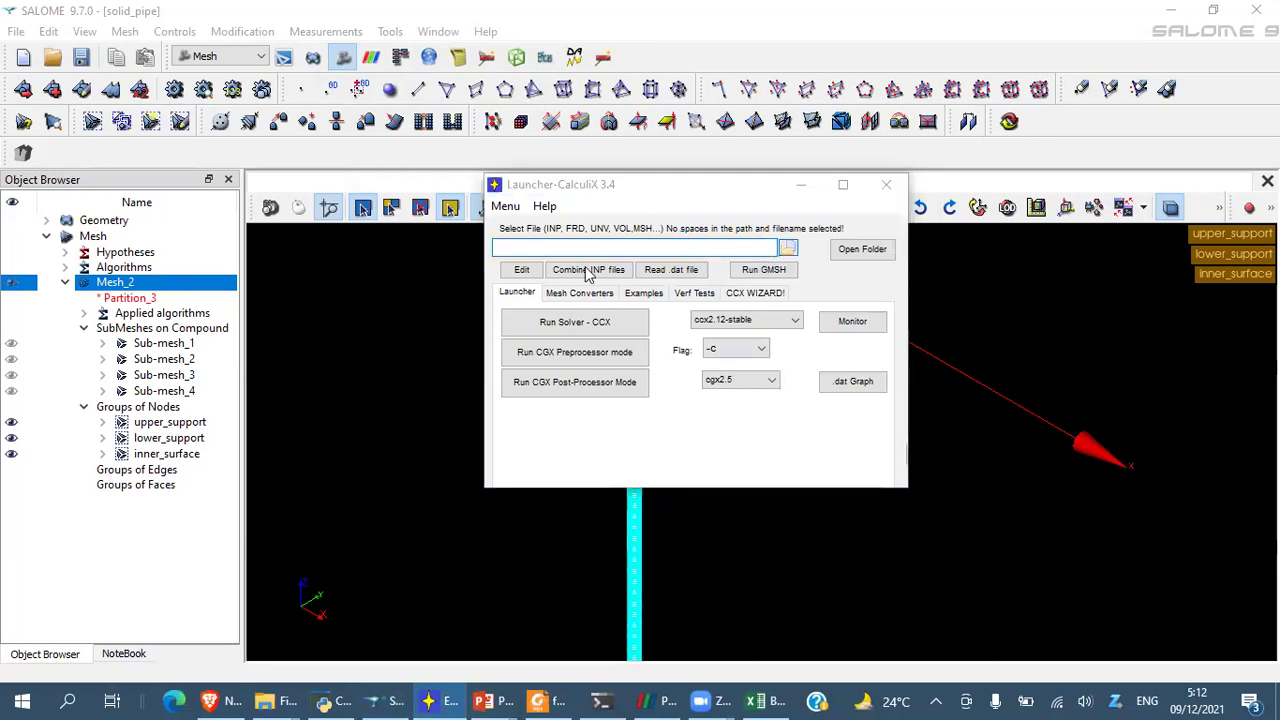
click(562, 549)
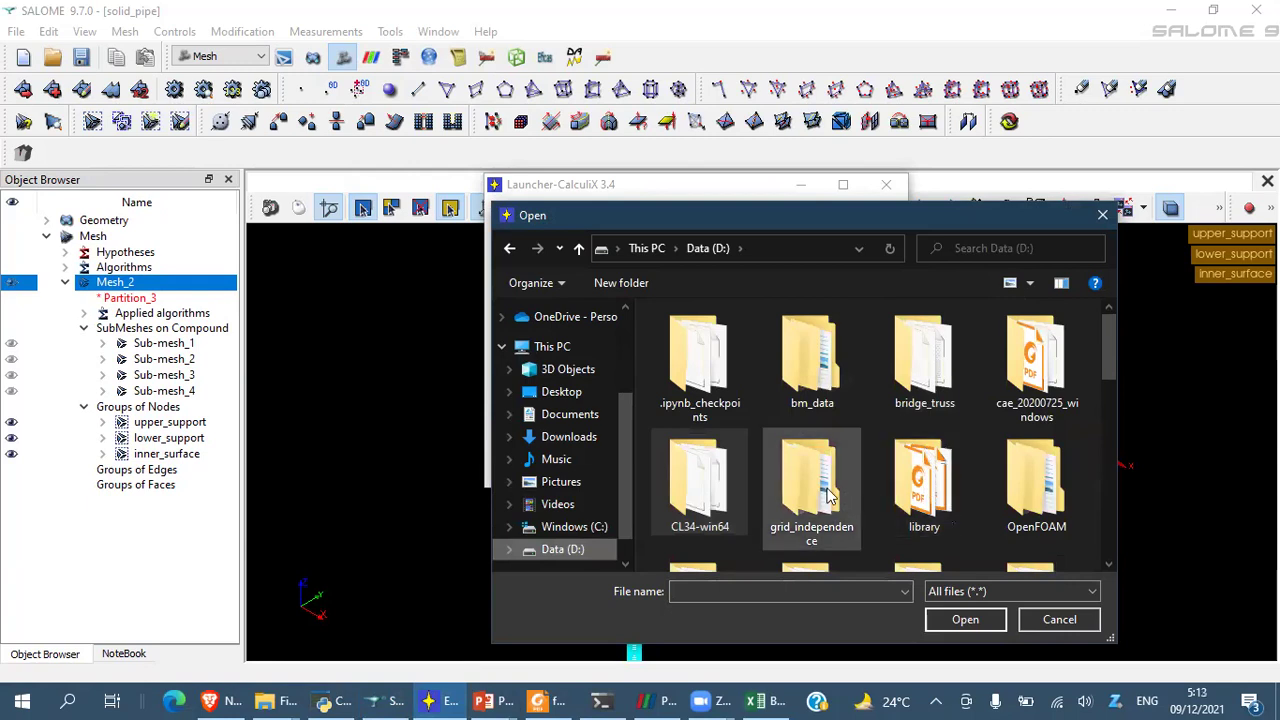
click(812, 472)
key(Return)
double_click(695, 337)
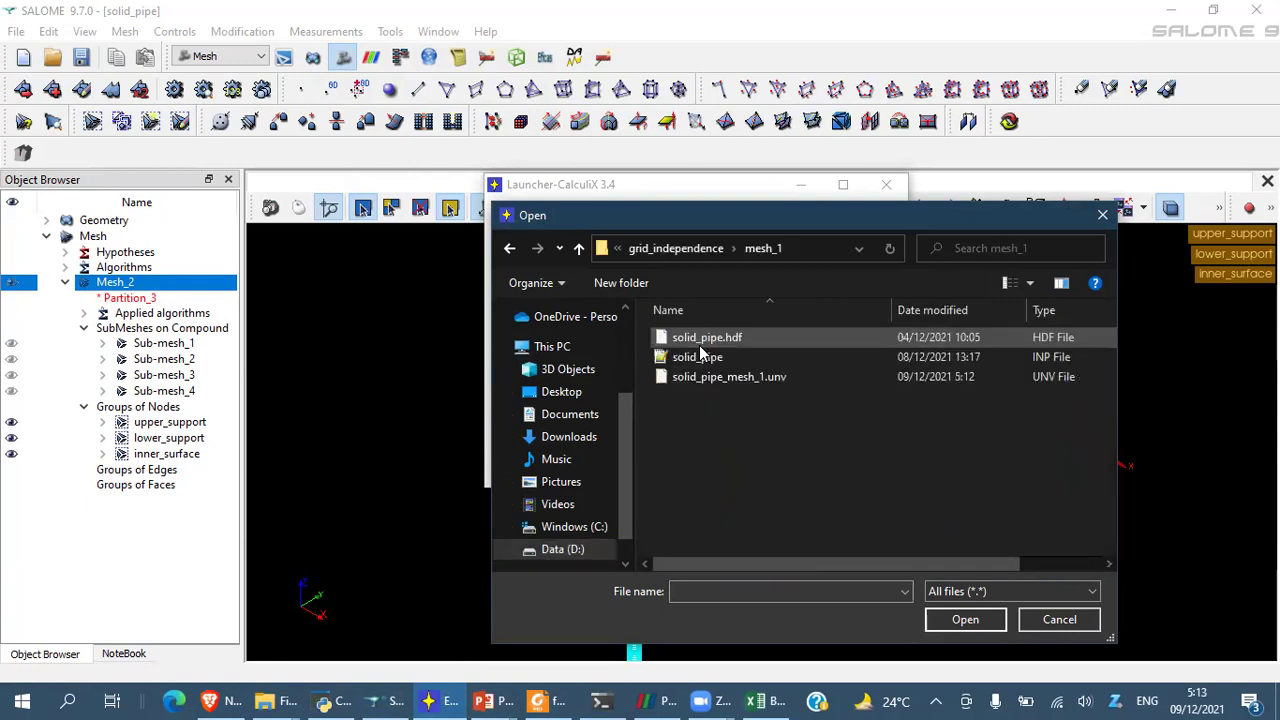
double_click(714, 377)
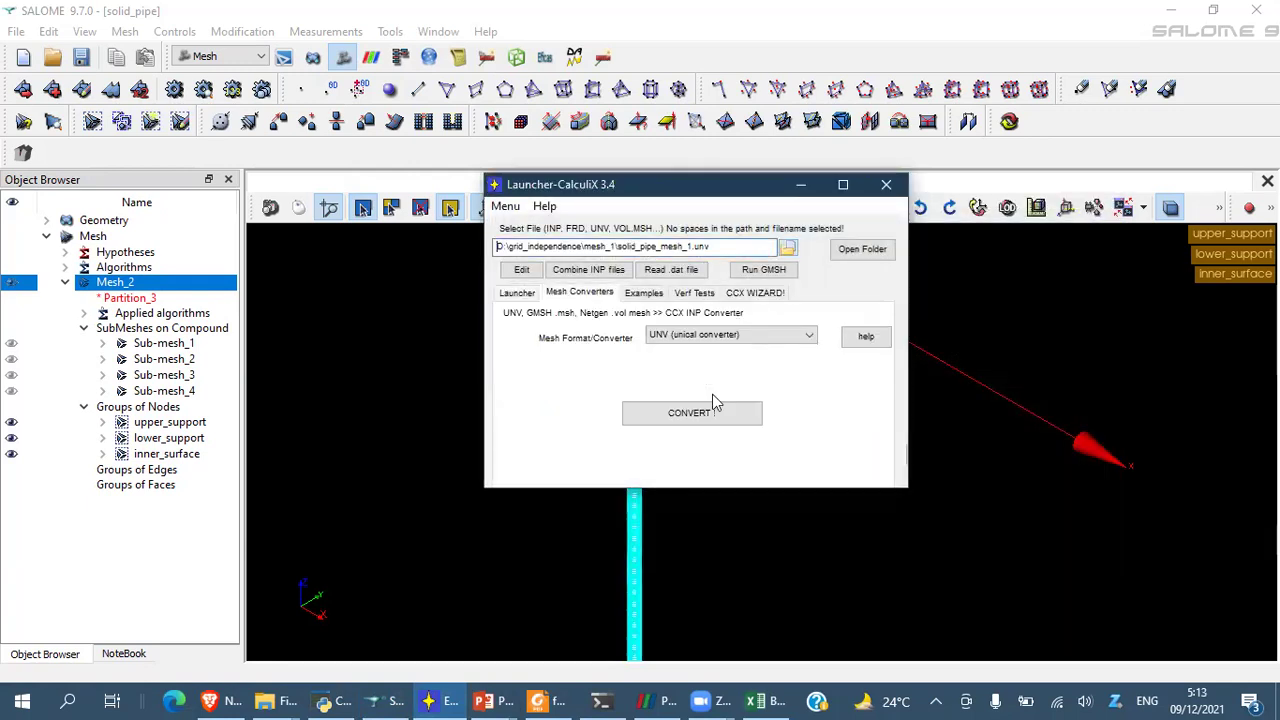
- Convert the UNV mesh to a CalculiX INP file with the unical converter and dismiss the conversion windows
click(714, 423)
key(Return)
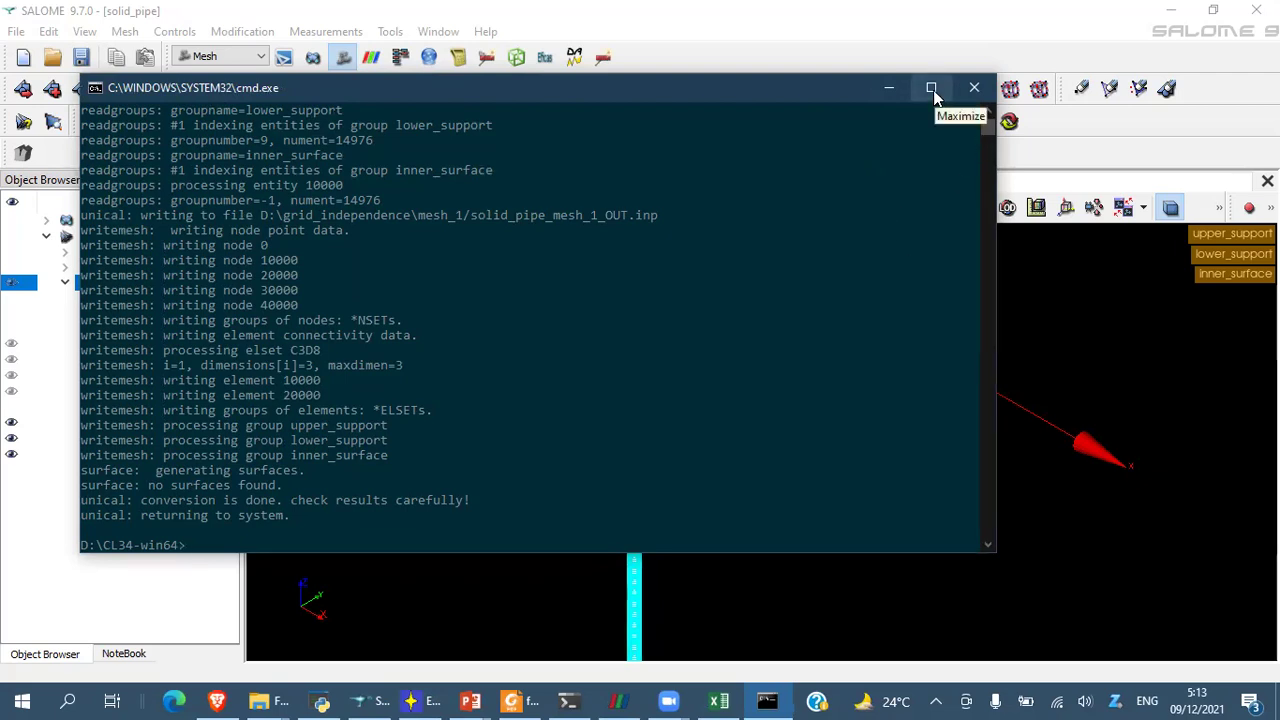
click(974, 88)
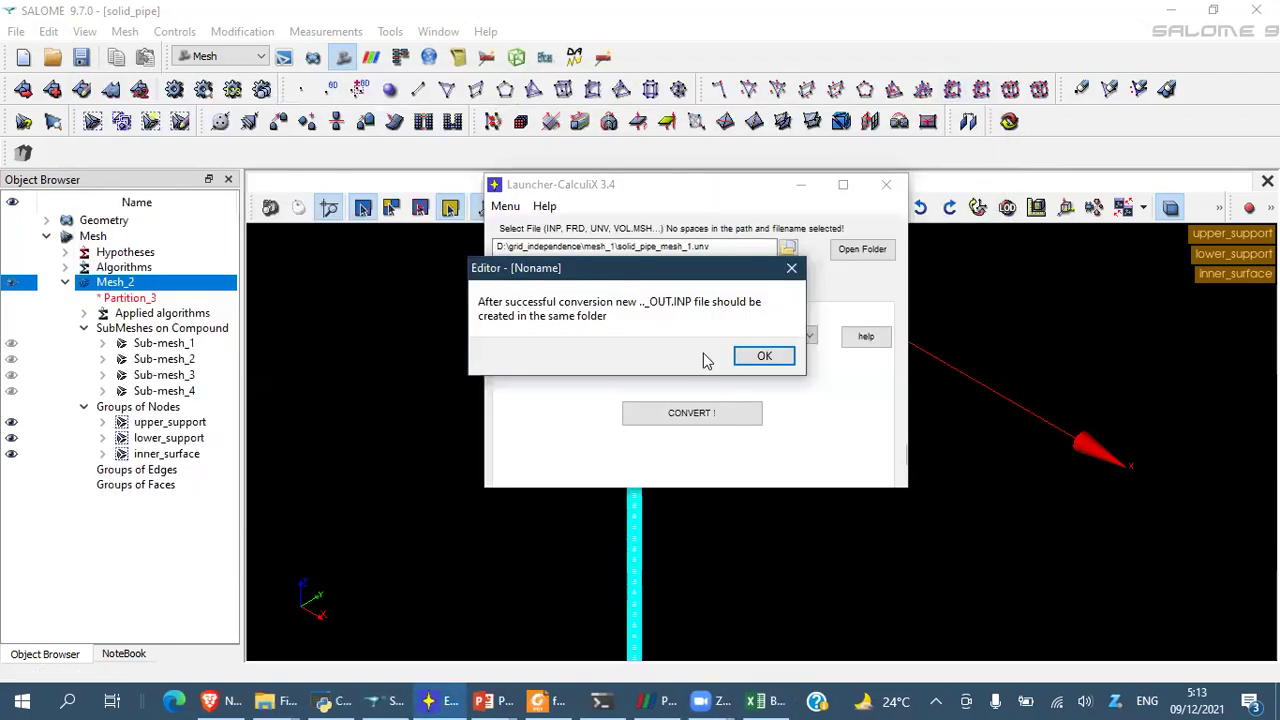
click(760, 356)
- Load the converted solid_pipe_mesh_1_OUT.inp file and run it in CGX preprocessor mode
click(795, 253)
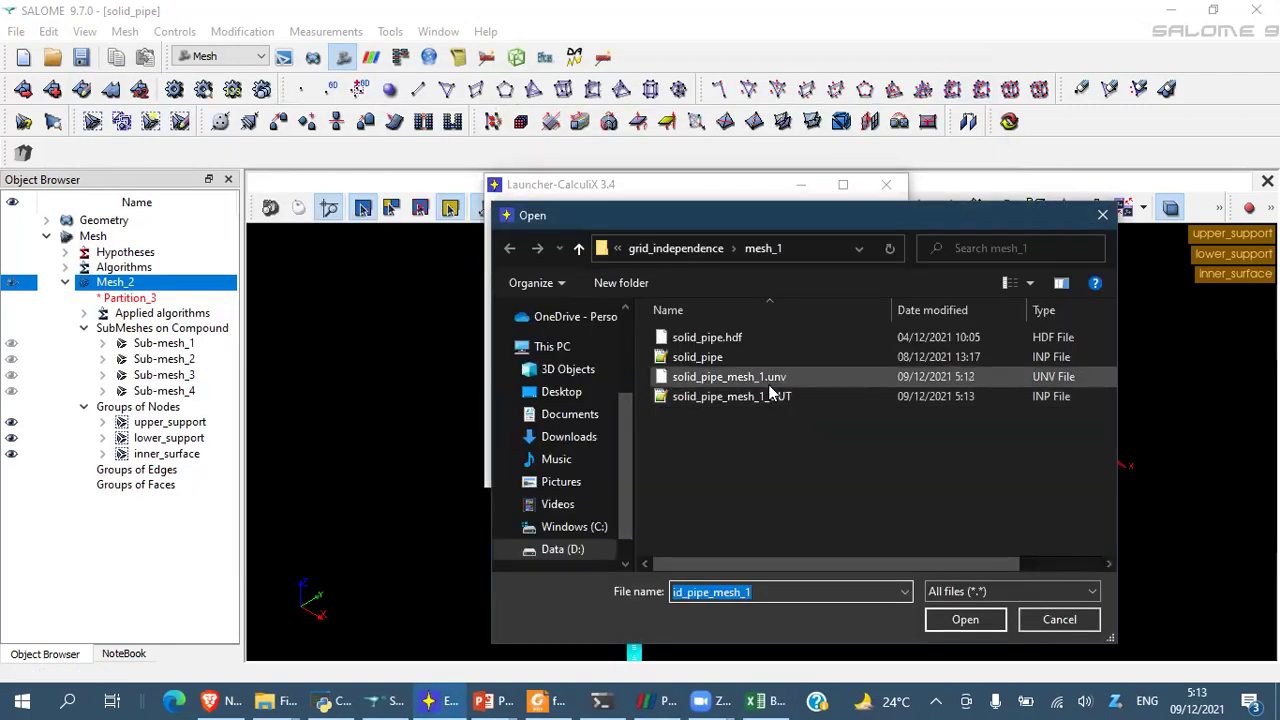
double_click(763, 403)
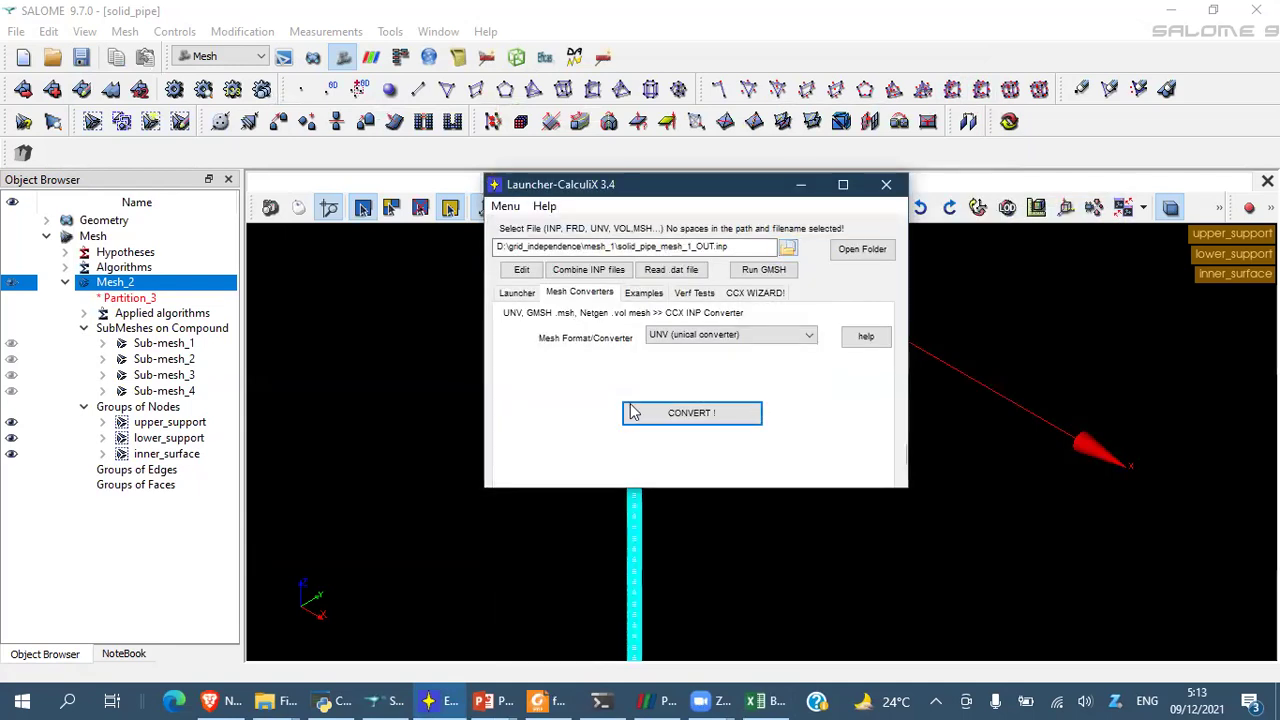
click(518, 293)
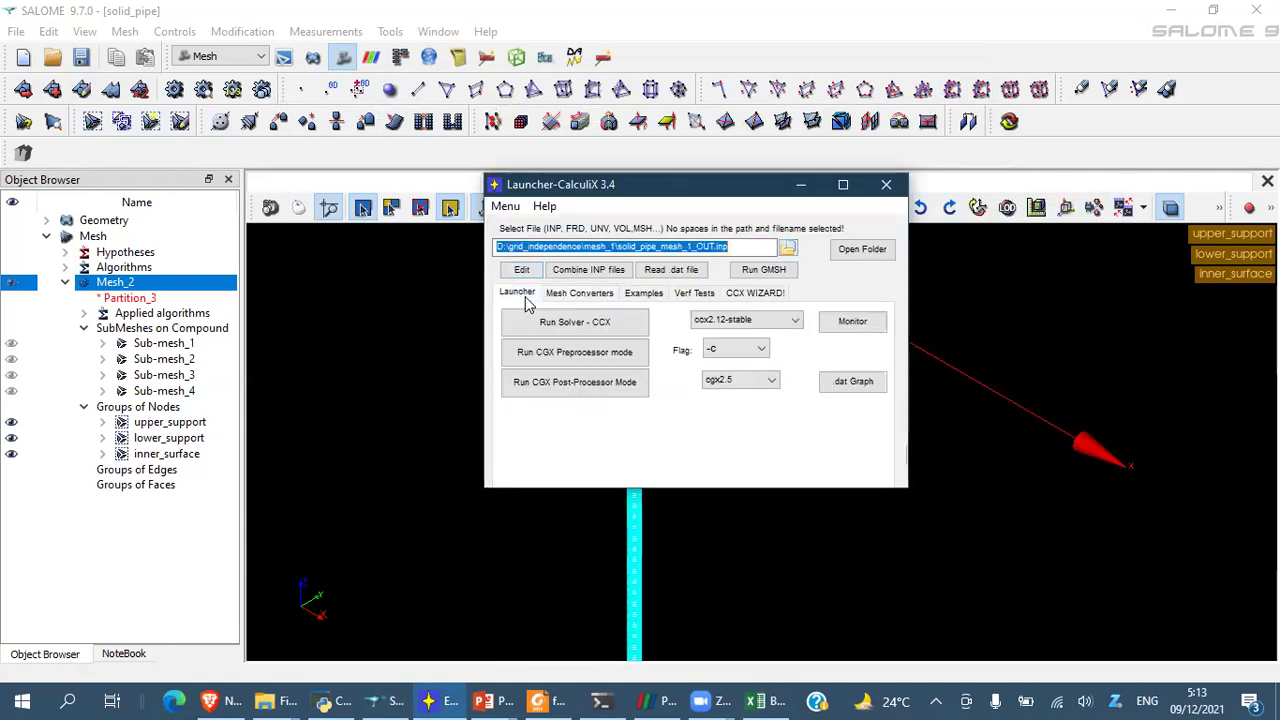
click(612, 358)
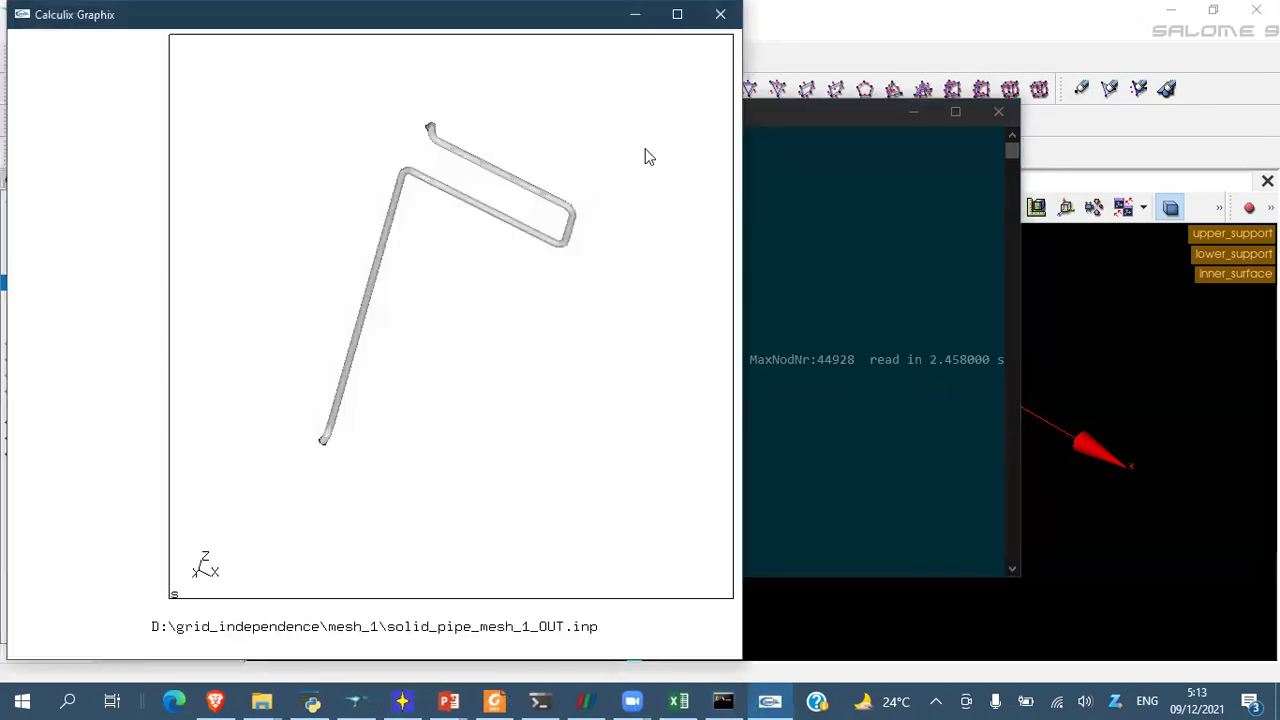
- Arrange the CGX graphics window and its command console side by side so both can be read
double_click(315, 14)
click(1213, 9)
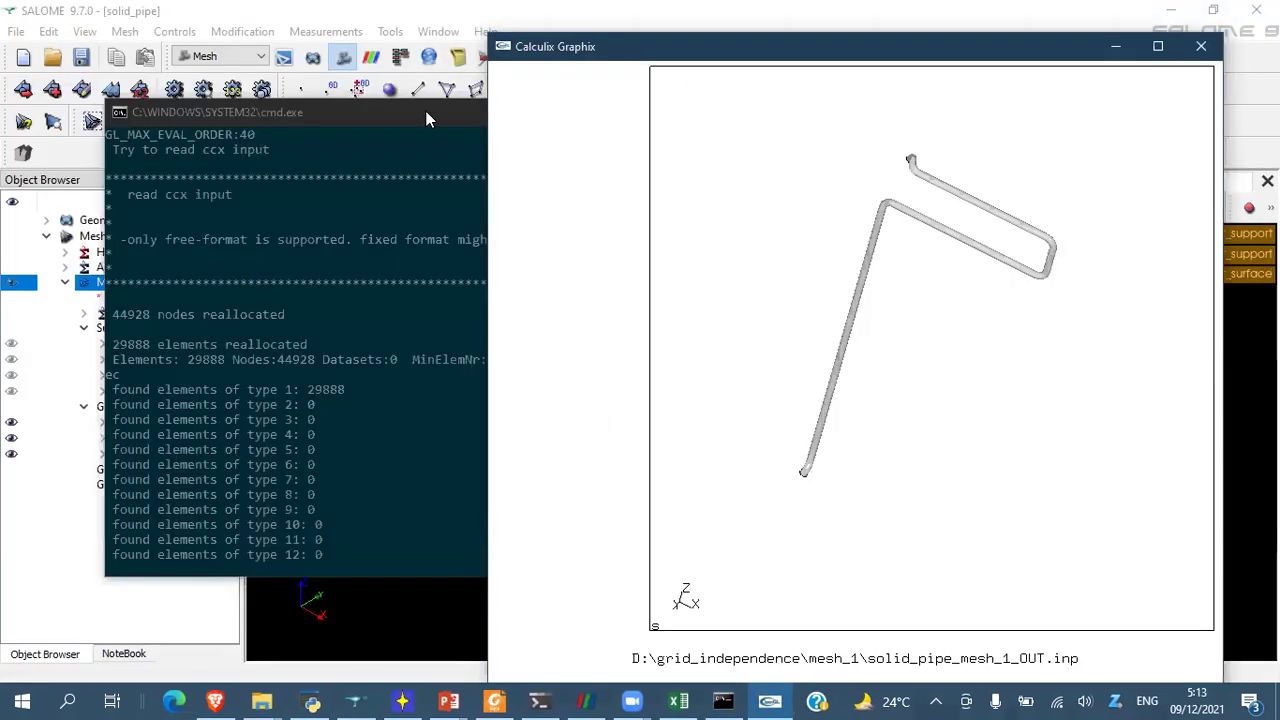
drag(428, 114, 292, 110)
click(1140, 340)
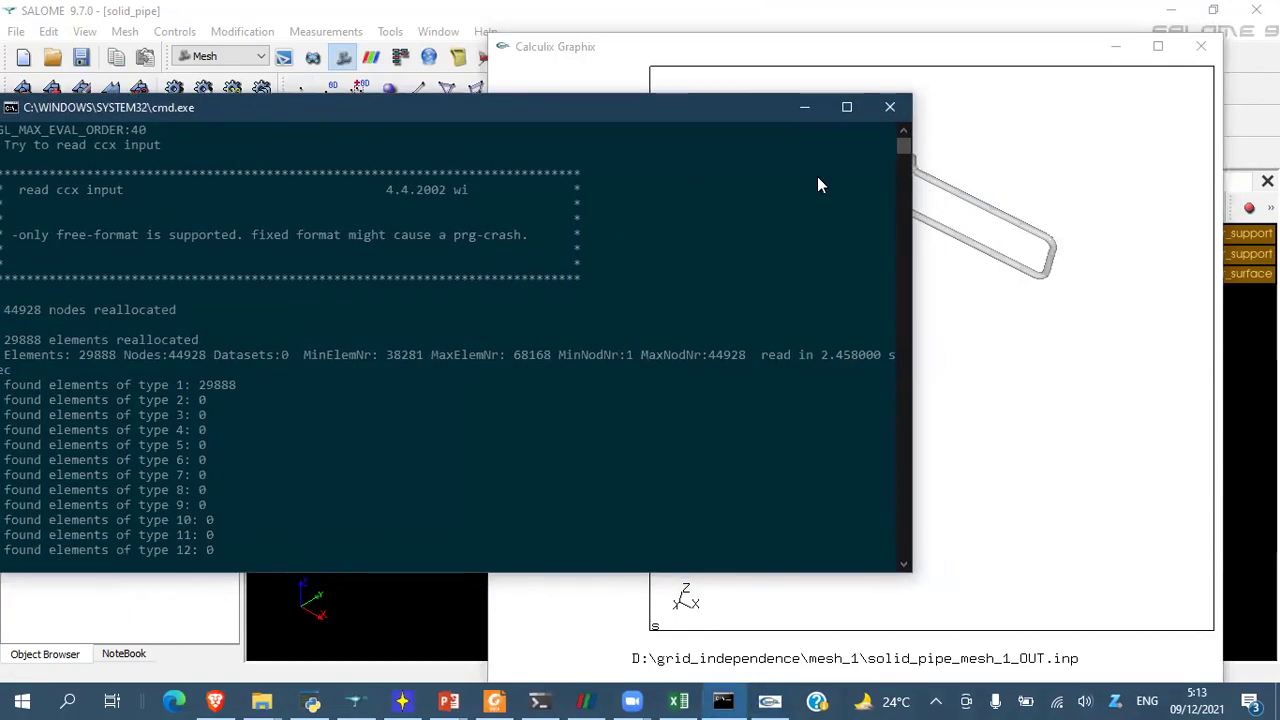
click(1006, 291)
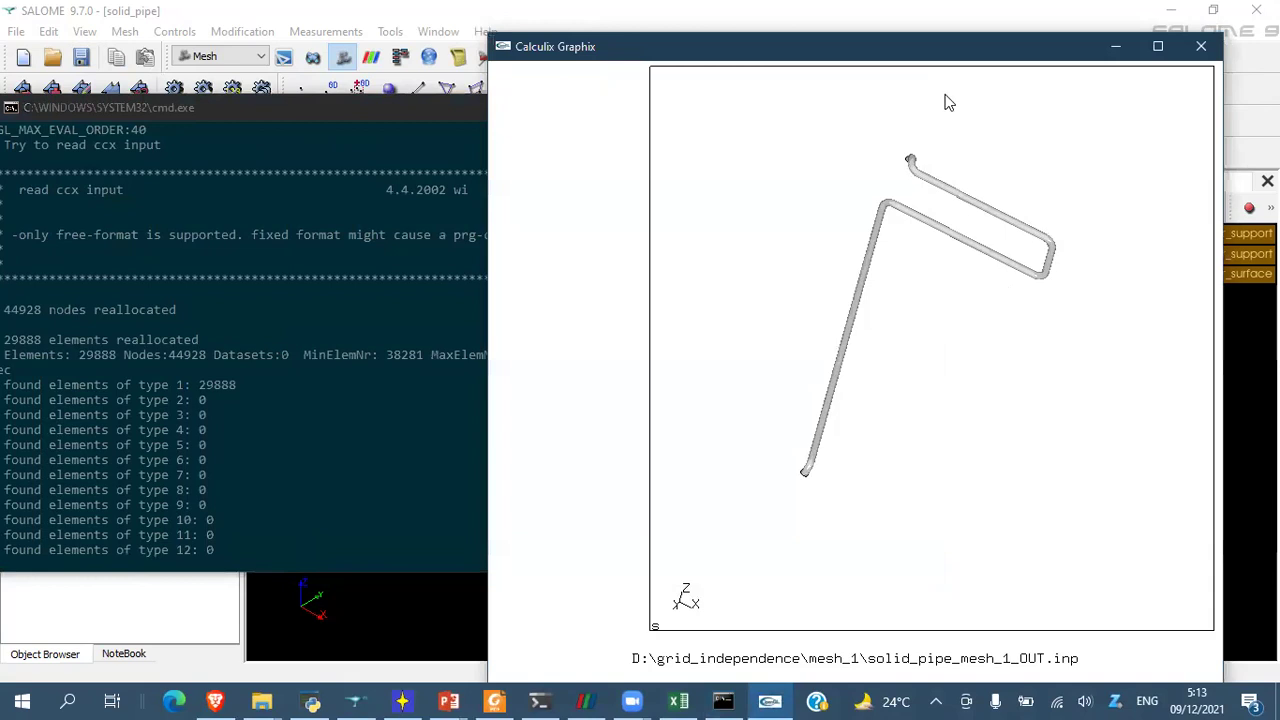
drag(940, 58, 1024, 42)
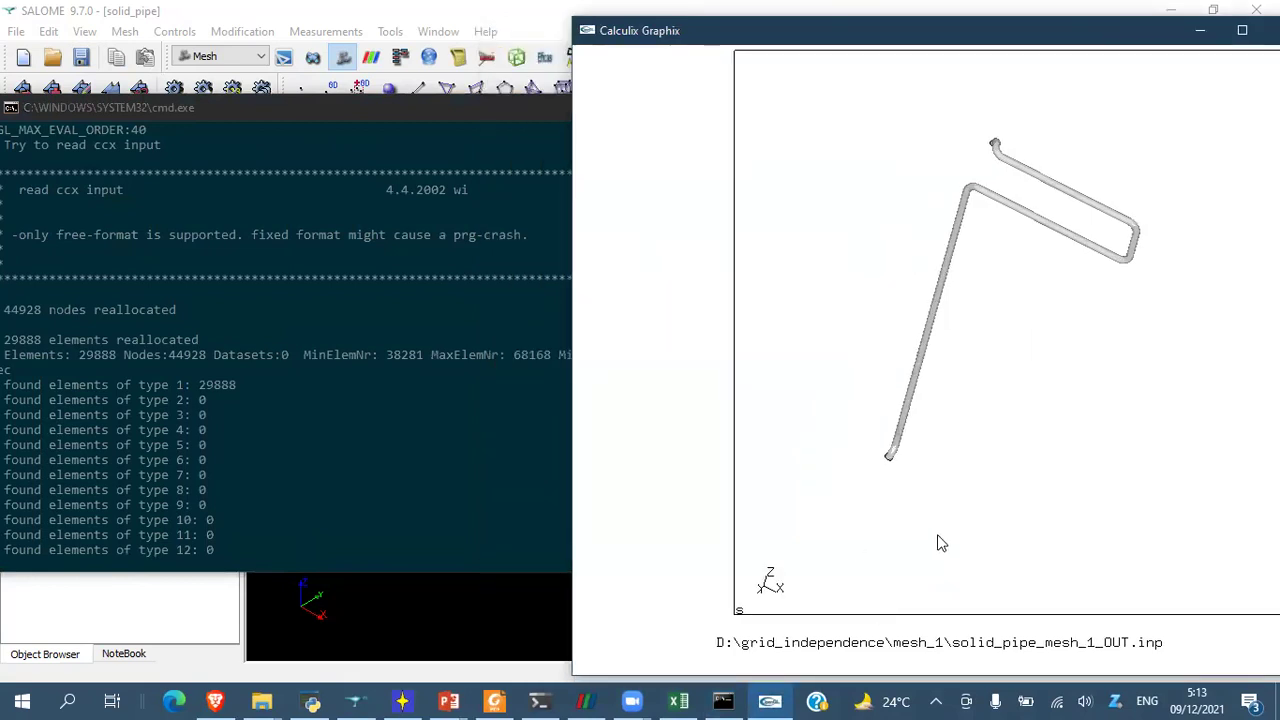
- Complete the inner_surface set in CGX with the command "comp inner_surface do"
text(comp)
mouse_move(277, 114)
mouse_down()
mouse_move(304, 115)
mouse_move(287, 113)
mouse_up()
click(1121, 96)
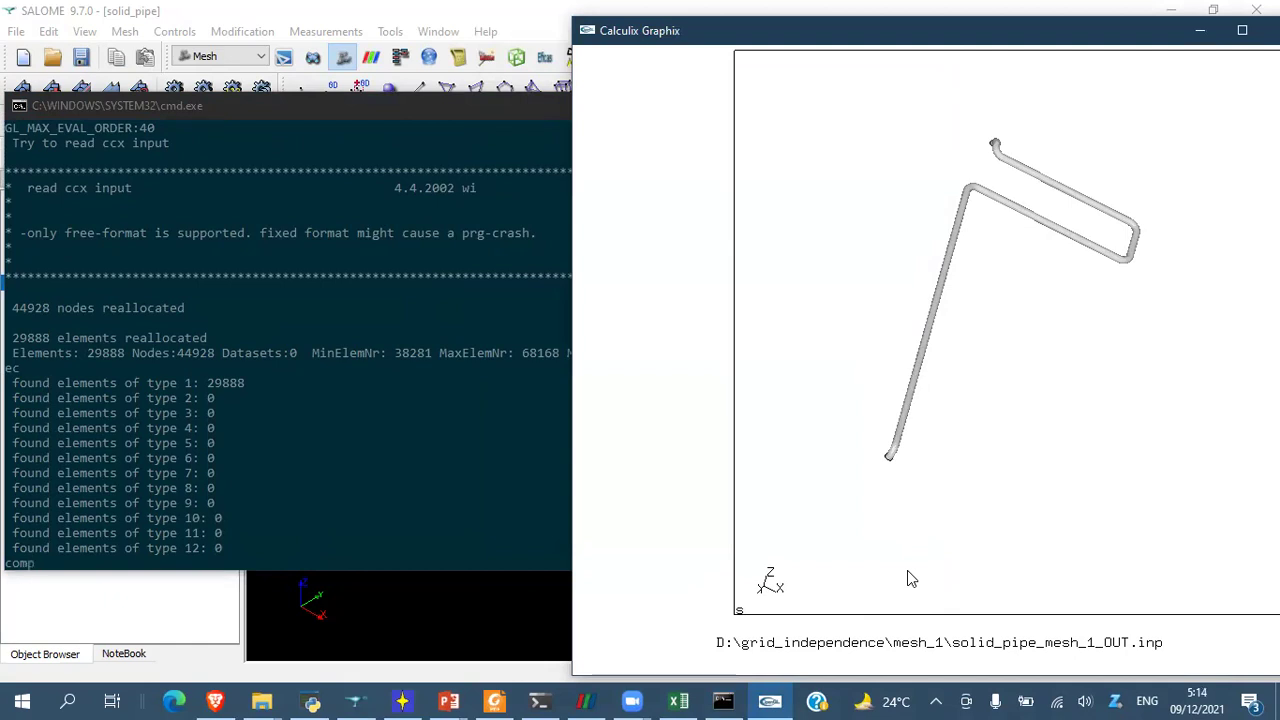
text(nner surface do)
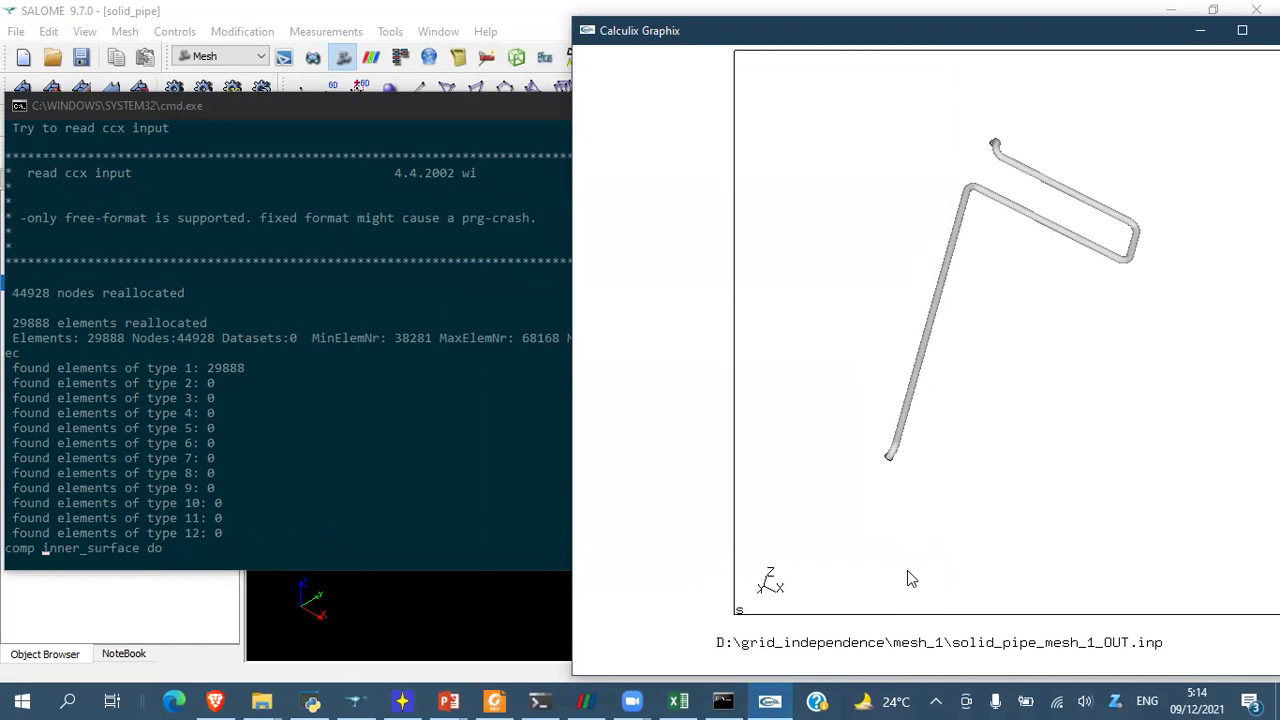
- Write the pressure load file for the inner surface with the command "send inner_surface abq pres 8.15E+06"
text(send inner_surface abq pres 8.15E)
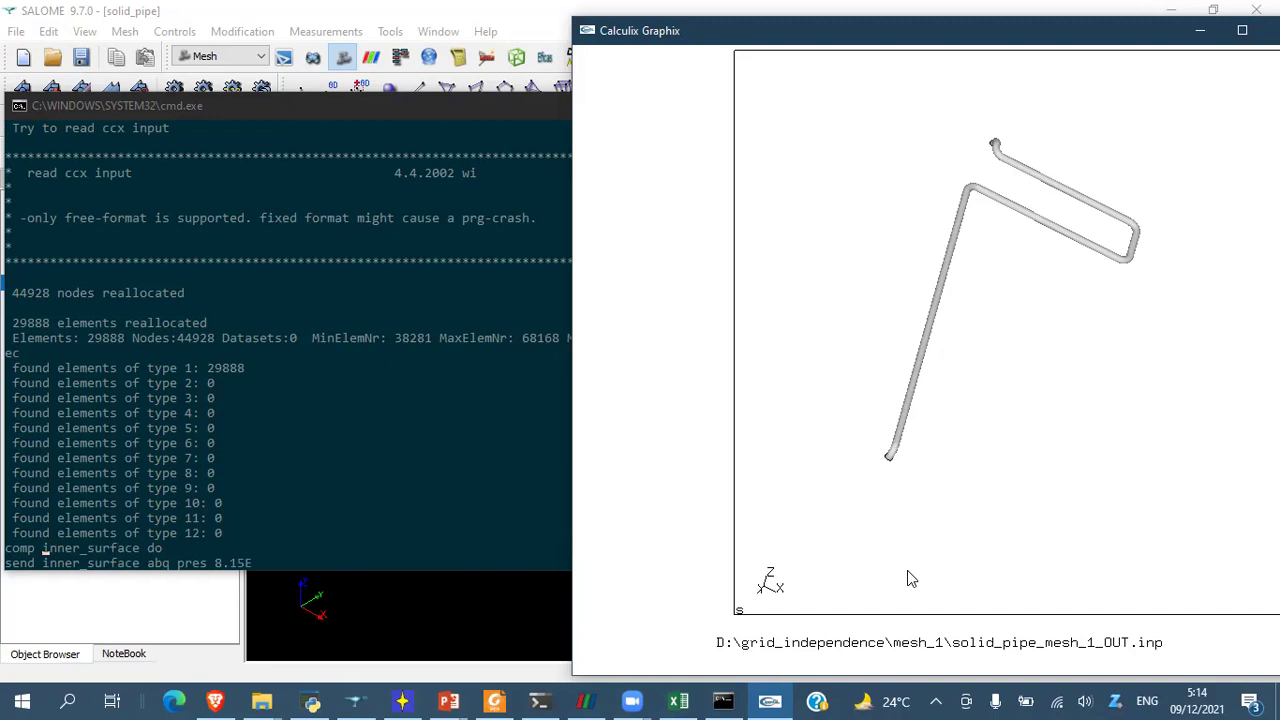
text(+06)
key(Return)
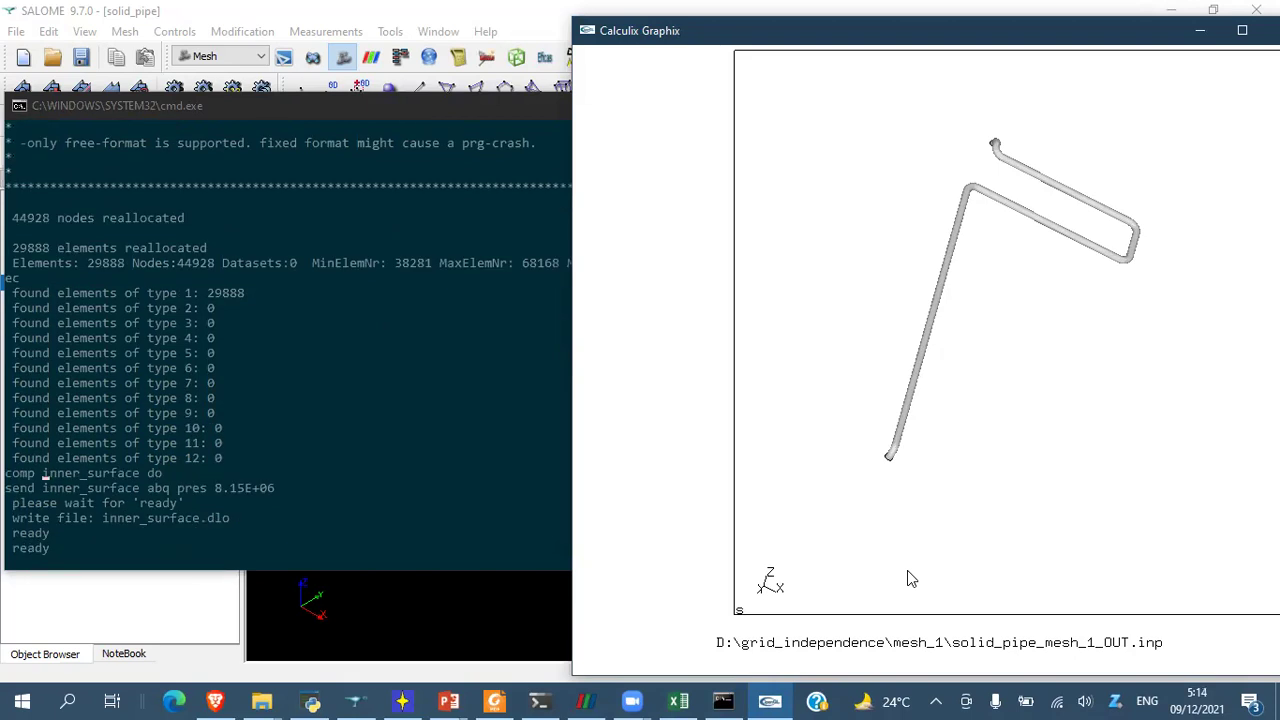
- Check the mesh_1 folder in File Explorer, and open solid_pipe_mesh_1_OUT.inp from the CalculiX Launcher in a maximized Inp Editor
click(266, 700)
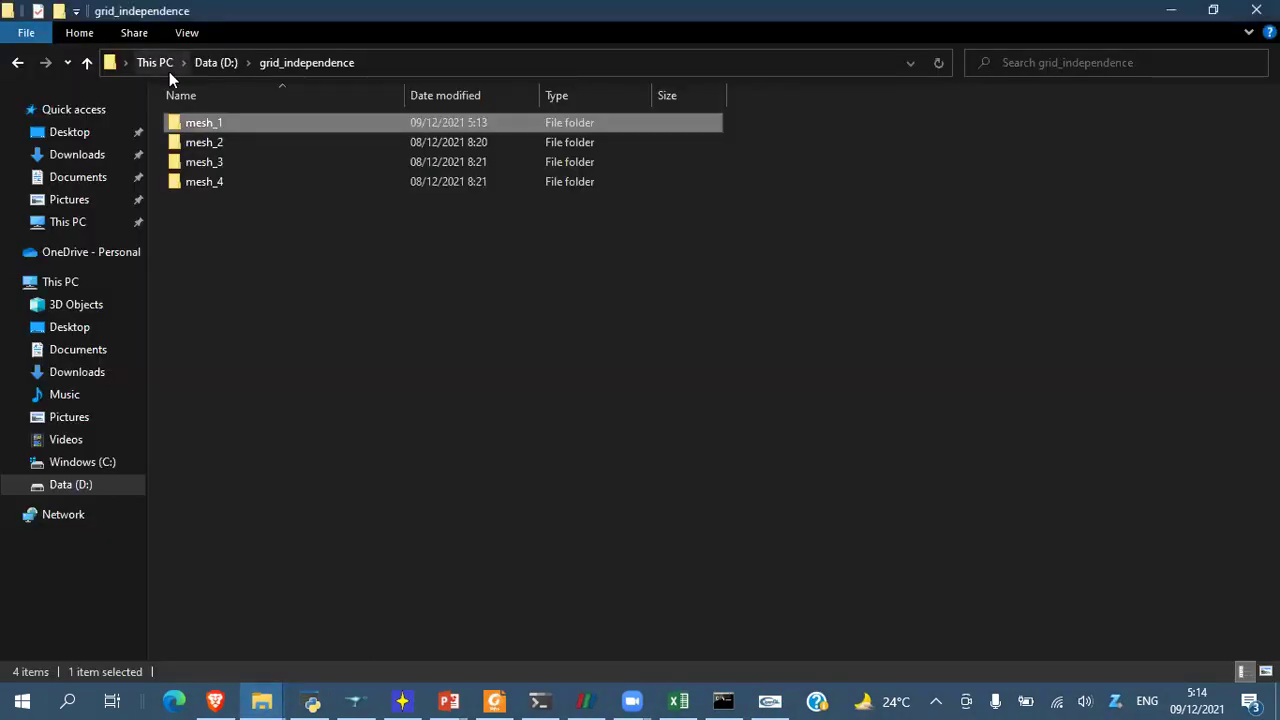
double_click(195, 120)
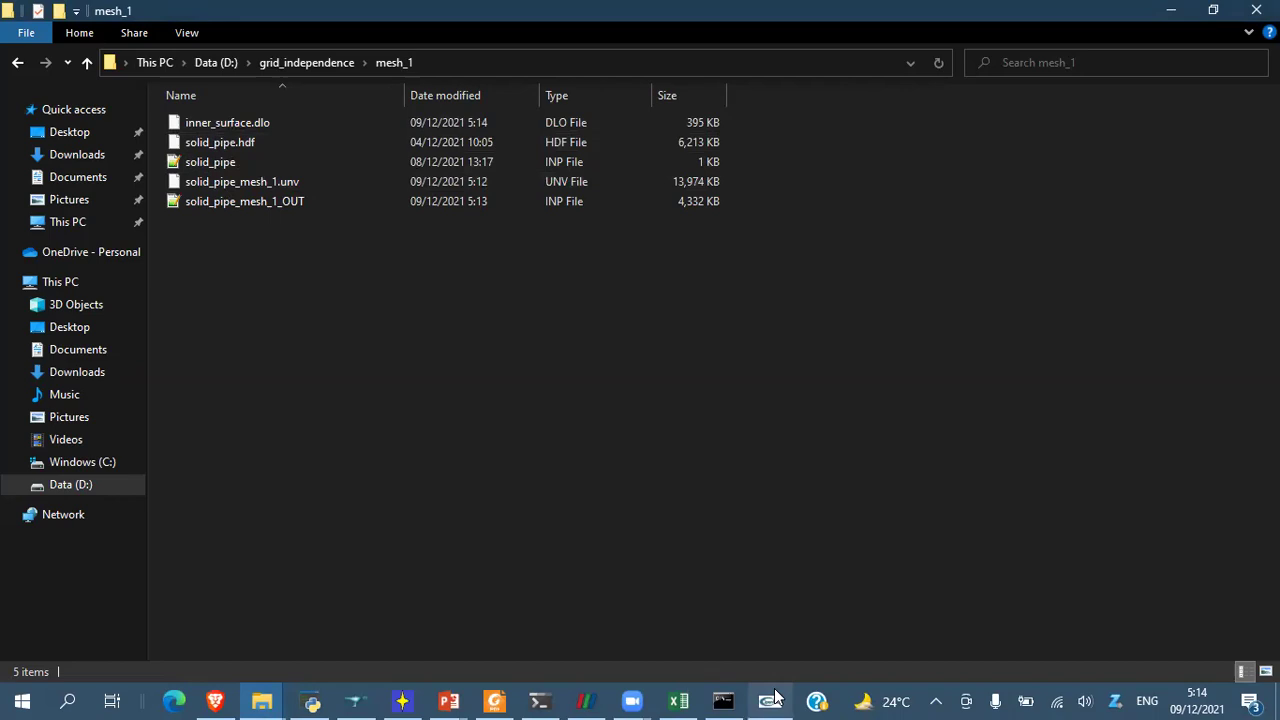
click(414, 700)
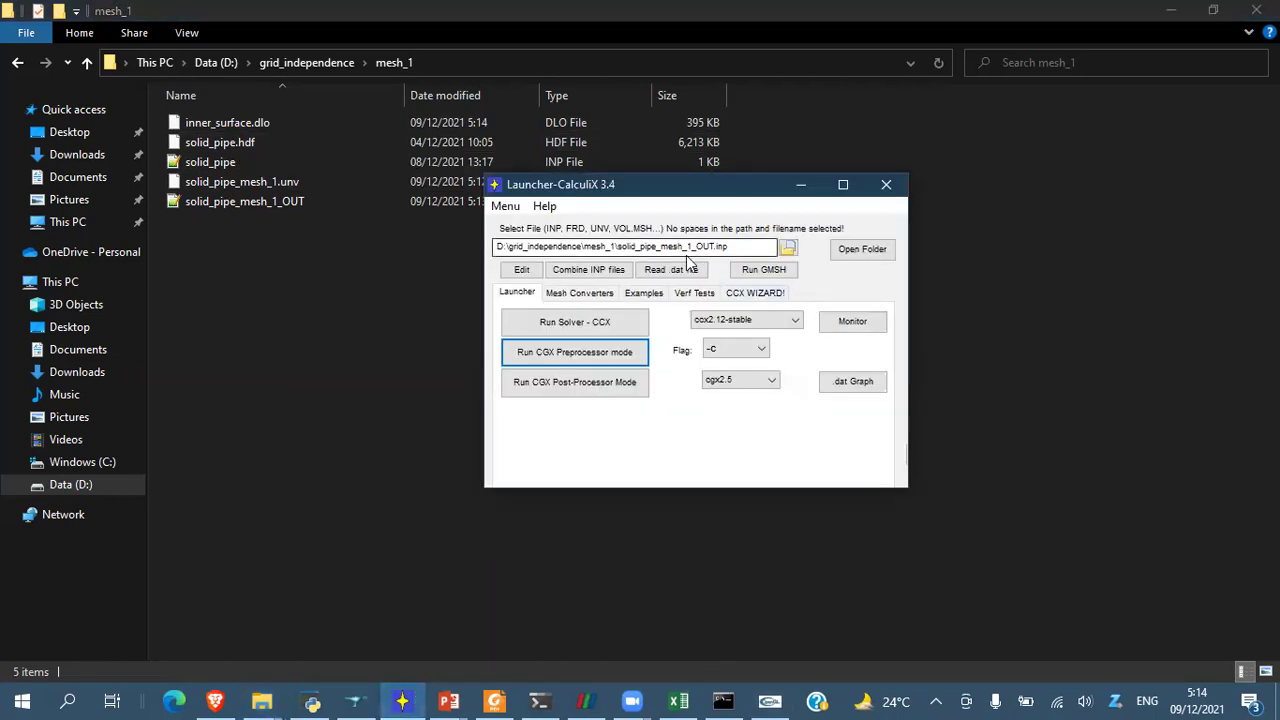
click(788, 248)
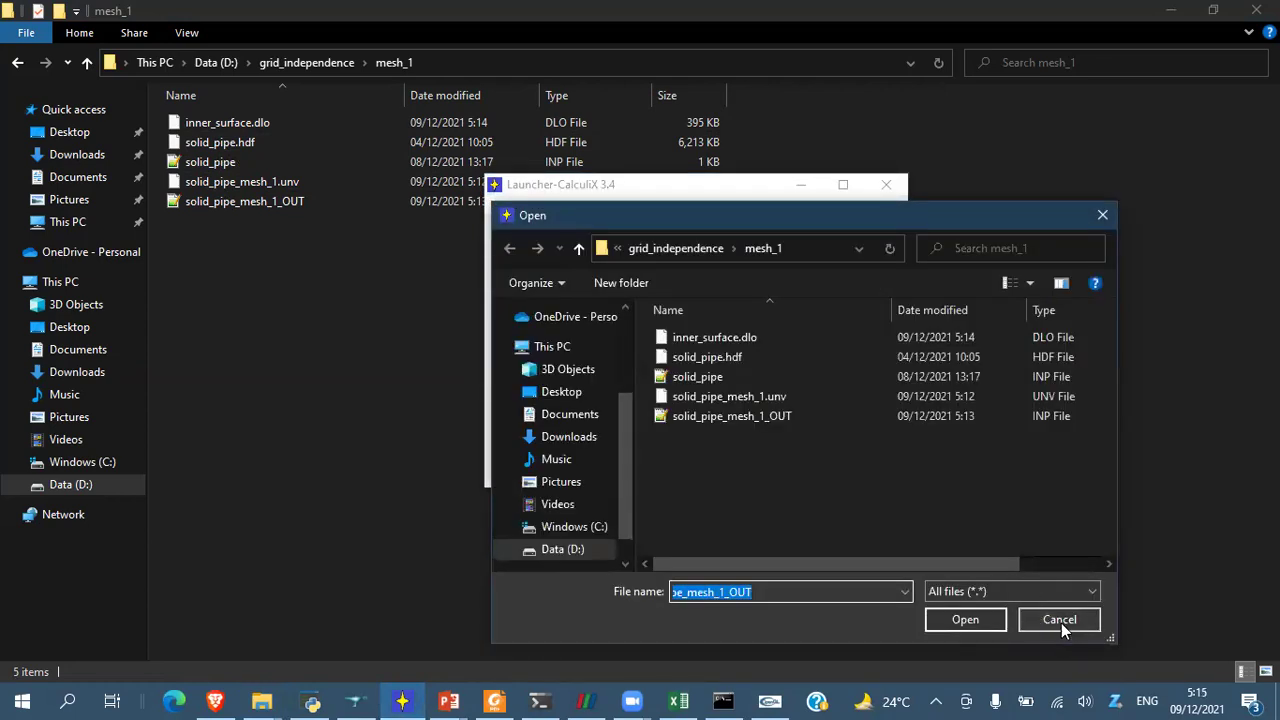
click(1060, 618)
click(507, 280)
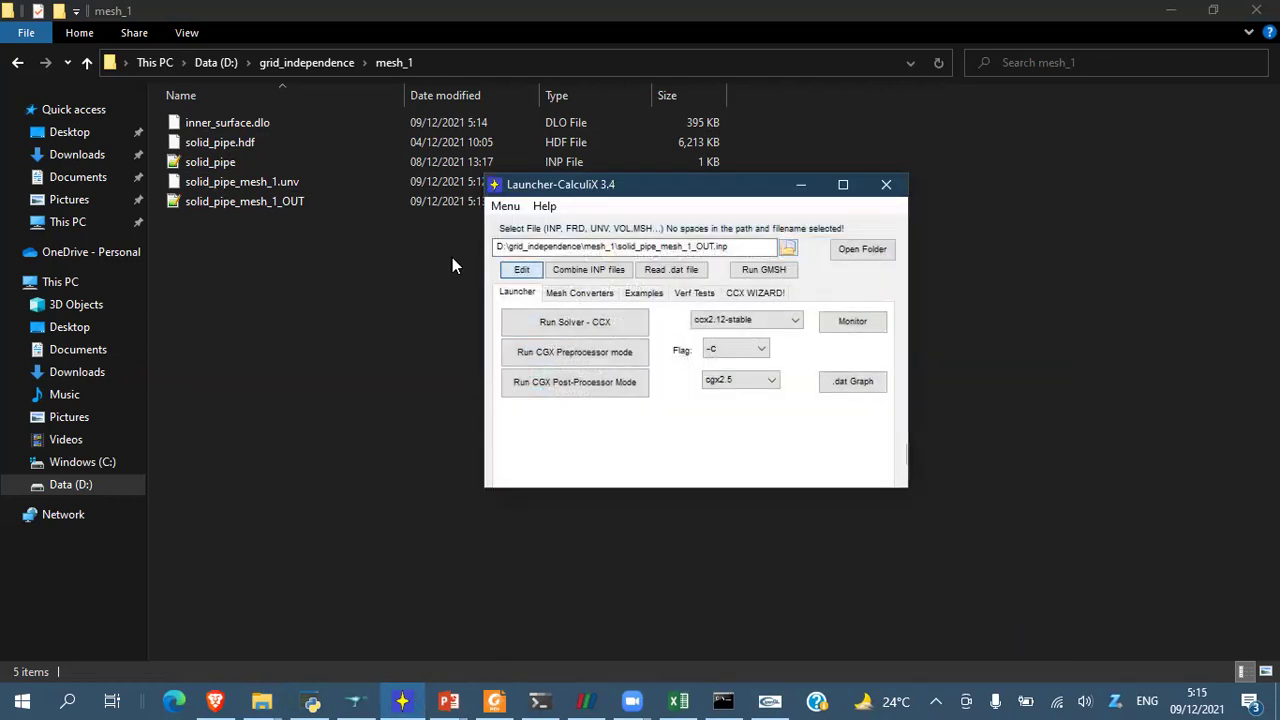
click(530, 270)
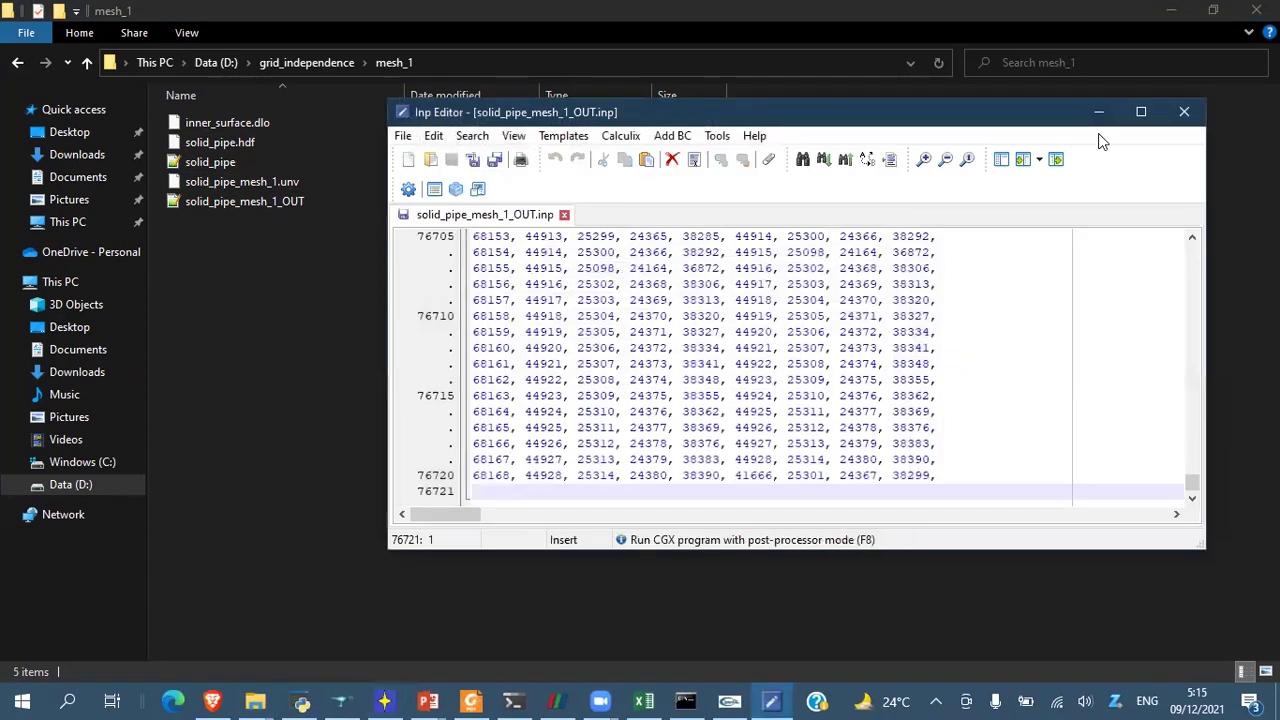
click(1137, 111)
- Return to the CalculiX Launcher, select solid_pipe.inp from the mesh_1 folder, and open it for editing
key(alt+Tab)
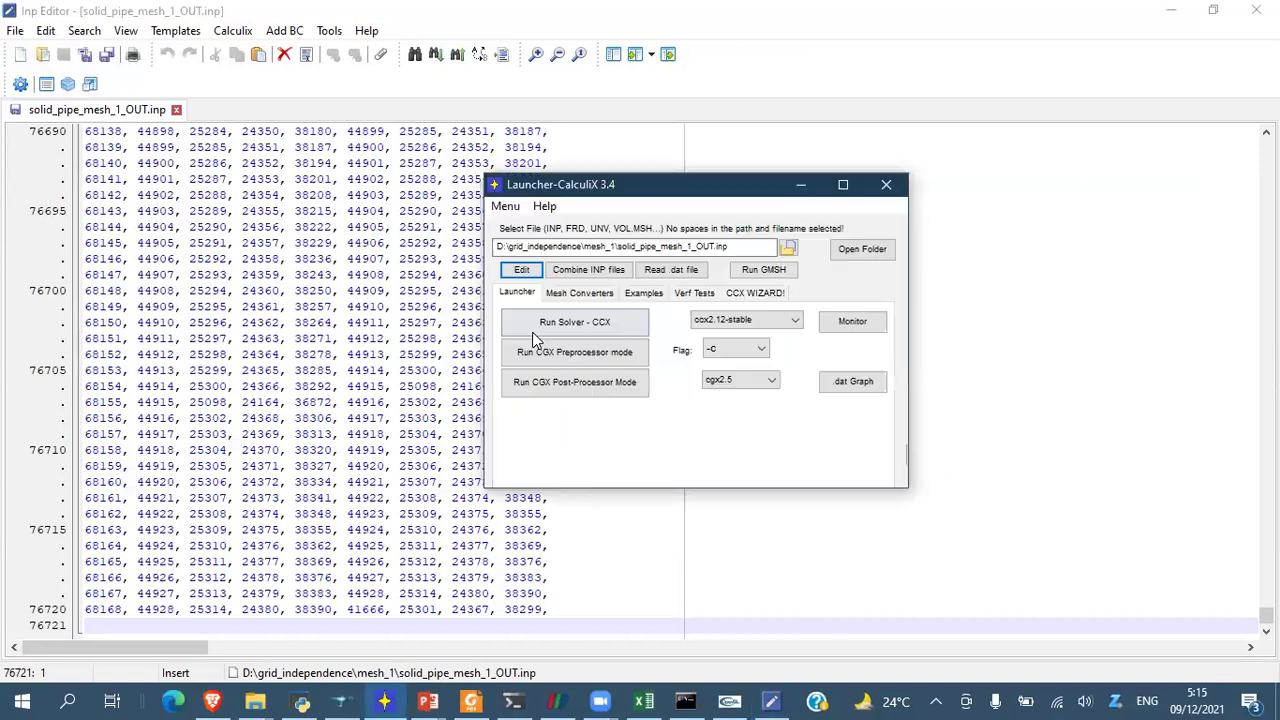
click(787, 249)
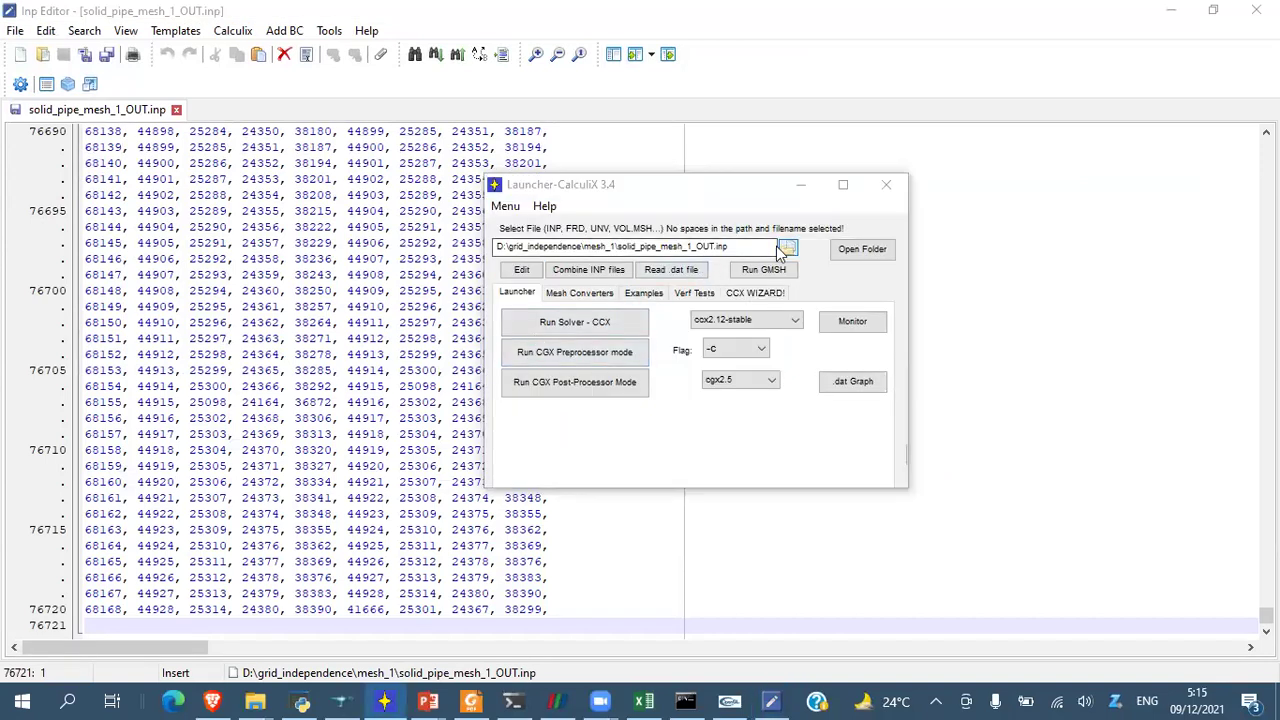
double_click(718, 376)
click(520, 273)
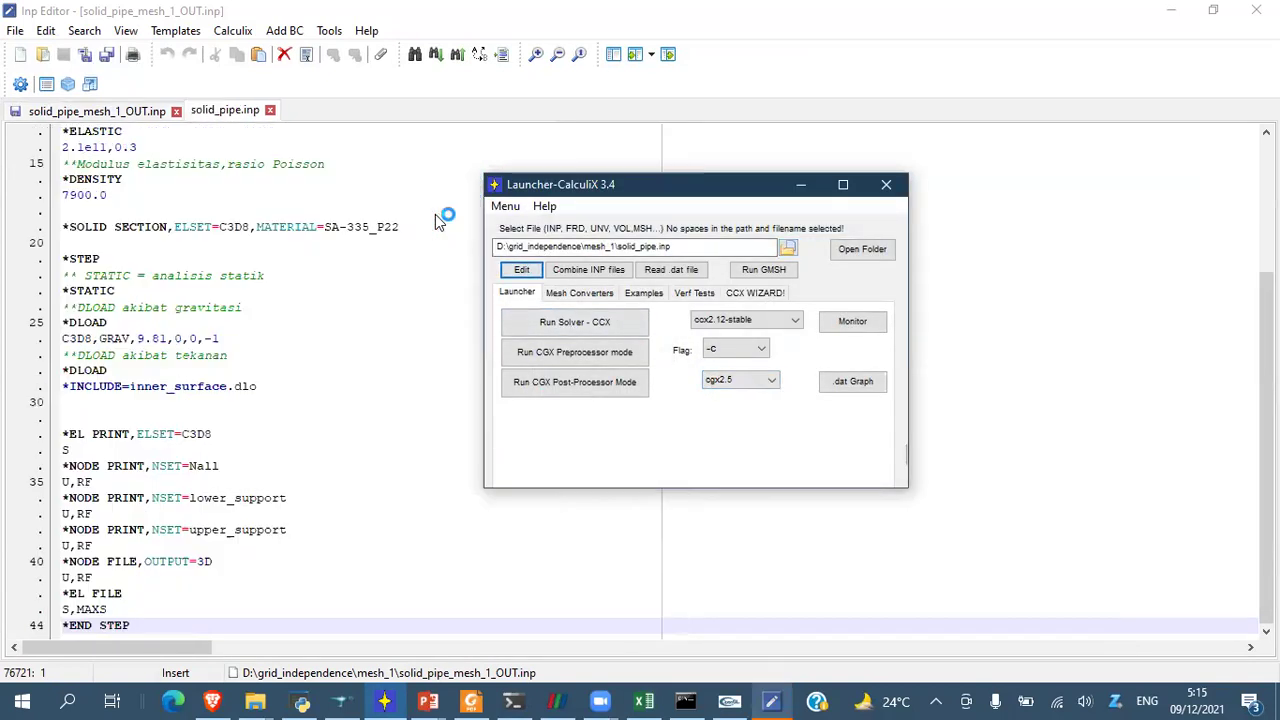
- Inspect the mesh file include line at the beginning of solid_pipe.inp
click(427, 288)
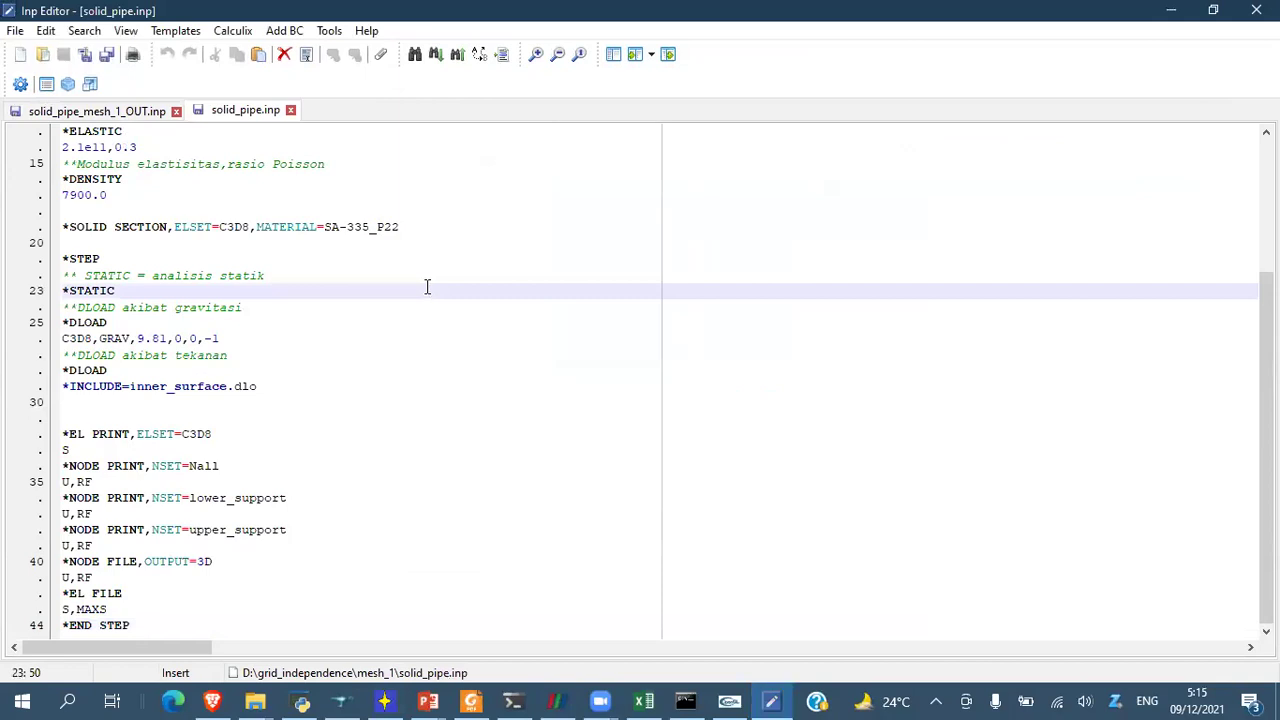
scroll(427, 288, up, 4)
click(340, 148)
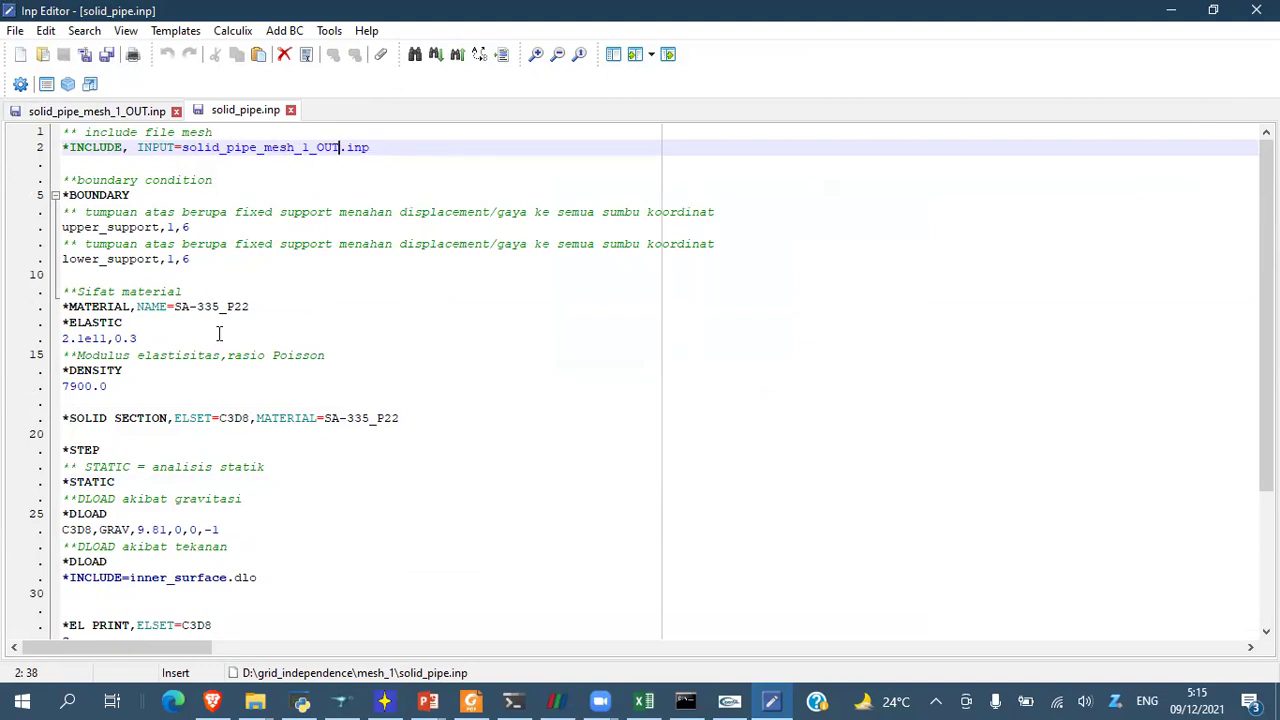
- Collapse the node, upper_support, lower_support, inner_surface and C3D8 element blocks in solid_pipe_mesh_1_OUT.inp to examine the set names
click(76, 110)
drag(1266, 615, 1234, 137)
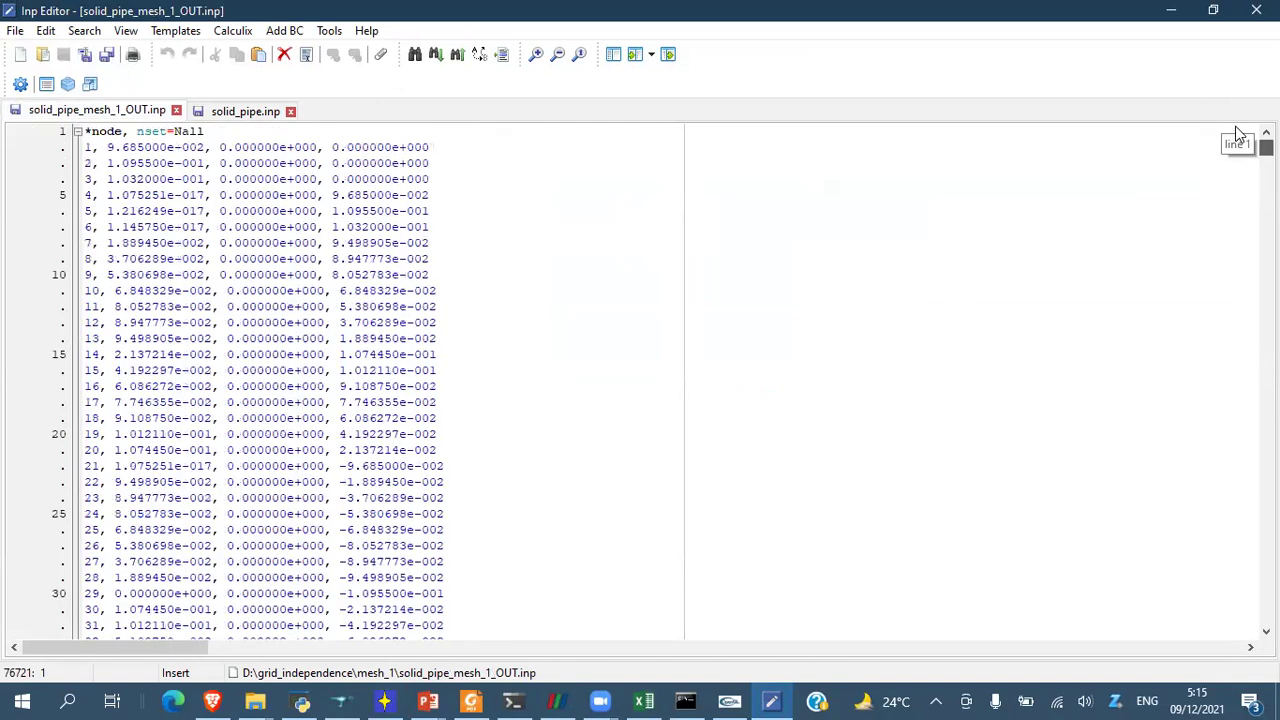
click(76, 132)
click(77, 147)
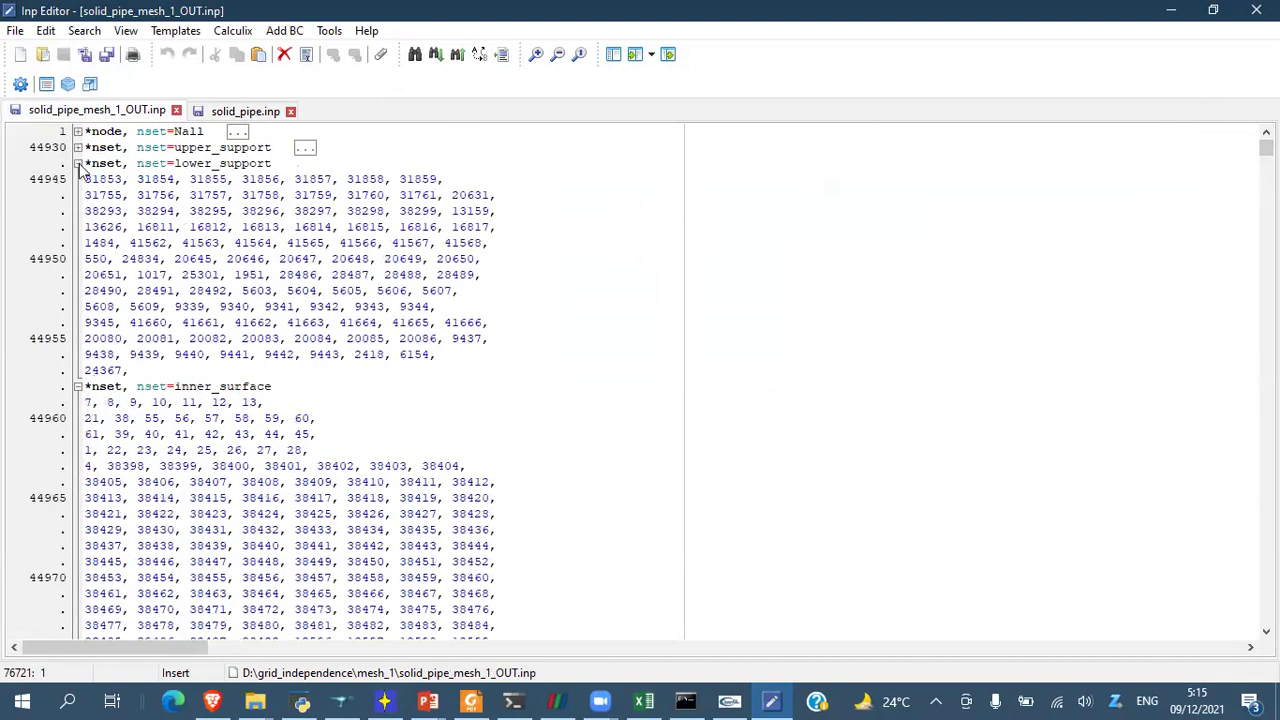
click(77, 163)
click(77, 179)
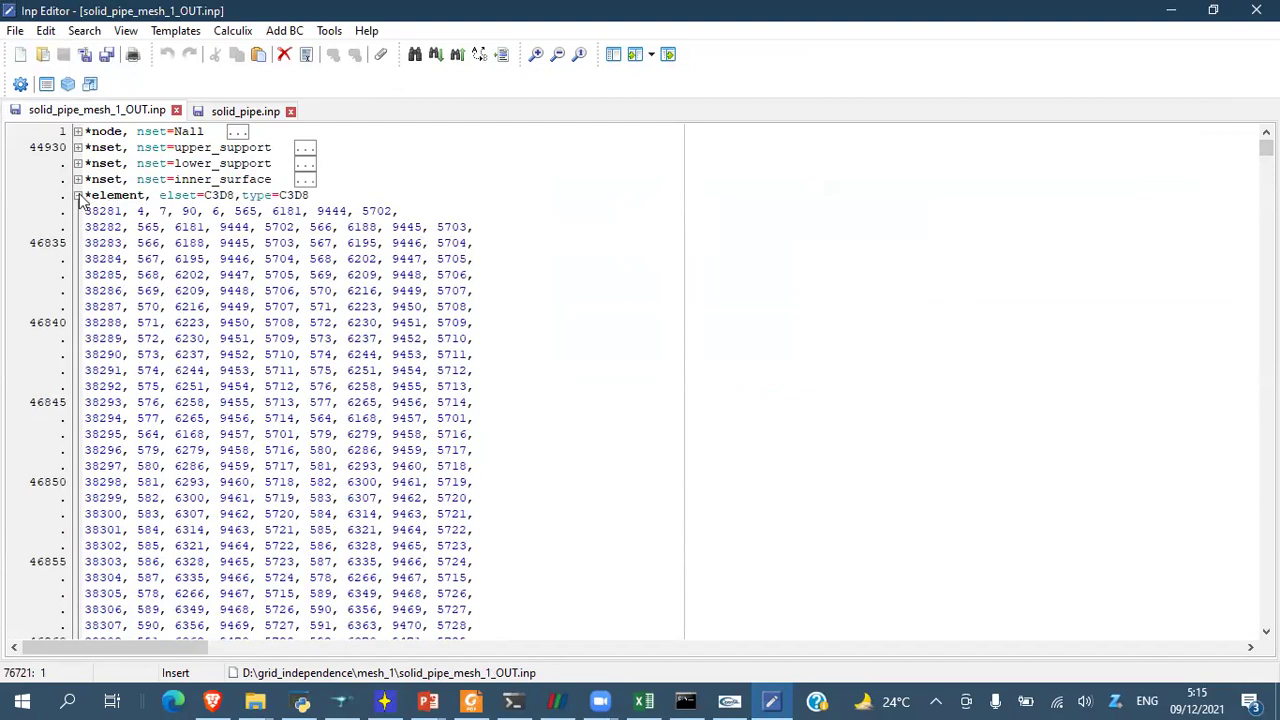
click(77, 195)
- Return to solid_pipe.inp and review its boundary, material, load and output definitions through to the end of the step
click(224, 110)
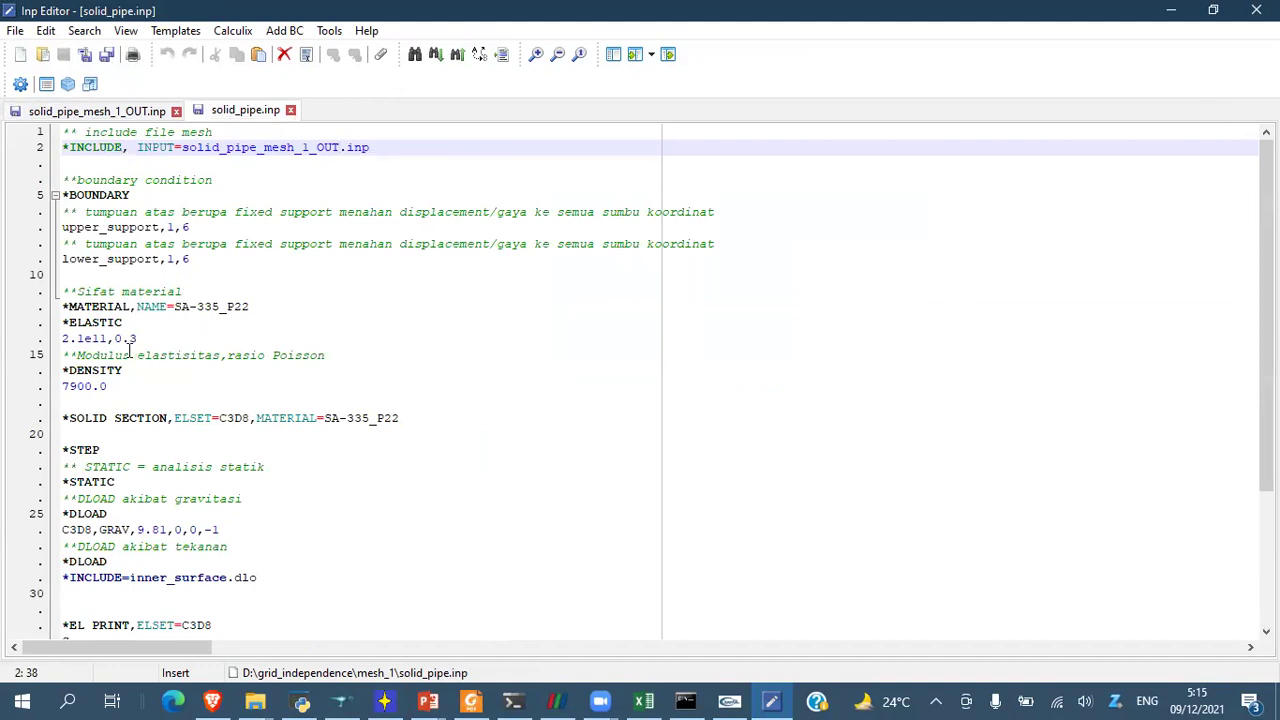
scroll(194, 432, down, 1)
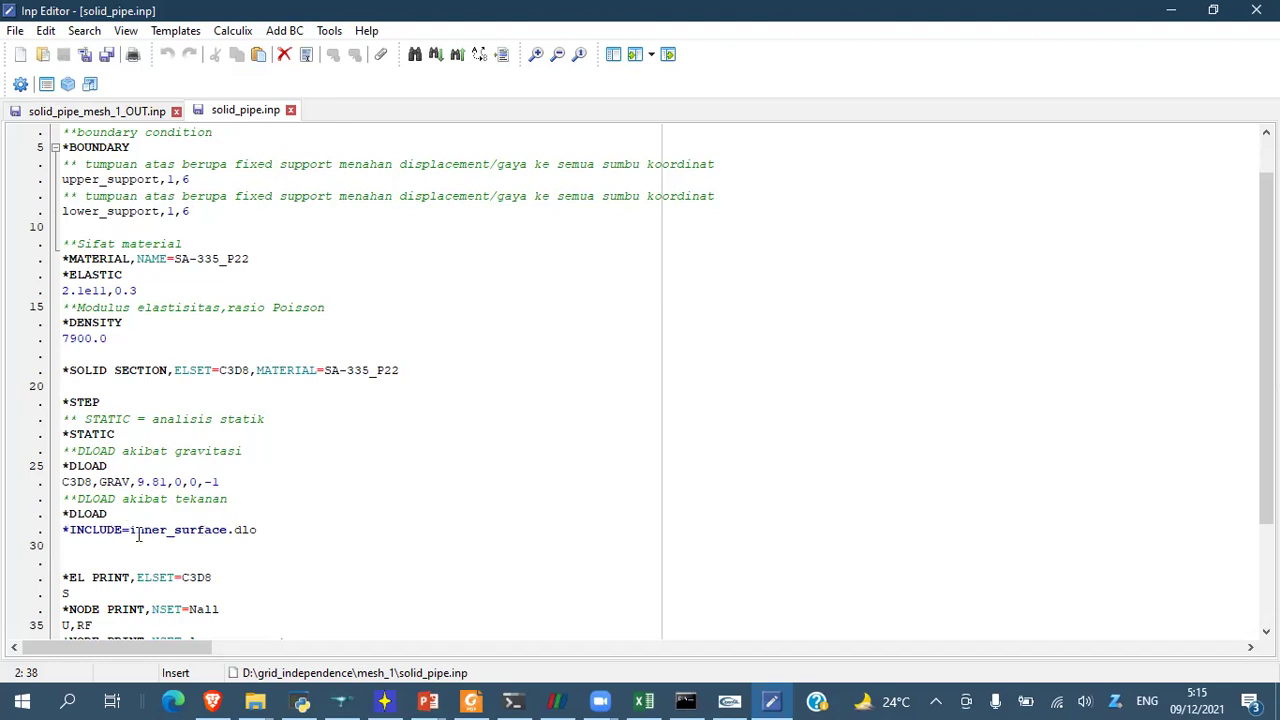
scroll(240, 528, down, 3)
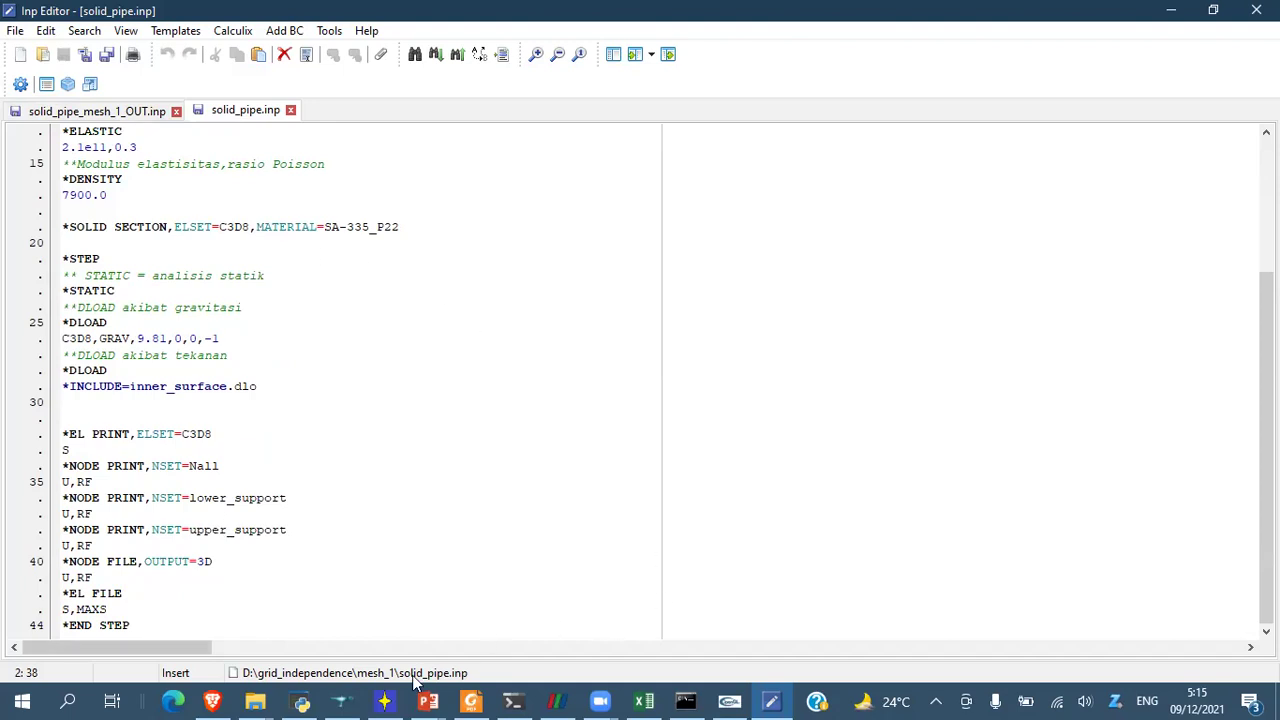
- In the CalculiX Launcher, choose solver version ccx2.16 and run the solver on the mesh_1 solid_pipe.inp
click(384, 702)
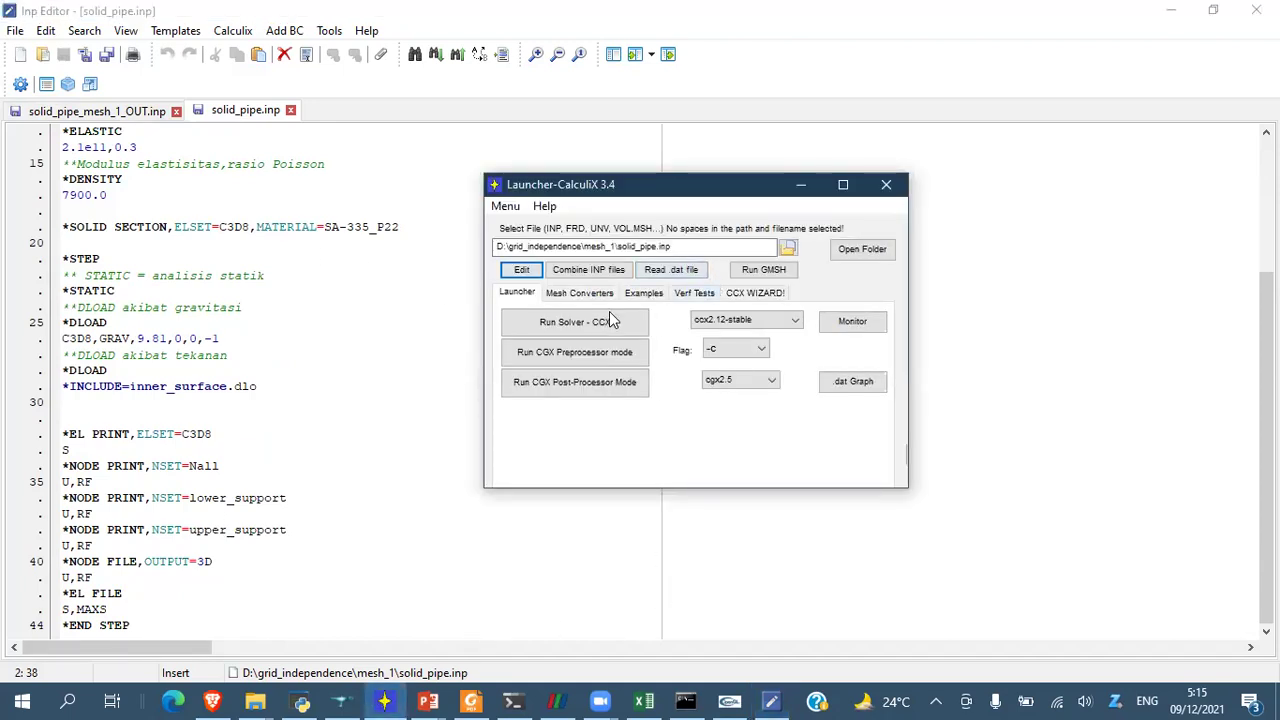
click(718, 320)
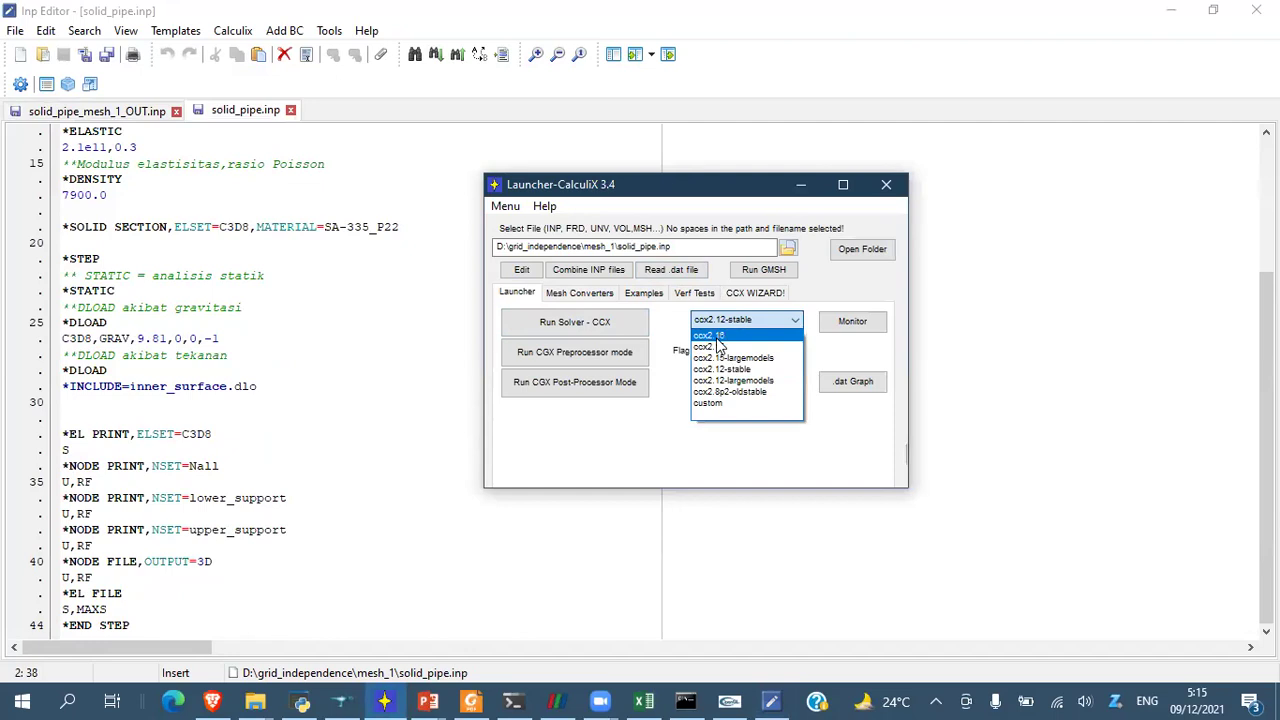
click(717, 338)
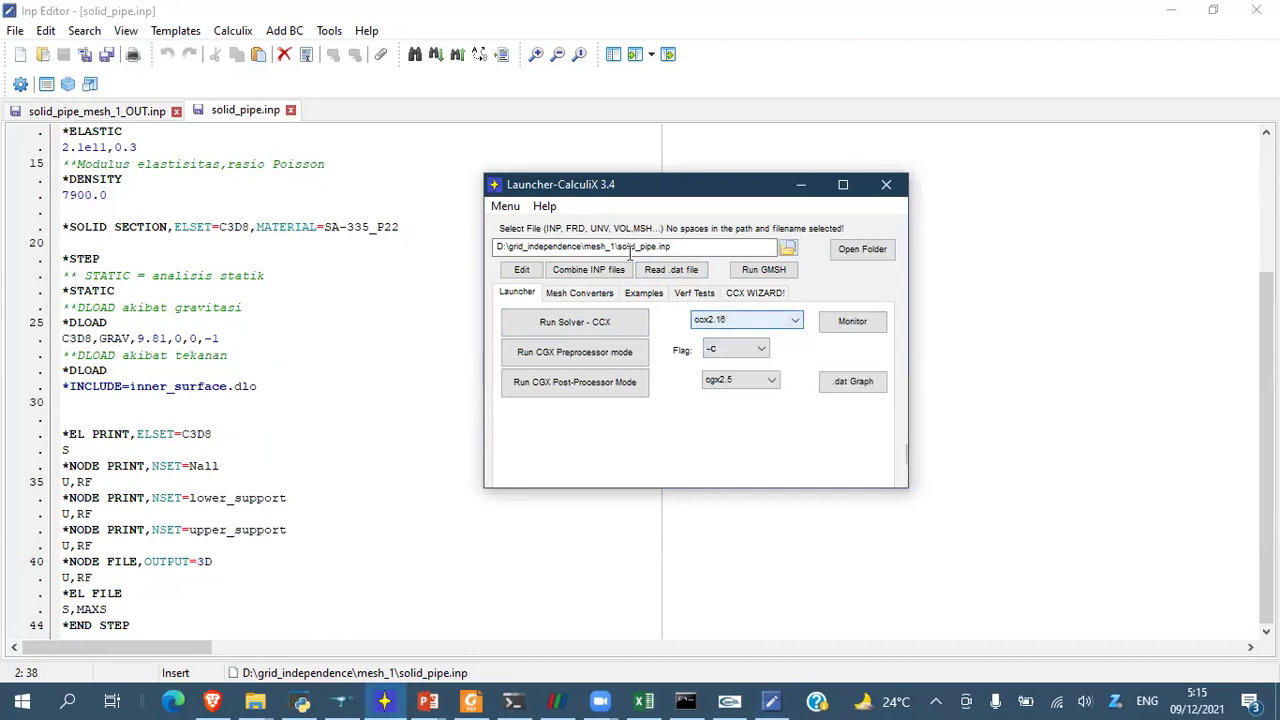
click(596, 323)
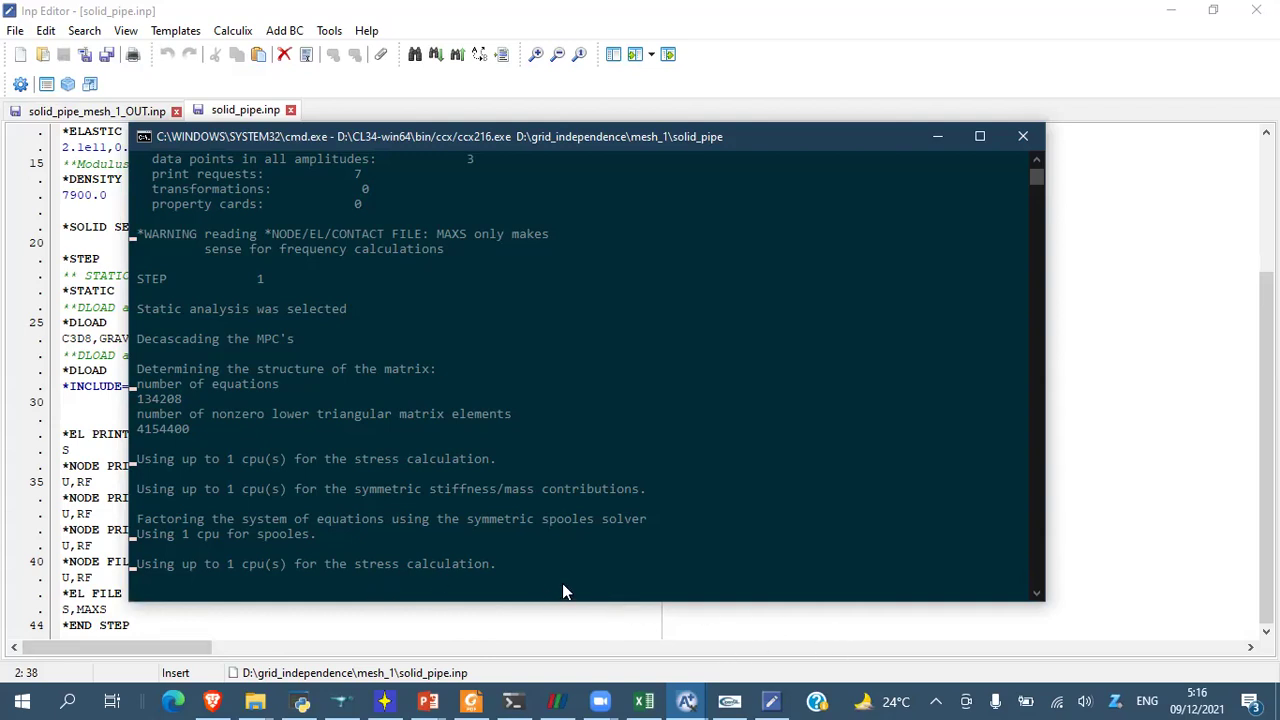
- Switch to SALOME, save the mesh_1 study, and open the solid_pipe study from the mesh_2 folder
click(341, 701)
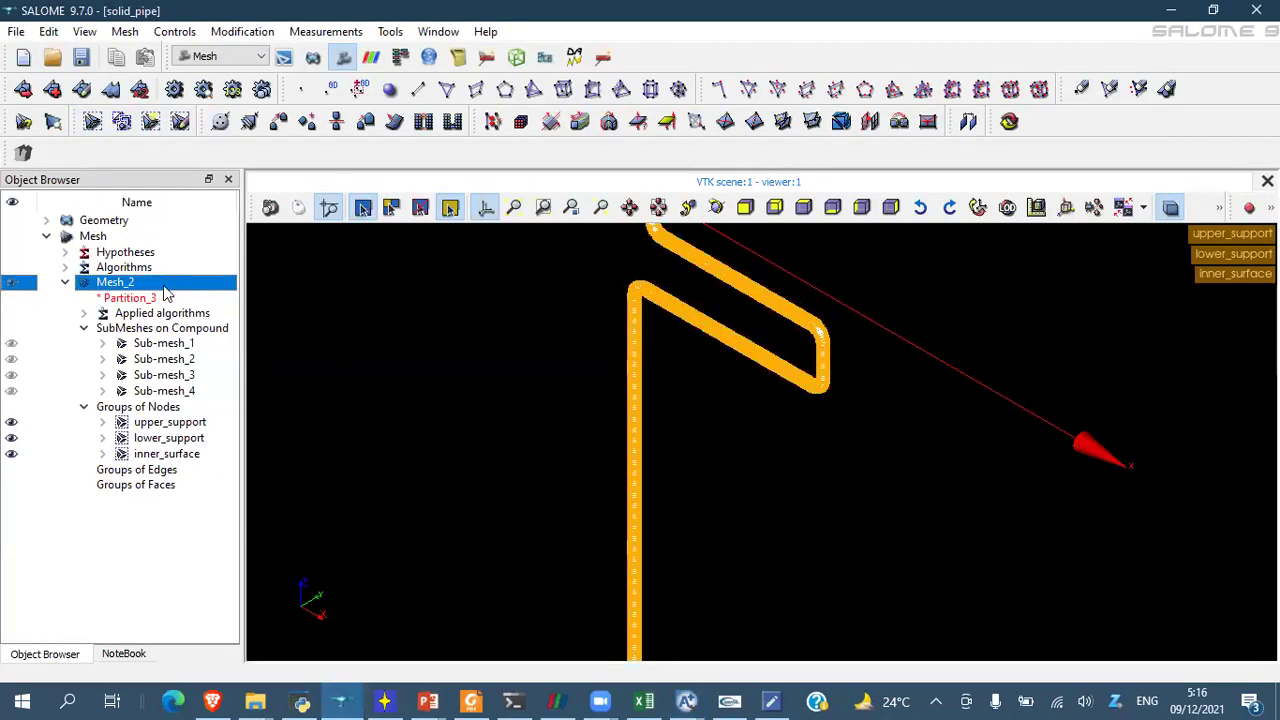
click(84, 59)
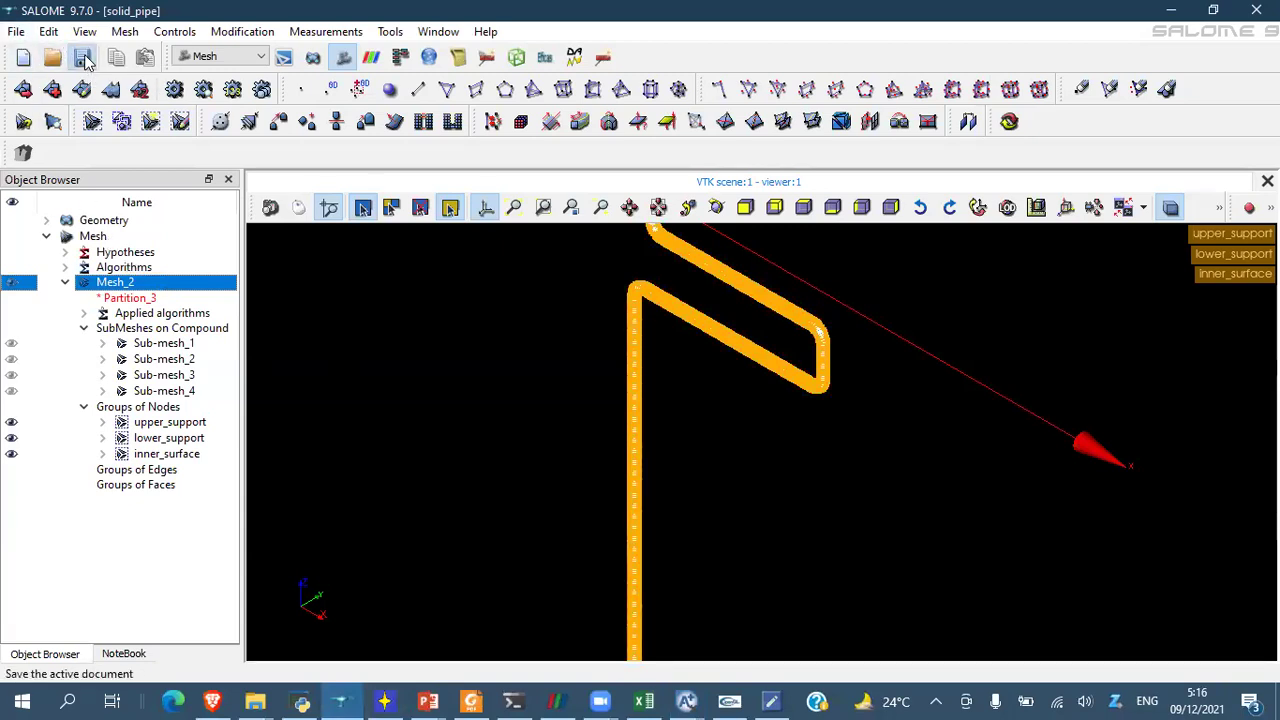
click(16, 32)
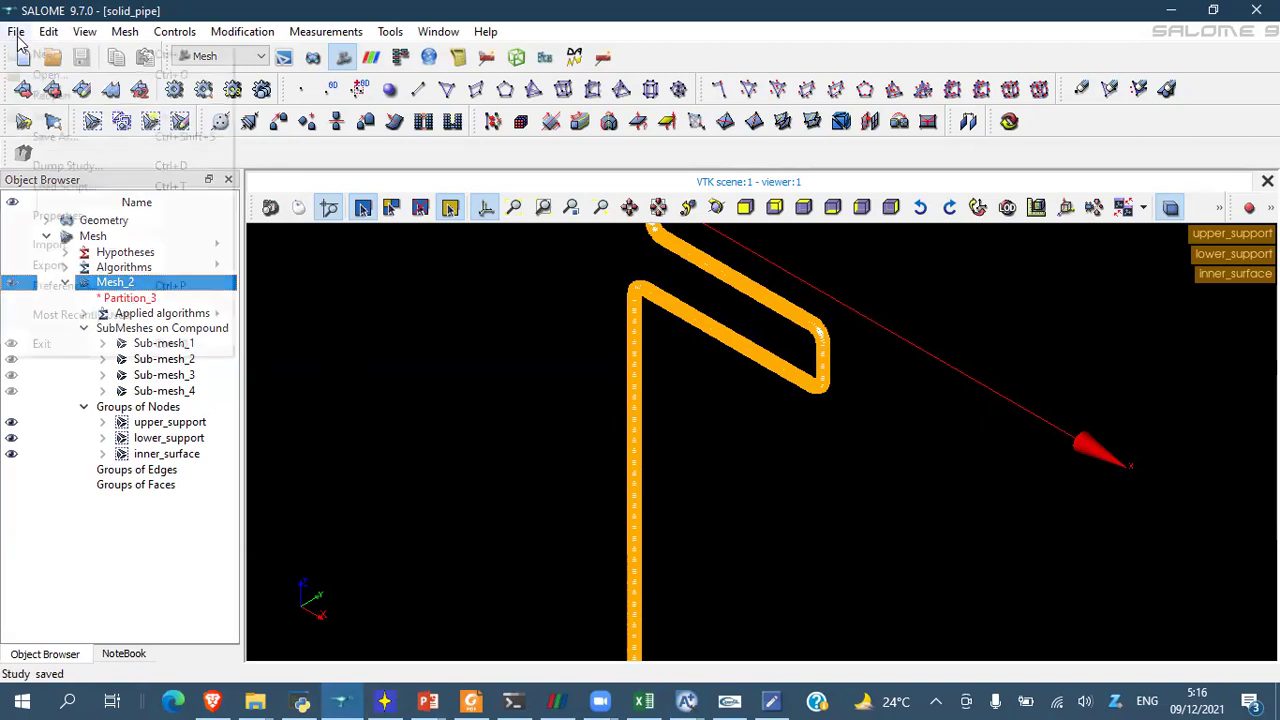
click(42, 74)
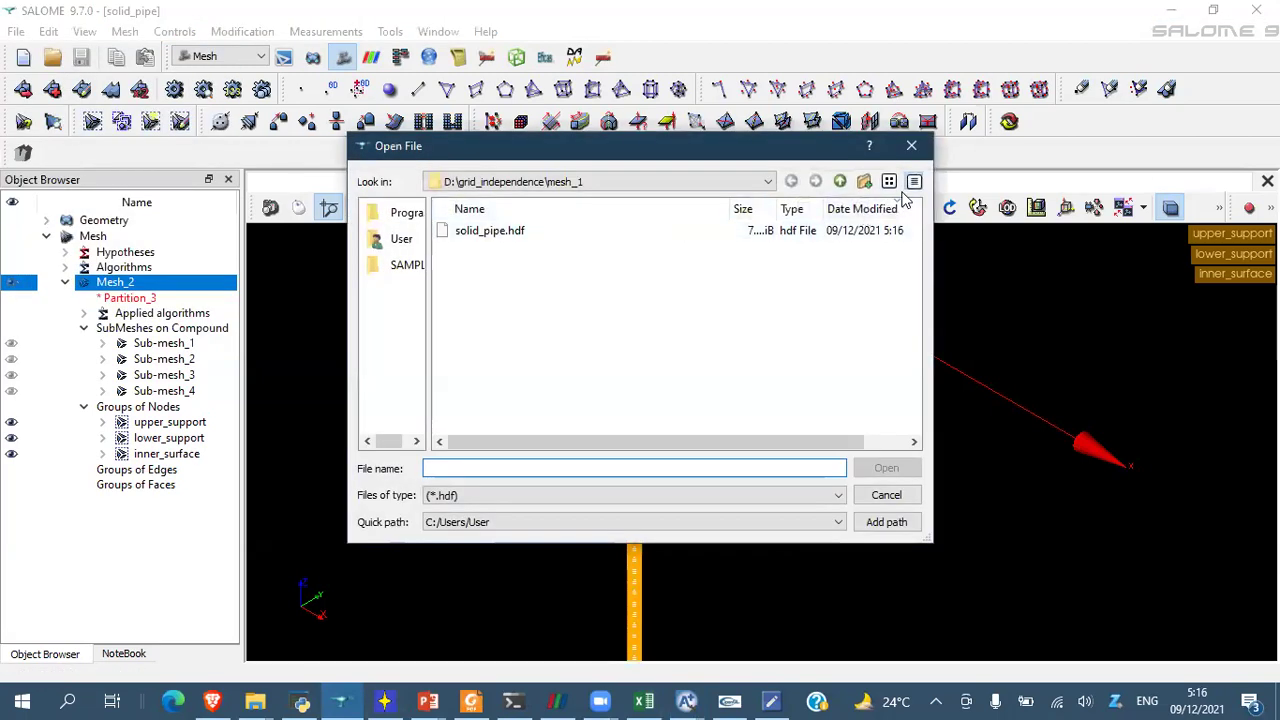
click(839, 181)
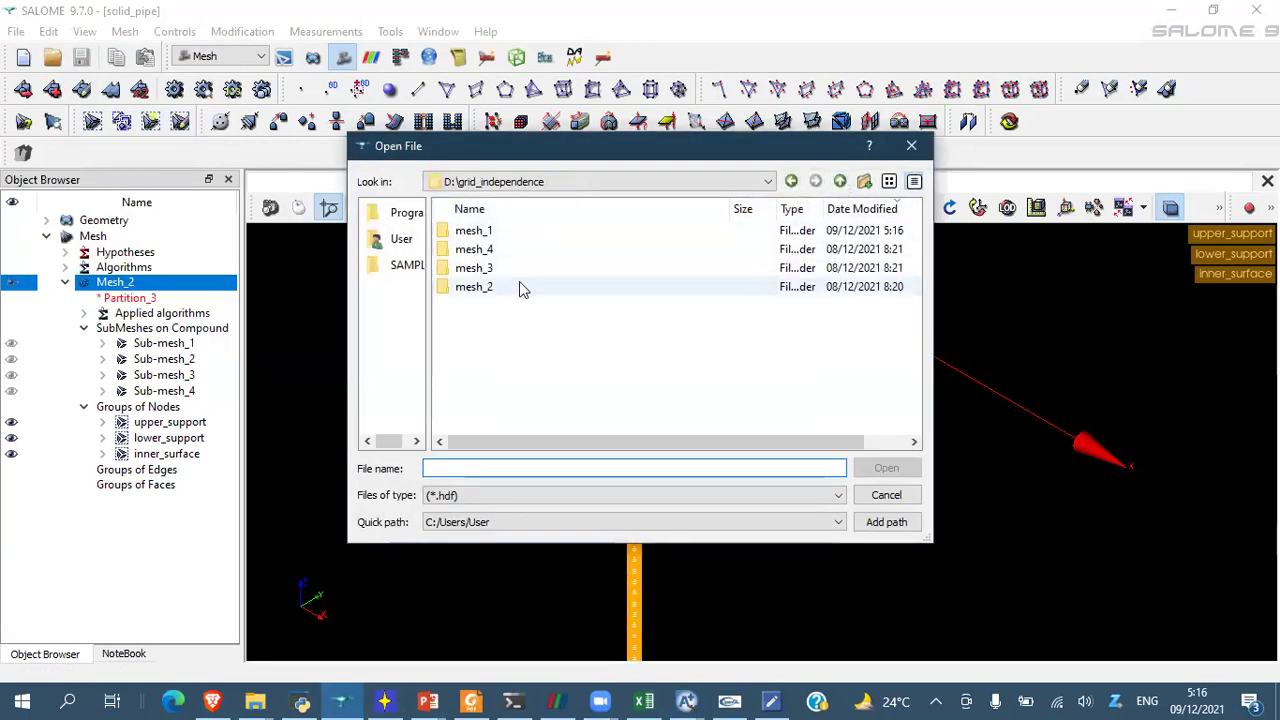
double_click(519, 284)
double_click(500, 232)
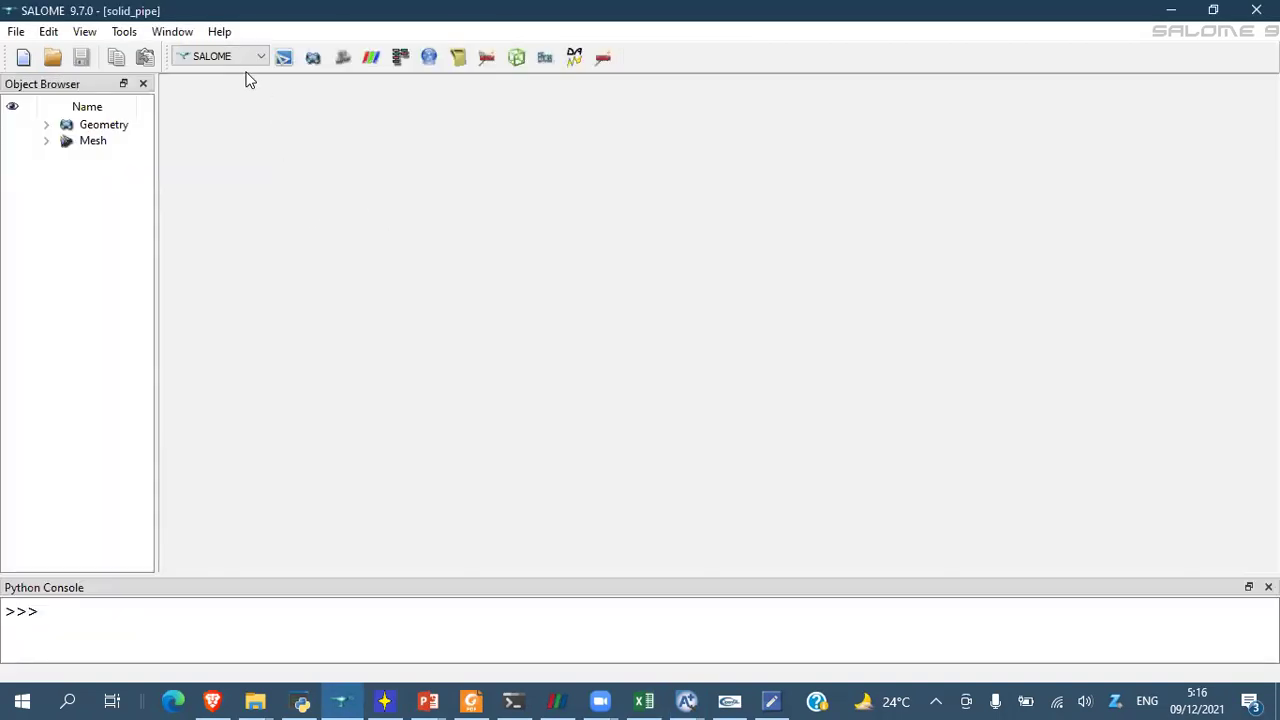
- Activate the Mesh module and expand Mesh_2 to list its sub-meshes
click(236, 62)
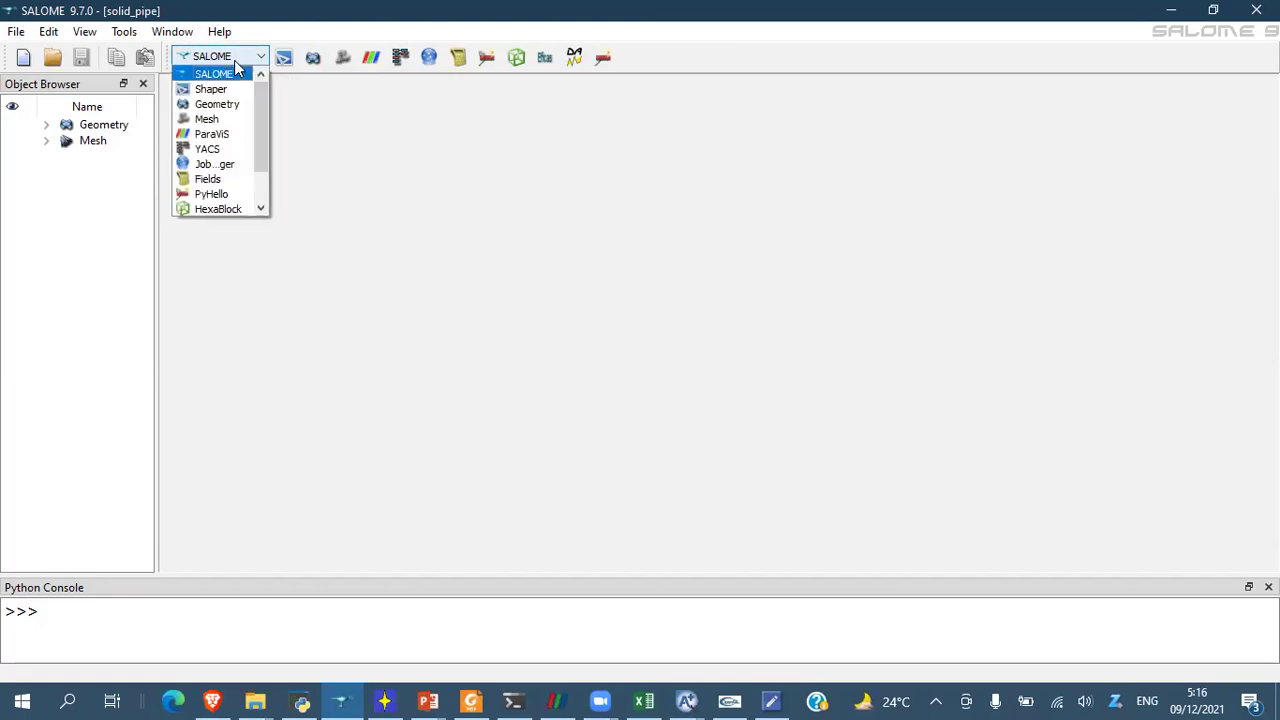
click(210, 119)
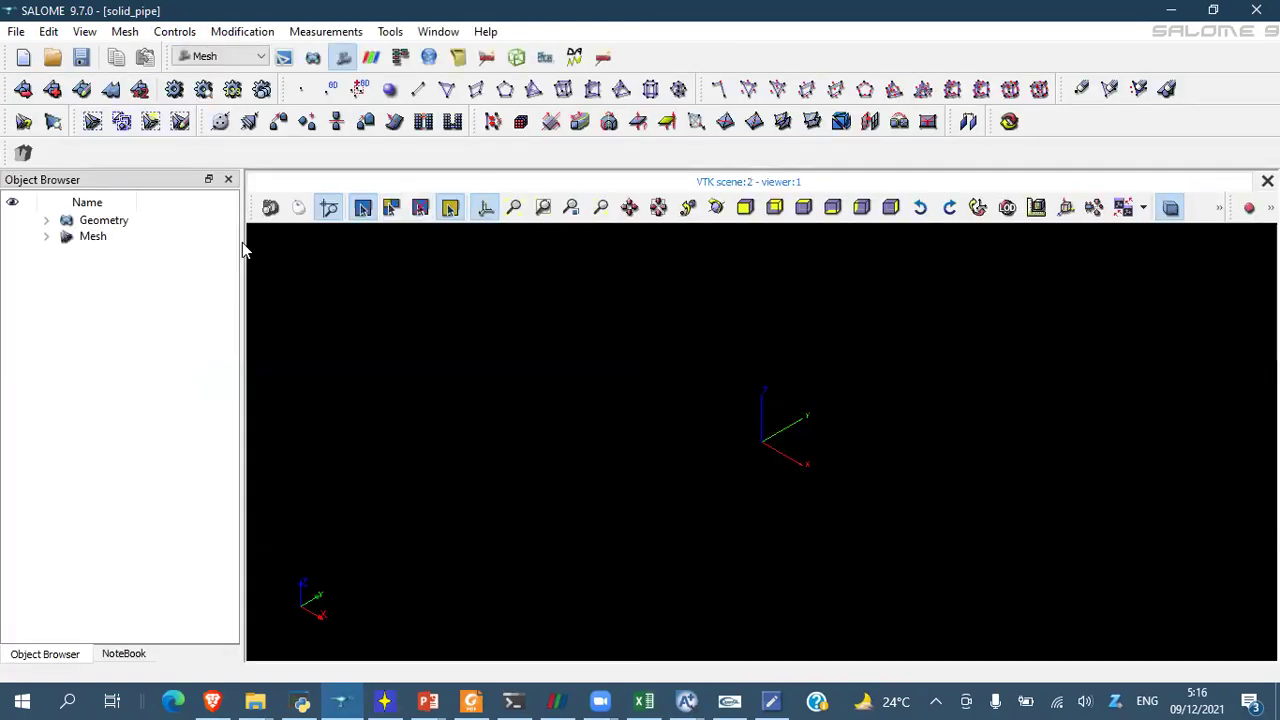
click(46, 236)
click(65, 283)
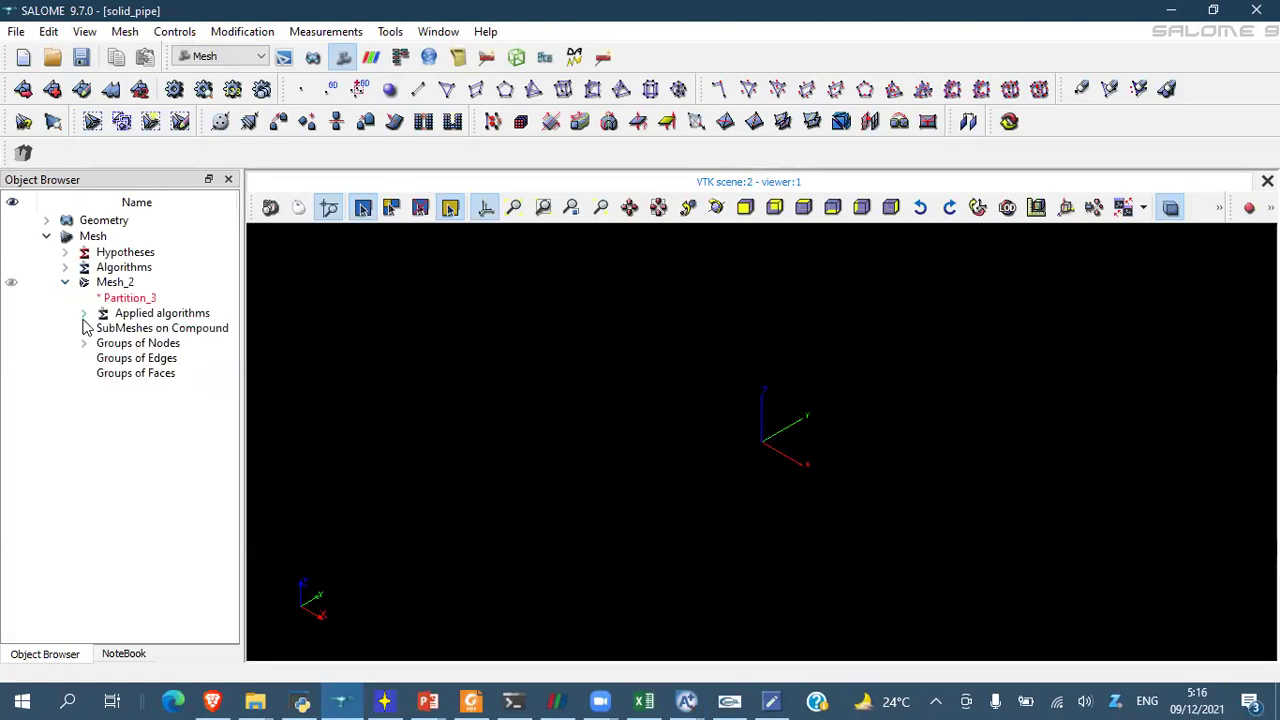
click(84, 328)
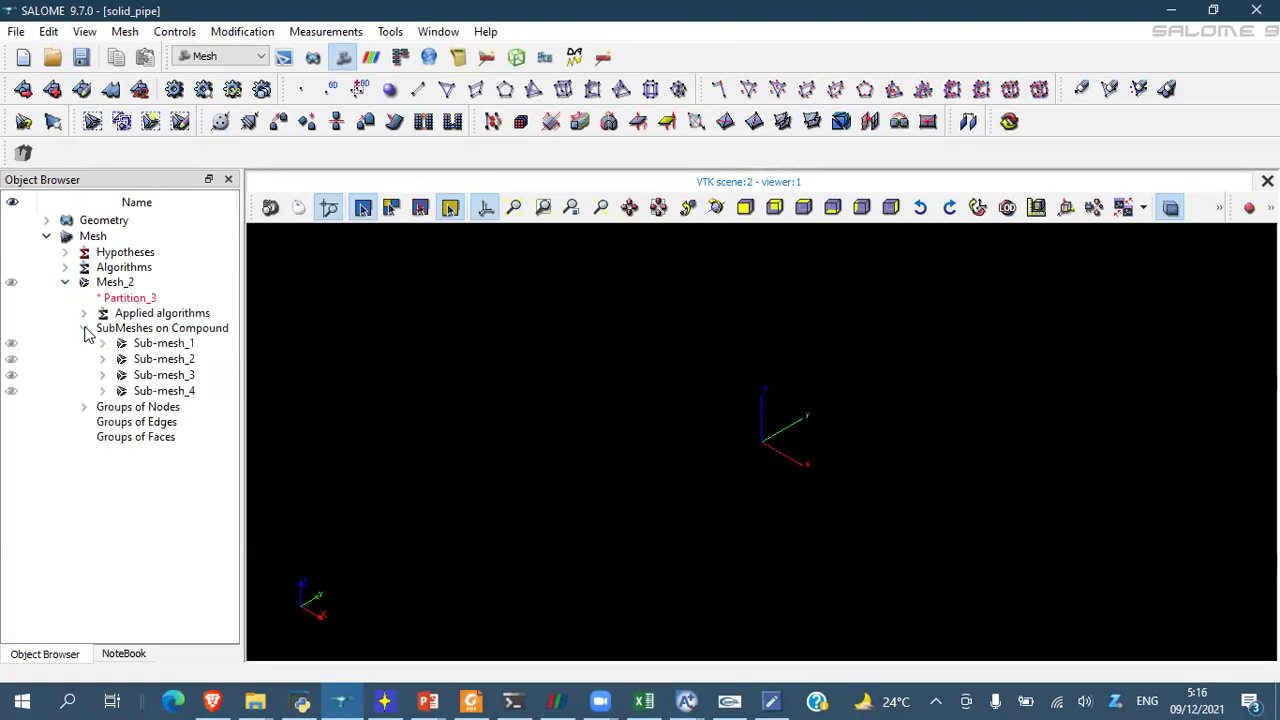
- Check the Number of Segments hypothesis of Sub-mesh_1 on the thickness edges and accept its settings
click(160, 345)
right_click(160, 345)
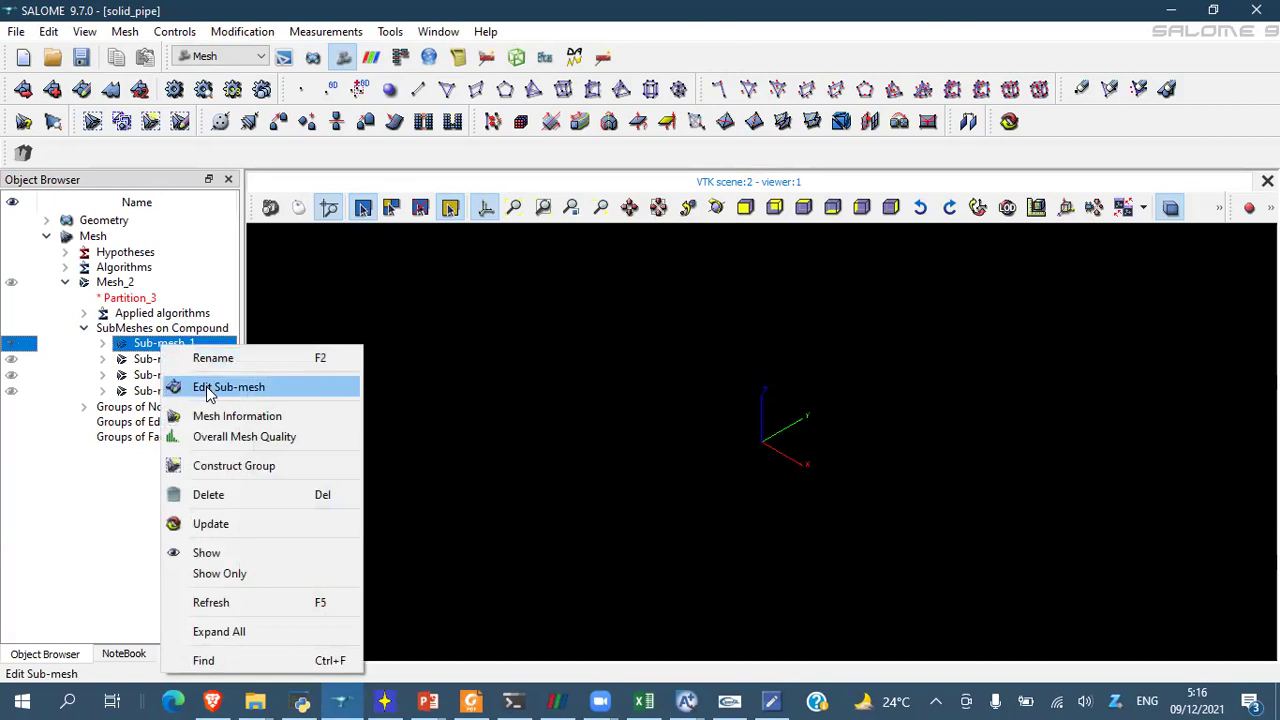
click(185, 387)
click(815, 350)
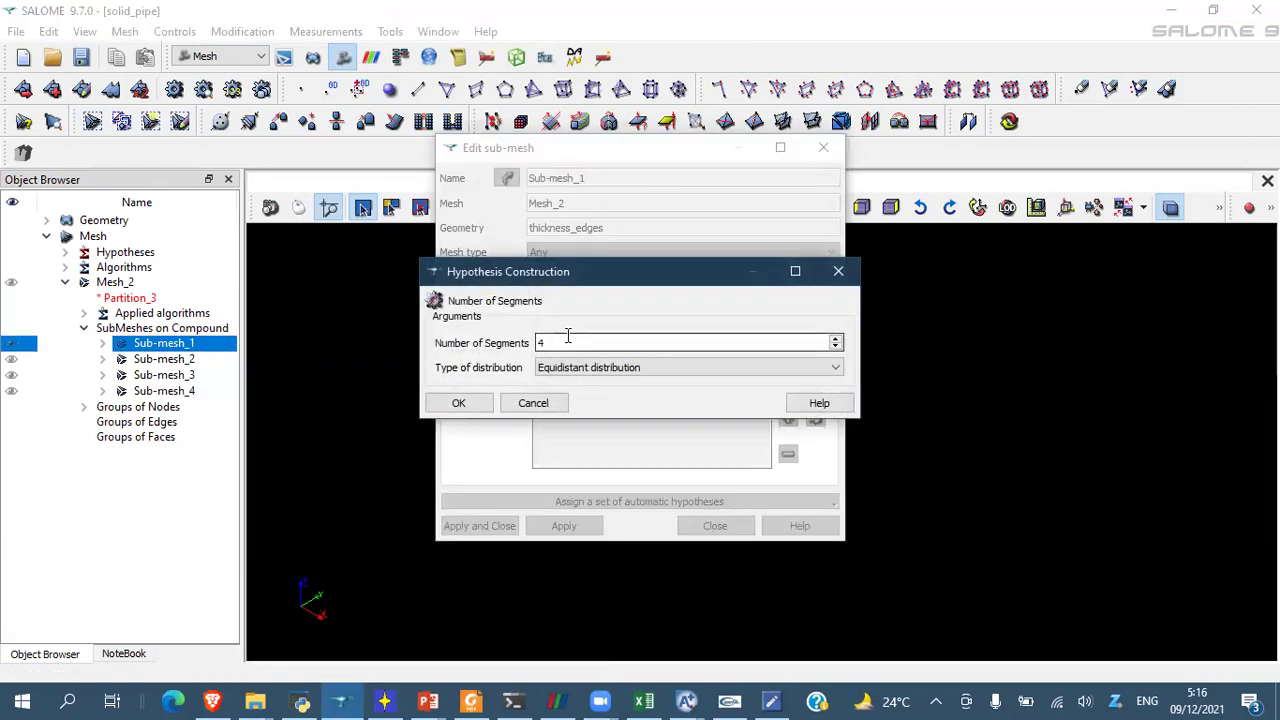
click(474, 405)
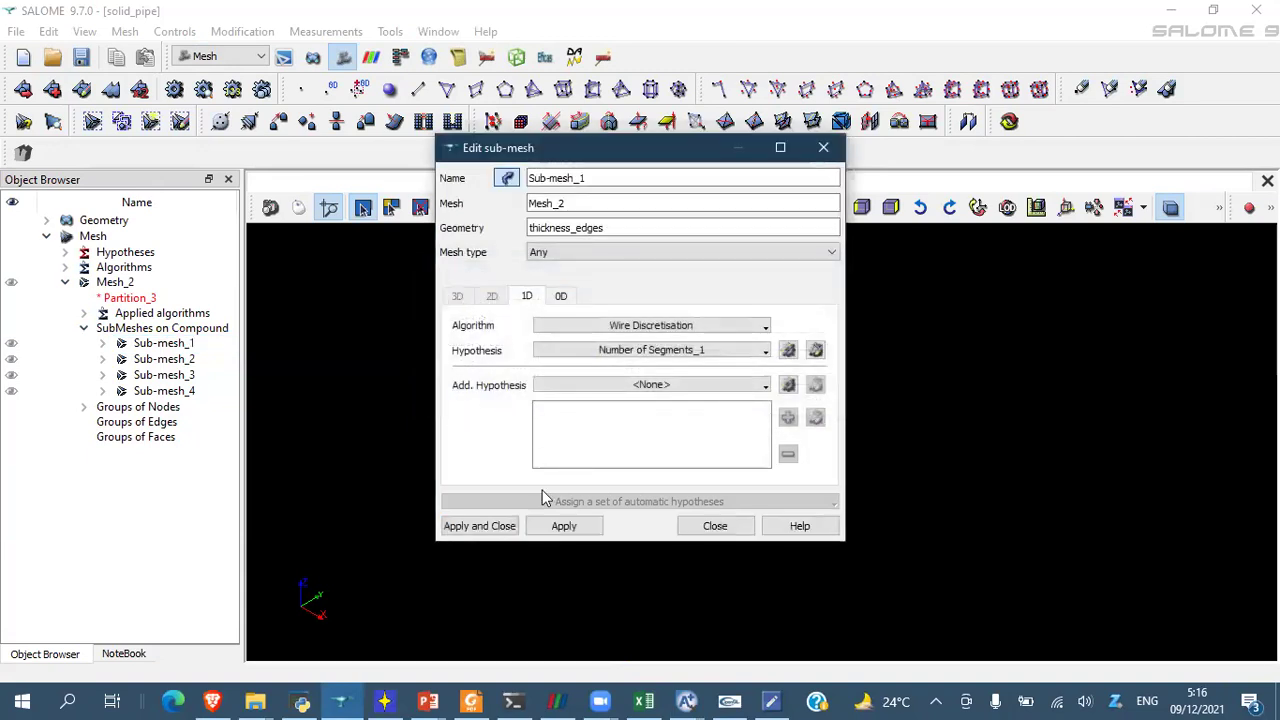
click(479, 526)
- Set the Local Length hypothesis of Sub-mesh_4 on the extrusion path to 0.05 and apply it
click(171, 391)
right_click(172, 391)
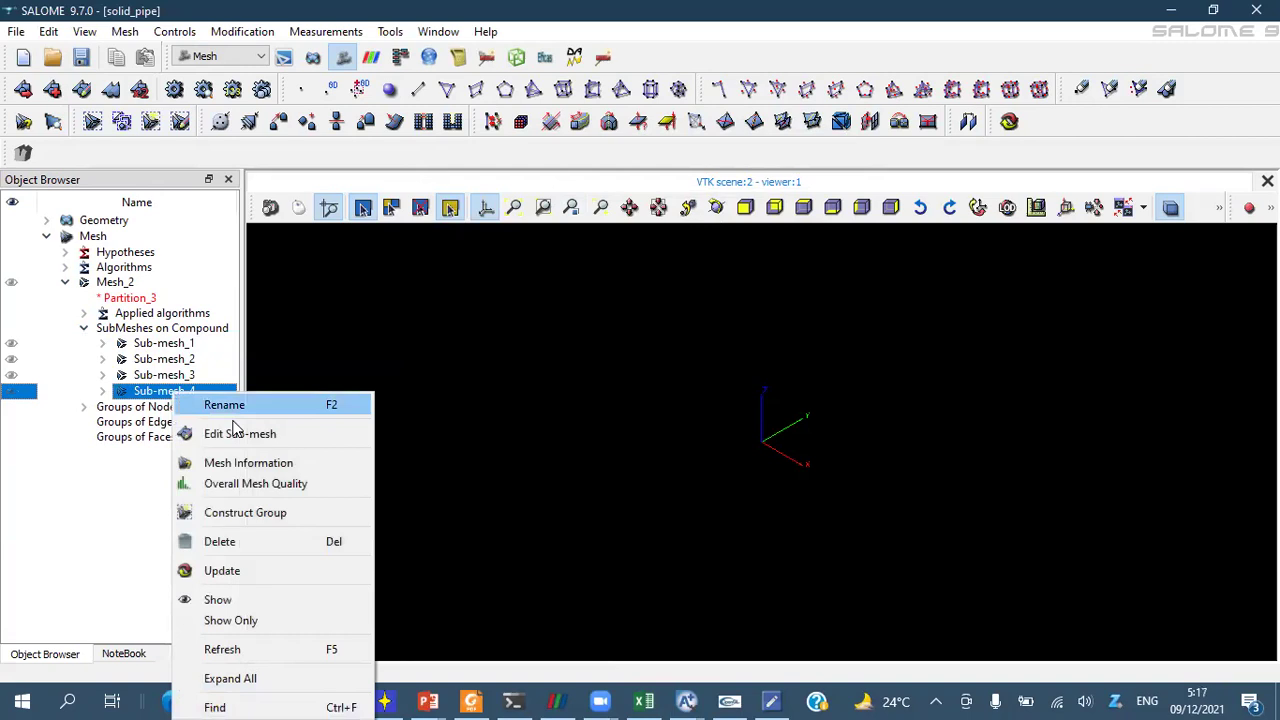
click(236, 433)
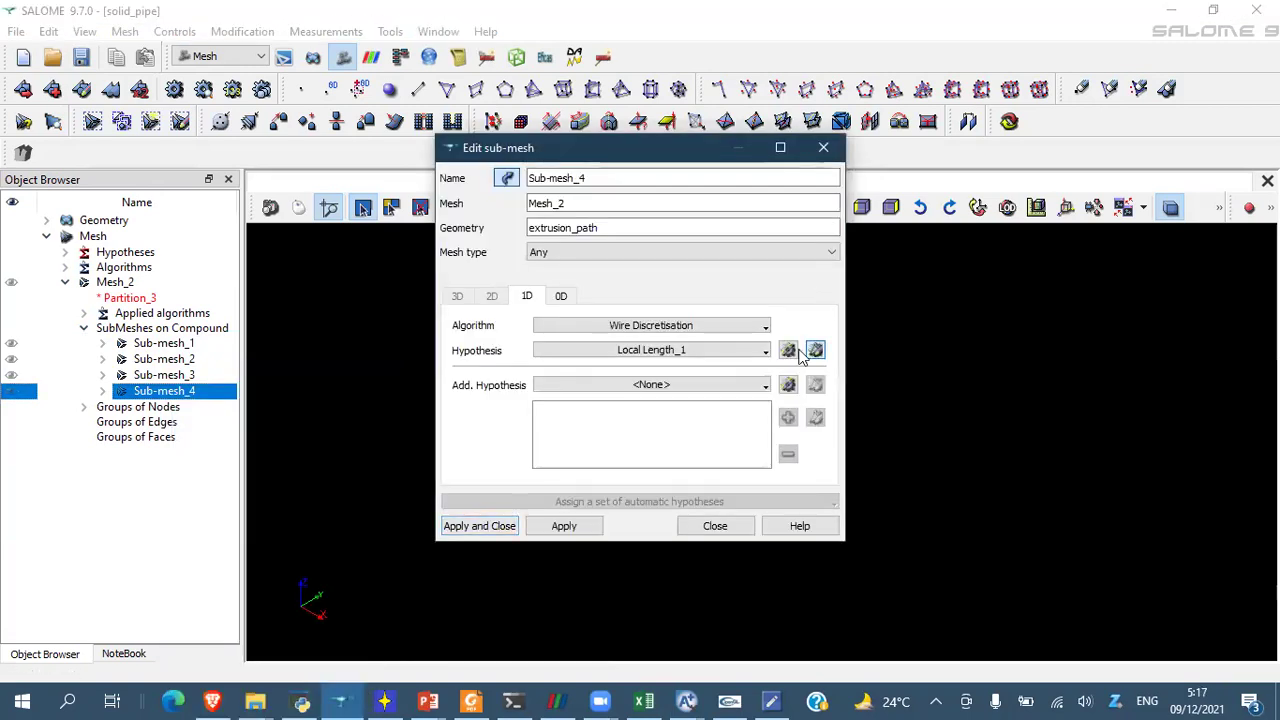
click(815, 350)
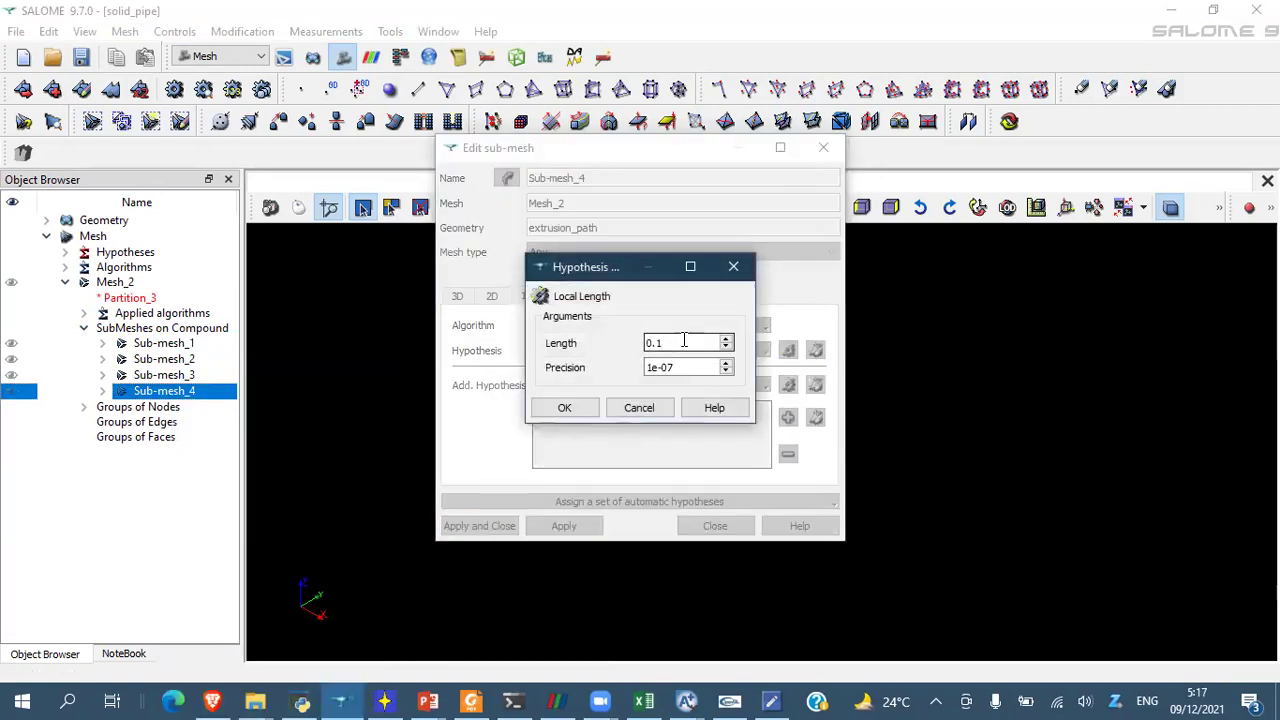
click(684, 341)
key(BackSpace)
text(05)
click(562, 408)
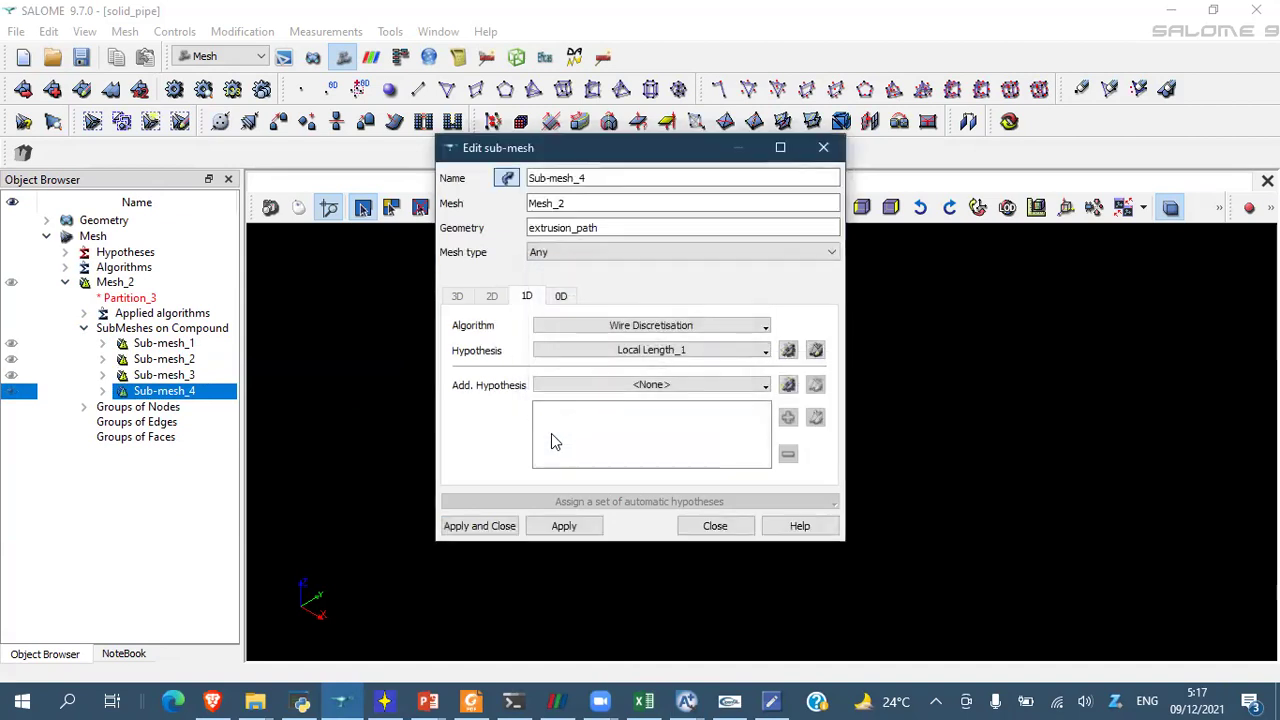
click(482, 526)
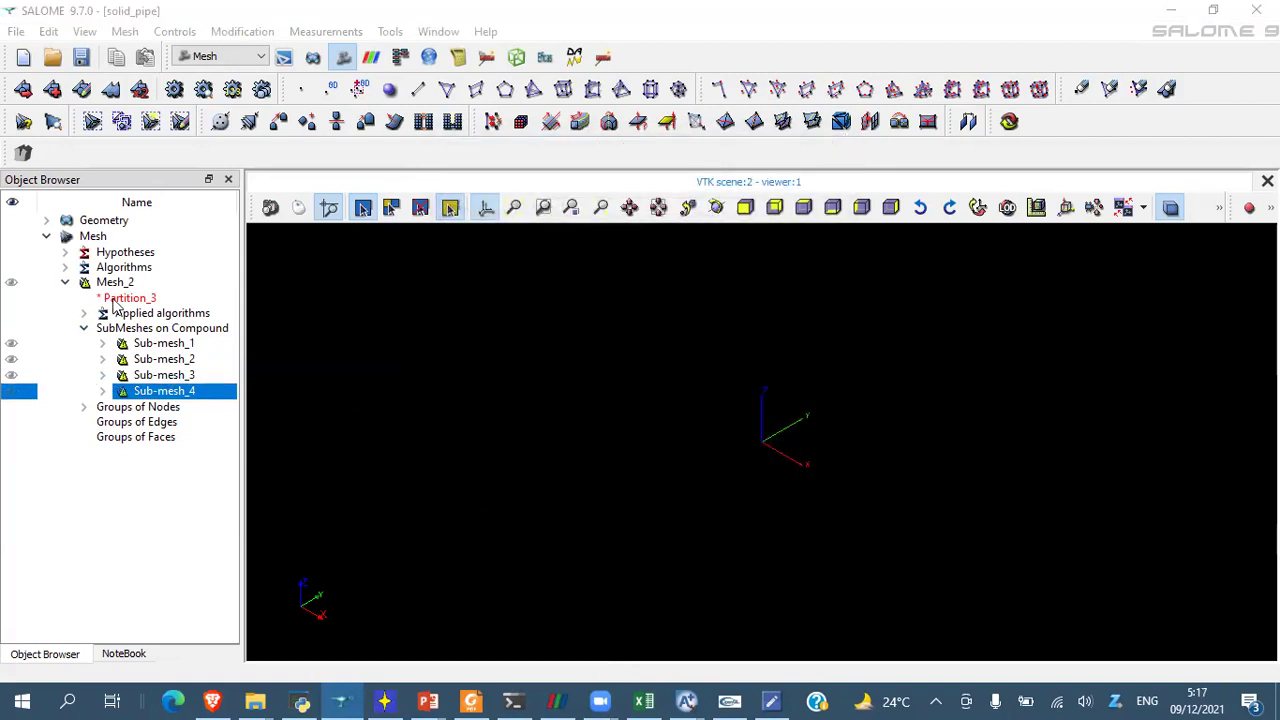
- Compute Mesh_2 with the refined extrusion path length
click(114, 284)
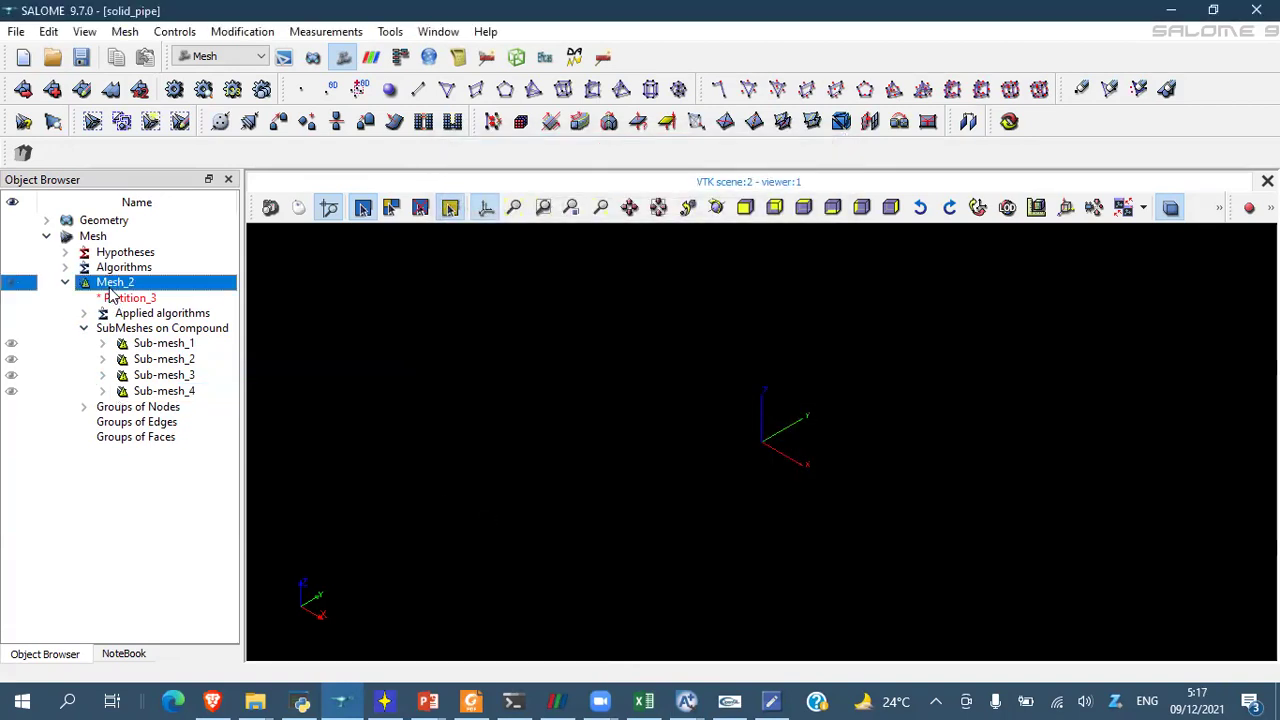
right_click(112, 289)
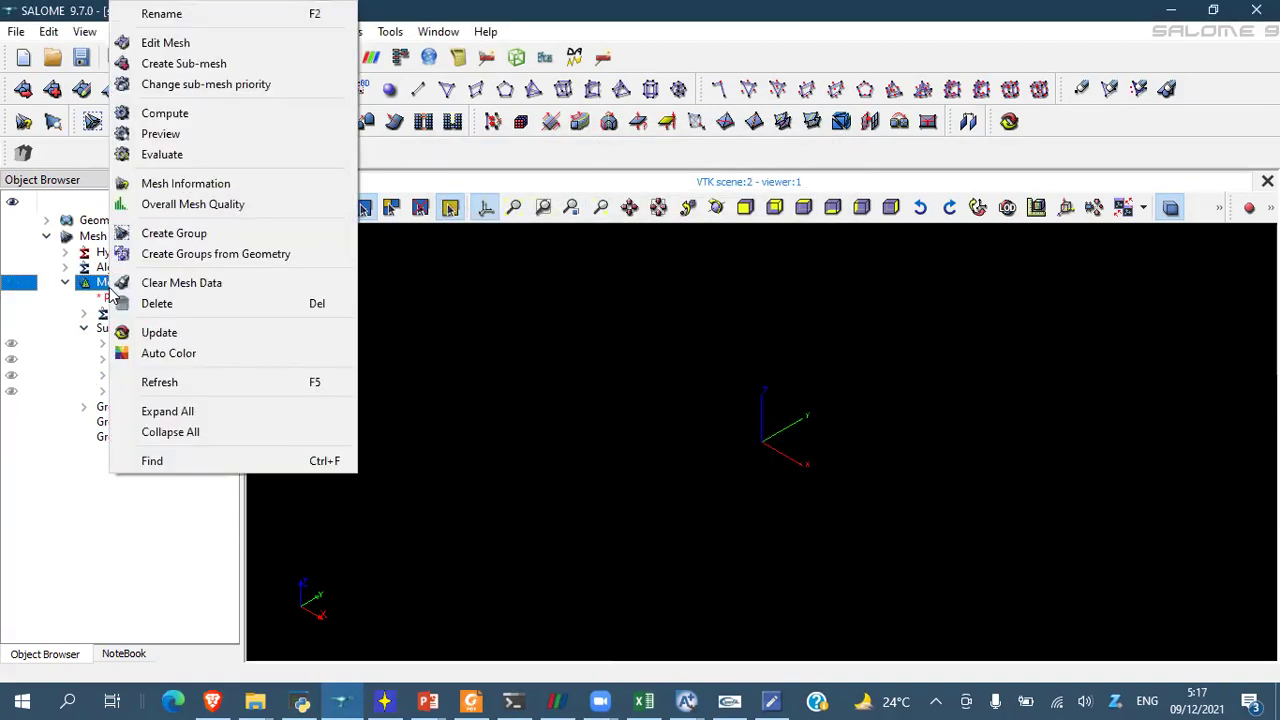
click(164, 114)
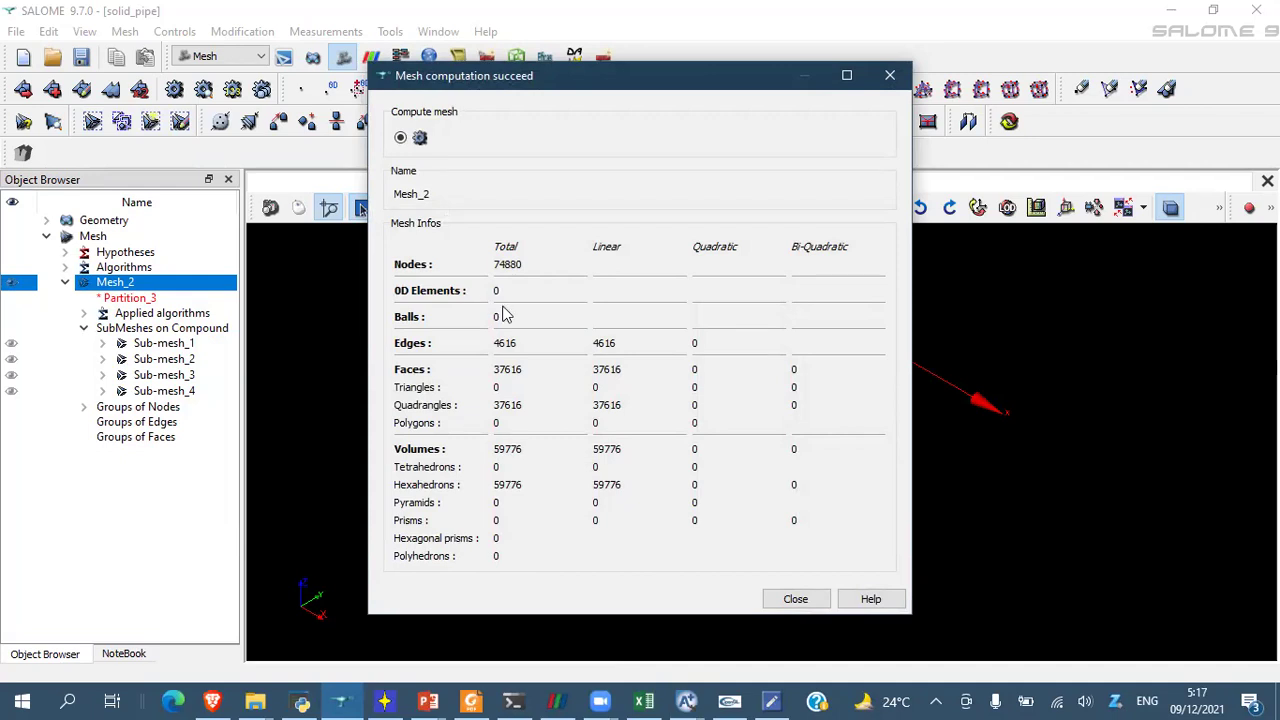
- Switch to the Excel workbook and record the Mesh_2 element count 59776 in cell A2
click(643, 701)
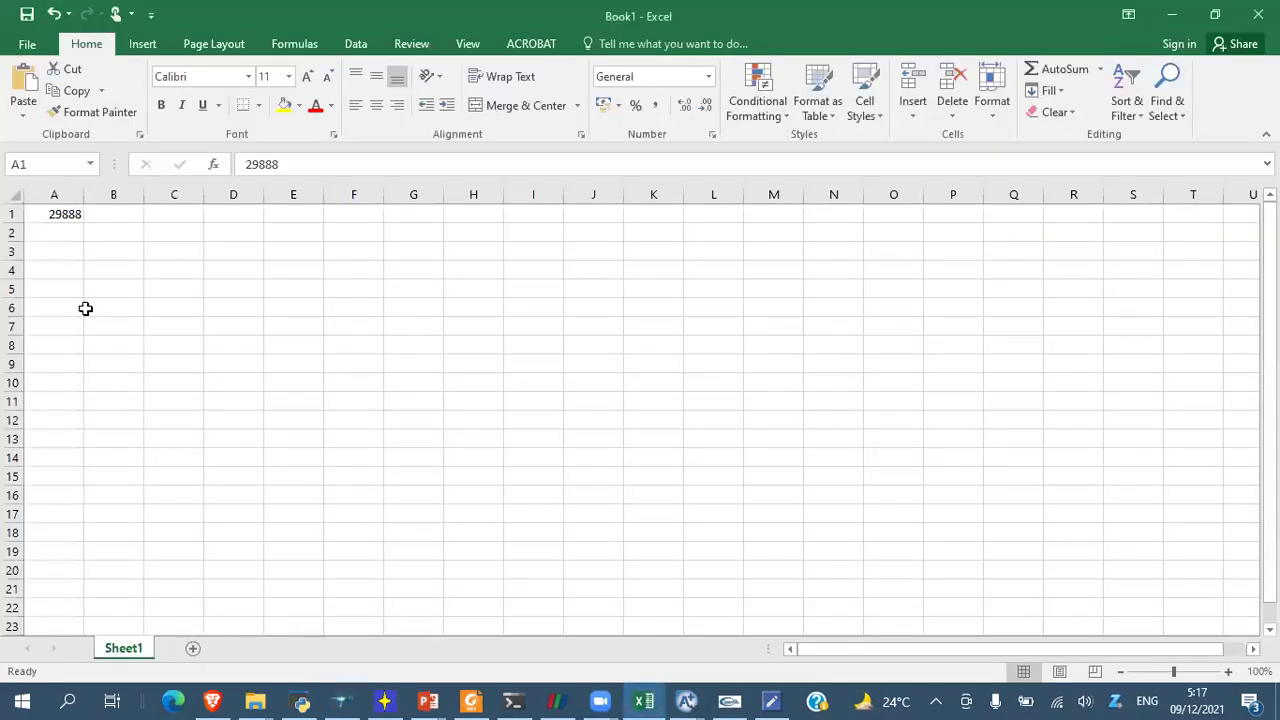
click(46, 241)
text(59776)
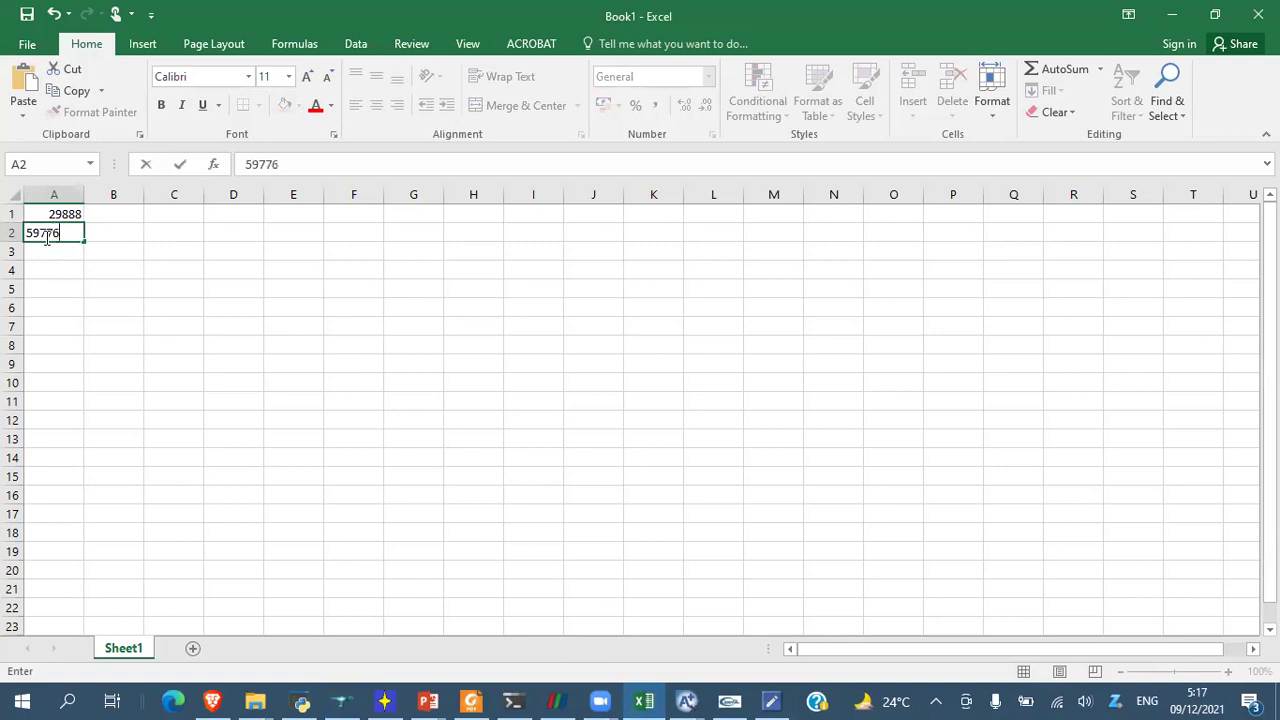
click(243, 365)
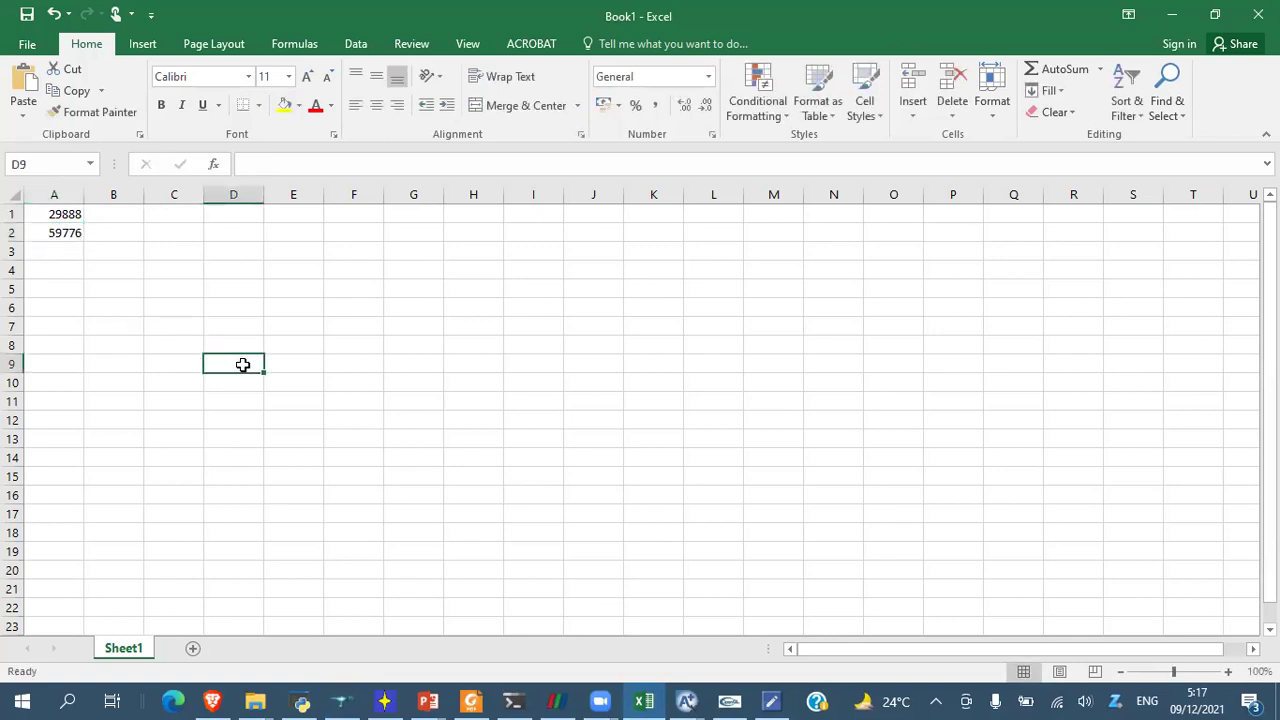
- Return to SALOME, dismiss the mesh computation summary and update the node groups upper_support, lower_support and inner_surface of Mesh_2
click(358, 697)
click(795, 598)
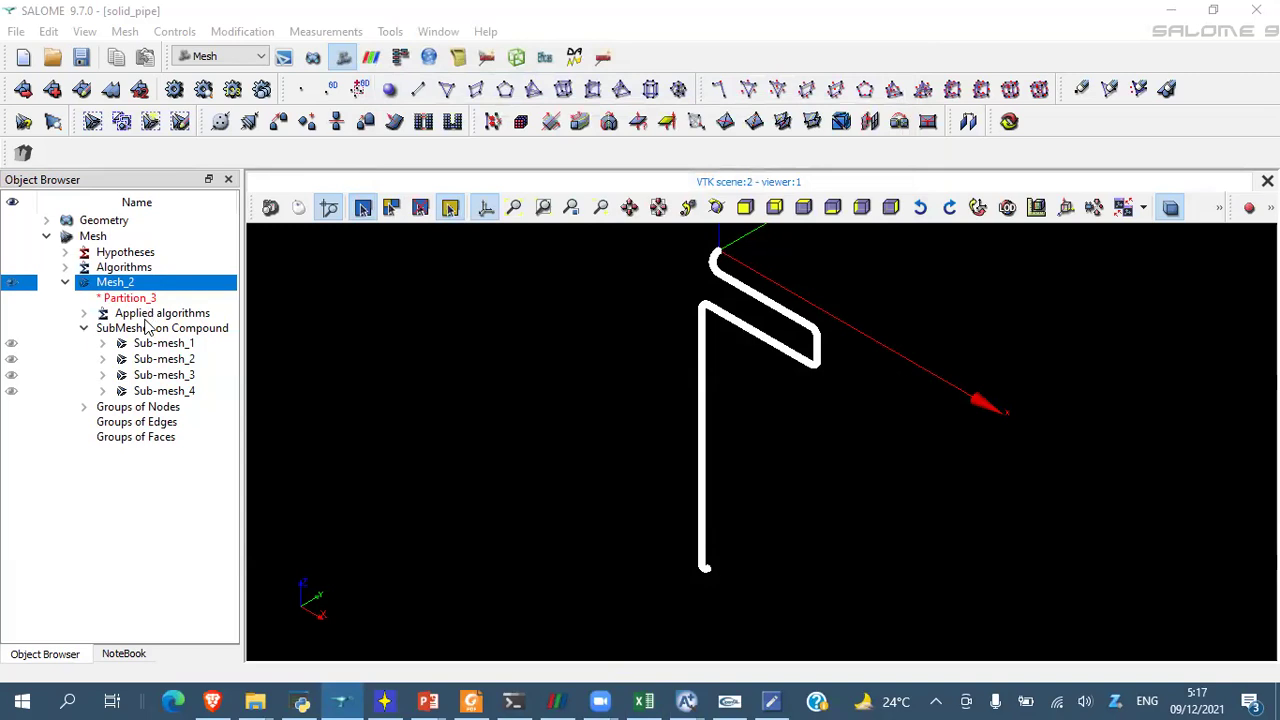
click(86, 407)
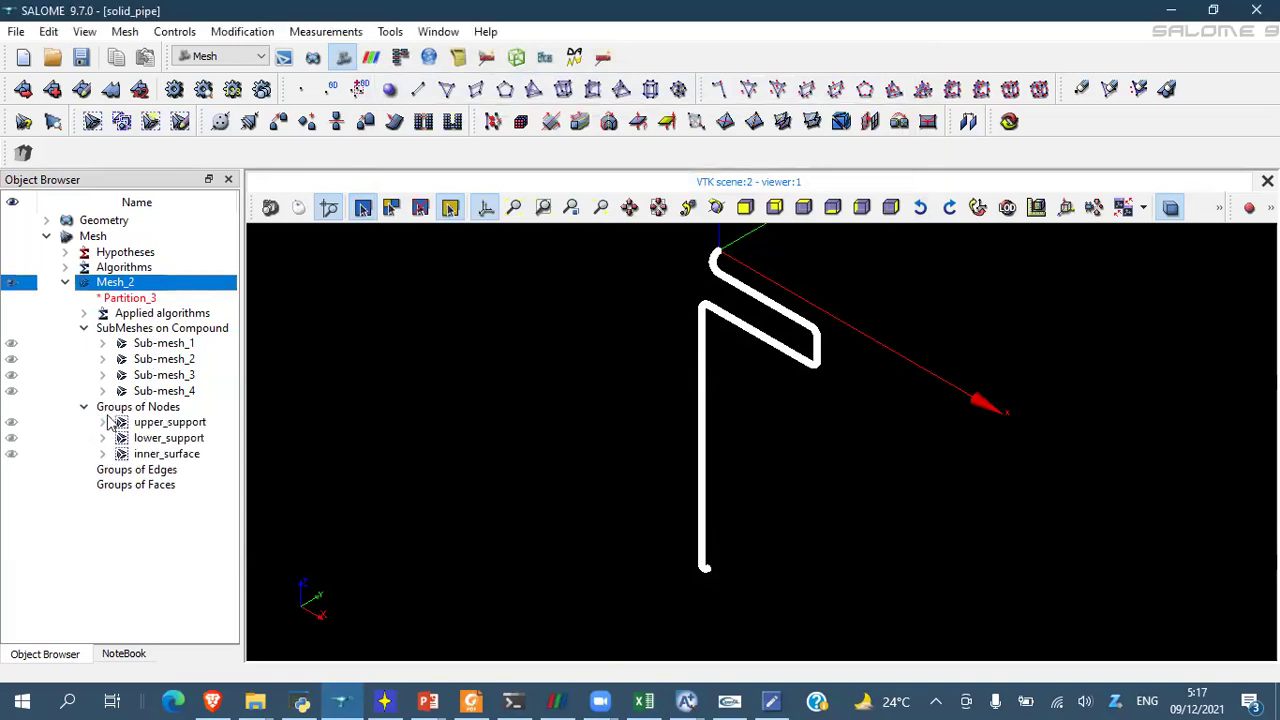
right_click(136, 422)
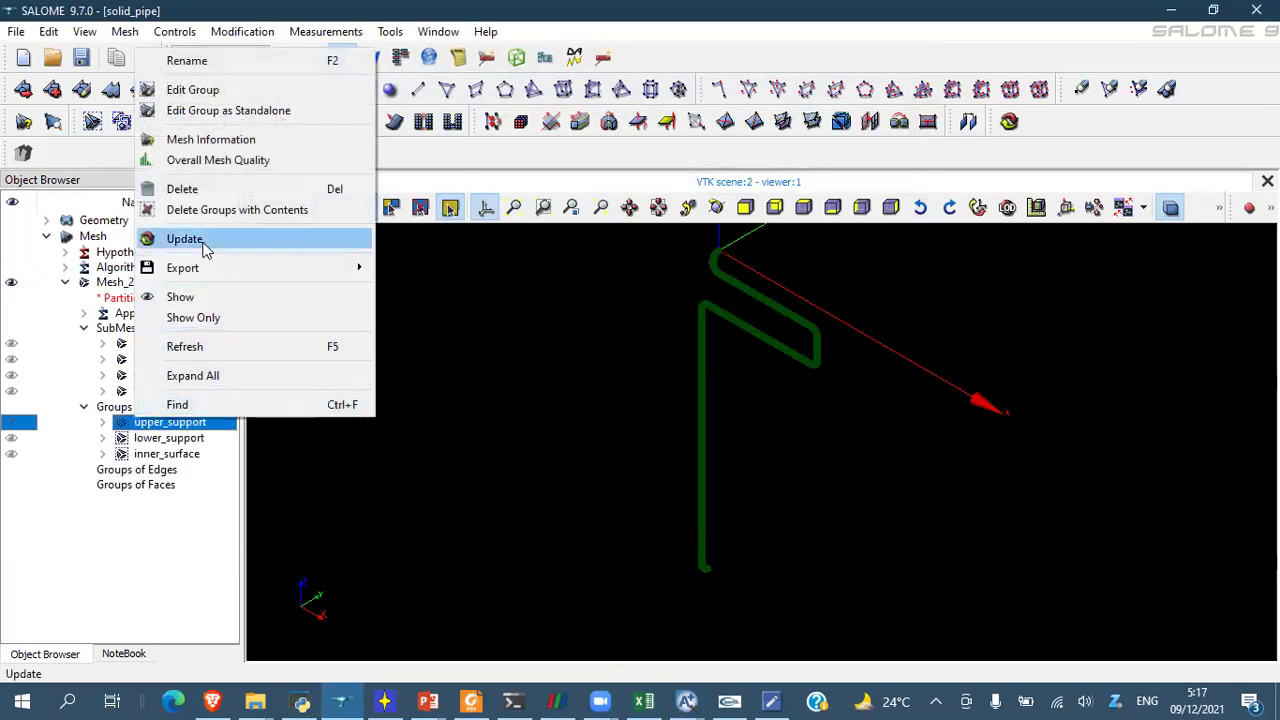
click(203, 248)
click(190, 438)
right_click(190, 438)
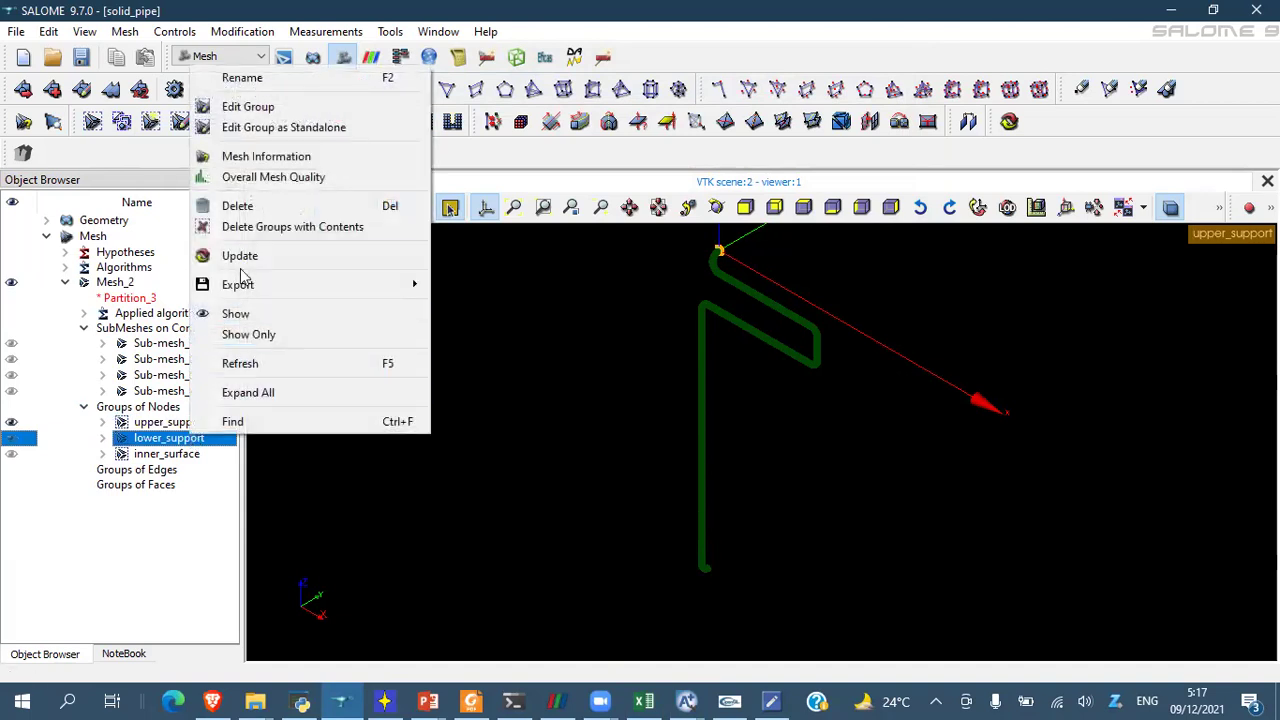
click(240, 257)
click(200, 453)
right_click(198, 454)
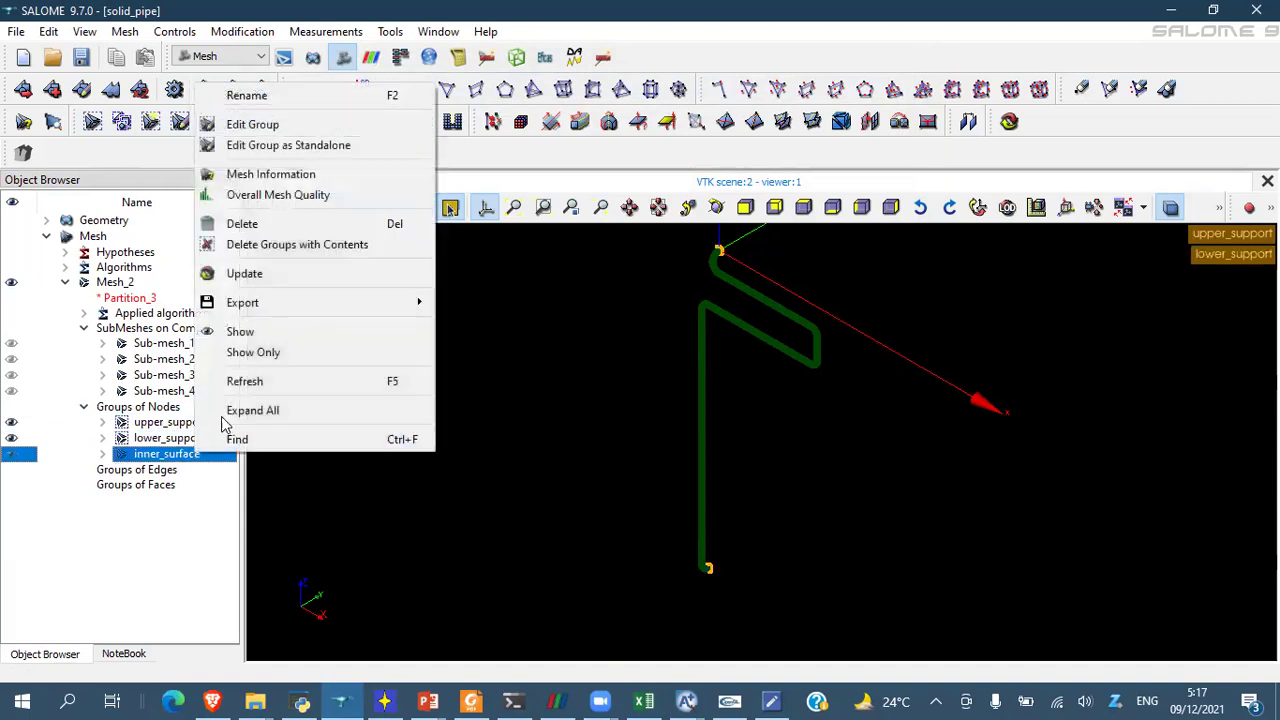
click(262, 285)
- Export Mesh_2 as a UNV file named solid_pipe_mesh_2 in the D:\grid_independence\mesh_2 folder
click(120, 284)
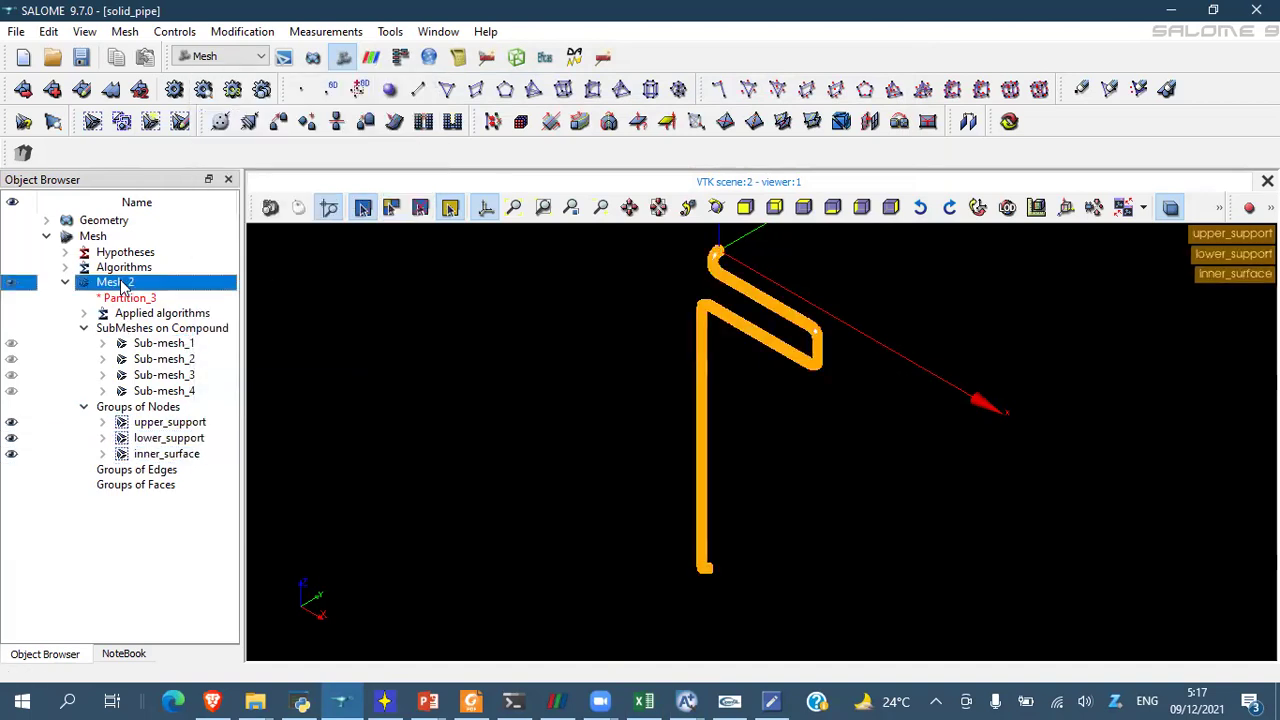
right_click(121, 287)
mouse_move(300, 411)
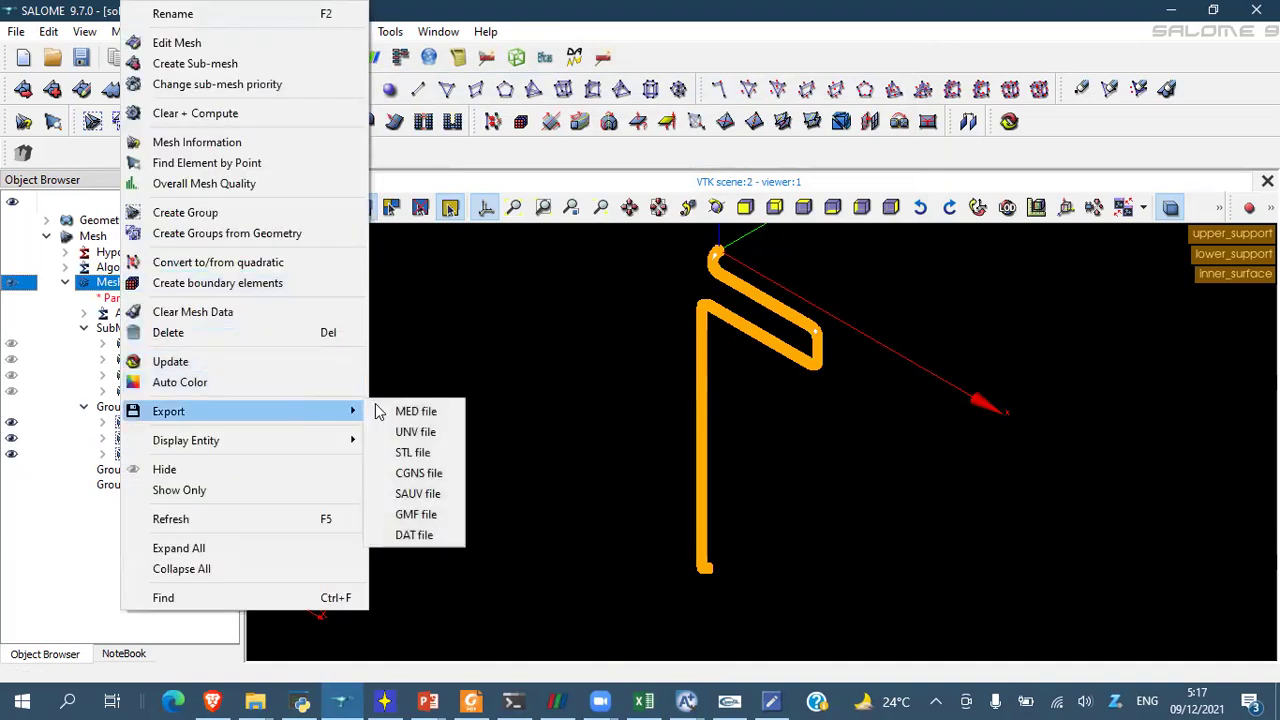
click(432, 432)
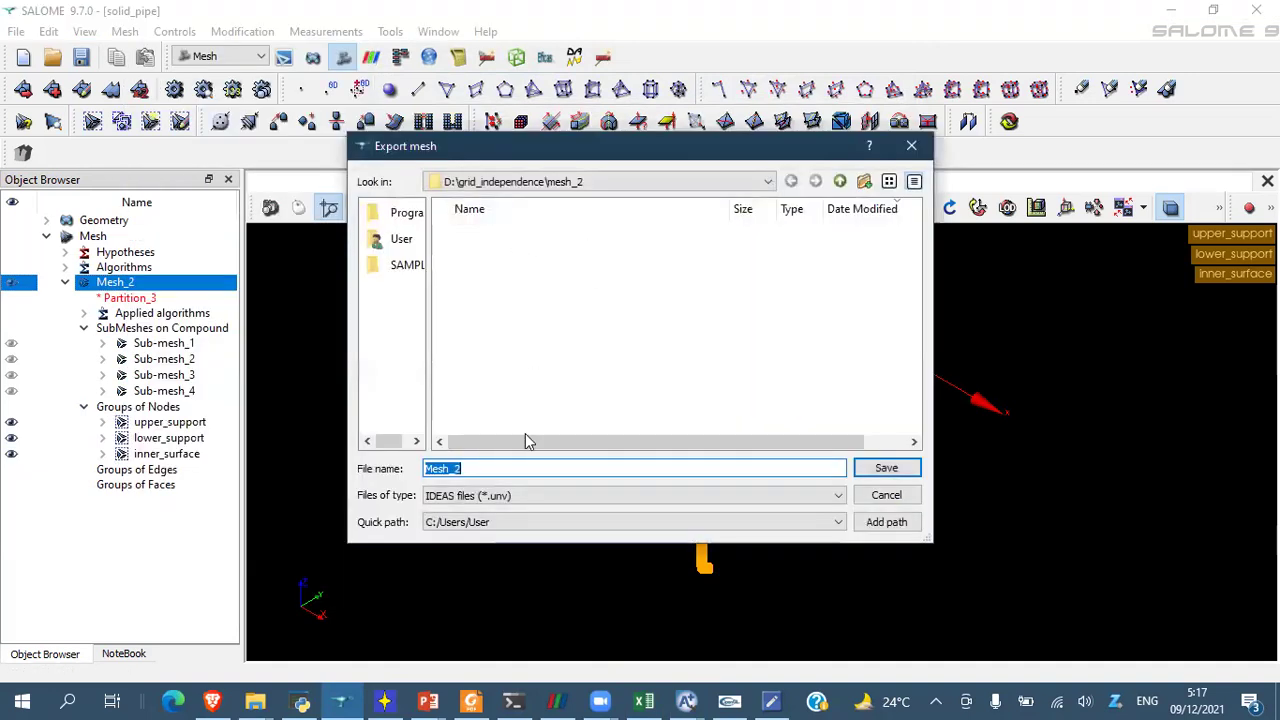
text(solid_pipe_mes)
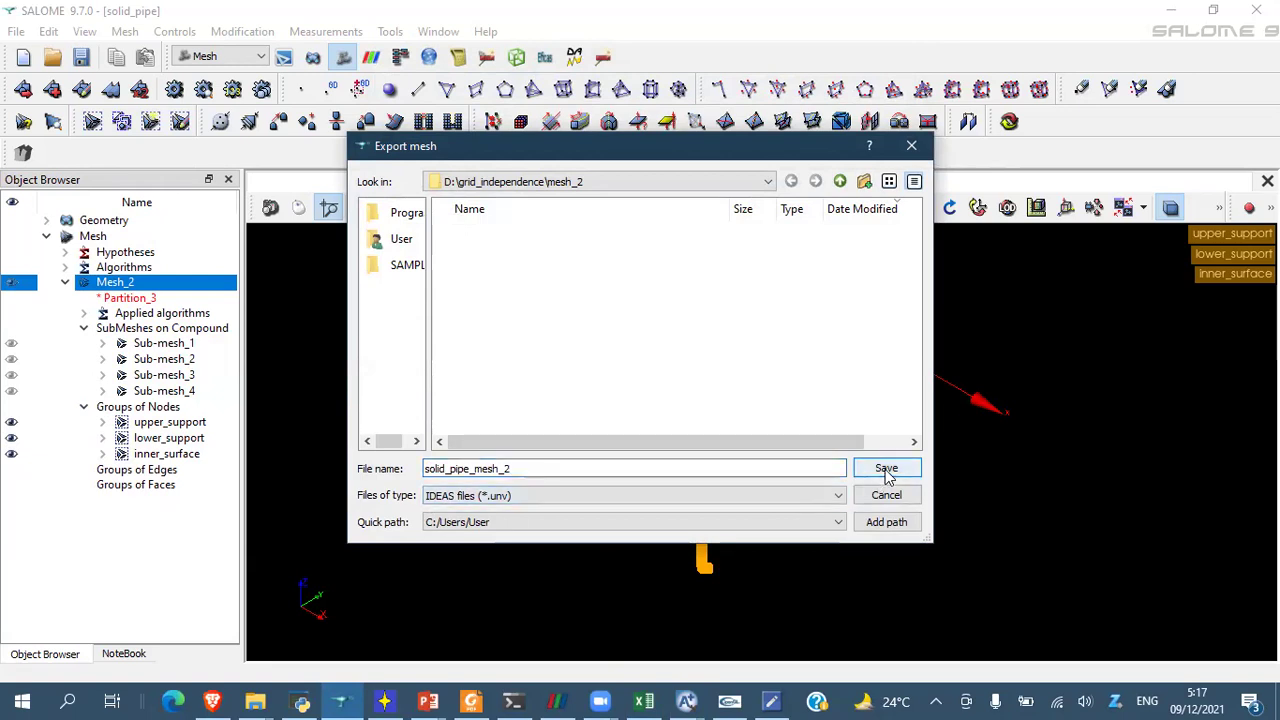
click(885, 469)
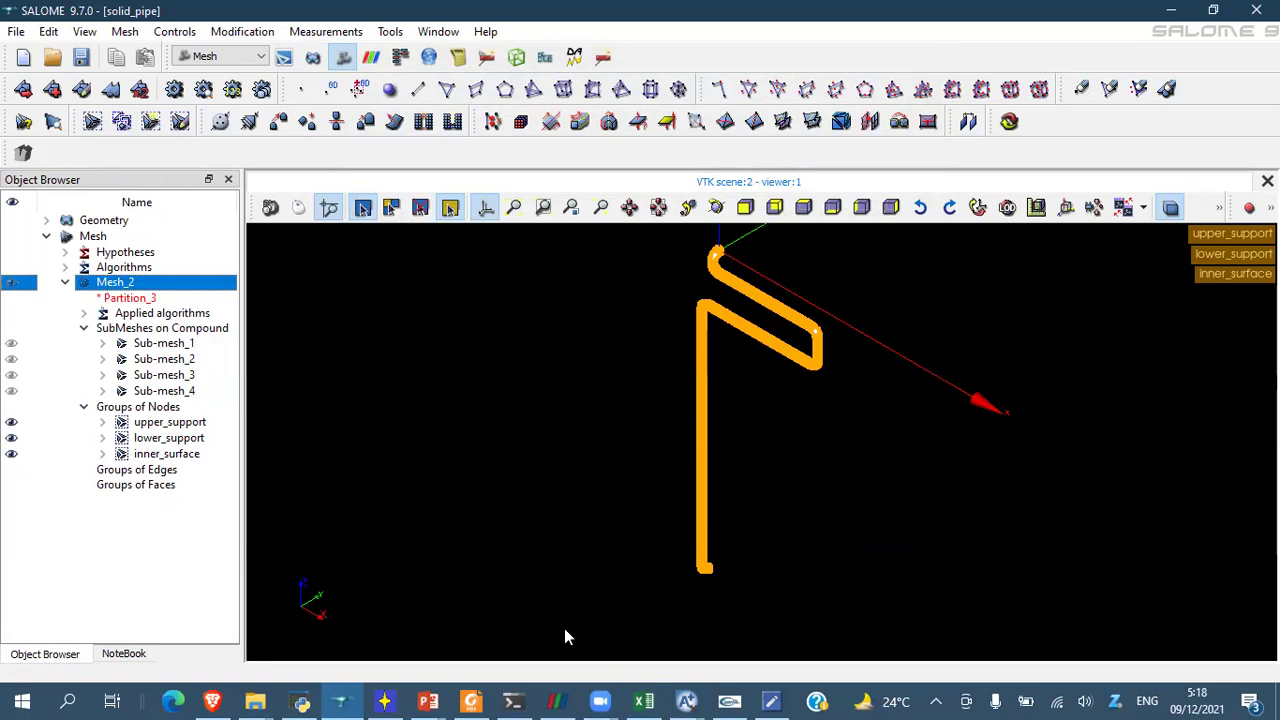
- Close the windows left from the mesh_1 run: both command consoles, Calculix Graphix and the Inp Editor
click(699, 695)
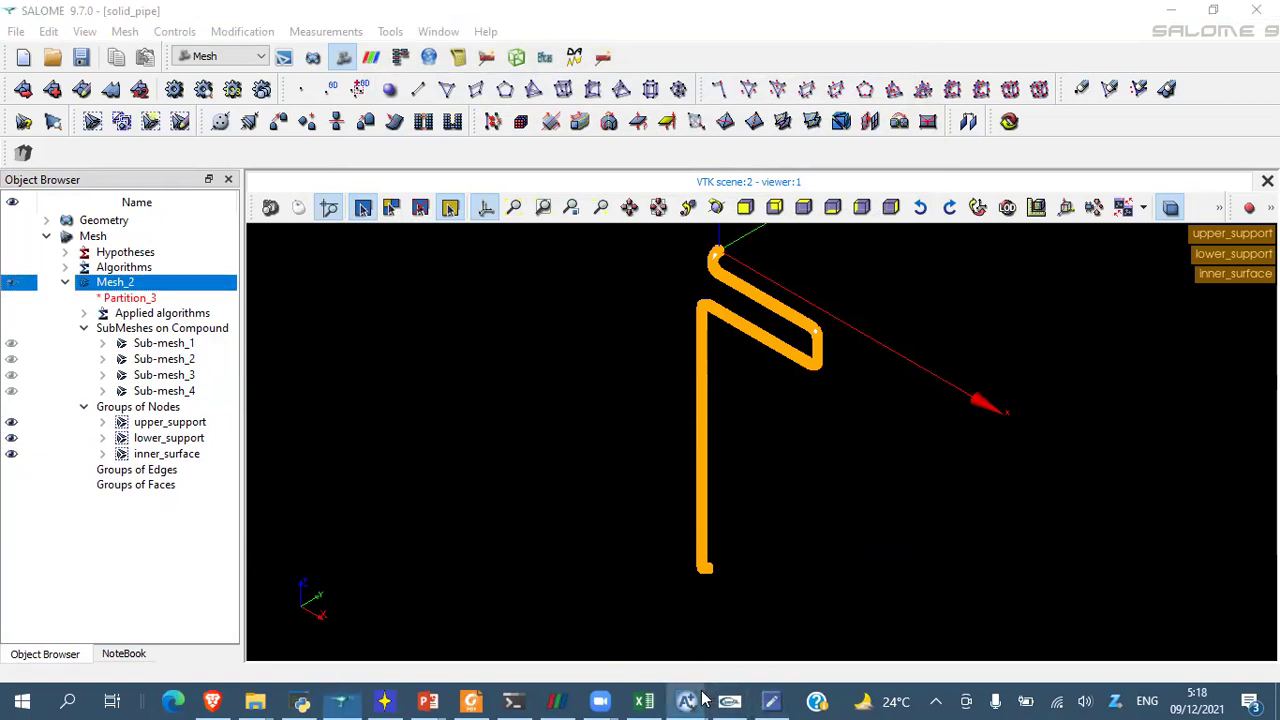
click(733, 632)
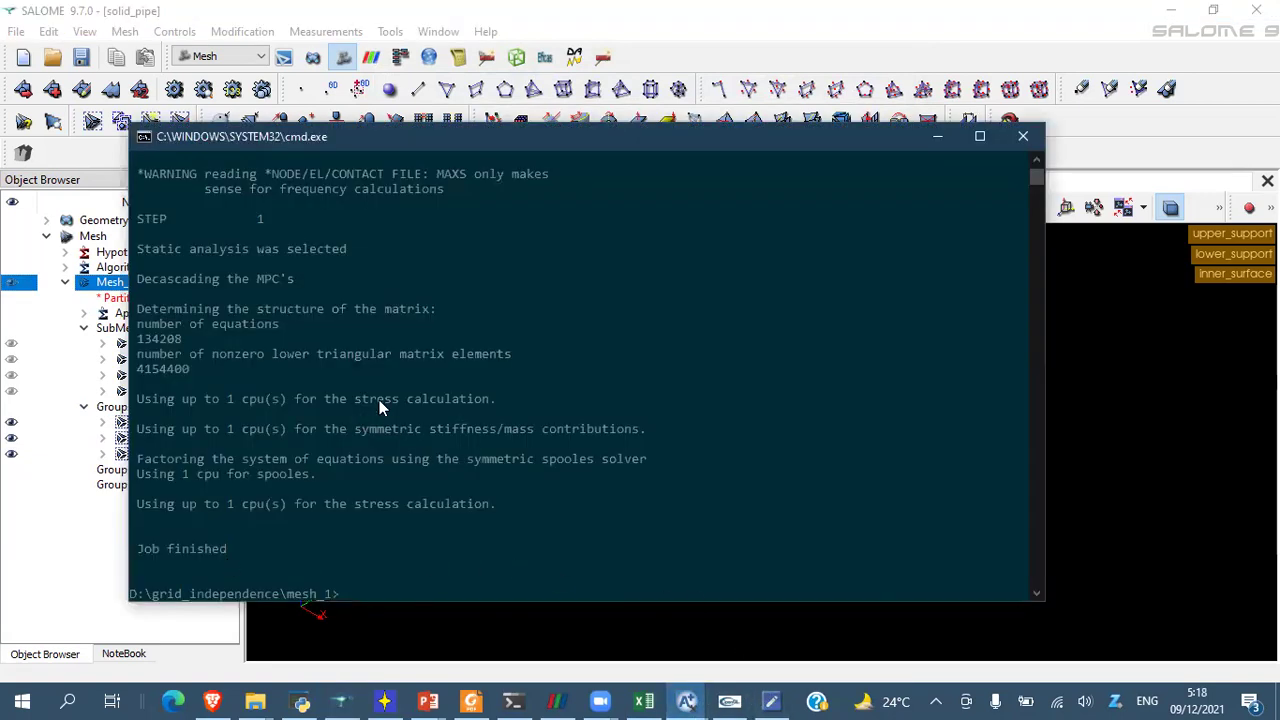
click(1023, 138)
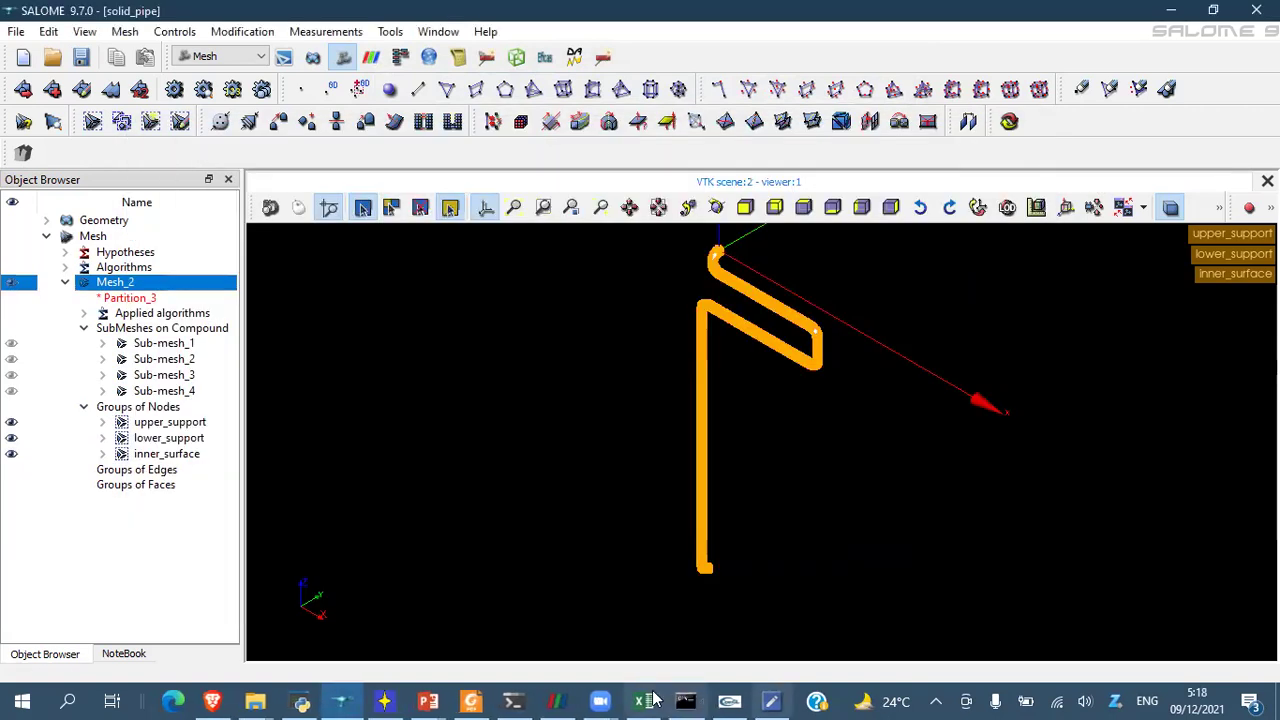
click(731, 700)
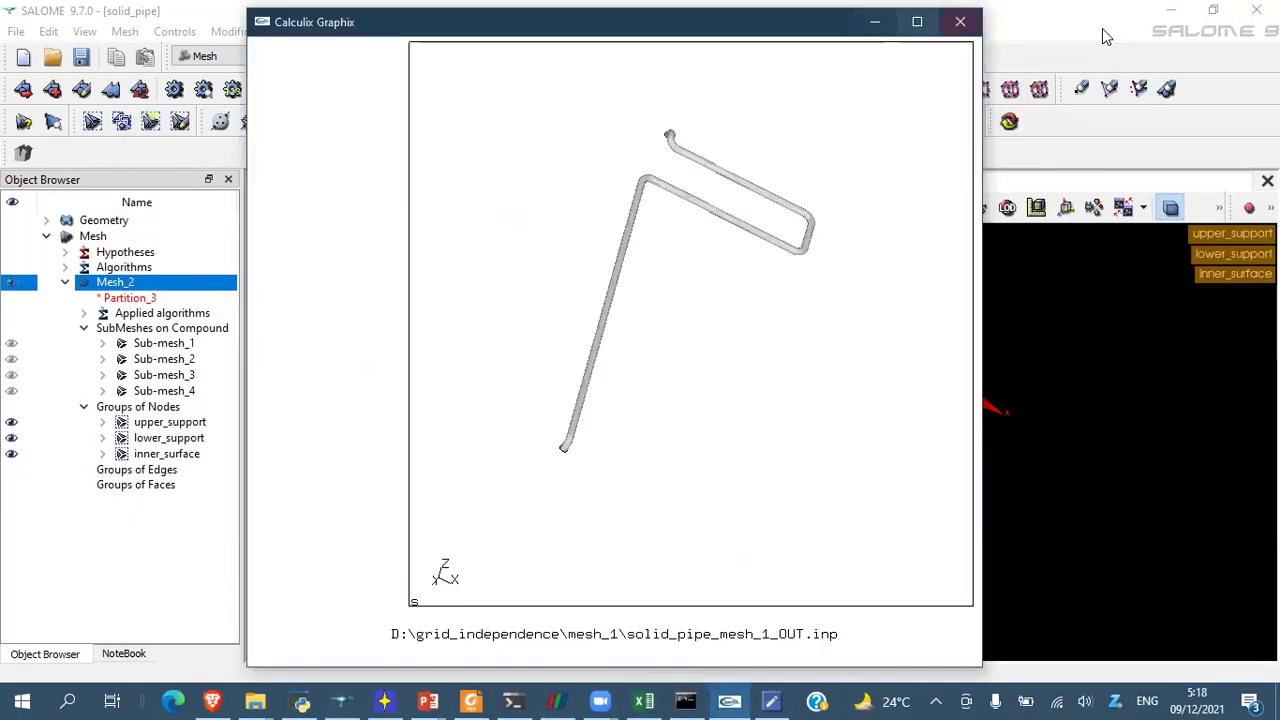
click(960, 21)
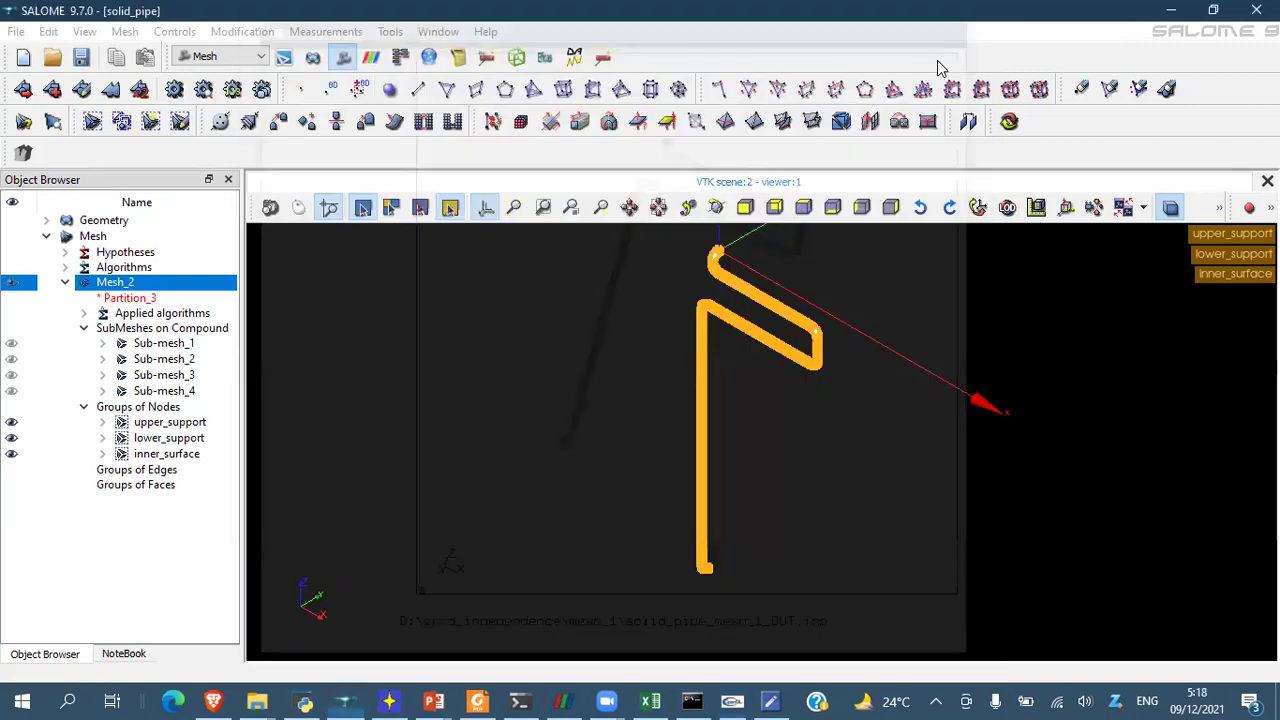
click(766, 700)
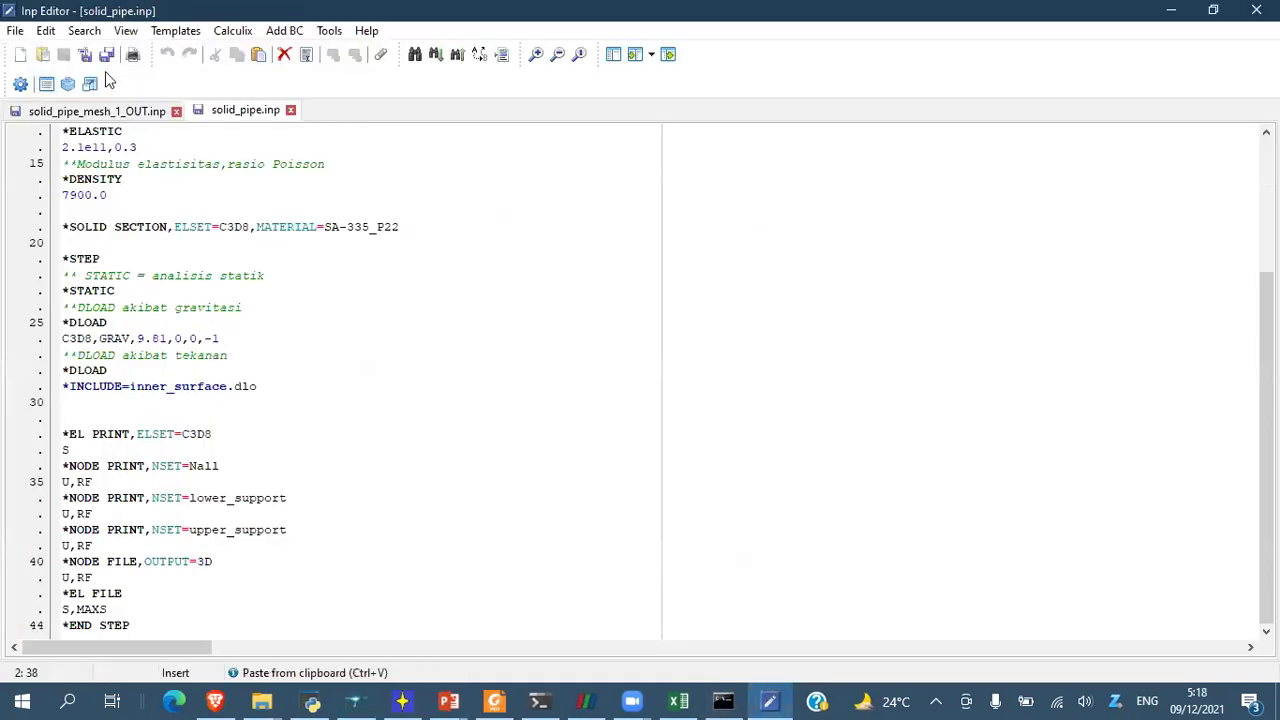
key(alt+F4)
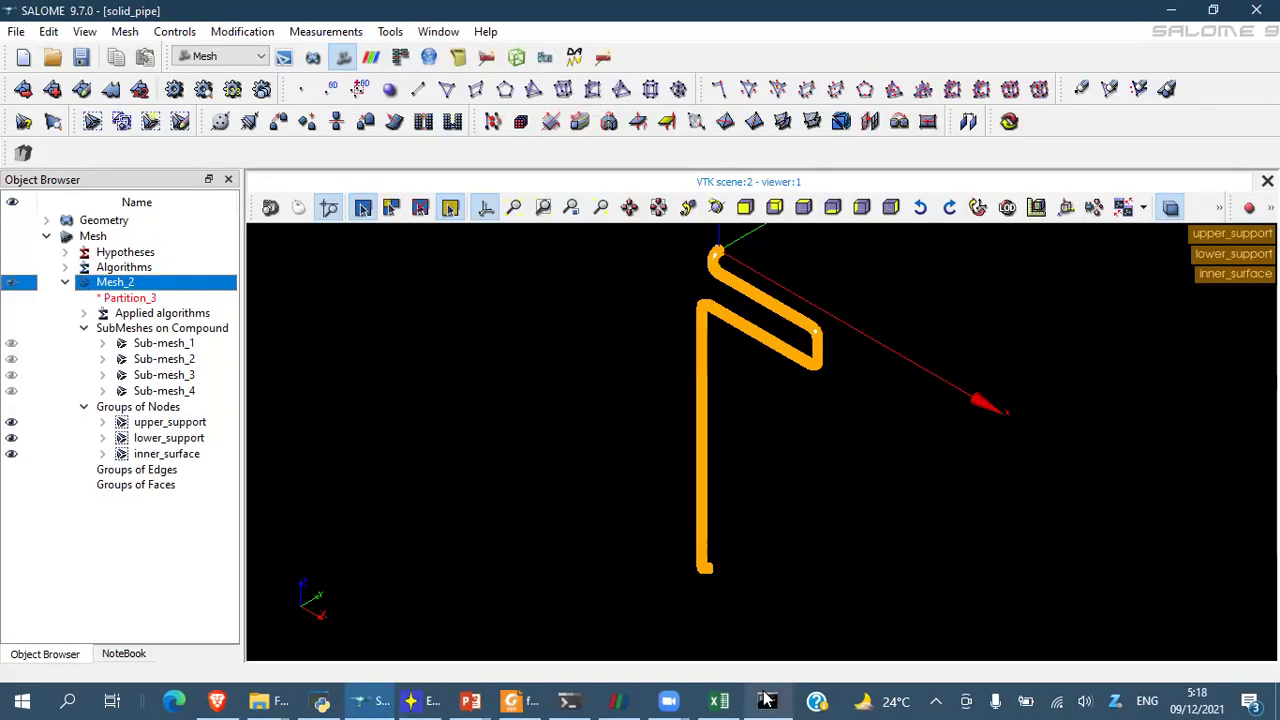
click(766, 700)
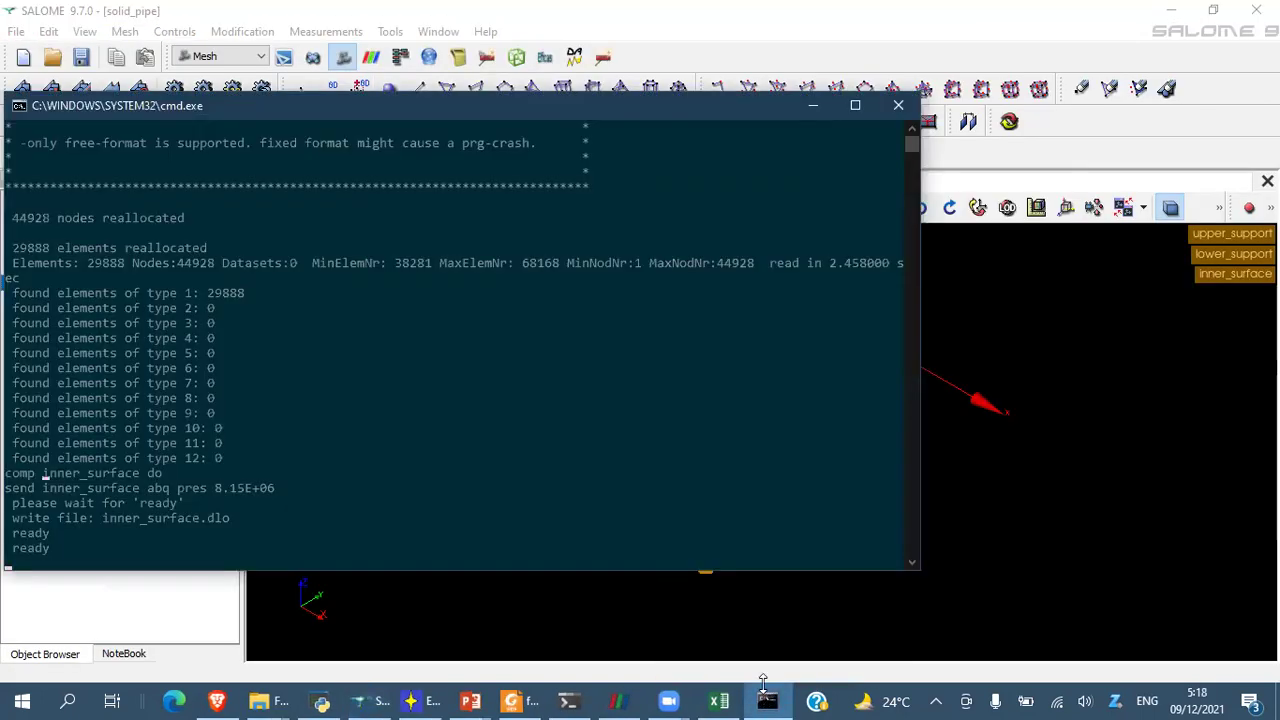
click(898, 105)
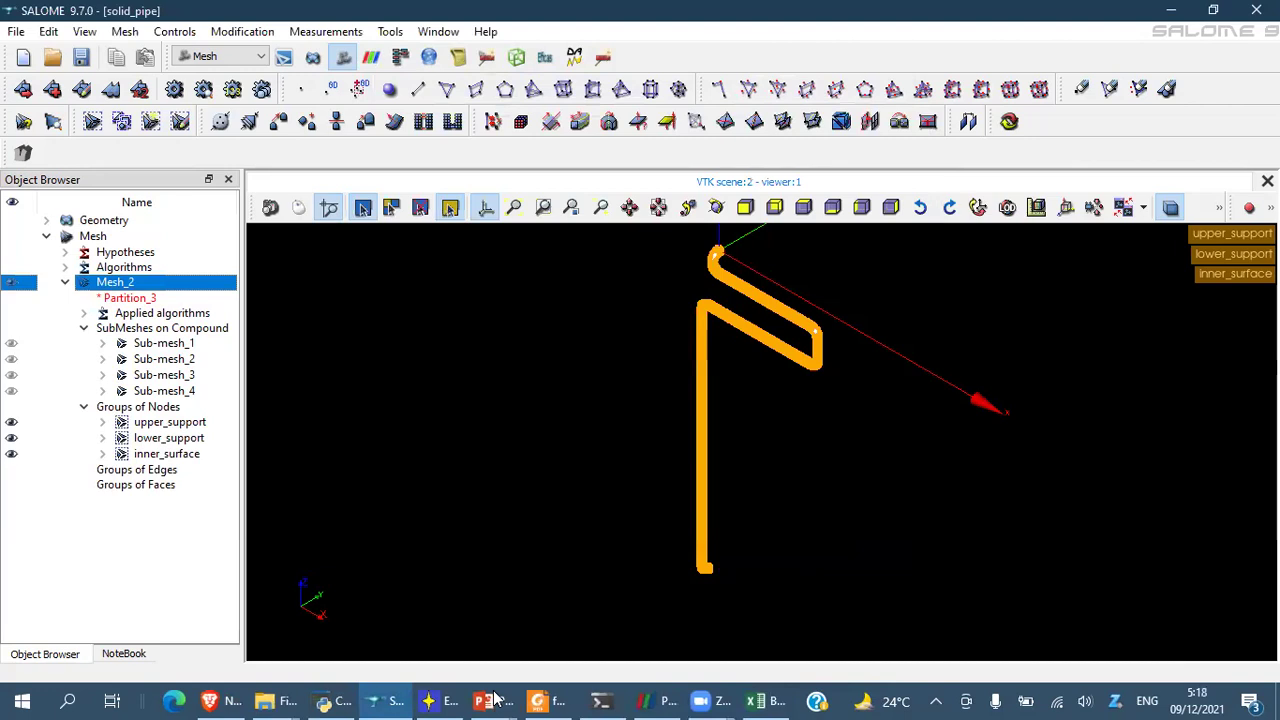
- Switch to the CalculiX Launcher, run VTKpost and move its window up to make its controls accessible
click(440, 700)
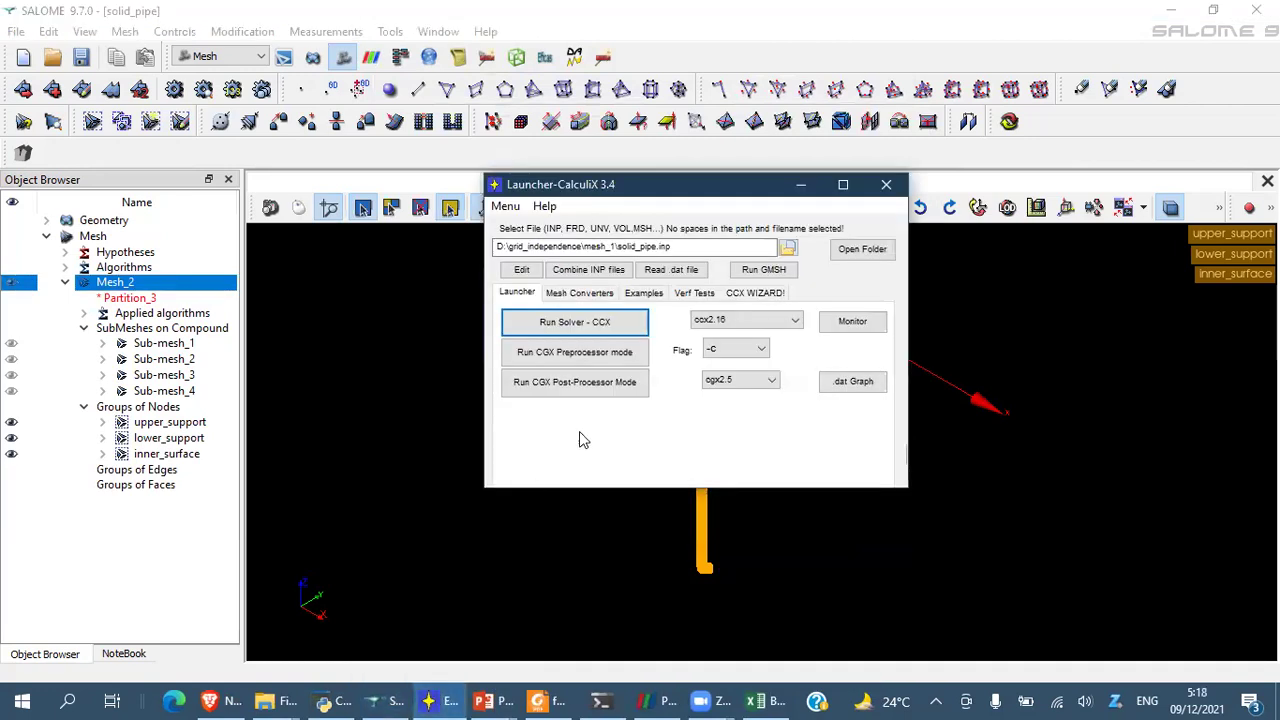
click(505, 207)
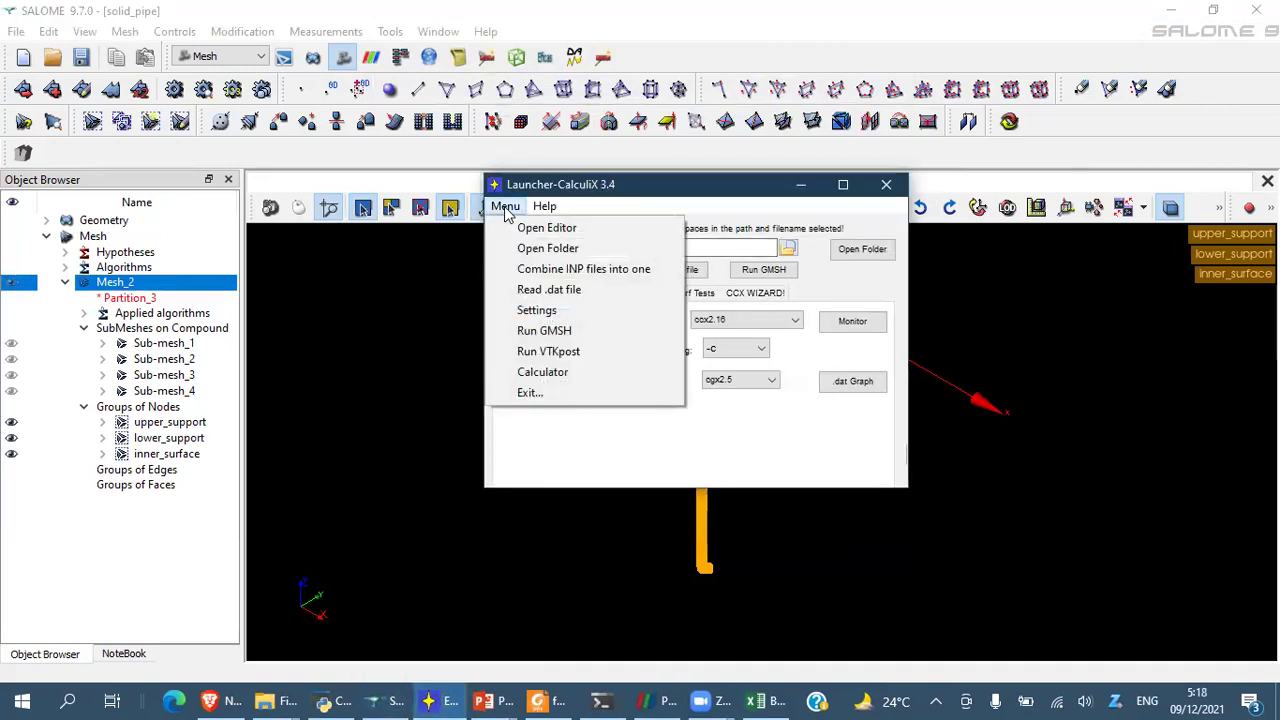
click(548, 351)
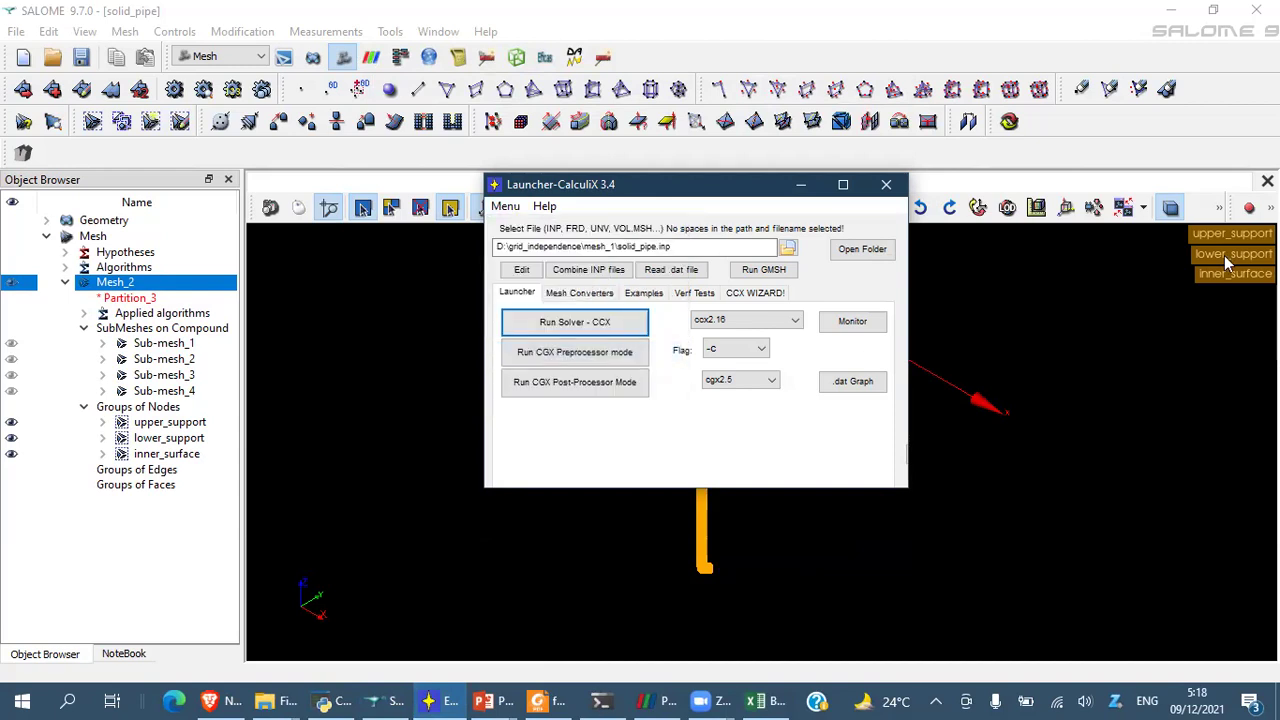
drag(1040, 225, 1019, 128)
- Load the result file solid_pipe.frd from the mesh_1 folder into Vtkpost and convert it
click(957, 210)
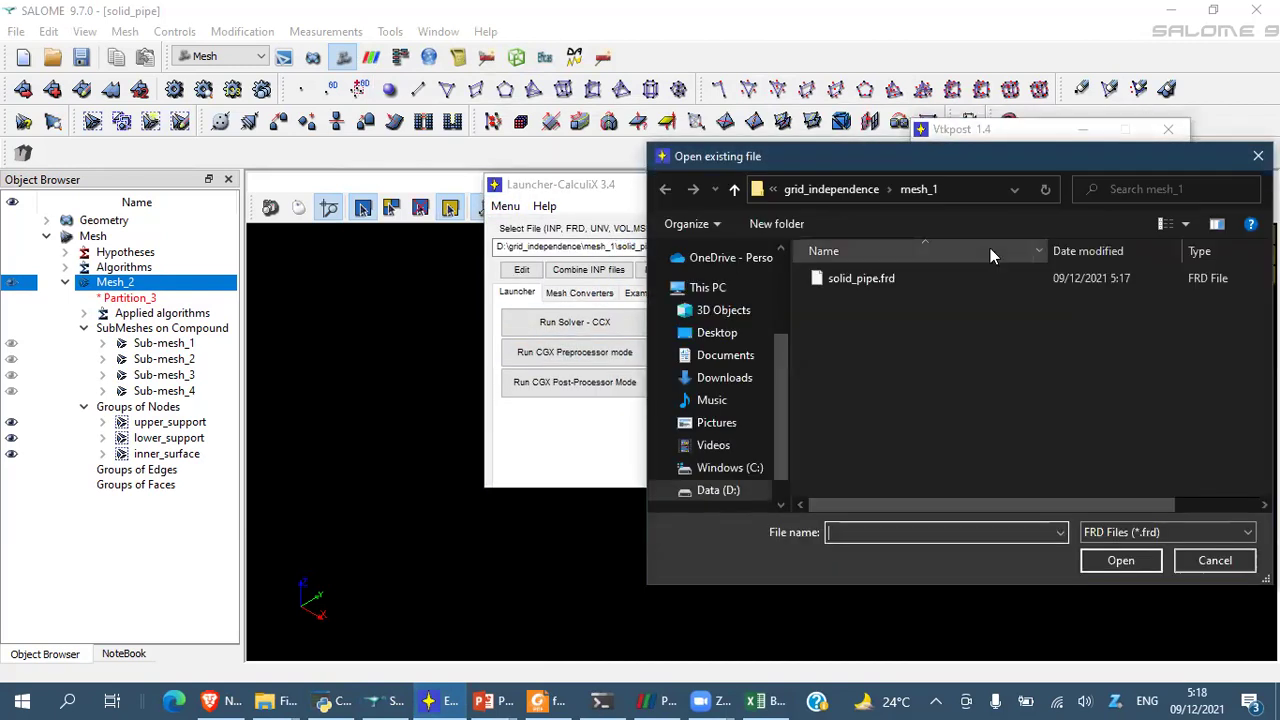
double_click(885, 278)
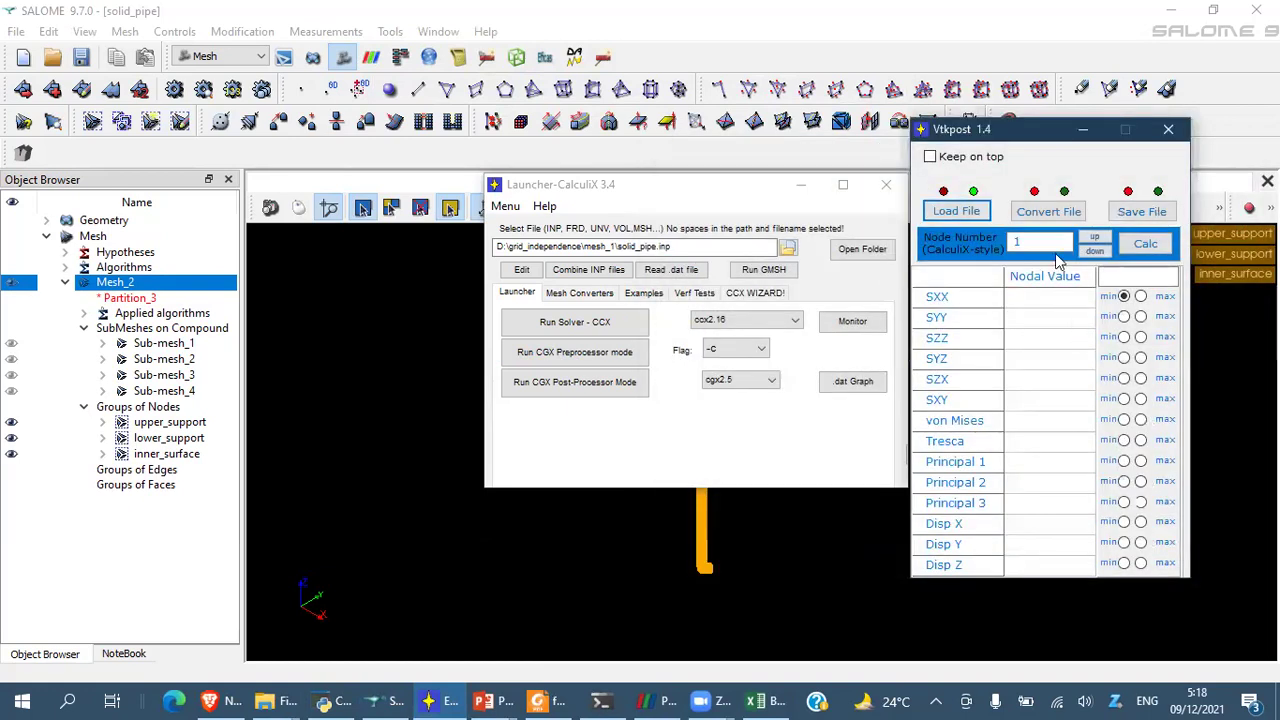
click(1057, 216)
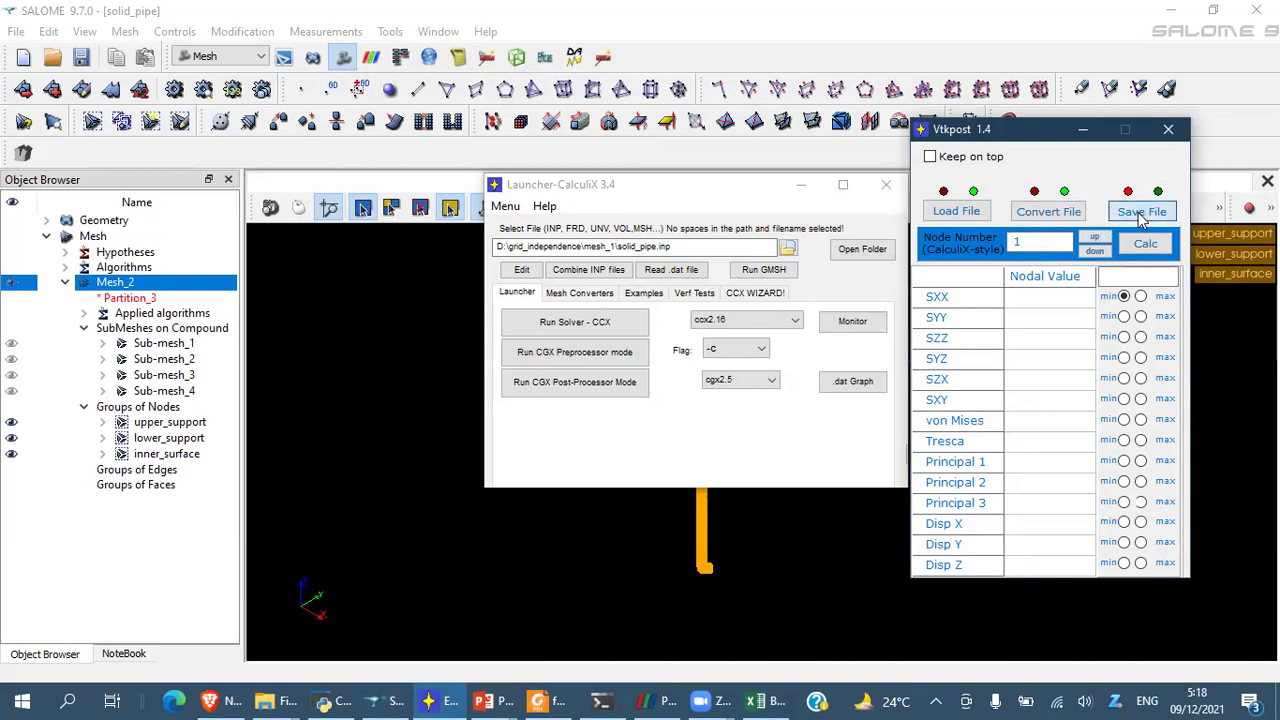
- Save the converted results as the VTK file solid_pipe_1 in the D:\grid_independence\mesh_1 folder
click(1140, 211)
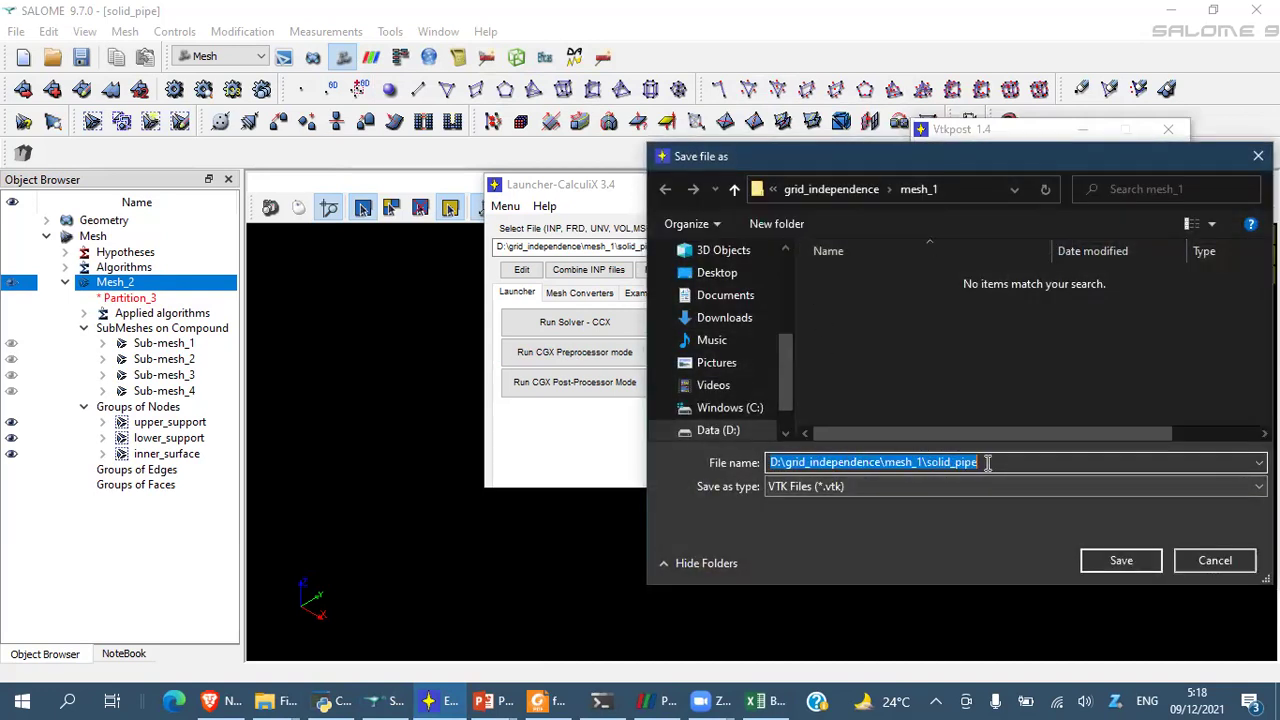
click(988, 462)
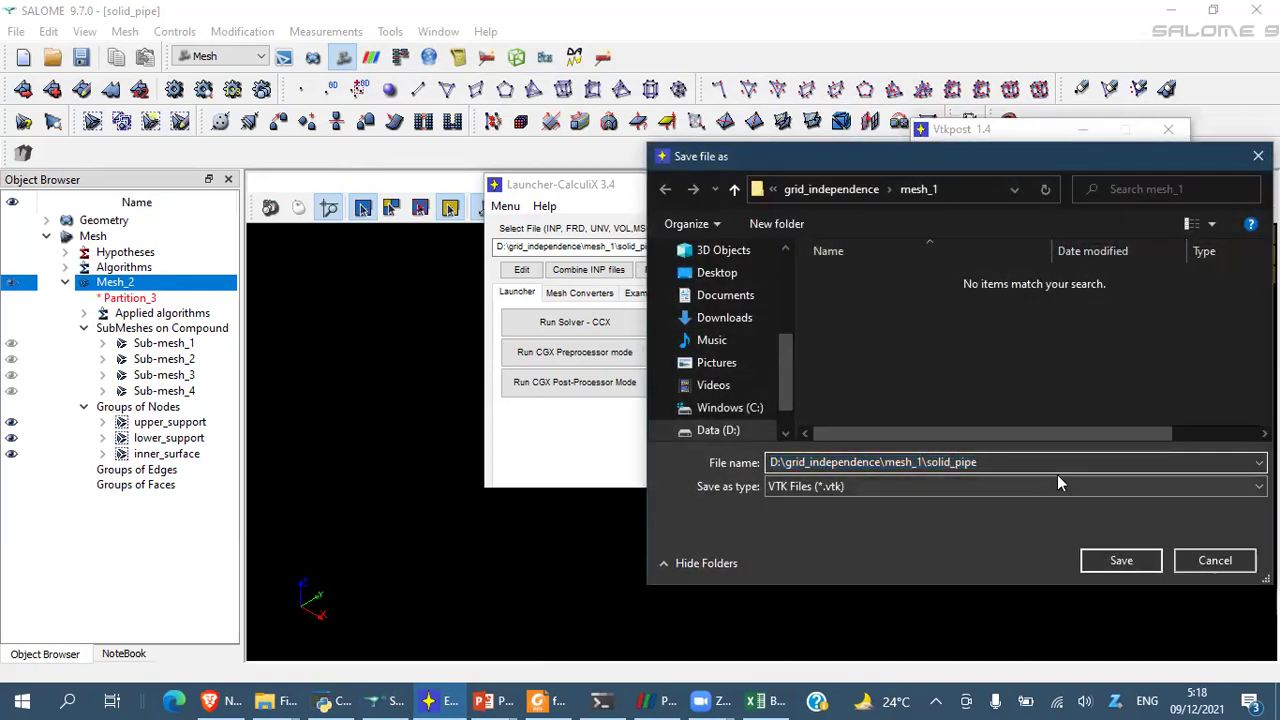
text(1)
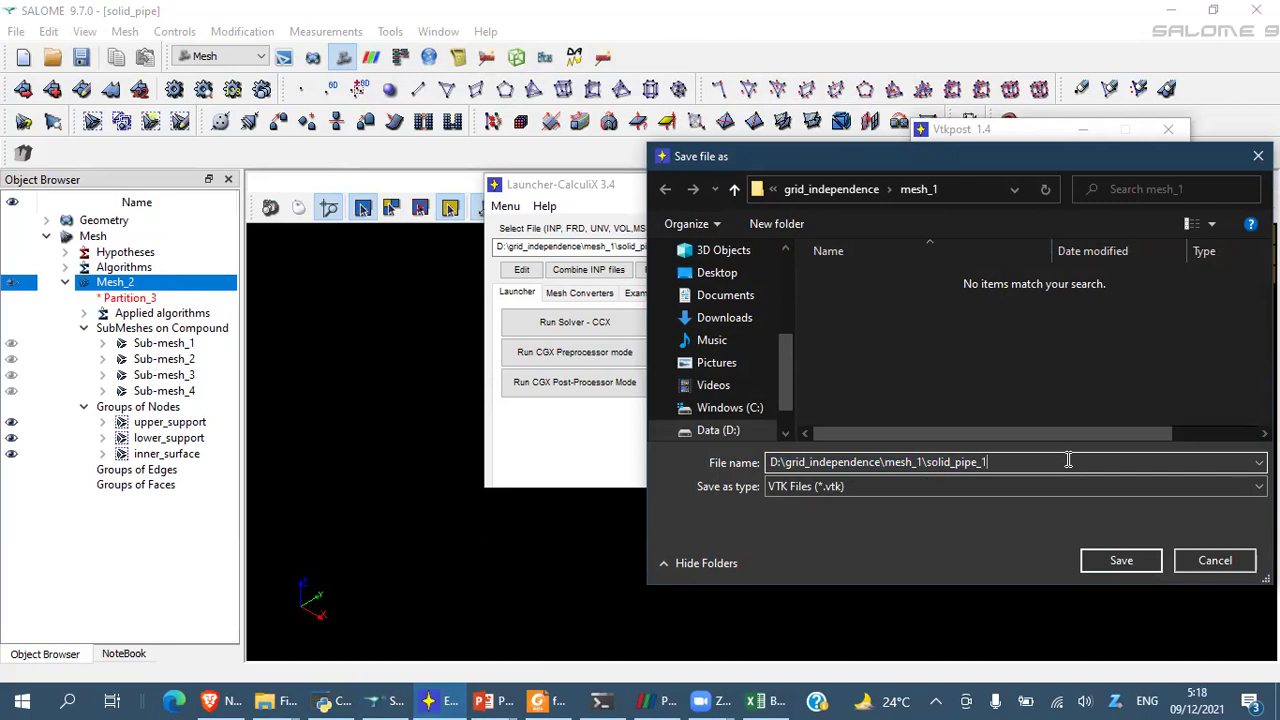
click(1120, 561)
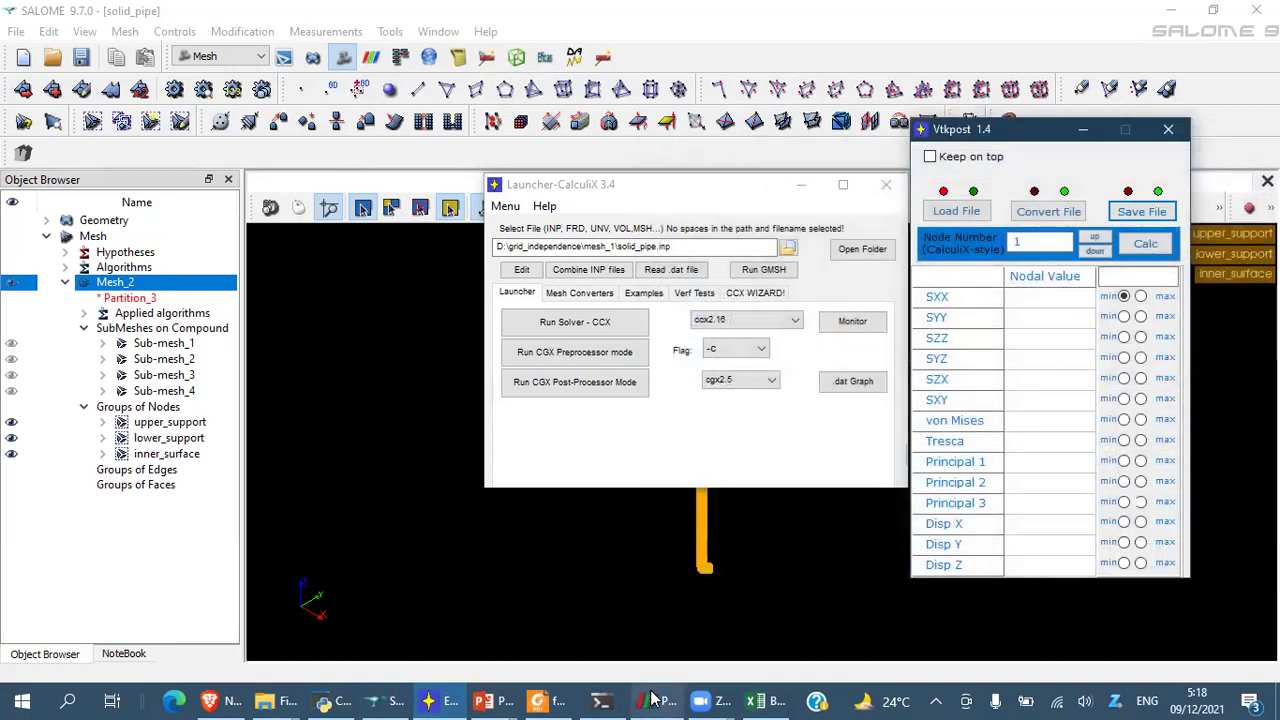
- Switch to ParaView, maximize its window and load solid_pipe_1.vtk from the D:/grid_independence/mesh_1 folder
click(655, 700)
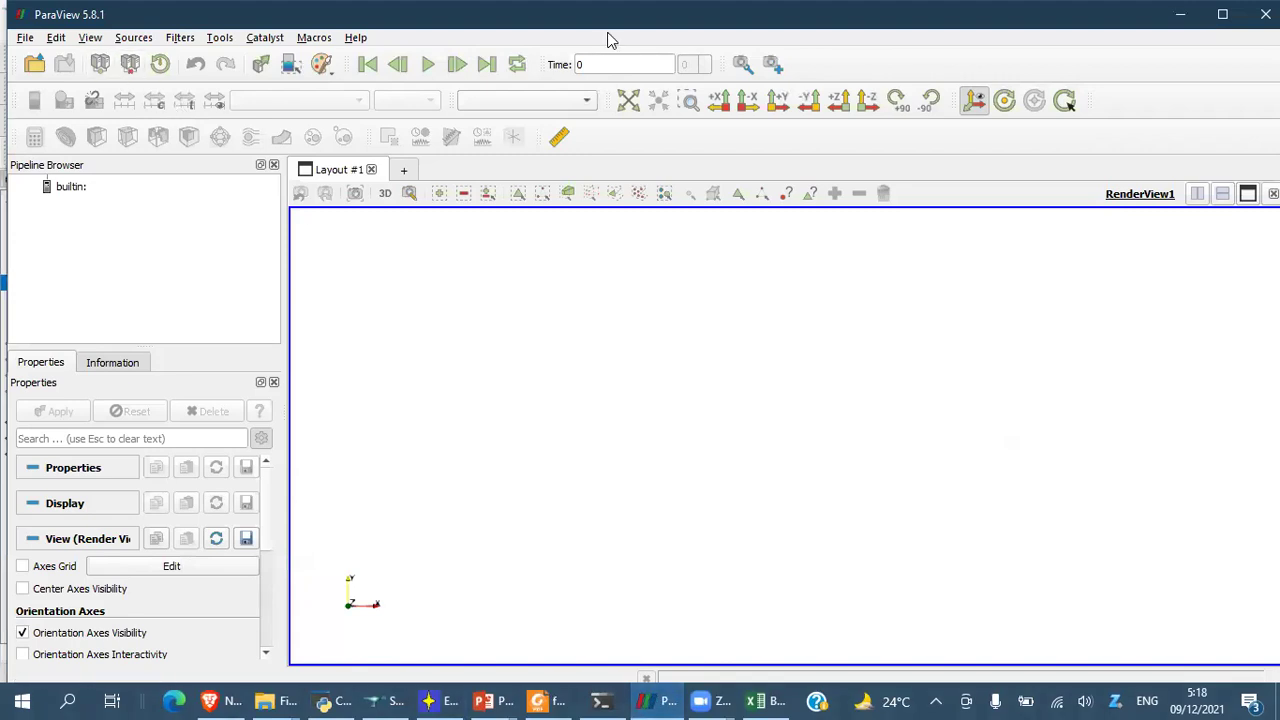
click(1222, 16)
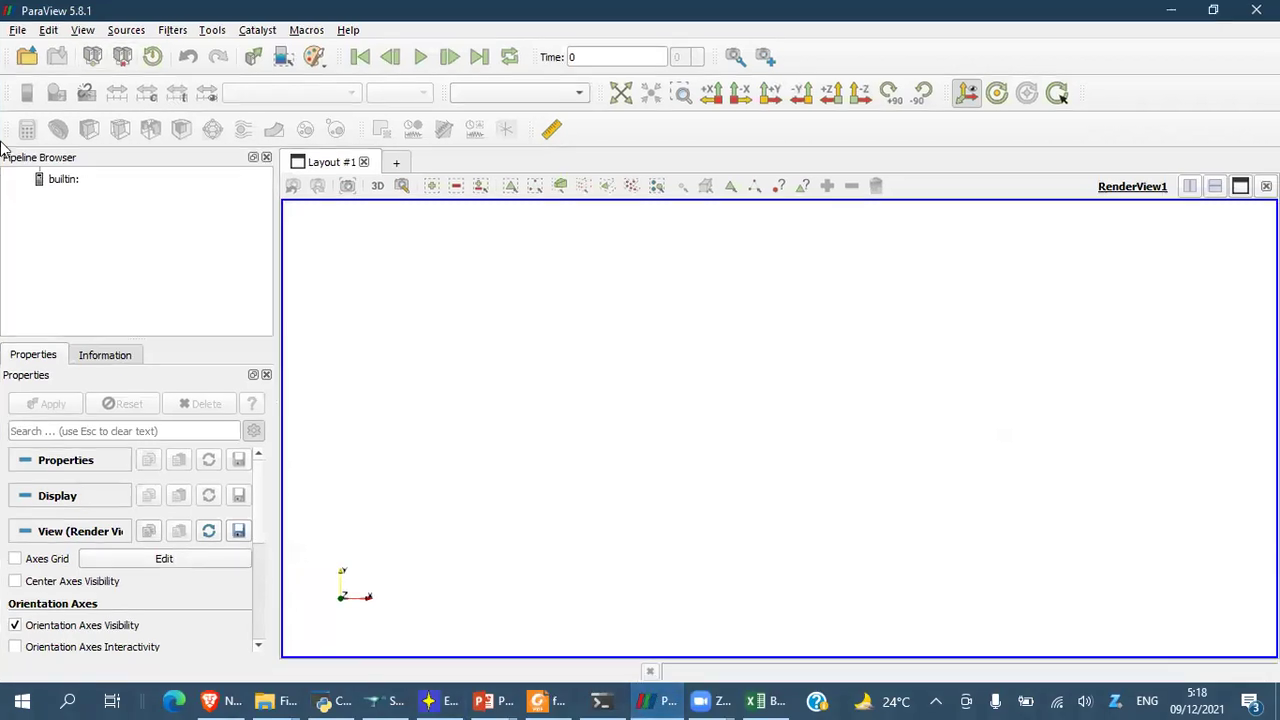
click(27, 56)
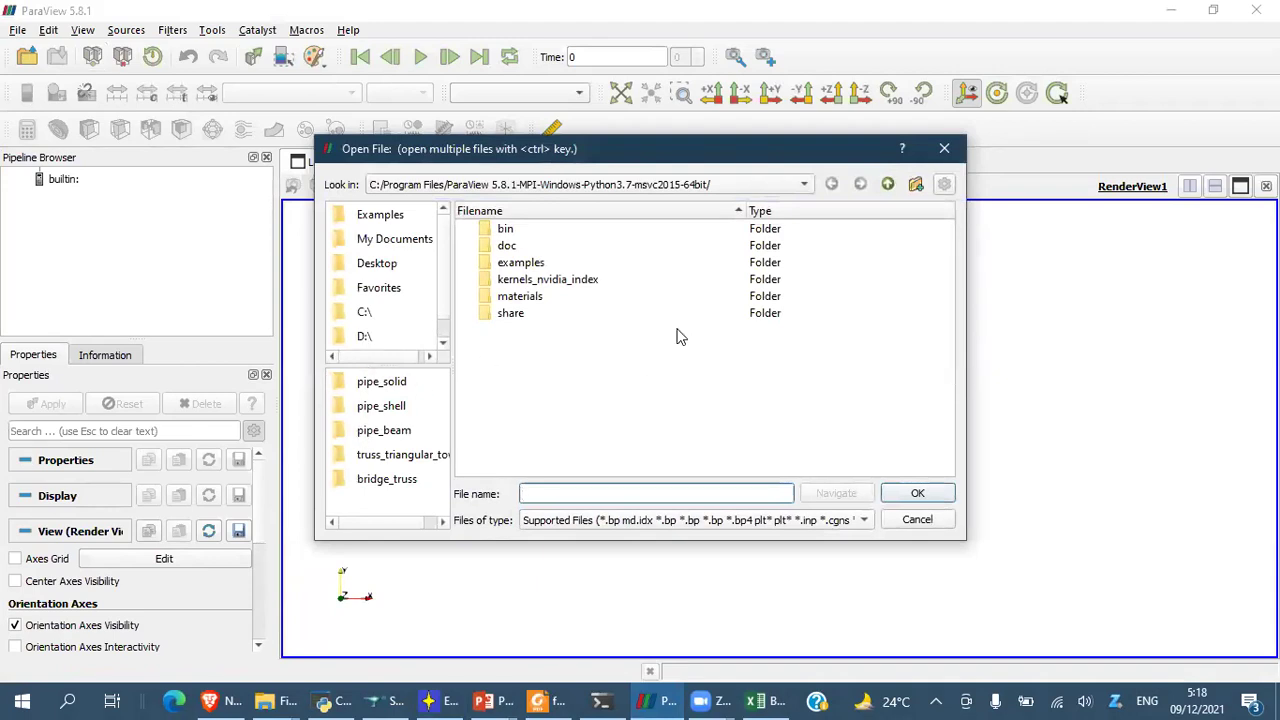
double_click(531, 311)
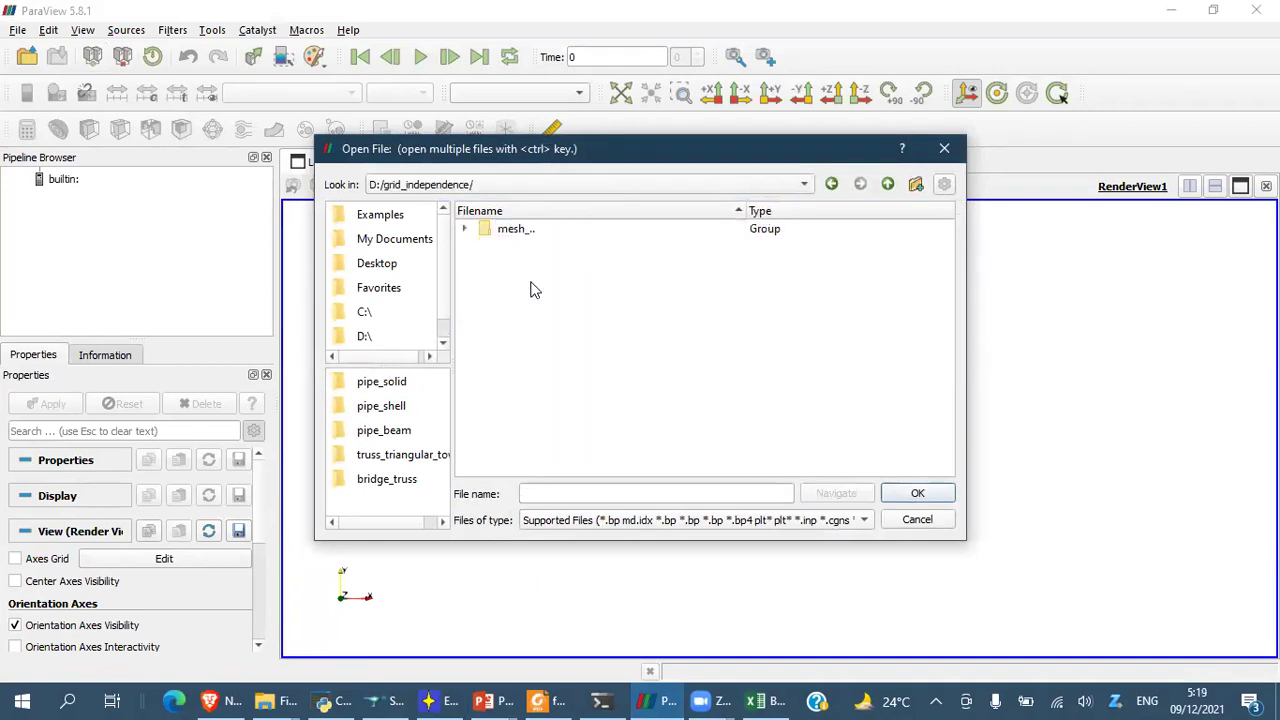
click(464, 229)
double_click(544, 249)
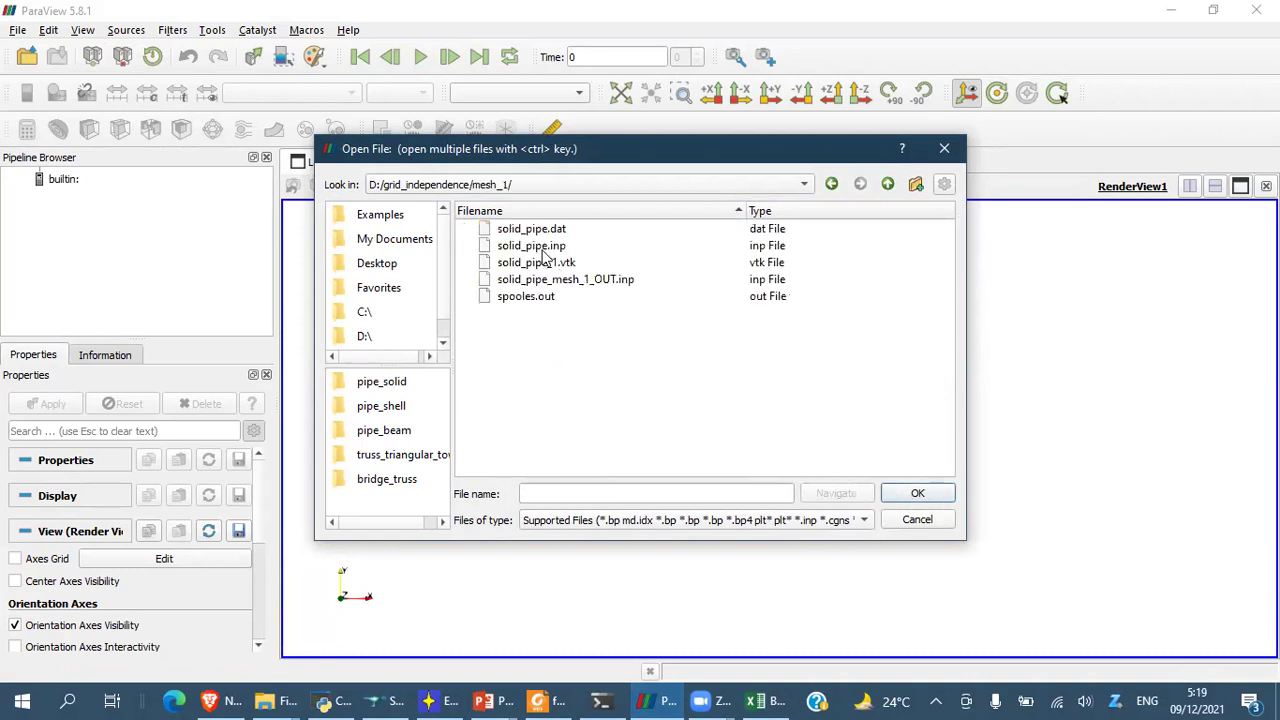
double_click(561, 264)
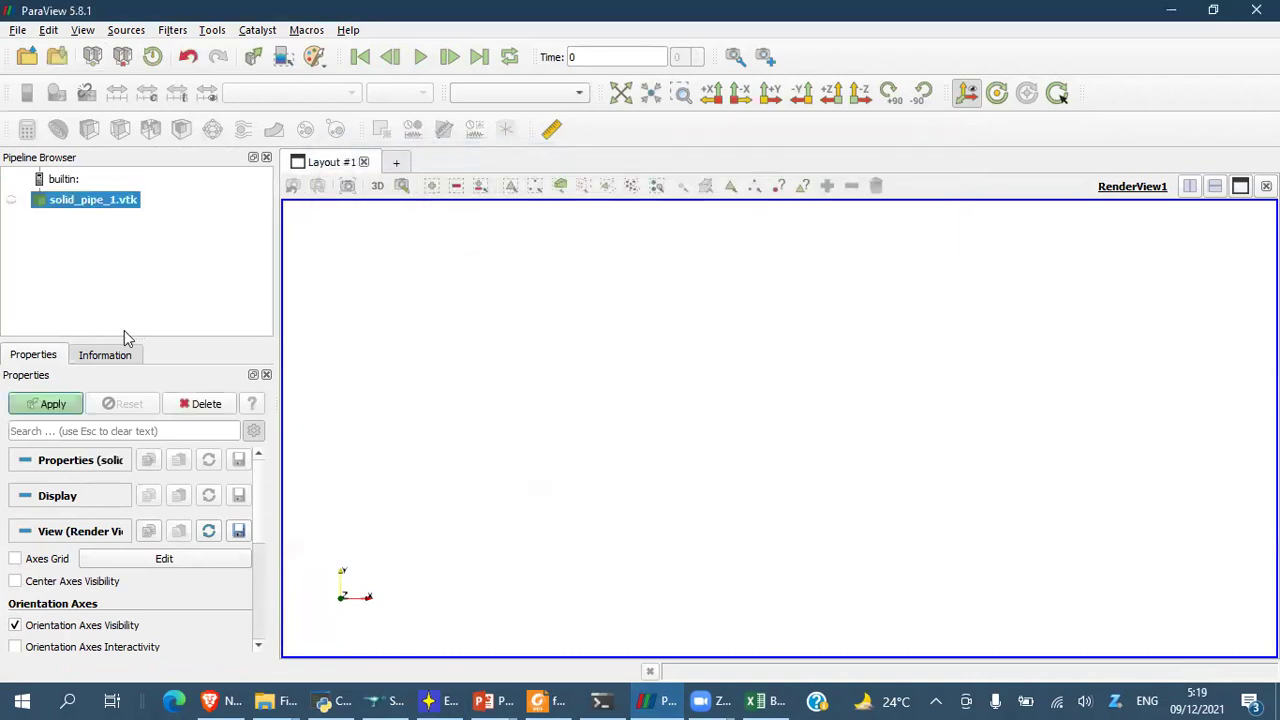
click(52, 403)
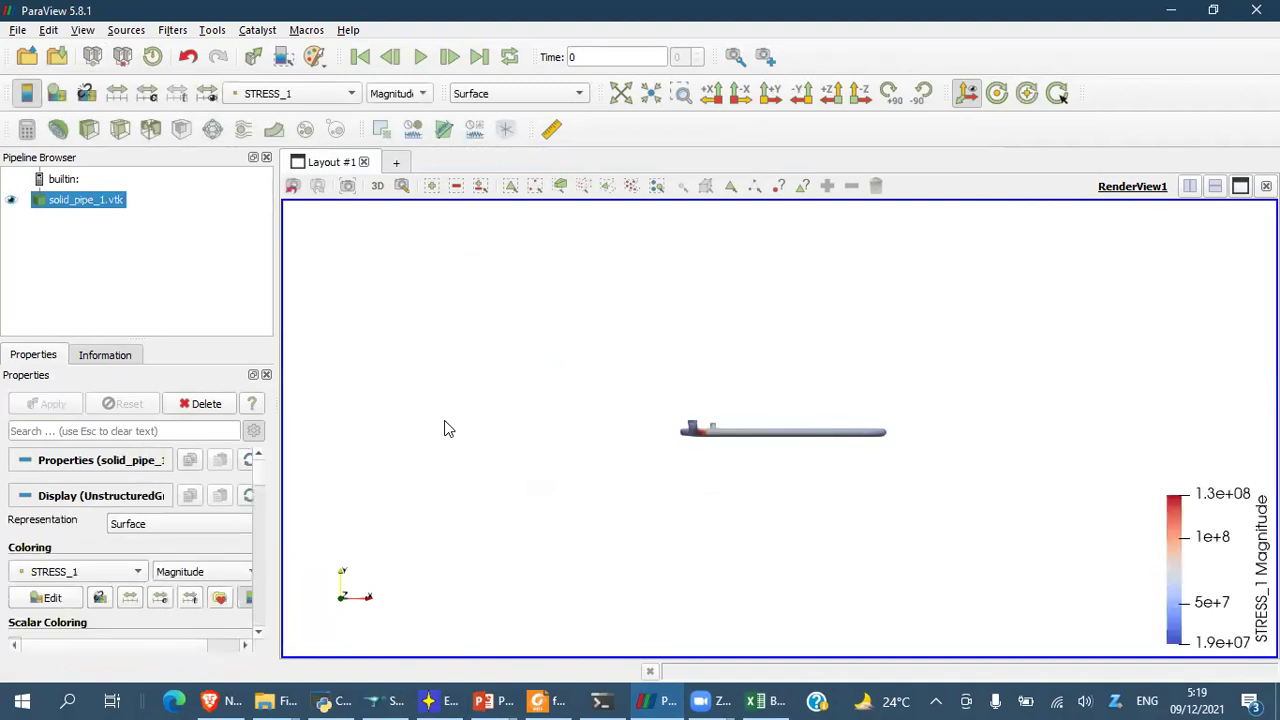
- View the pipe along the Y axis and colour its surface by Principal-Stress magnitude
click(770, 95)
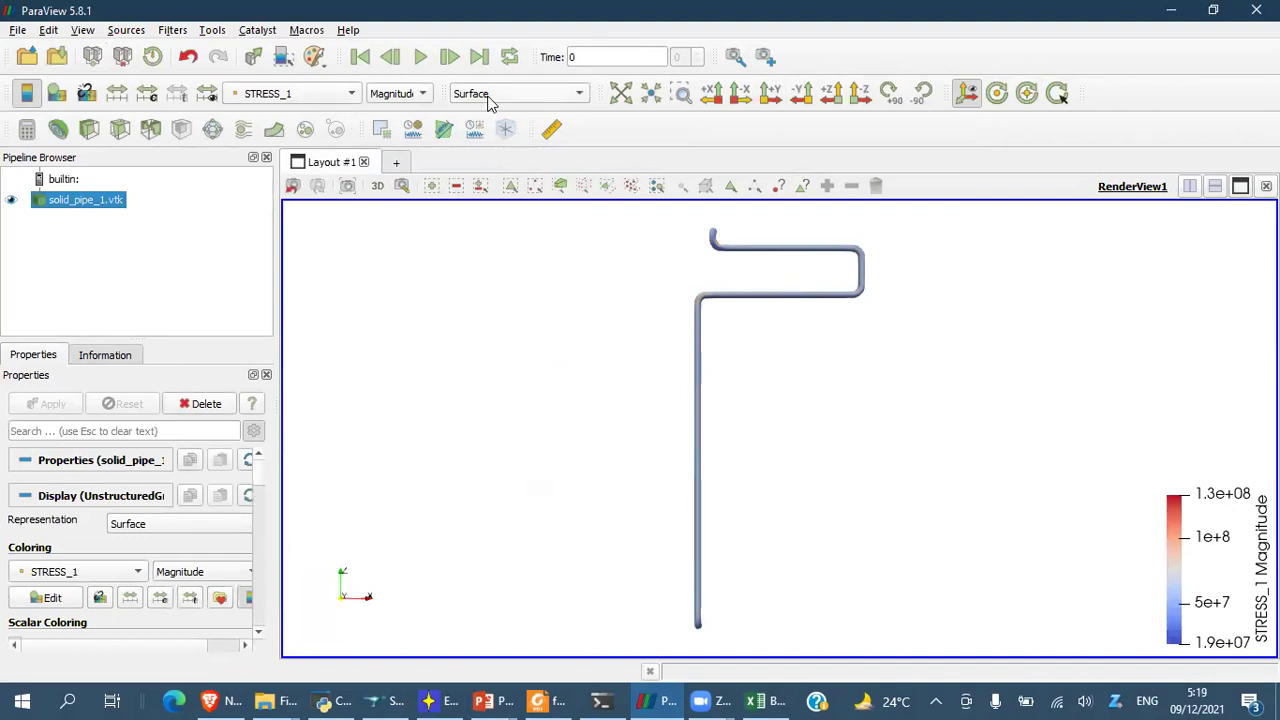
click(330, 97)
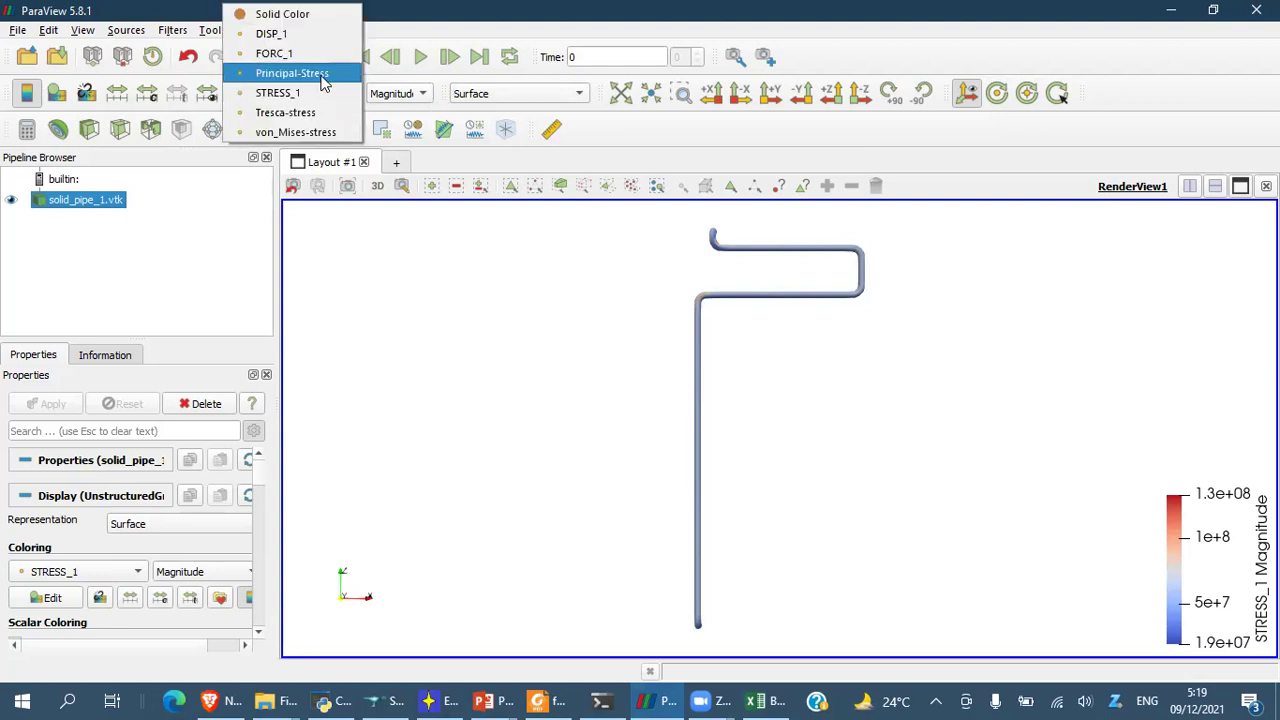
click(322, 75)
click(423, 96)
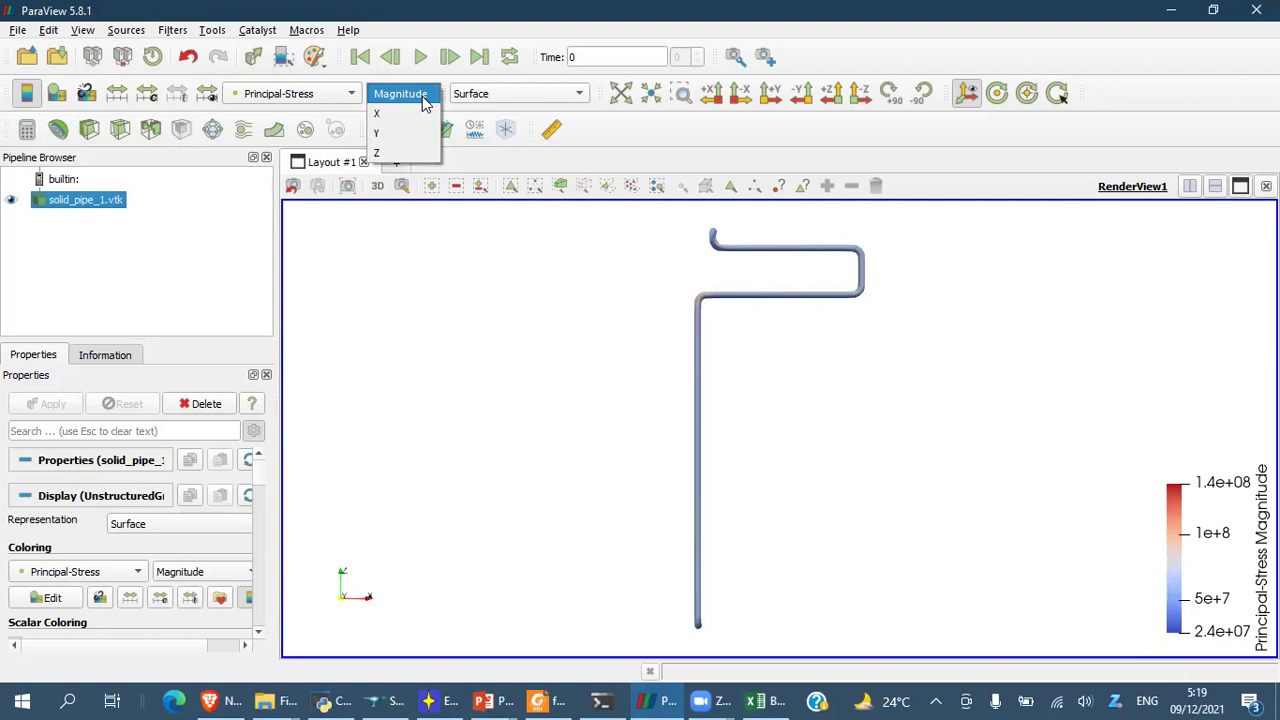
click(424, 100)
click(477, 95)
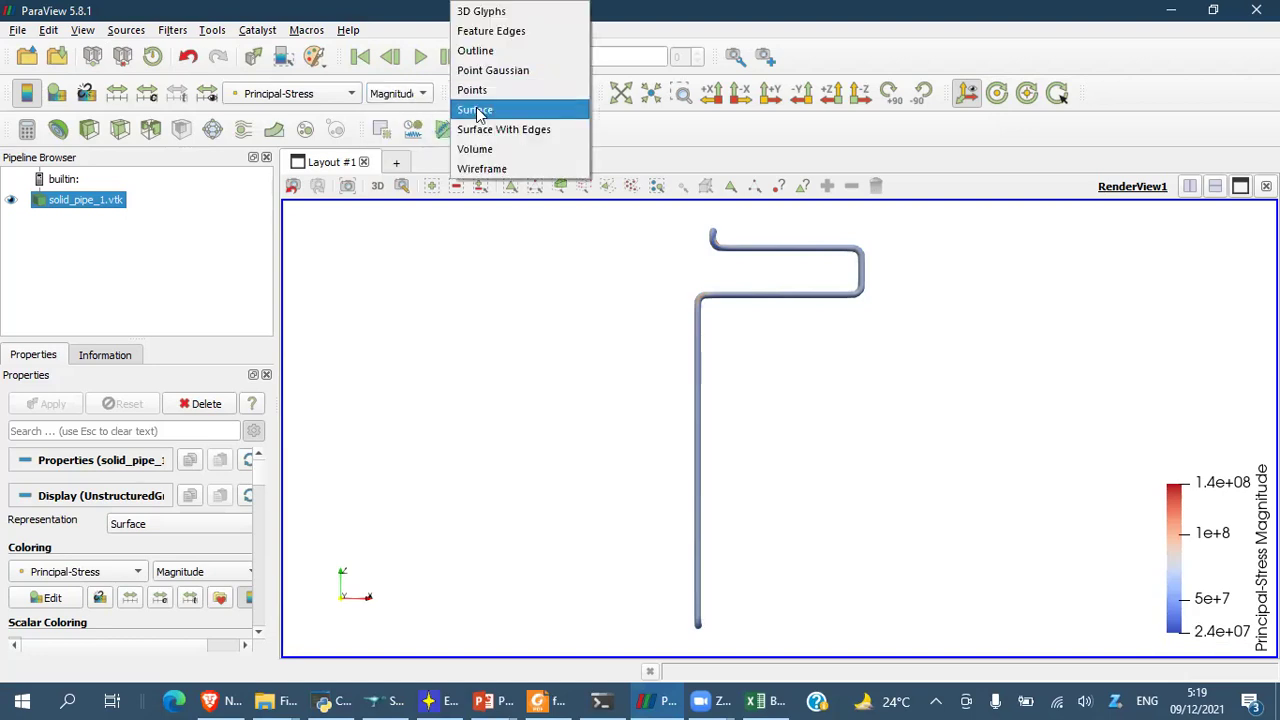
click(476, 111)
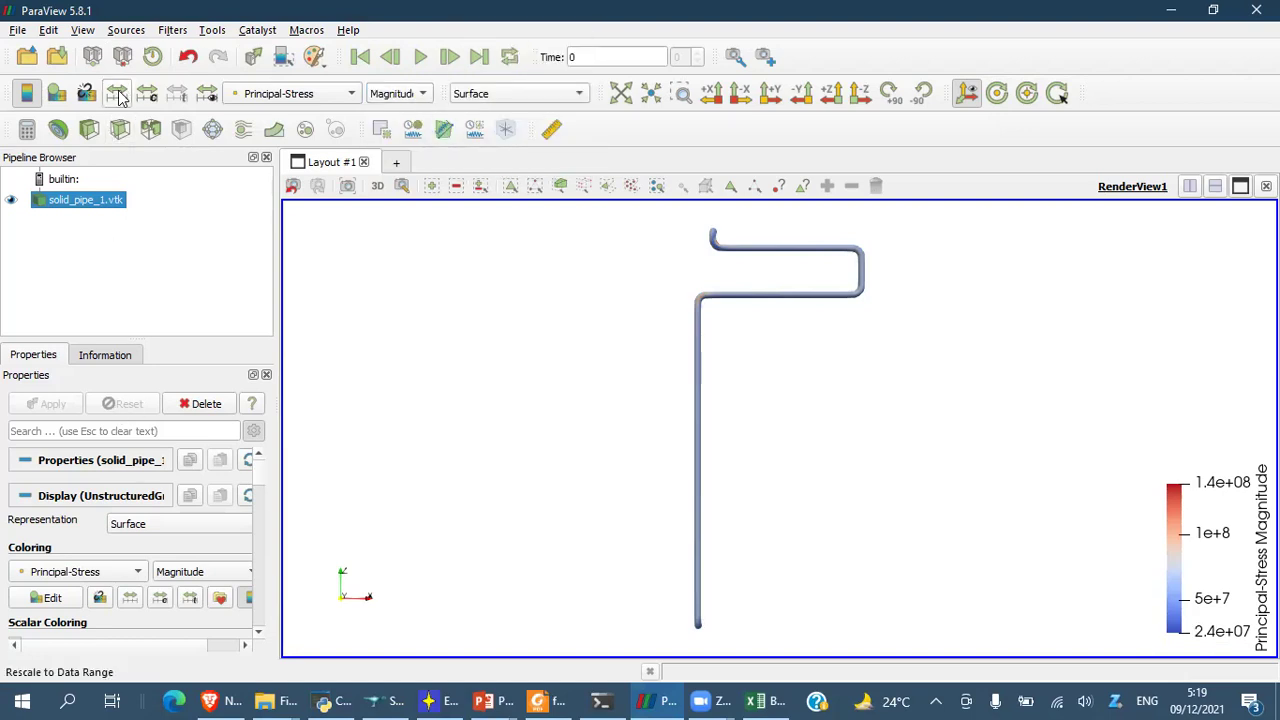
- Examine the data range of the Principal-Stress array in the information for solid_pipe_1.vtk
click(104, 356)
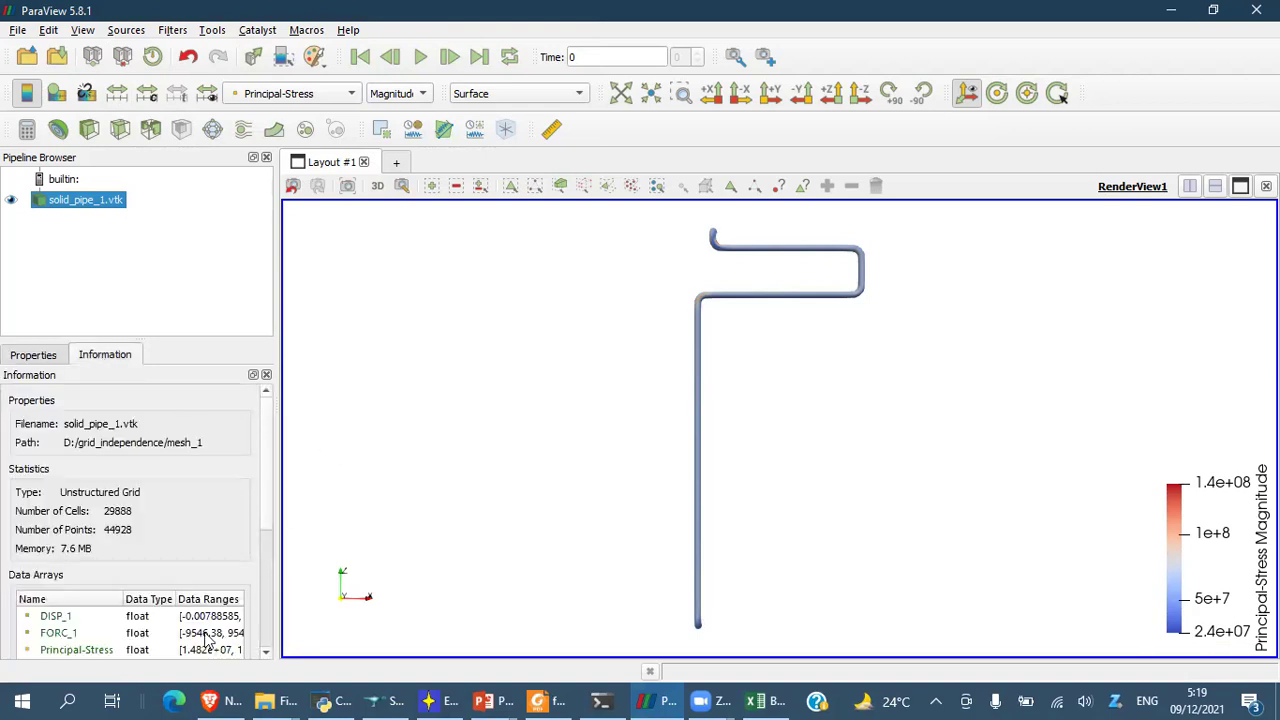
scroll(155, 627, down, 2)
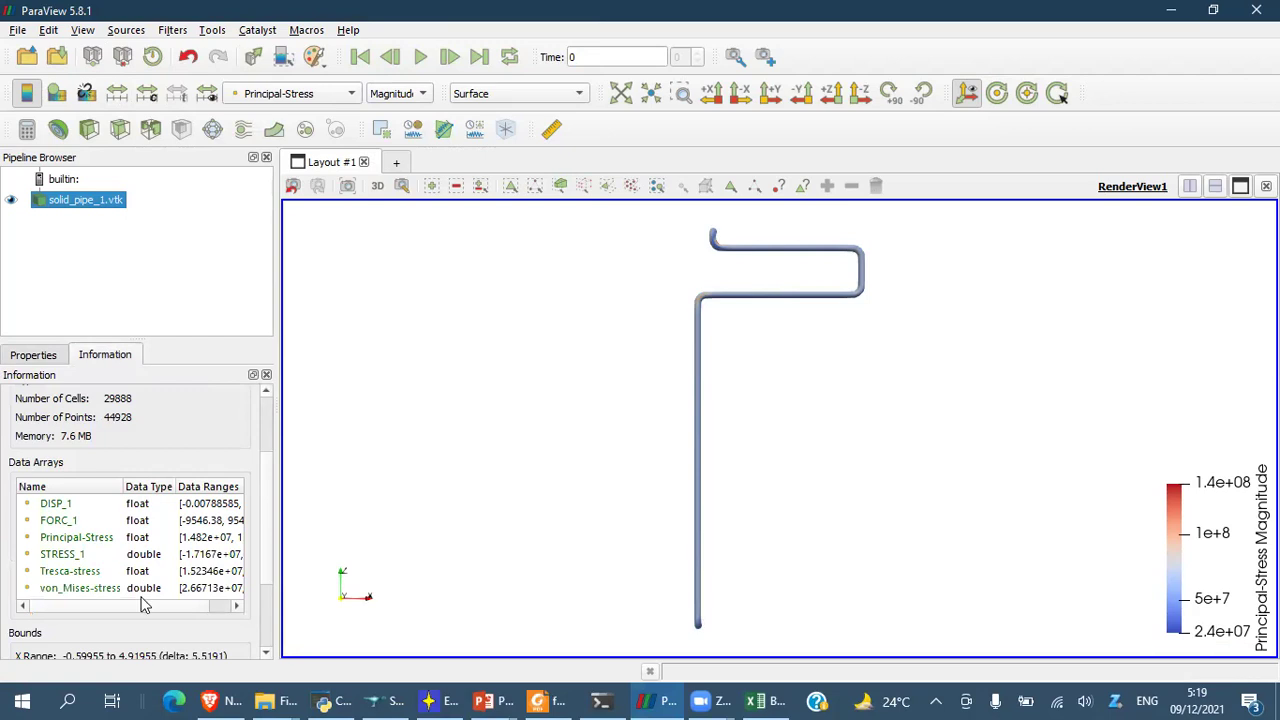
drag(100, 607, 151, 608)
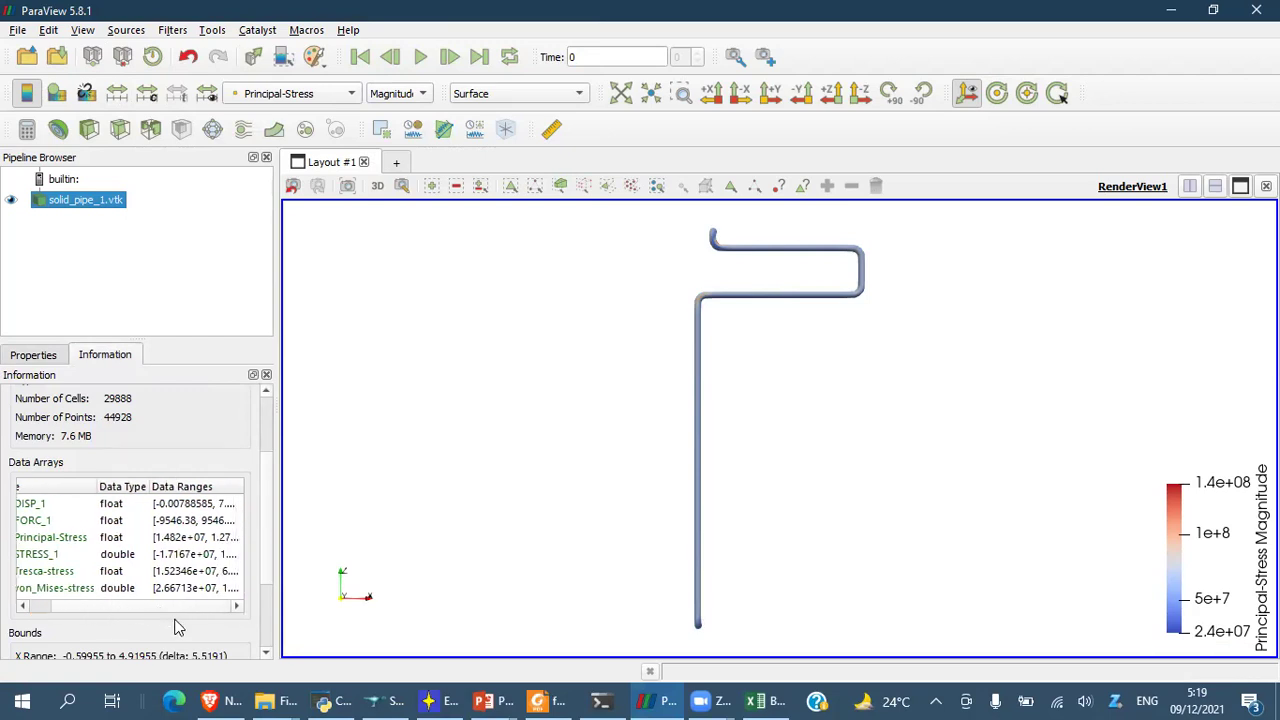
click(238, 539)
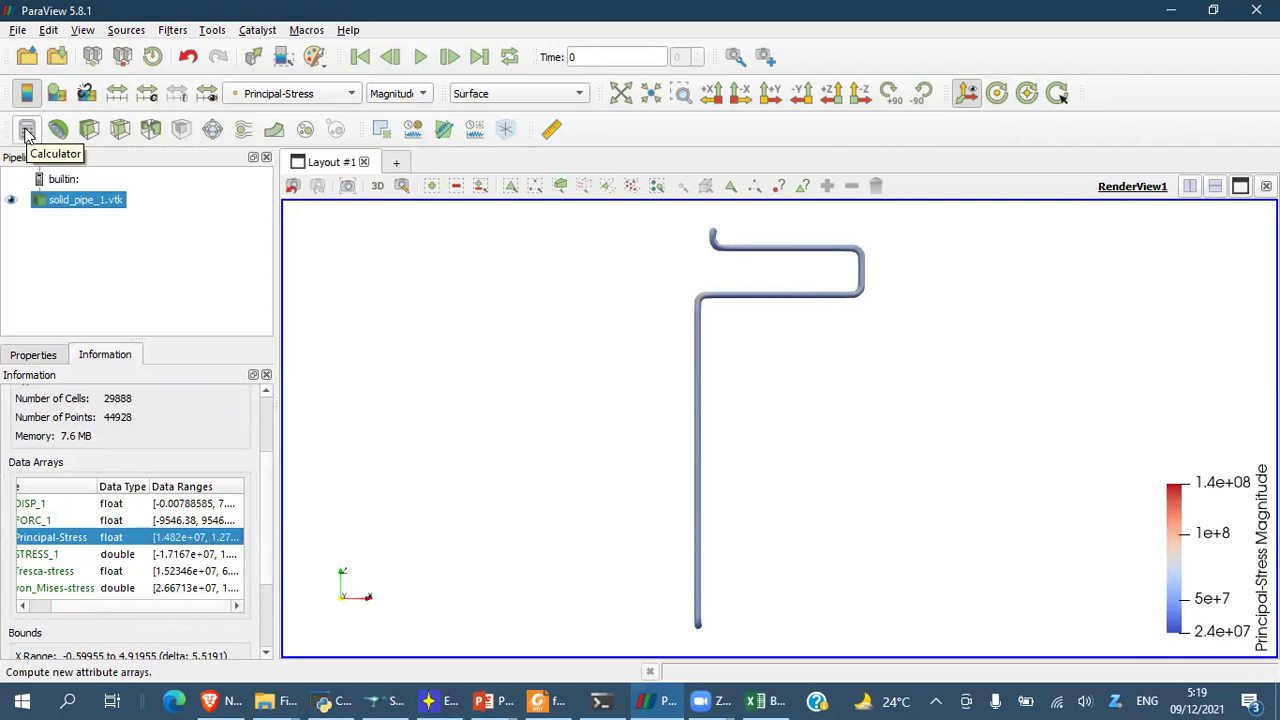
scroll(145, 620, down, 1)
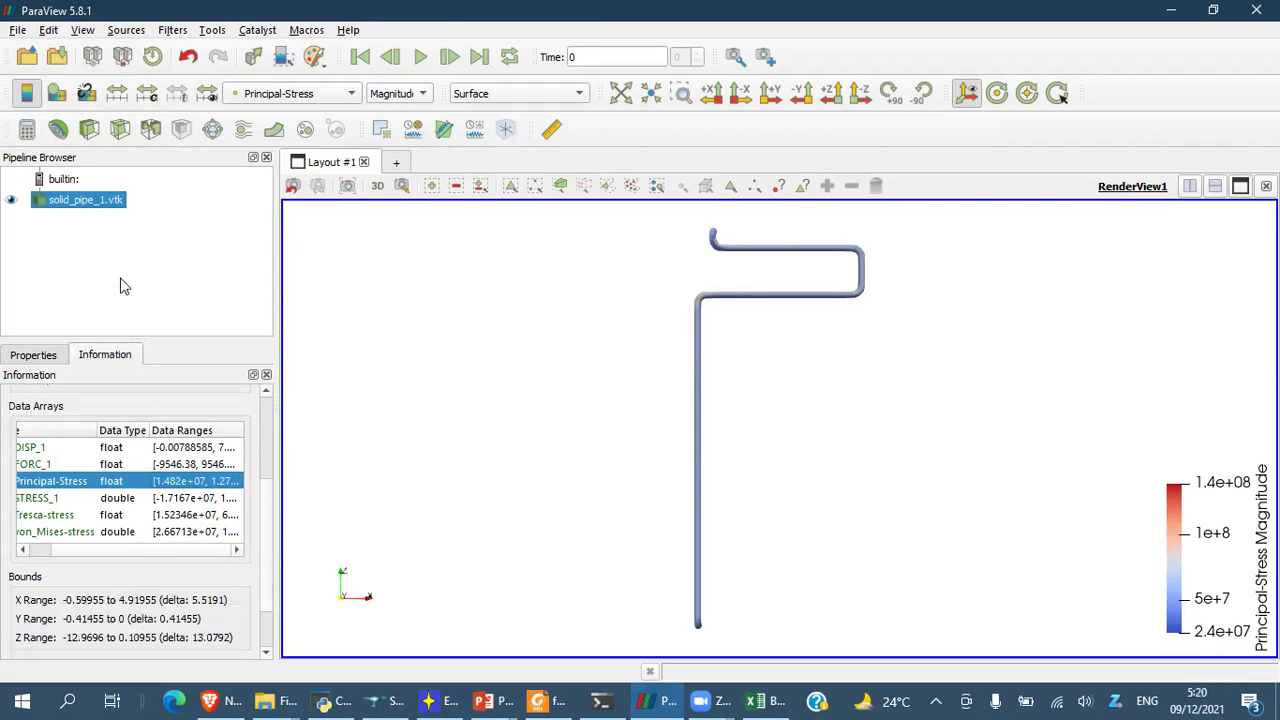
- Apply a Calculator filter to solid_pipe_1.vtk with the expression mag(Principal-Stress)
click(27, 132)
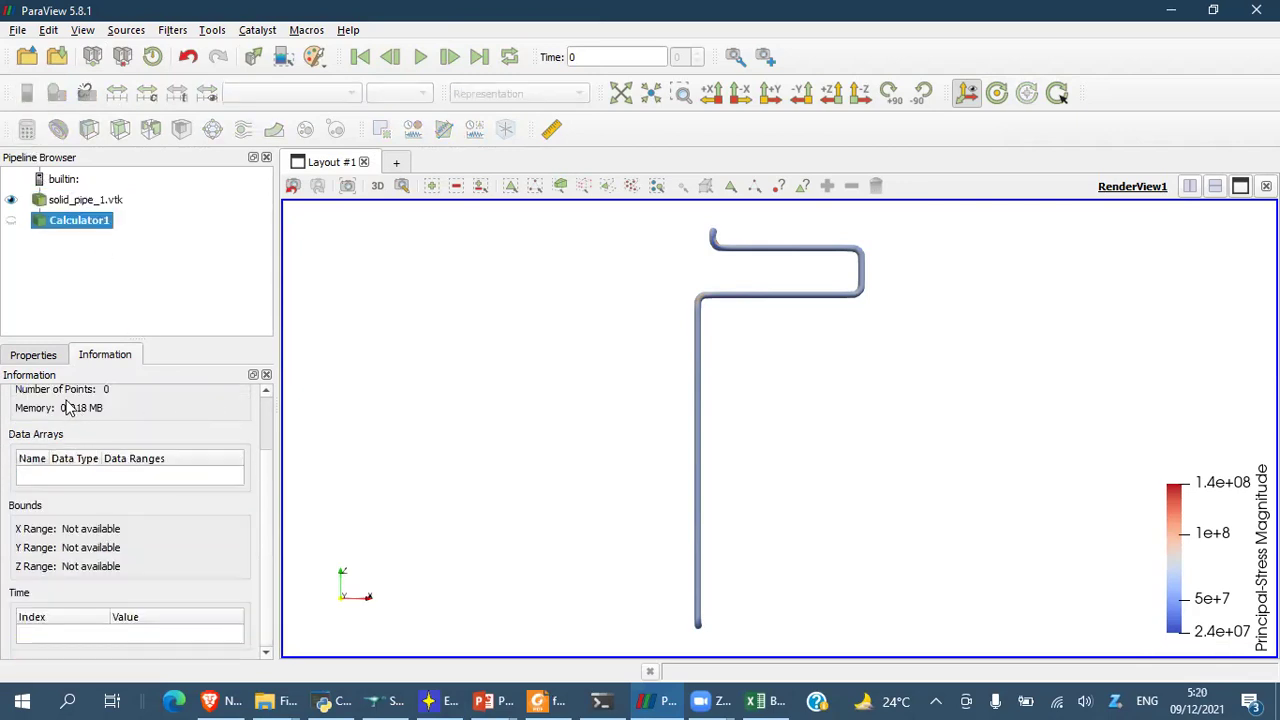
click(35, 356)
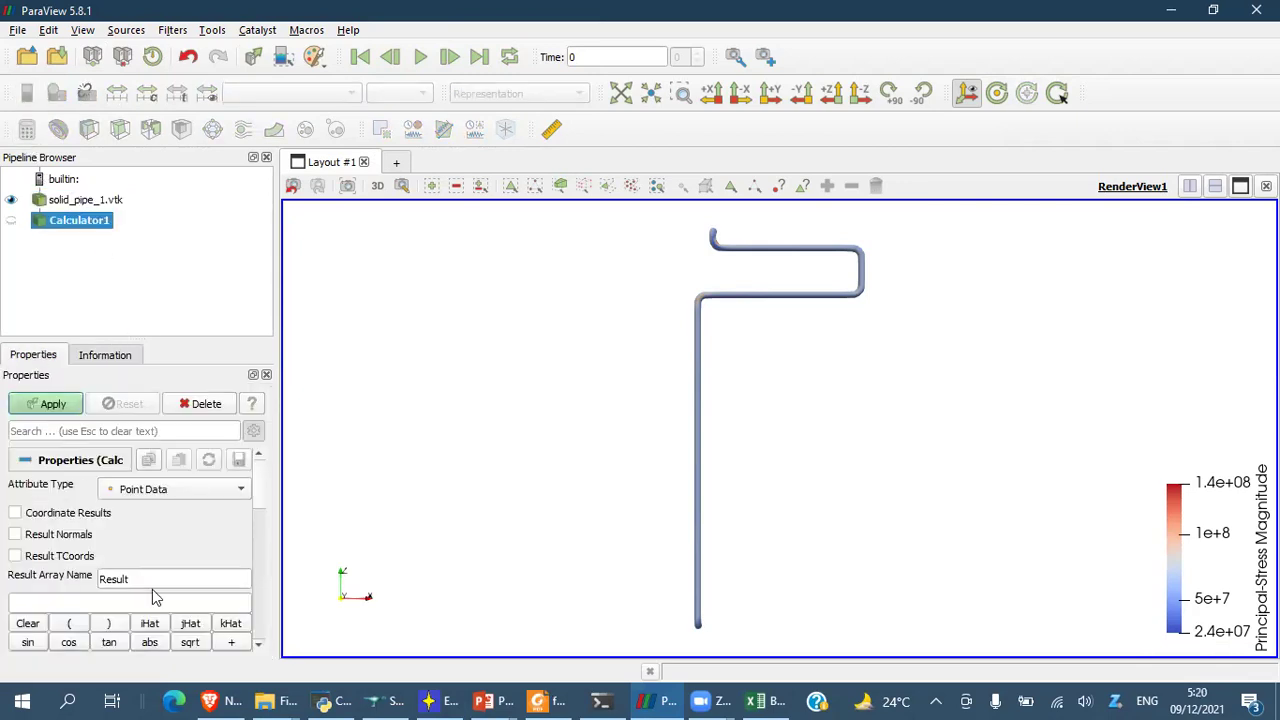
scroll(258, 512, down, 3)
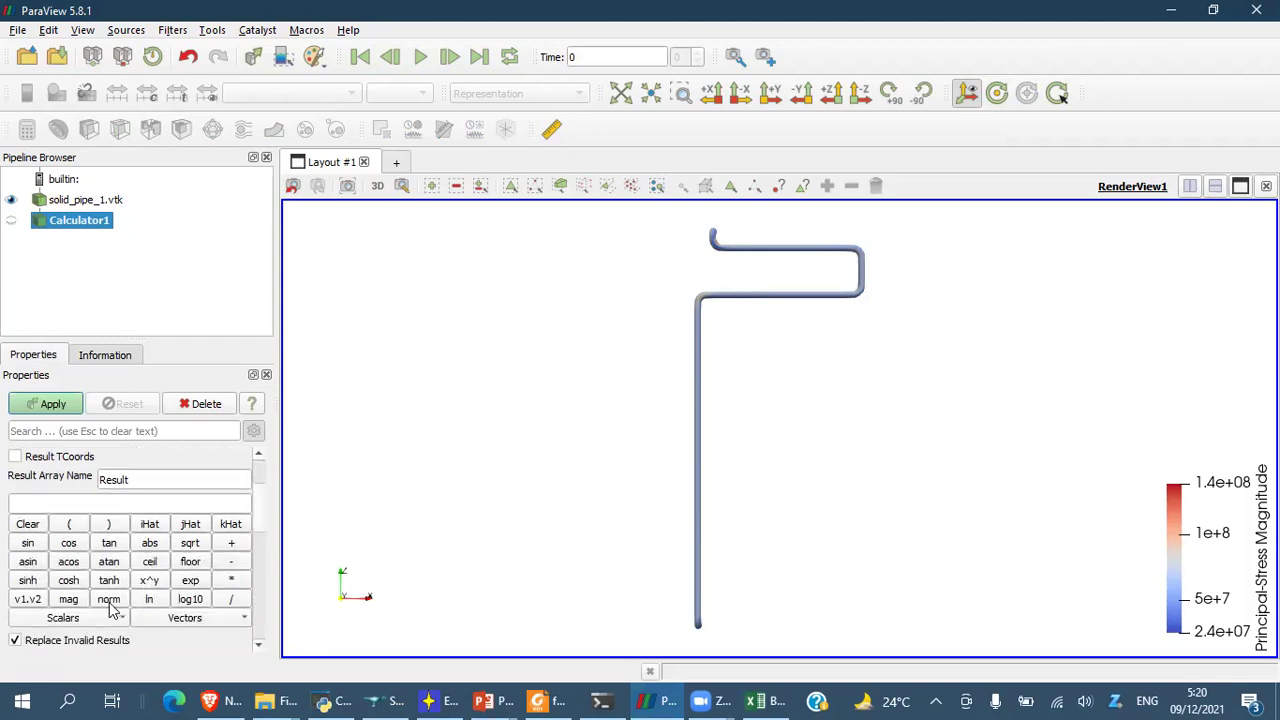
click(66, 600)
click(69, 523)
click(199, 621)
click(199, 598)
click(110, 526)
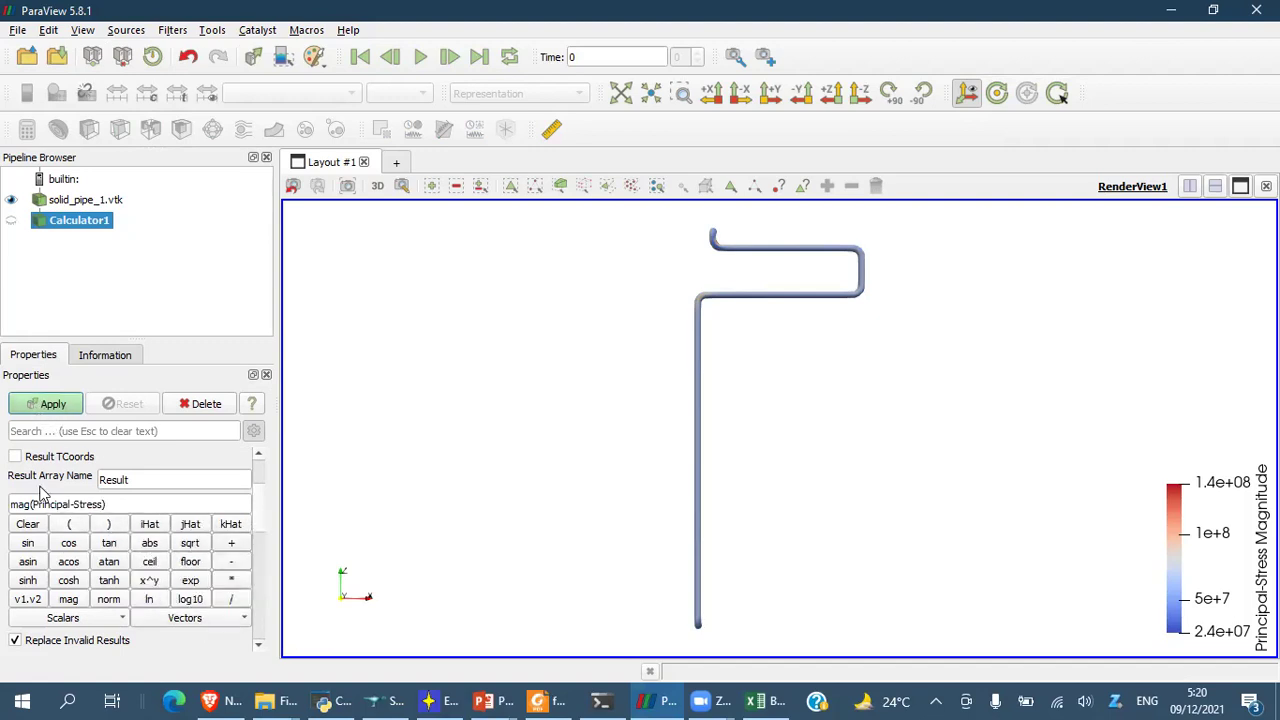
click(47, 403)
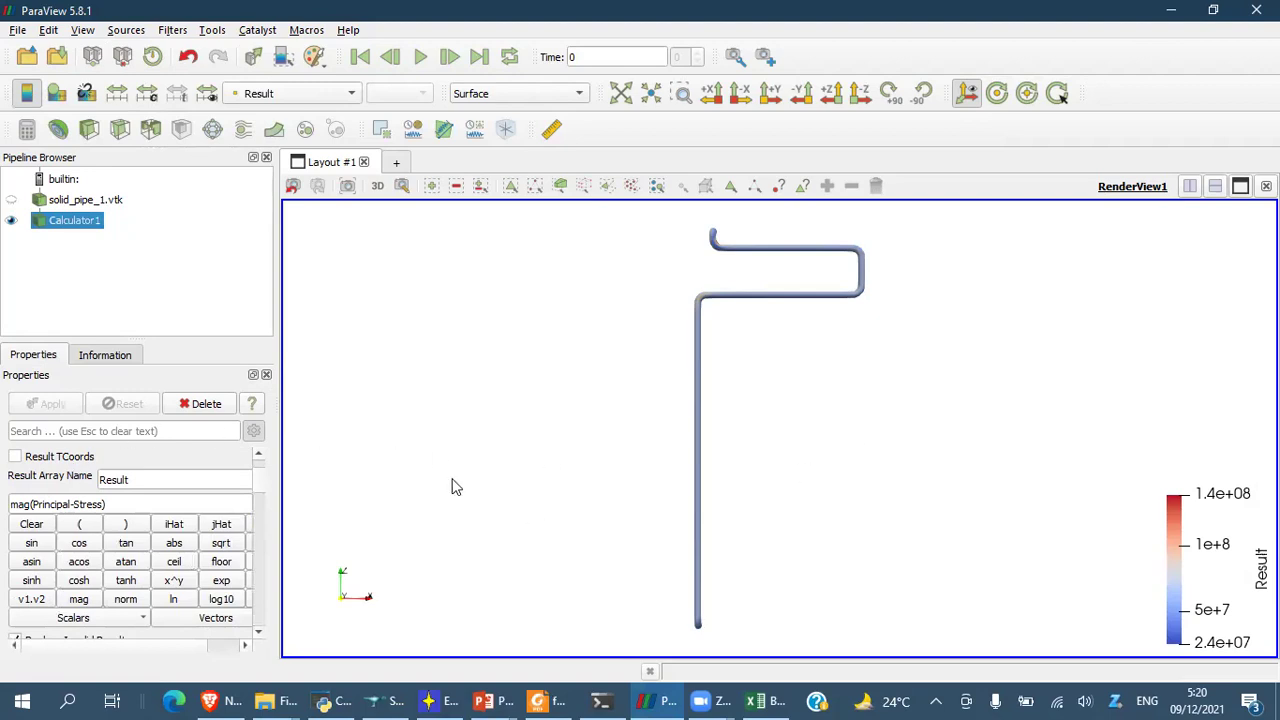
- Read the full data range of the calculated Result array
click(113, 355)
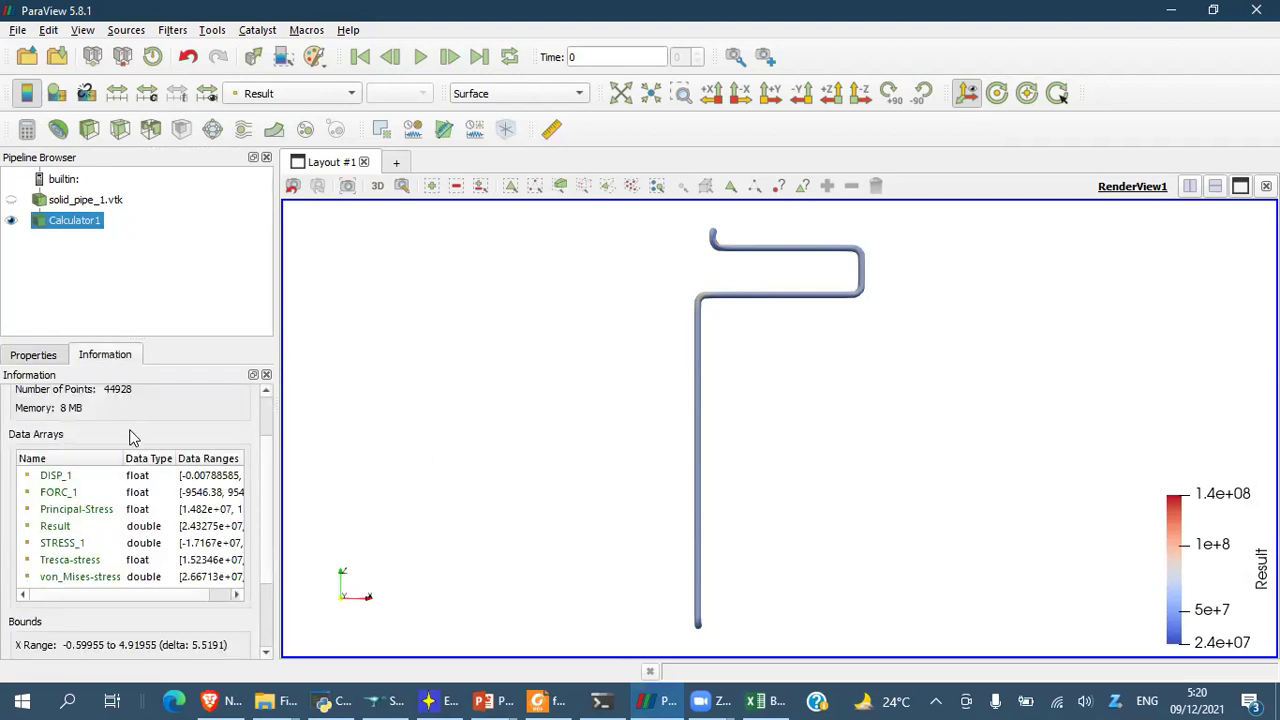
click(156, 527)
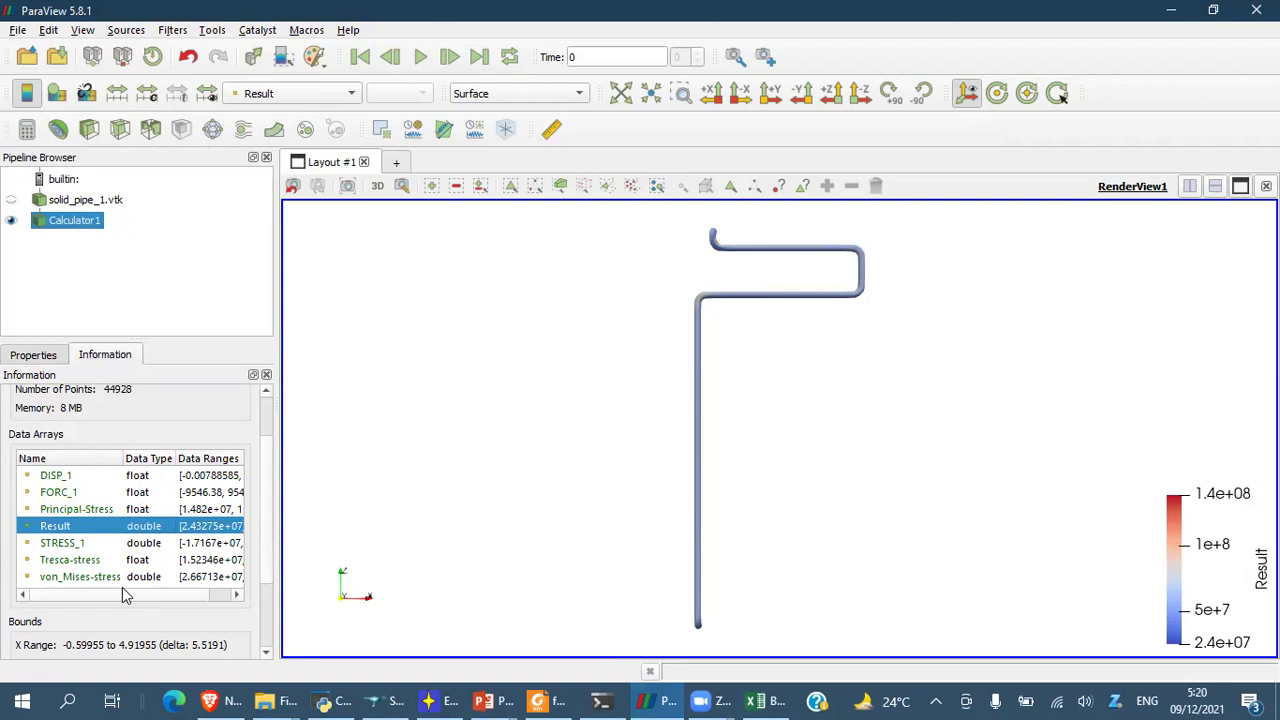
drag(118, 596, 225, 598)
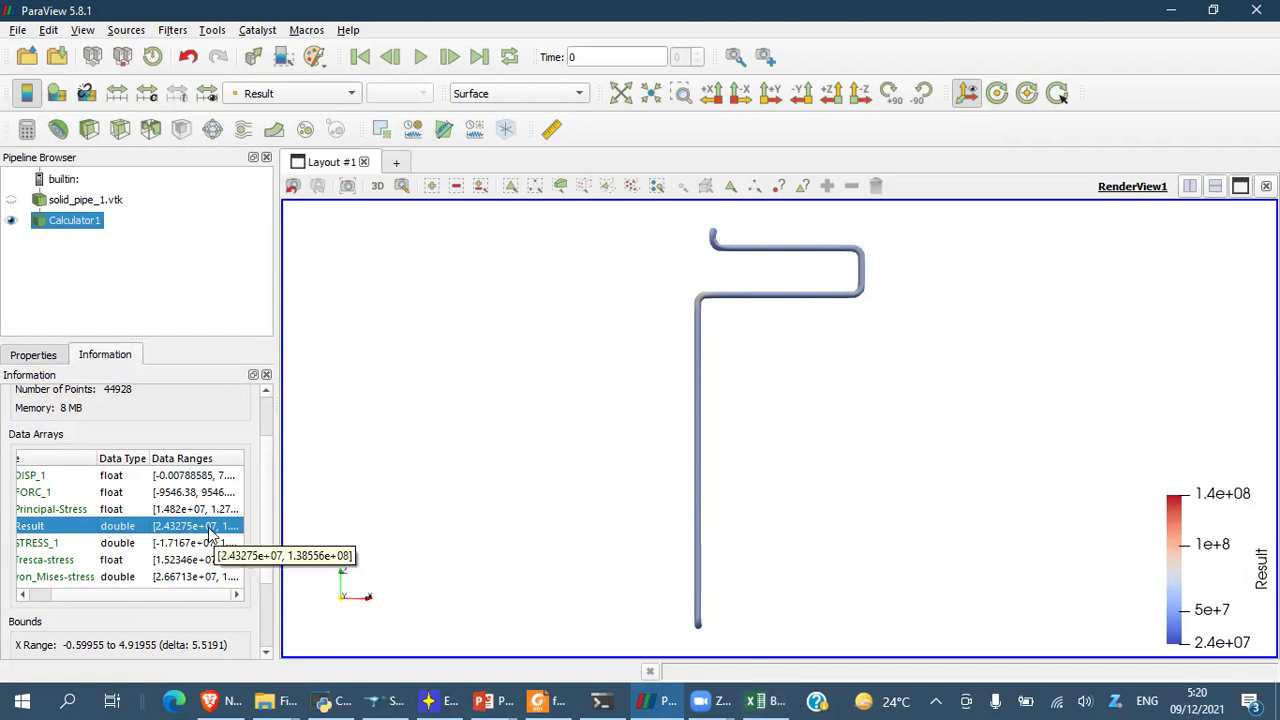
- Switch to the Excel workbook and enter 1.8556e+08 in cell B1 beside the first element count
click(760, 700)
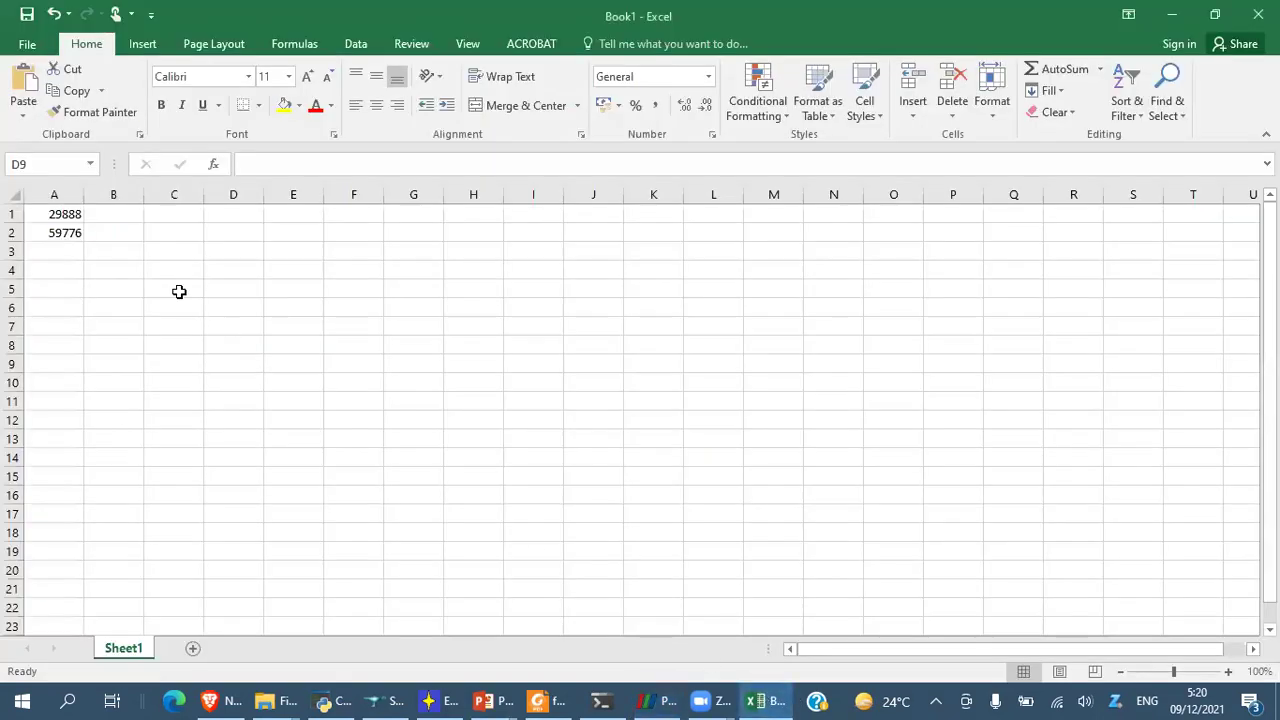
click(120, 216)
text(1.8556)
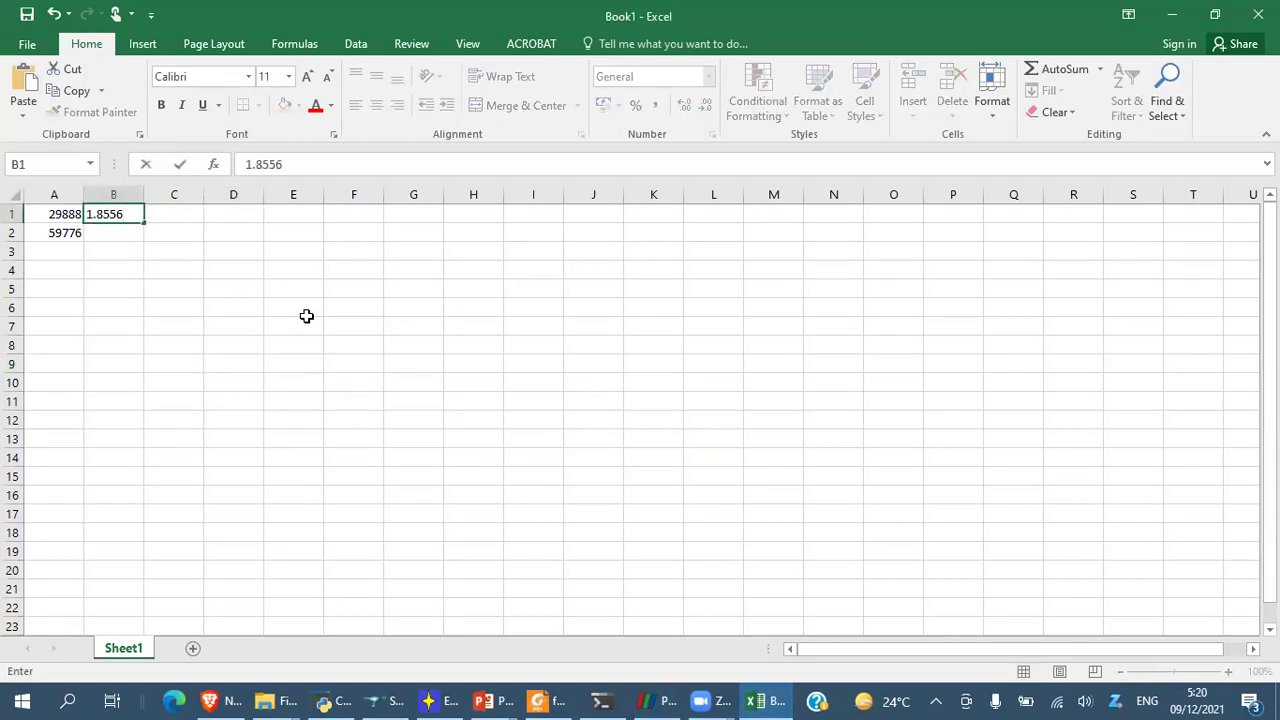
text(e+08)
key(Return)
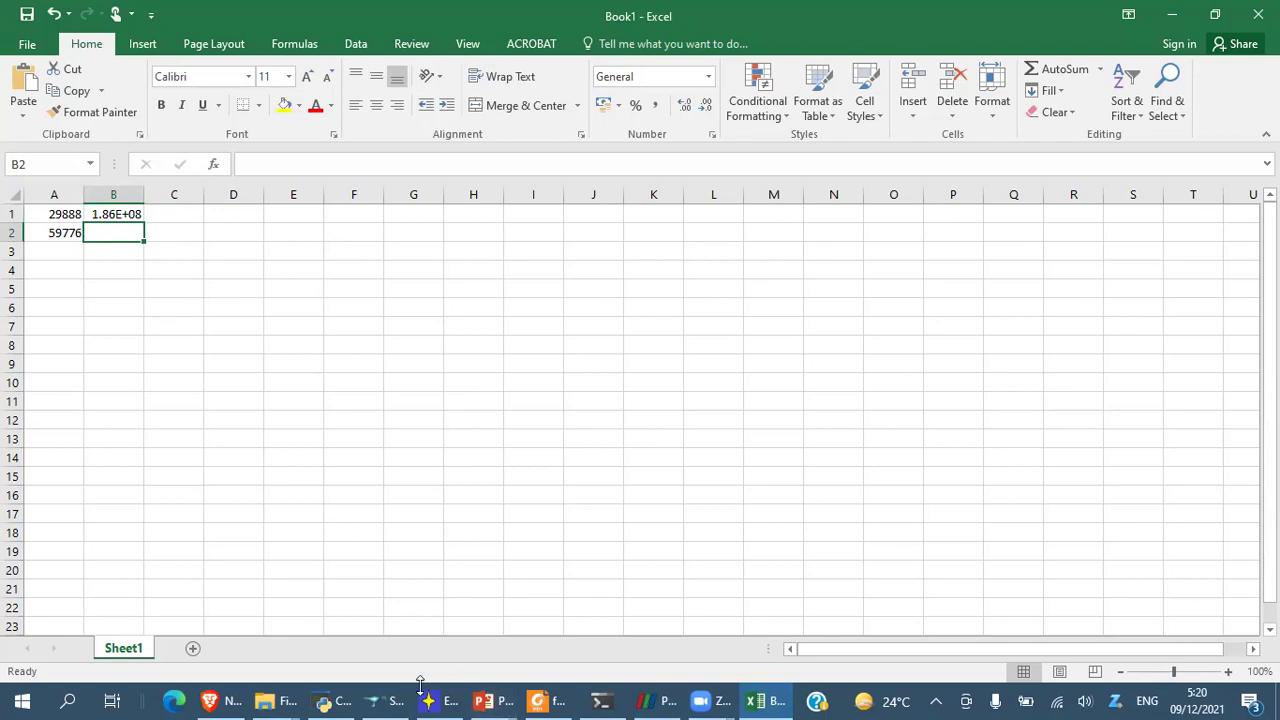
- Switch back to the CalculiX Launcher and close the Vtkpost window
click(385, 700)
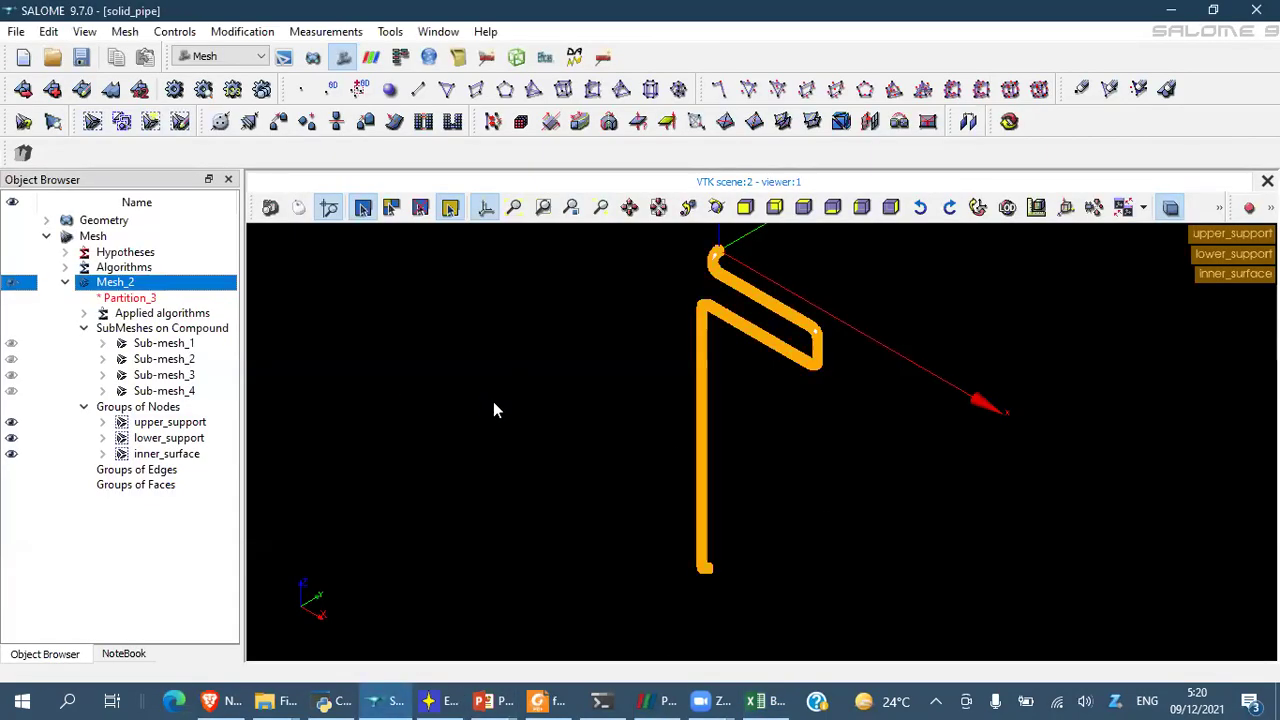
click(430, 700)
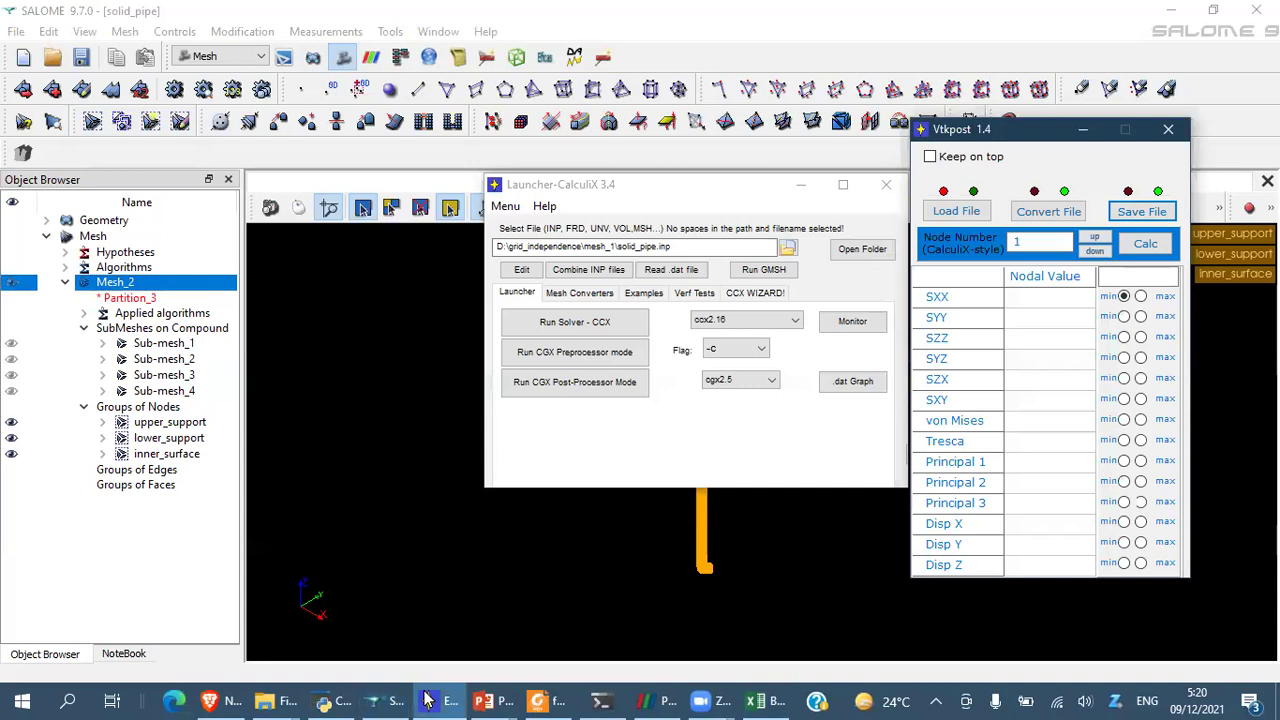
click(788, 250)
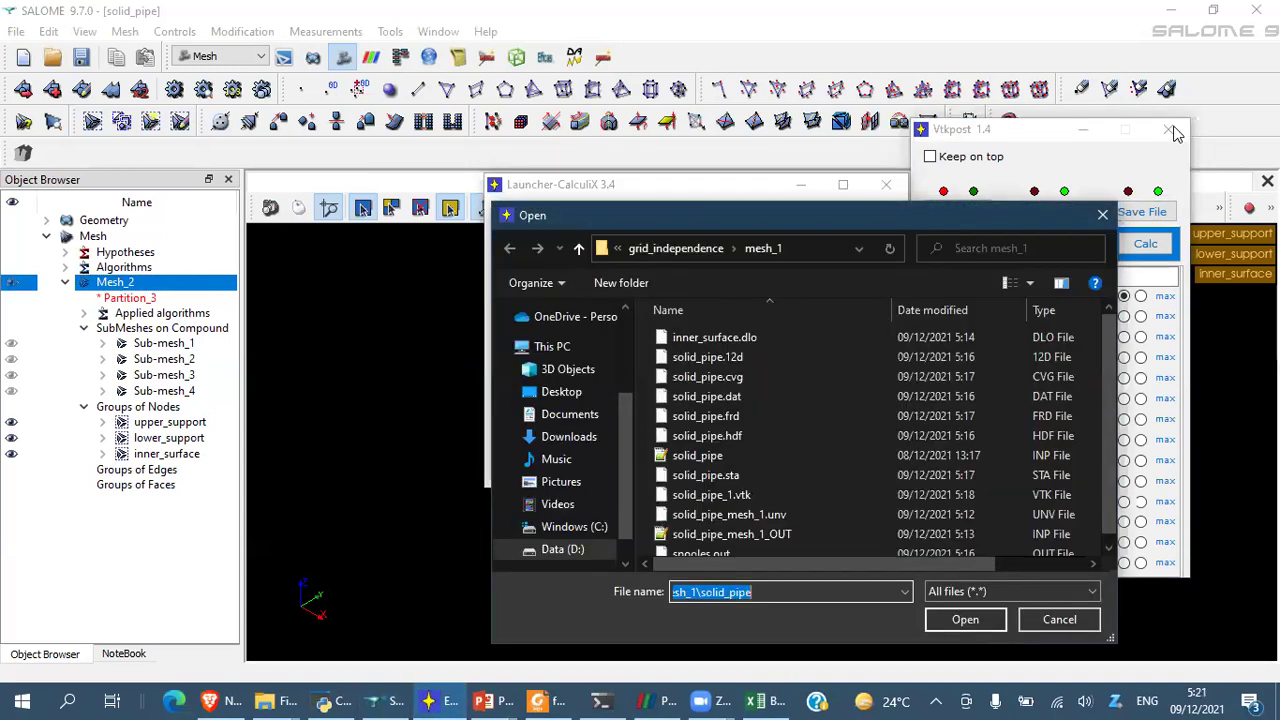
click(1101, 217)
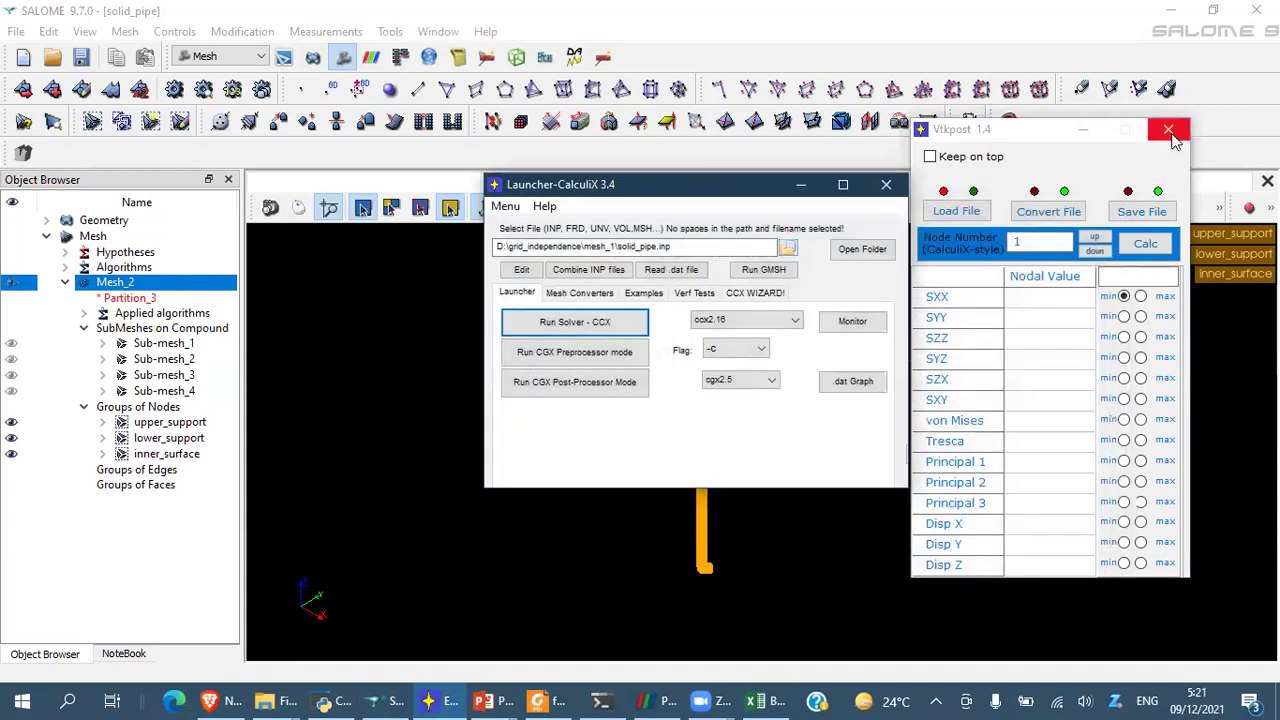
click(1167, 129)
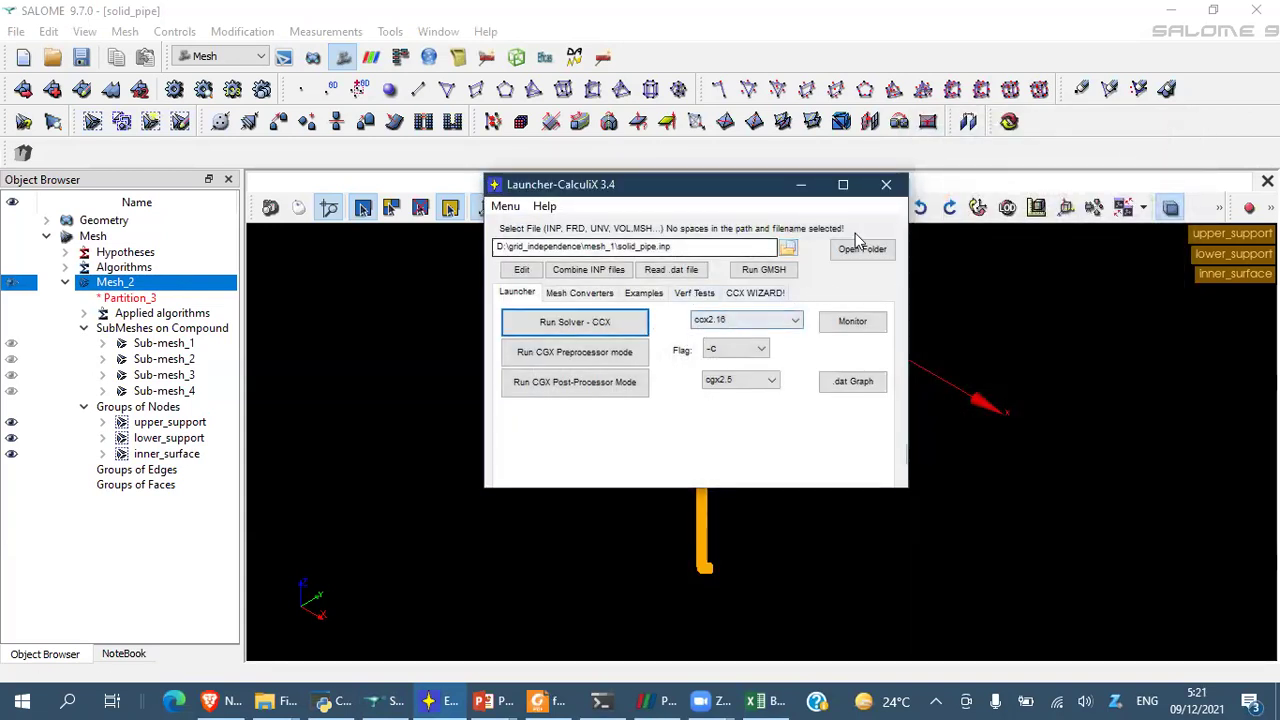
- Load solid_pipe_mesh_2.unv from the grid_independence\mesh_2 folder as the Launcher's working file
click(790, 248)
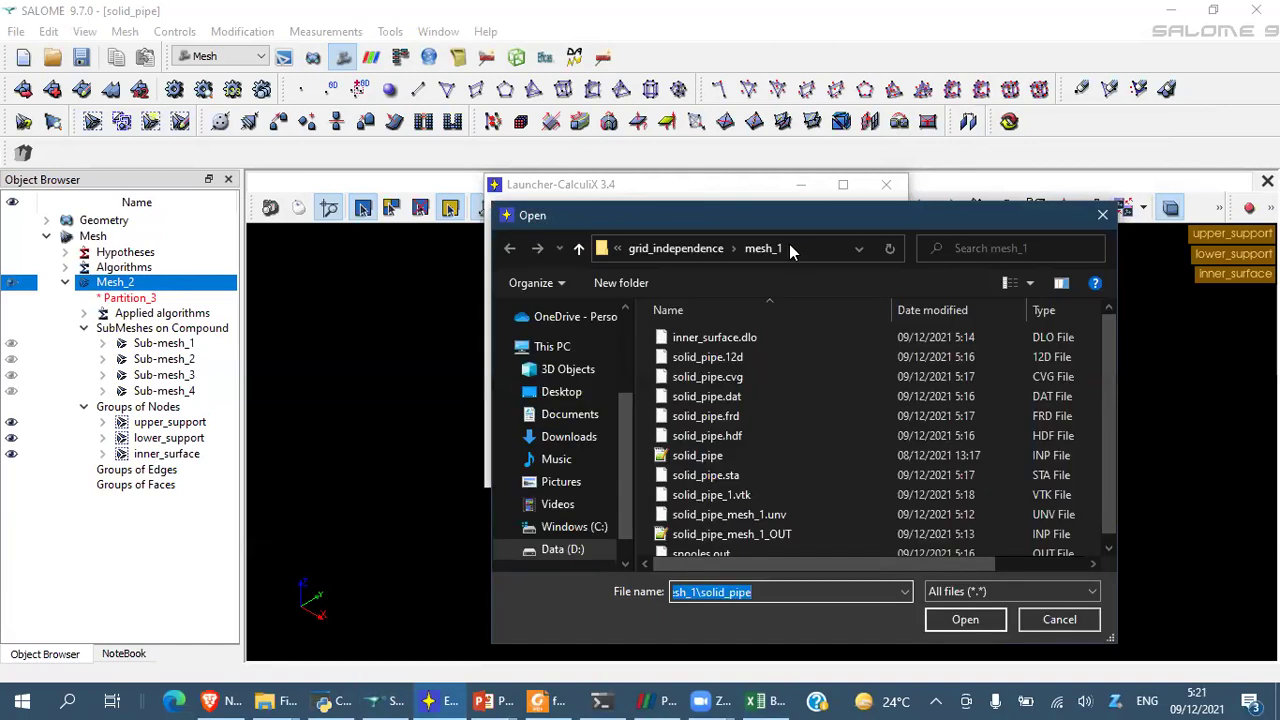
click(690, 248)
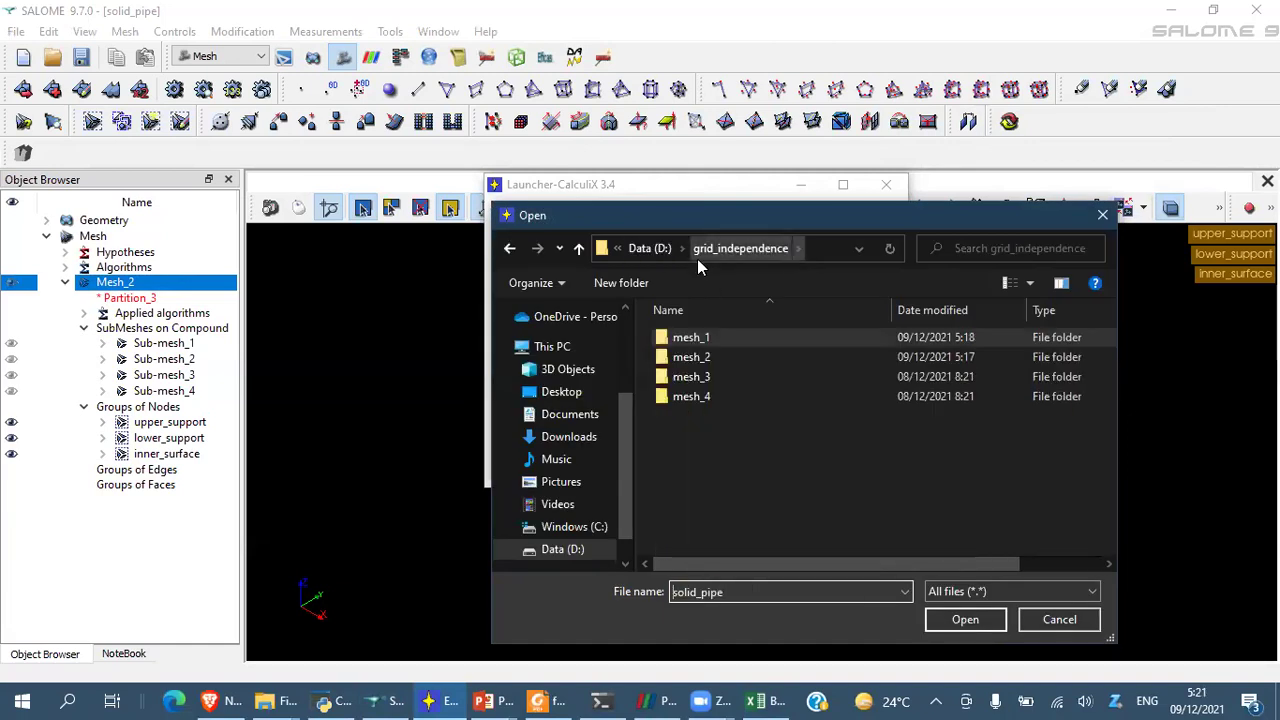
double_click(717, 352)
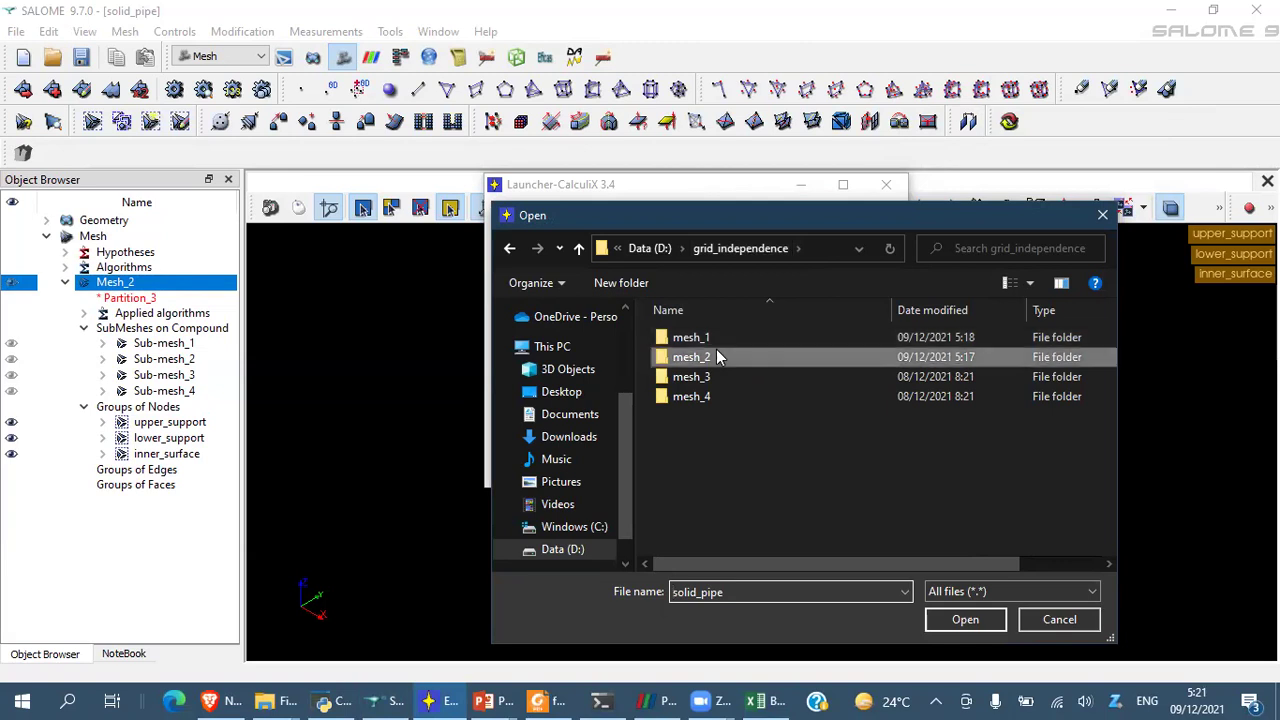
double_click(735, 376)
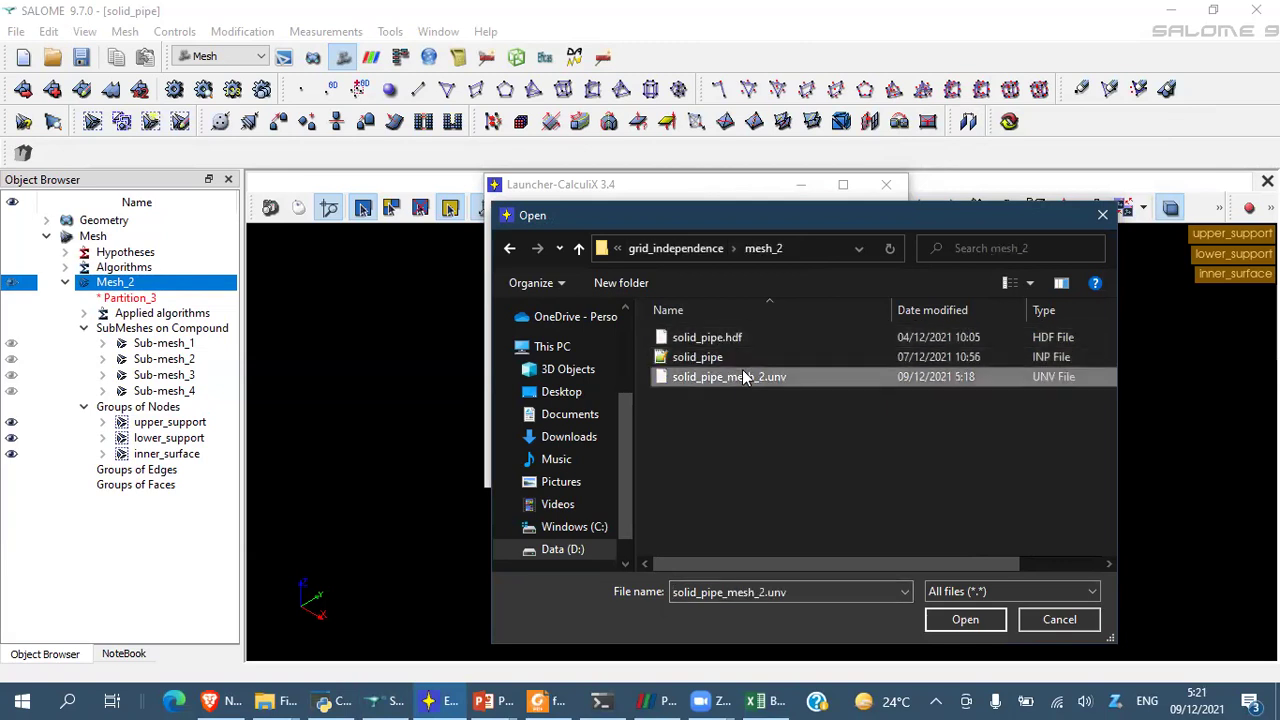
- Convert the mesh_2 UNV file to a CCX input file with the unical converter and close the console
click(673, 411)
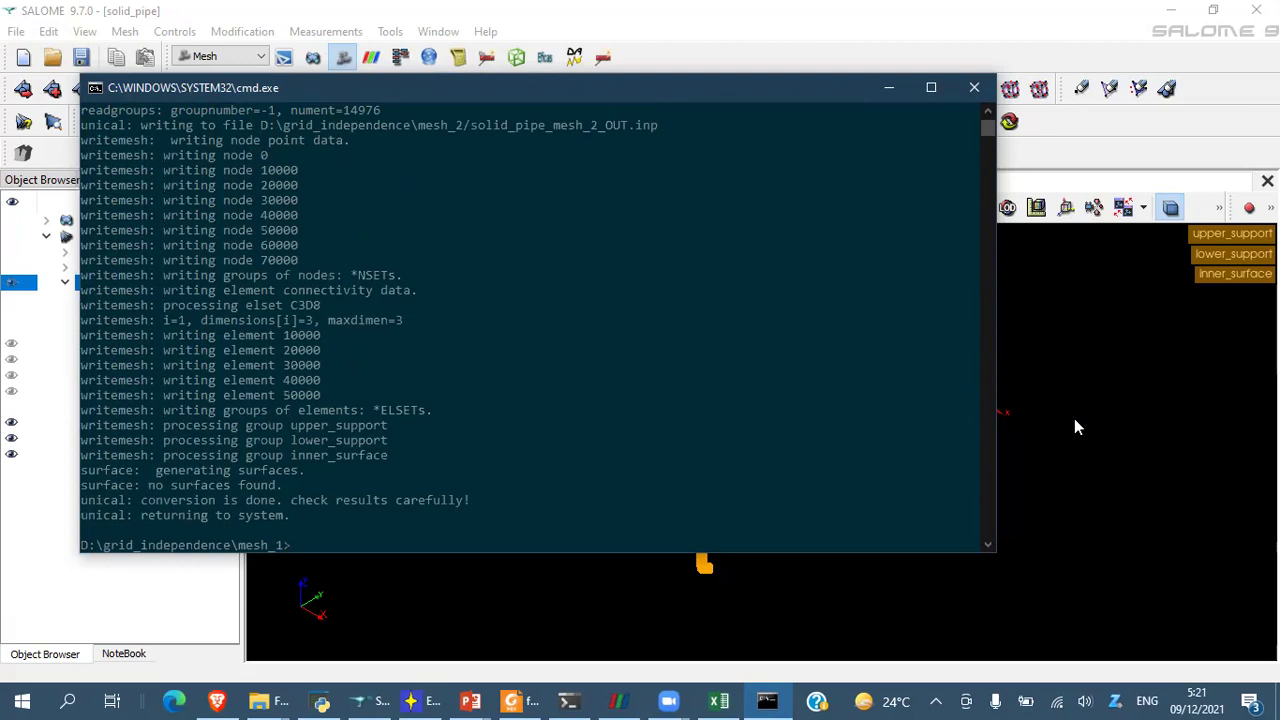
click(976, 90)
click(762, 356)
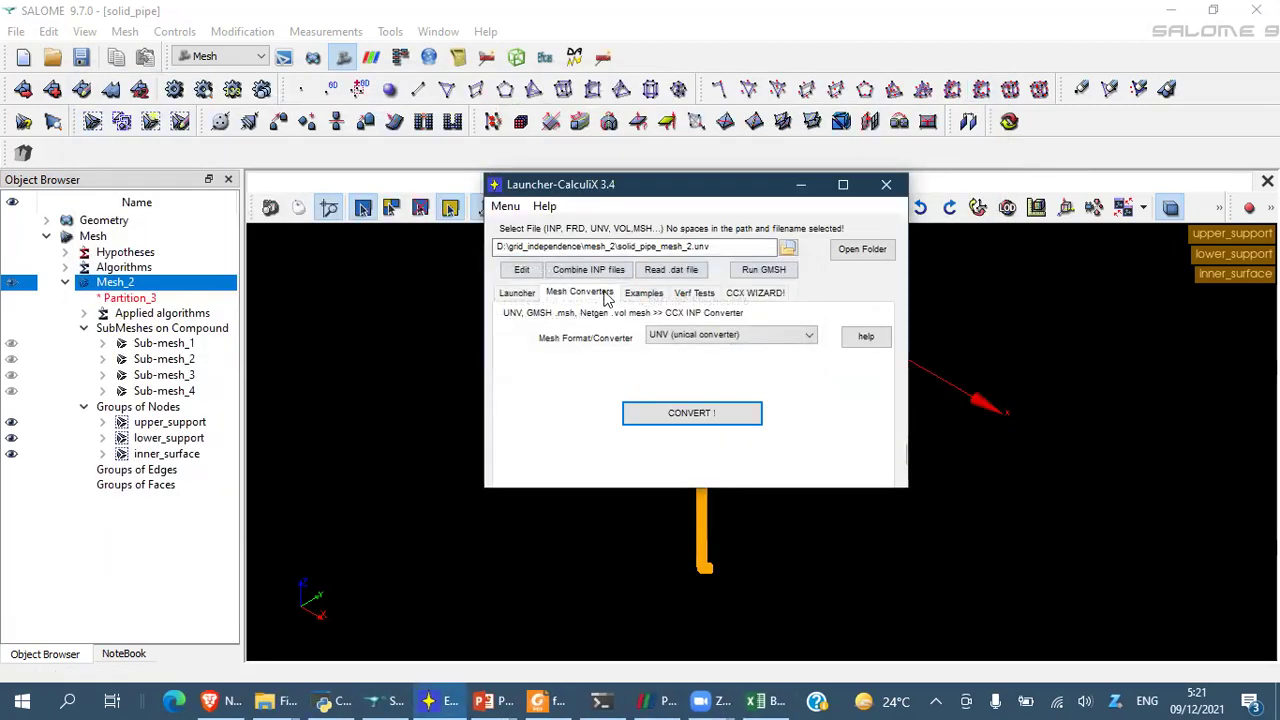
- Select the converted solid_pipe_mesh_2_OUT.inp file and open it in the CGX preprocessor
click(516, 293)
triple_click(770, 250)
click(789, 249)
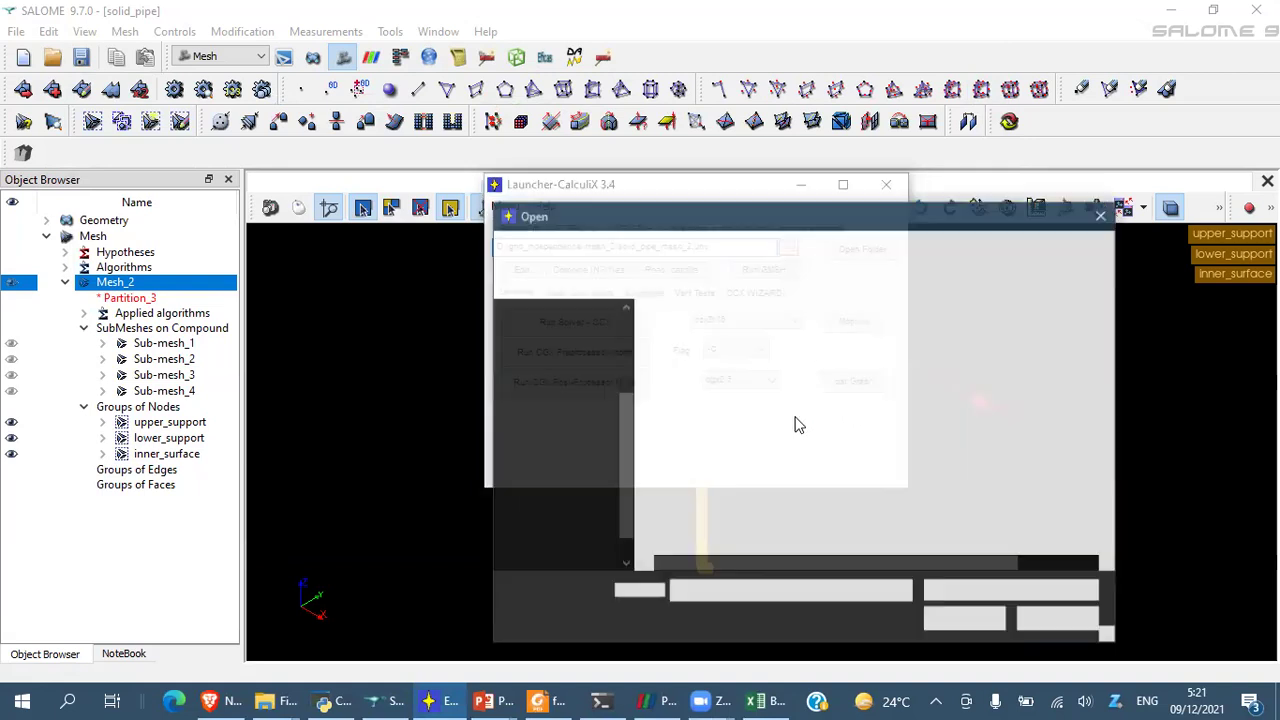
double_click(776, 396)
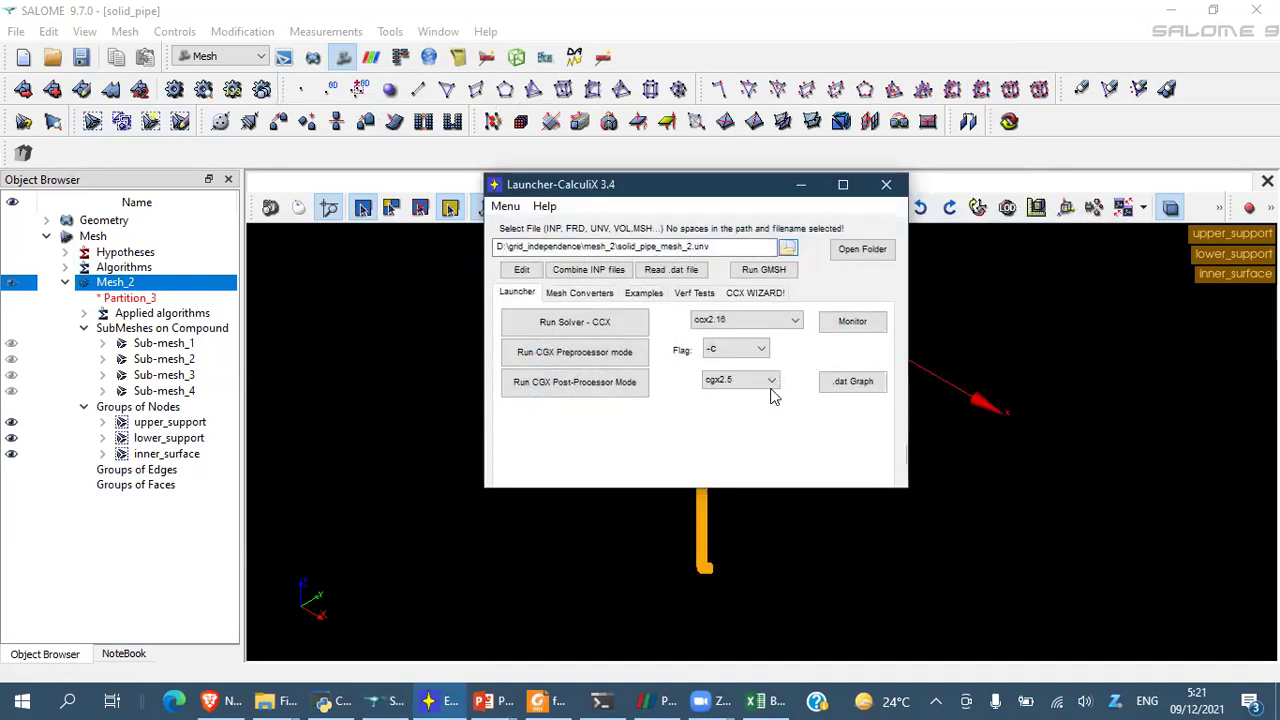
click(592, 357)
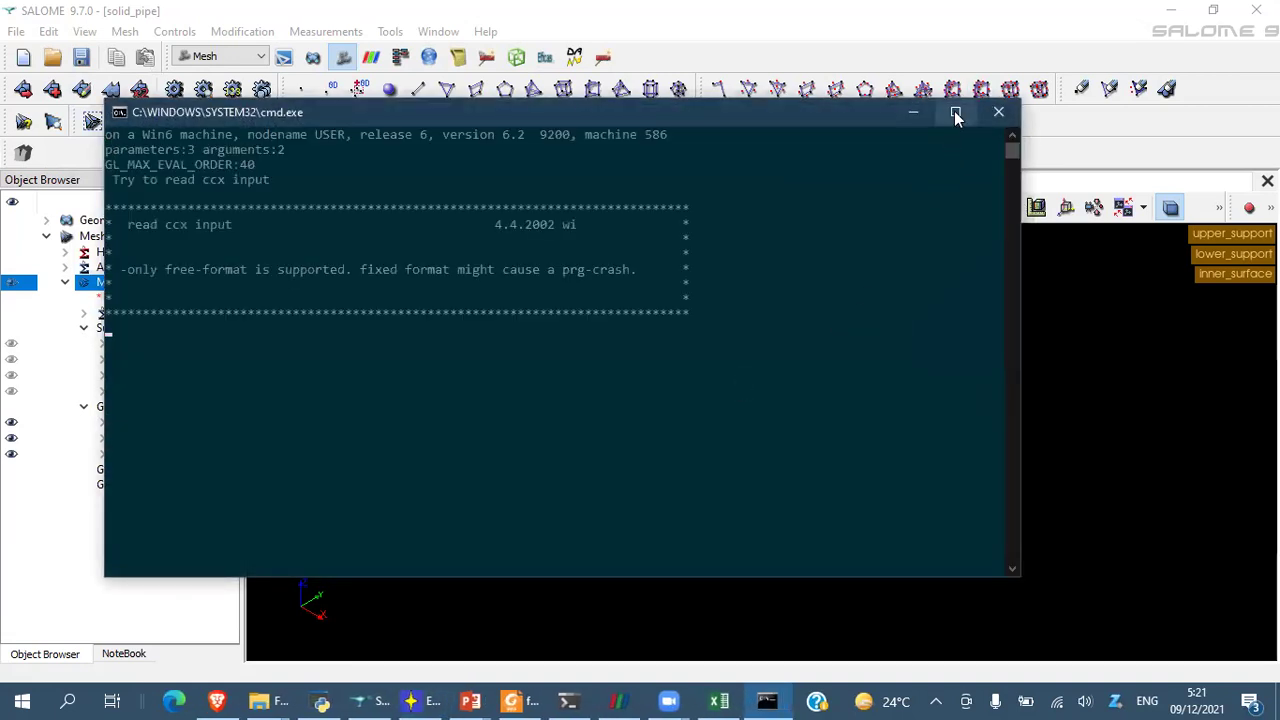
- Arrange the command console and the Calculix Graphix window side by side so the console output stays readable
drag(825, 115, 721, 64)
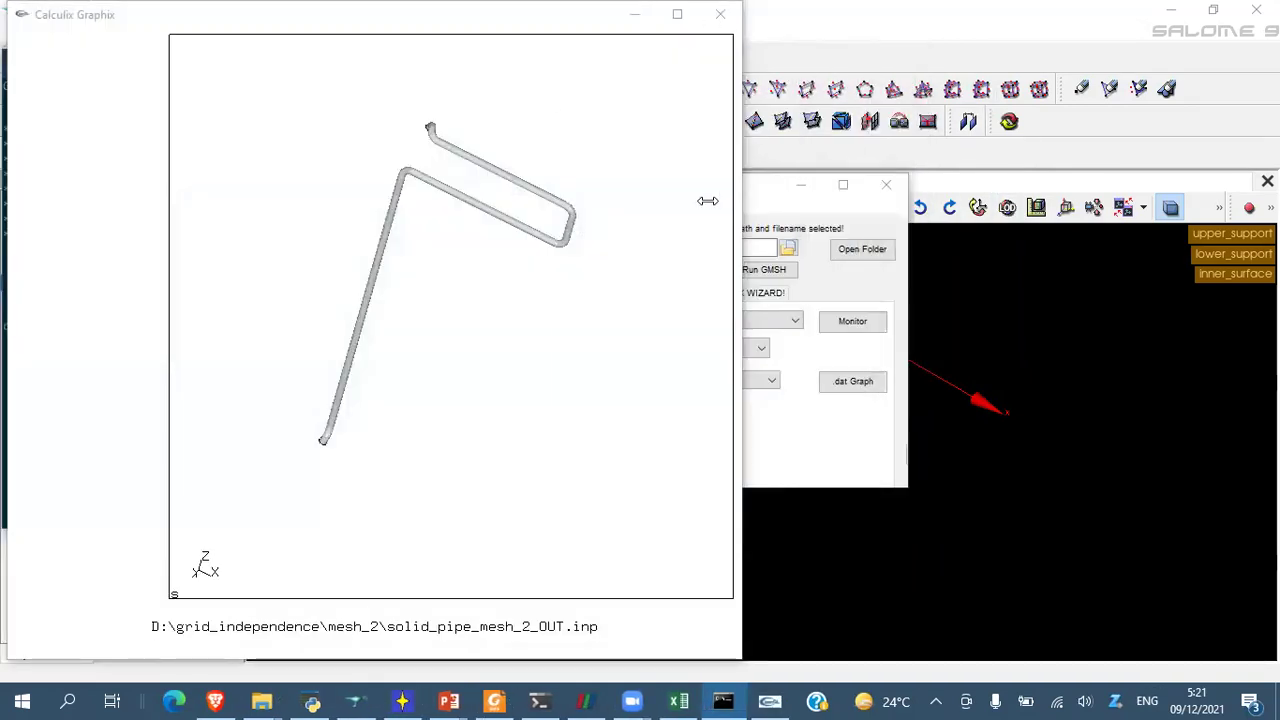
click(465, 47)
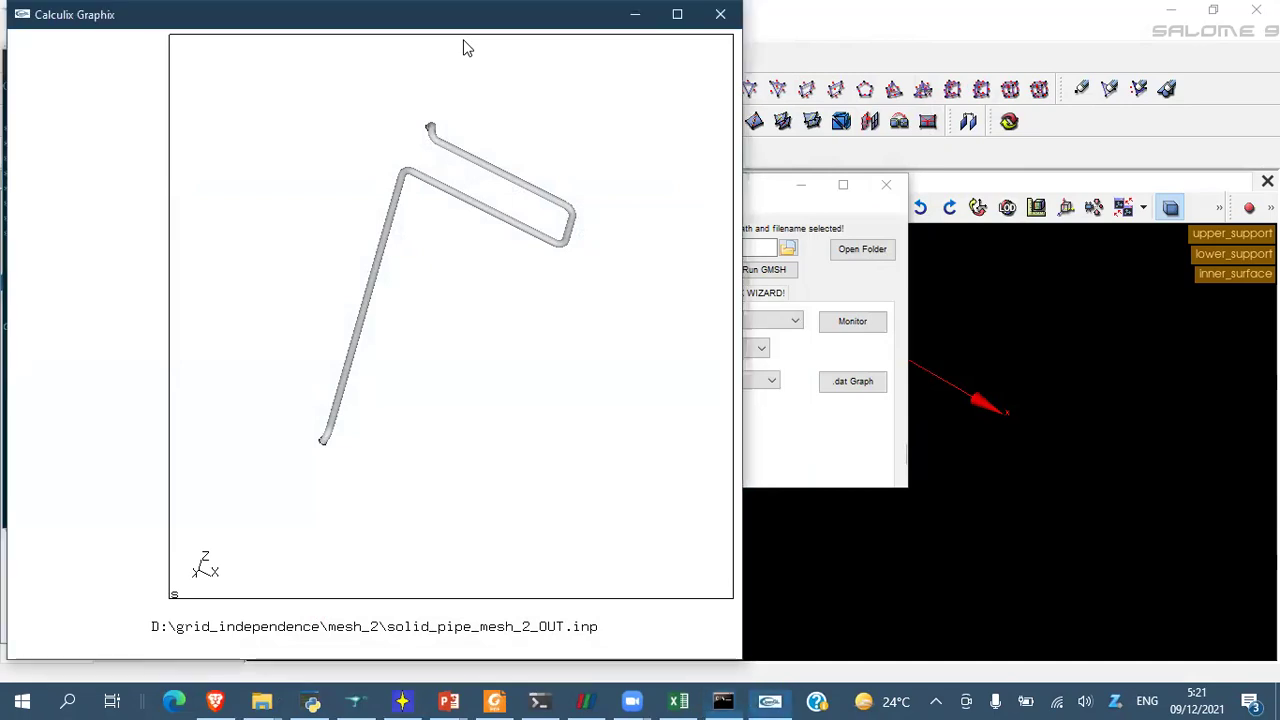
key(super+Up)
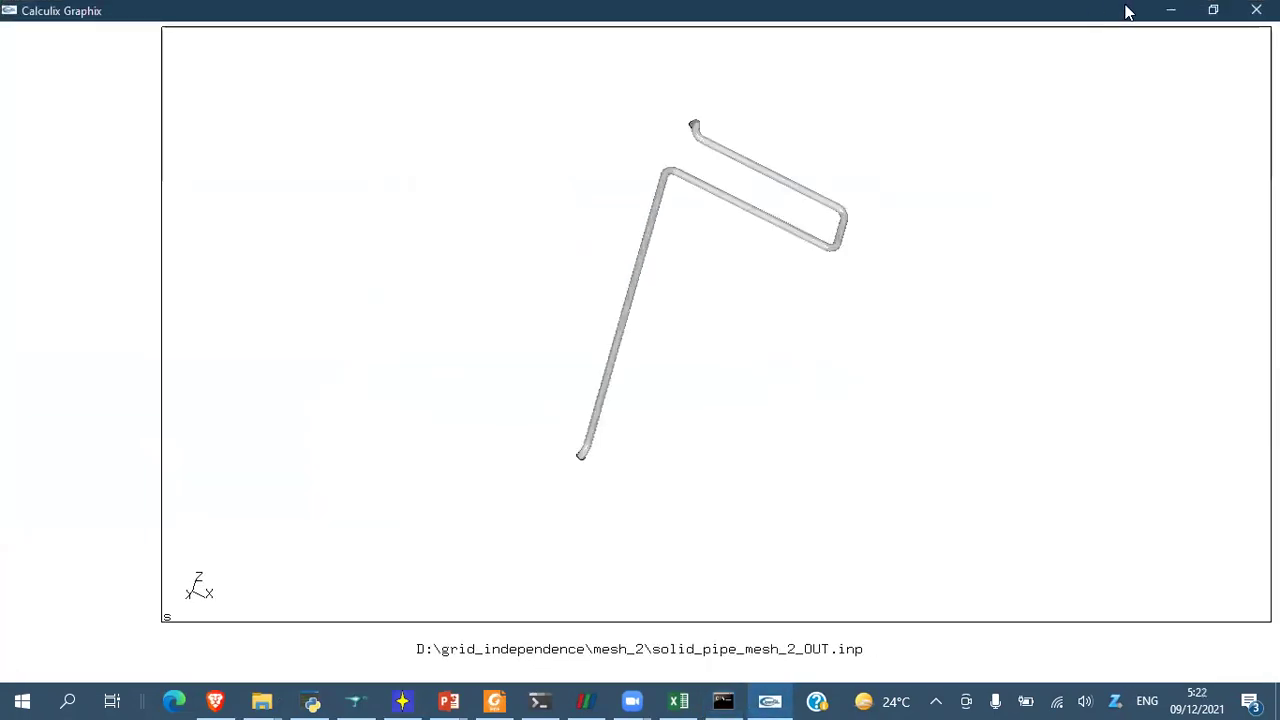
click(1206, 9)
drag(214, 28, 219, 27)
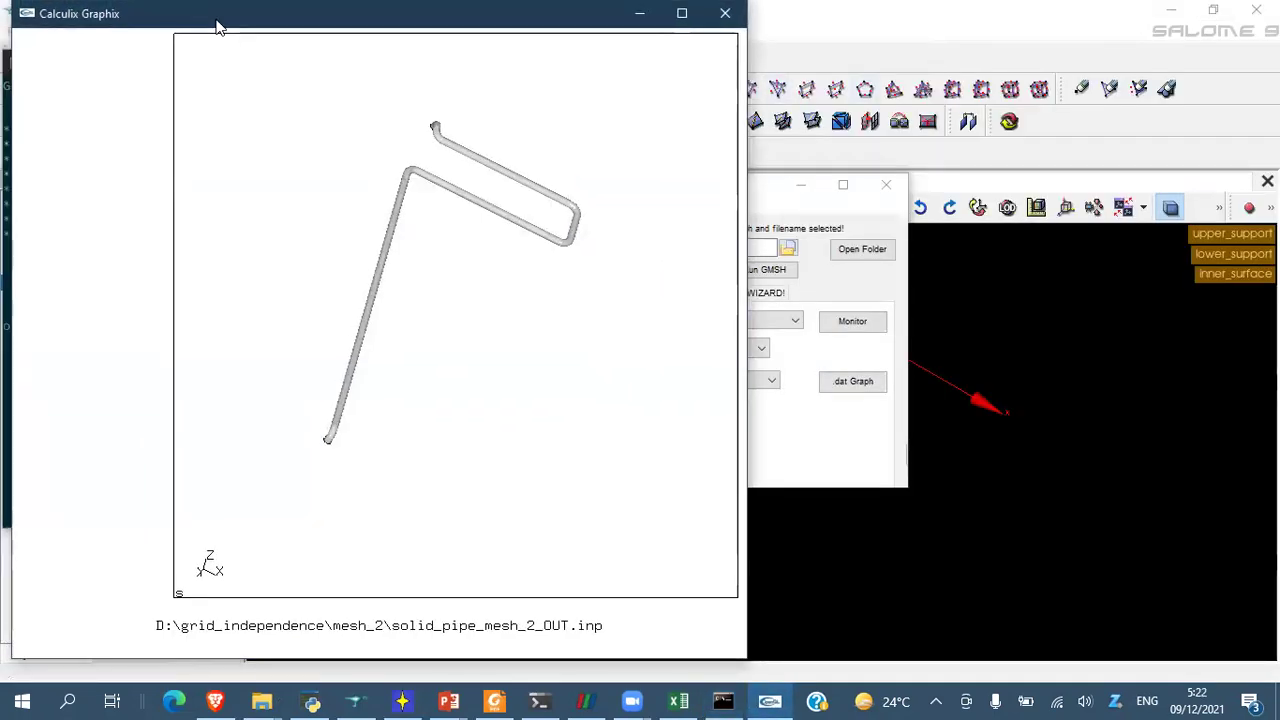
double_click(219, 27)
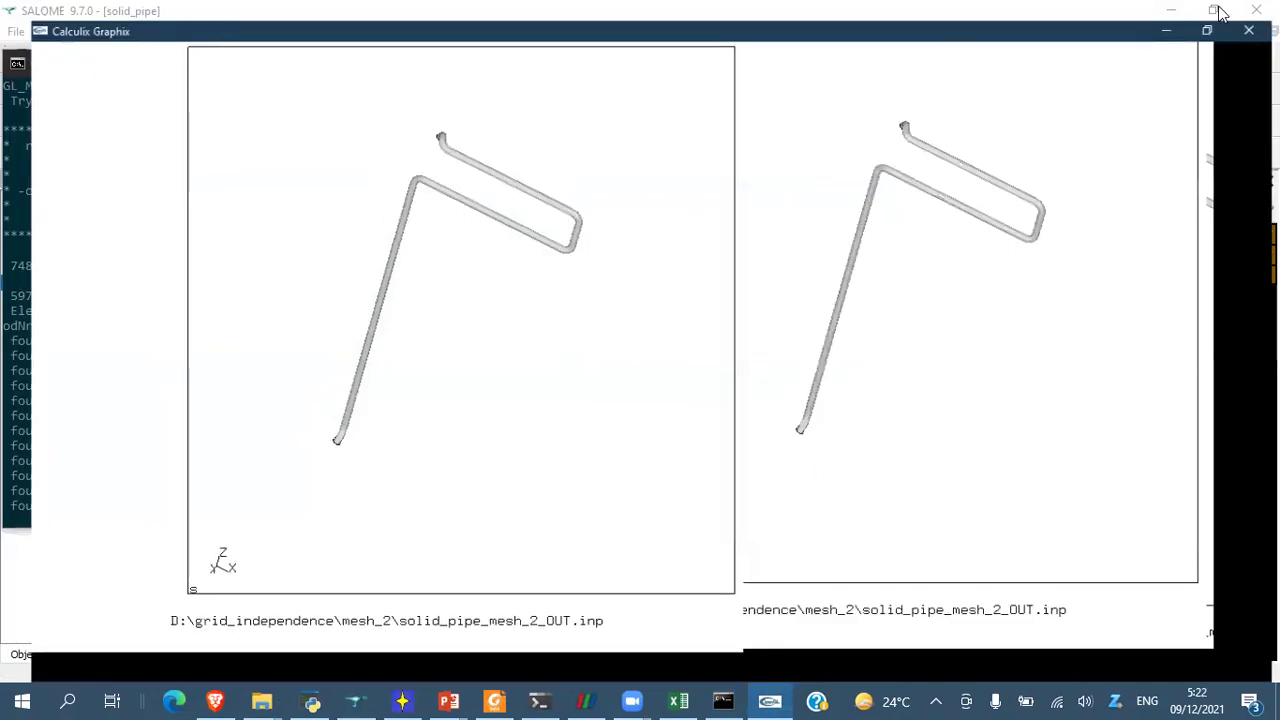
double_click(84, 30)
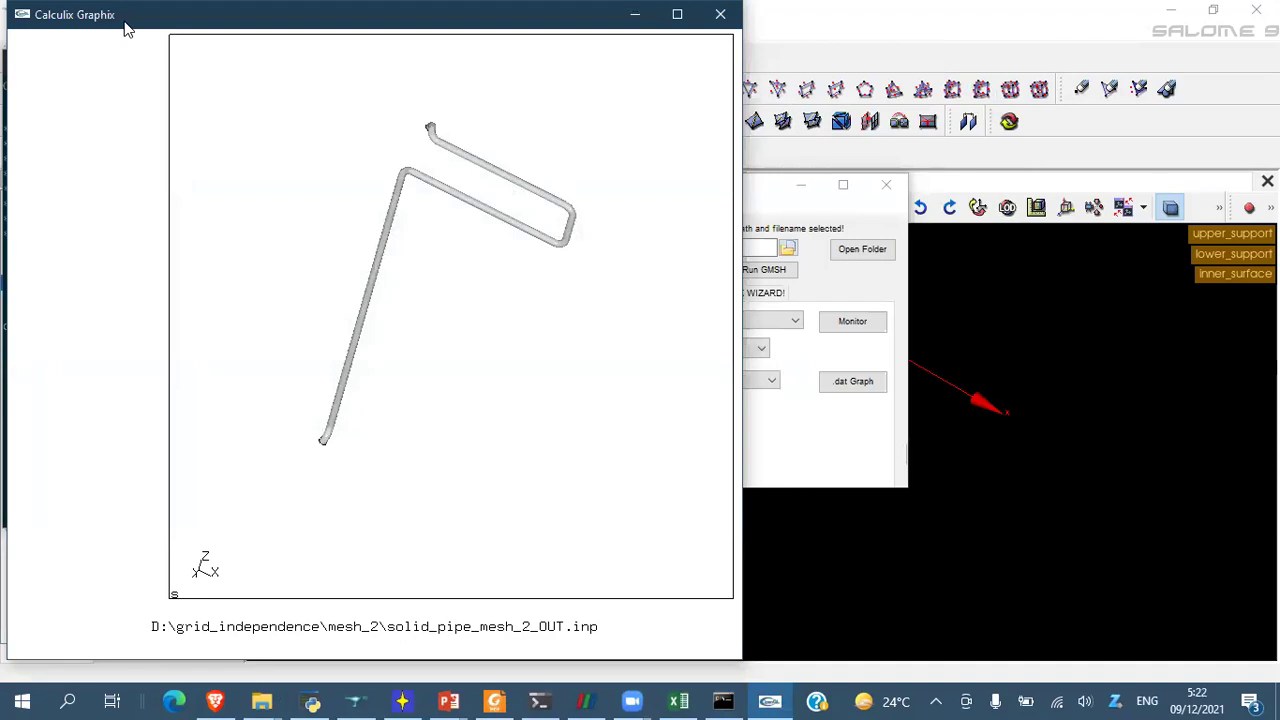
drag(126, 29, 511, 29)
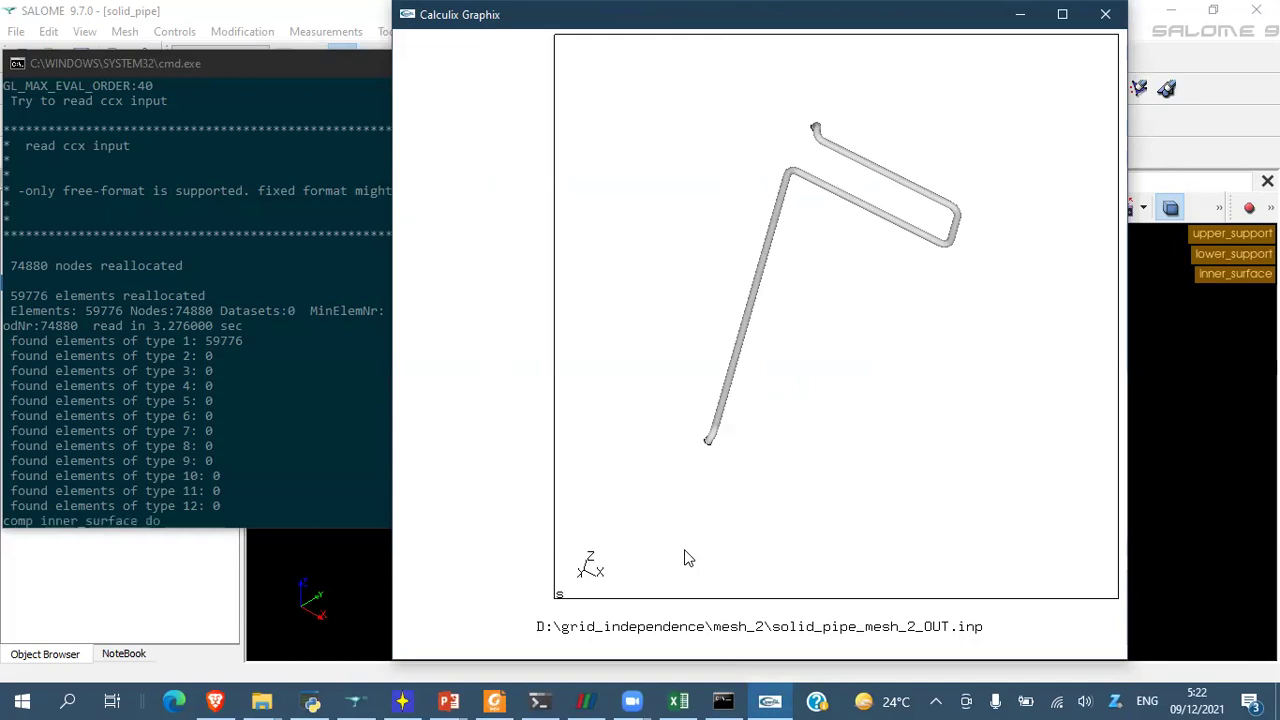
- Run comp inner_surface do, and export the pressure load with send inner_surface abq pres 8.15E+06
key(Return)
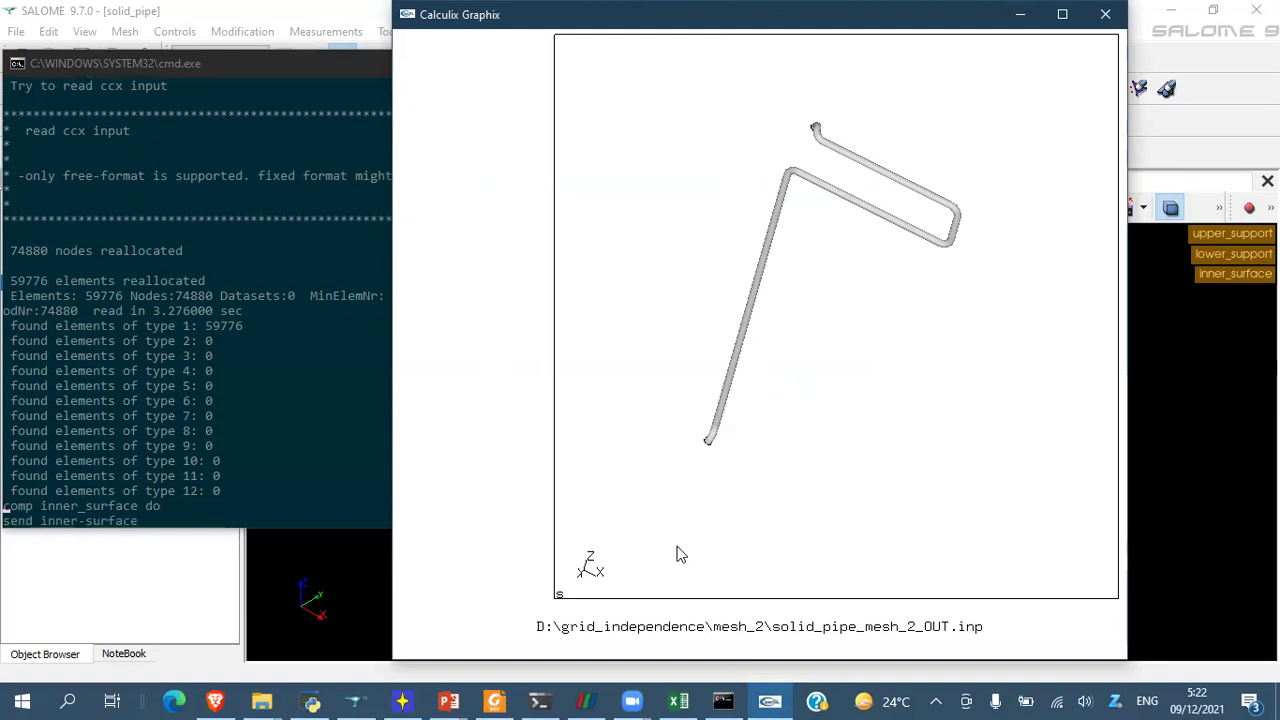
key(BackSpace)
key(BackSpace)
key(BackSpace)
key(BackSpace)
key(BackSpace)
key(BackSpace)
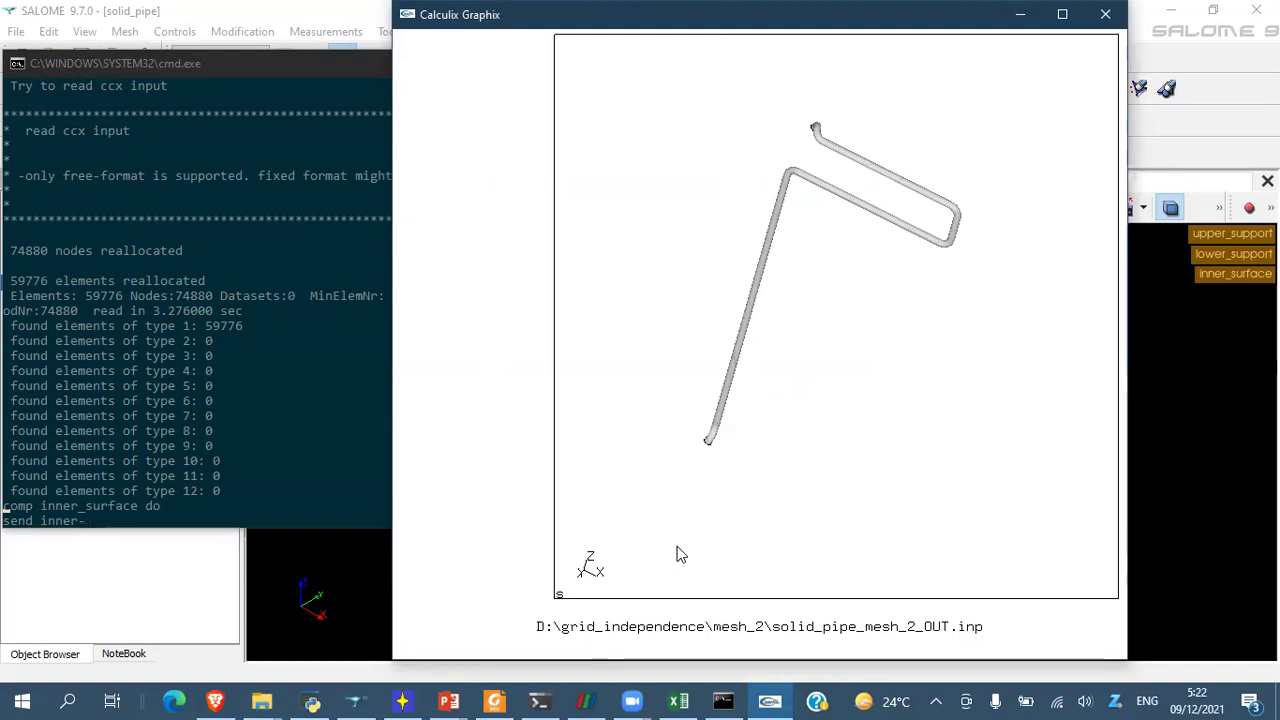
text(_surface abq pres 8.15E+06)
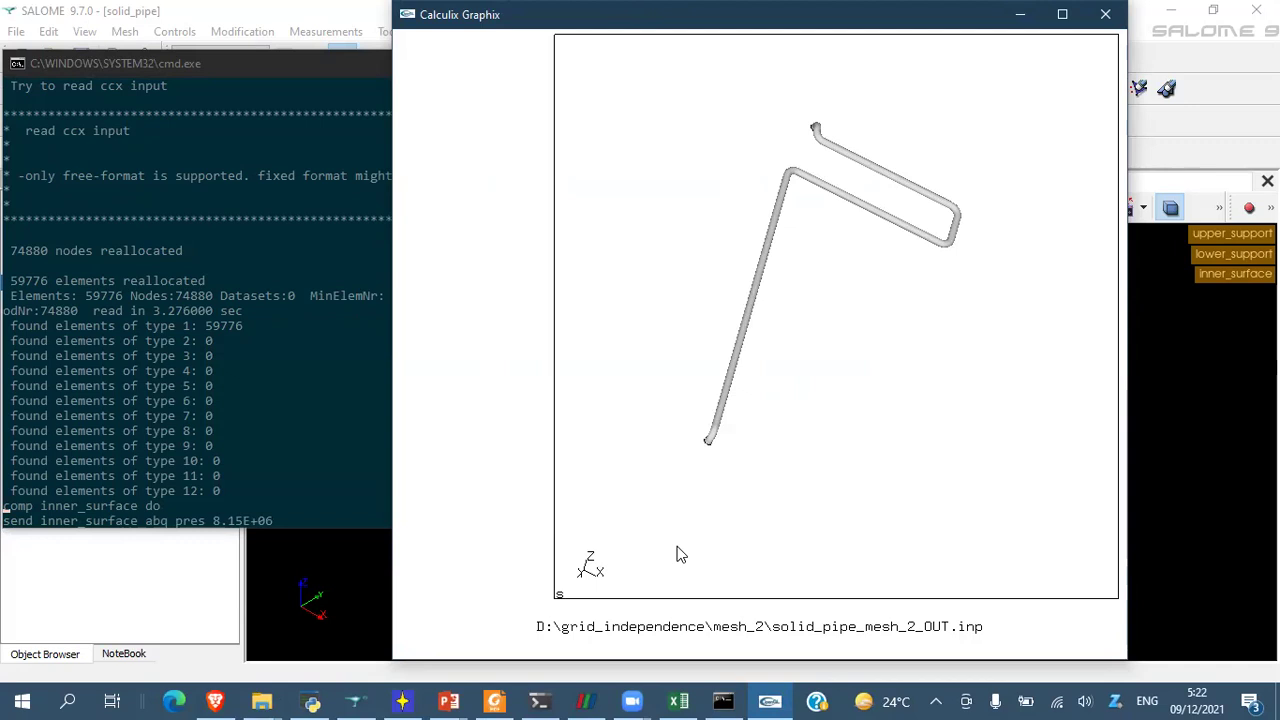
key(Return)
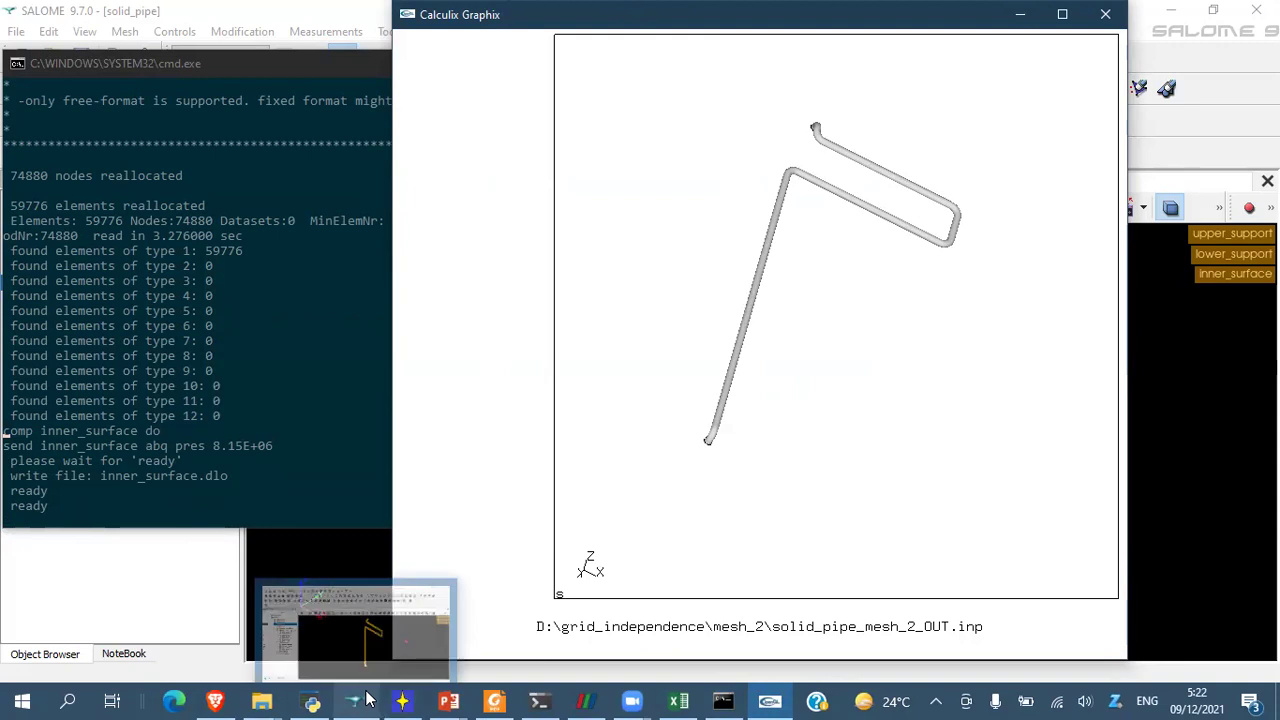
- Open solid_pipe_mesh_2_OUT.inp and the mesh_2 folder's solid_pipe.inp from the Launcher for editing in the Inp Editor
click(401, 700)
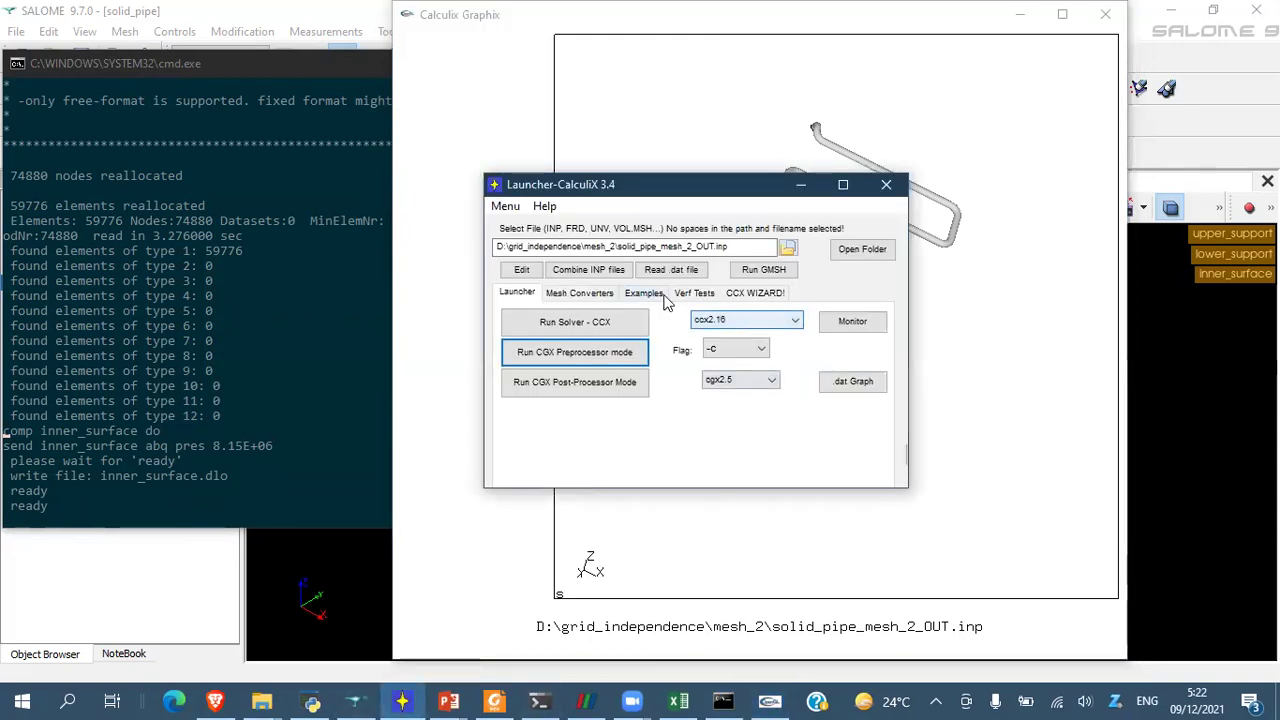
click(520, 272)
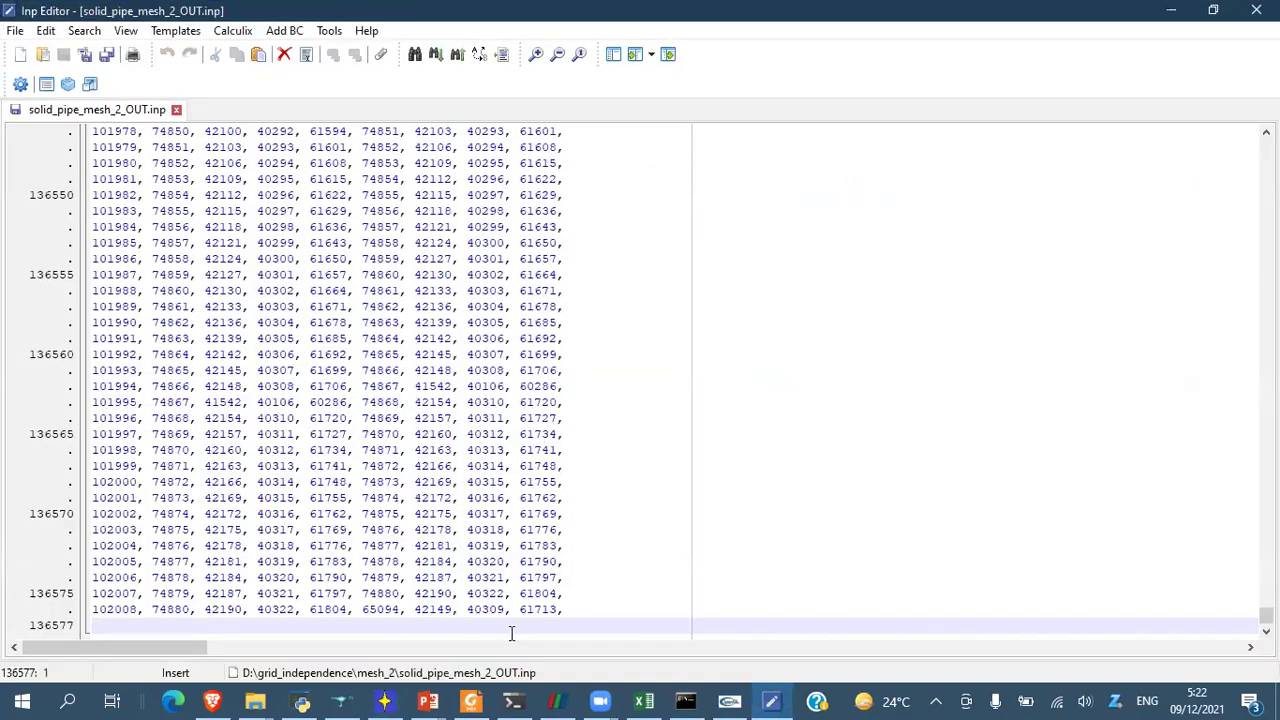
click(387, 700)
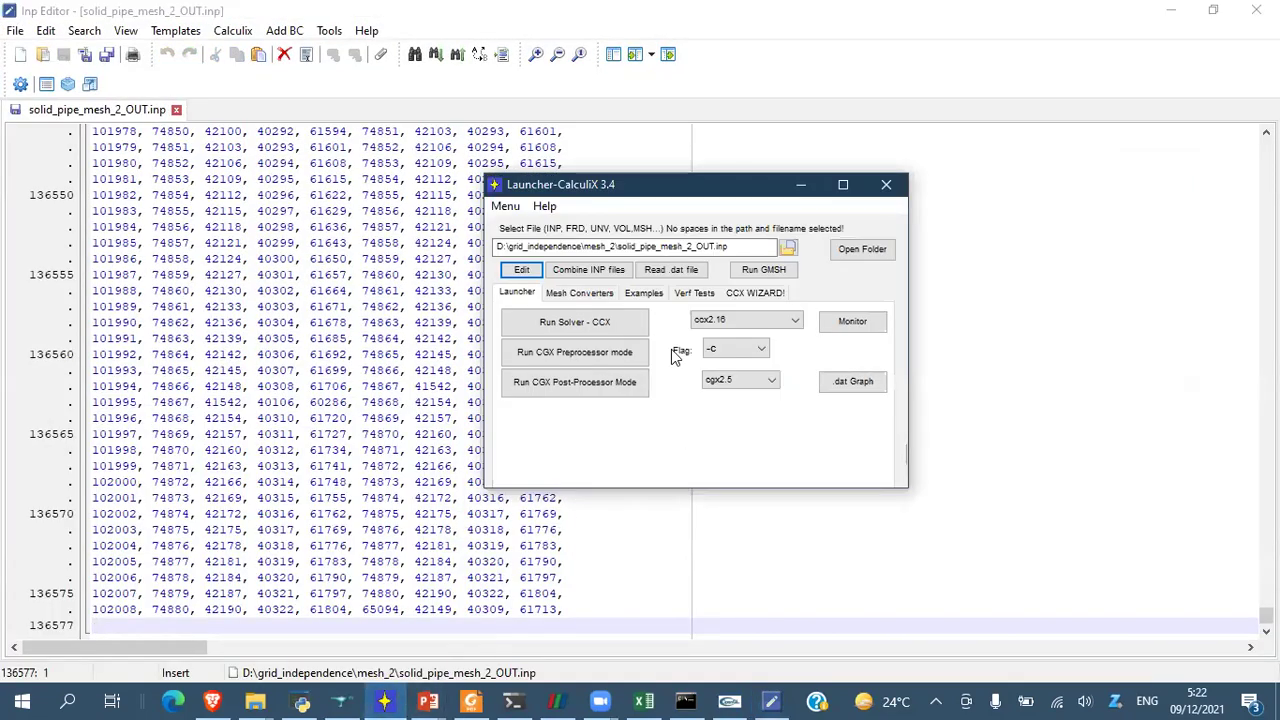
click(782, 252)
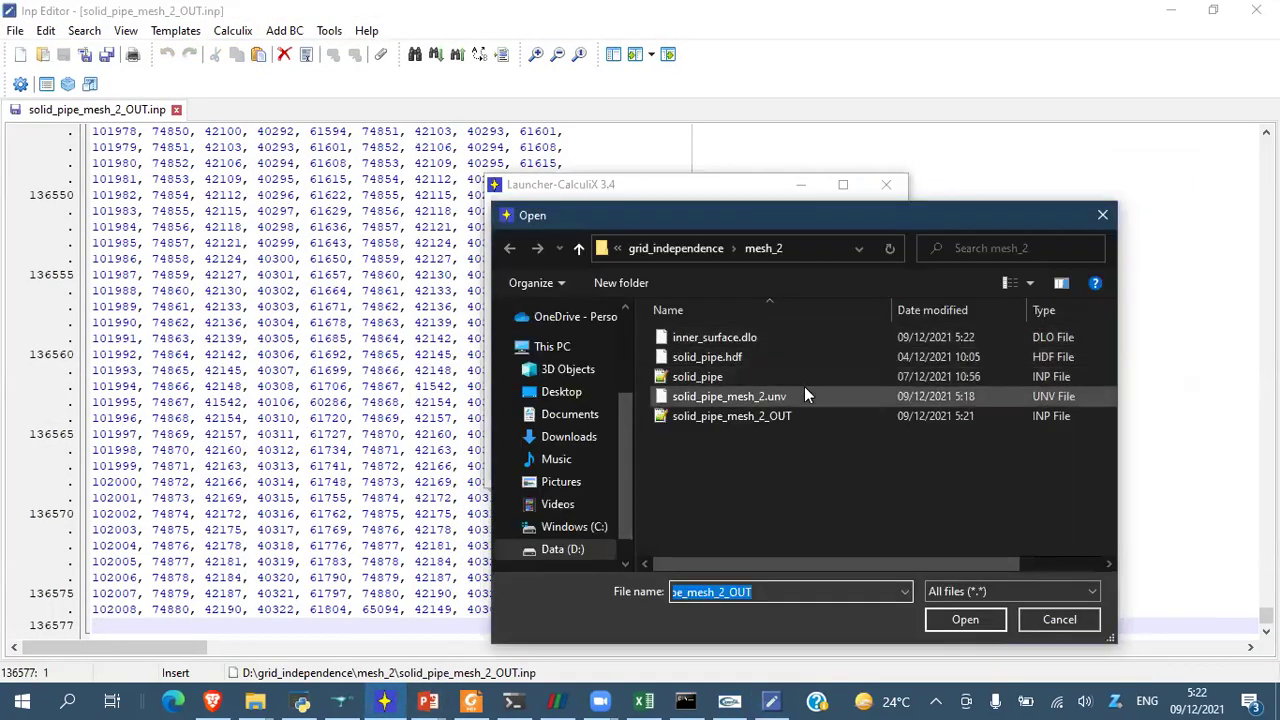
click(720, 375)
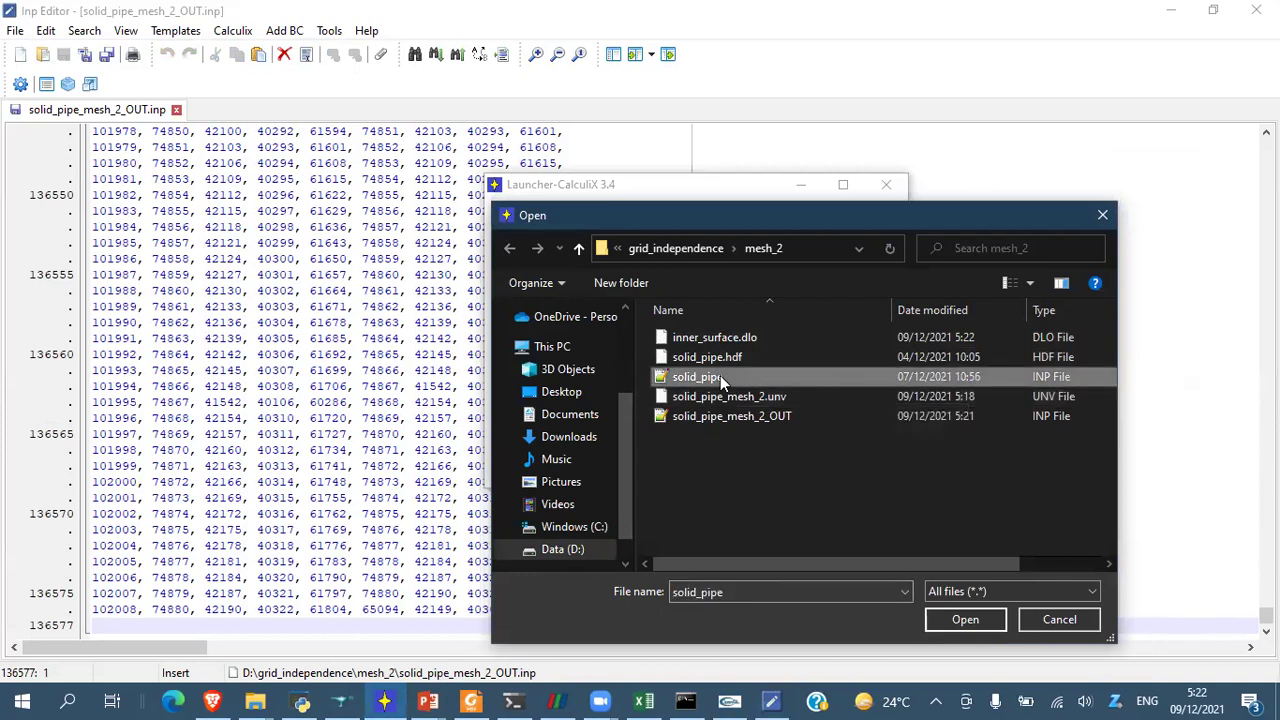
double_click(720, 375)
click(525, 270)
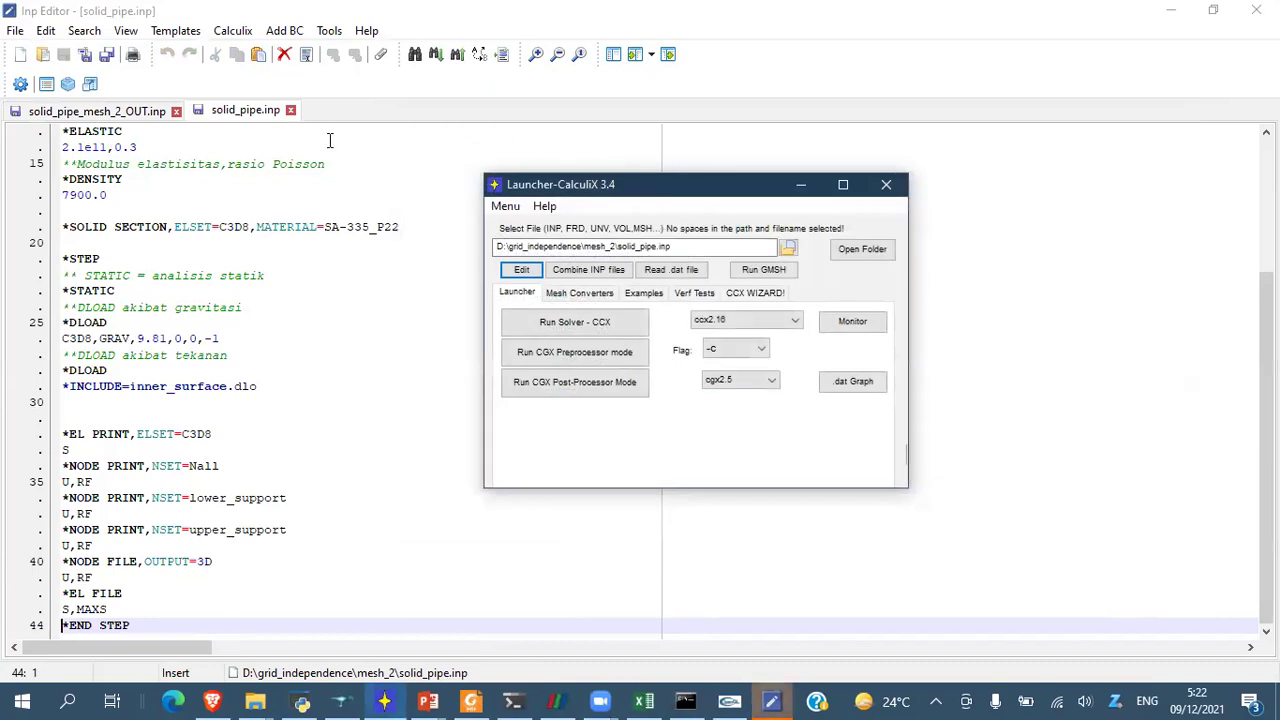
- Review the mesh include line, boundary conditions, material, loads and output requests in solid_pipe.inp
scroll(330, 140, up, 4)
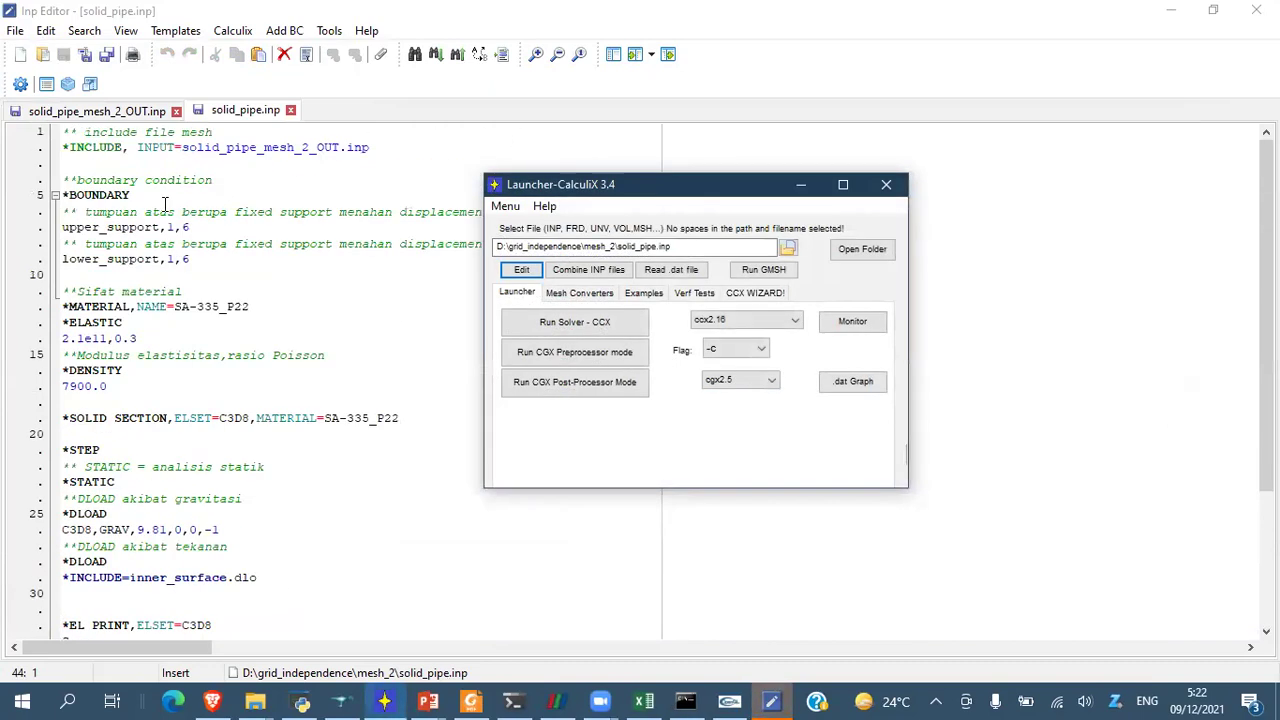
click(309, 147)
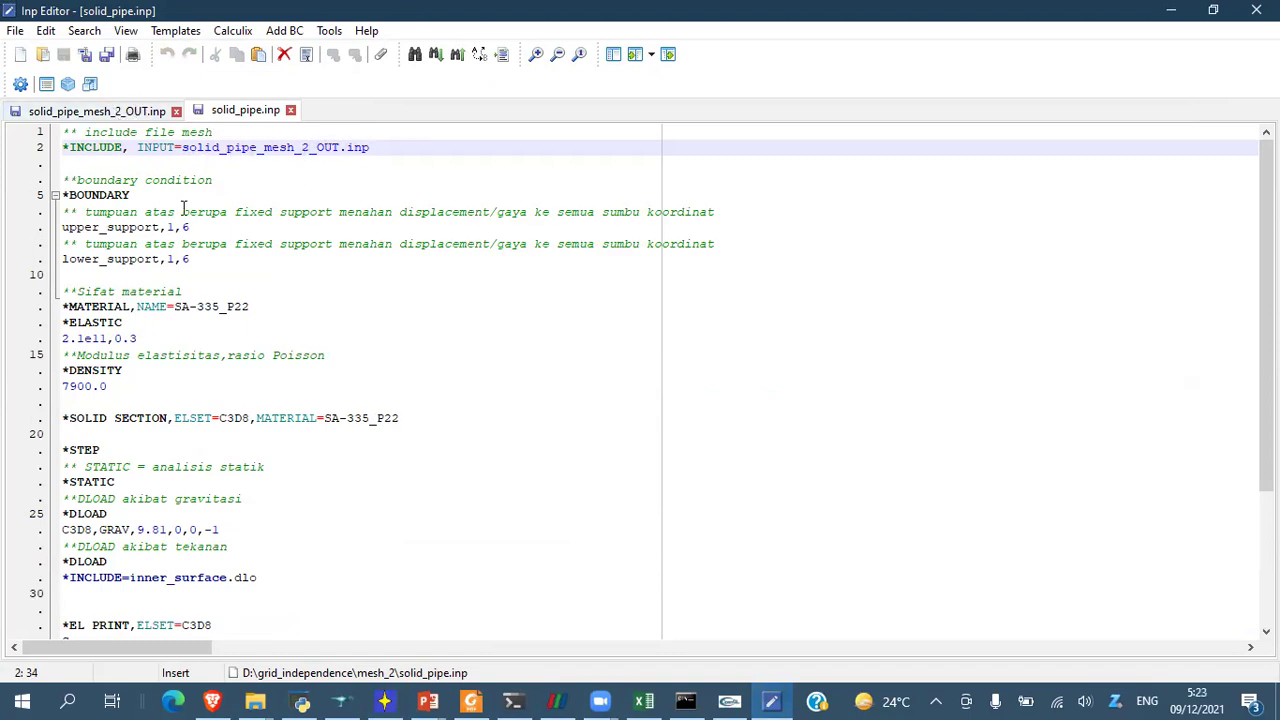
scroll(264, 326, down, 4)
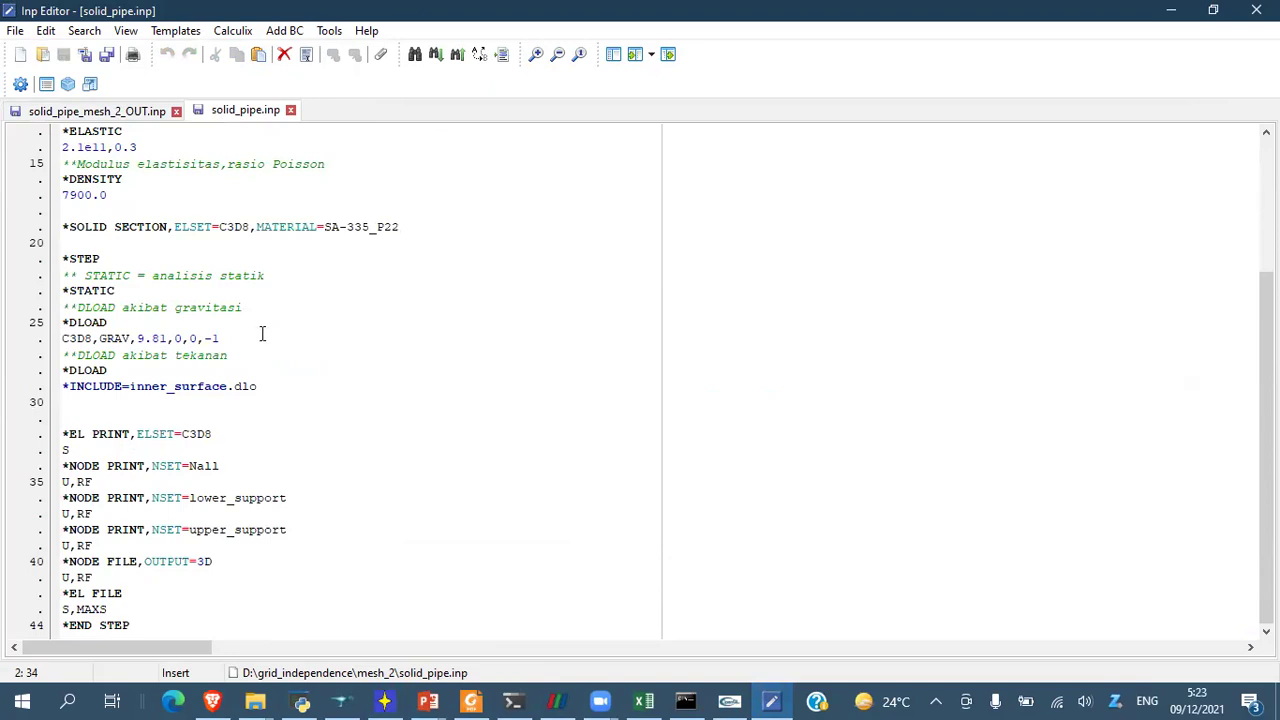
- Collapse the node, node set and element blocks of solid_pipe_mesh_2_OUT.inp to check their names against solid_pipe.inp, and return to the Launcher
click(72, 111)
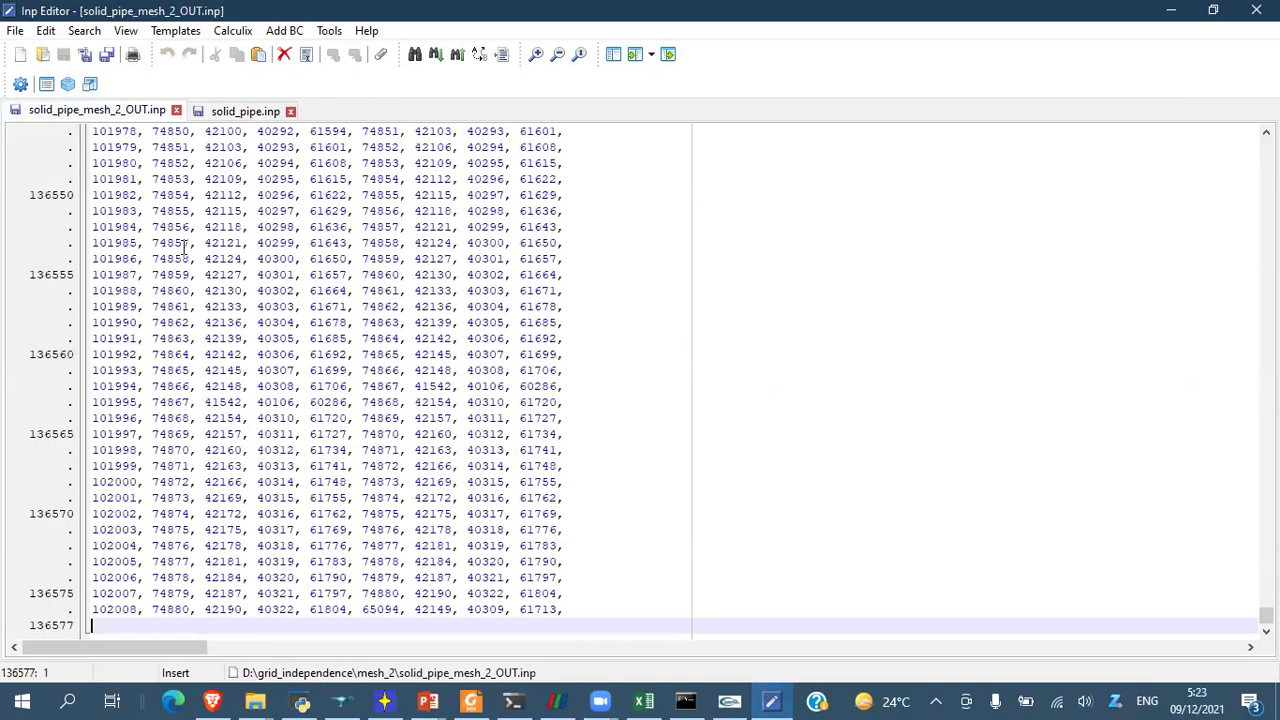
drag(1266, 616, 1264, 138)
click(85, 131)
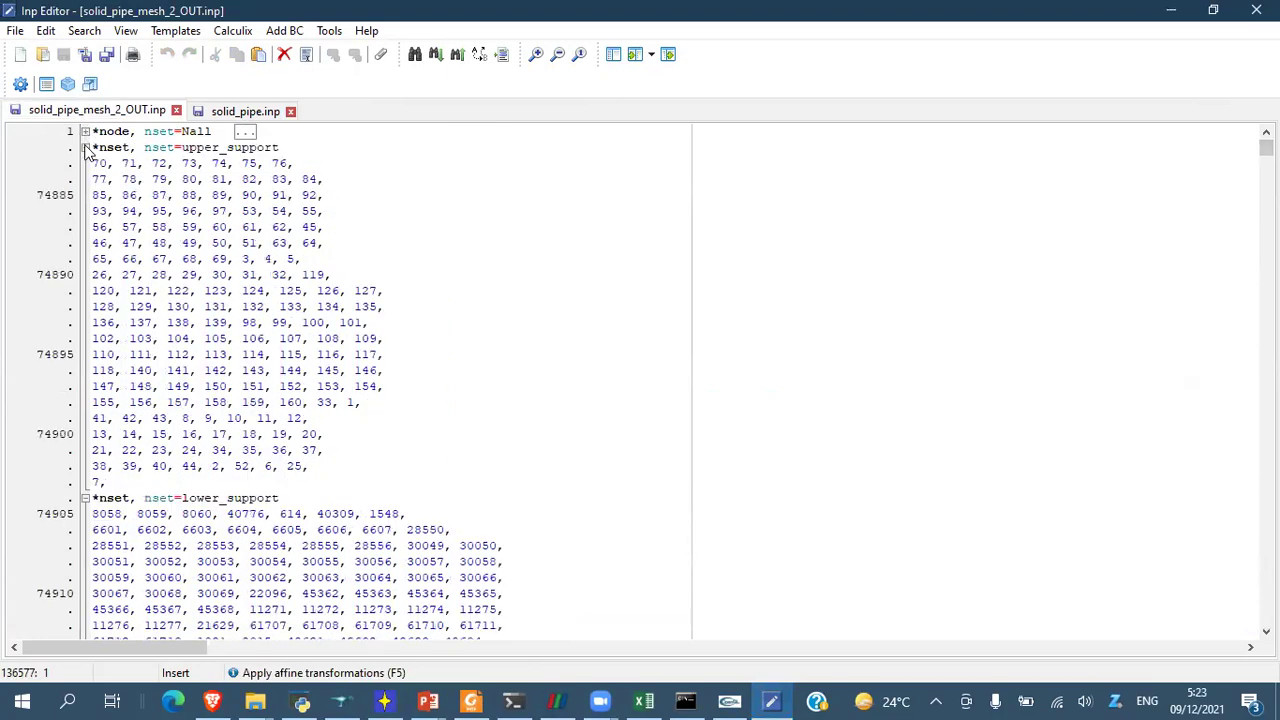
click(85, 147)
click(85, 163)
click(85, 179)
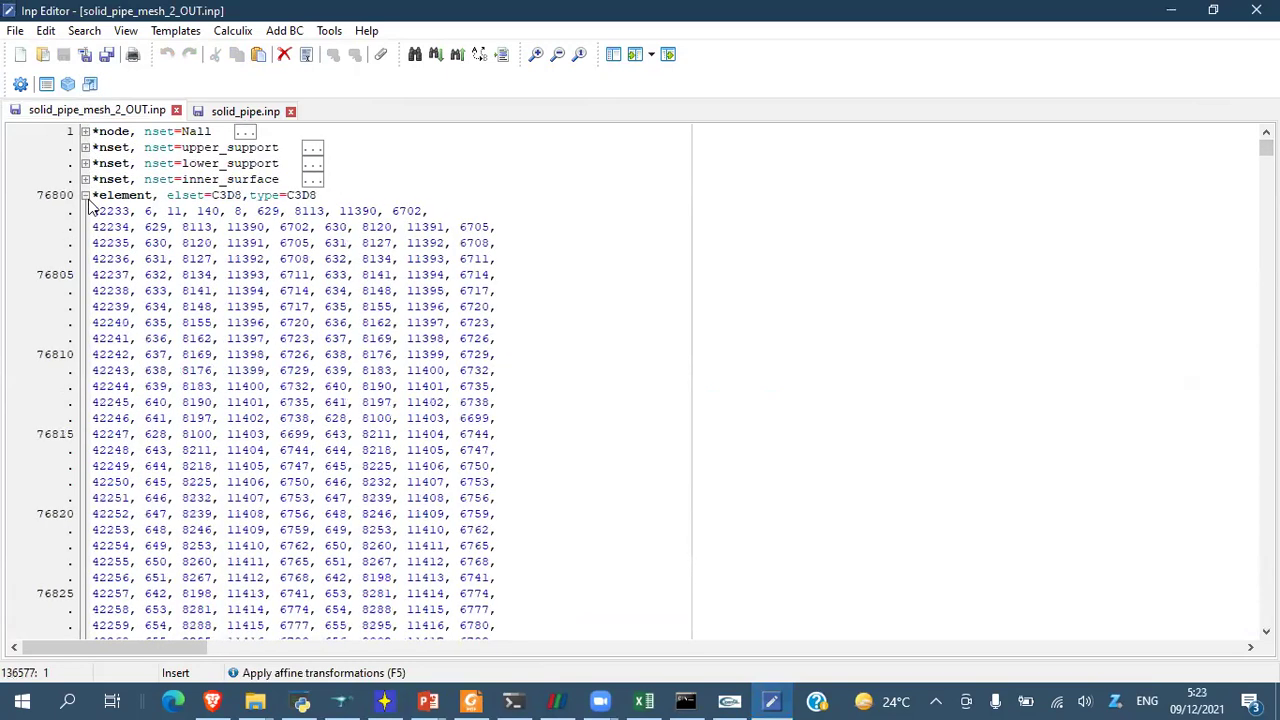
click(86, 195)
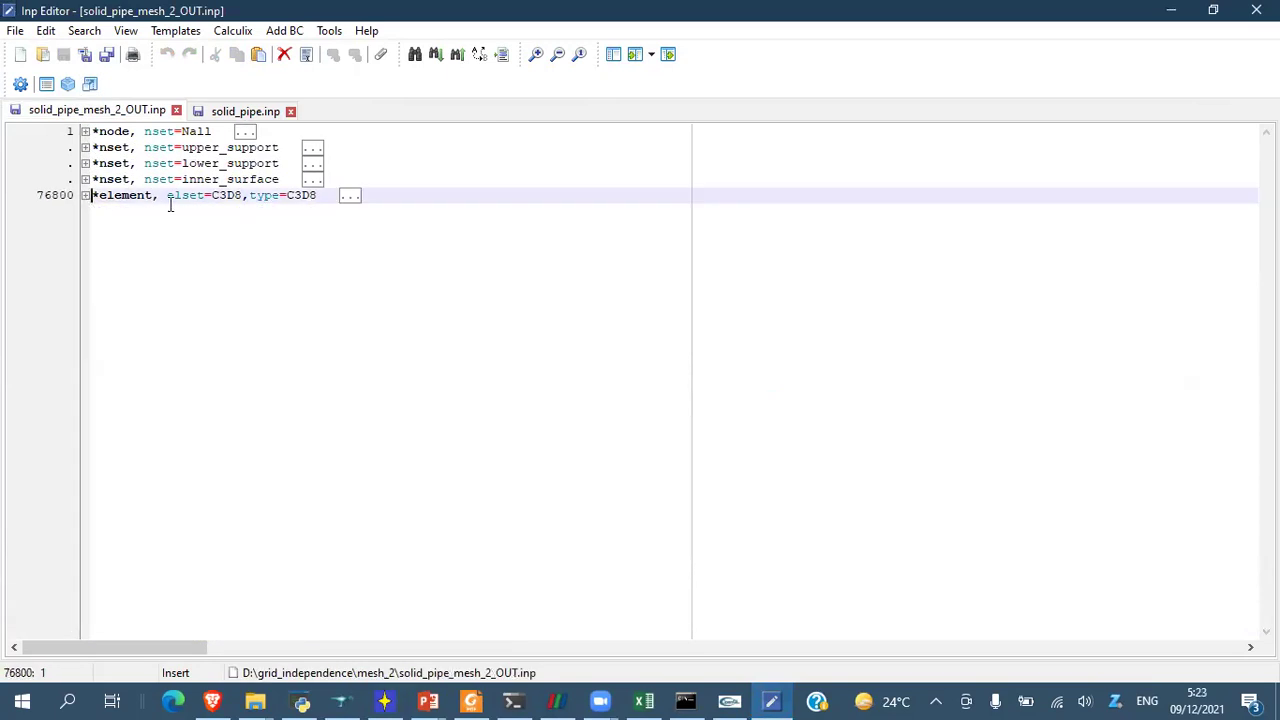
click(206, 112)
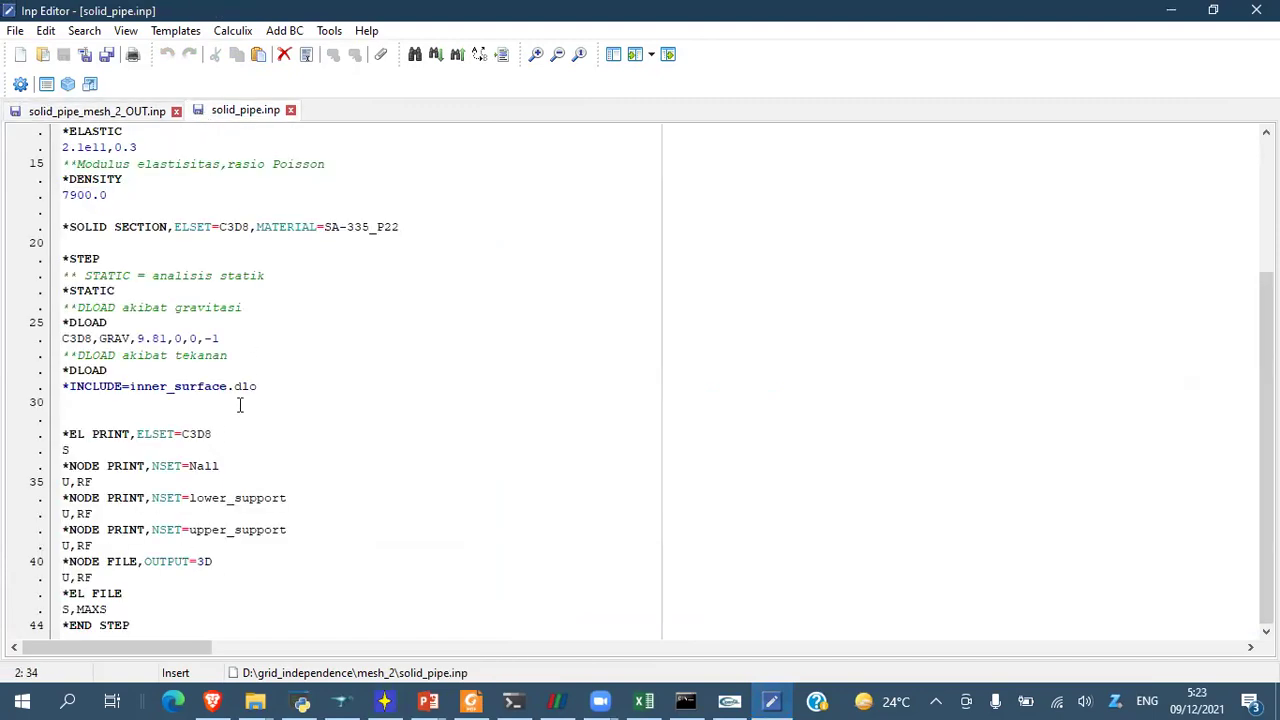
click(388, 700)
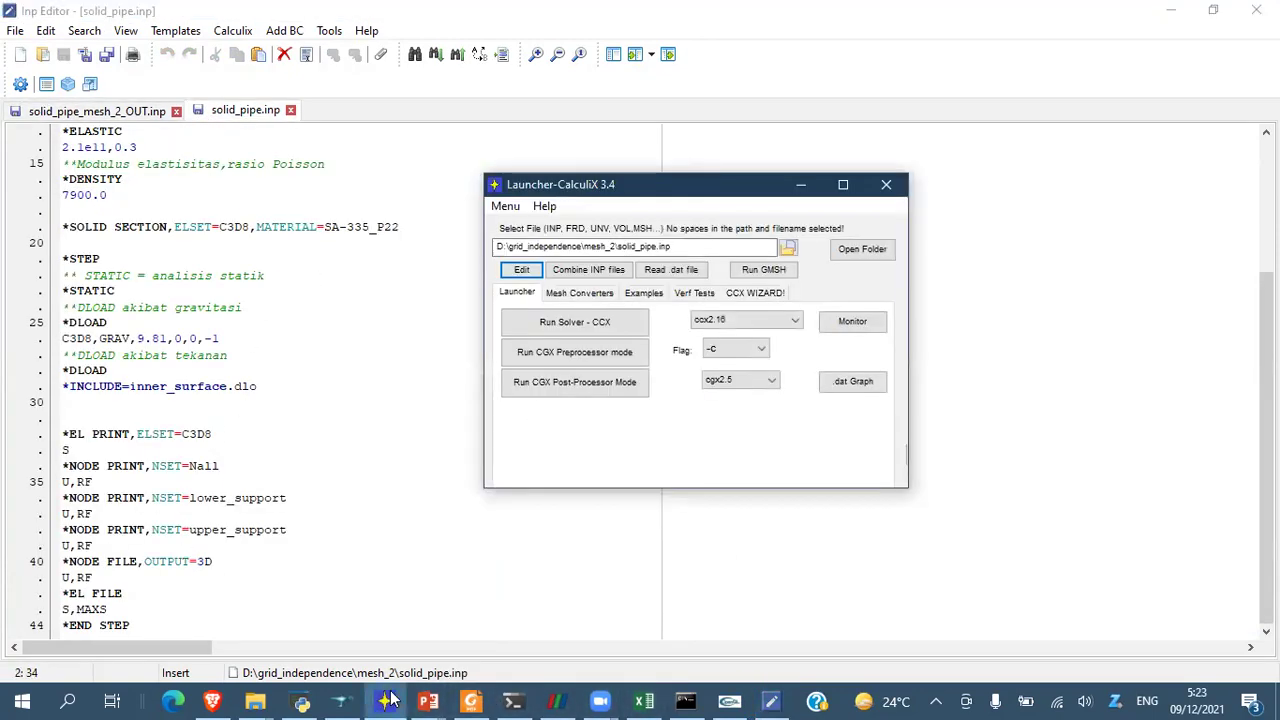
- Run the CCX solver on mesh_2's solid_pipe.inp and close its console after the job finishes
click(622, 325)
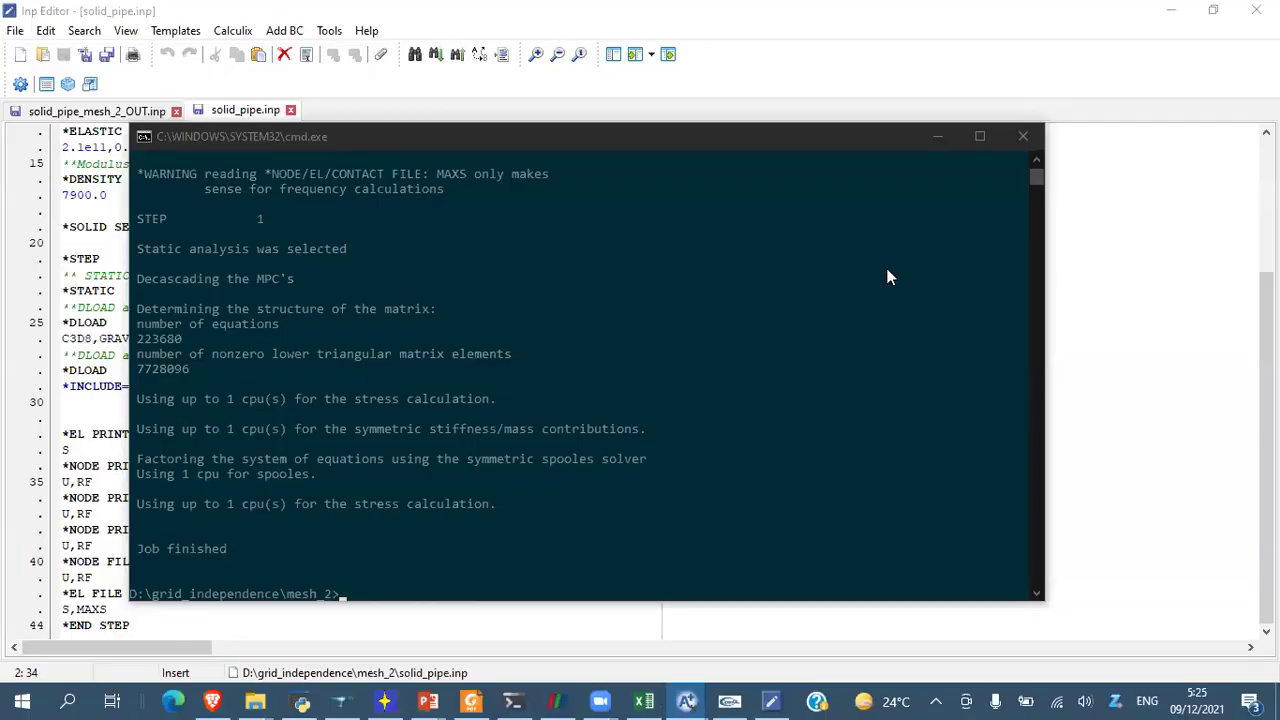
click(1023, 137)
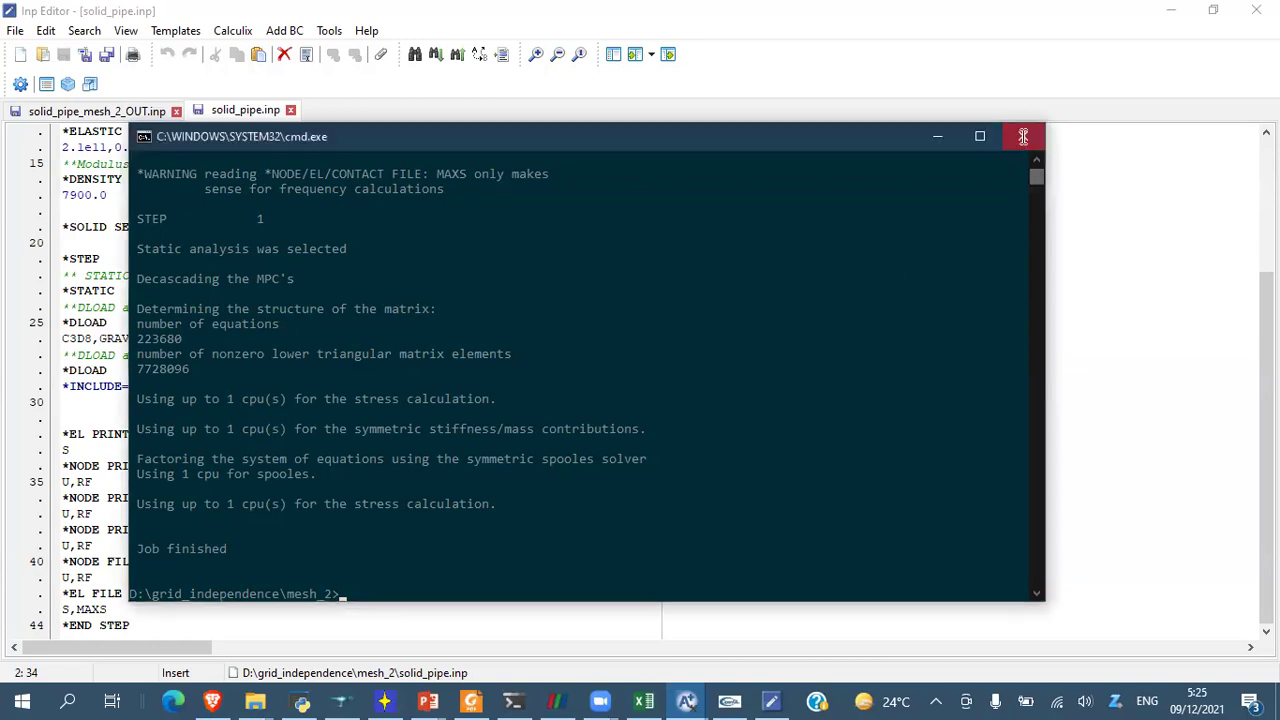
- Close the CGX preprocessor session with its console, and exit the Inp Editor
mouse_move(773, 700)
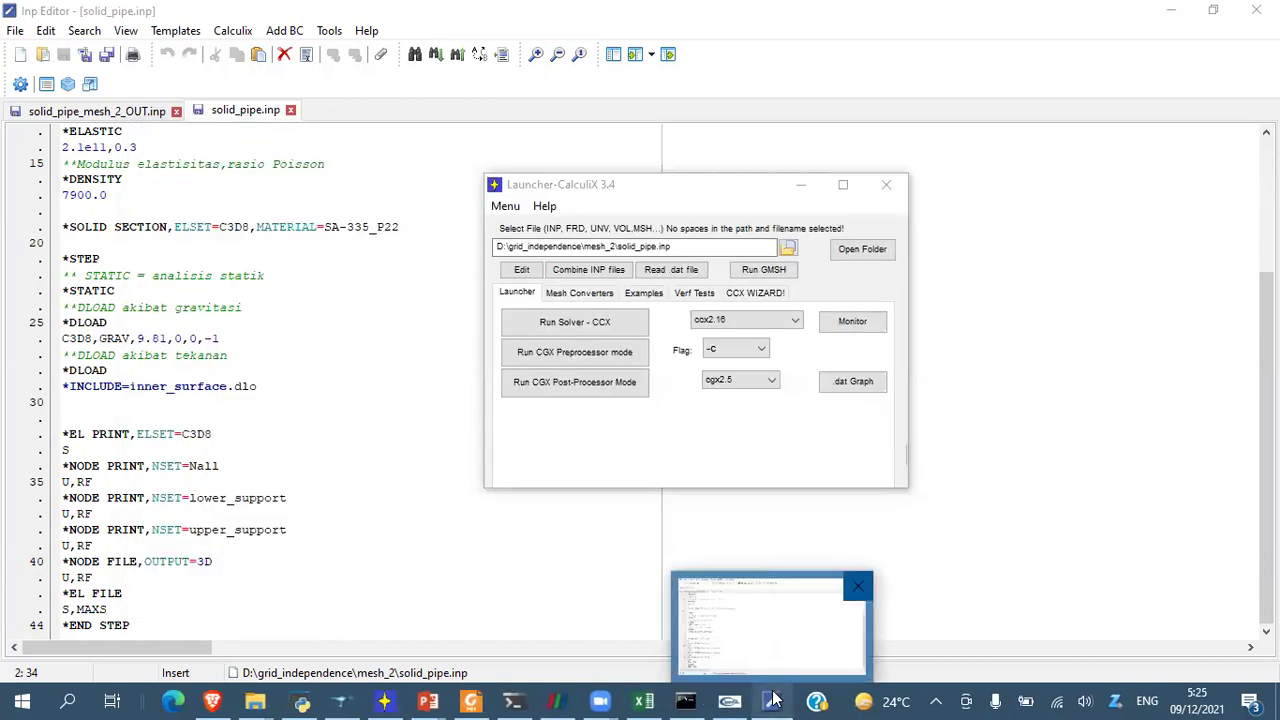
click(773, 700)
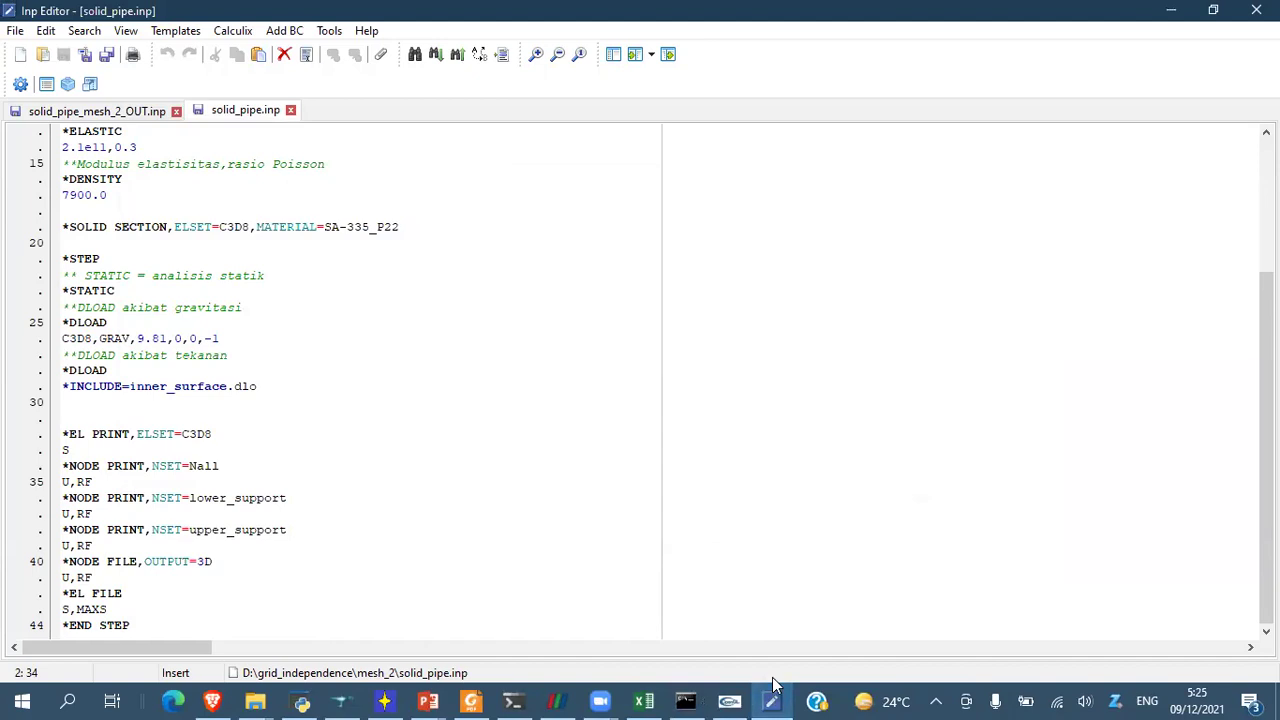
click(685, 700)
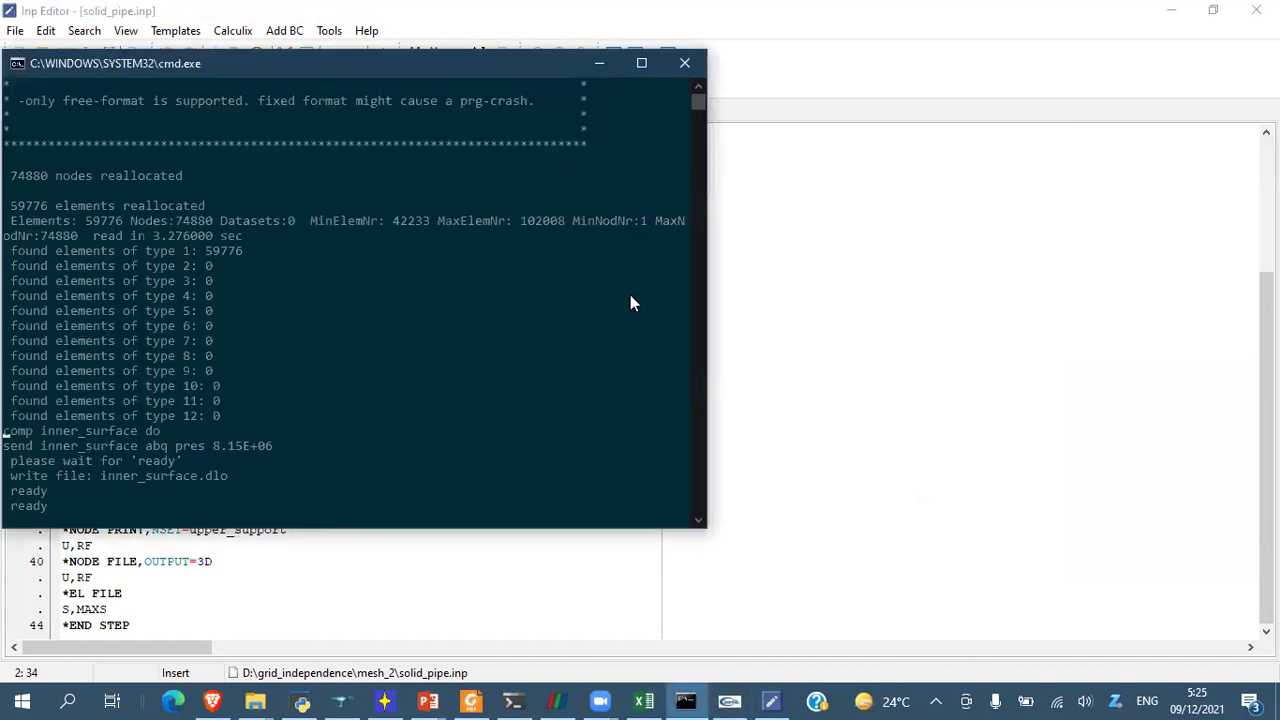
click(731, 400)
mouse_move(757, 700)
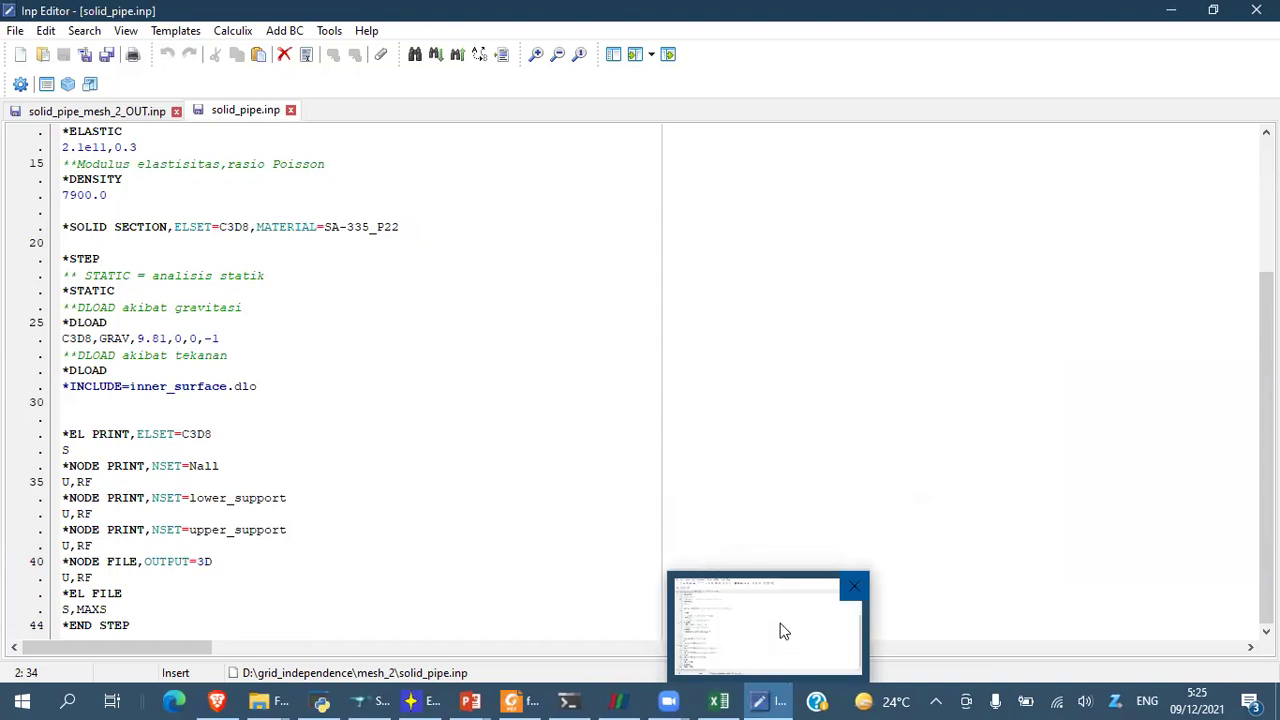
click(1256, 10)
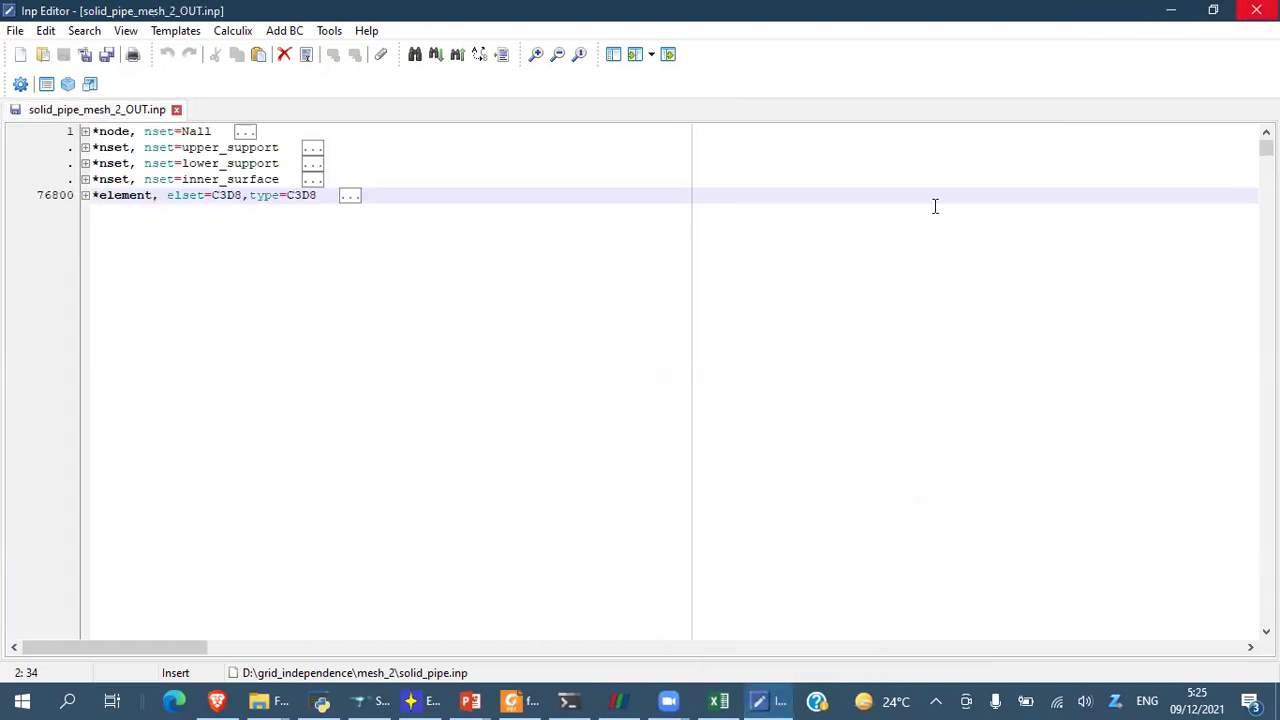
- Start VTKpost from the Launcher and load solid_pipe.frd from the mesh_2 folder
click(517, 207)
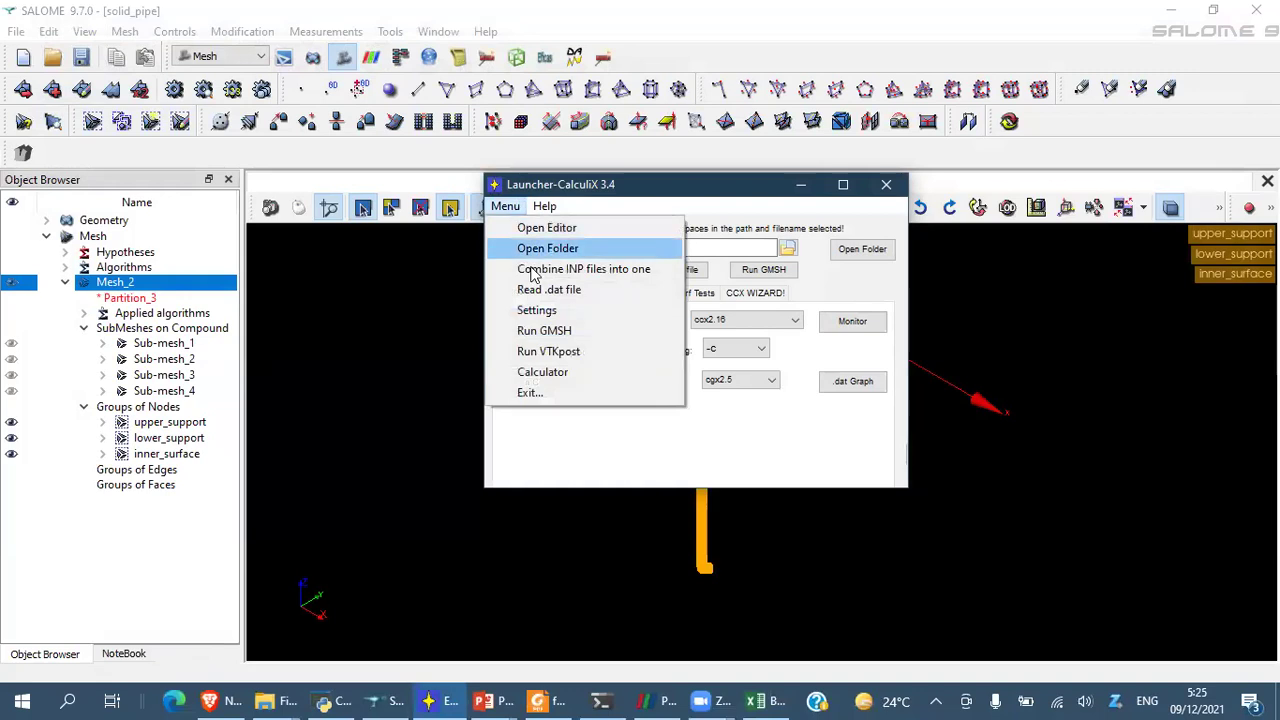
click(563, 350)
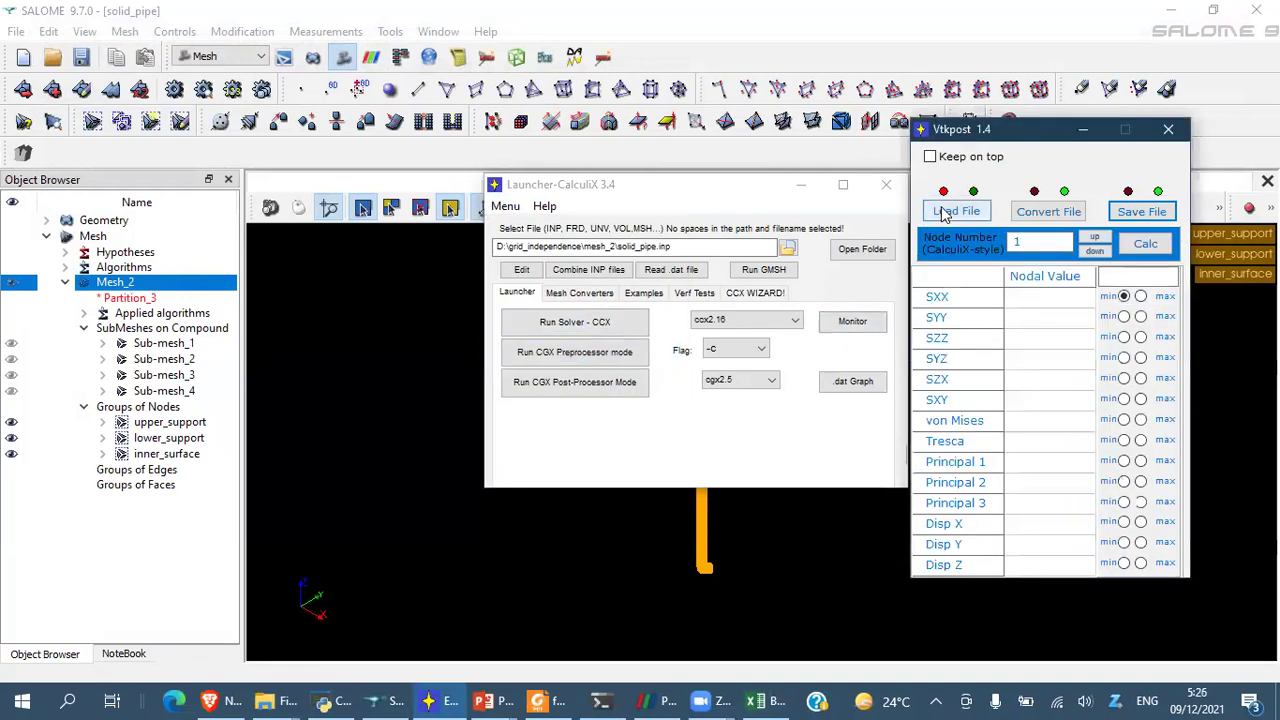
click(955, 211)
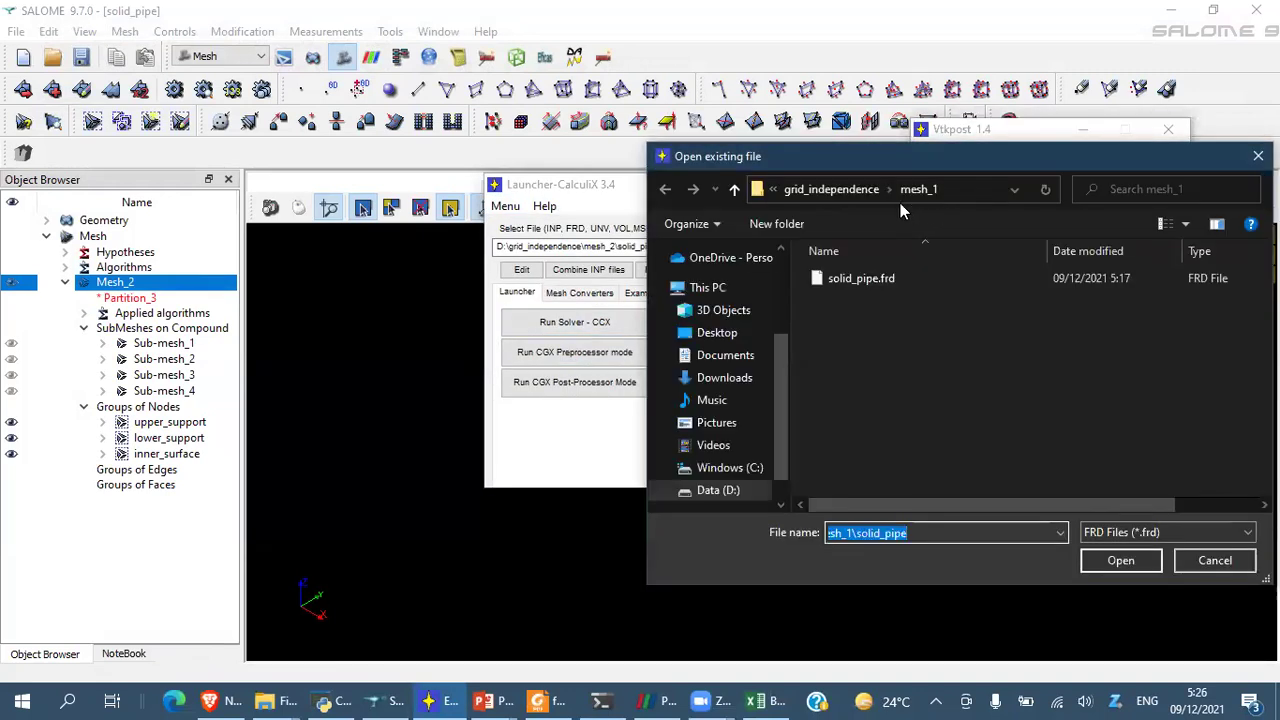
click(849, 189)
double_click(847, 307)
double_click(851, 279)
- Convert the loaded results and save them as solid_pipe_2 in VTK format in the mesh_2 folder
click(1048, 212)
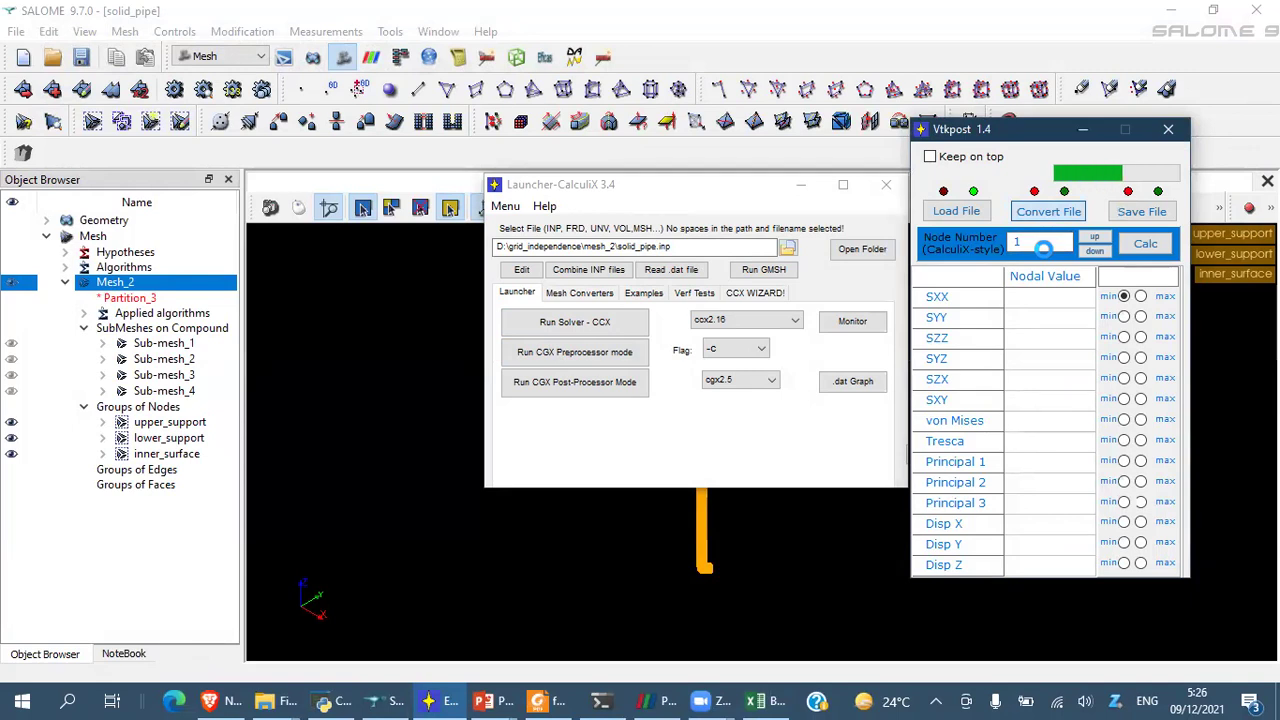
click(1148, 216)
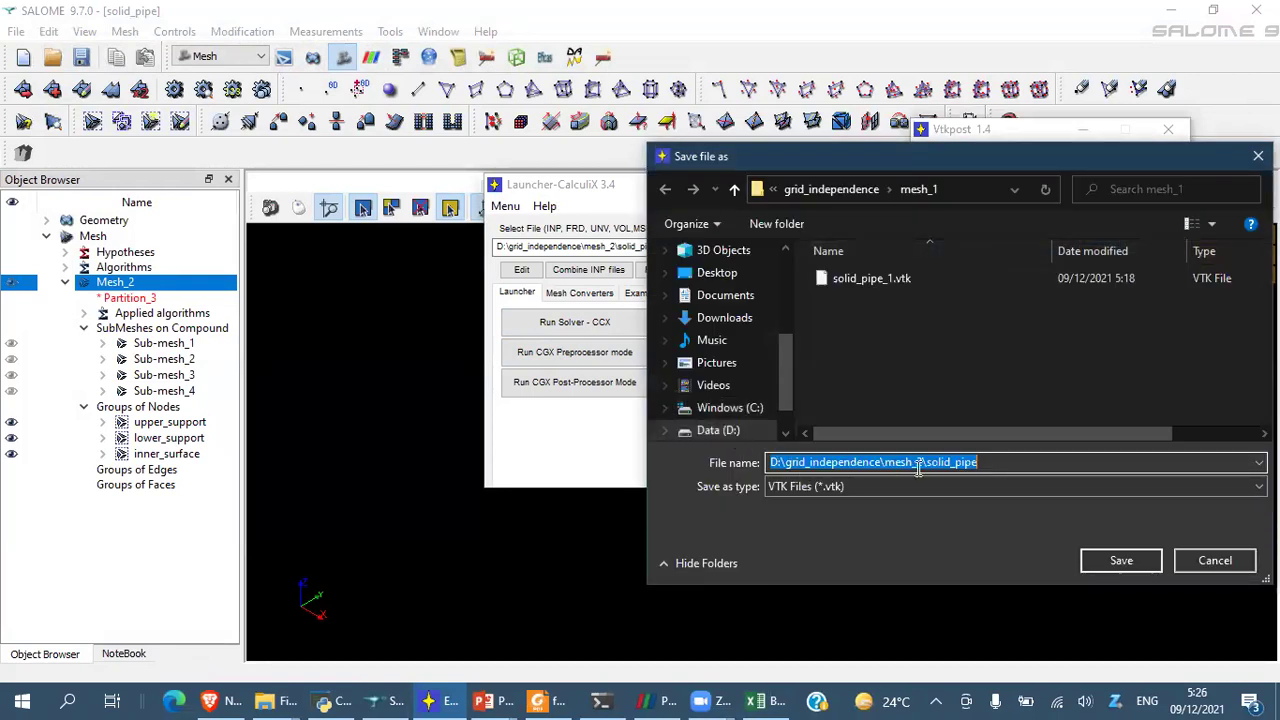
click(1037, 462)
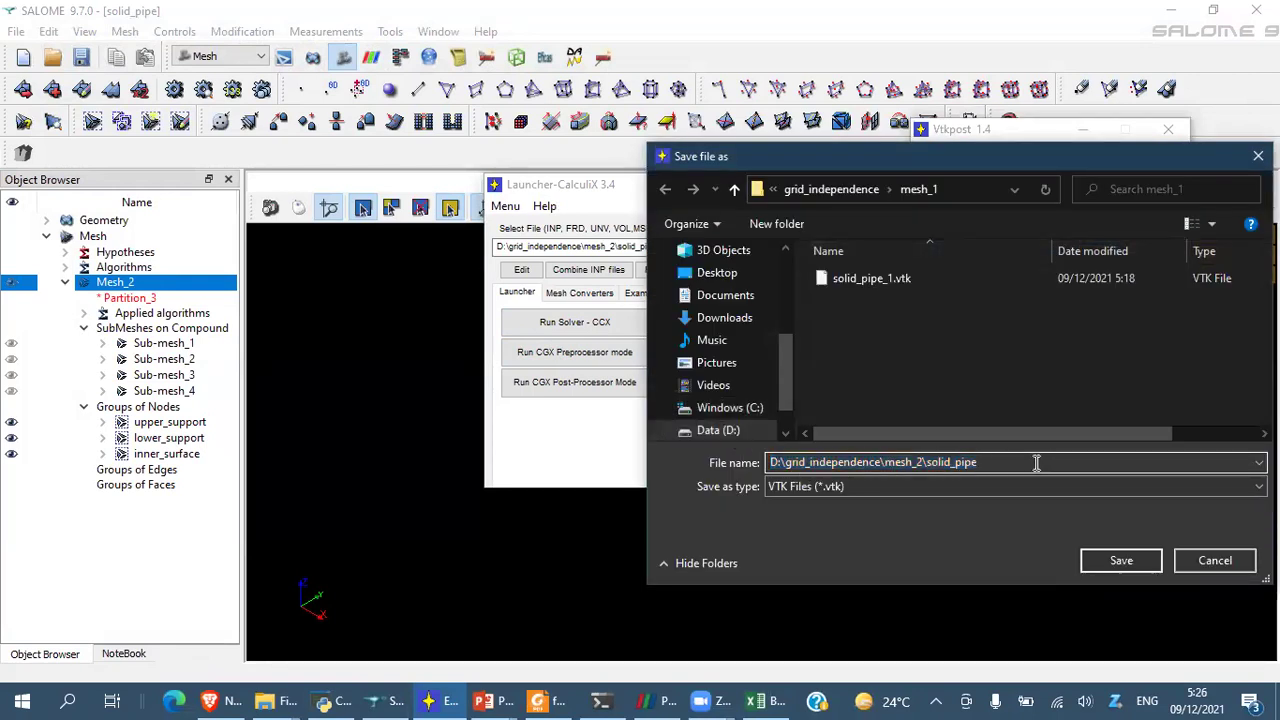
click(823, 196)
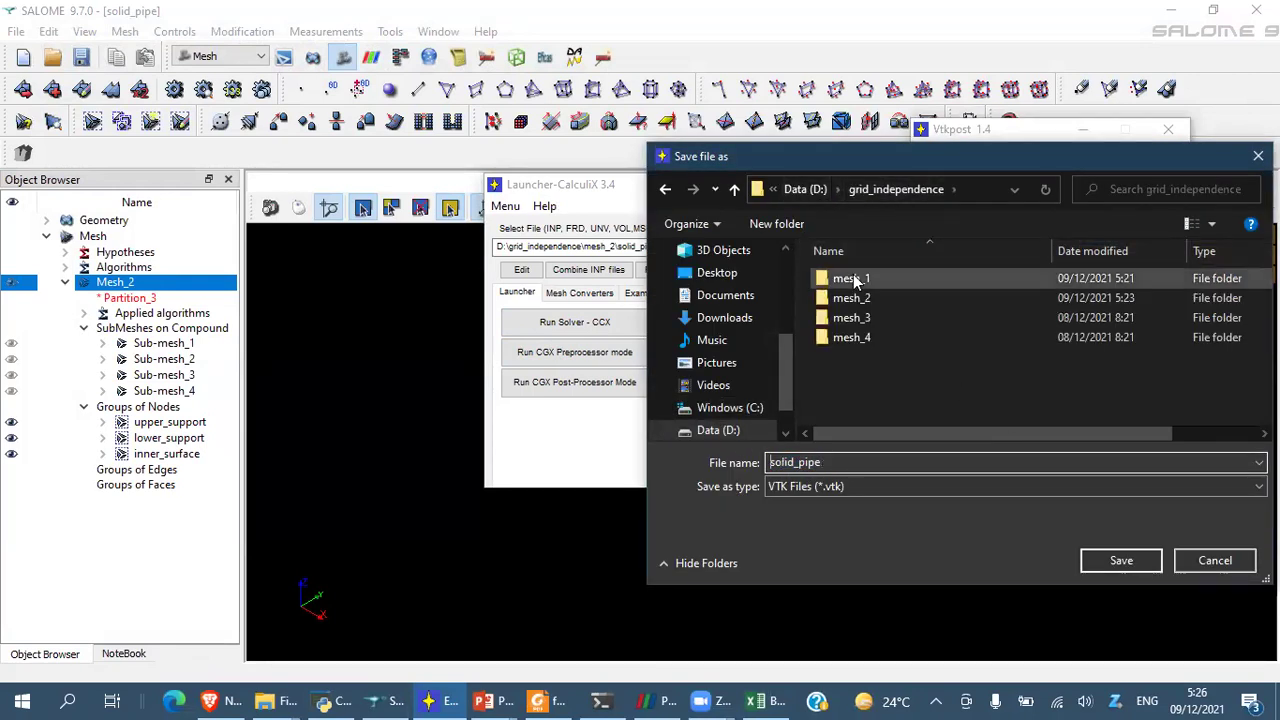
double_click(859, 298)
click(914, 462)
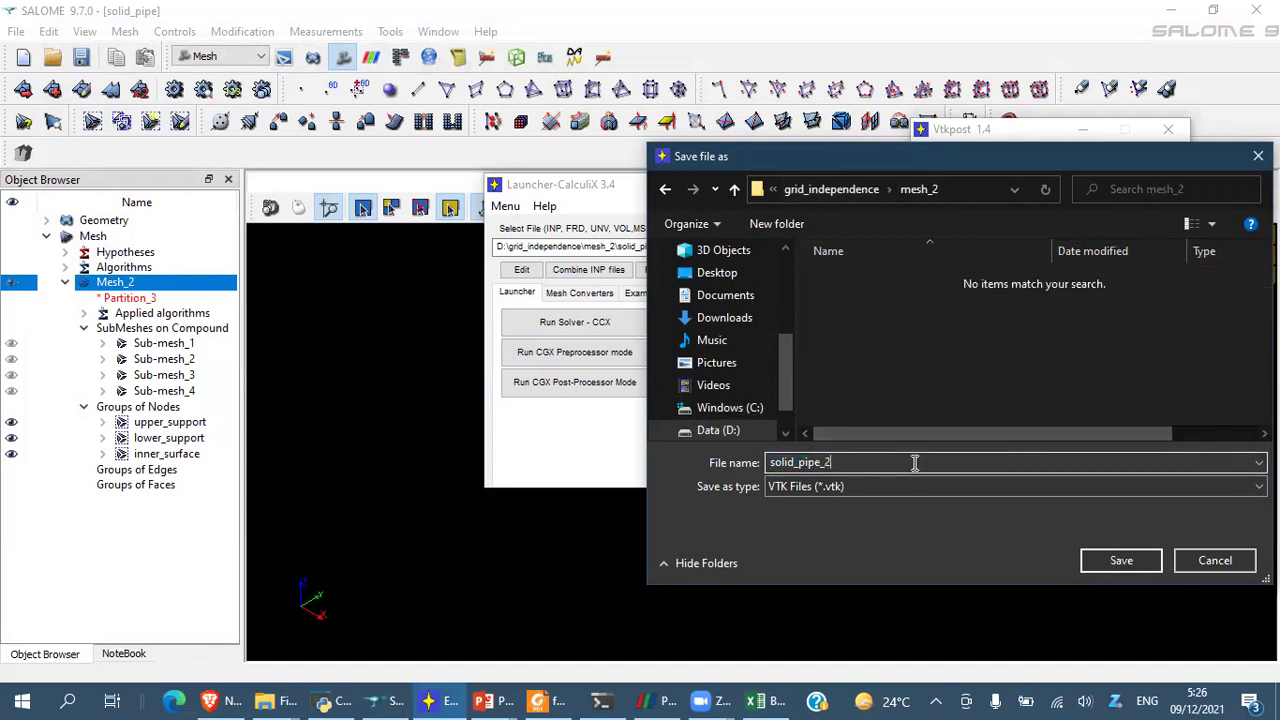
key(Return)
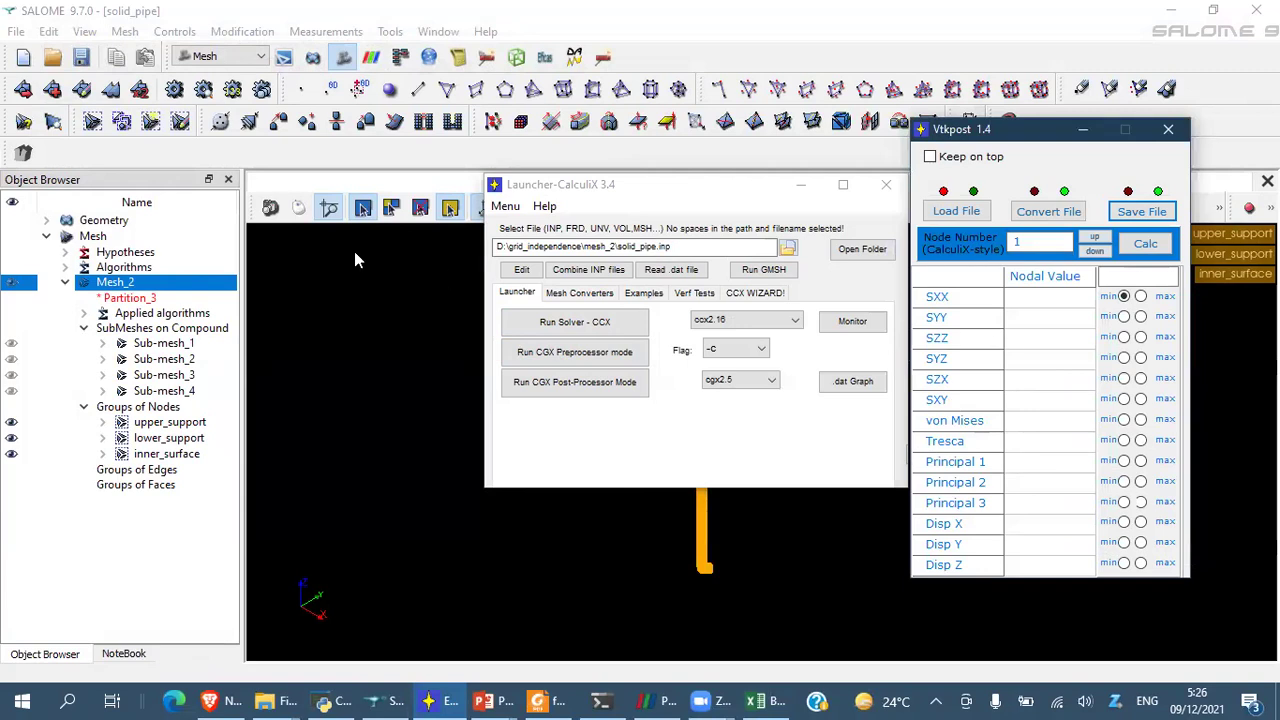
- Switch to ParaView and delete Calculator1 and solid_pipe_1.vtk from the pipeline
click(650, 700)
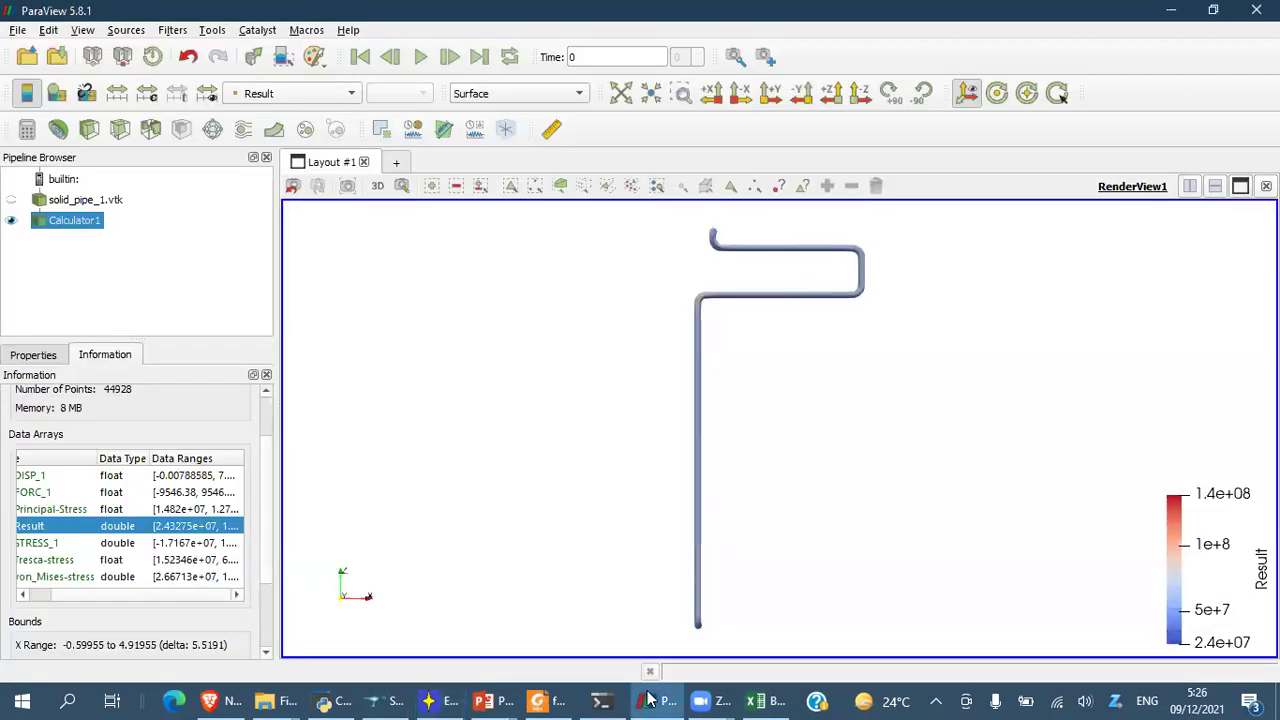
click(17, 30)
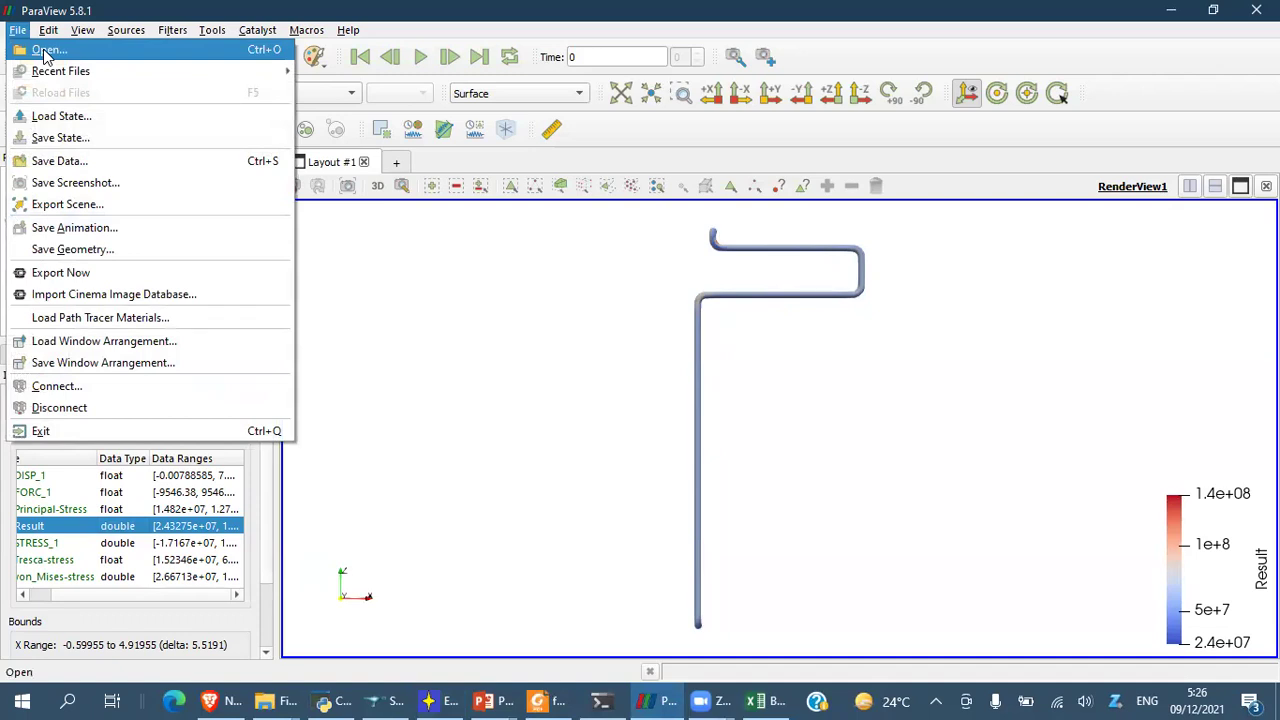
key(Escape)
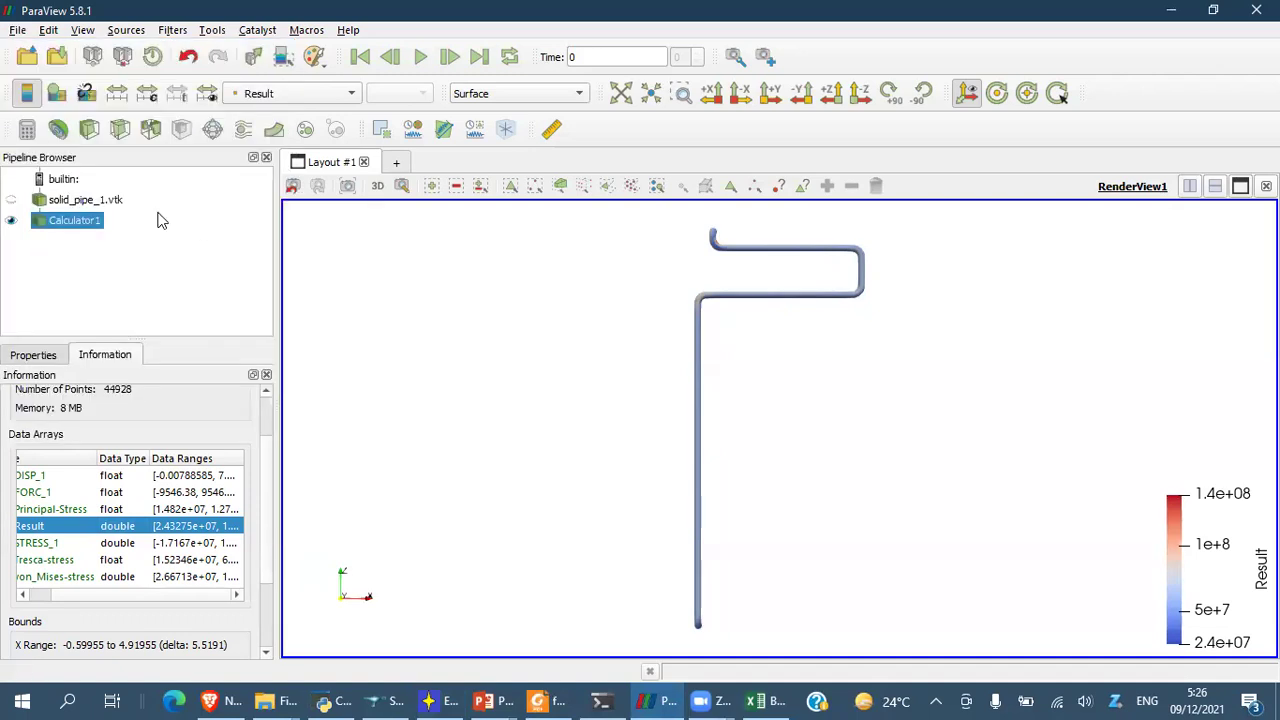
click(24, 358)
click(184, 406)
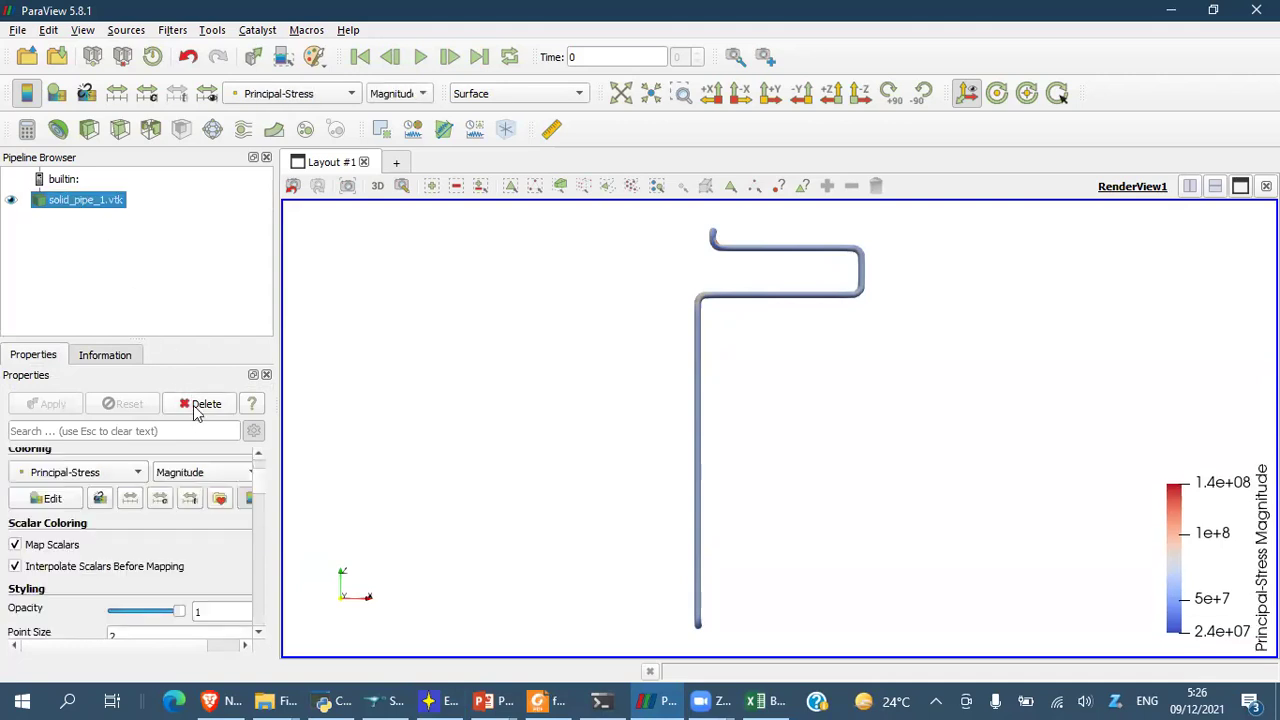
click(195, 406)
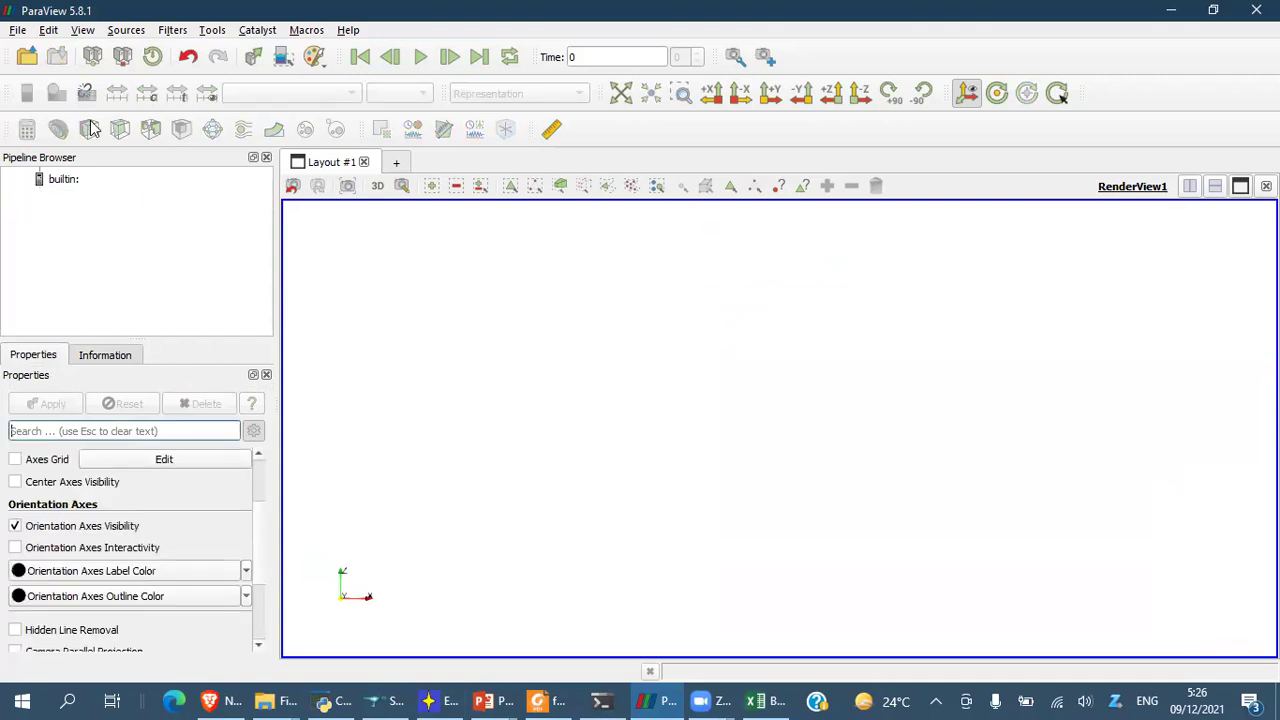
- Load solid_pipe_2.vtk from the mesh_2 folder and color it by Principal-Stress magnitude
click(27, 56)
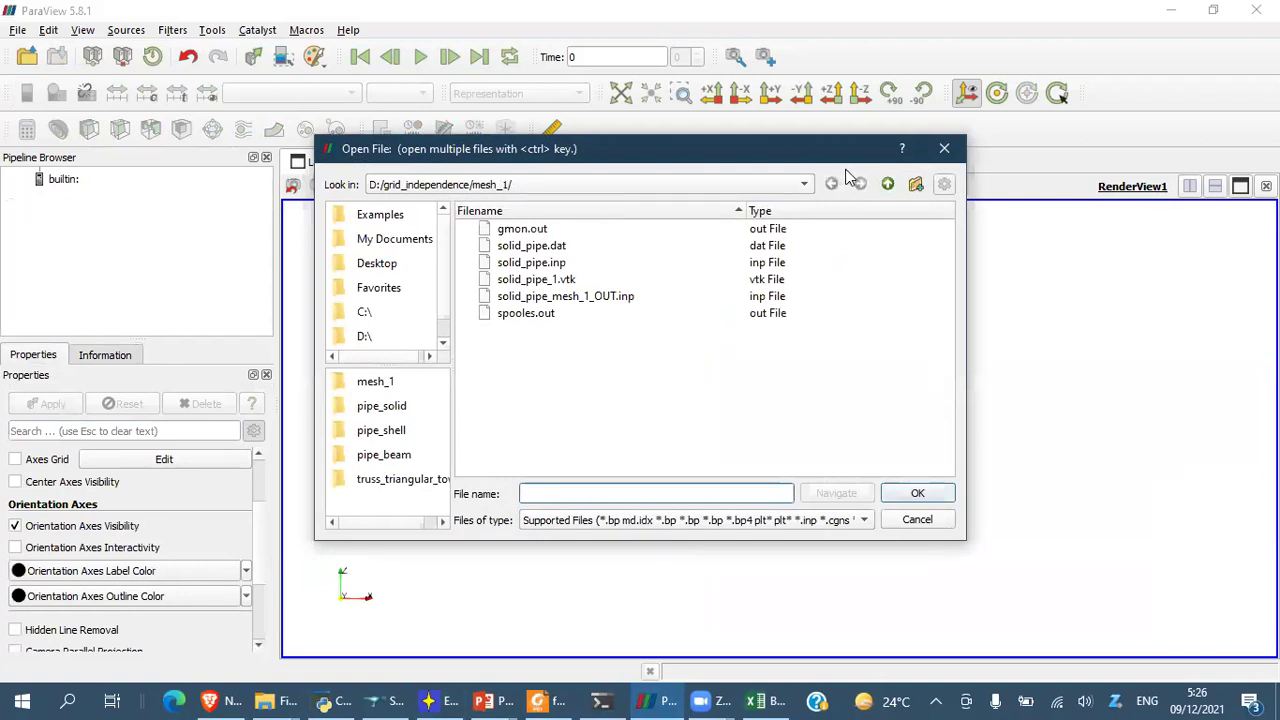
click(887, 184)
click(464, 229)
double_click(538, 262)
double_click(560, 266)
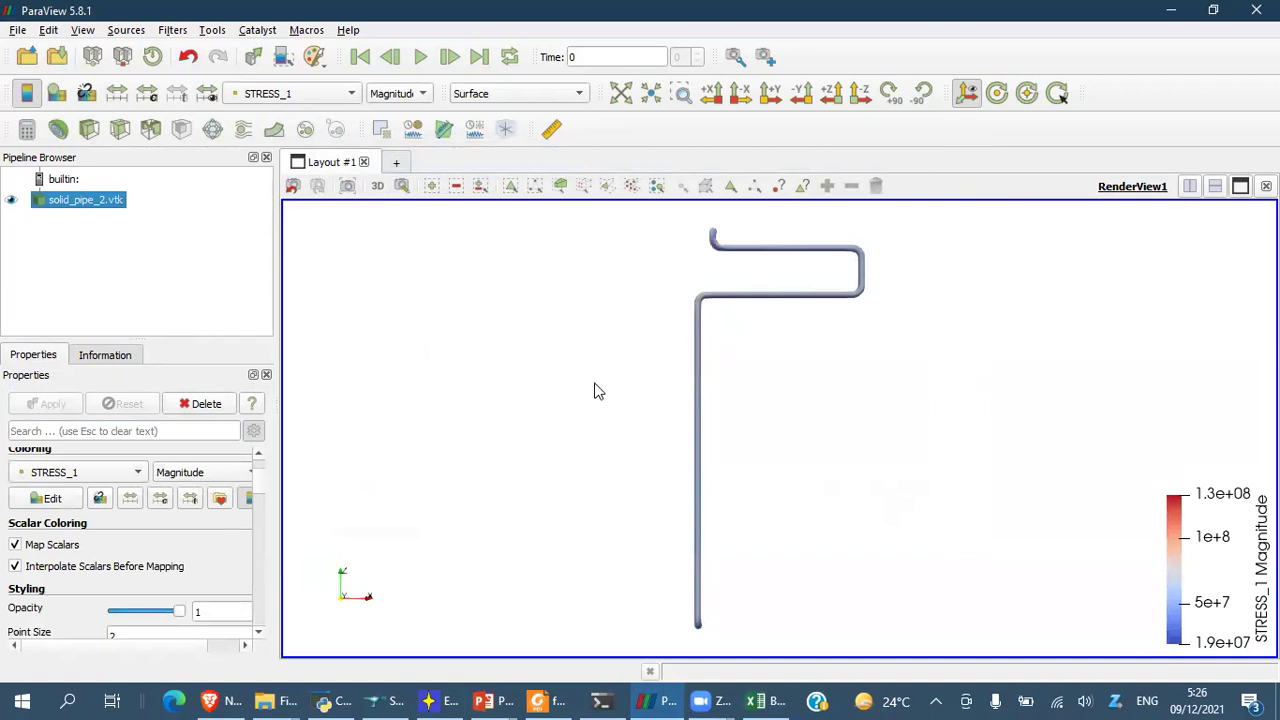
click(318, 100)
click(314, 76)
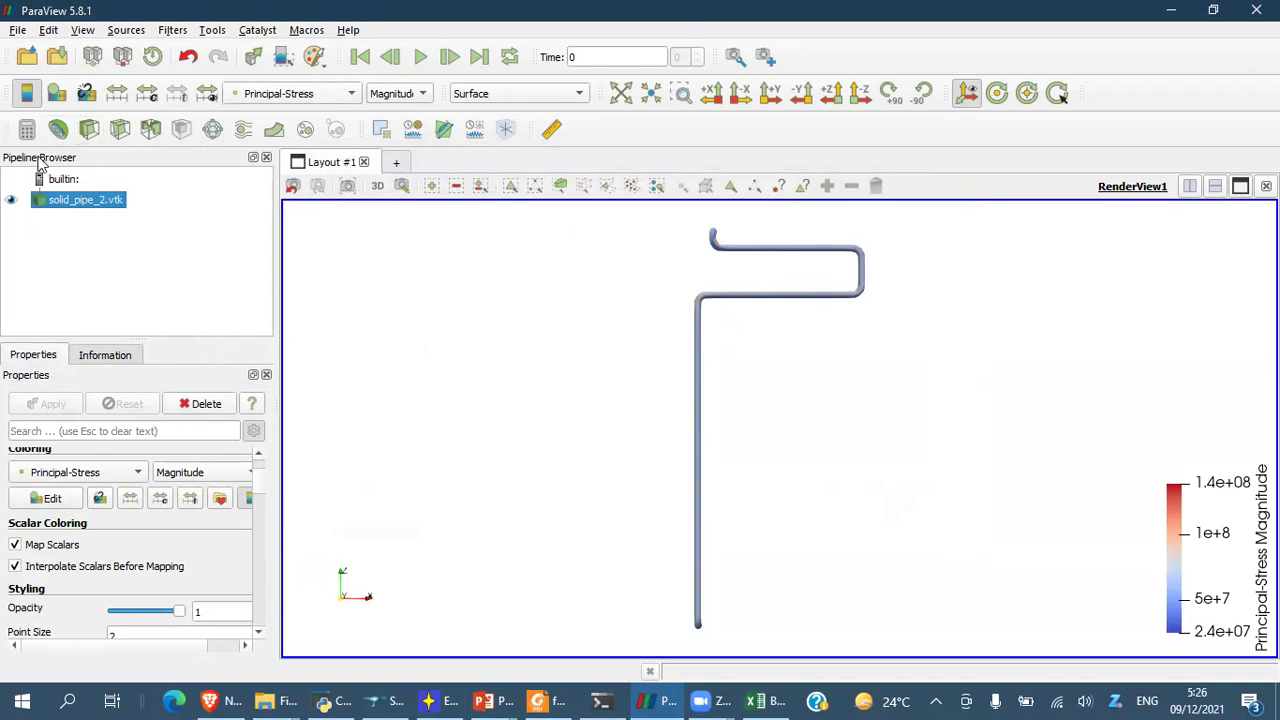
- Apply a Calculator filter to solid_pipe_2.vtk with the expression mag(Principal-Stress)
click(27, 129)
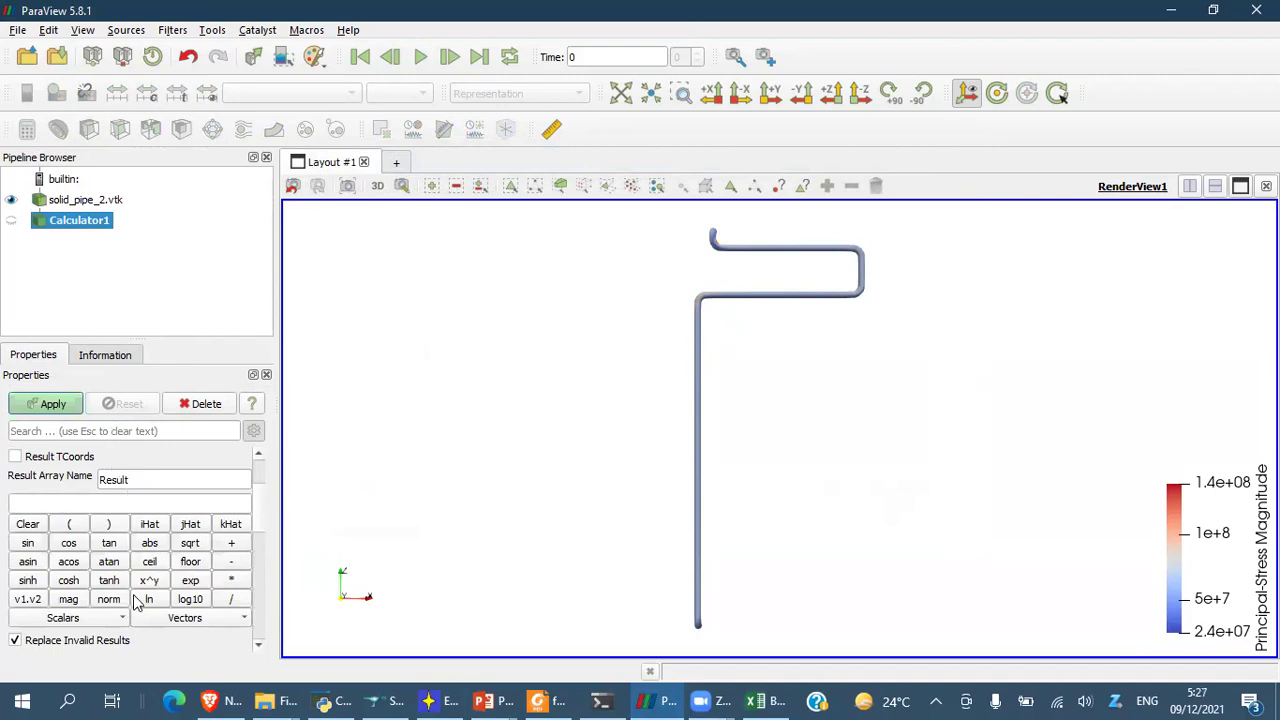
click(78, 599)
click(69, 524)
click(170, 617)
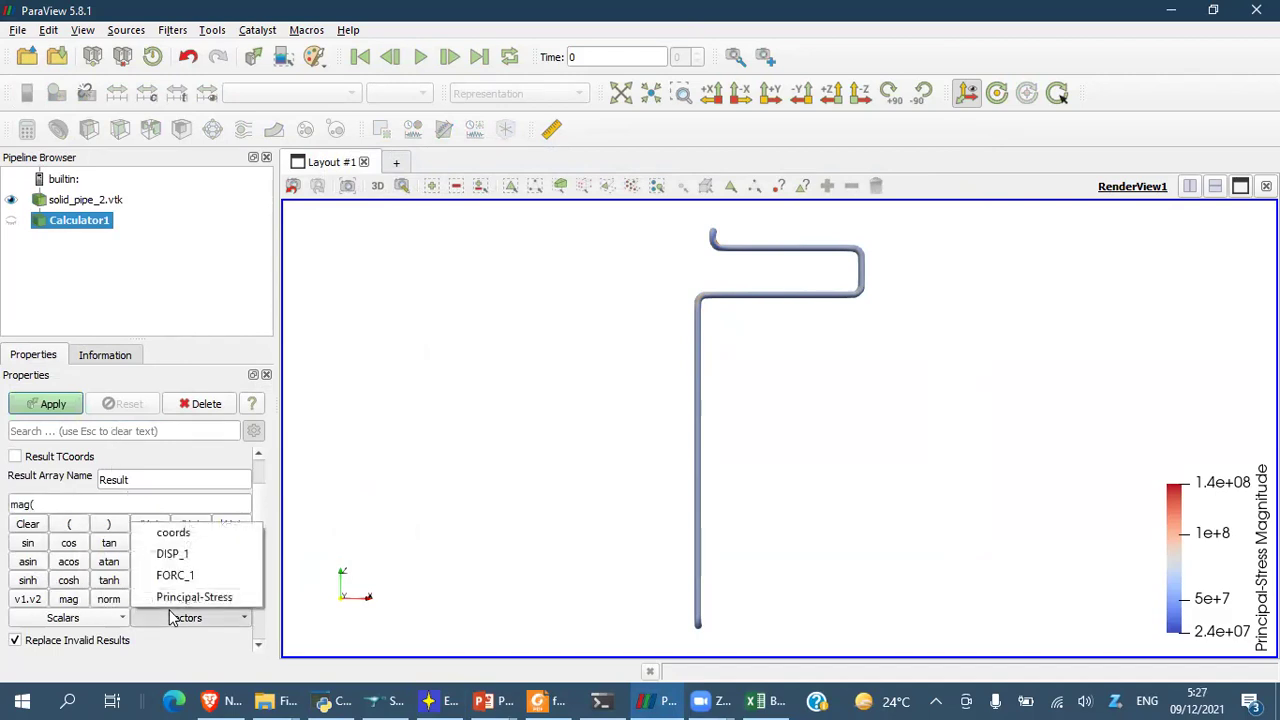
click(192, 598)
click(110, 526)
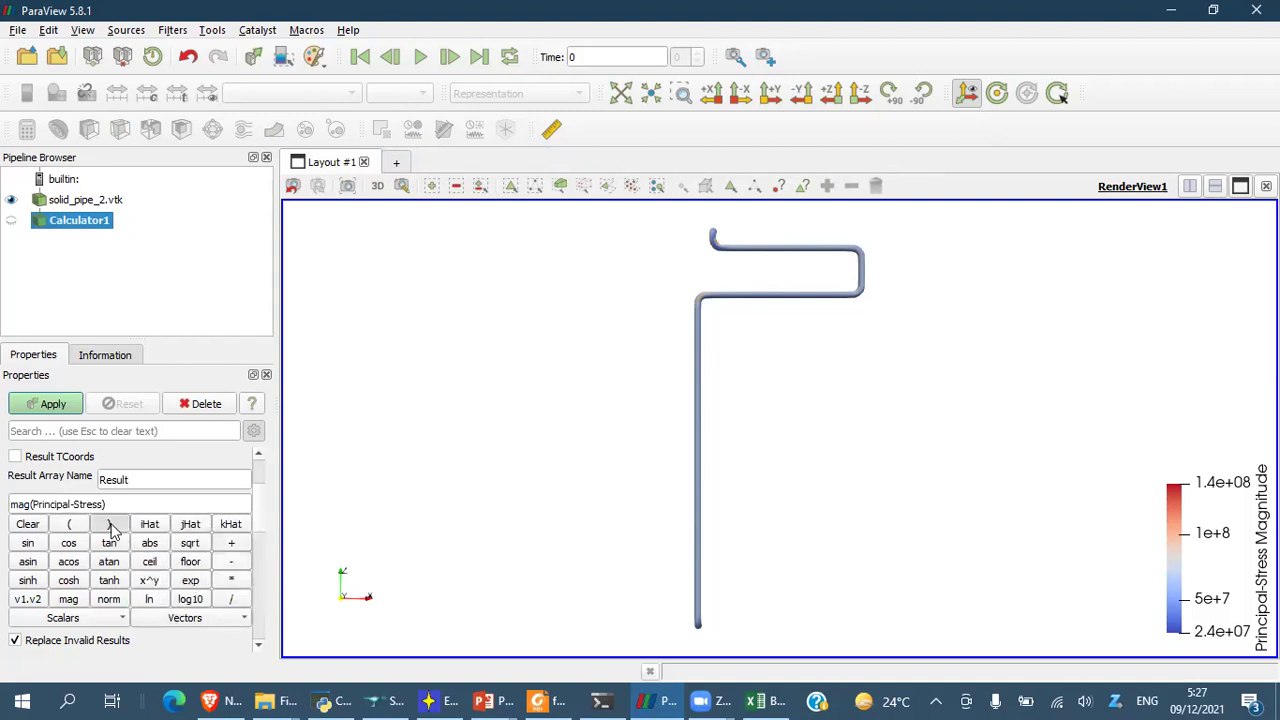
click(55, 405)
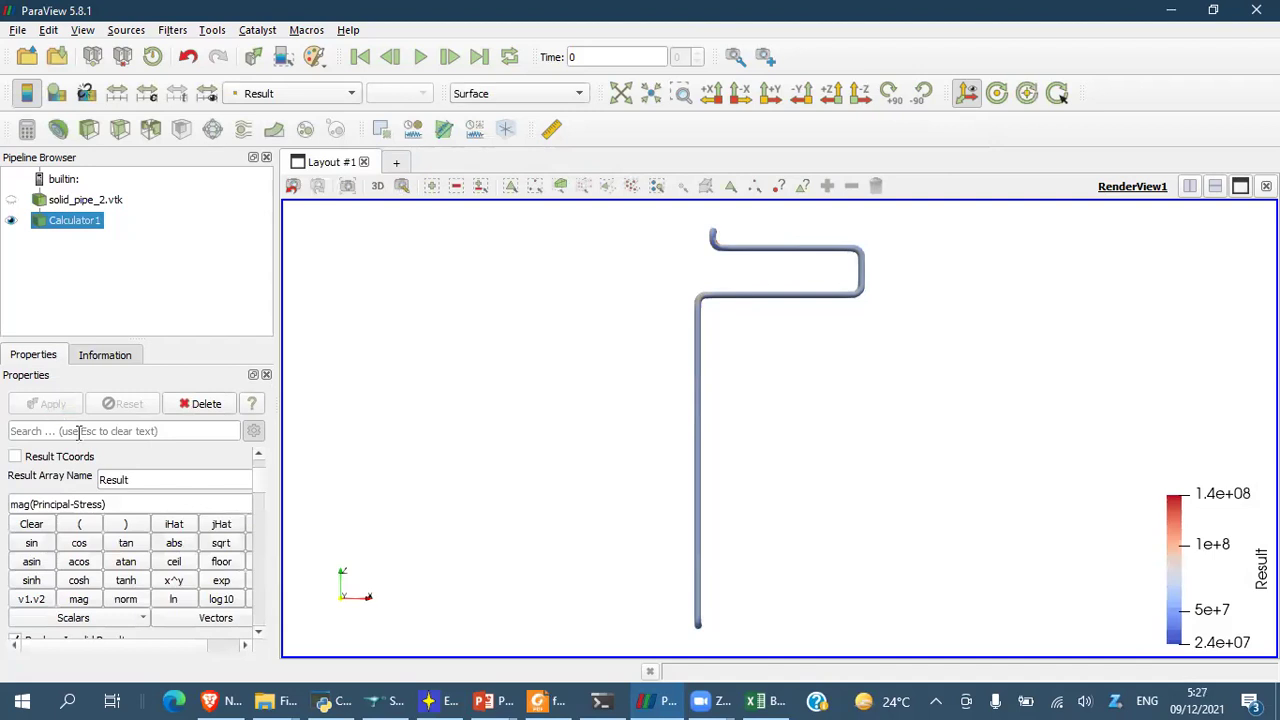
- Look up the Result array's maximum in its data range, and enter 1.35811+08 in cell B2 of the Excel sheet
click(110, 356)
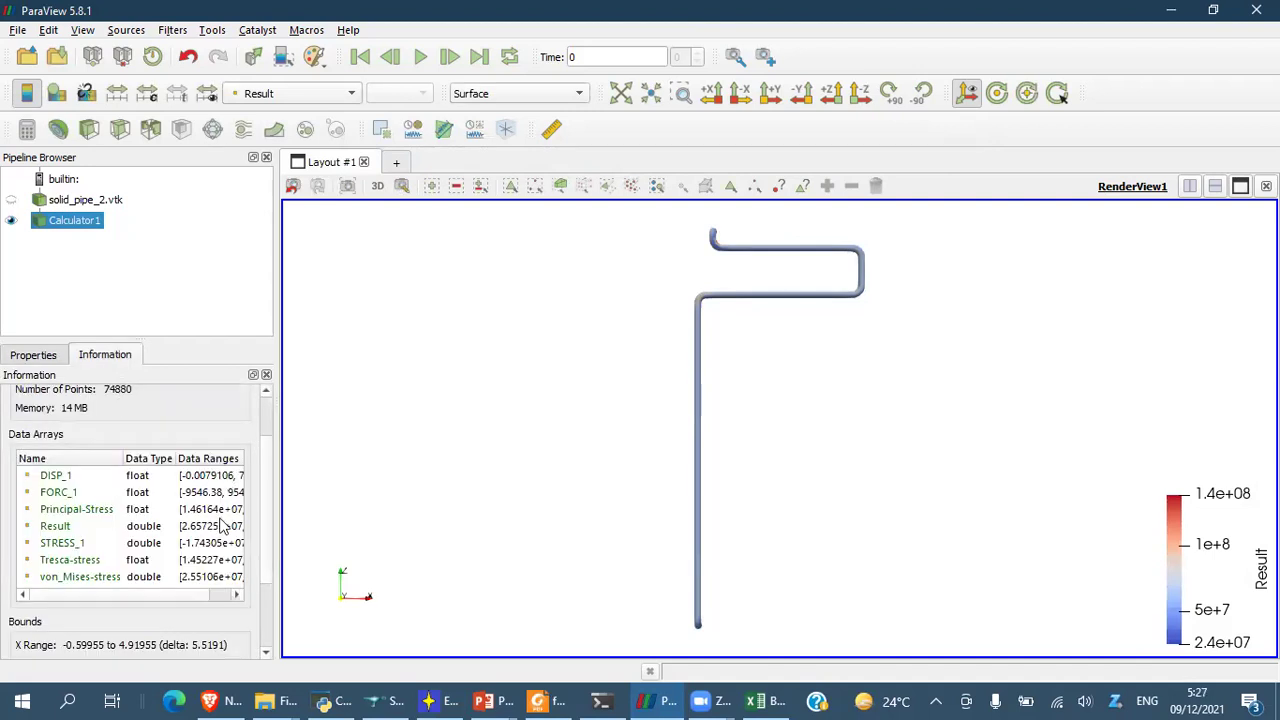
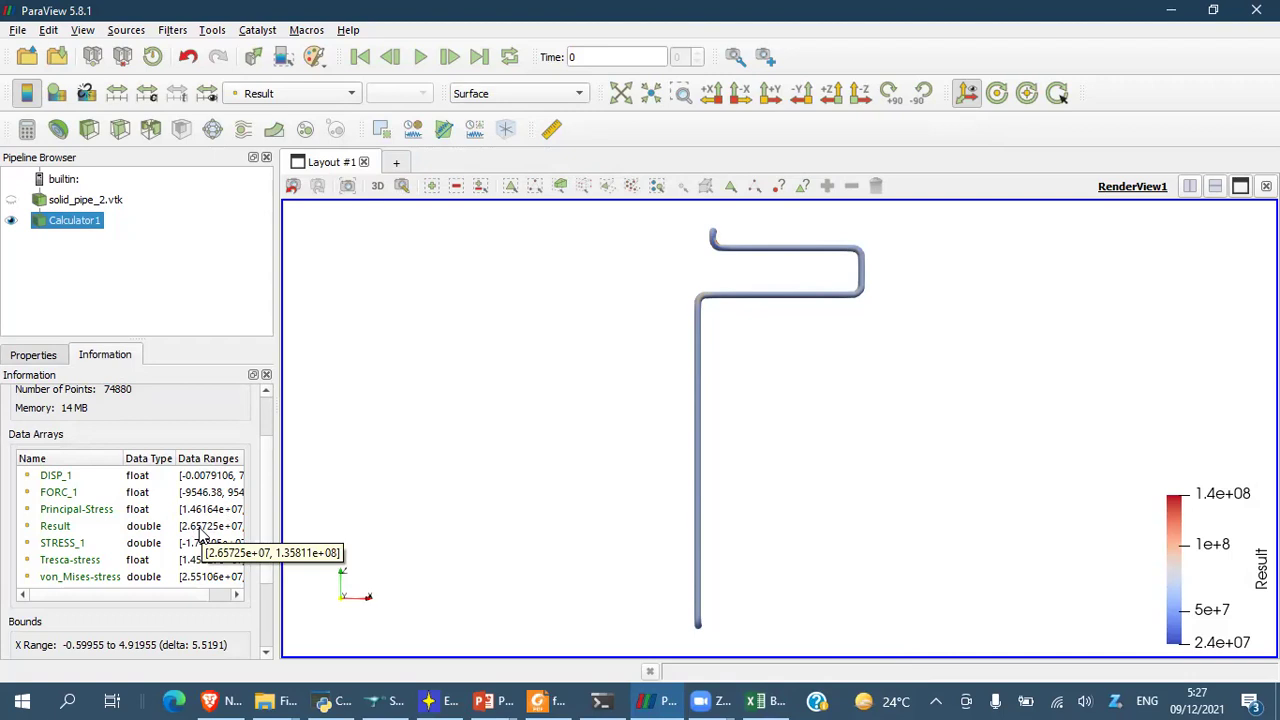
click(762, 700)
text(1.358)
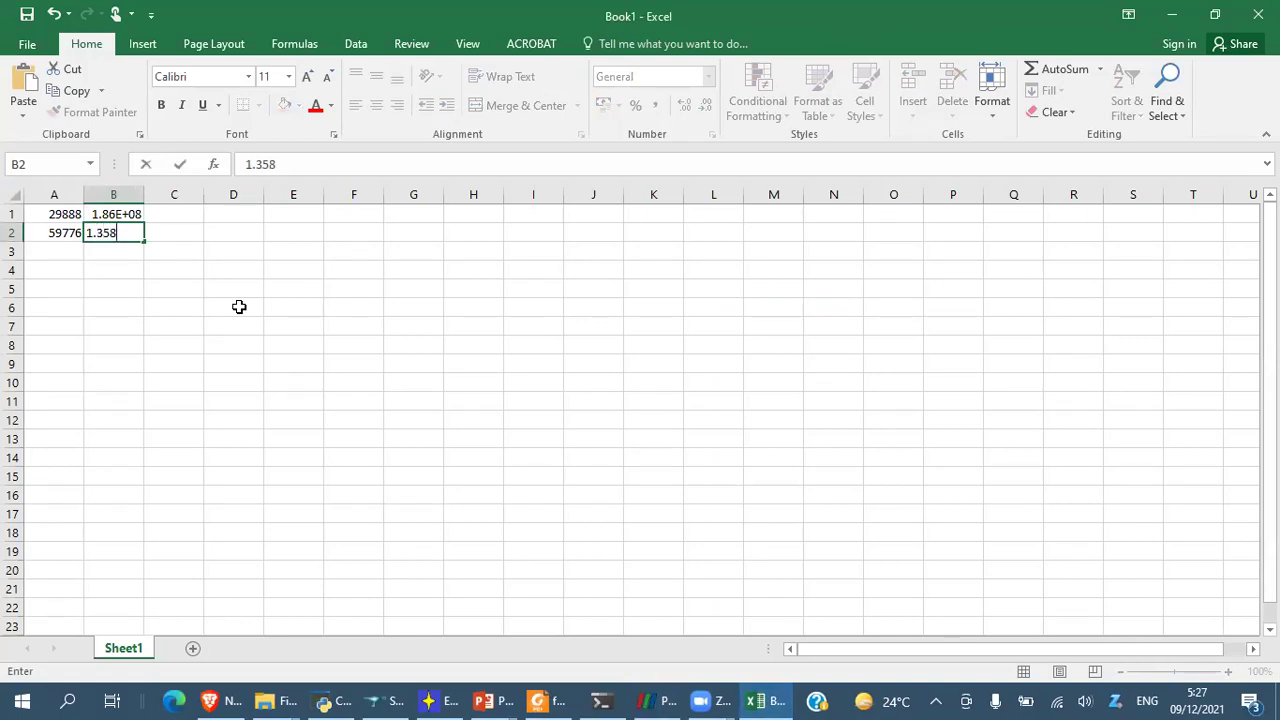
text(11+08)
key(Return)
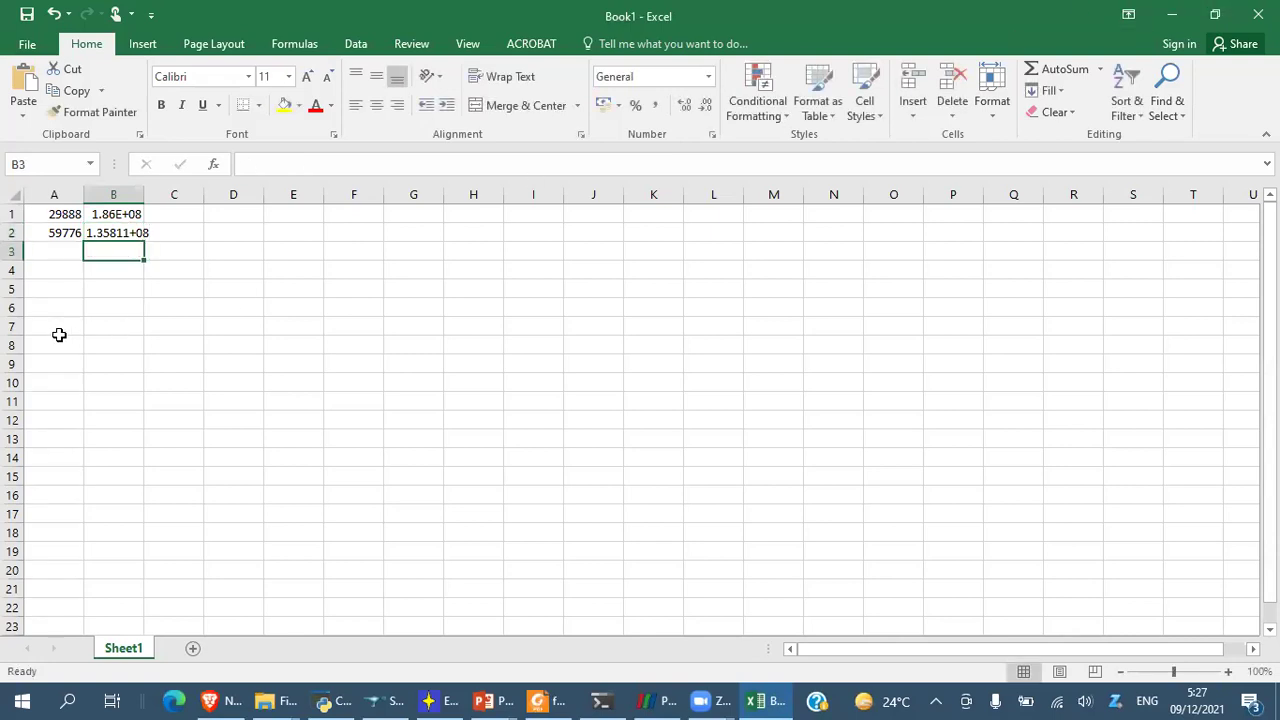
- Widen column B and correct cell B2 to 1.35811e+08
drag(145, 201, 213, 205)
click(190, 213)
click(158, 237)
click(192, 213)
click(177, 230)
click(285, 164)
text(e)
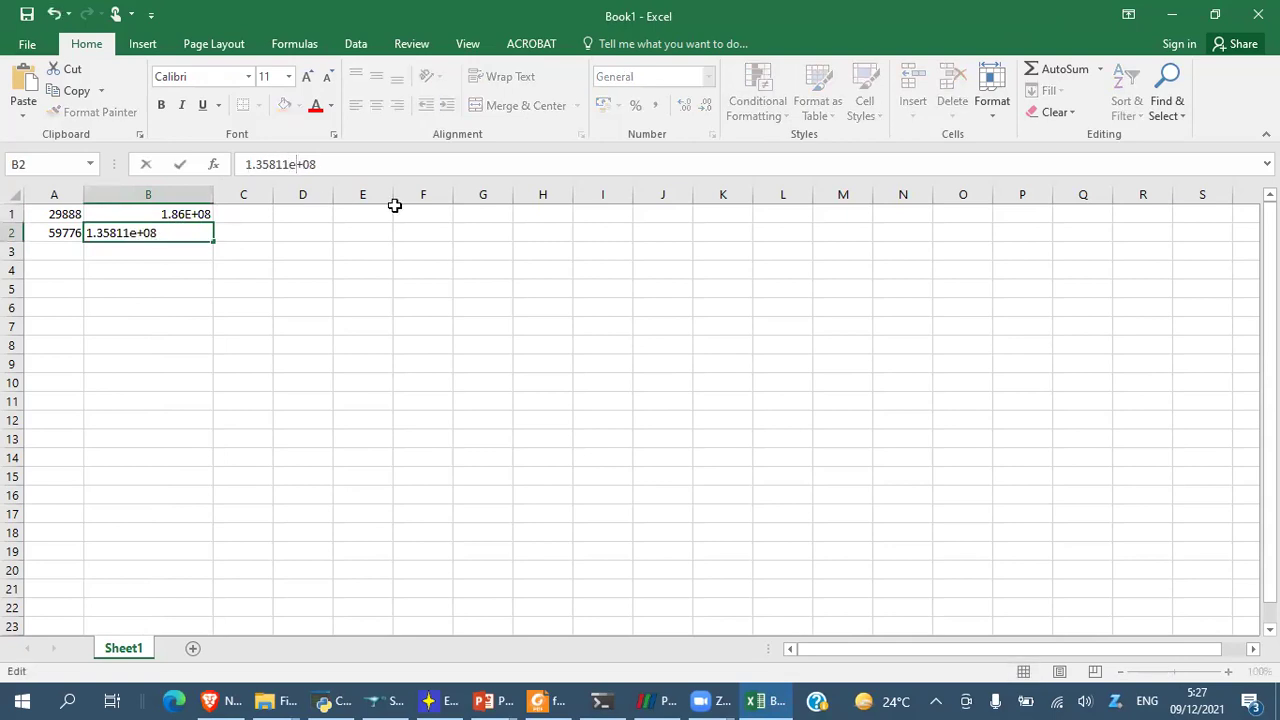
key(Return)
- Confirm the entry in cell B2 and correct the stress value in cell B1 to 1.38556e+08
key(Up)
key(Up)
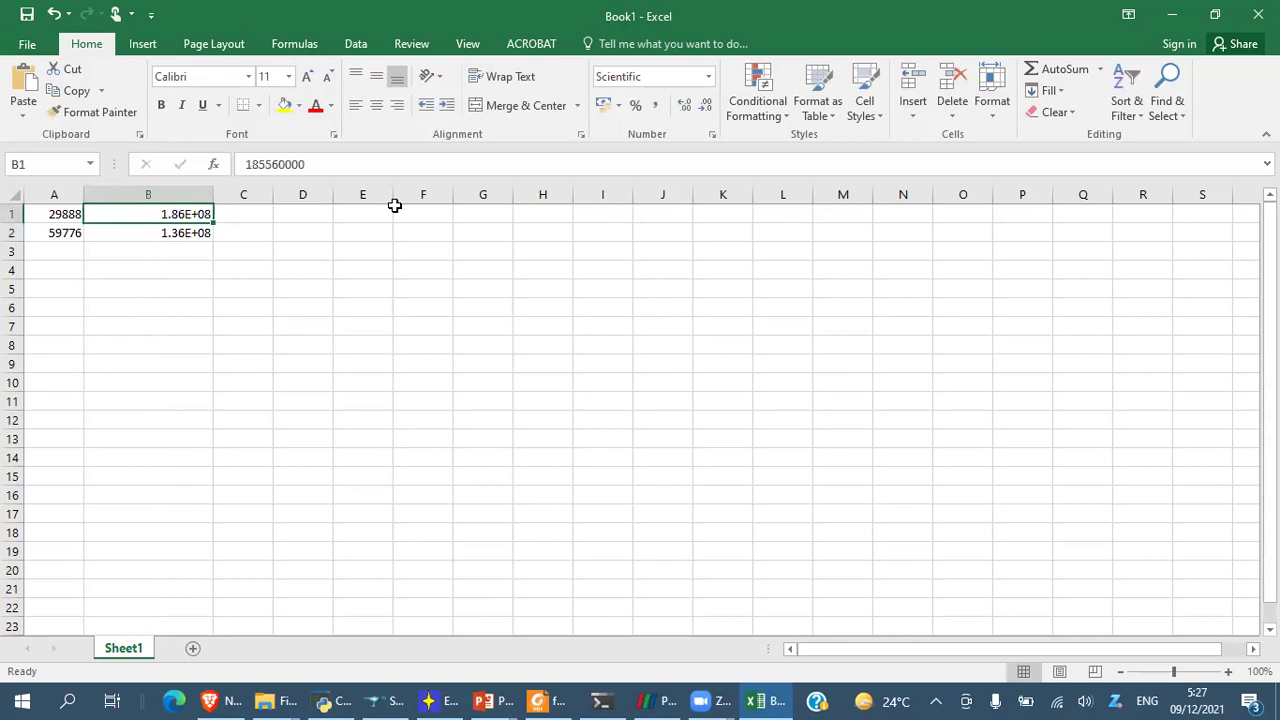
click(250, 164)
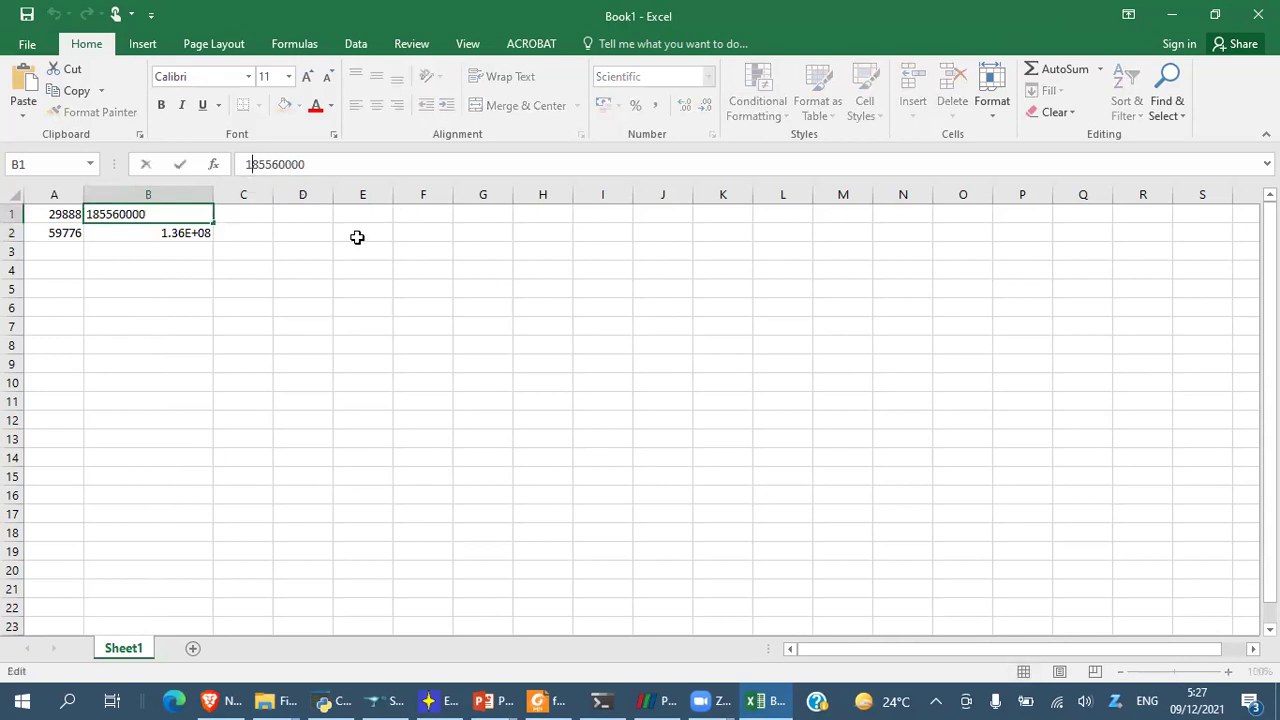
text(3)
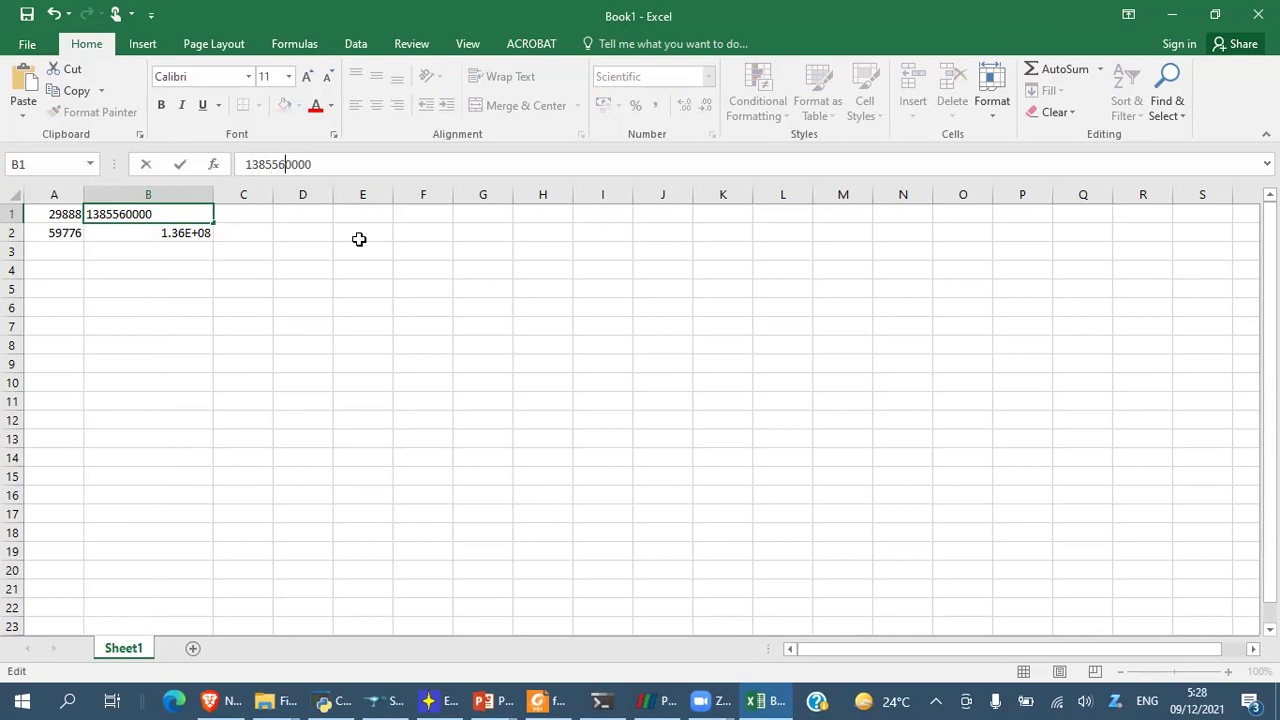
key(BackSpace)
key(BackSpace)
key(BackSpace)
key(BackSpace)
text(.38556)
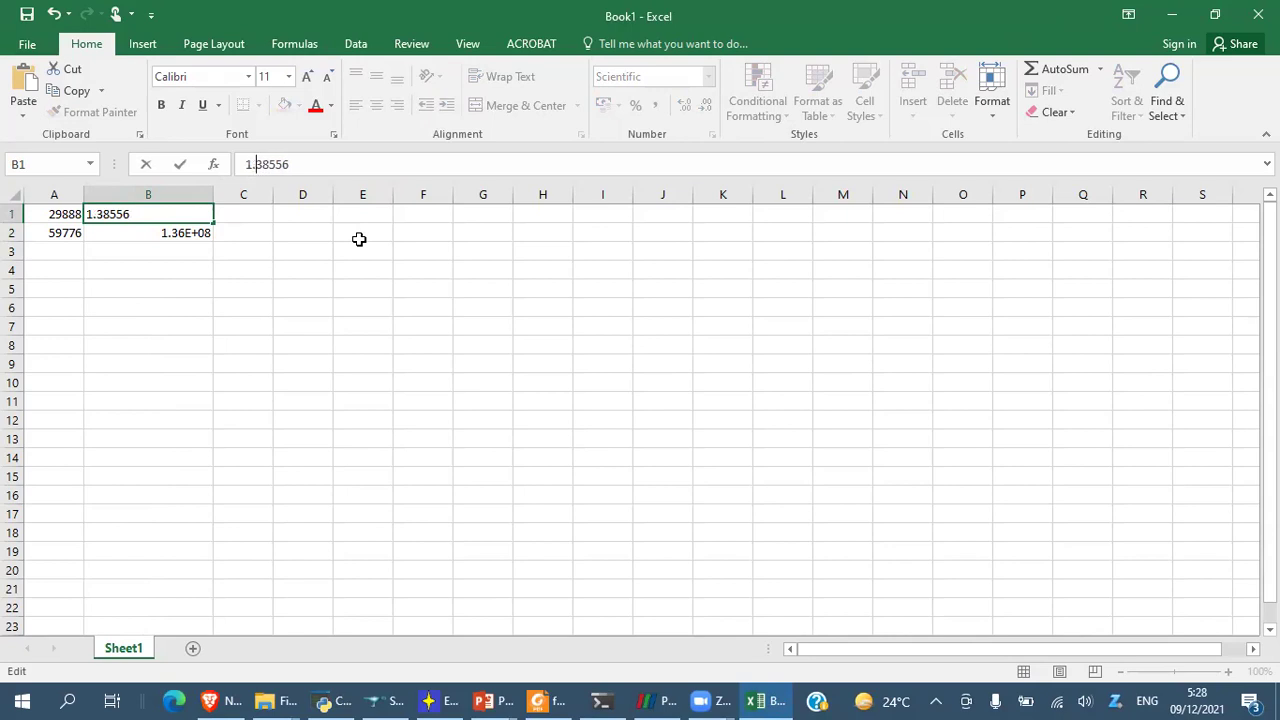
text(e+06)
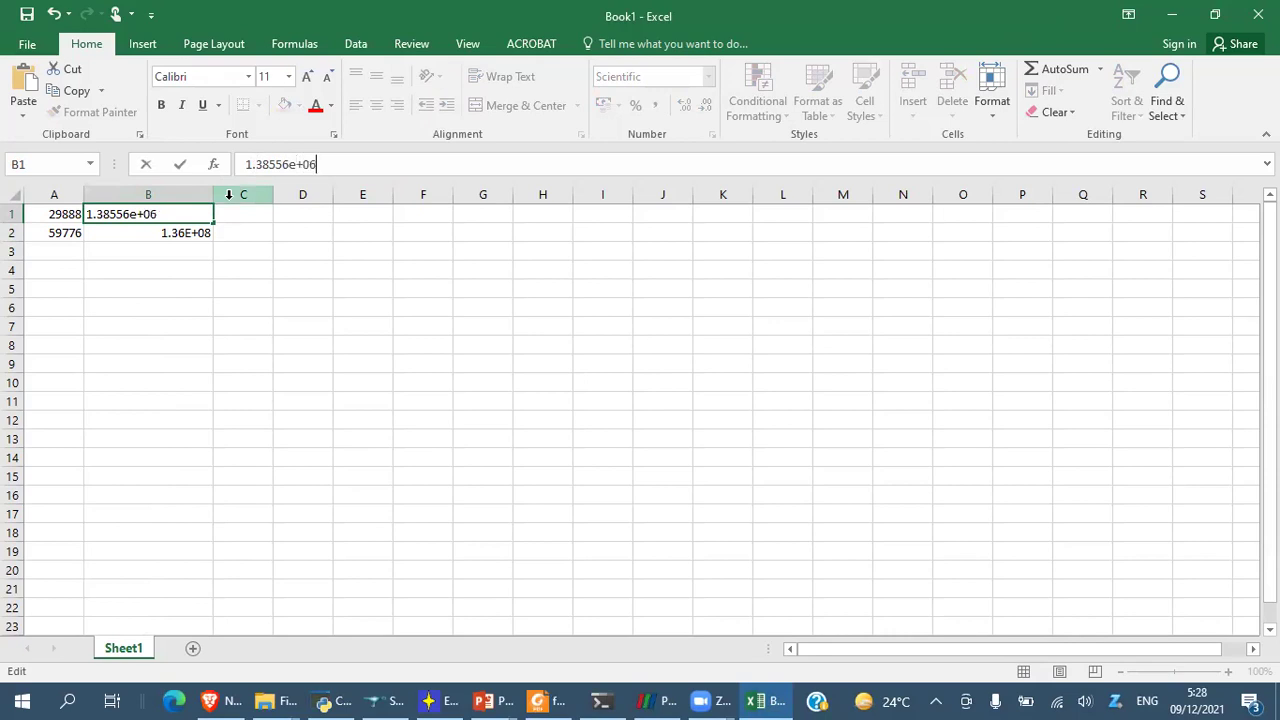
key(BackSpace)
text(8)
key(Return)
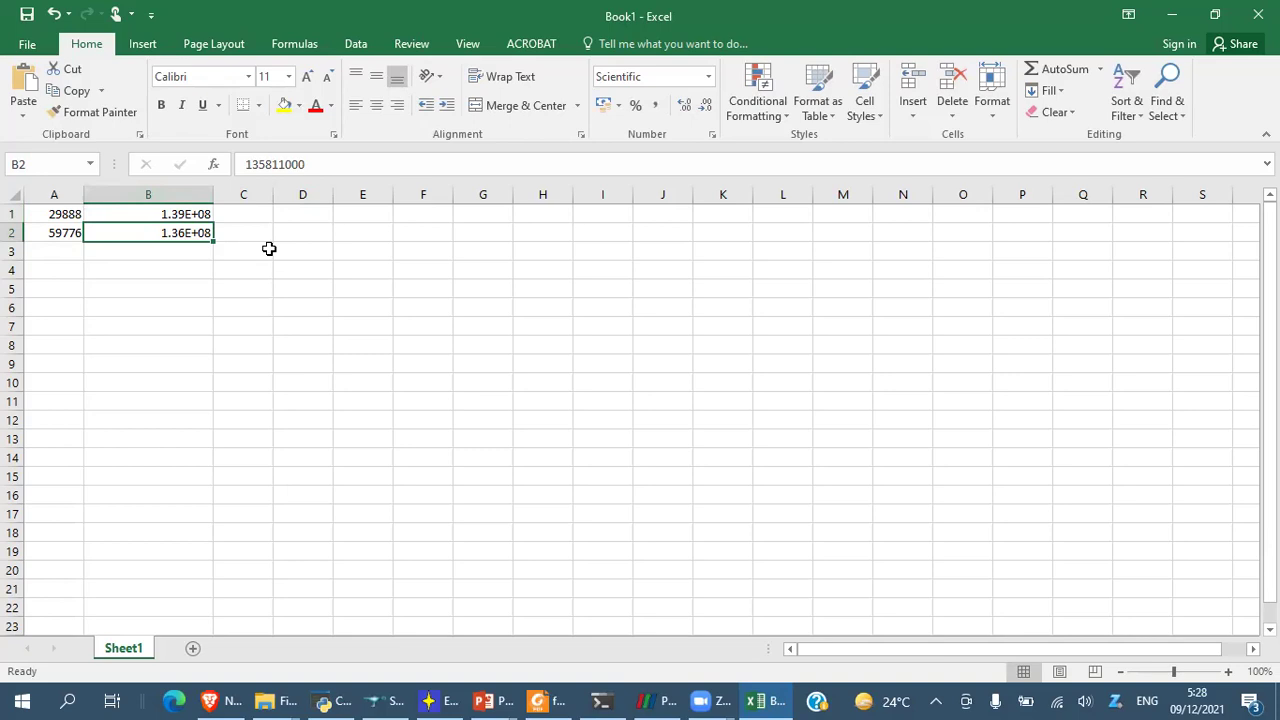
- Compare the full stress values in cells B1 and B2, and check the second mesh's element count in A2
click(198, 214)
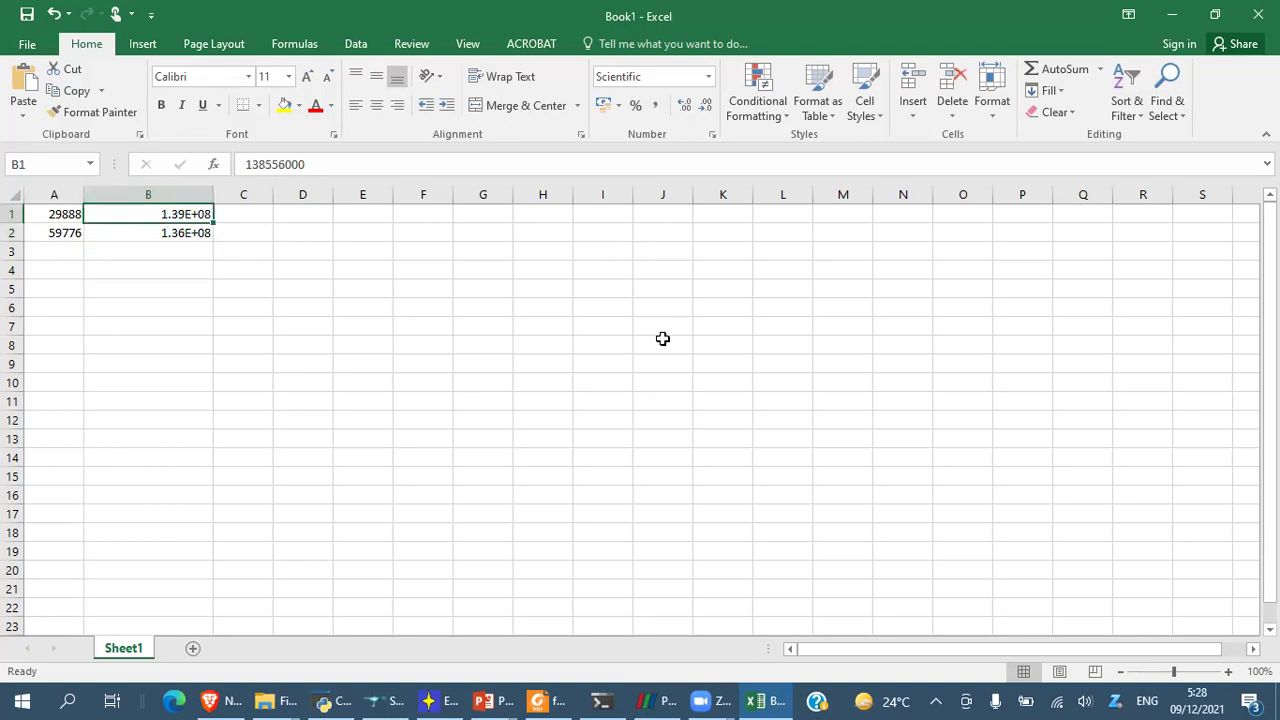
click(164, 233)
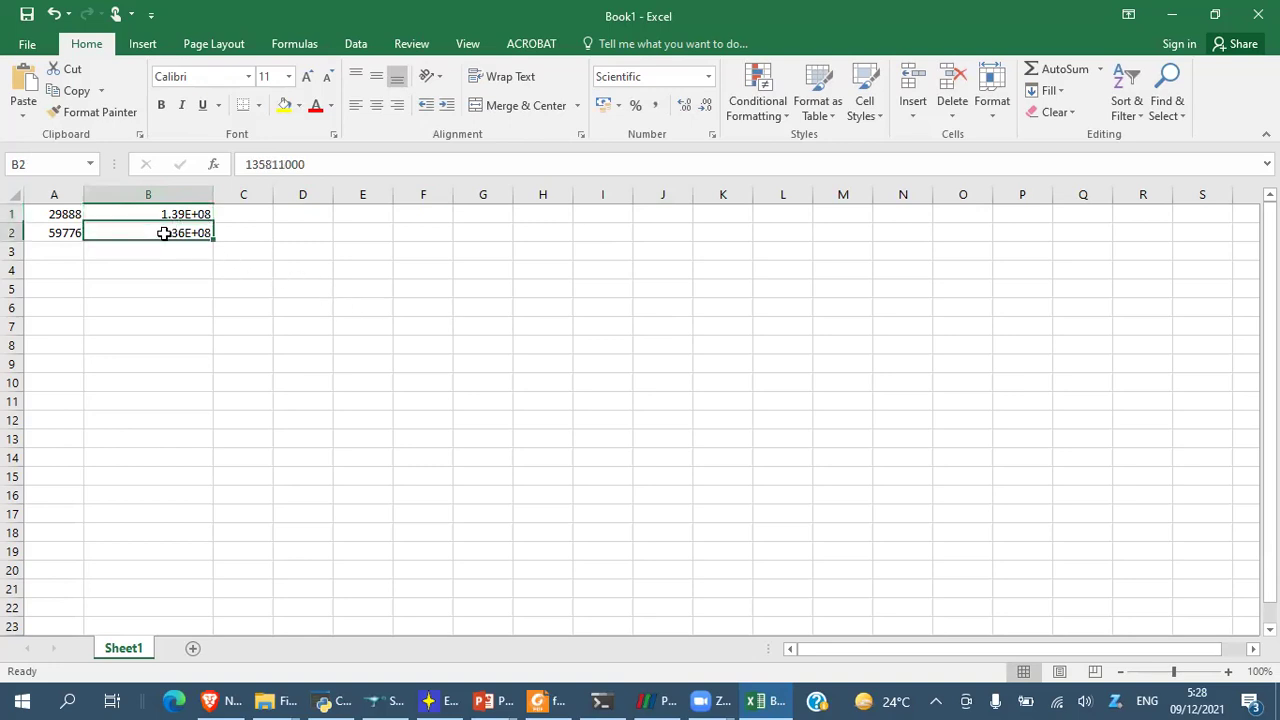
click(64, 238)
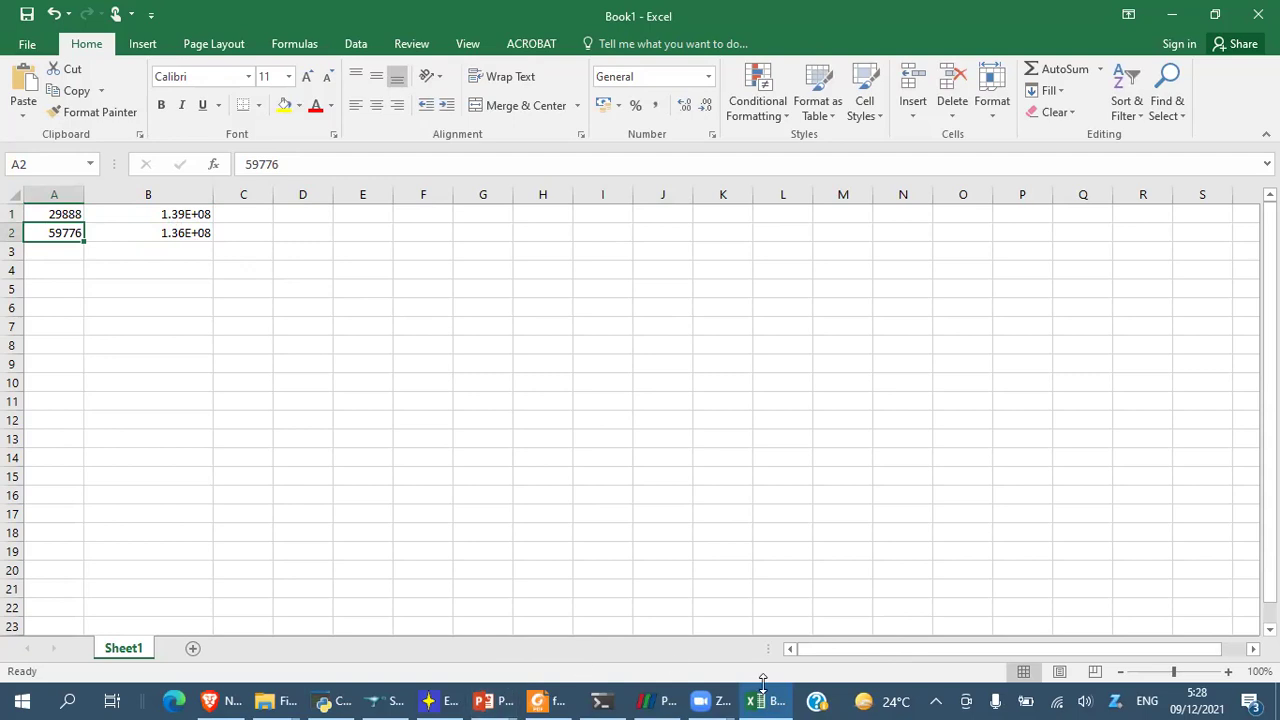
- Switch to SALOME with the solid_pipe study of the second mesh
click(388, 700)
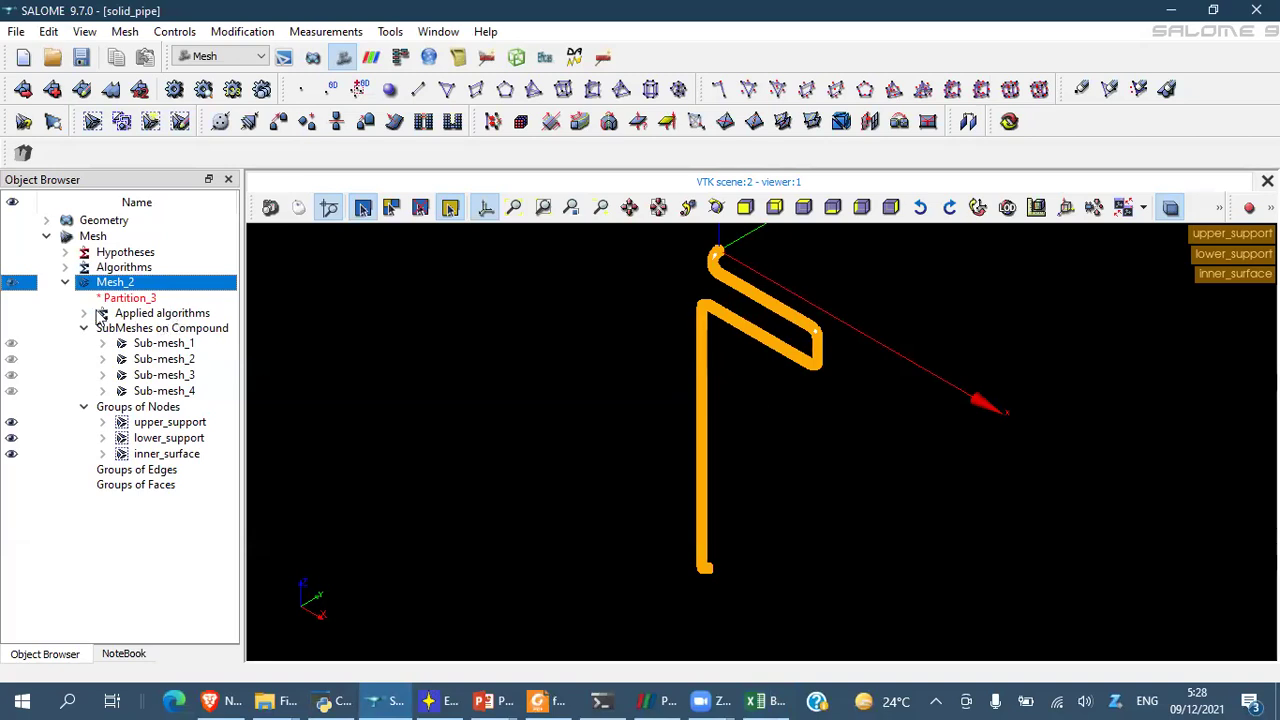
click(16, 31)
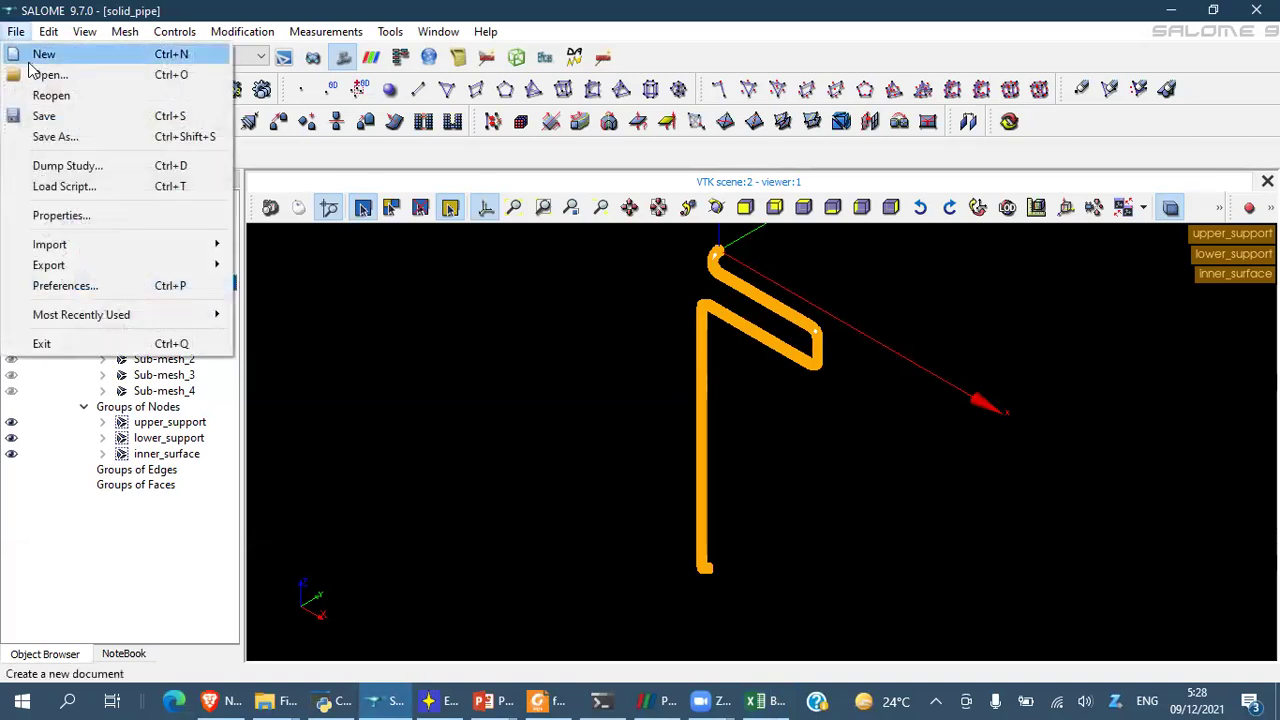
click(40, 74)
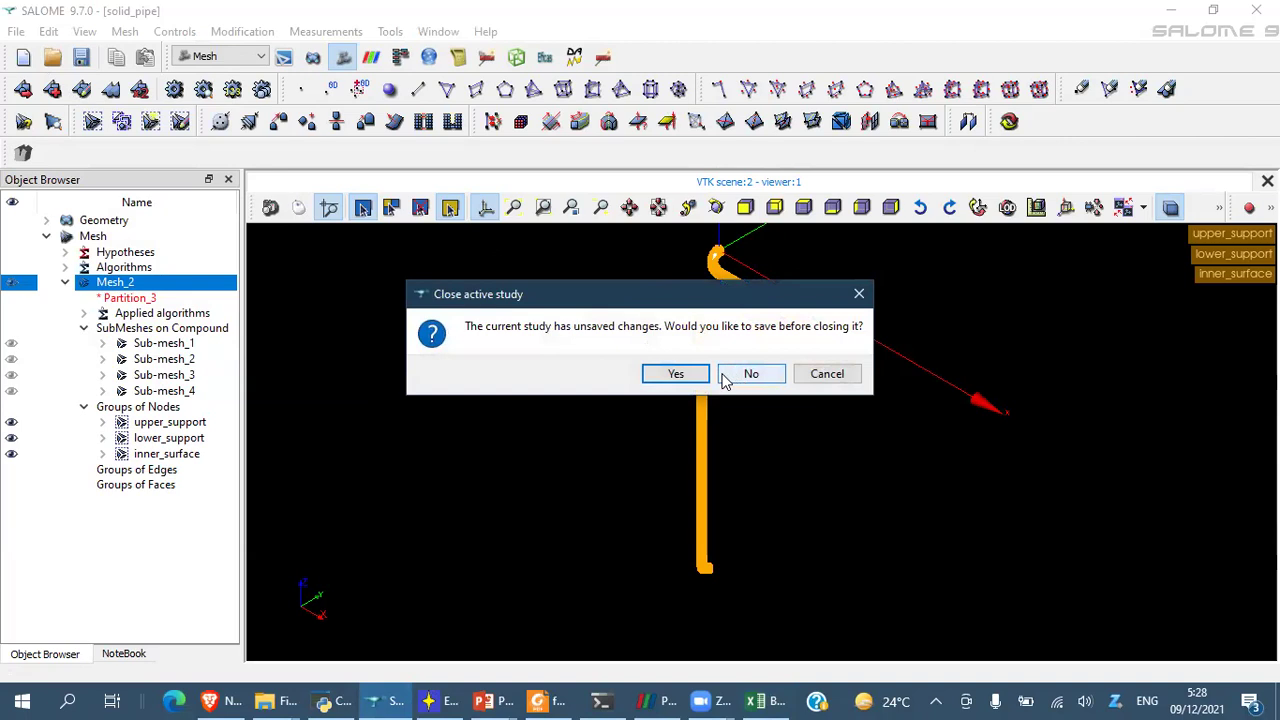
click(843, 376)
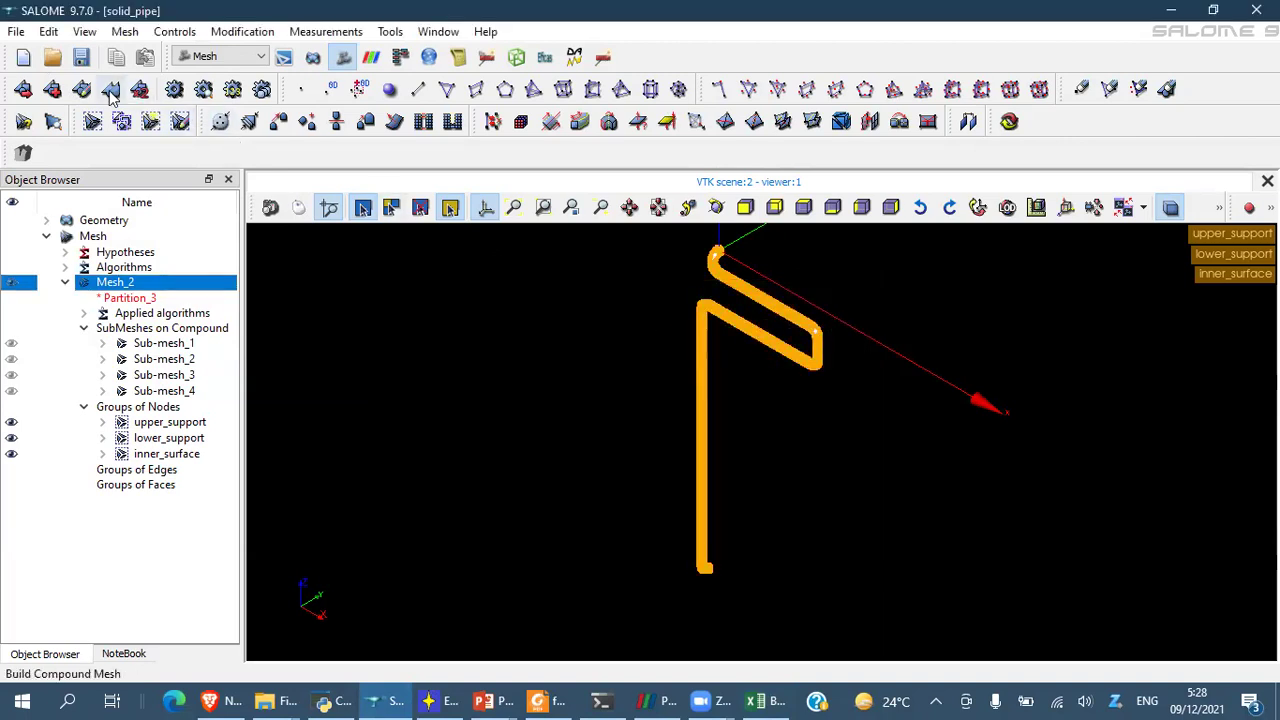
- Save the current study and open solid_pipe.hdf from the grid_independence mesh_3 folder
click(16, 31)
click(47, 74)
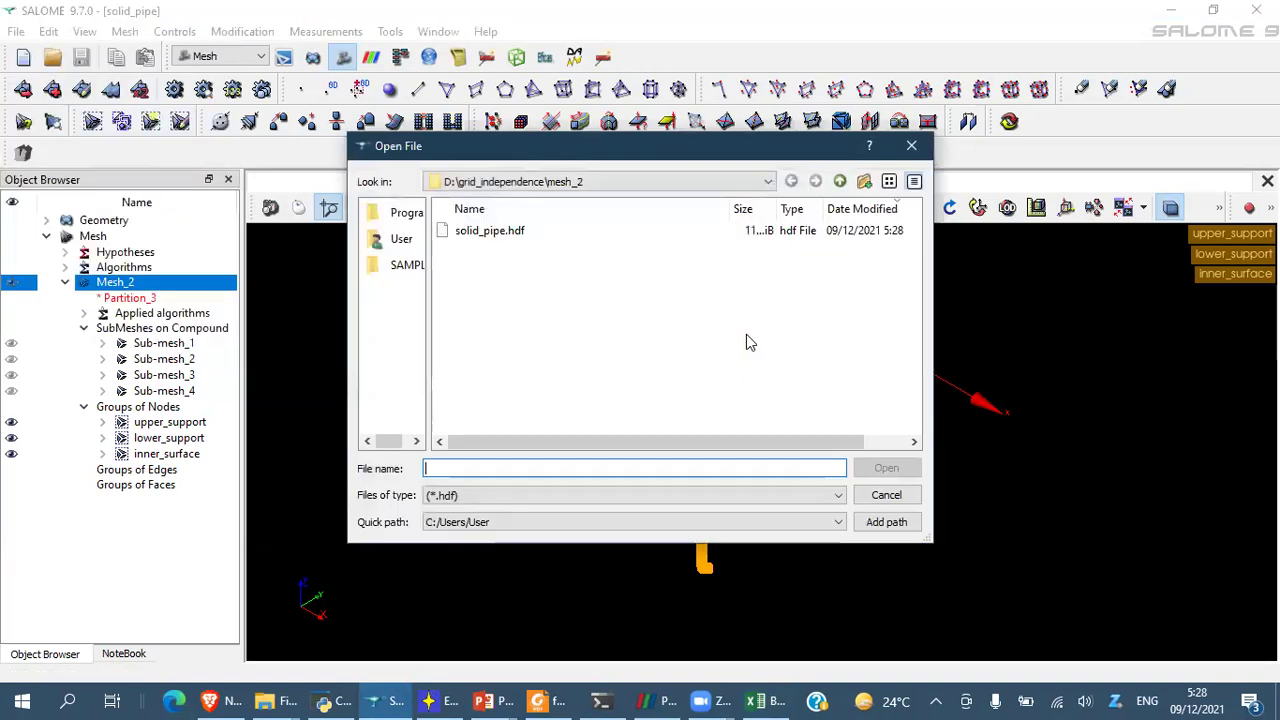
click(840, 181)
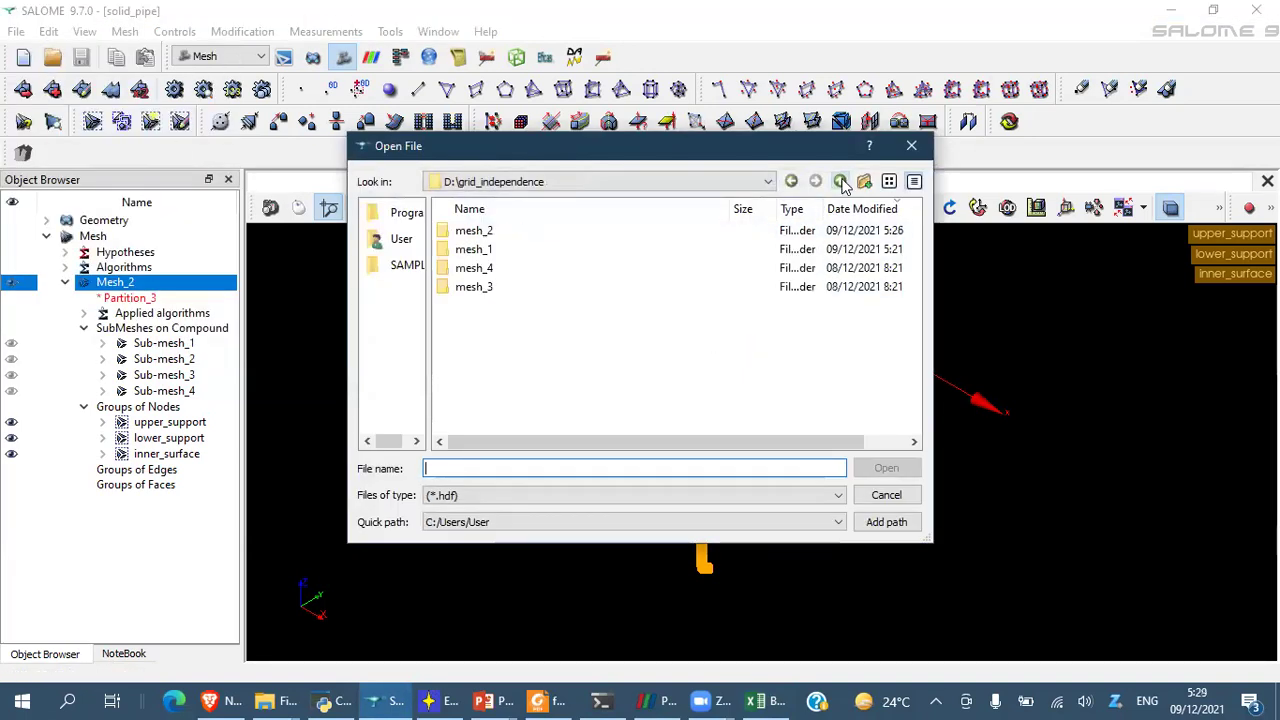
double_click(474, 287)
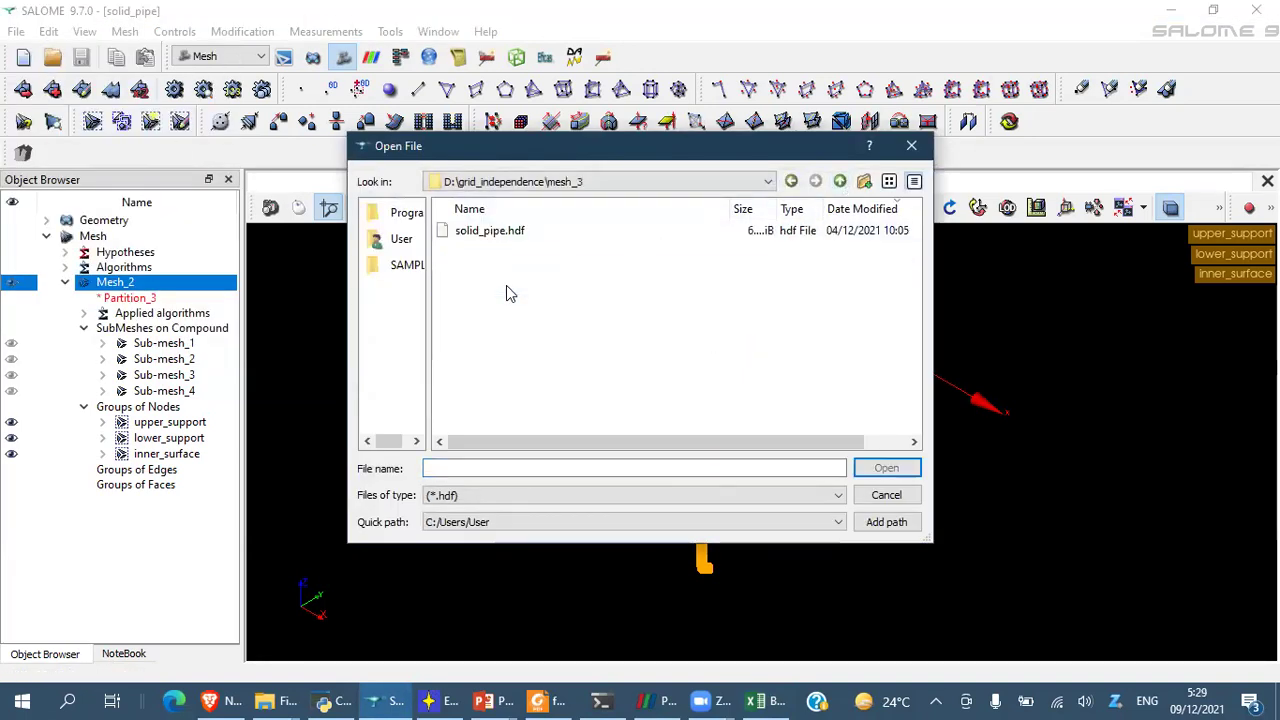
double_click(490, 231)
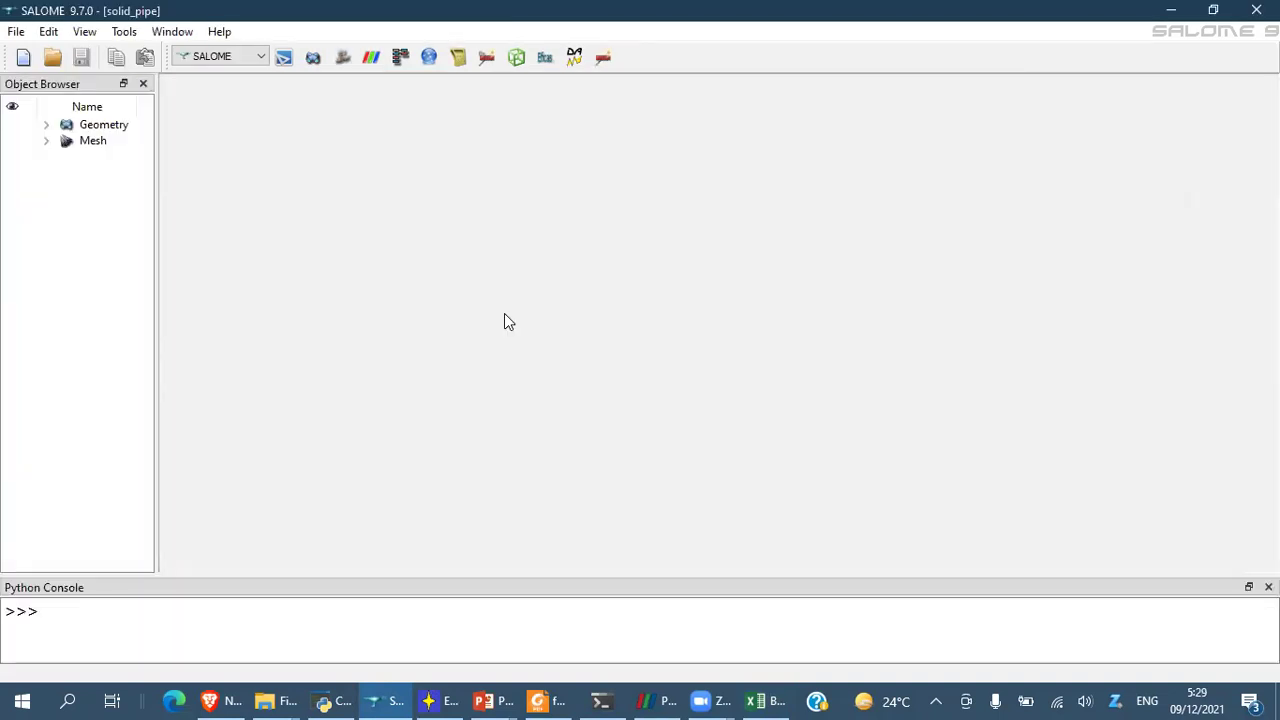
- Open the choice of SALOME modules for the mesh_3 study
click(207, 62)
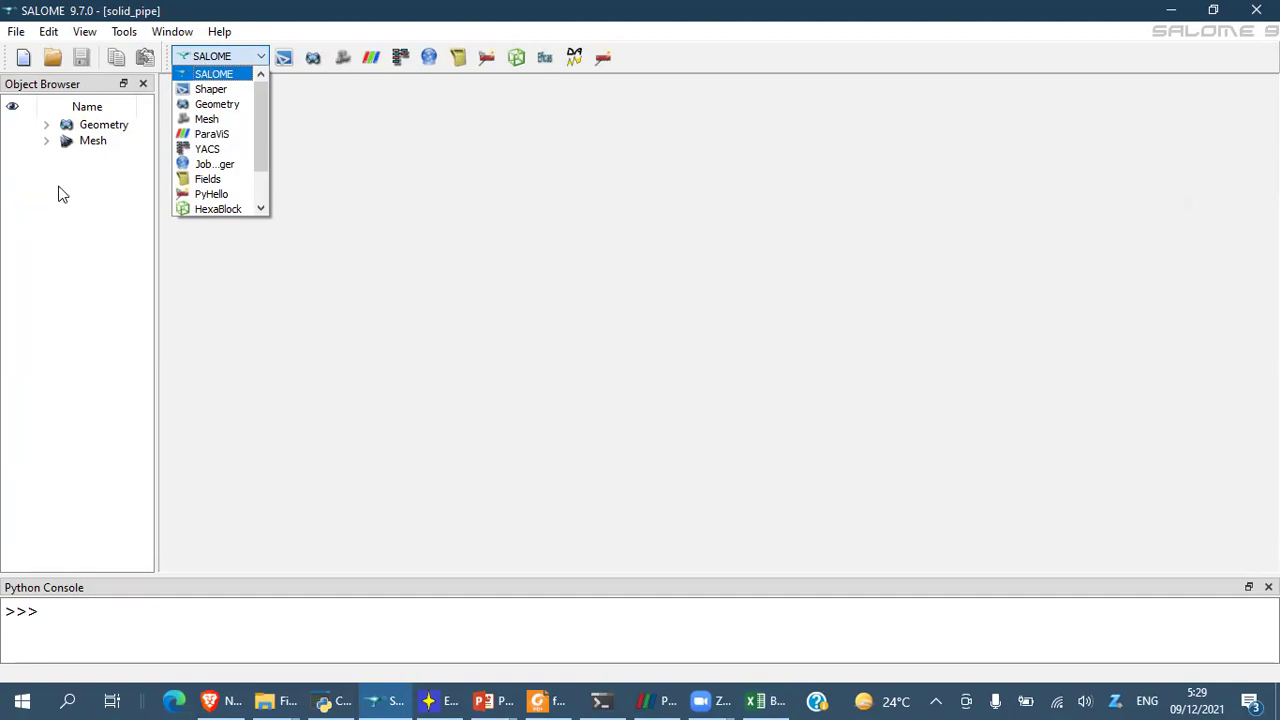
- Activate the Mesh module and expand Mesh_2 down to its sub-meshes
click(193, 120)
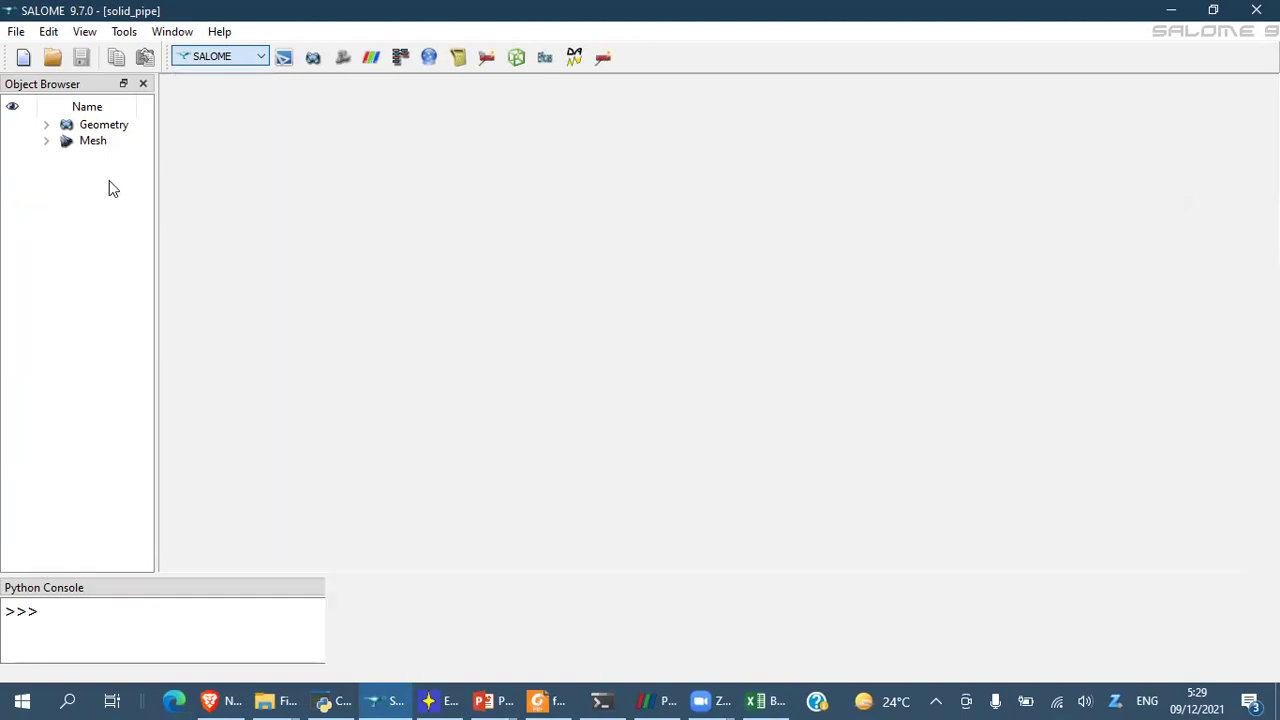
click(45, 237)
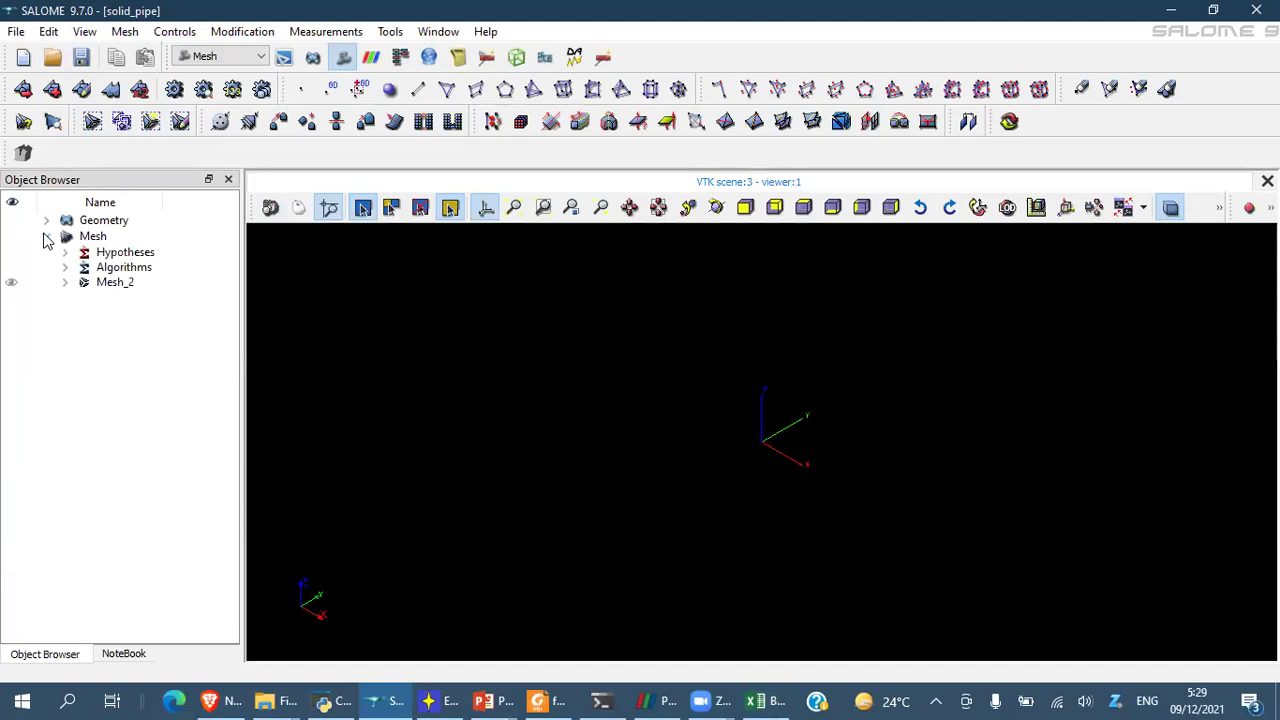
click(64, 282)
click(85, 328)
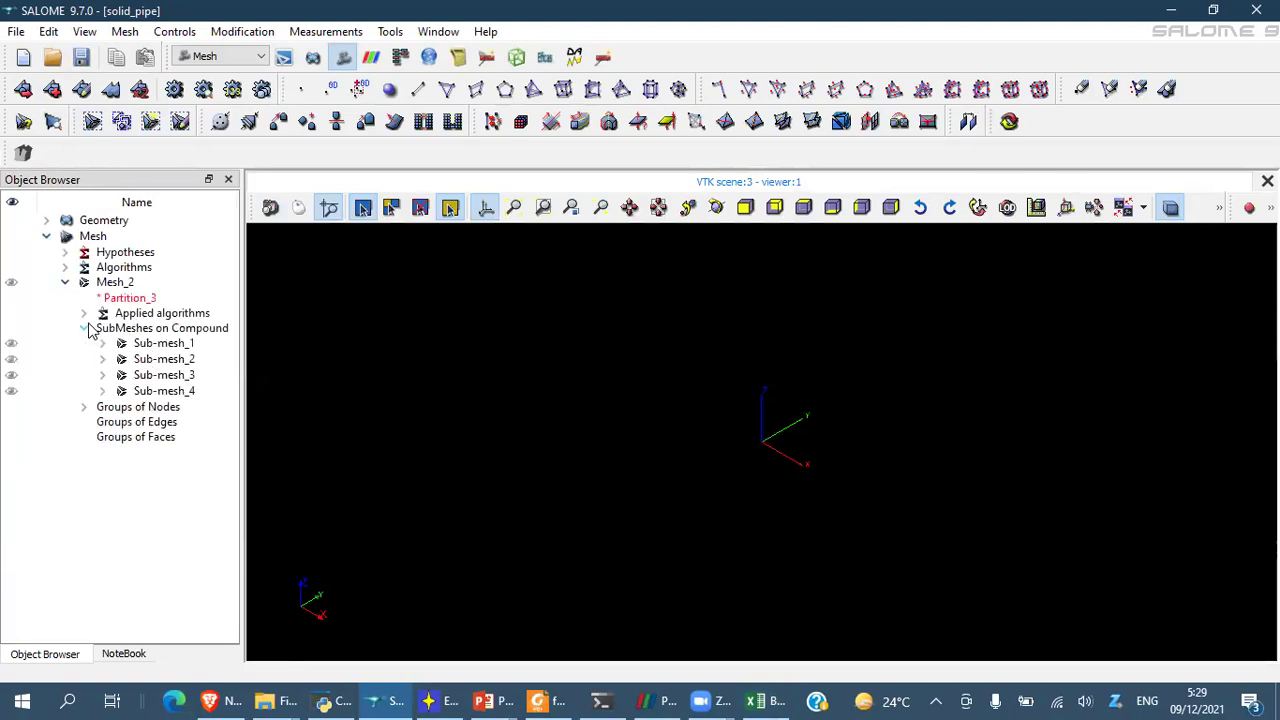
- Edit Sub-mesh_1 on thickness_edges so its Number of Segments hypothesis is 6, and apply the change
click(160, 344)
right_click(159, 342)
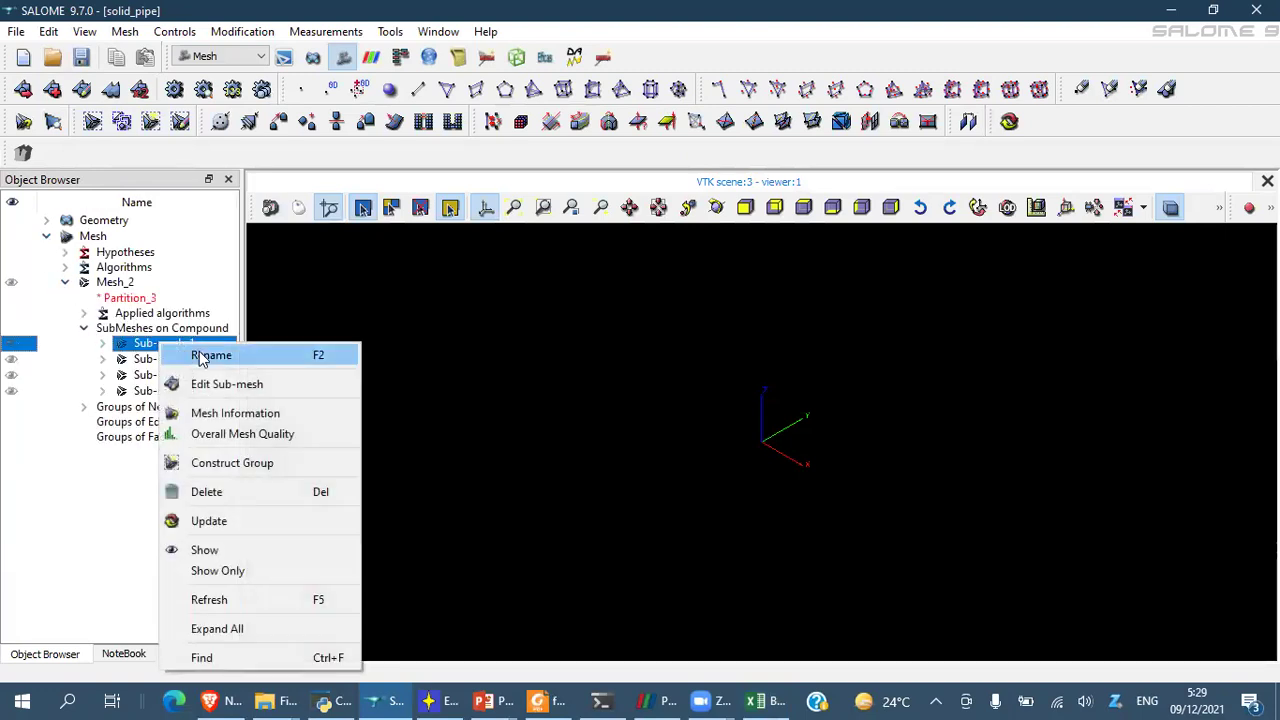
click(234, 386)
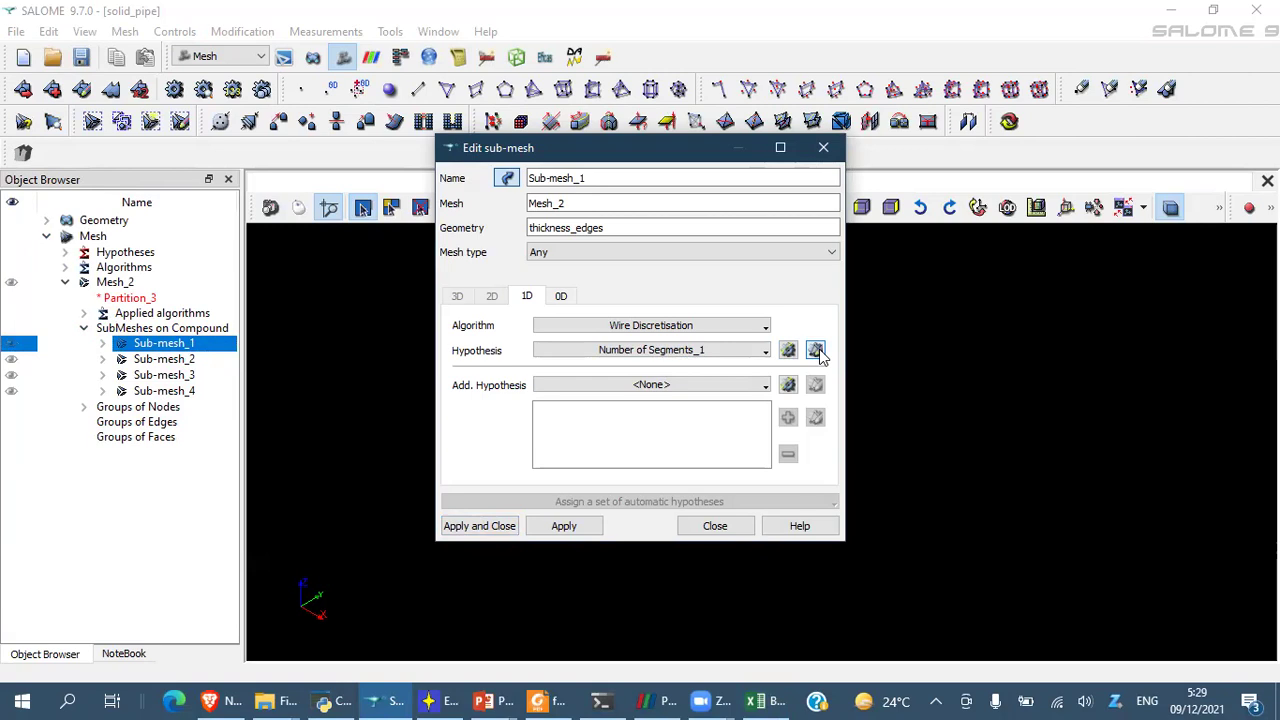
click(816, 351)
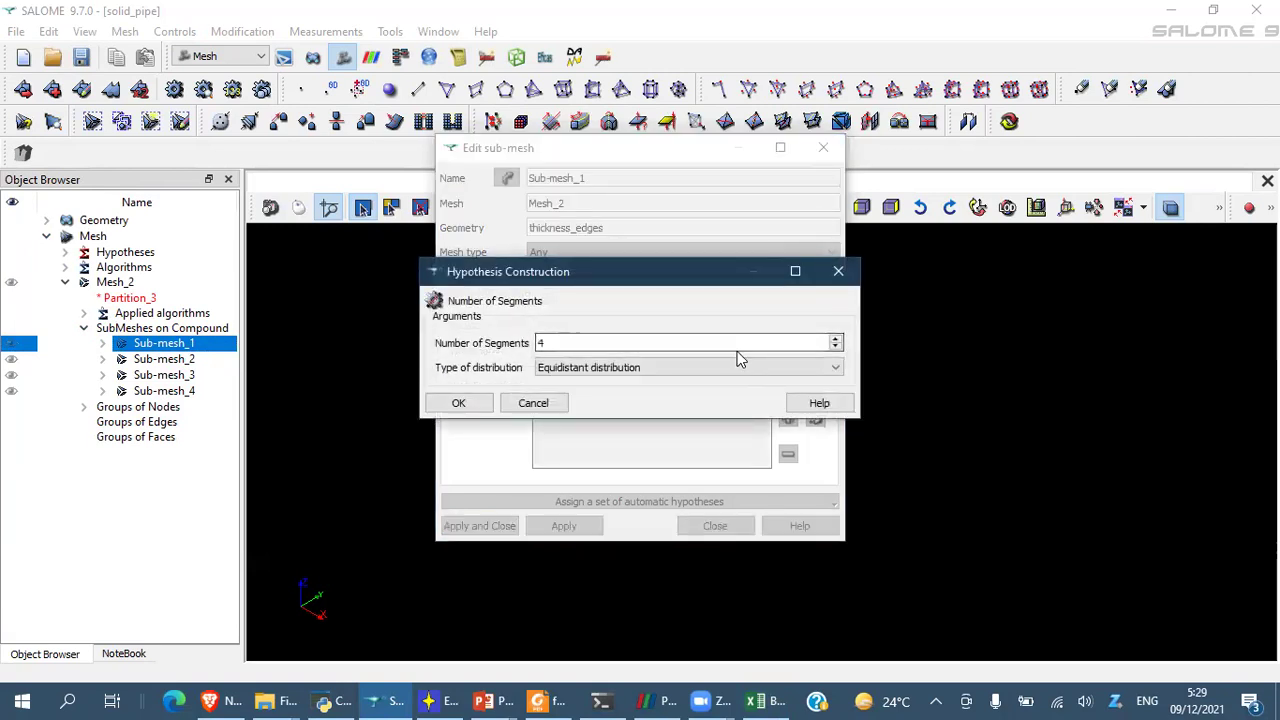
key(BackSpace)
text(6)
click(458, 403)
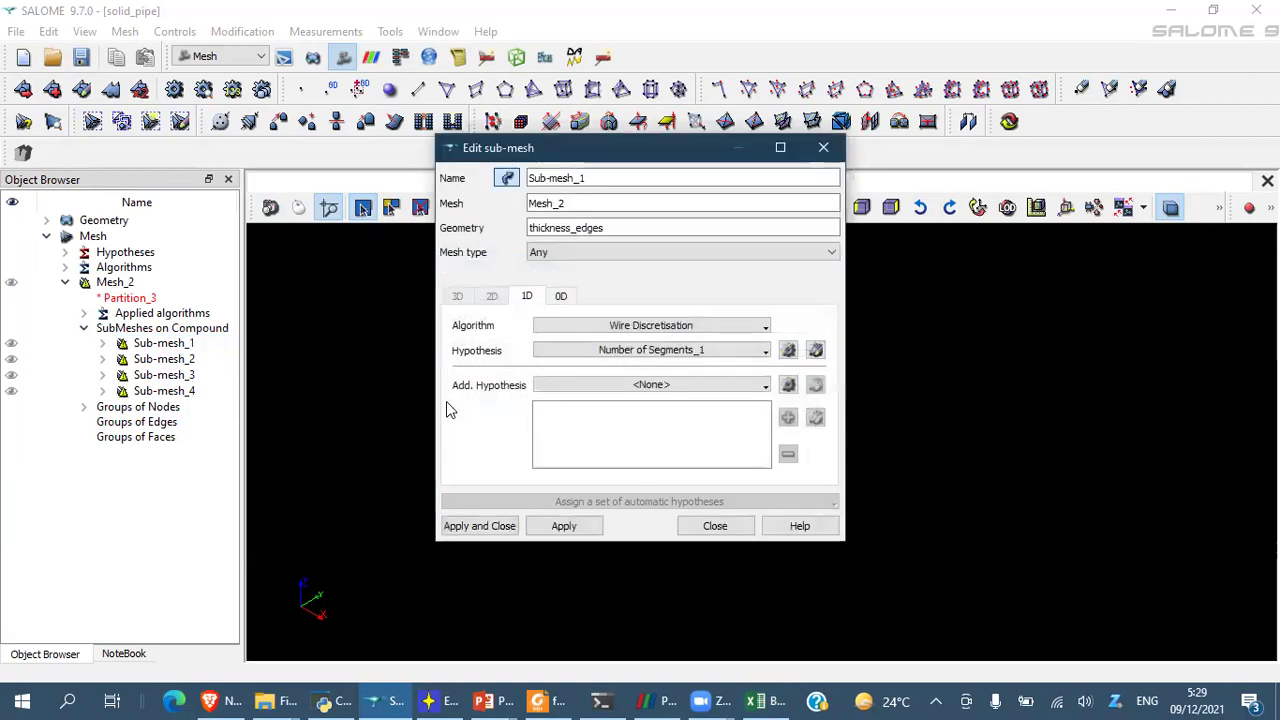
click(505, 527)
- Edit Sub-mesh_4 on extrusion_path so its Local Length hypothesis uses a length of 0.05, and apply the change
click(172, 391)
right_click(172, 391)
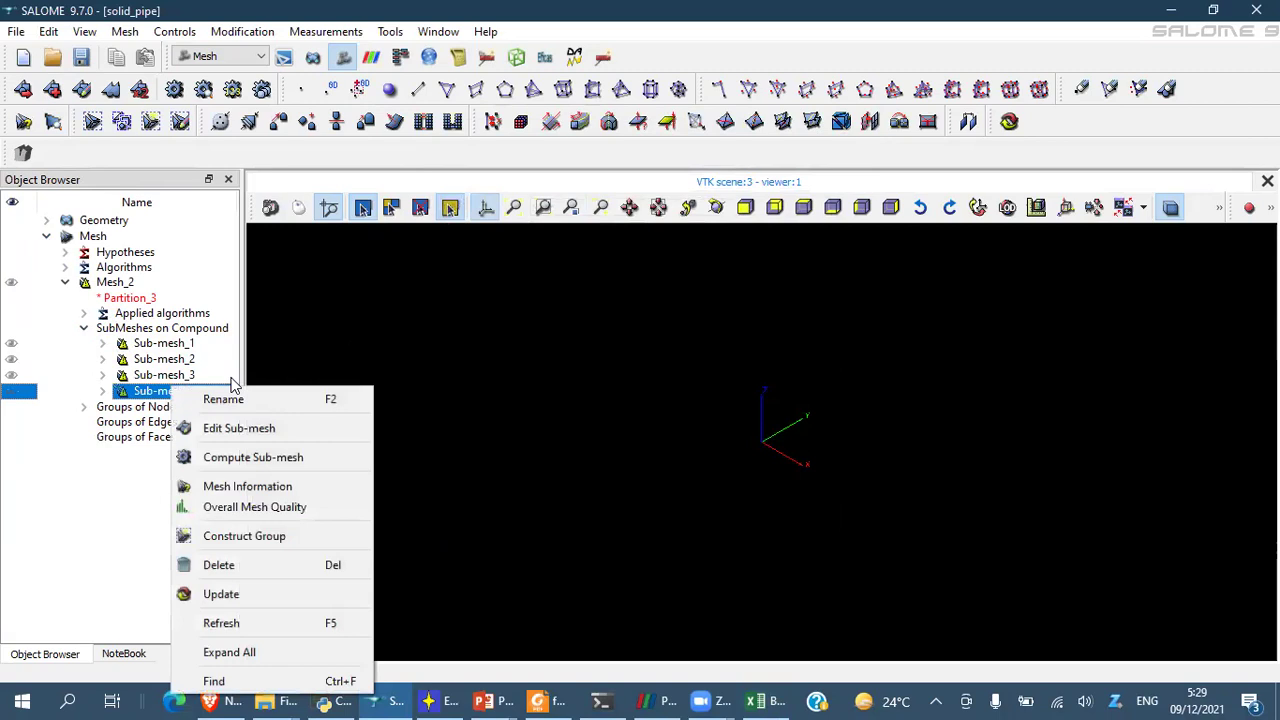
click(246, 428)
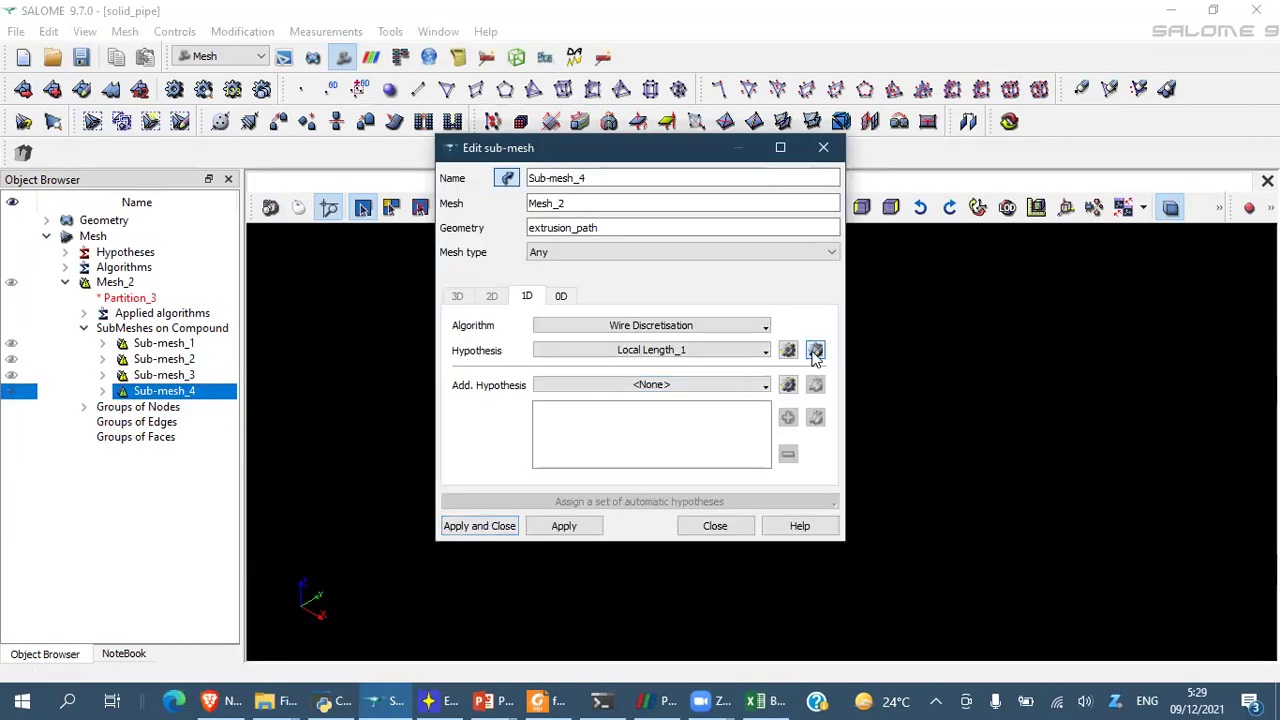
click(815, 352)
click(688, 341)
key(BackSpace)
text(05)
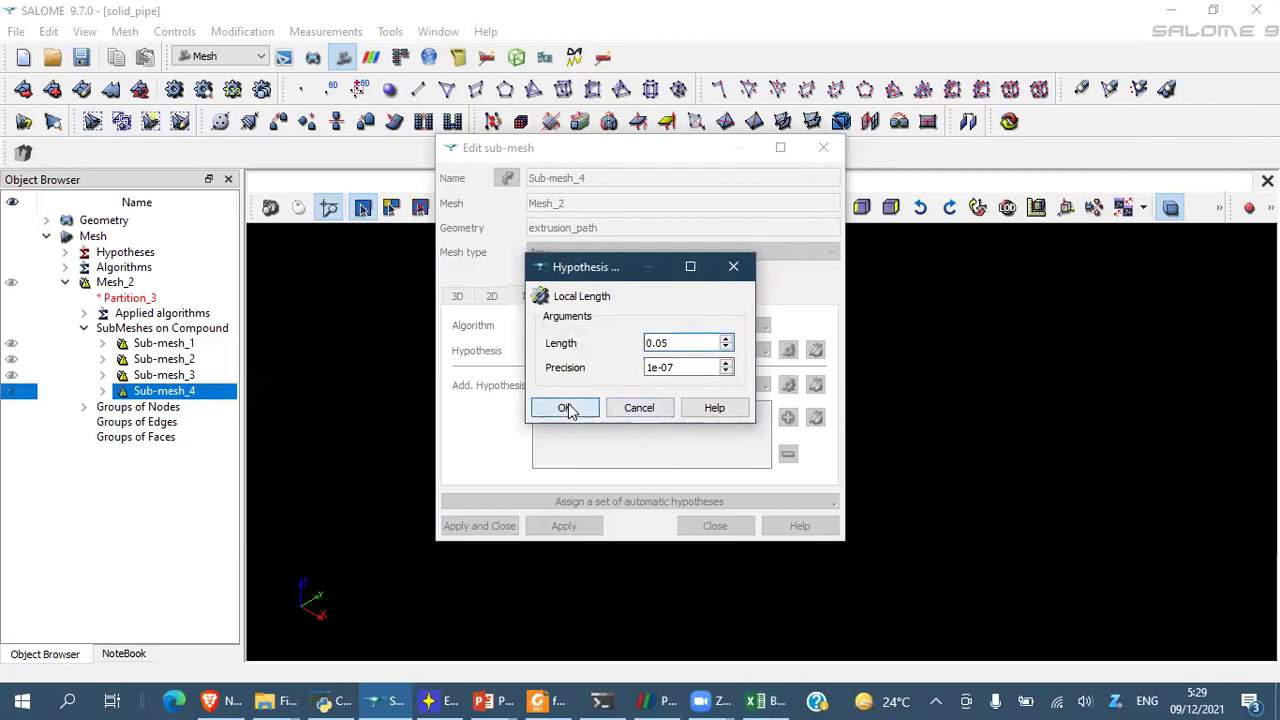
click(566, 410)
click(503, 526)
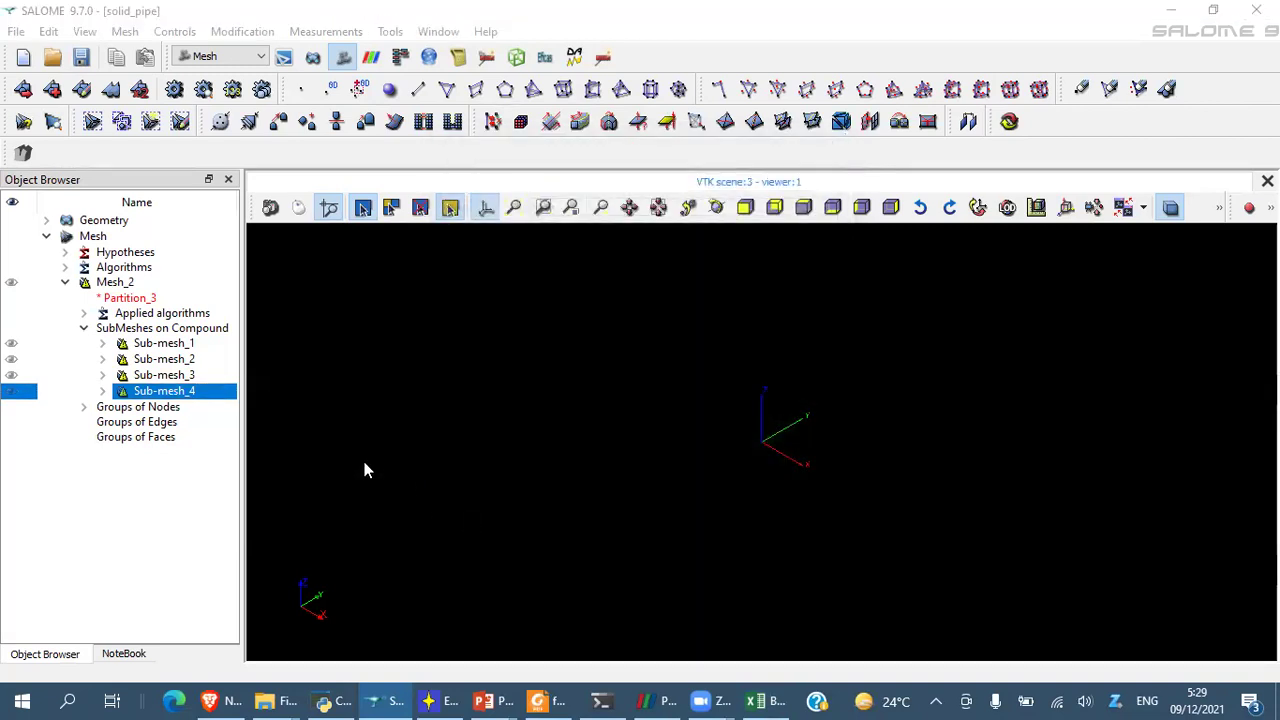
- Clear and recompute Mesh_2 with the modified sub-mesh settings
click(117, 284)
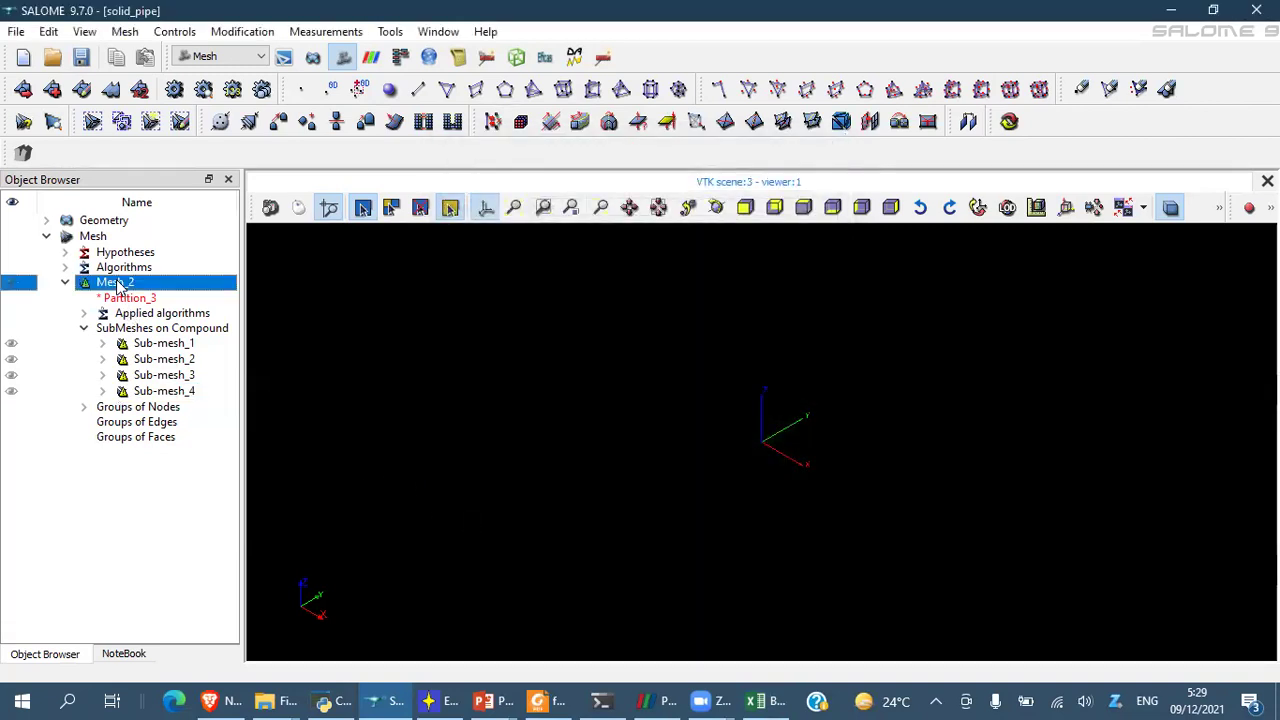
right_click(117, 284)
click(194, 112)
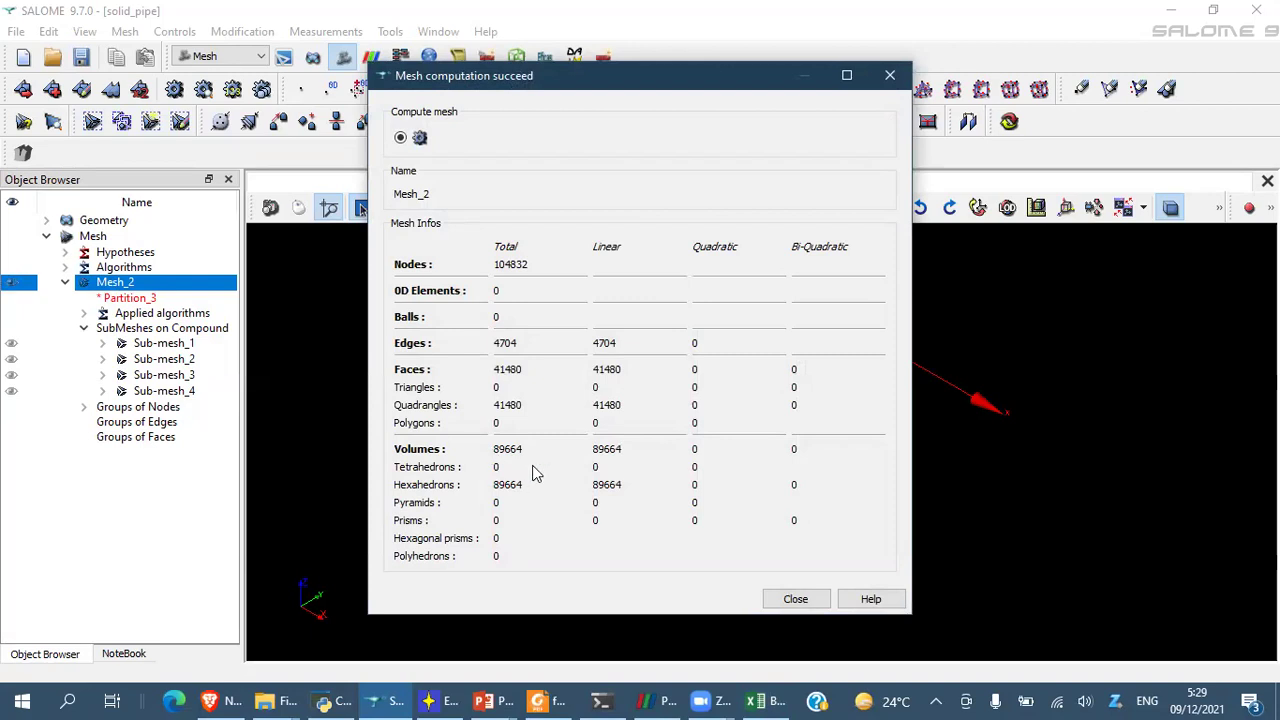
- Switch to the Excel workbook Book1 and record the hexahedron count 89664 in cell A3, then select B3
click(762, 700)
click(68, 250)
text(89)
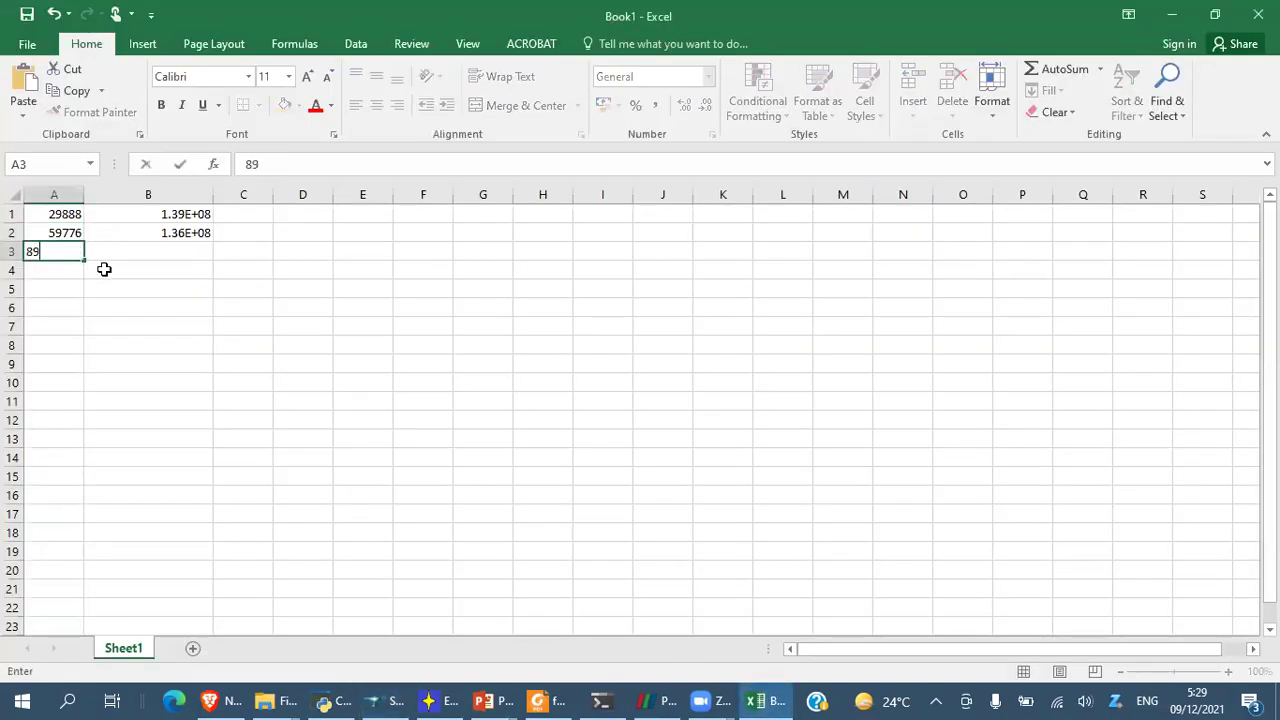
text(664)
key(Return)
key(Up)
key(Right)
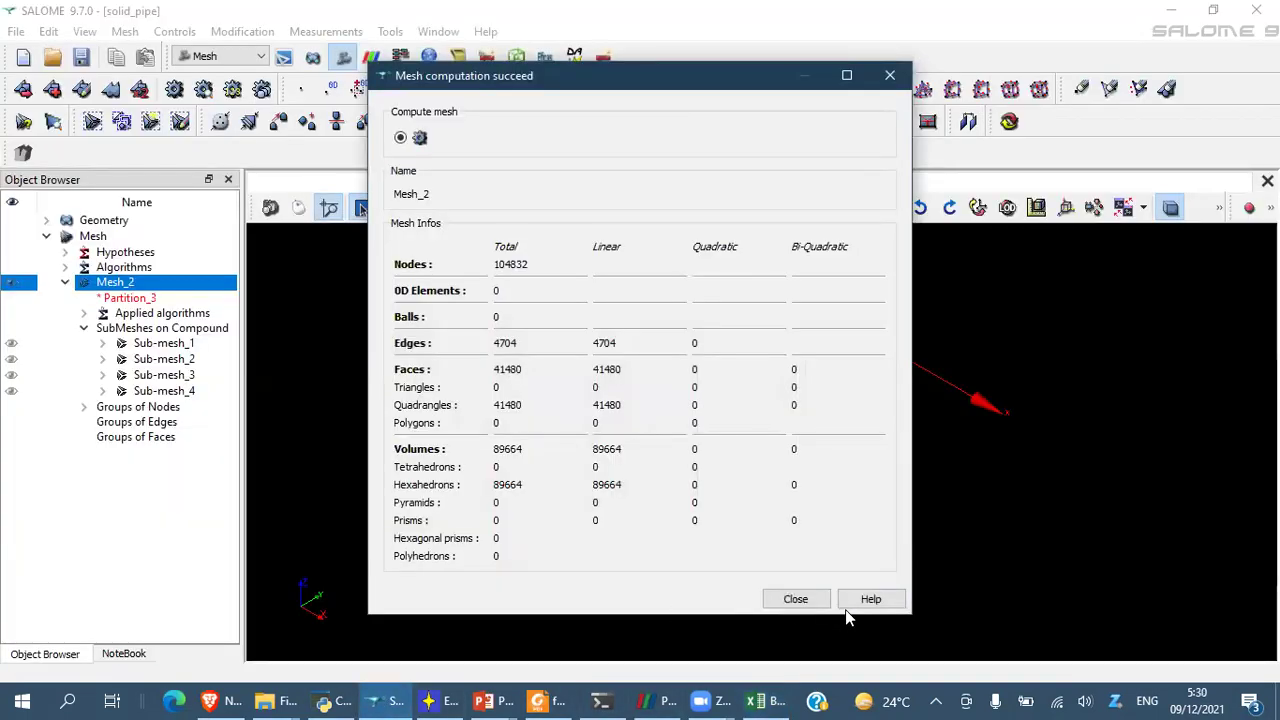
- Return to SALOME, dismiss the computation summary, and update the upper_support and lower_support node groups of Mesh_2
click(818, 598)
click(84, 408)
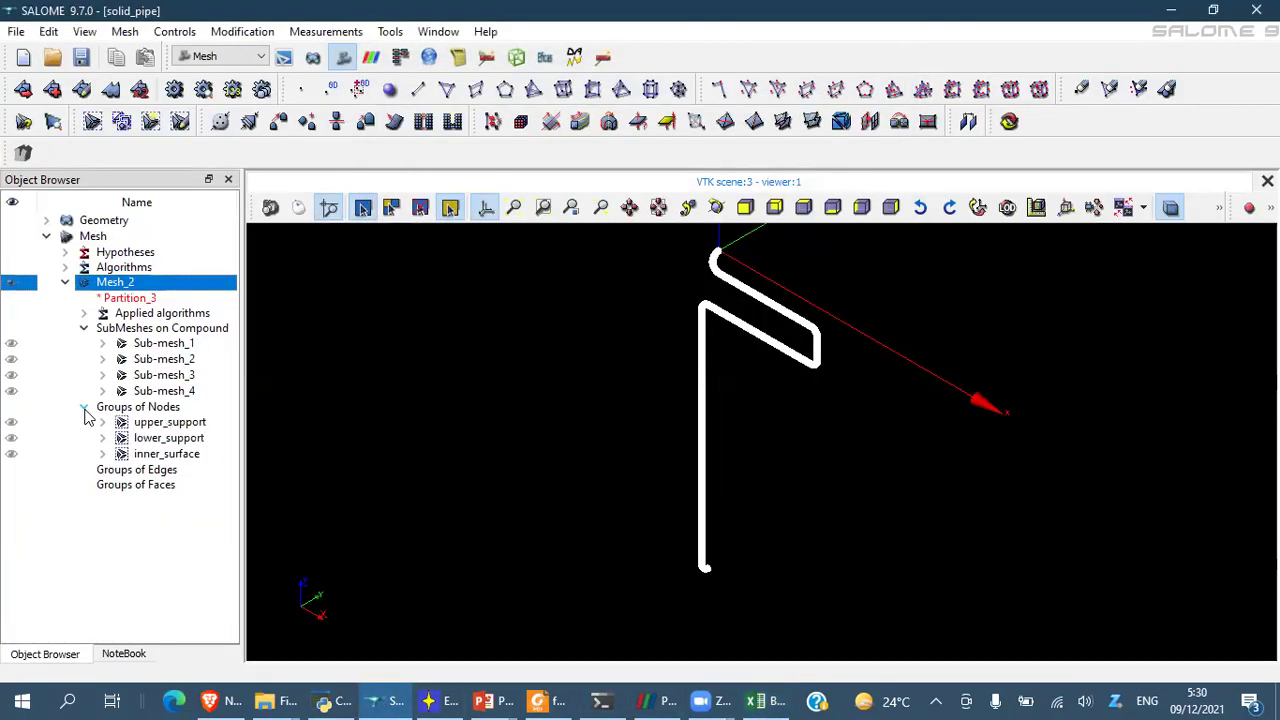
click(146, 424)
right_click(146, 426)
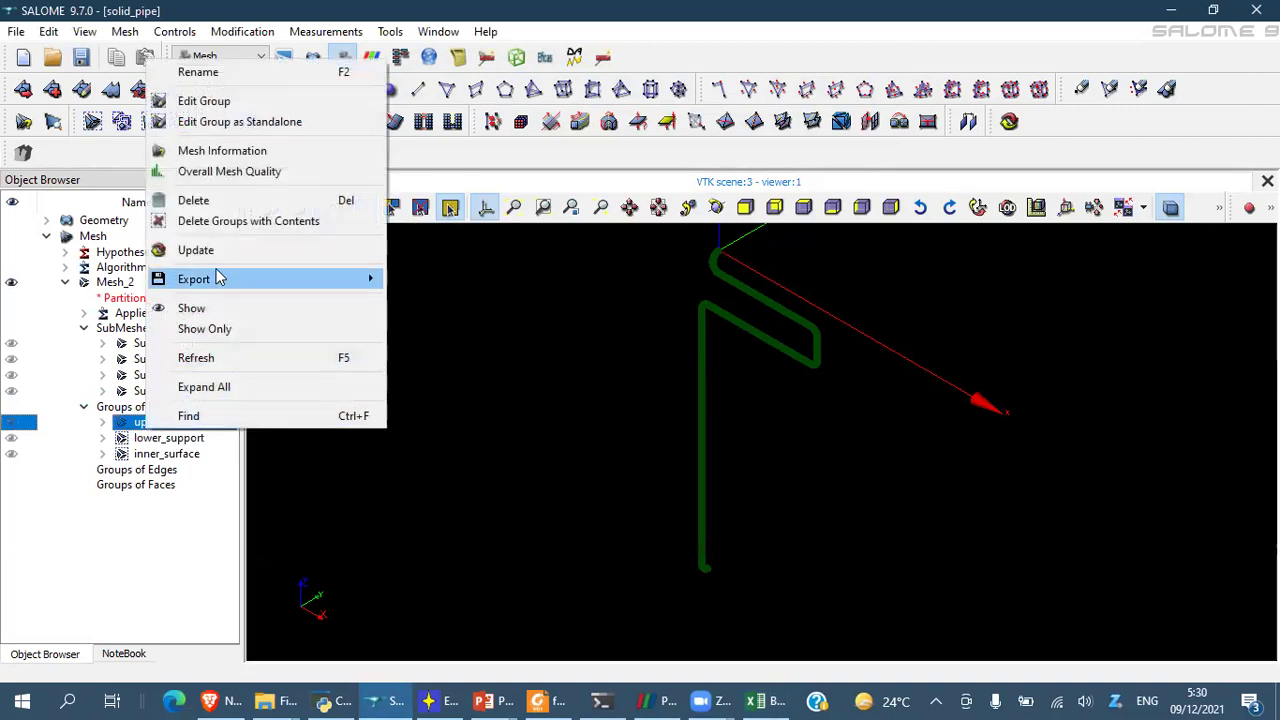
click(206, 250)
click(171, 442)
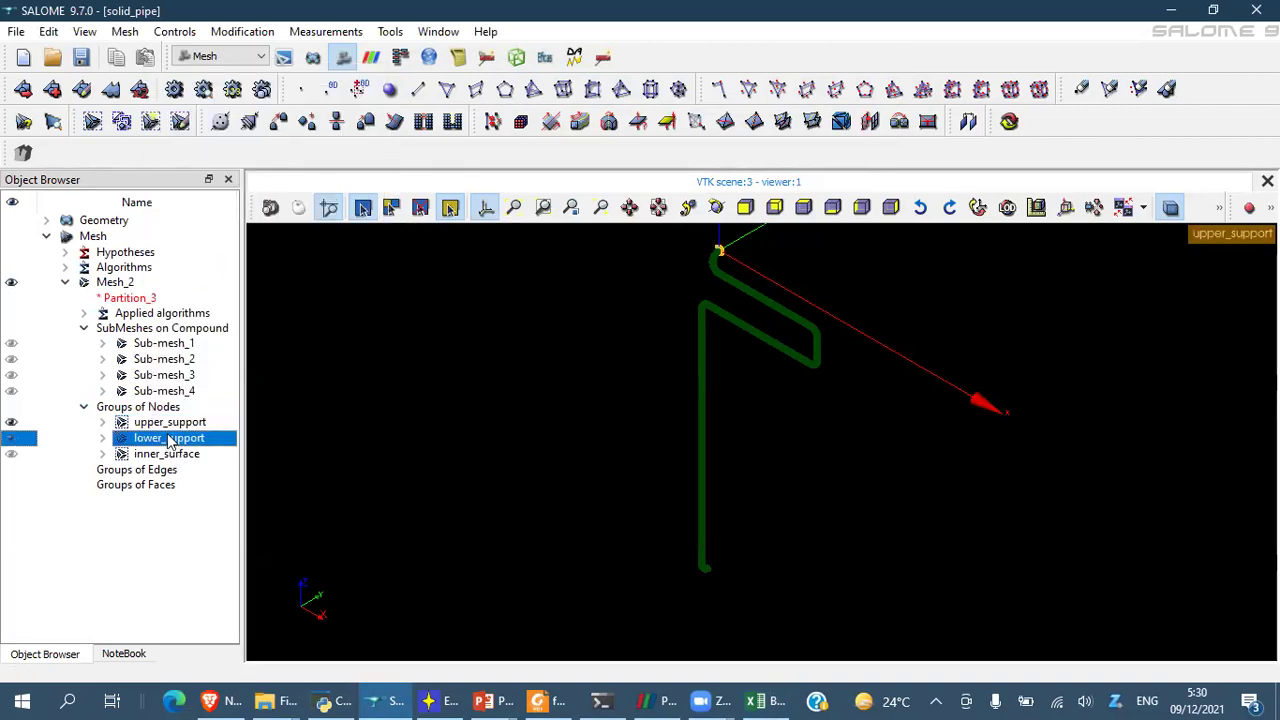
right_click(172, 448)
click(244, 255)
- Update the inner_surface node group of Mesh_2
click(194, 456)
right_click(192, 455)
click(248, 278)
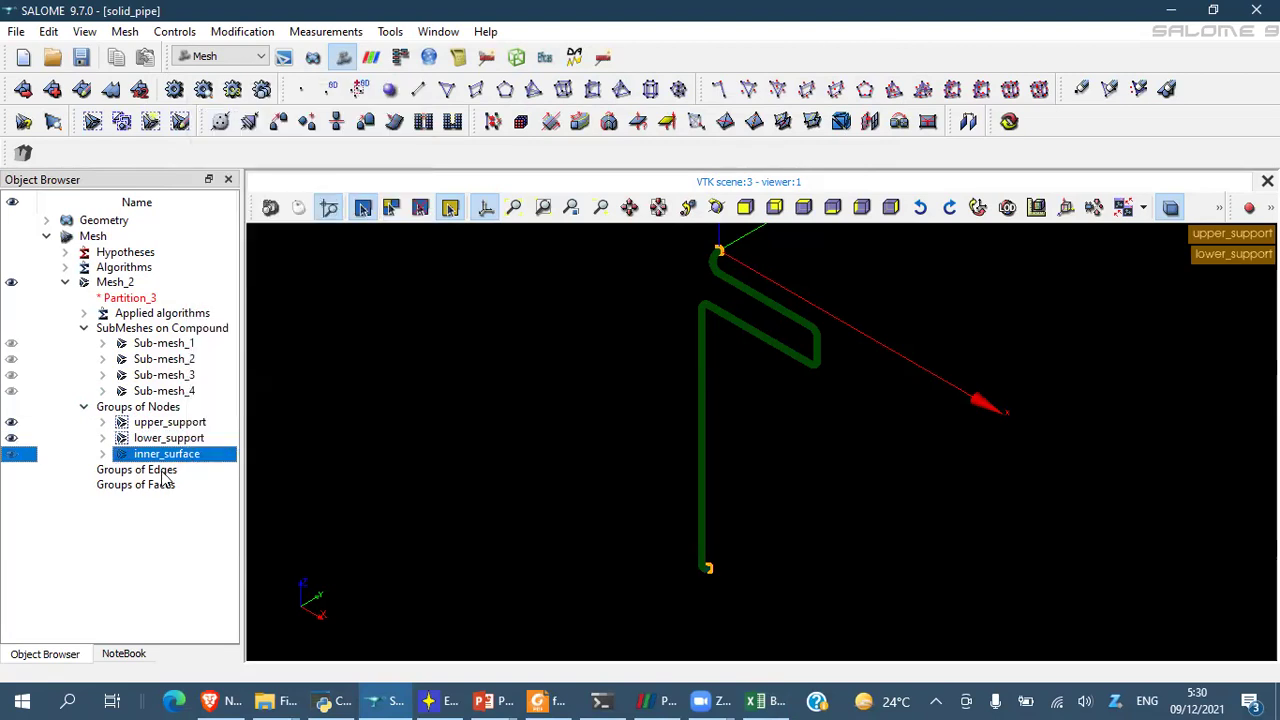
right_click(160, 456)
click(216, 280)
- Export Mesh_2 as a UNV file named solid_pipe_mesh_3 in D:\grid_independence\mesh_3
click(91, 285)
right_click(91, 290)
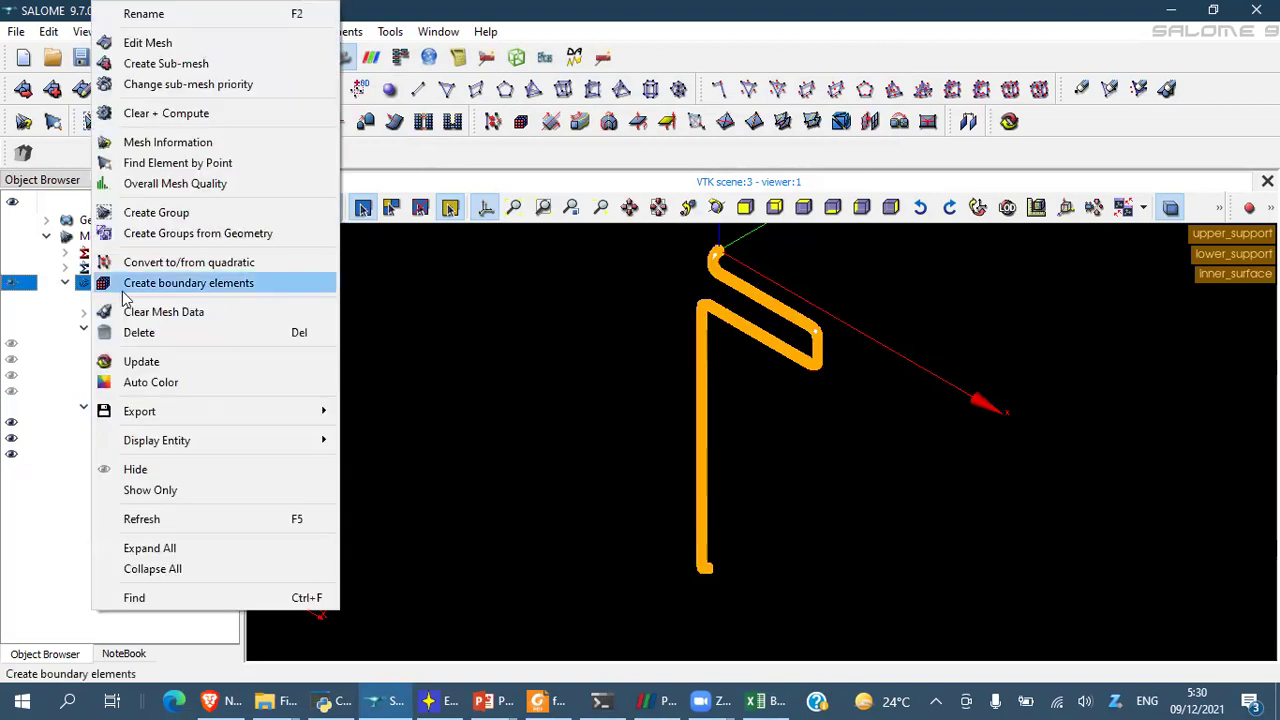
mouse_move(248, 414)
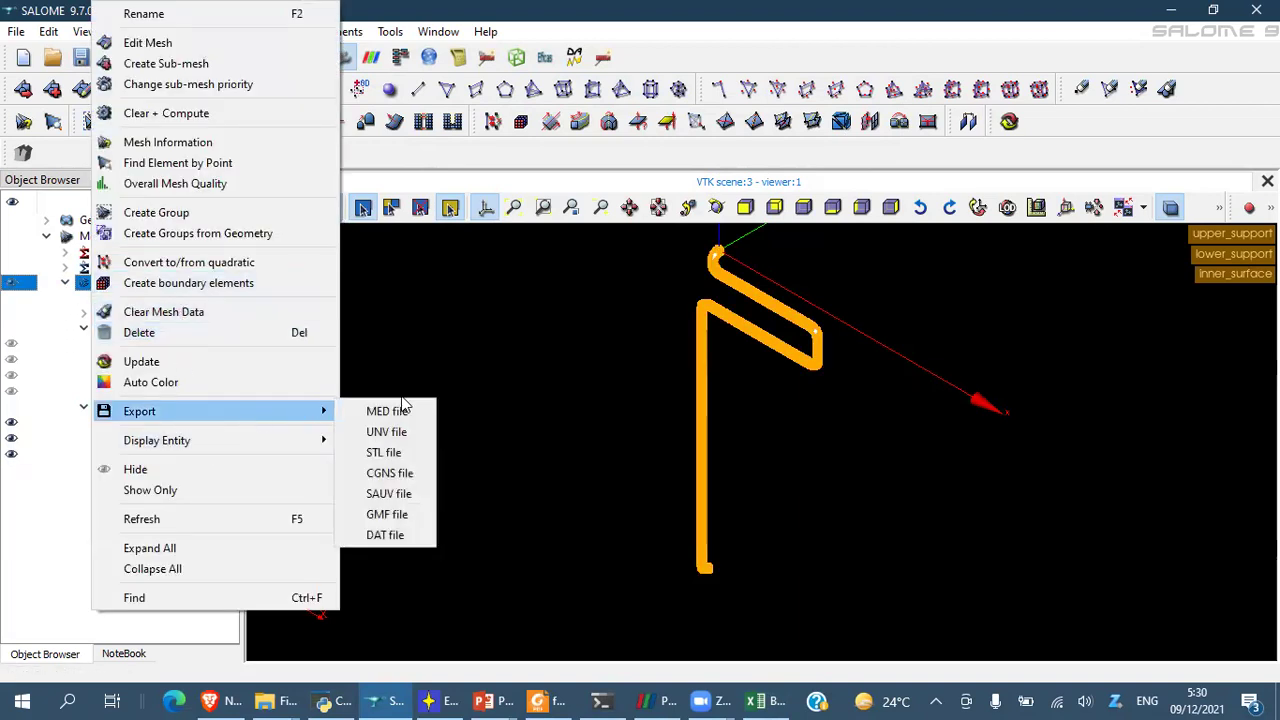
click(386, 431)
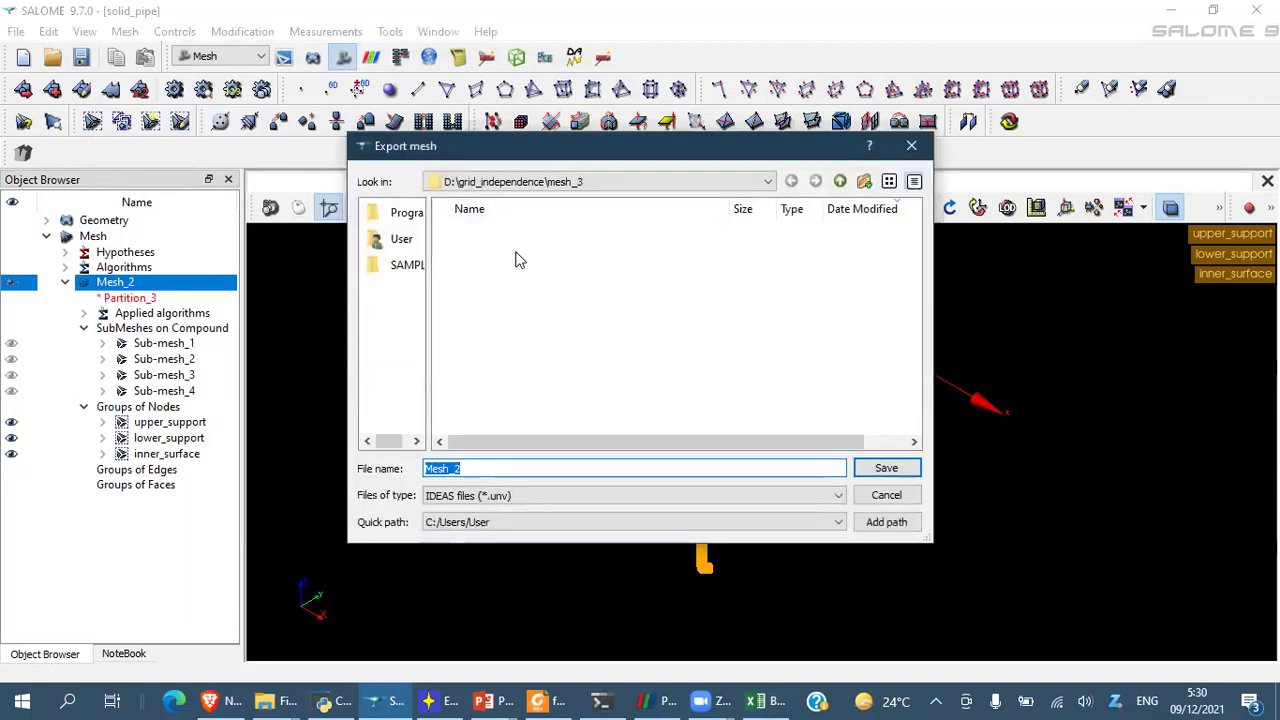
text(solid_)
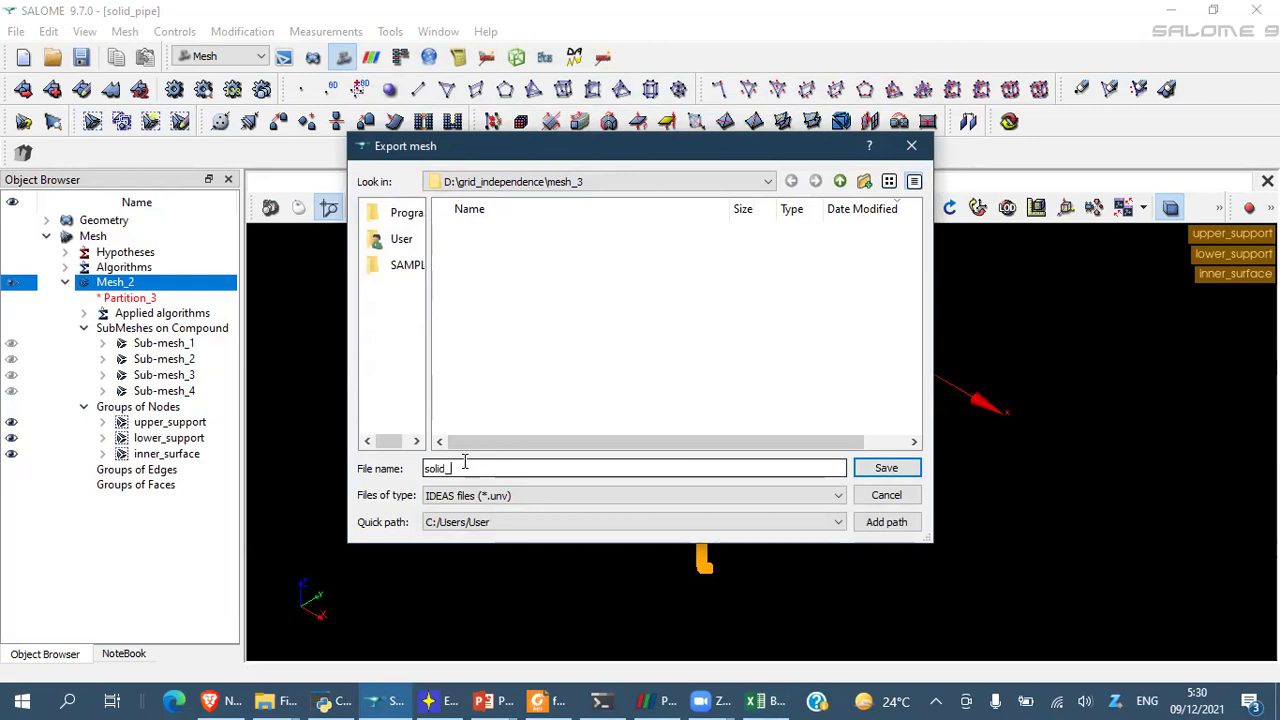
text(pipe_mesh_3)
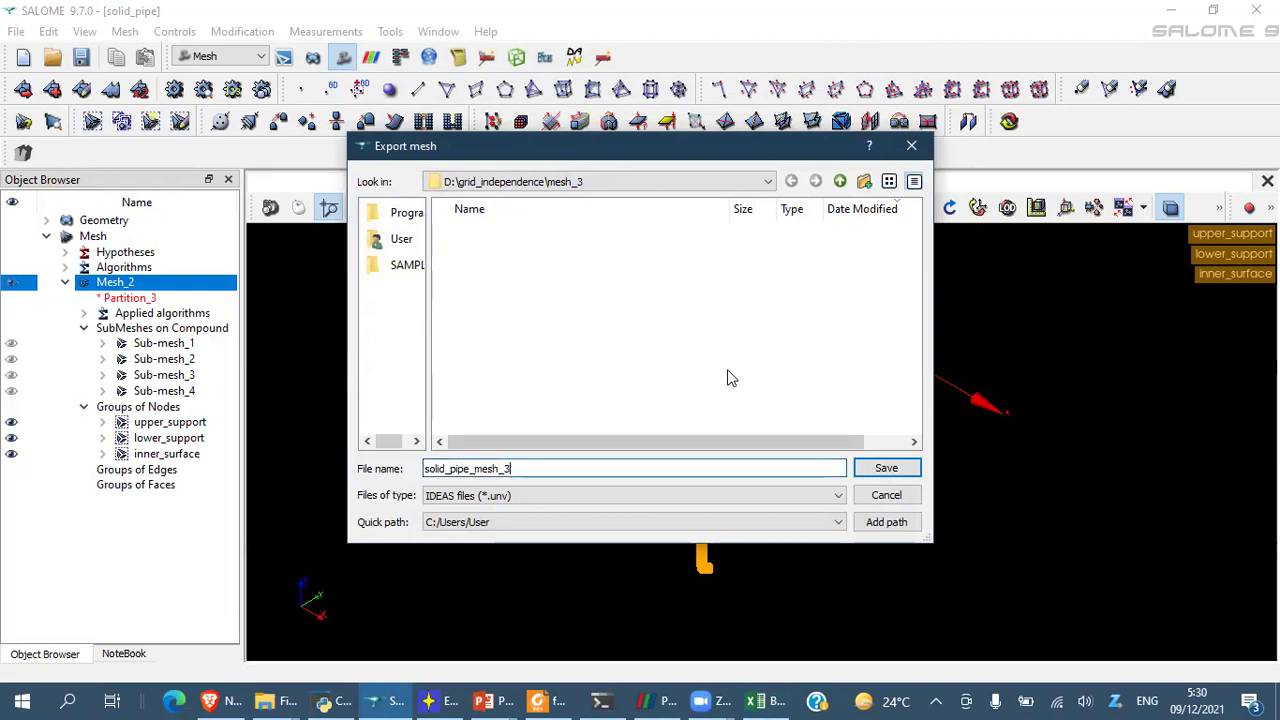
click(857, 473)
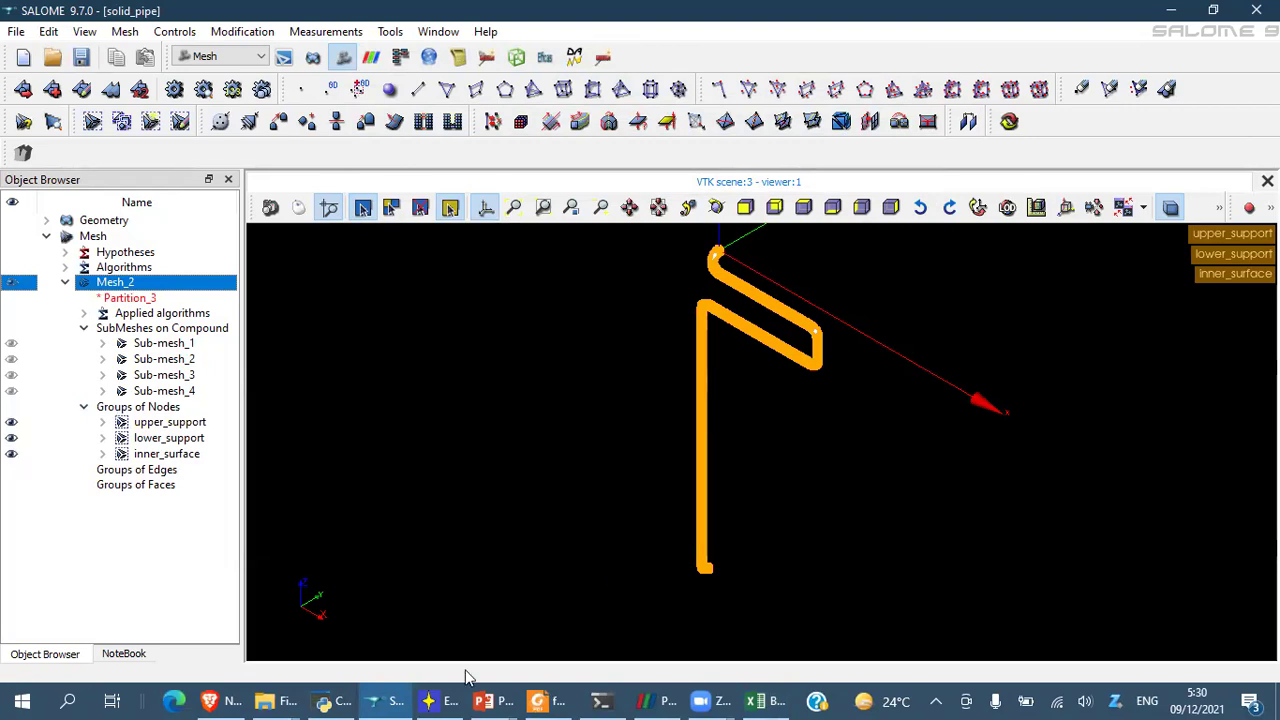
- Switch to the CalculiX launcher, close Vtkpost, load solid_pipe_mesh_3.unv from the mesh_3 folder and convert it with unical
click(440, 700)
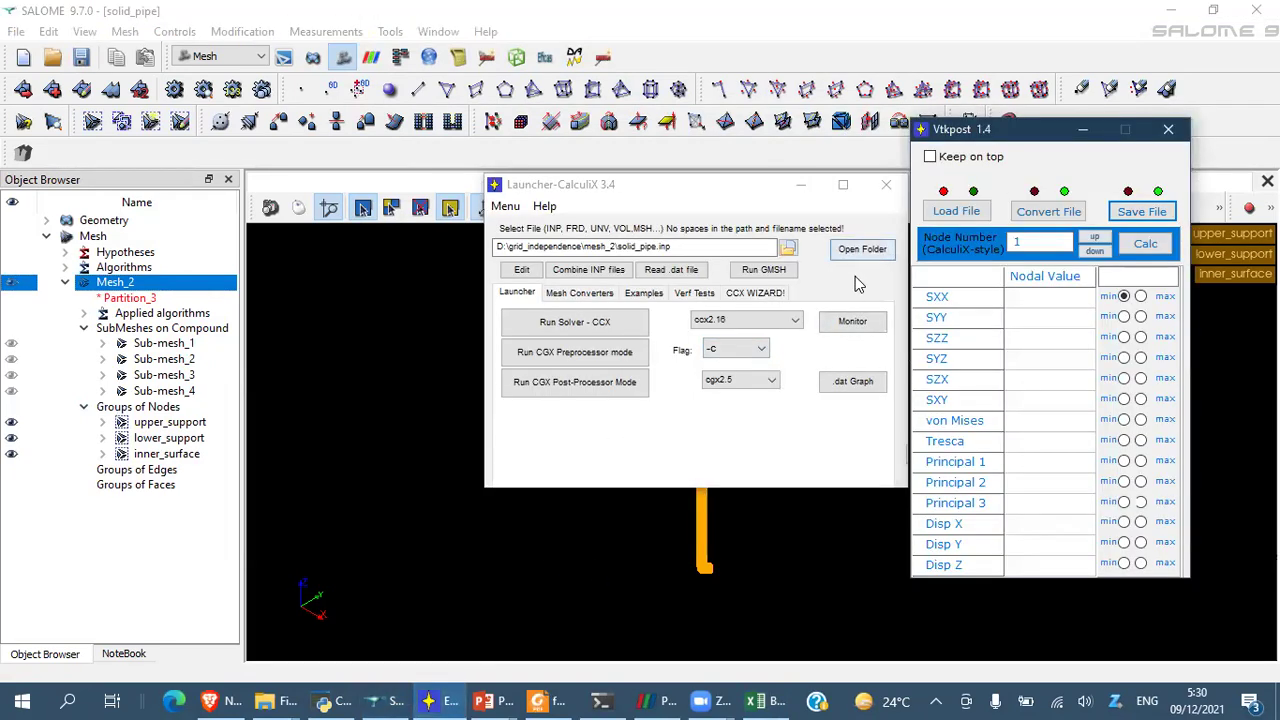
click(1168, 129)
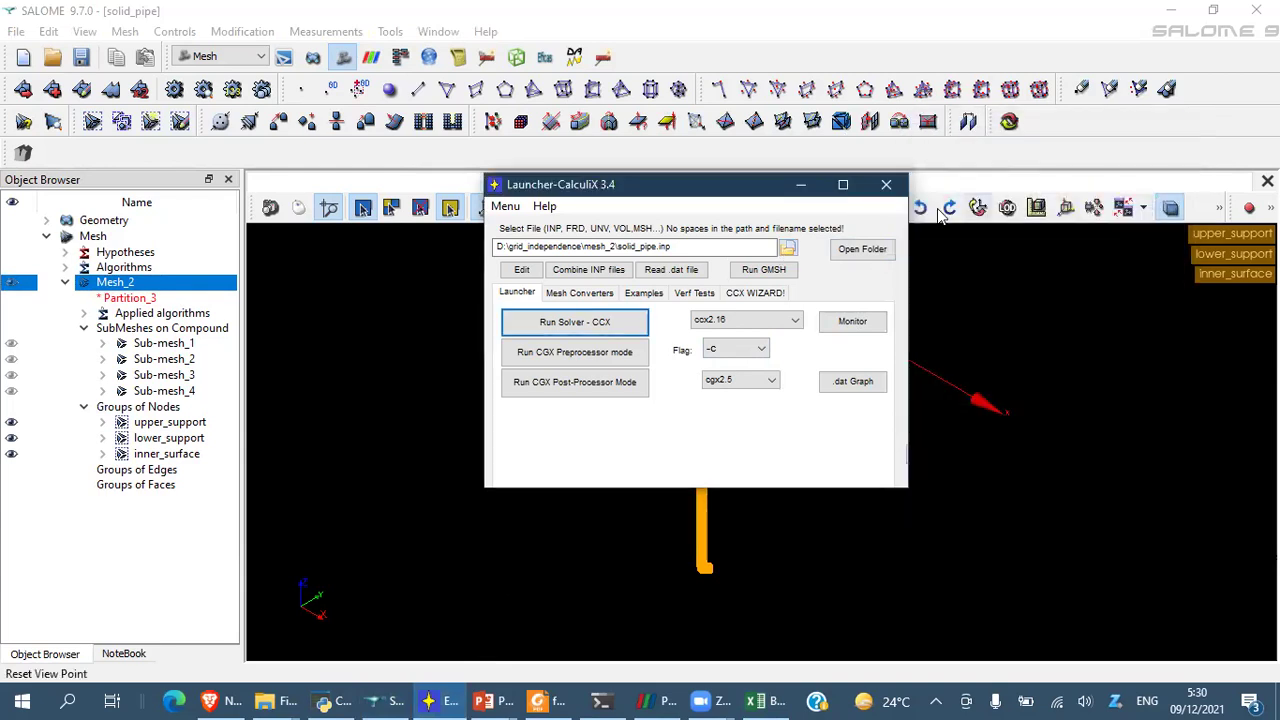
click(789, 249)
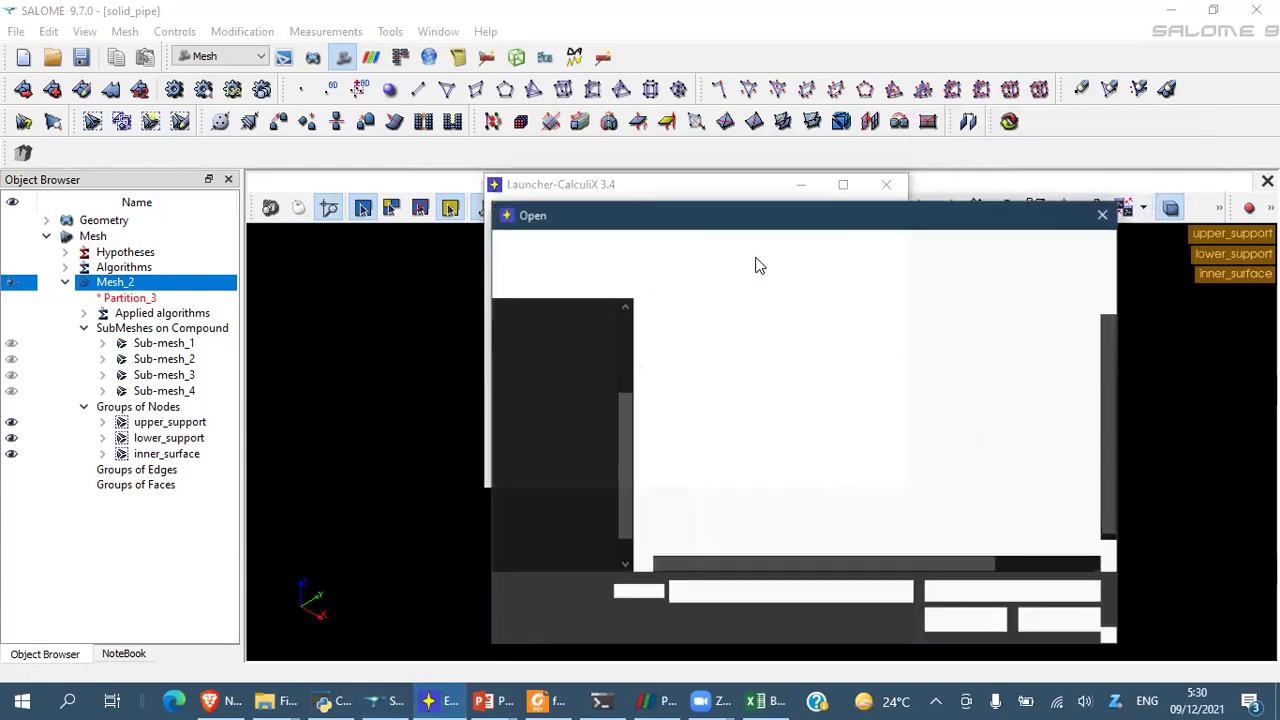
click(685, 250)
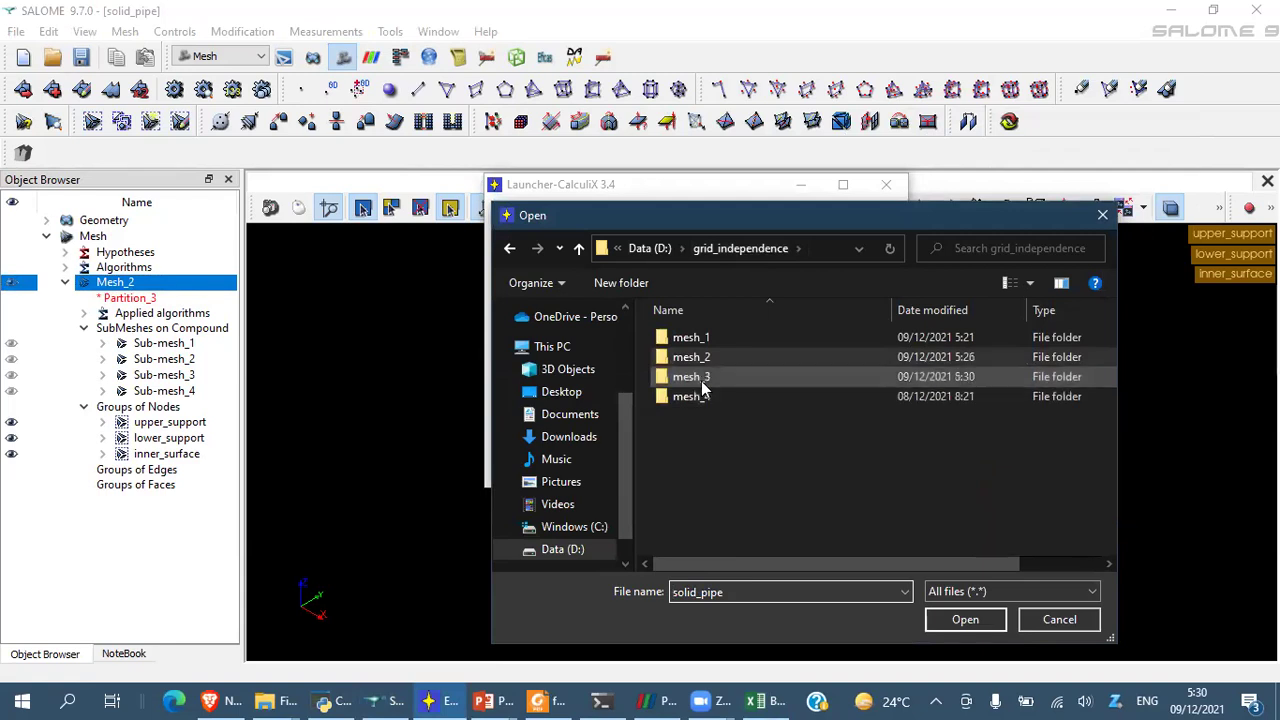
double_click(701, 381)
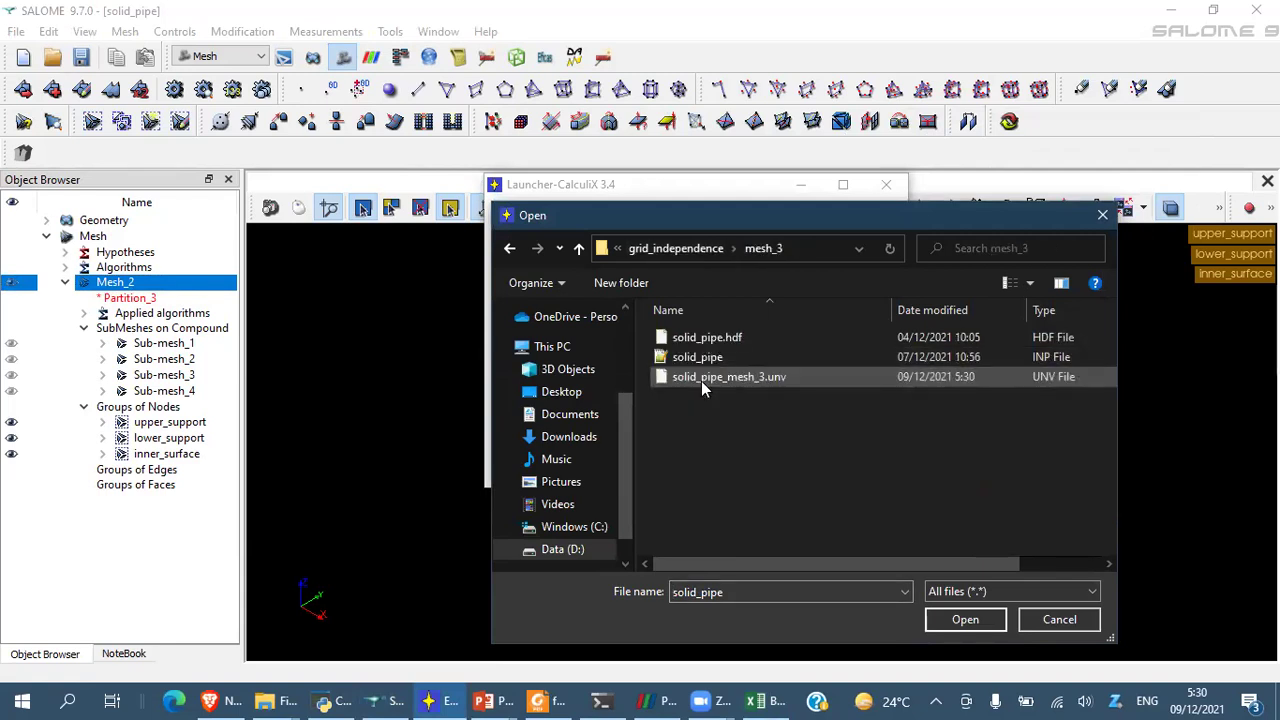
double_click(701, 381)
click(693, 412)
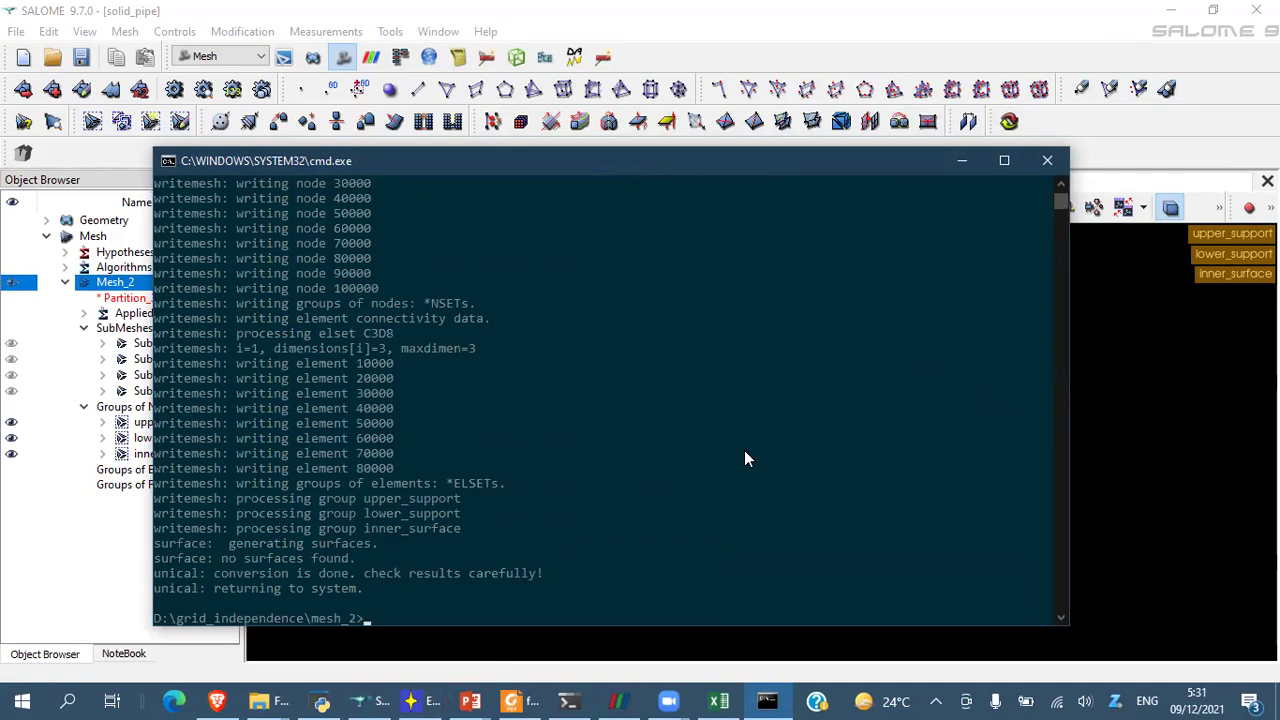
- Back in SALOME, hide the trihedron and examine the mesh at the pipe's upper end up close in a side view
click(1207, 408)
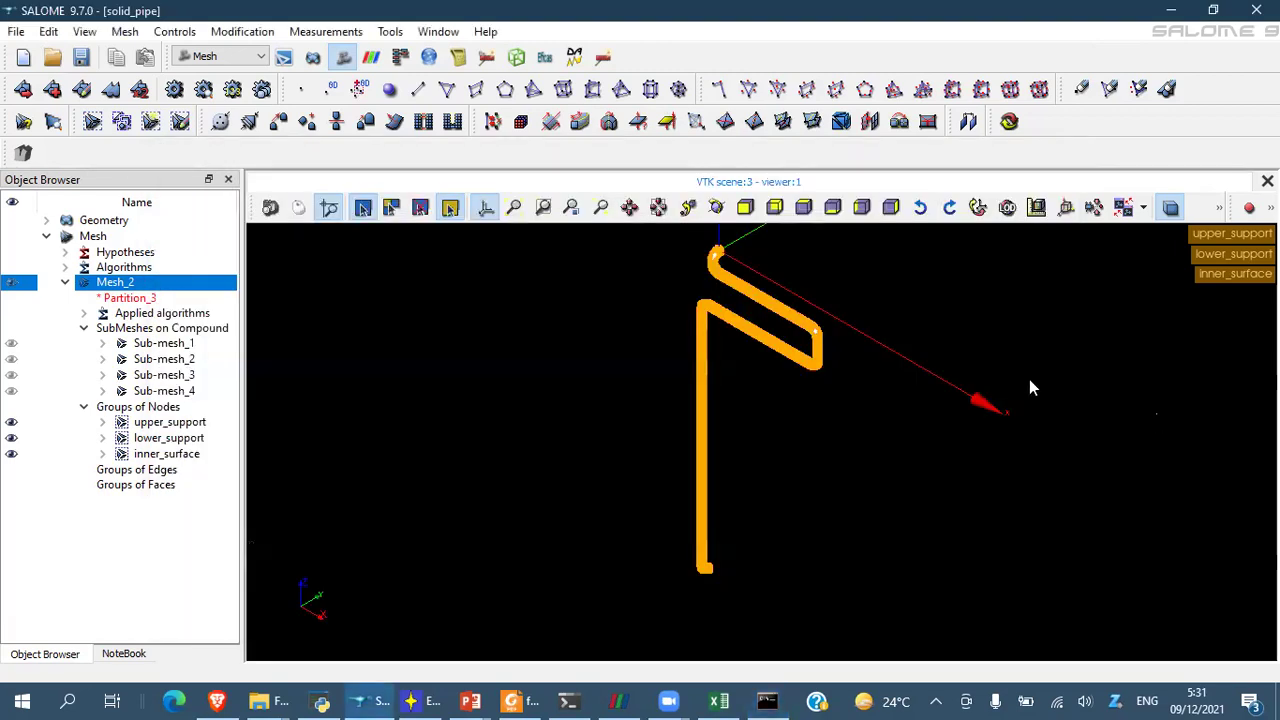
click(892, 207)
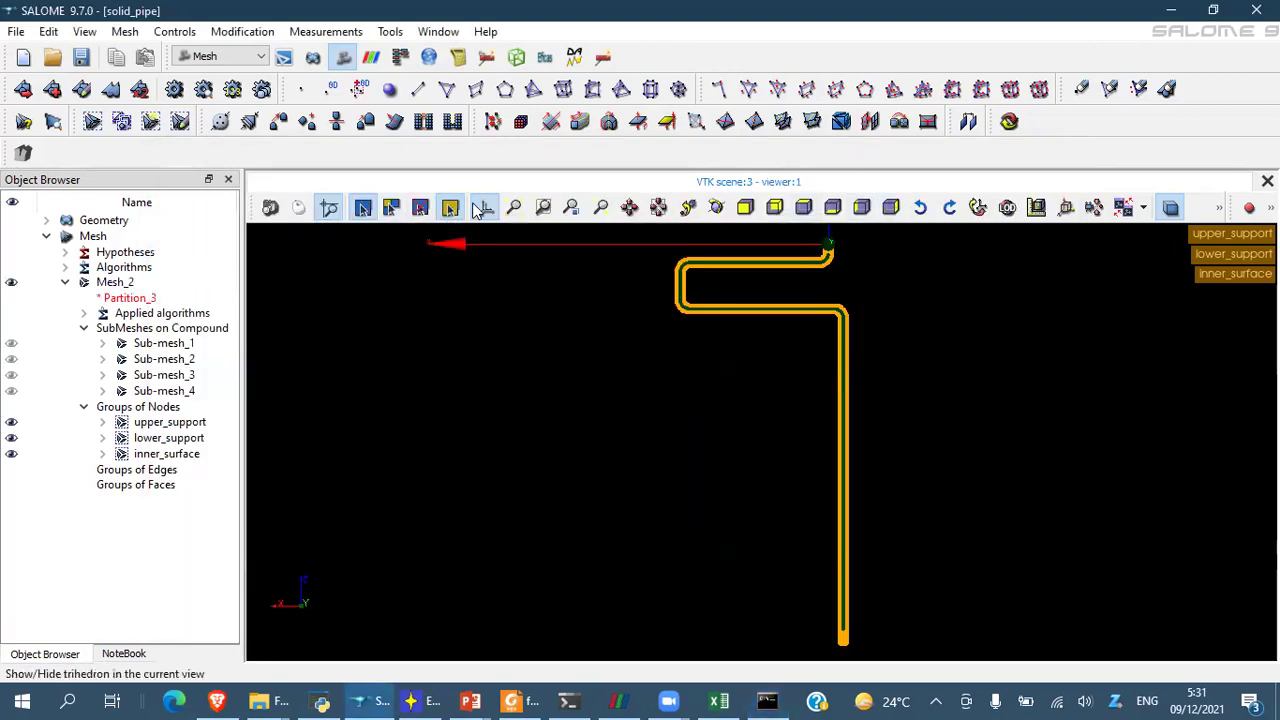
click(486, 207)
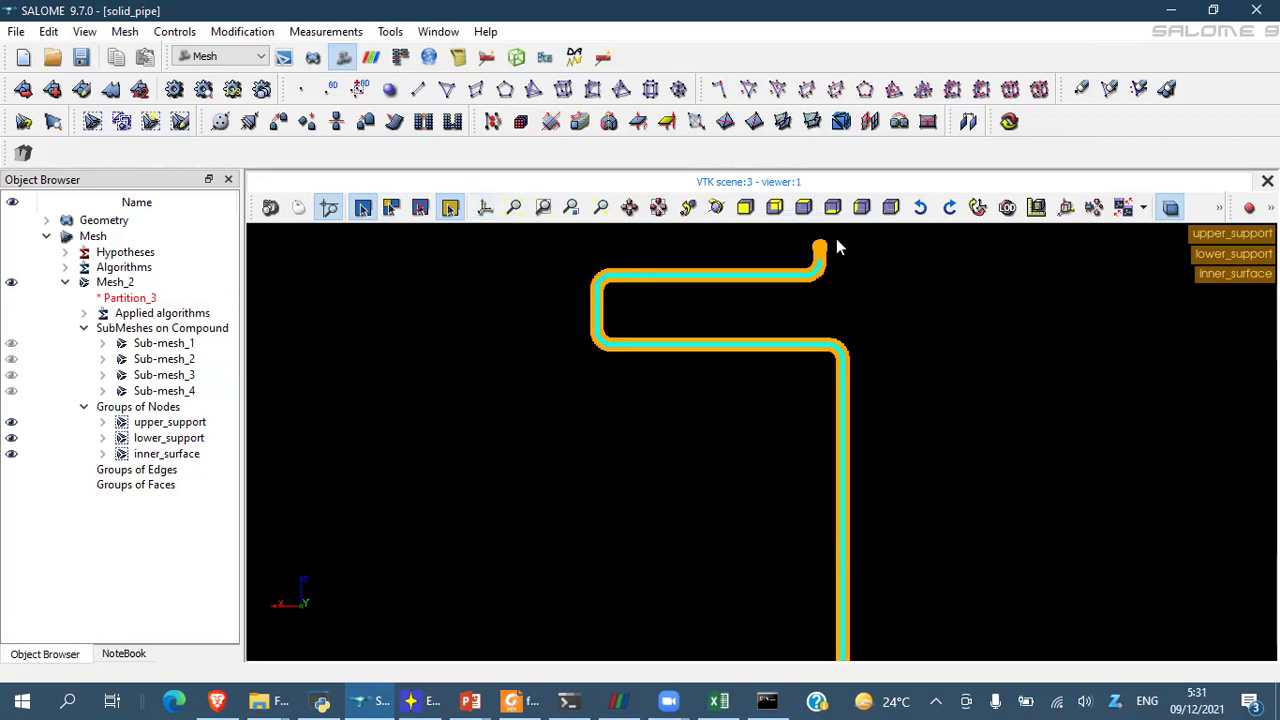
scroll(836, 238, up, 3)
scroll(768, 264, up, 10)
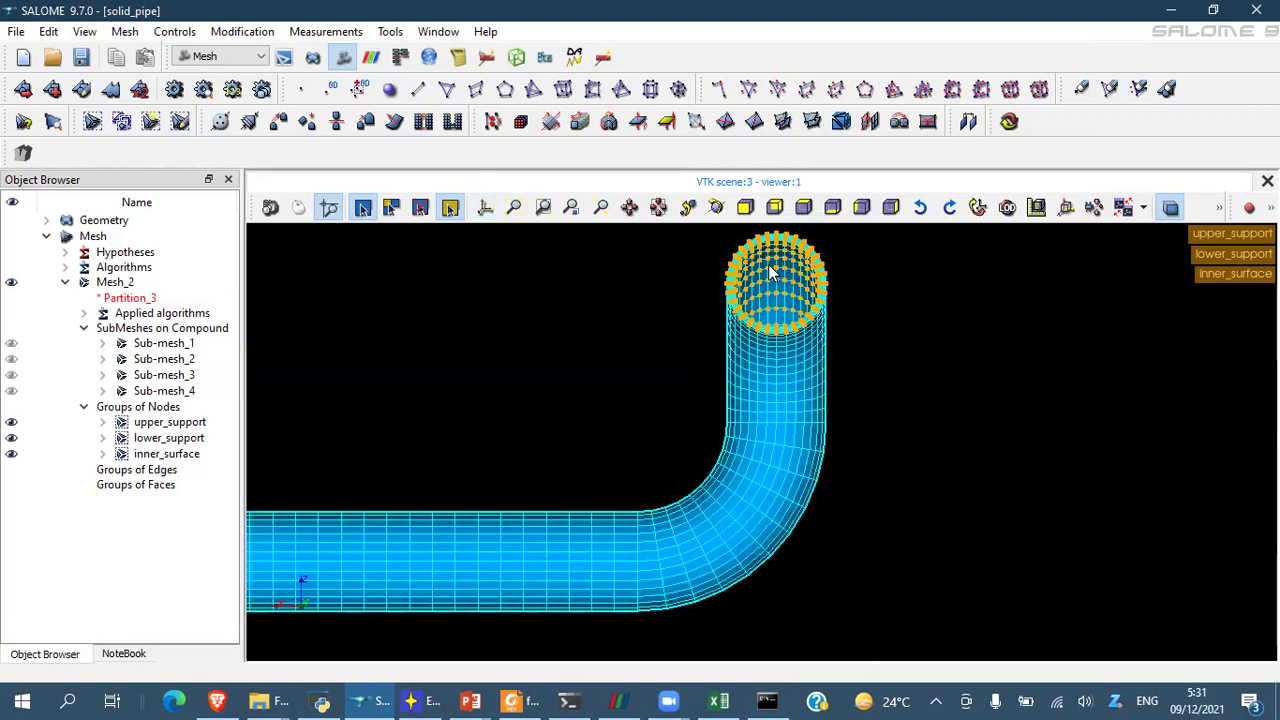
- Inspect the element layers through the wall thickness around the pipe's upper opening
scroll(769, 273, up, 3)
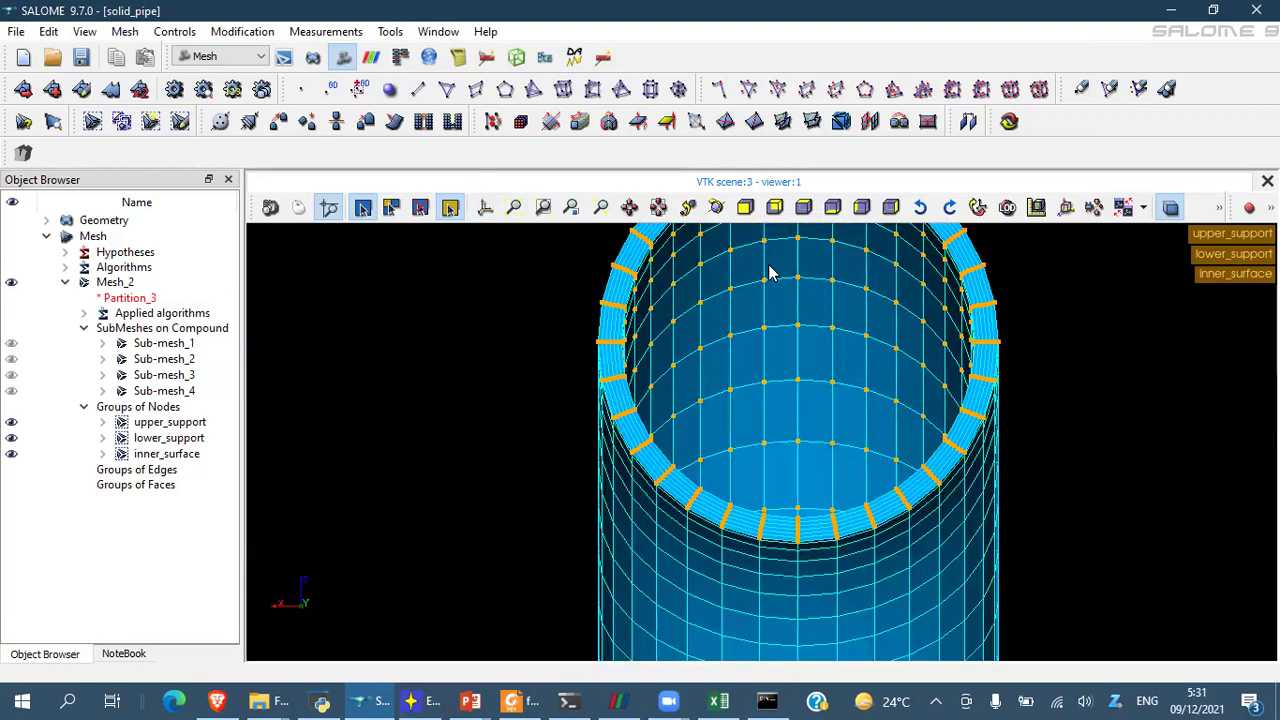
scroll(769, 273, up, 8)
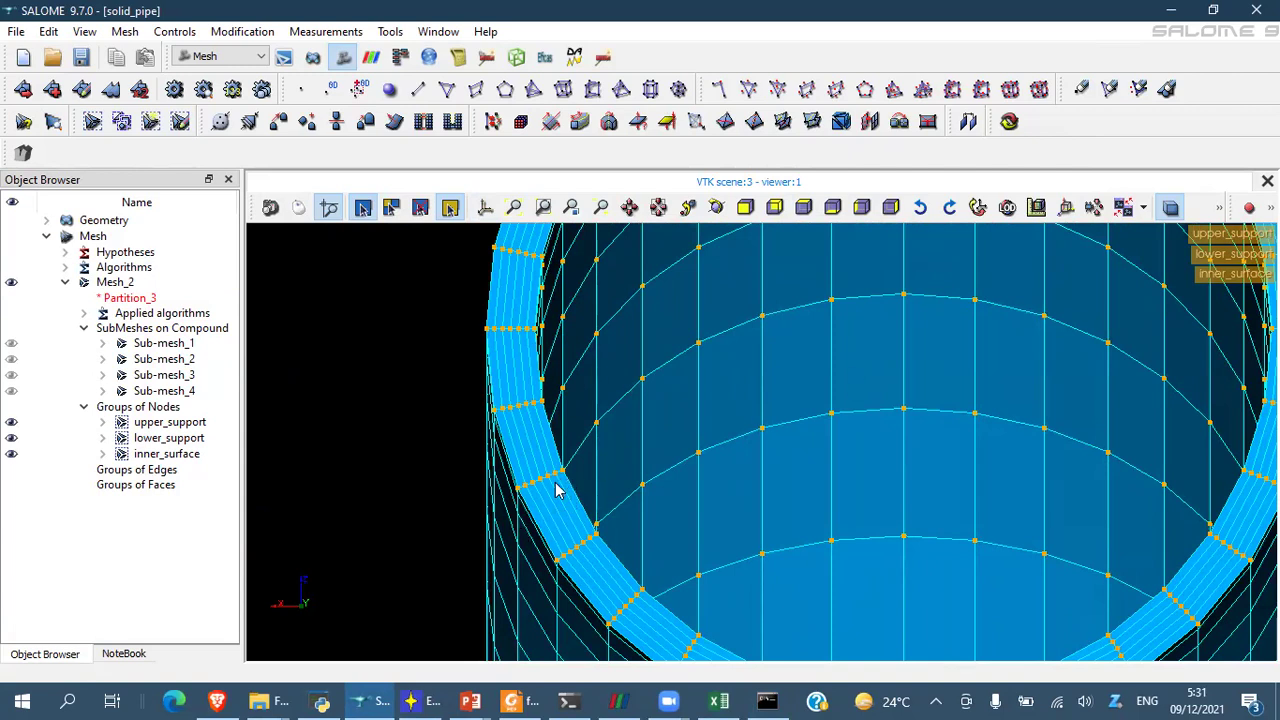
scroll(777, 423, down, 5)
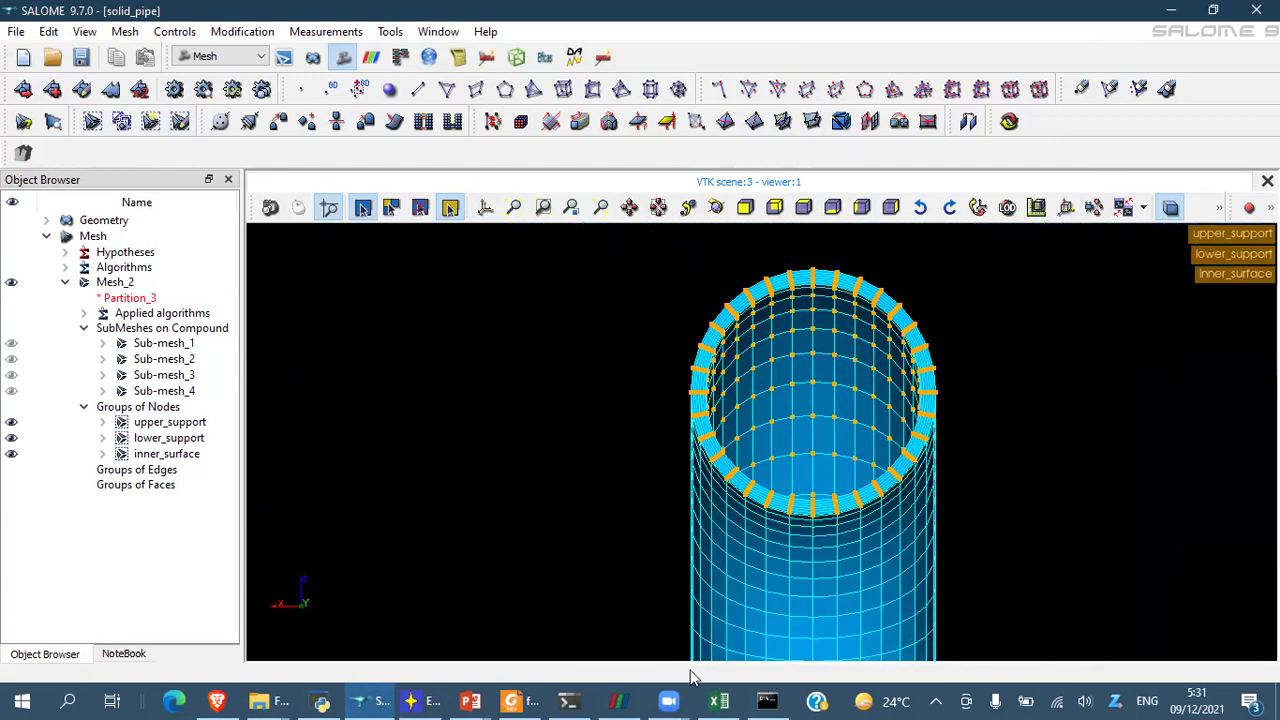
- Switch to the CalculiX launcher, dismiss the conversion message, load solid_pipe_mesh_3_OUT.inp and open it in the Inp Editor
click(422, 700)
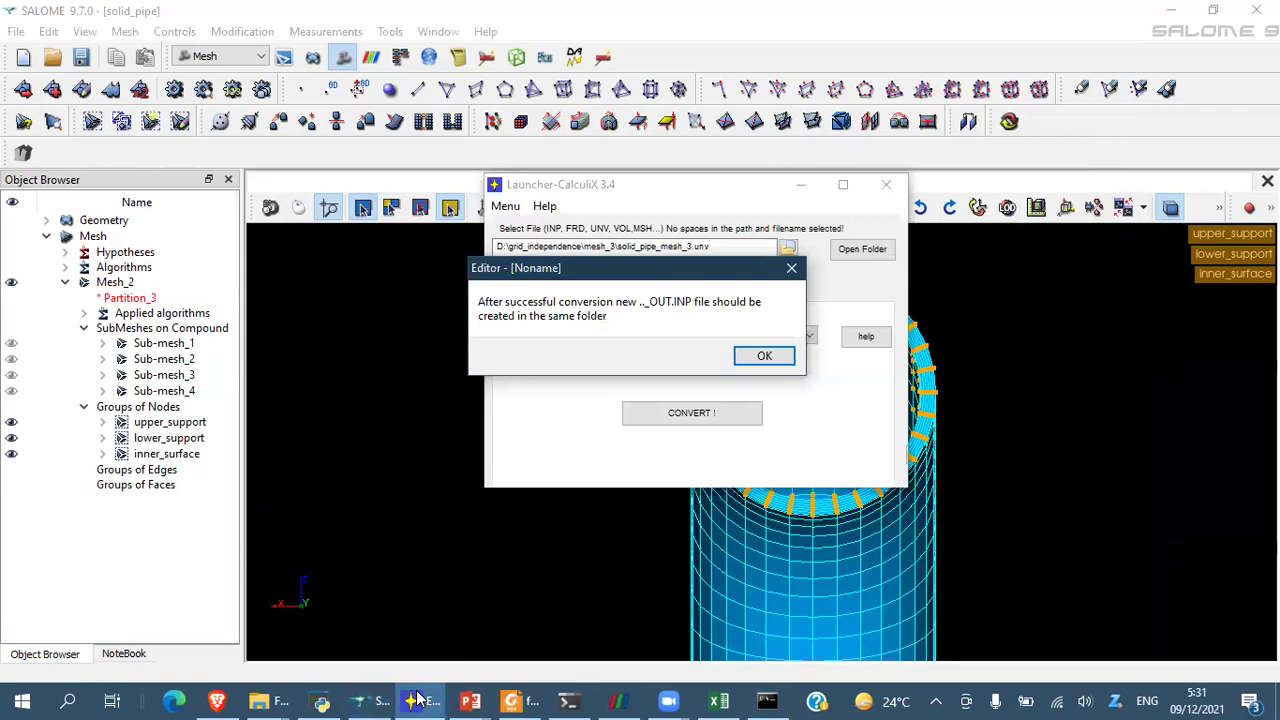
click(763, 358)
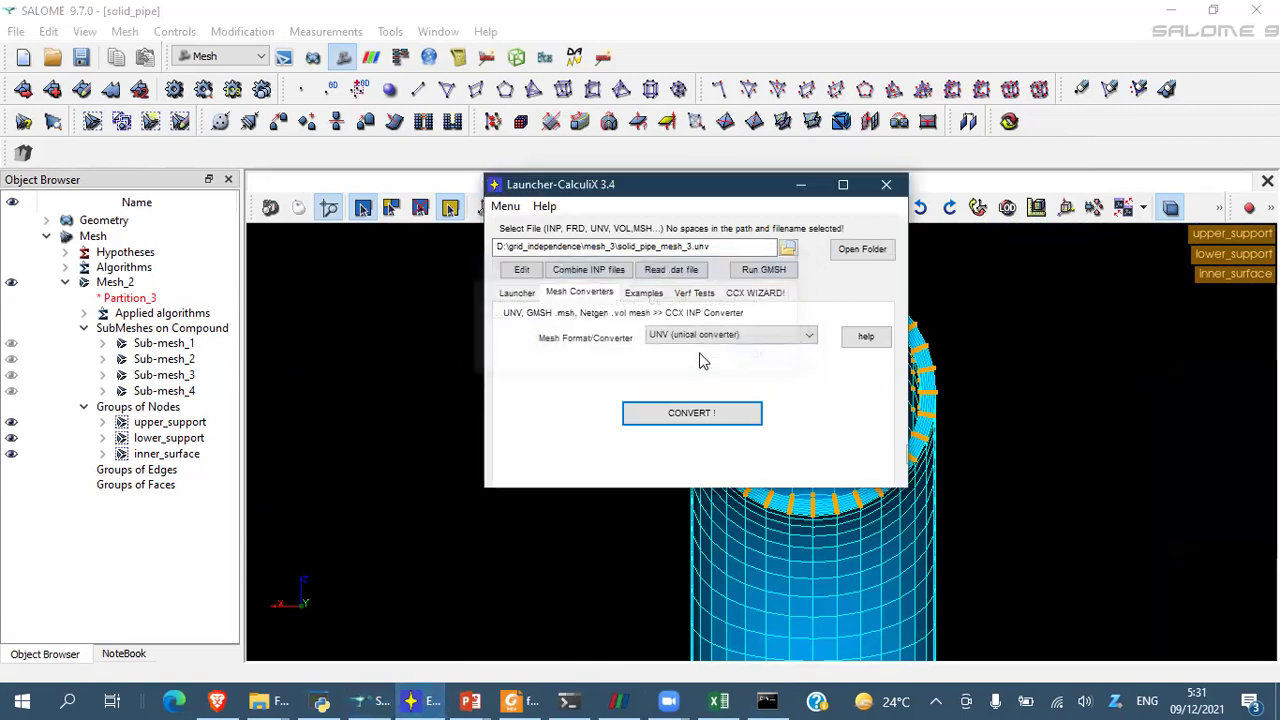
click(788, 248)
double_click(774, 397)
click(522, 272)
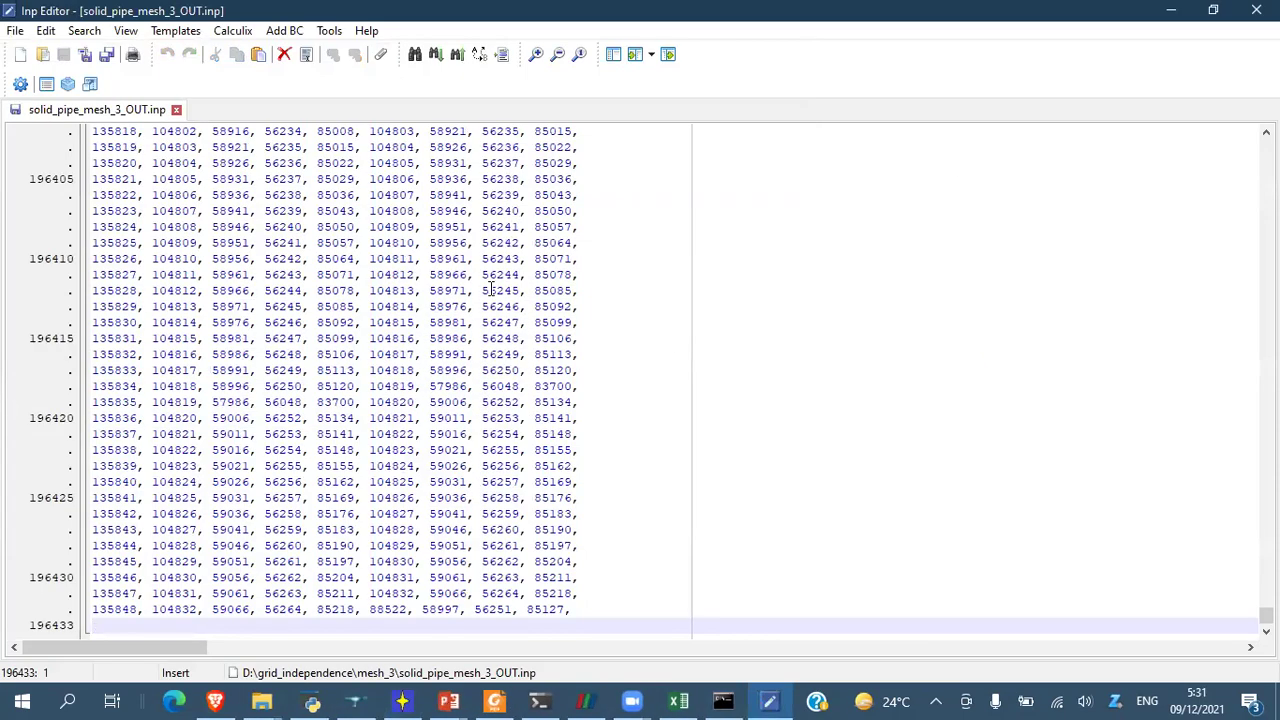
- Fold the Nall node block, the upper_support, lower_support and inner_surface sets, and the C3D8 element block in solid_pipe_mesh_3_OUT.inp
scroll(491, 290, up, 5)
drag(1266, 615, 1266, 147)
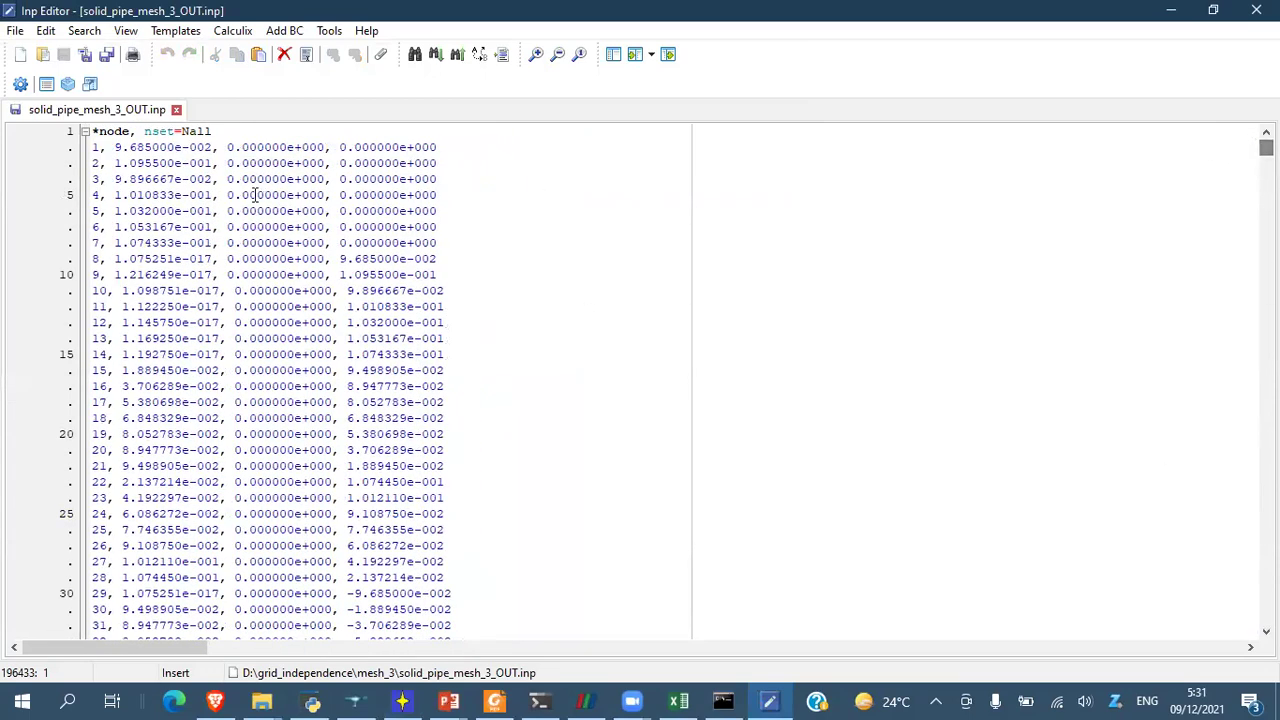
click(85, 131)
click(86, 148)
click(85, 163)
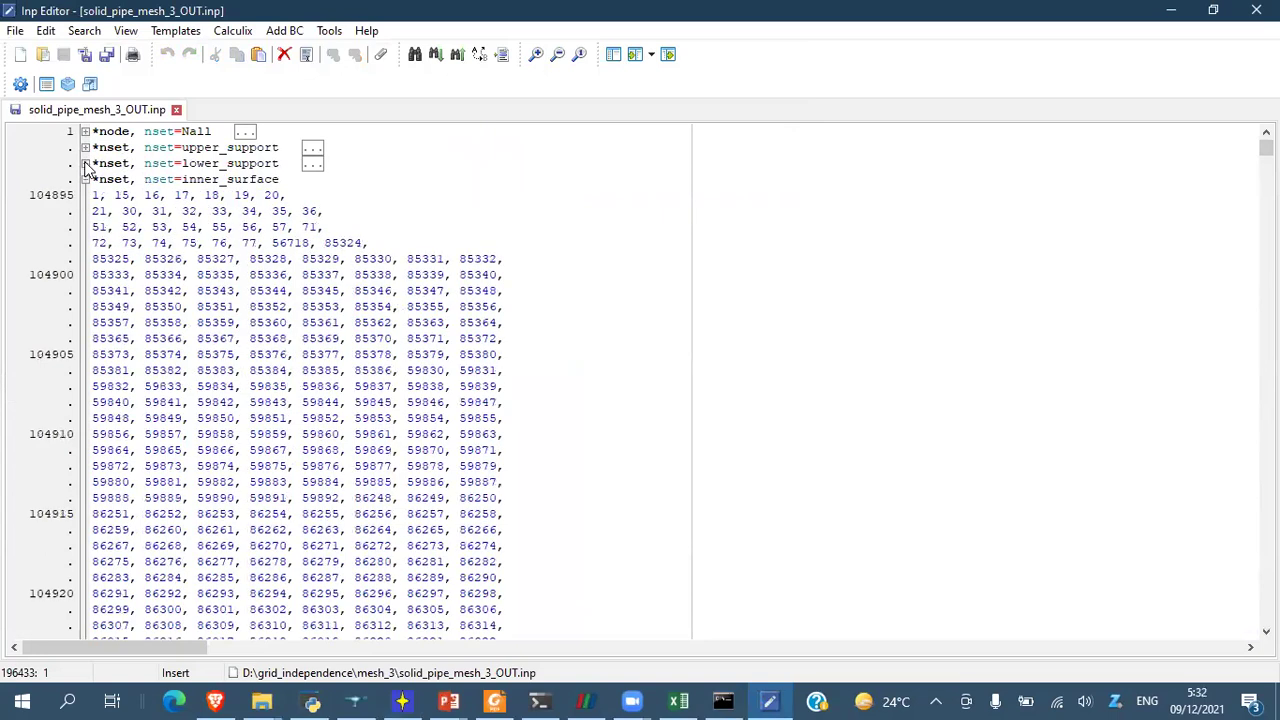
click(85, 179)
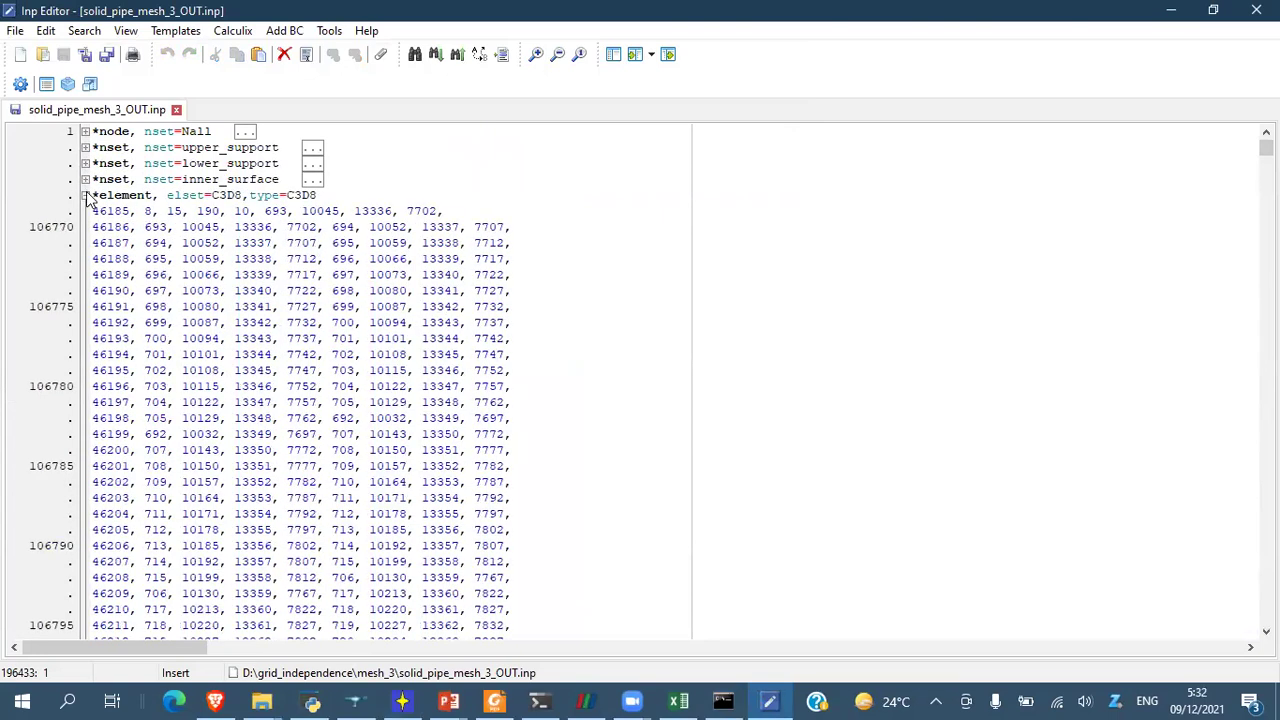
click(85, 195)
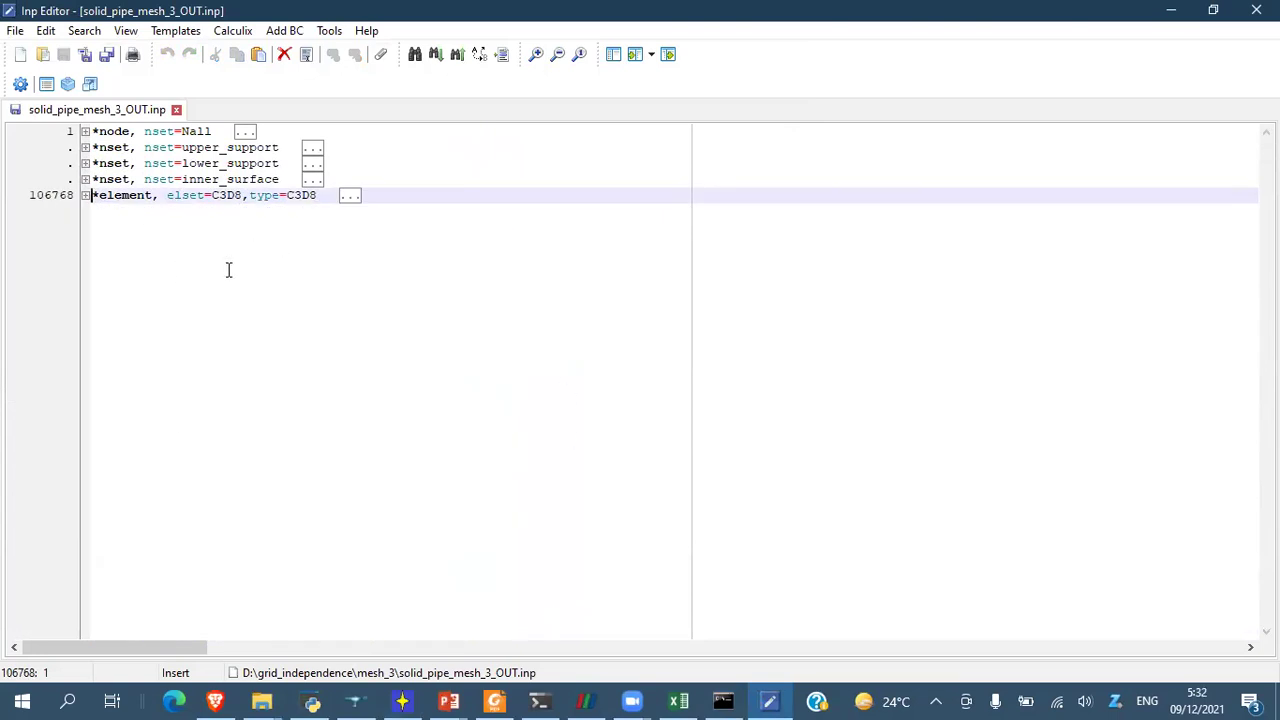
- From the CalculiX launcher, run CGX in preprocessor mode on solid_pipe_mesh_3_OUT.inp and arrange its windows so the console output is readable
click(402, 700)
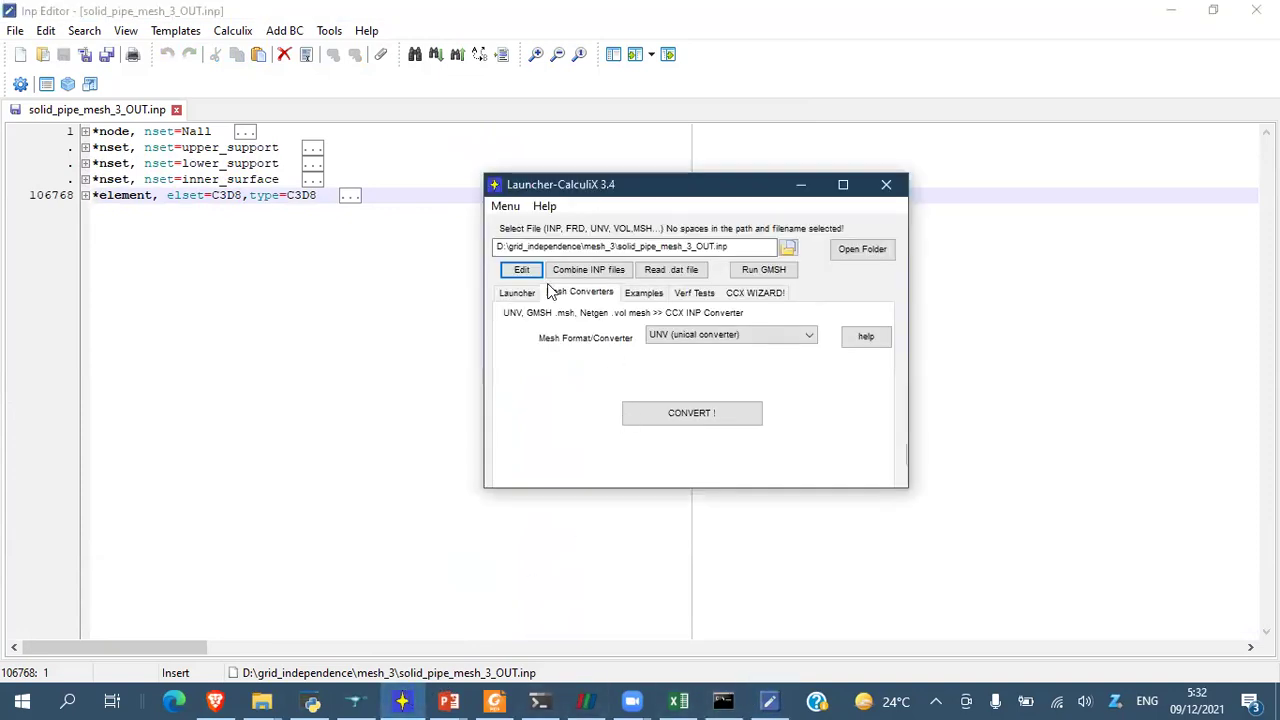
click(517, 292)
click(555, 355)
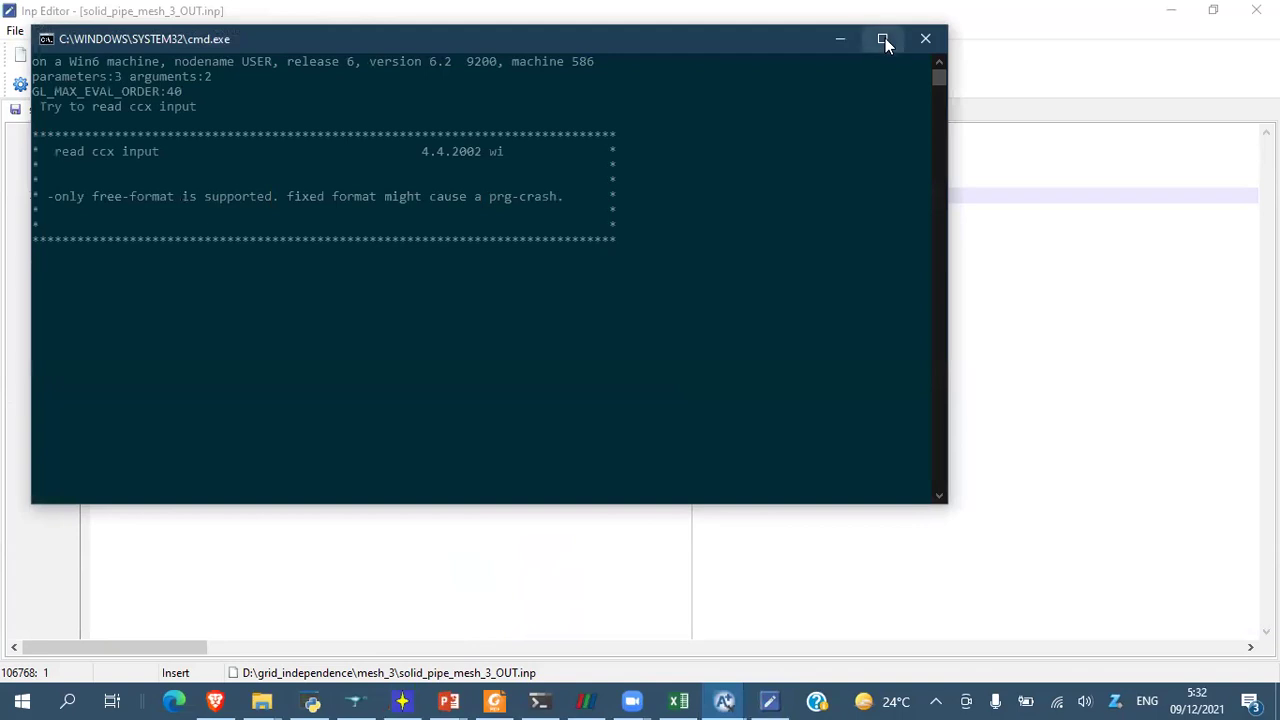
click(884, 39)
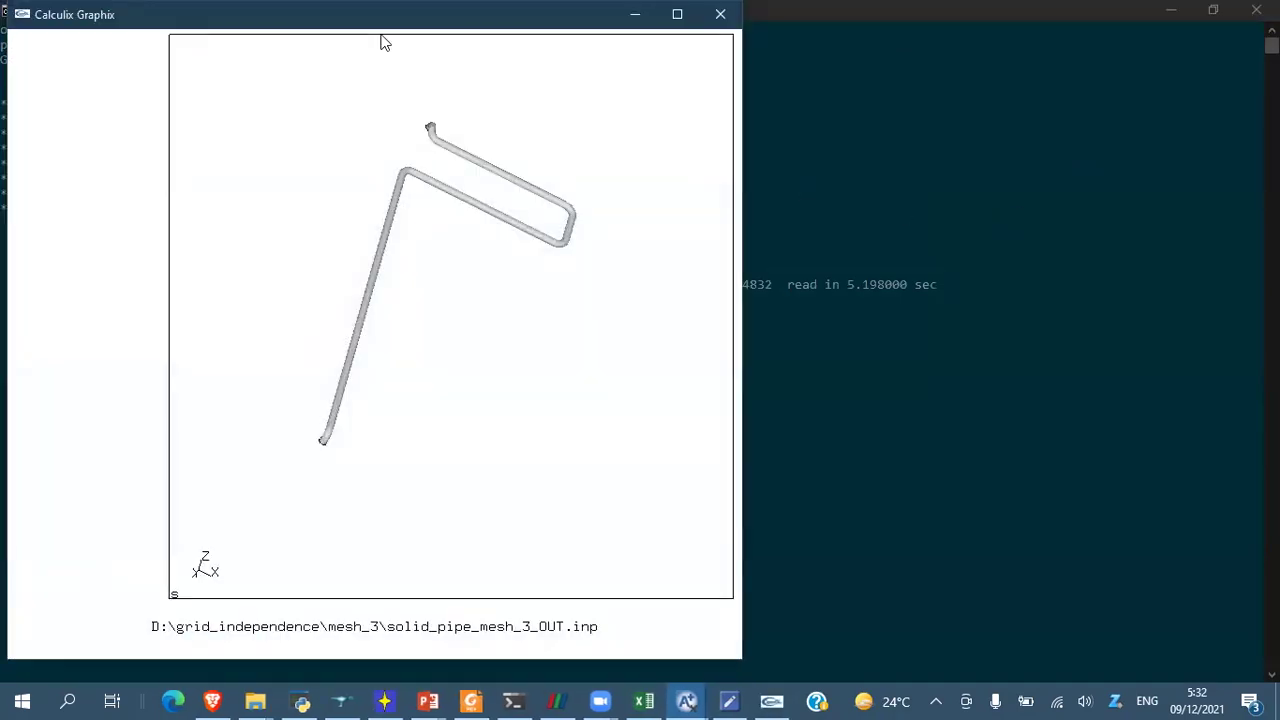
double_click(555, 45)
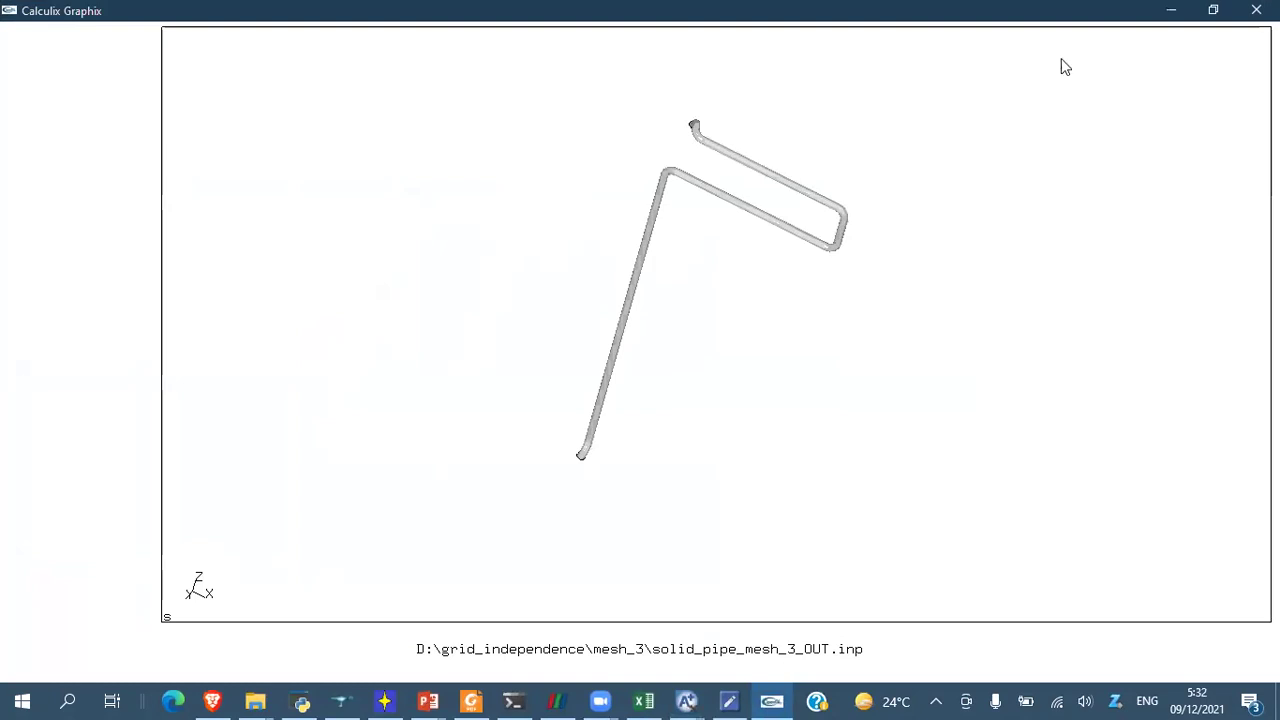
click(1214, 12)
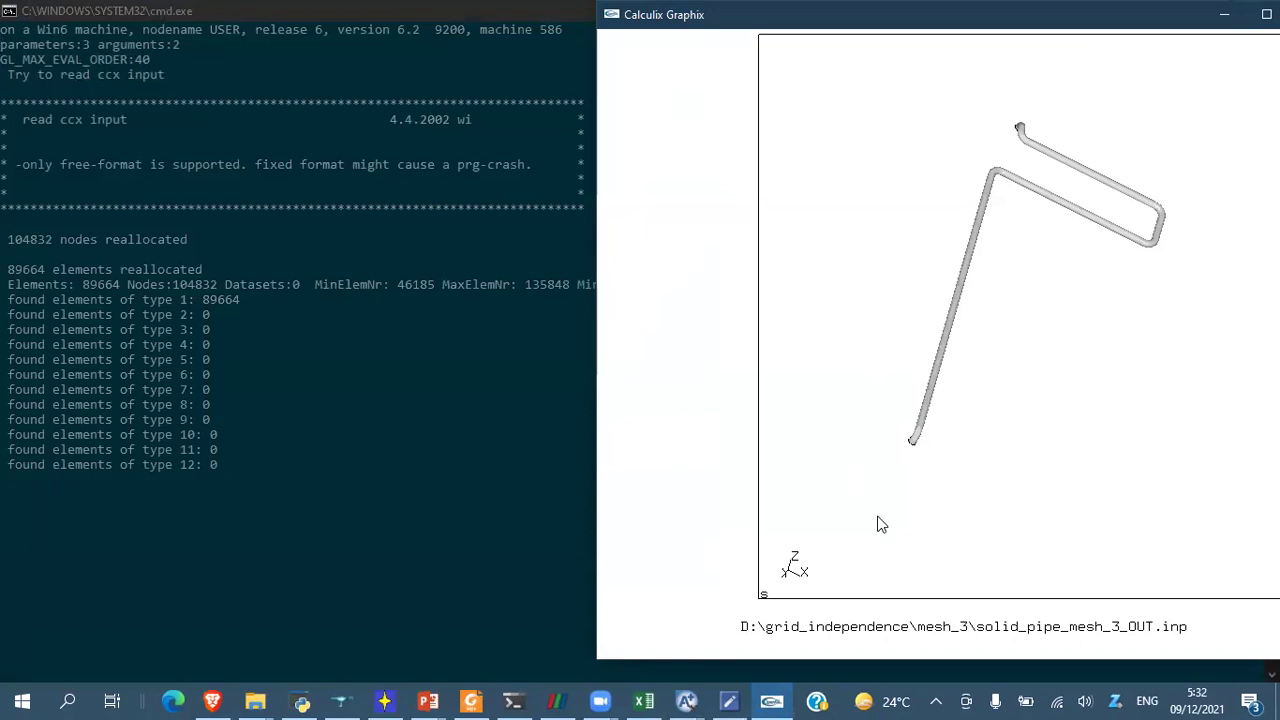
- Run "comp inner_surface do" and "send inner_surface abq pres 8.15E+06" in CGX to write the pressure load file, and close CGX
text(mp inner_surface do)
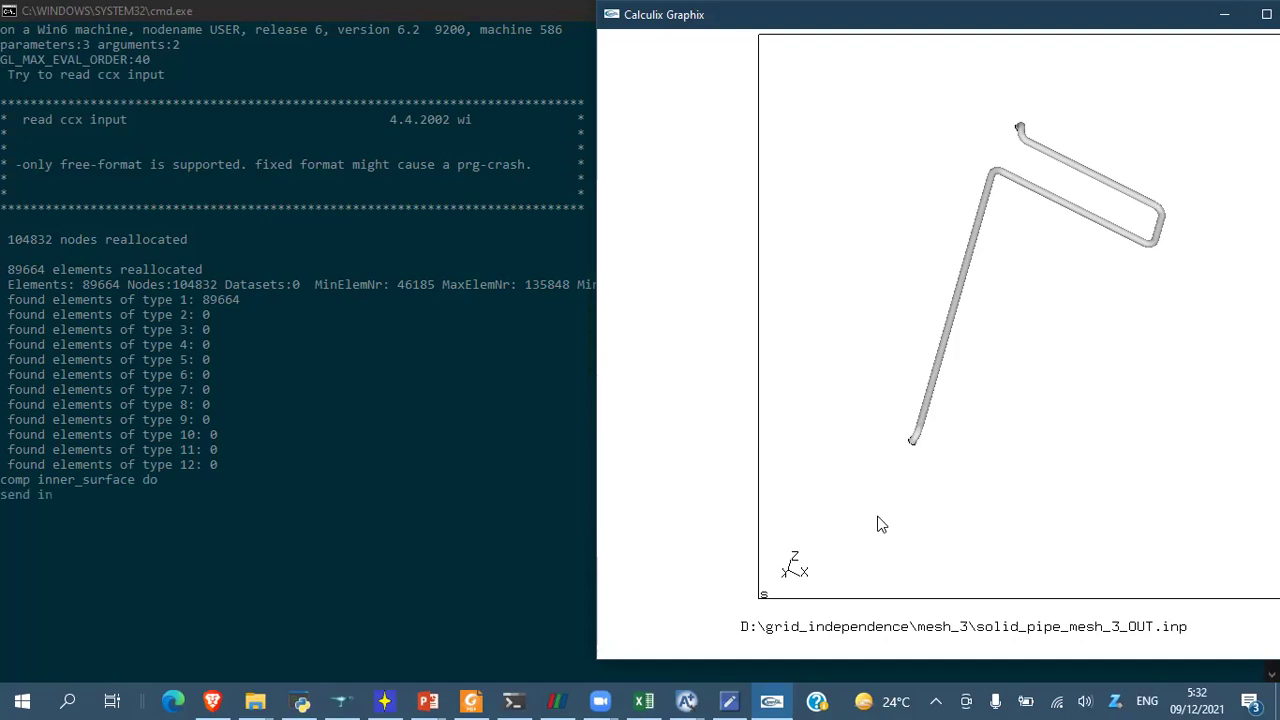
text(_surface)
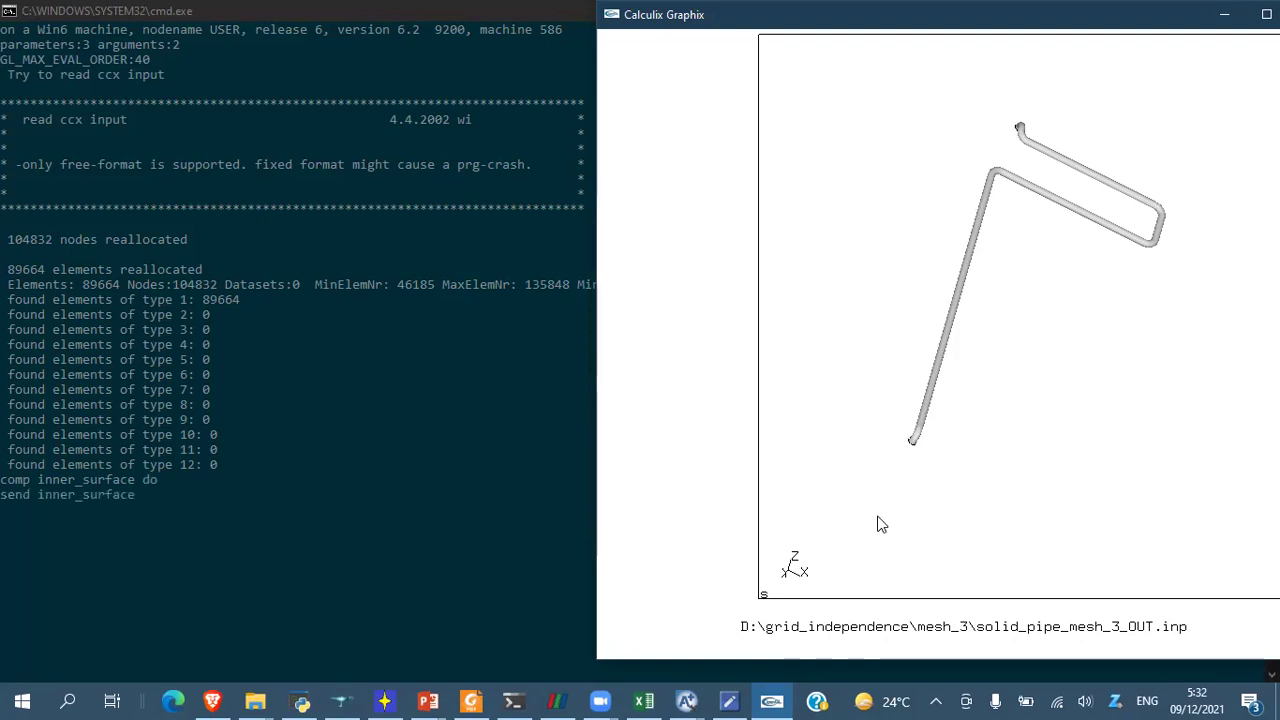
text( abq pres 8.15E+06)
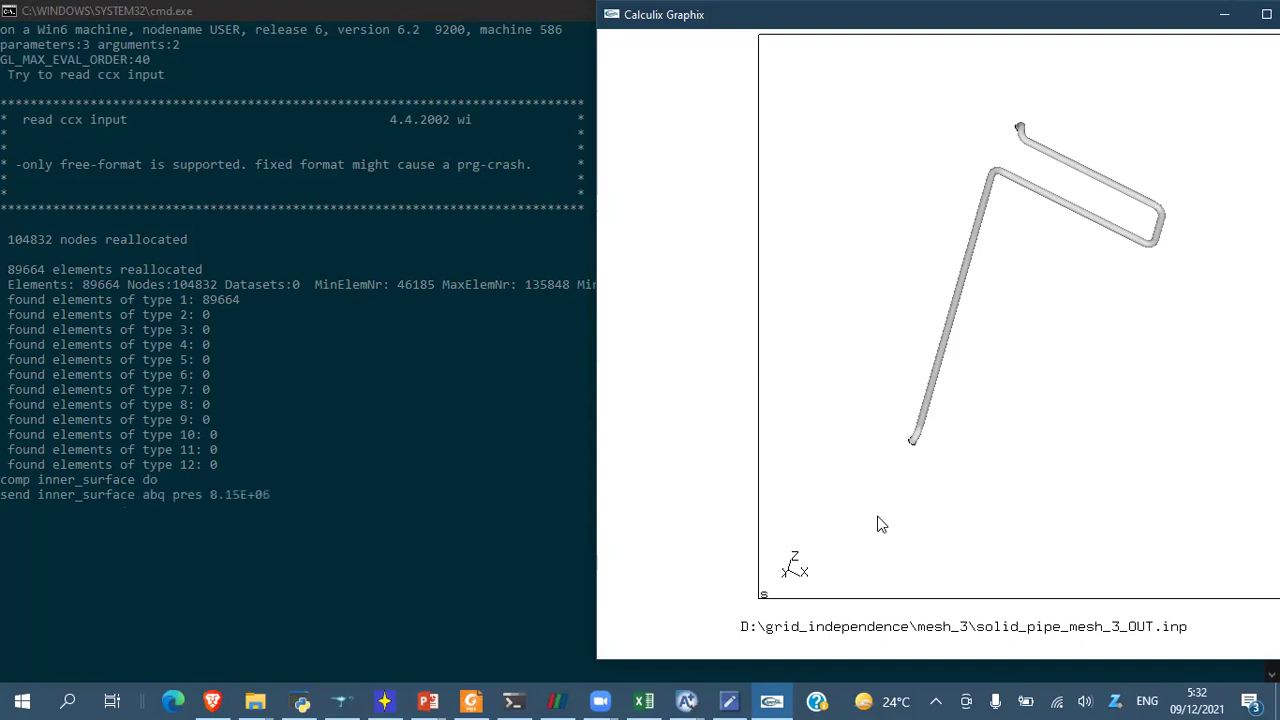
key(Return)
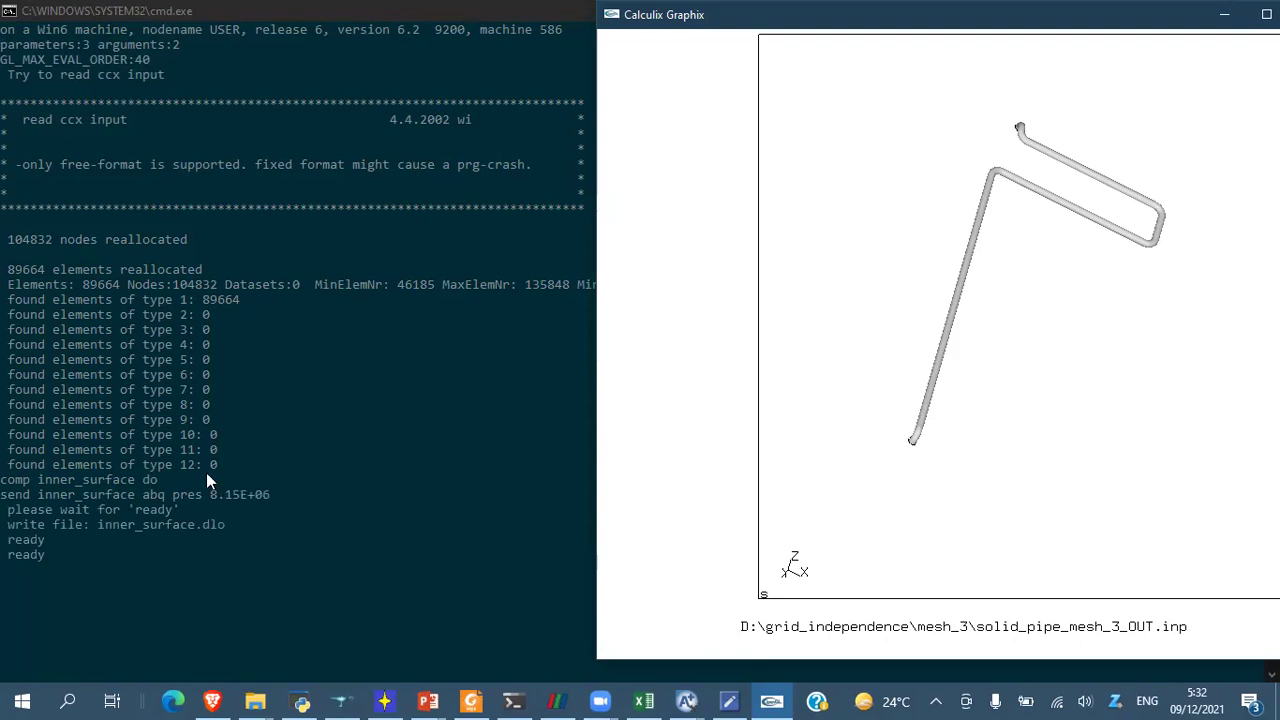
drag(1148, 20, 824, 56)
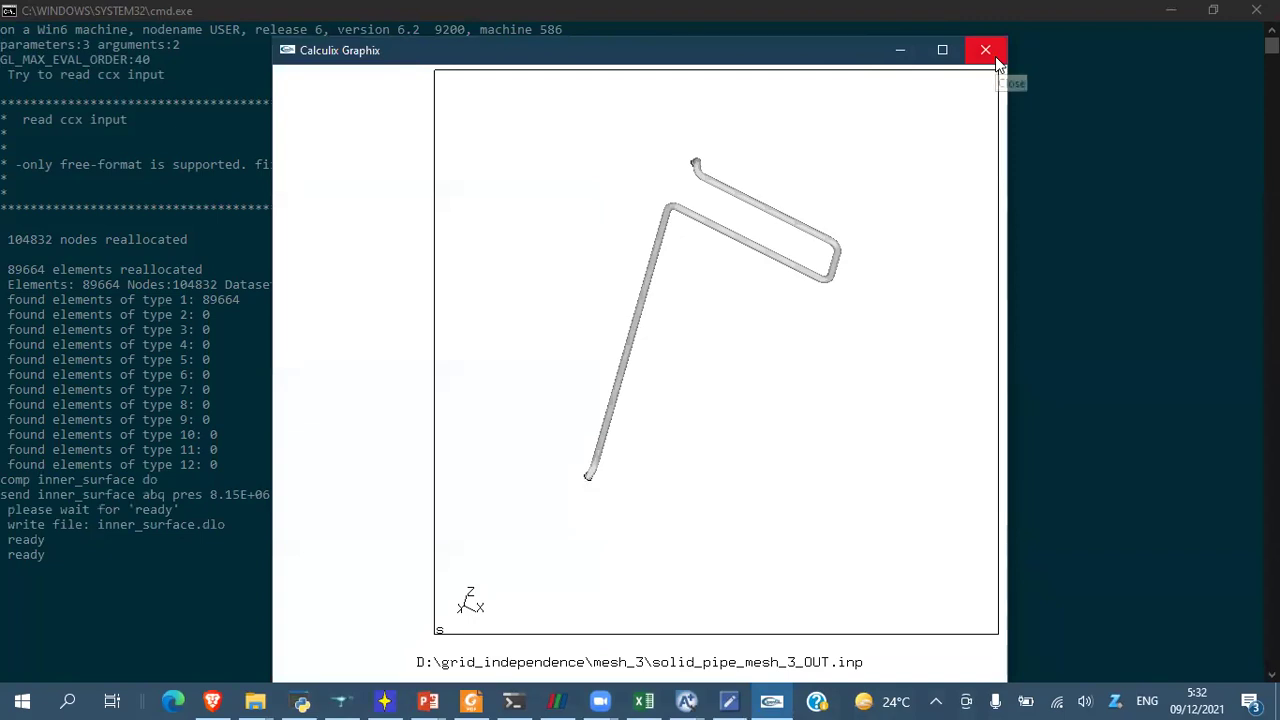
click(995, 58)
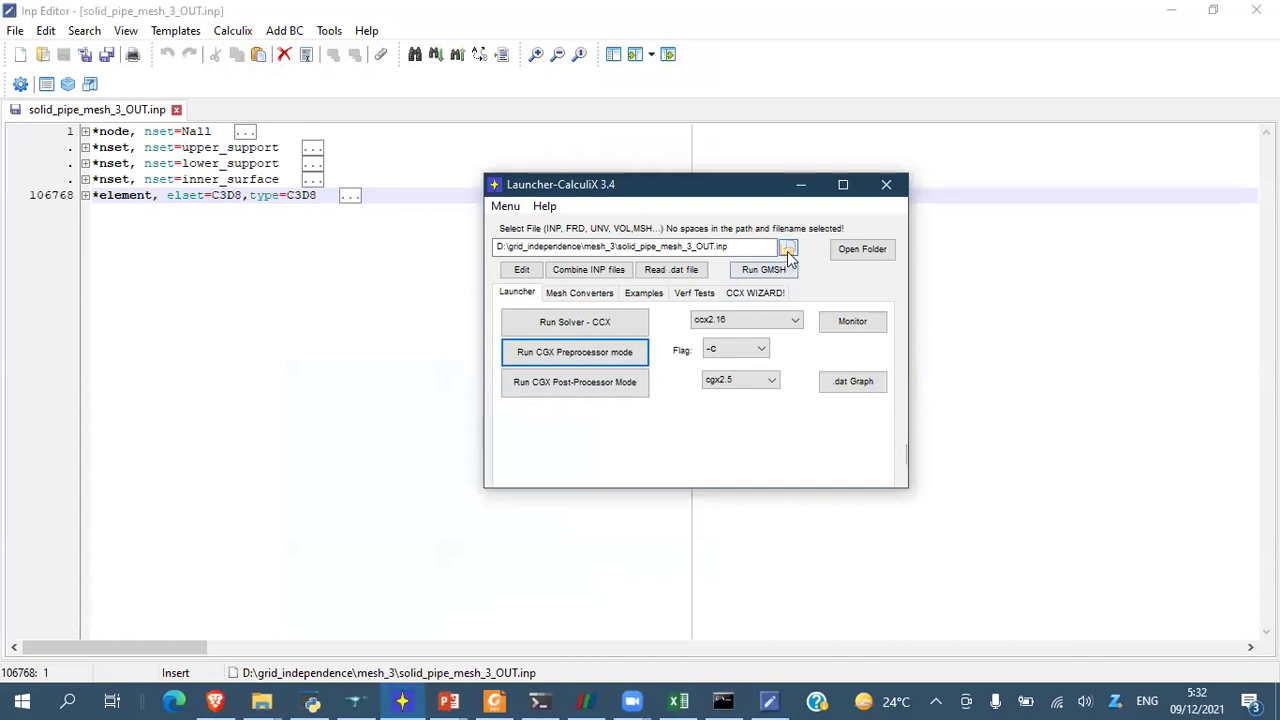
- Load solid_pipe.inp from the mesh_3 folder in the launcher and open it in the Inp Editor
click(788, 248)
double_click(697, 378)
click(520, 276)
click(248, 307)
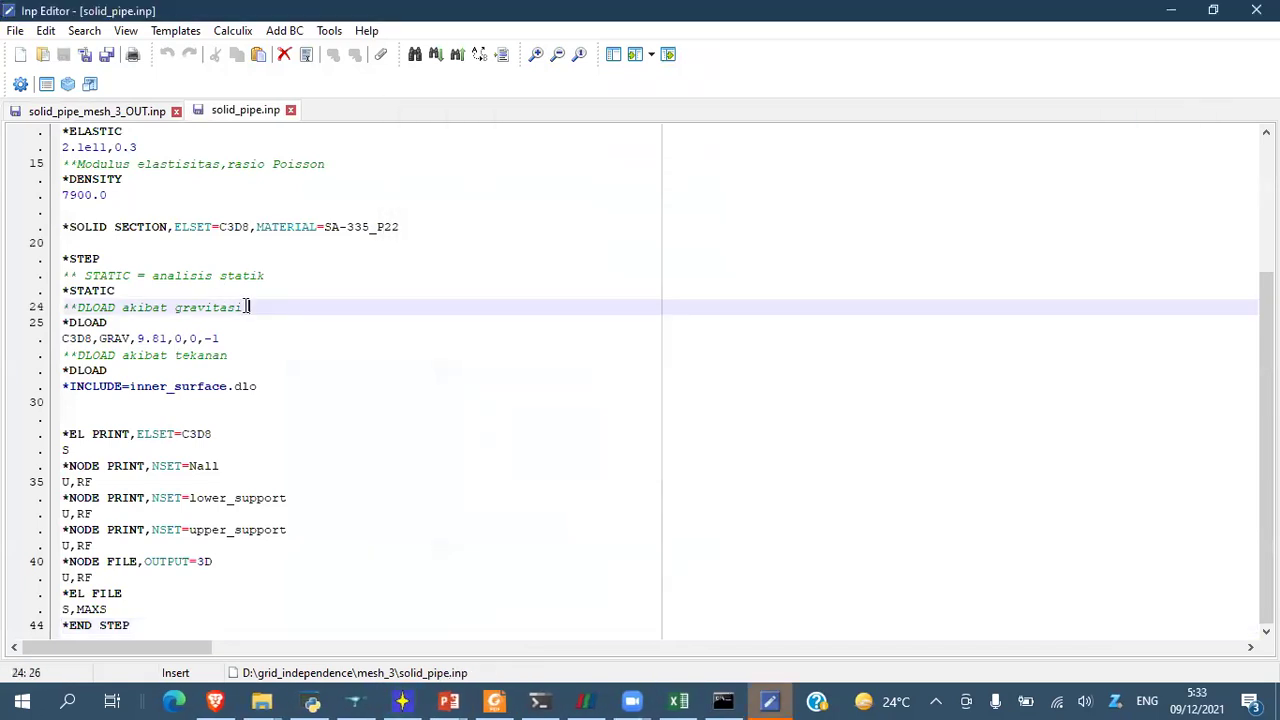
- Change the mesh include in solid_pipe.inp to solid_pipe_mesh_3_OUT.inp, review the load and output cards, and save the file
scroll(250, 304, up, 4)
click(310, 147)
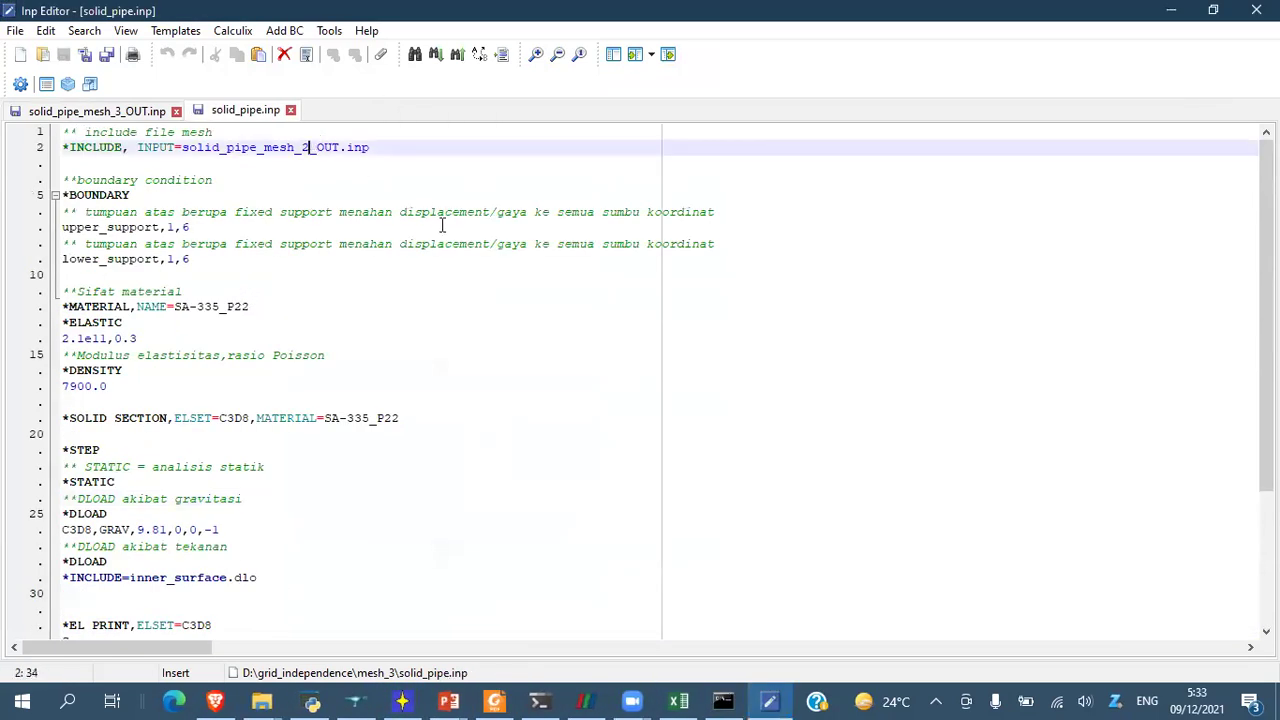
key(BackSpace)
text(3)
click(103, 116)
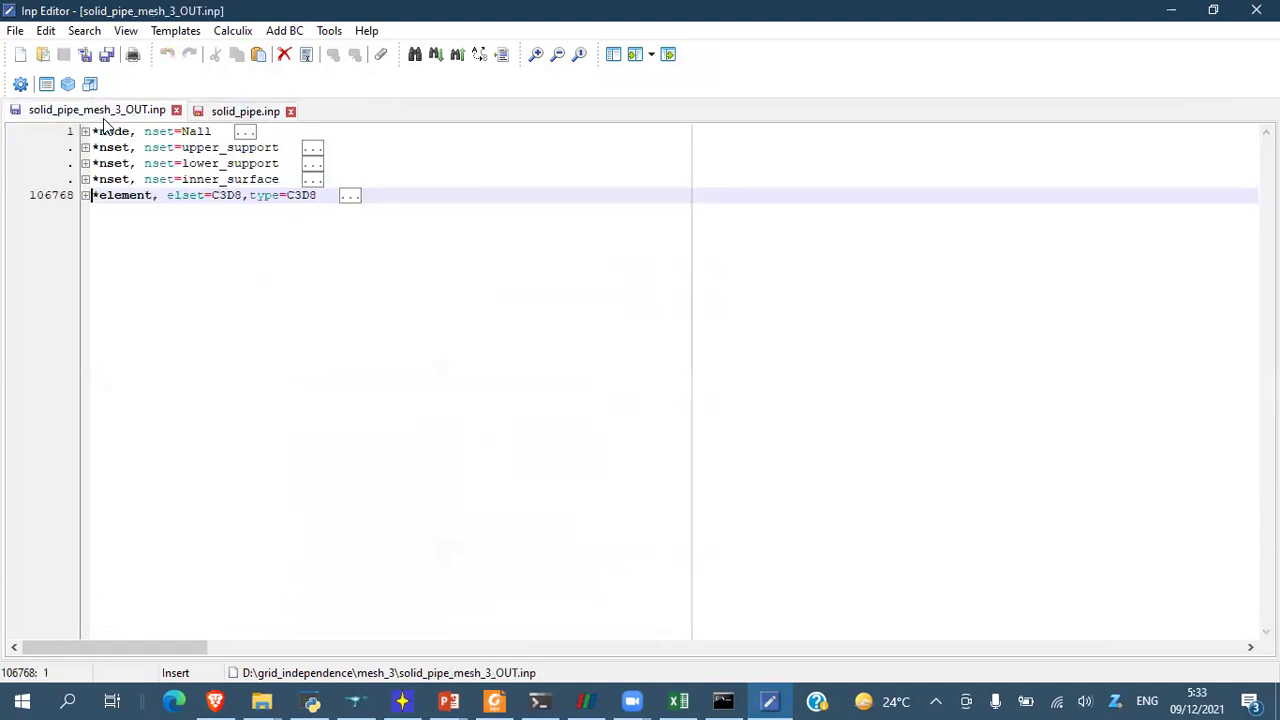
click(228, 113)
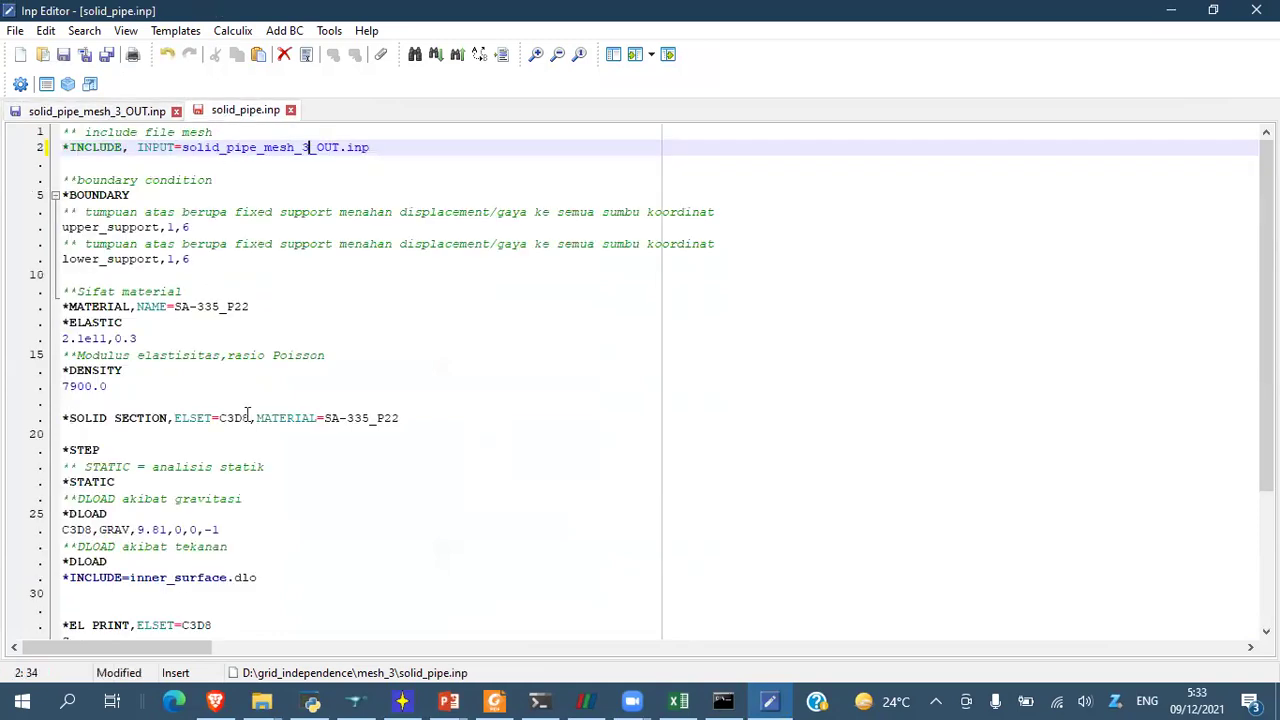
scroll(190, 601, down, 4)
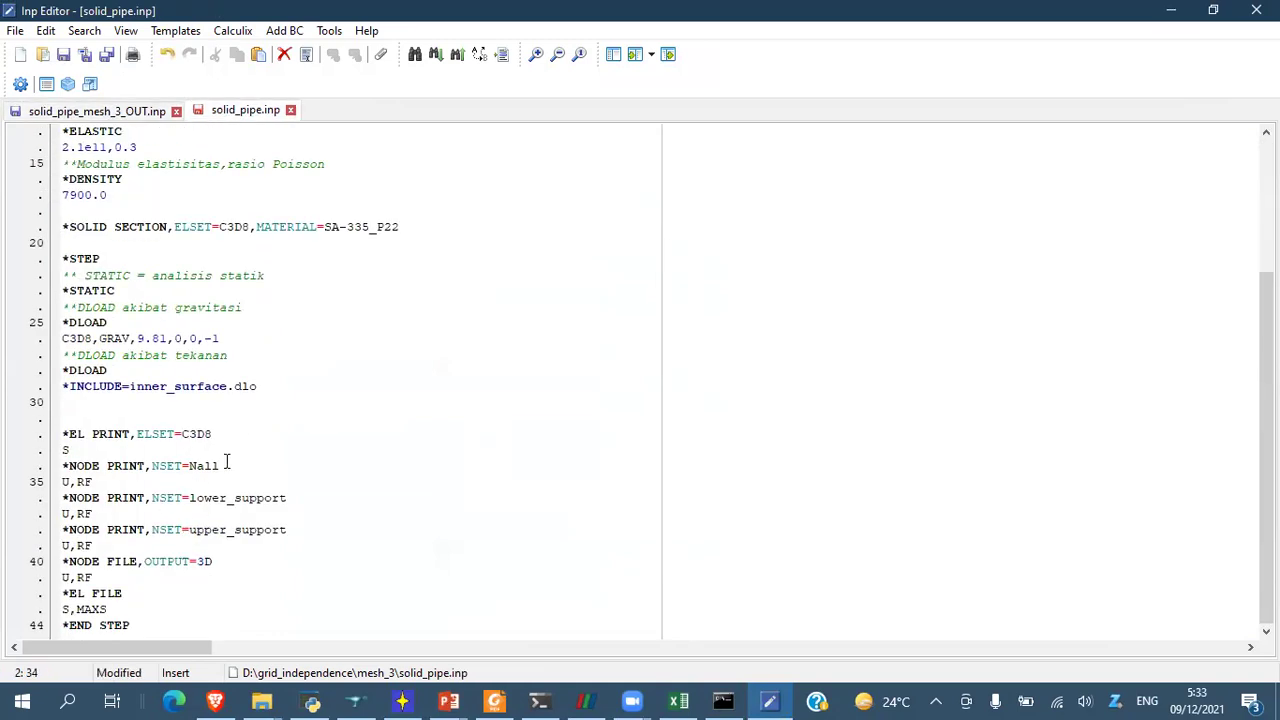
click(63, 54)
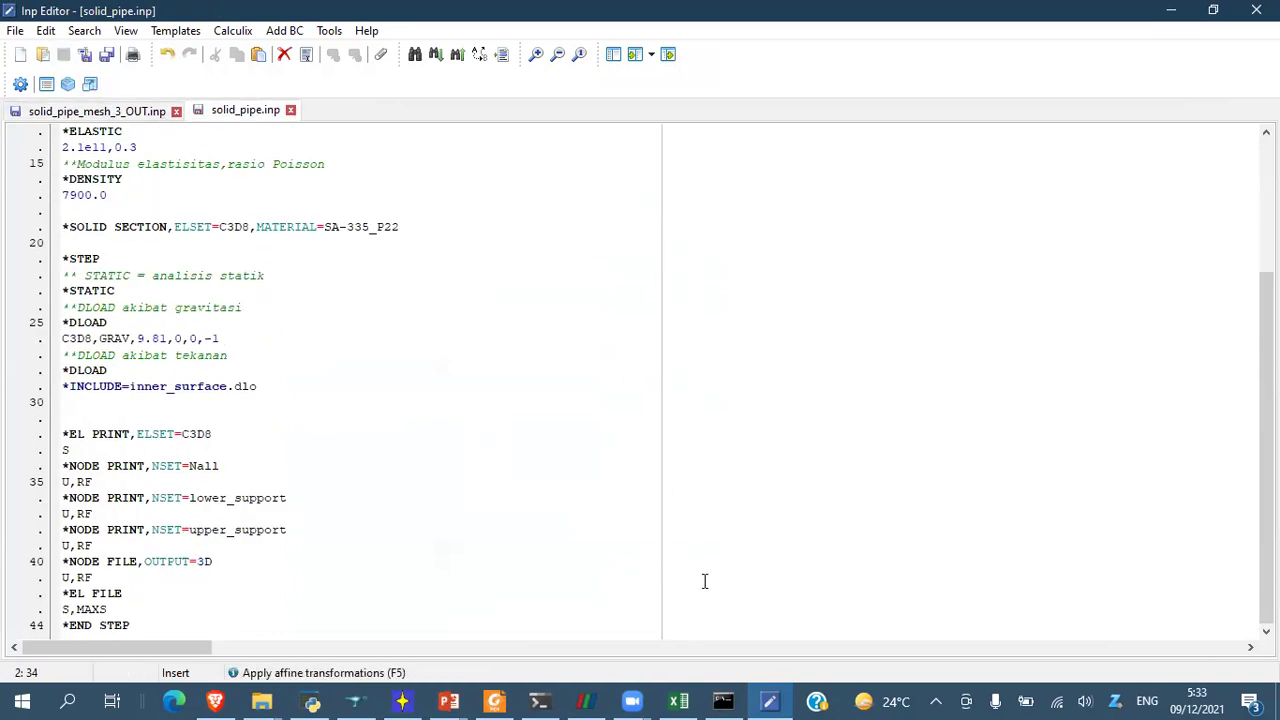
- From the CalculiX launcher, run the ccx2.16 solver on the mesh_3 solid_pipe.inp
click(401, 700)
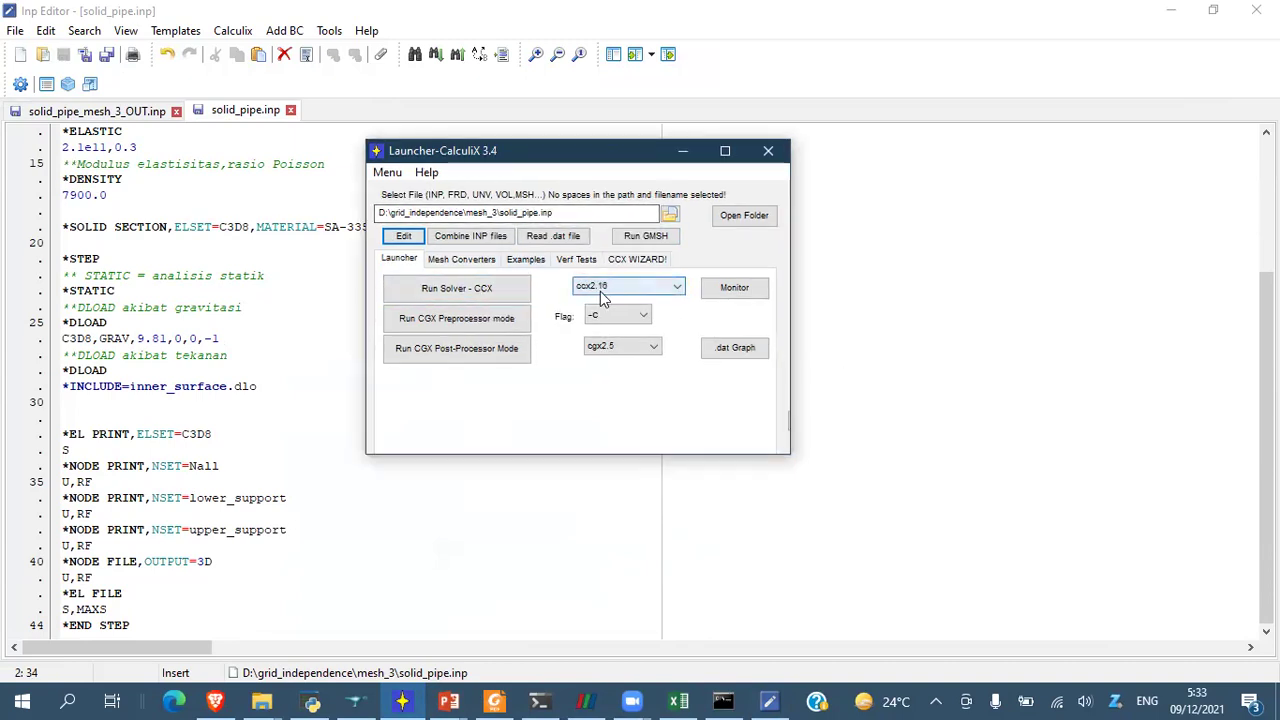
click(485, 288)
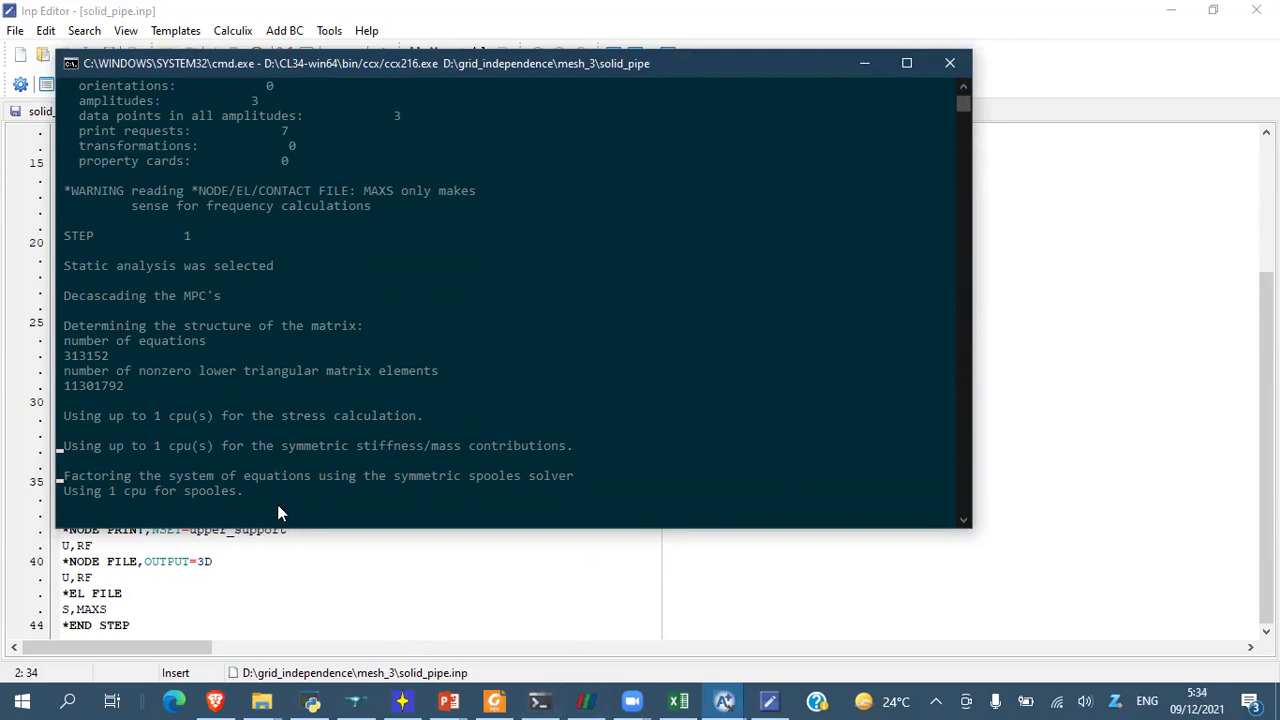
- Switch to SALOME, save the current study and open the solid_pipe study from D:\grid_independence\mesh_4
click(352, 700)
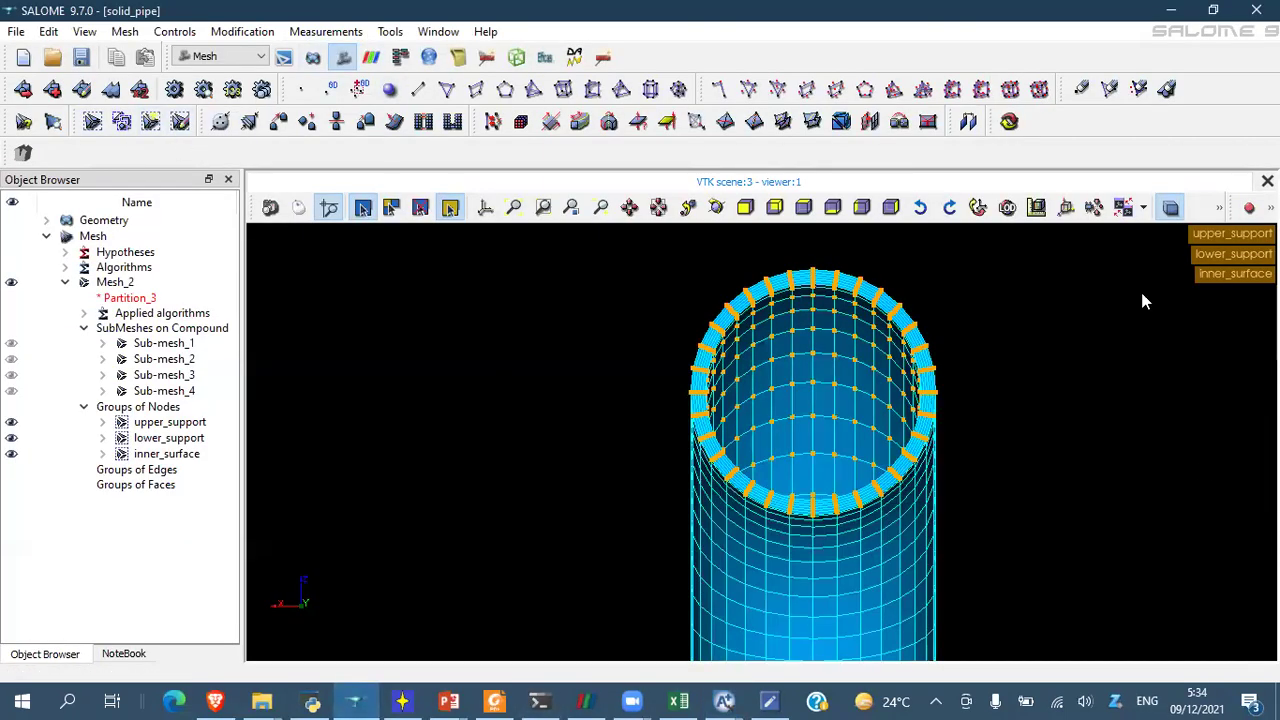
click(17, 32)
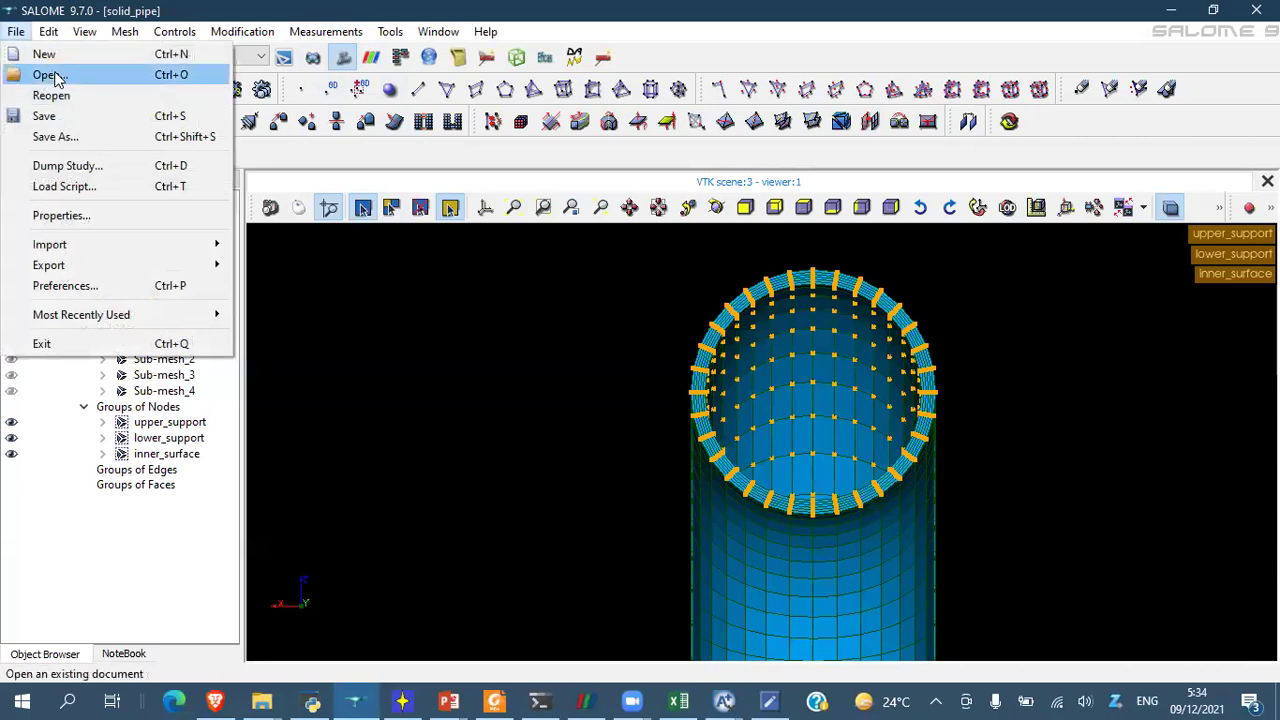
click(50, 76)
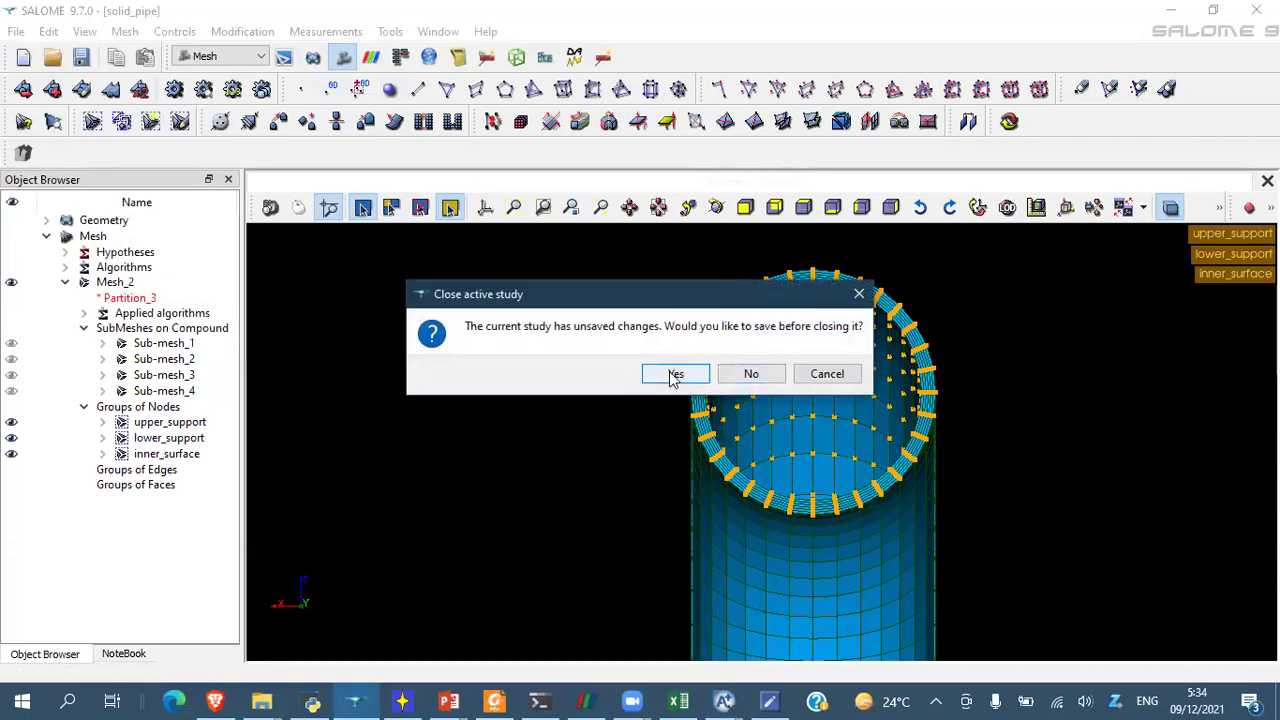
click(676, 374)
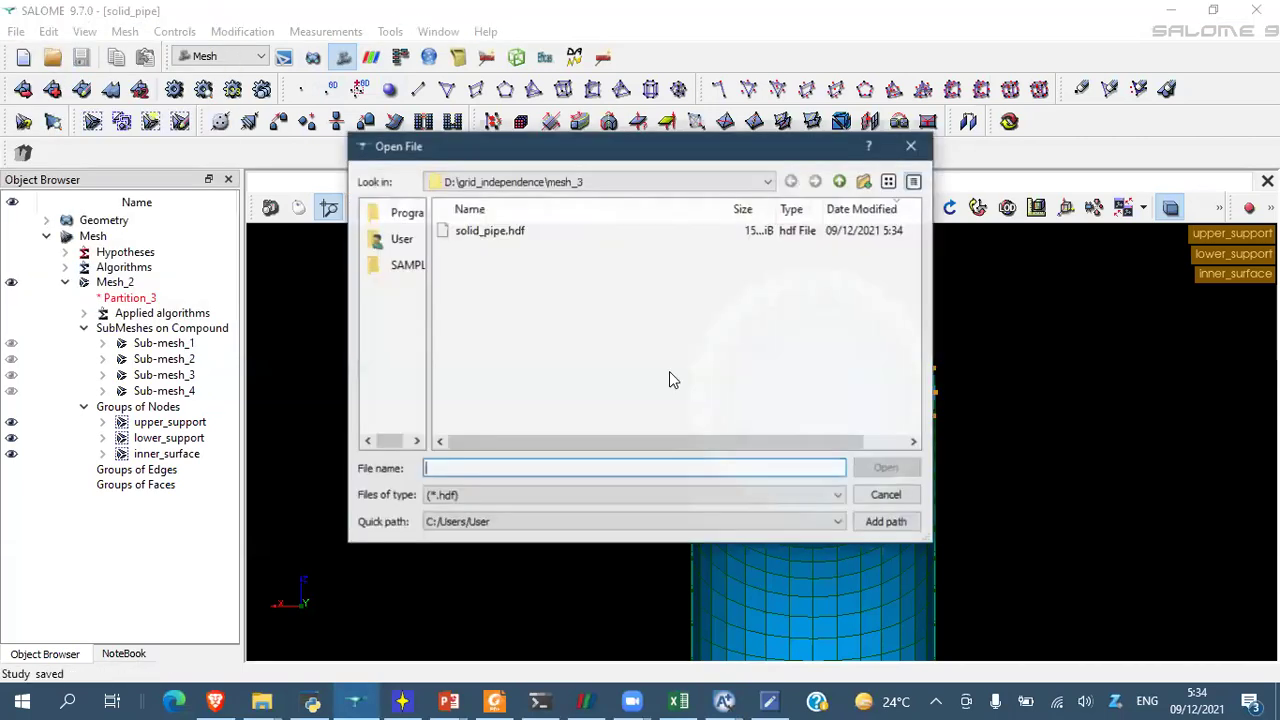
click(840, 183)
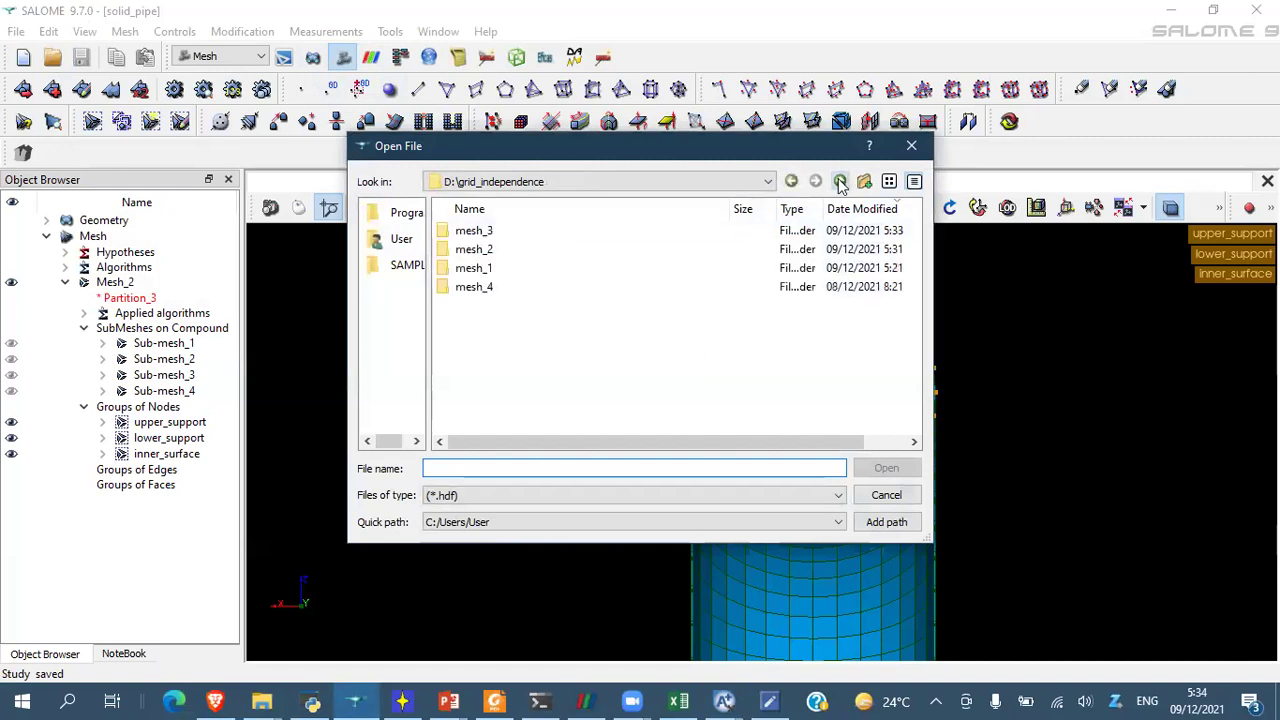
double_click(460, 289)
double_click(490, 231)
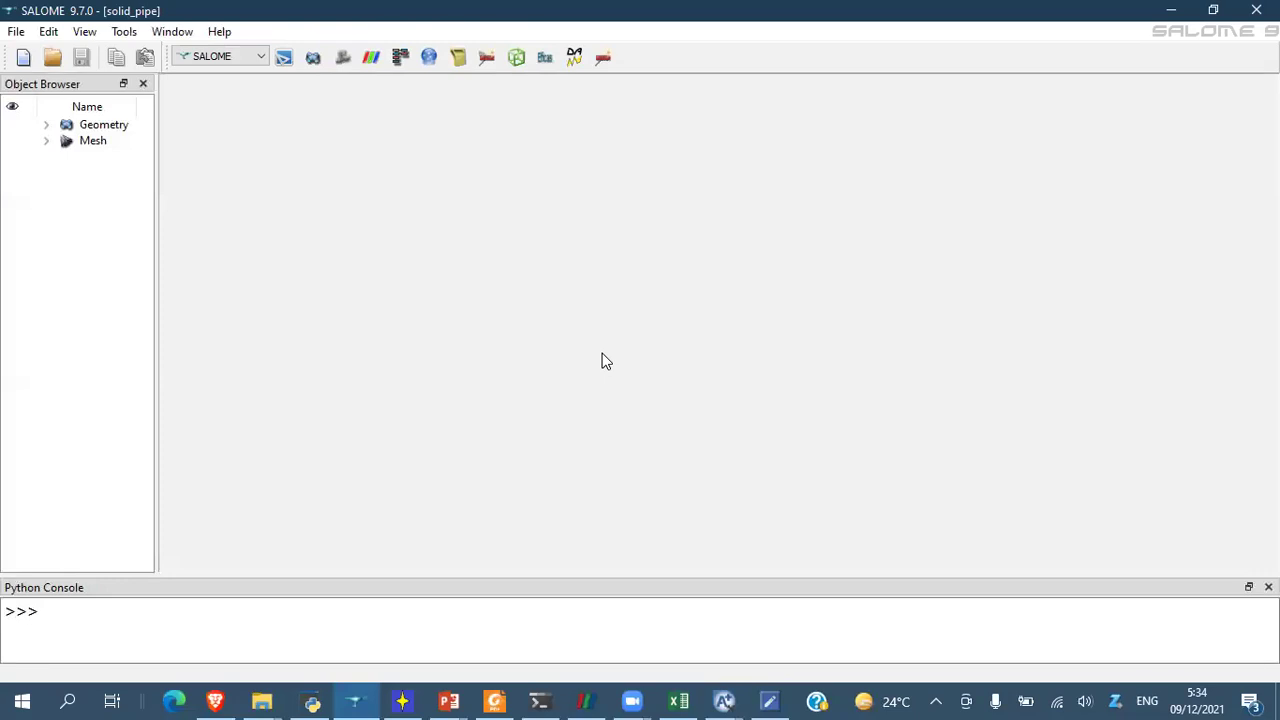
- Activate the Mesh module for the mesh_4 study and expand its Mesh and Geometry branches
click(200, 57)
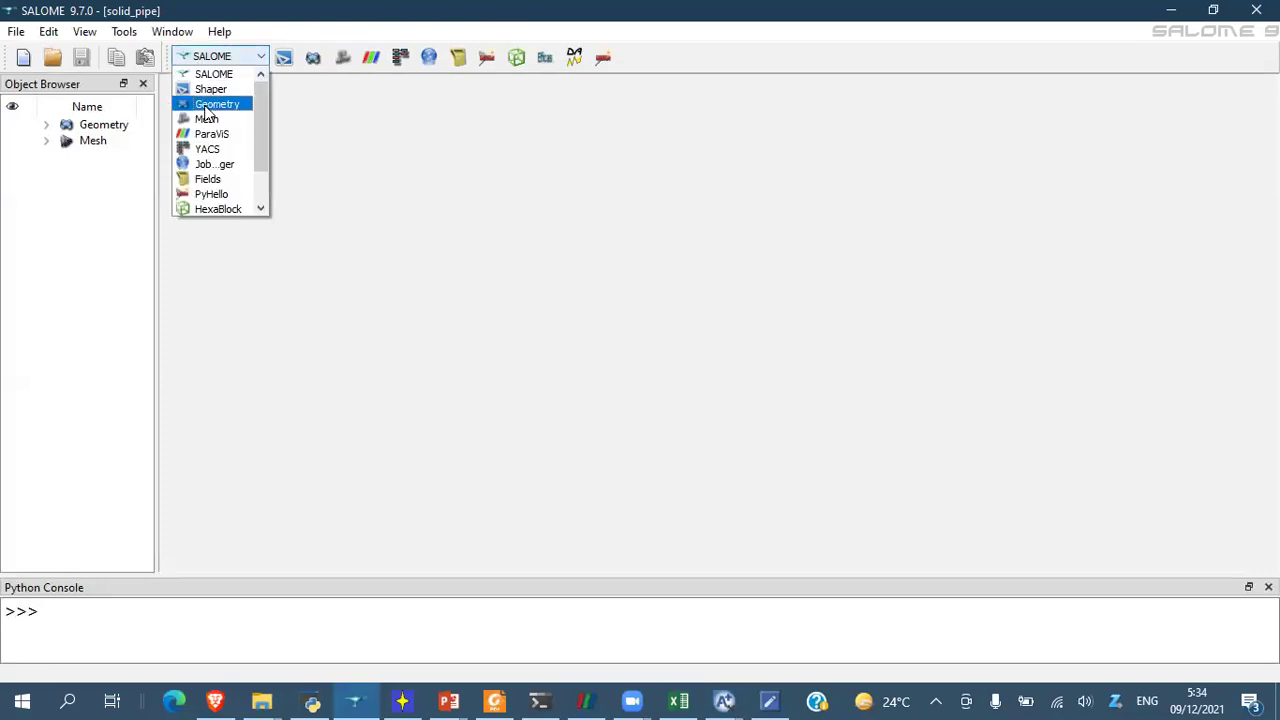
click(206, 119)
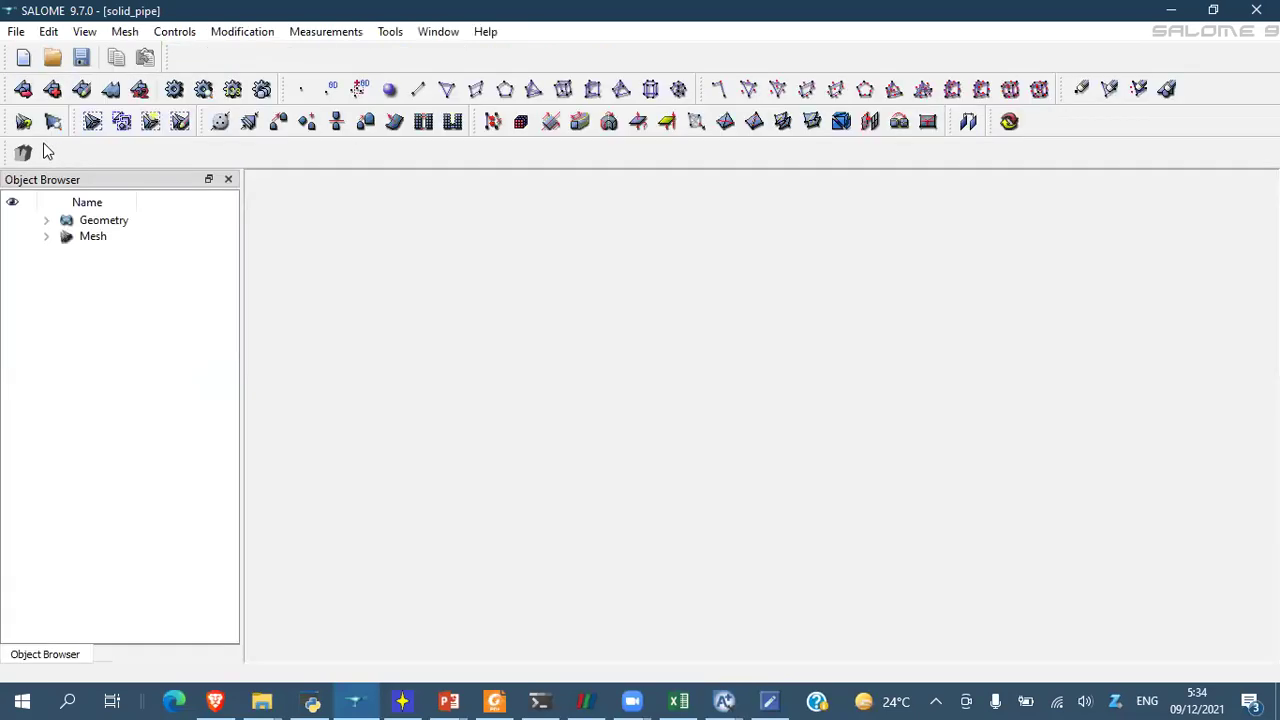
click(47, 237)
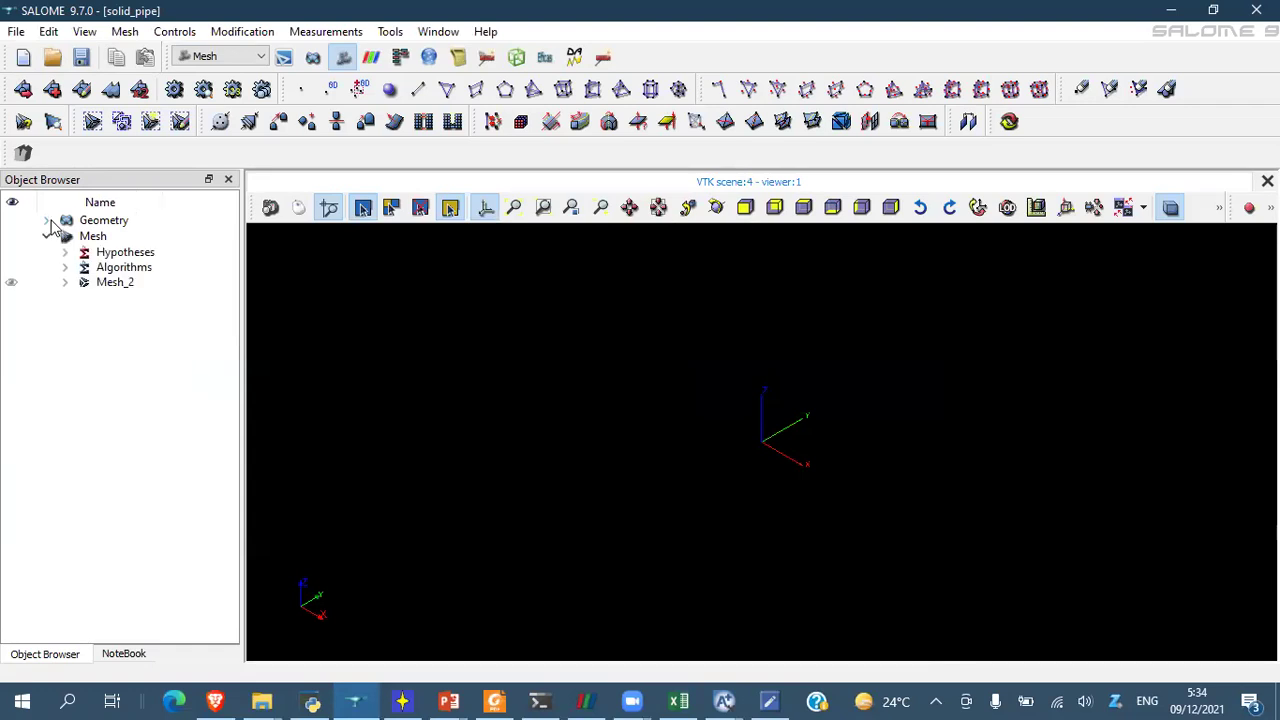
click(47, 220)
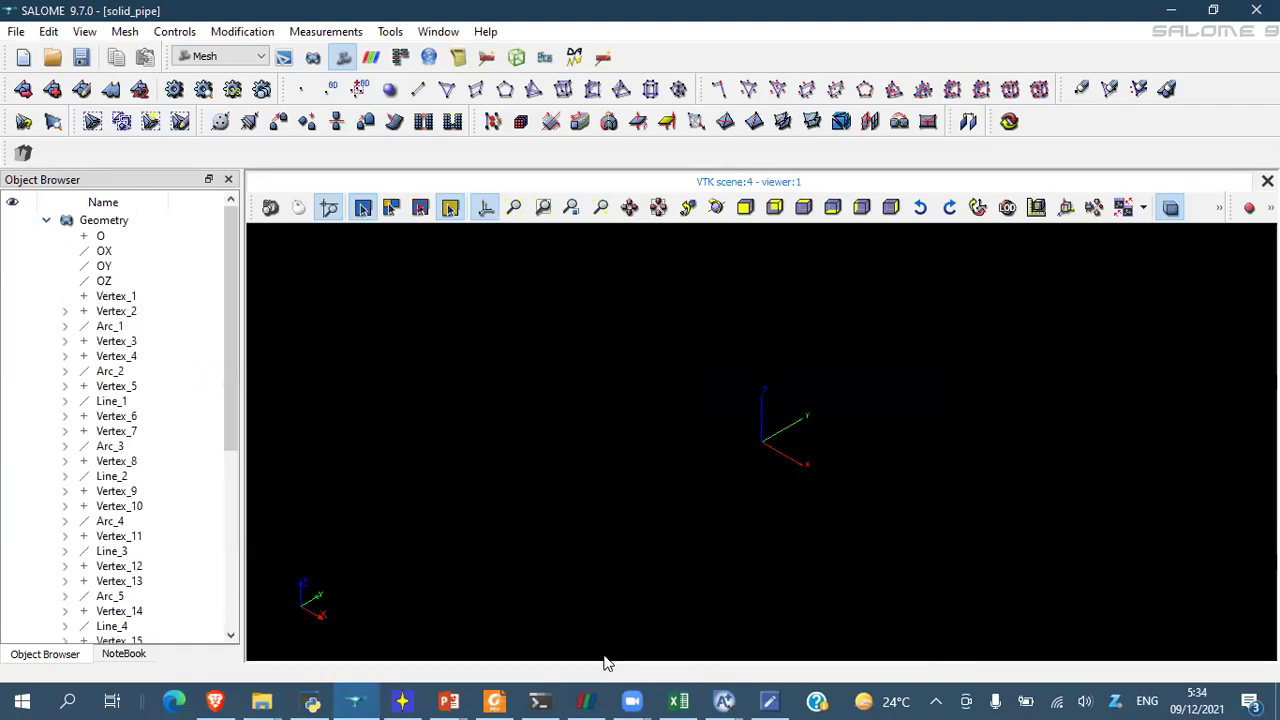
click(678, 701)
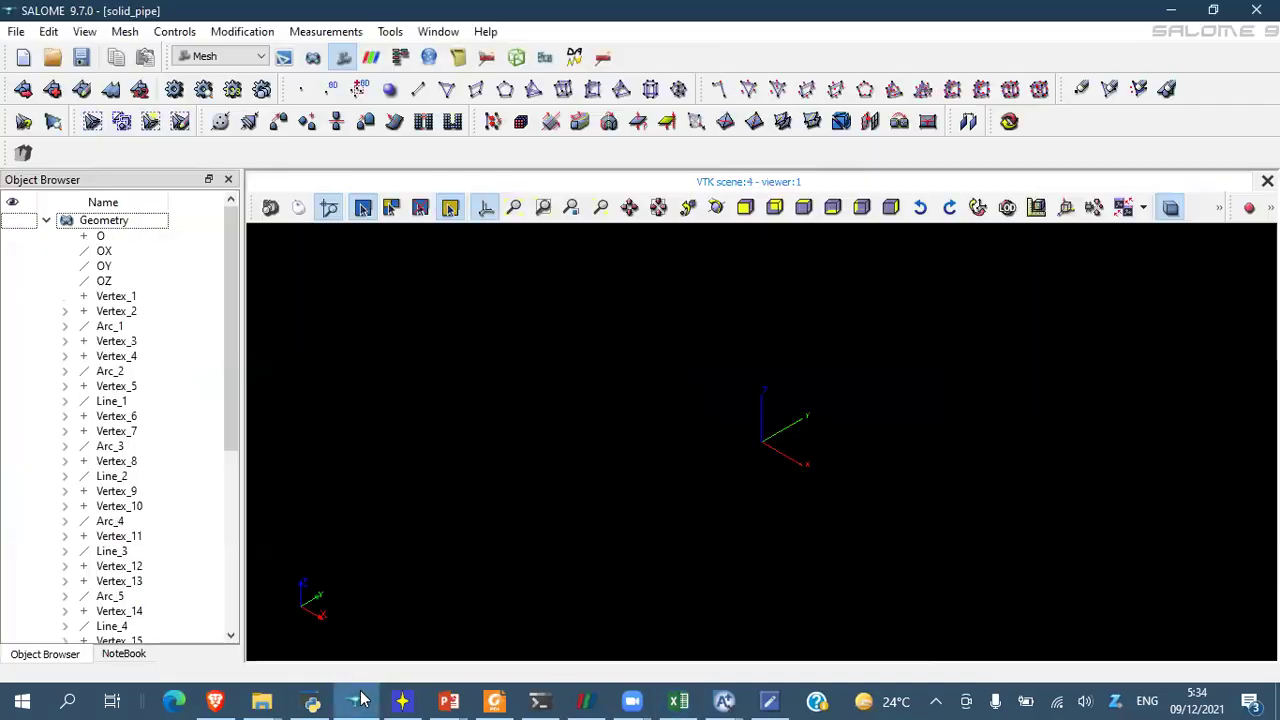
click(357, 700)
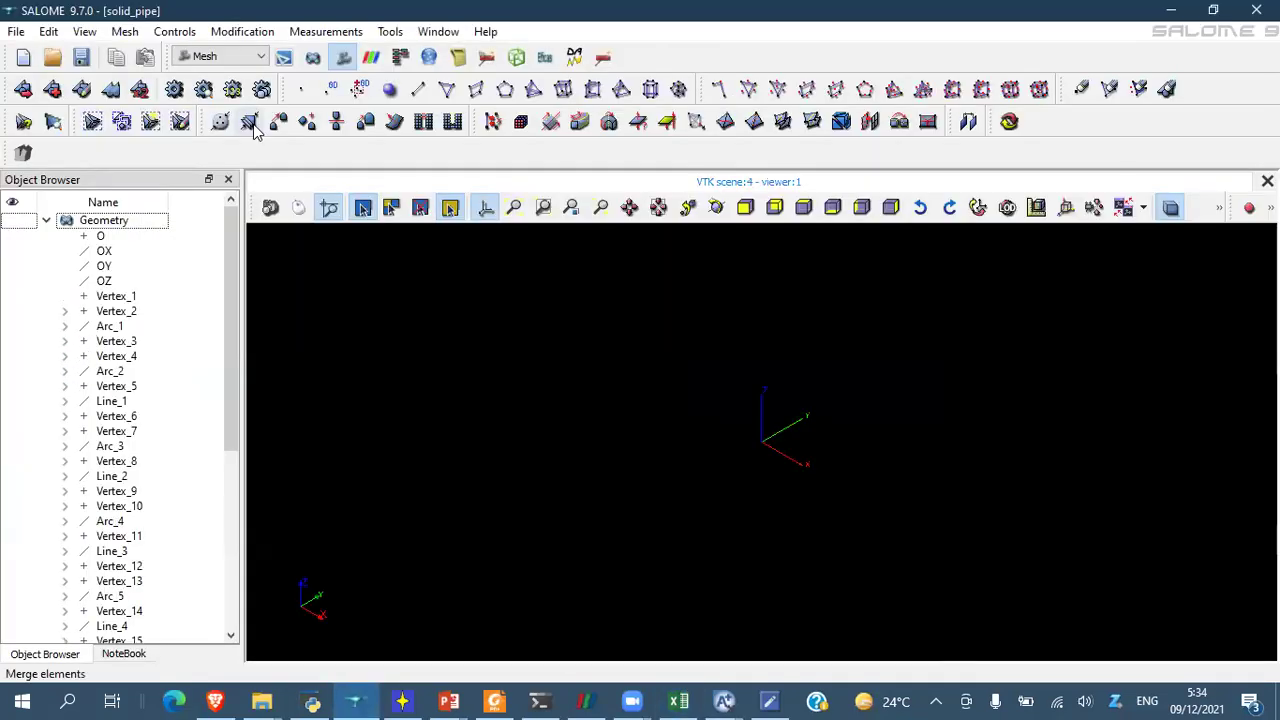
- Expand Mesh_2 and its compound sub-meshes down to the contents of Sub-mesh_1
scroll(165, 290, down, 7)
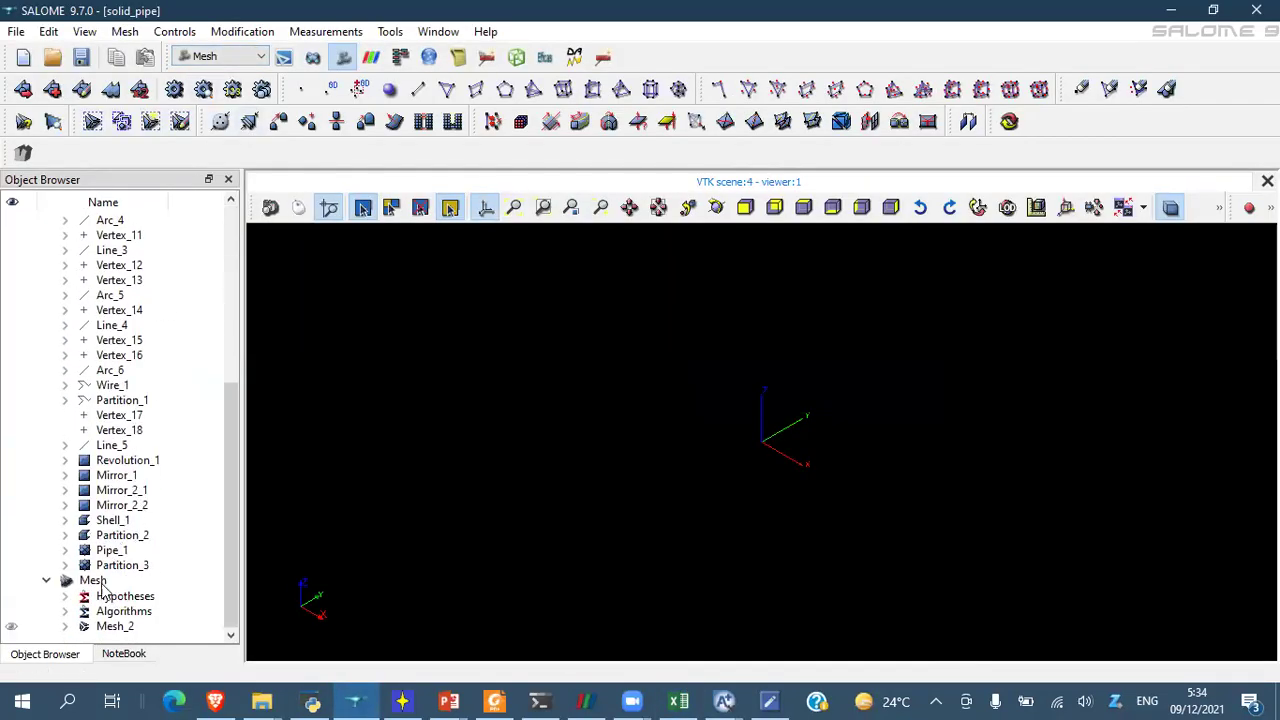
click(65, 626)
scroll(103, 495, down, 3)
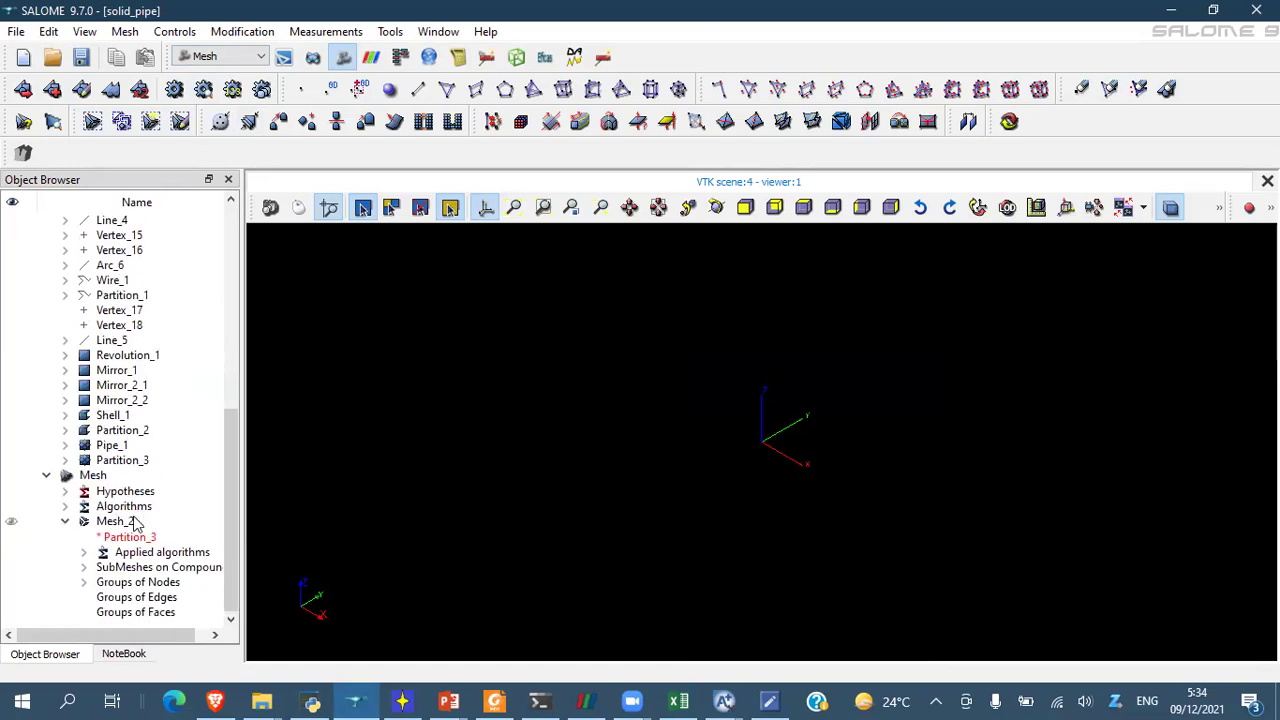
click(86, 567)
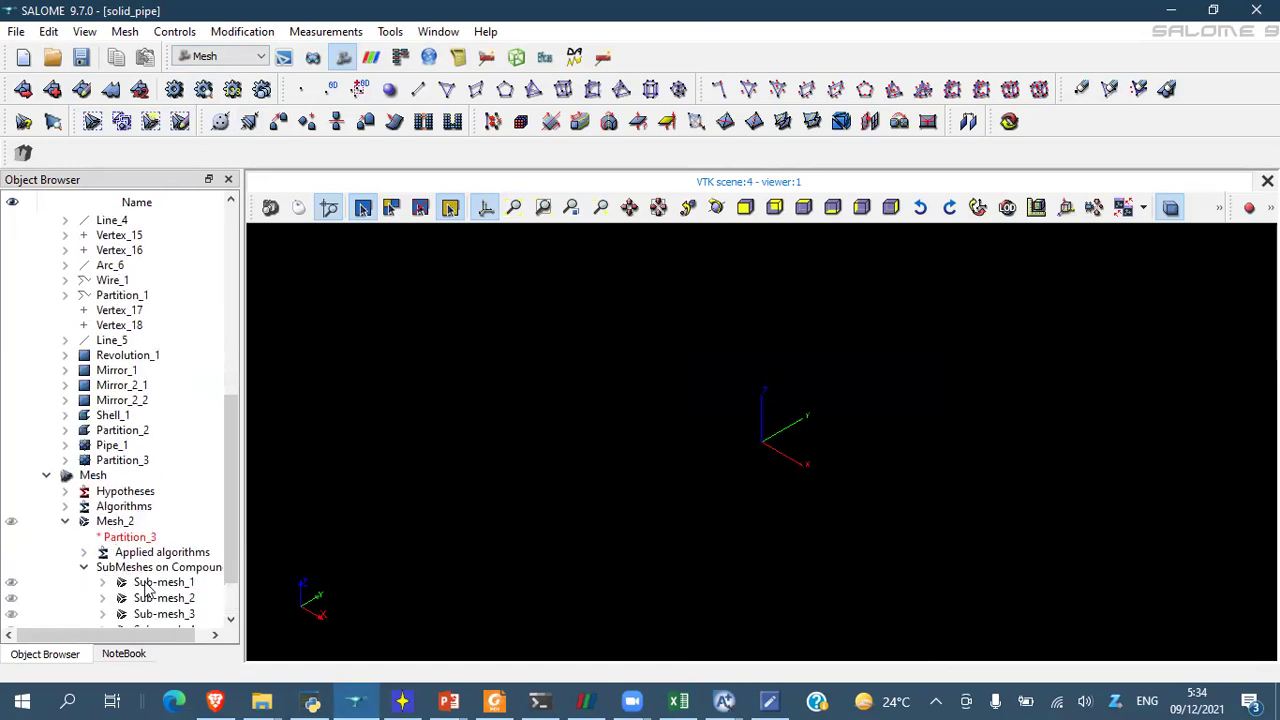
click(150, 582)
click(102, 582)
scroll(150, 520, down, 3)
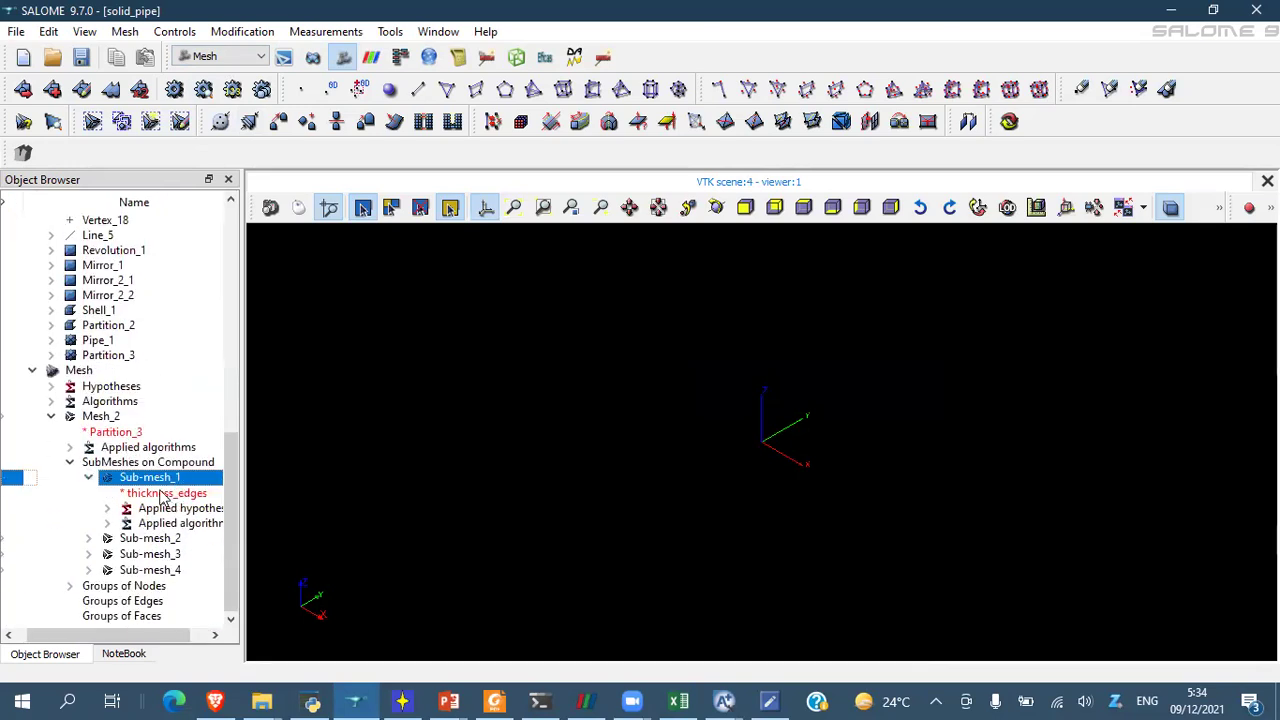
- Edit Sub-mesh_1 on thickness_edges to use 10 segments in its Number of Segments hypothesis, and apply it
right_click(148, 477)
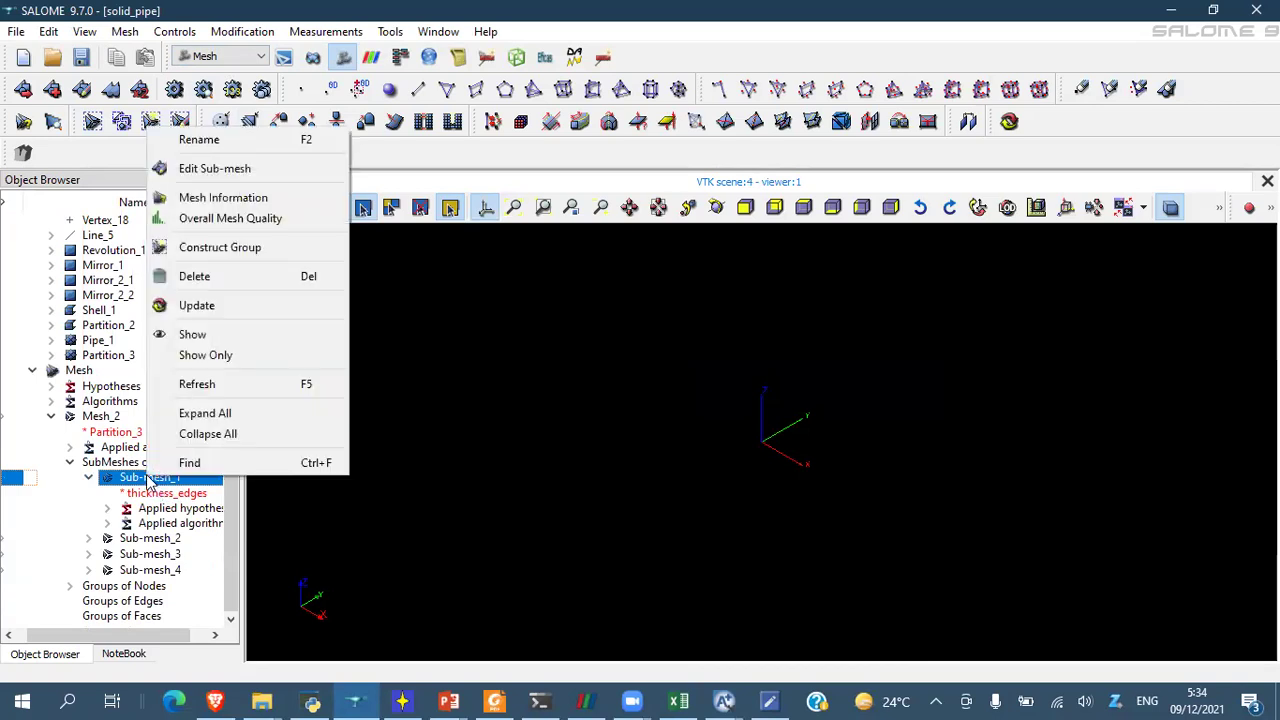
click(214, 169)
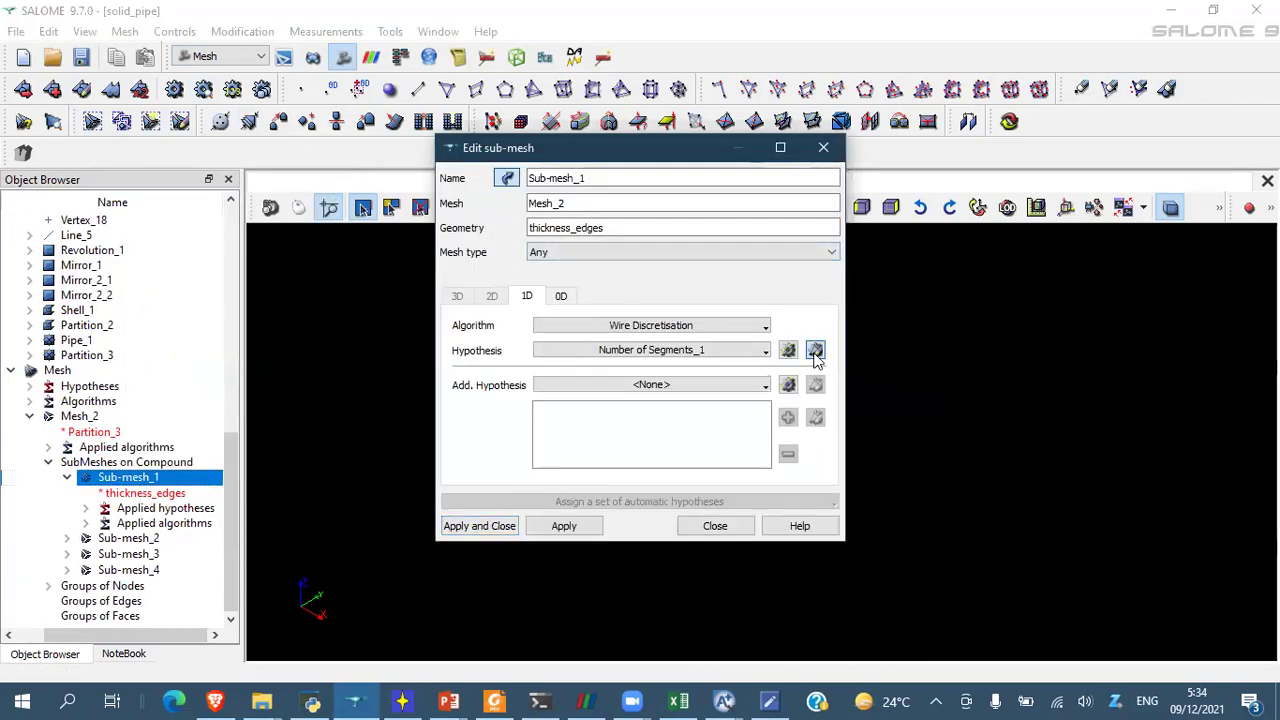
click(815, 350)
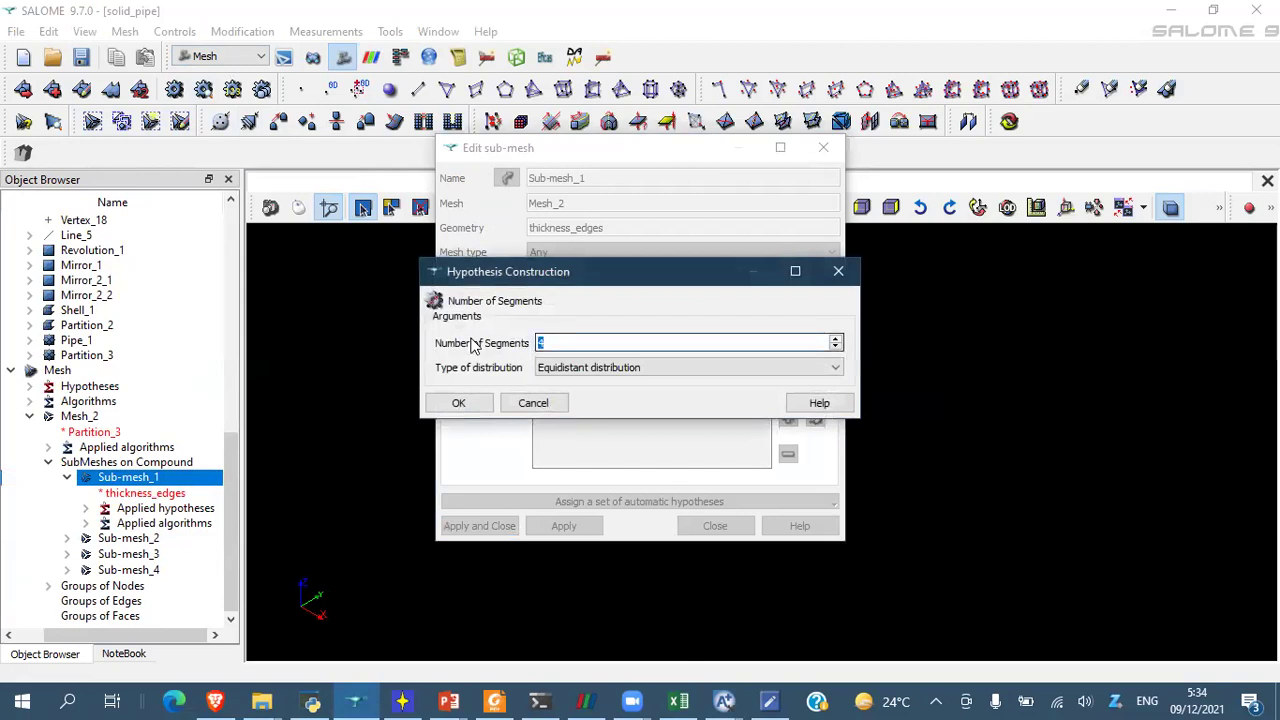
key(BackSpace)
text(10)
click(458, 403)
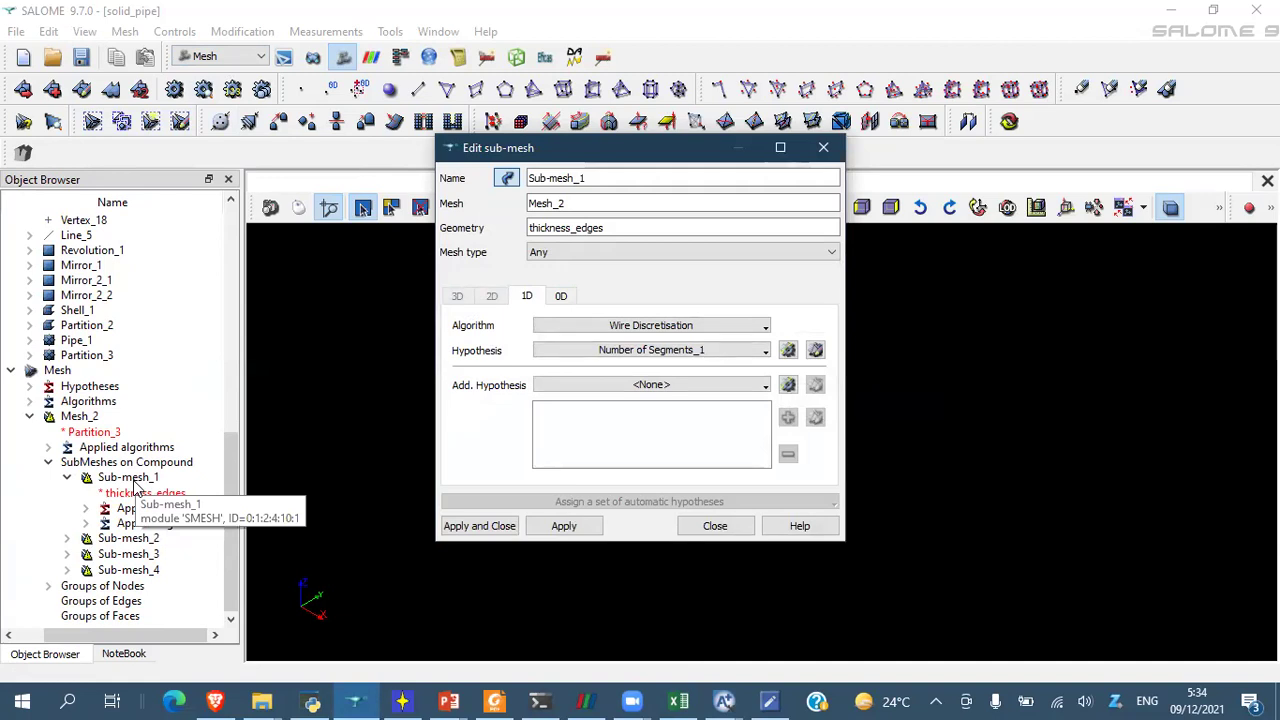
click(480, 526)
- Edit Sub-mesh_4 on extrusion_path to use a local length of 0.05, and apply the change
click(141, 578)
right_click(141, 578)
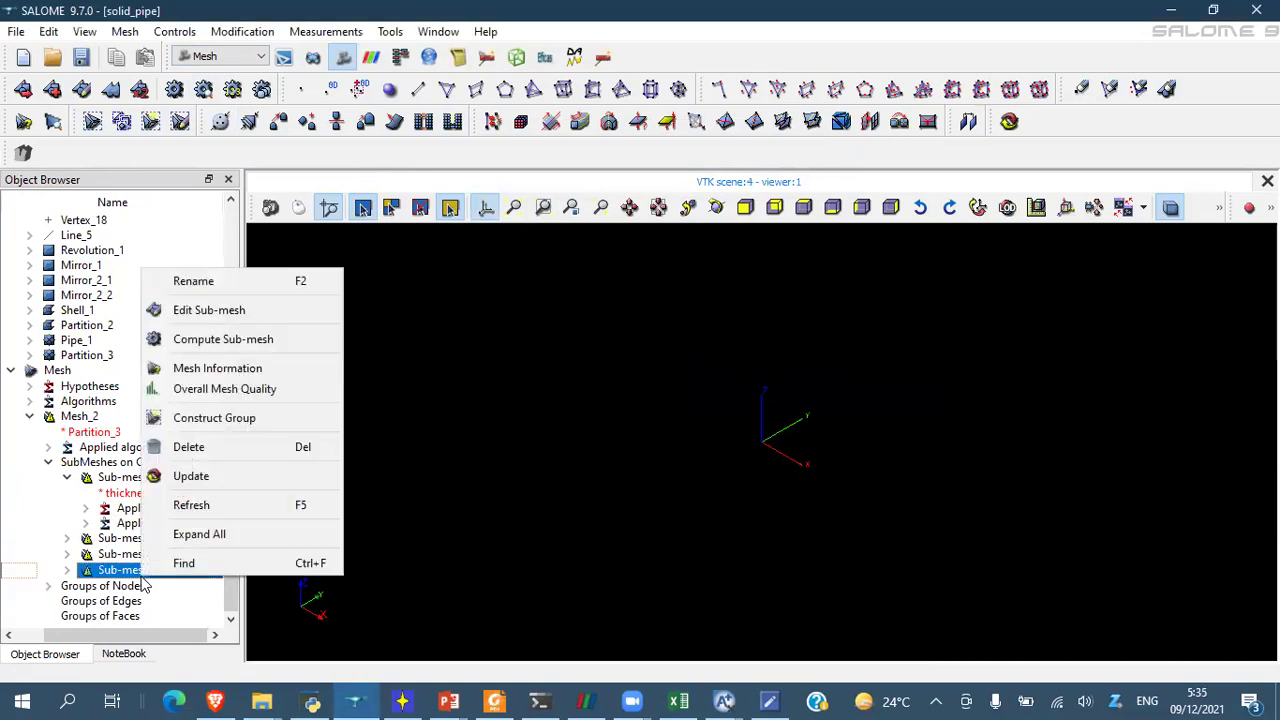
click(222, 310)
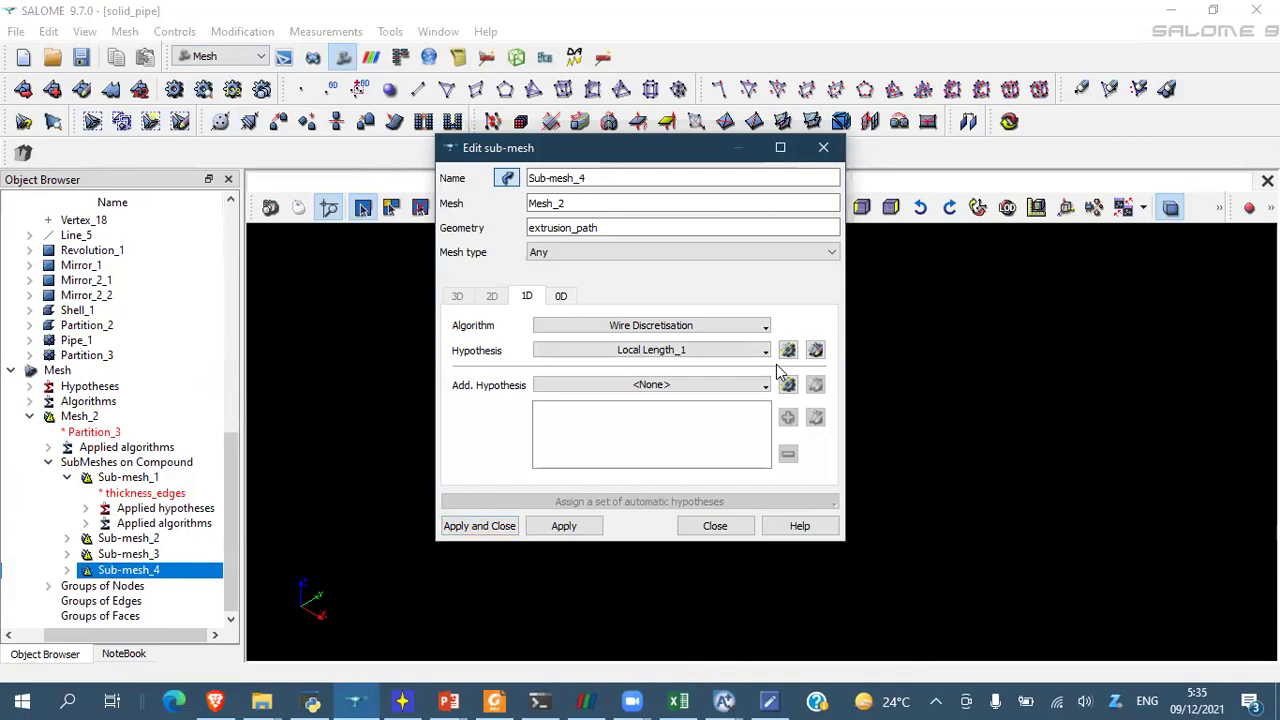
click(816, 351)
click(676, 343)
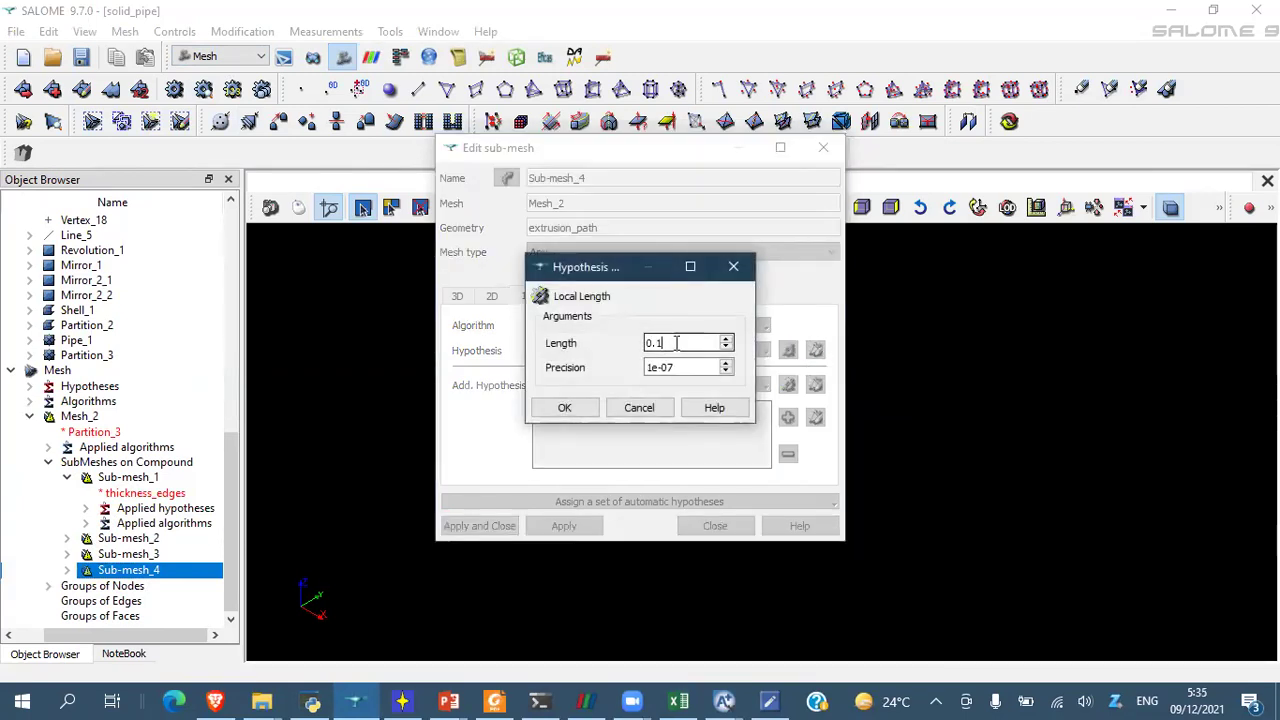
key(BackSpace)
text(05)
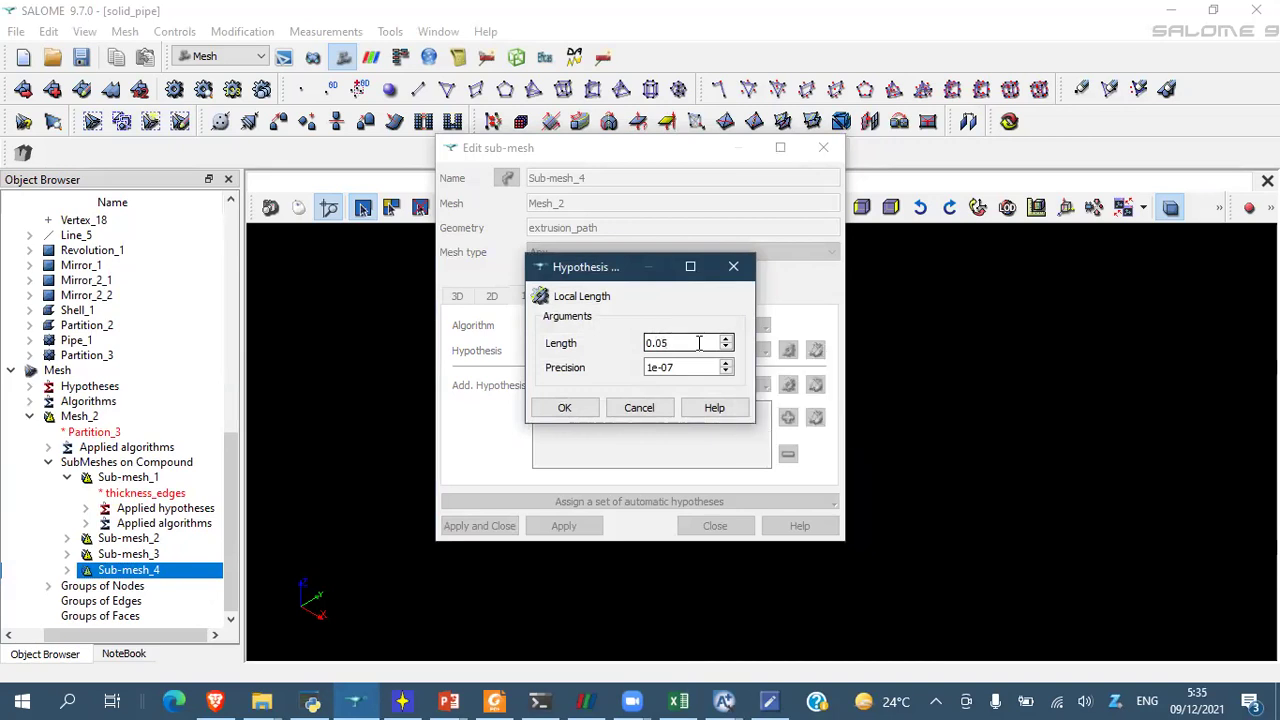
click(564, 408)
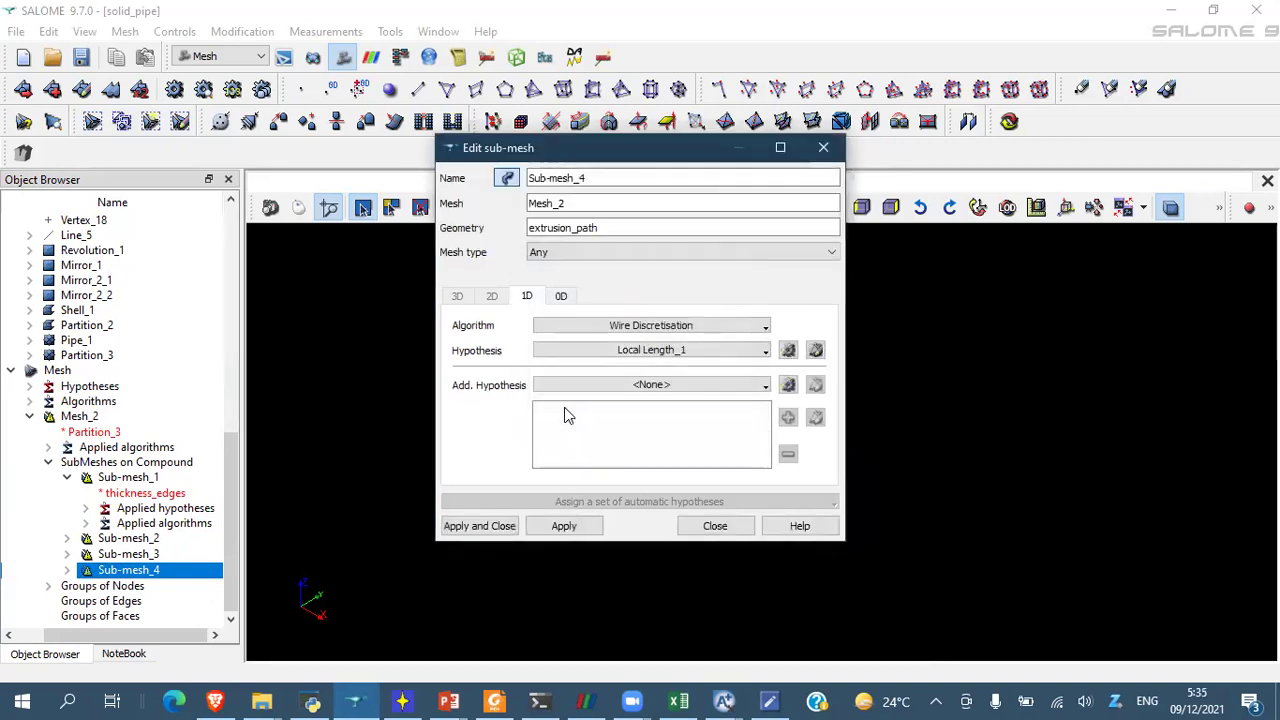
click(453, 527)
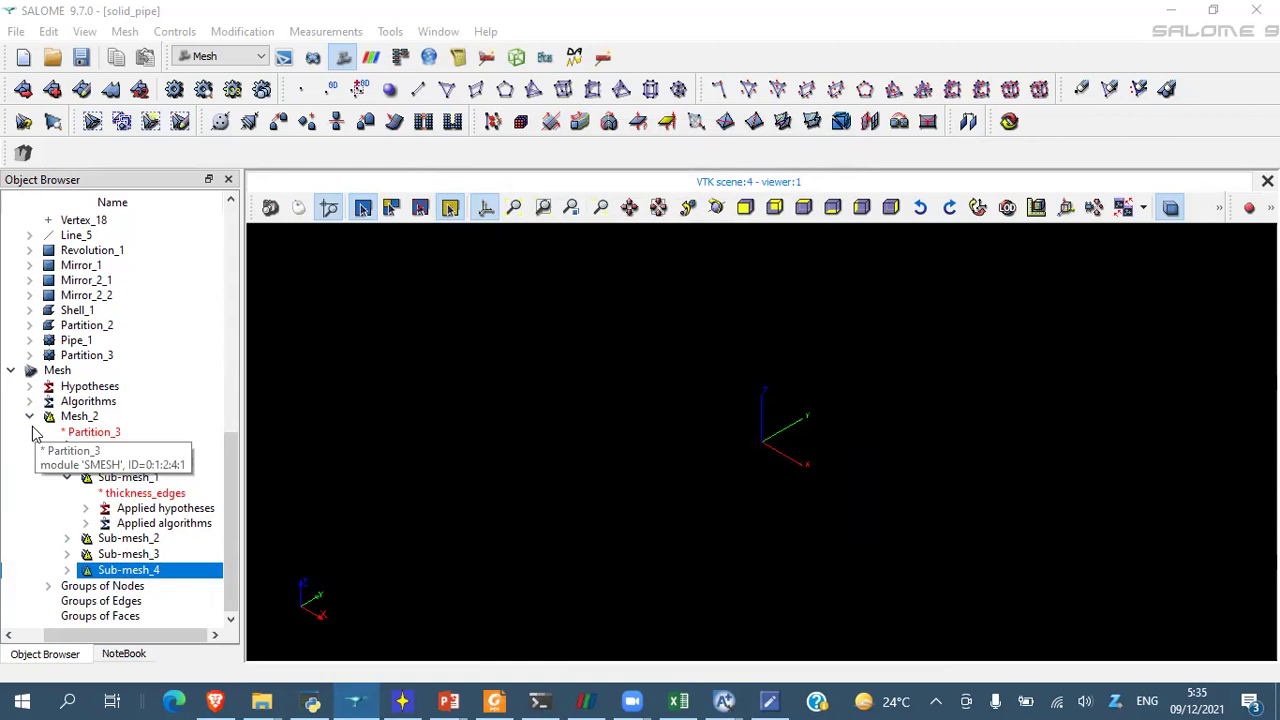
- Compute Mesh_2 with the refined sub-mesh settings and dismiss the computation summary
click(88, 418)
right_click(88, 420)
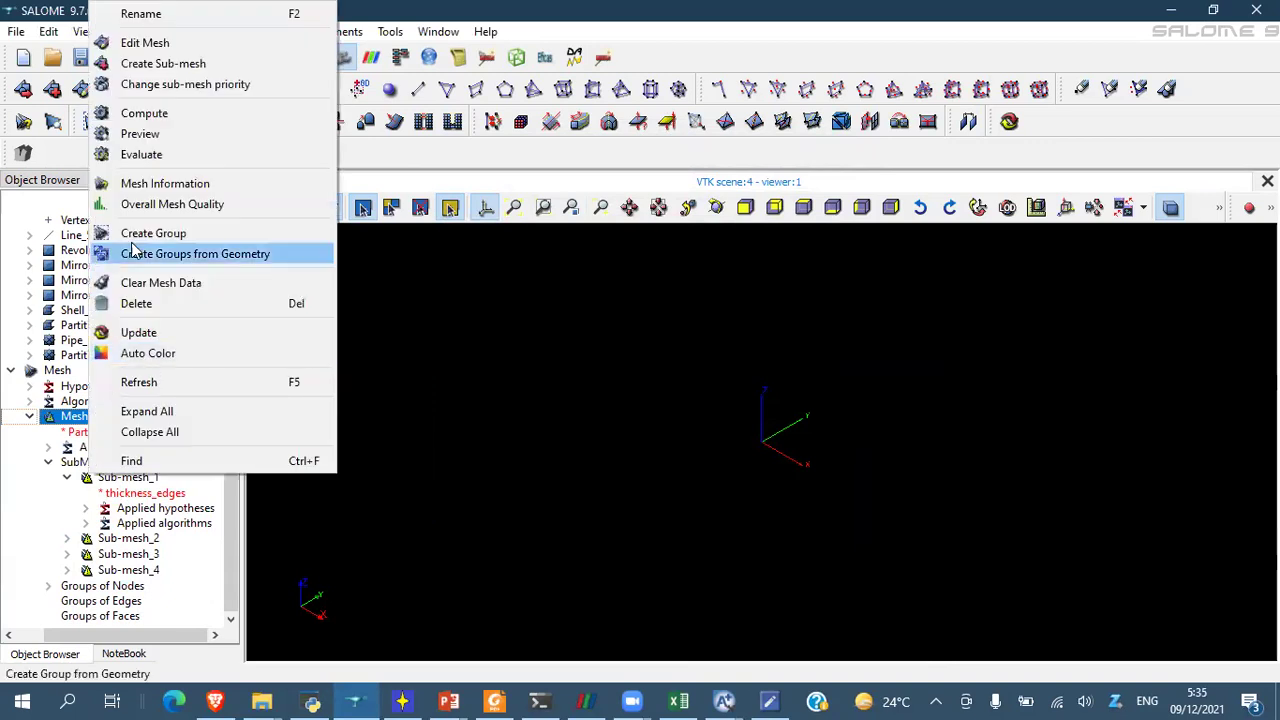
click(146, 114)
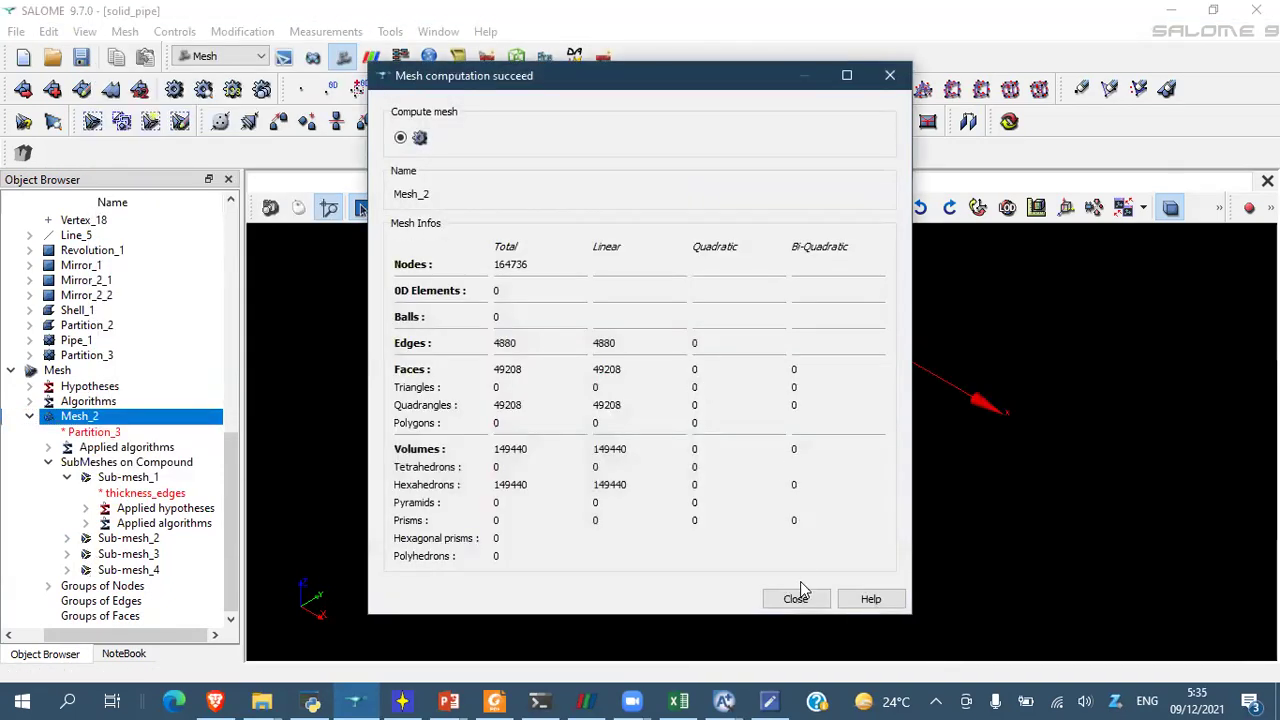
click(800, 596)
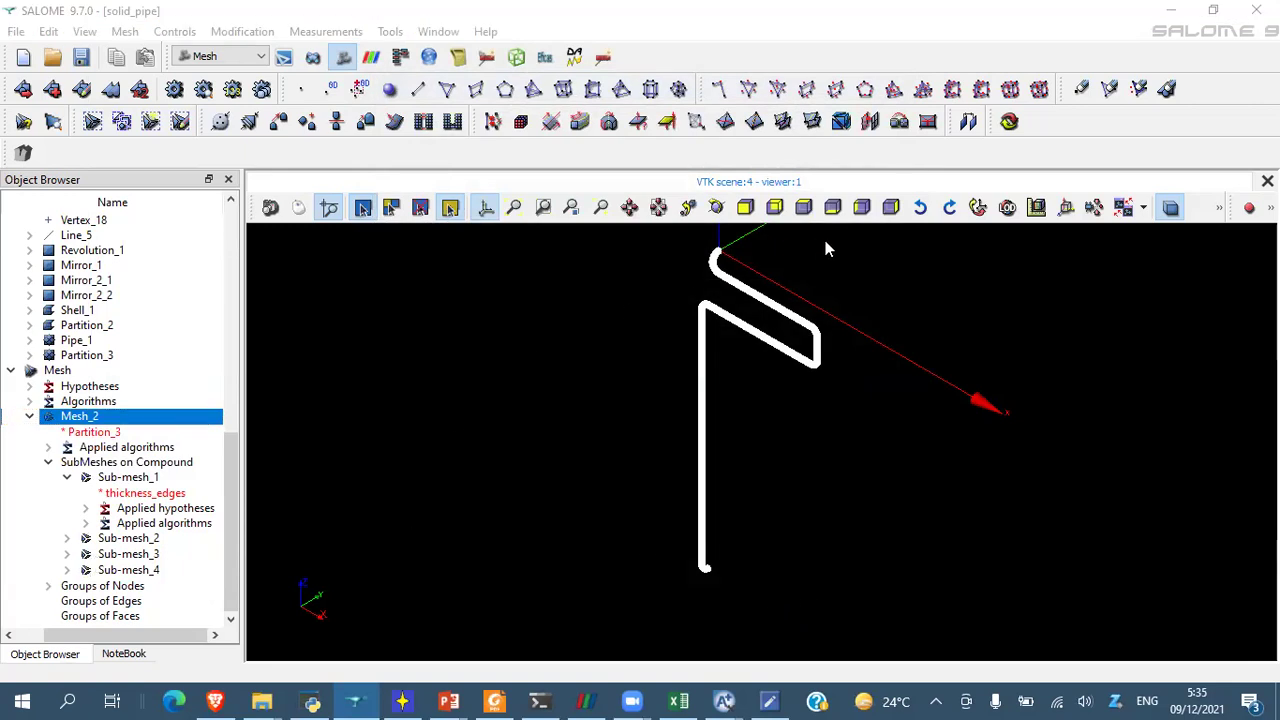
- Inspect the computed mesh up close at the pipe's open end, examining the element layers through the wall thickness
click(891, 207)
scroll(644, 232, up, 2)
scroll(643, 227, up, 2)
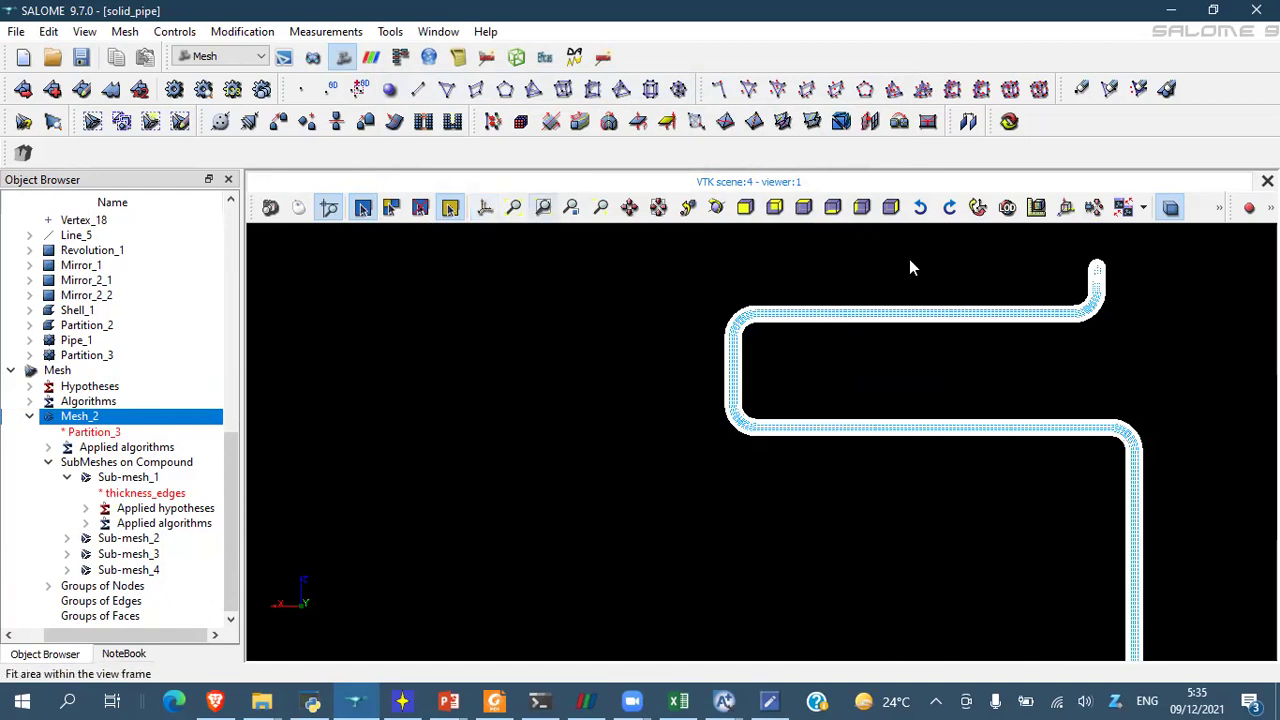
click(628, 207)
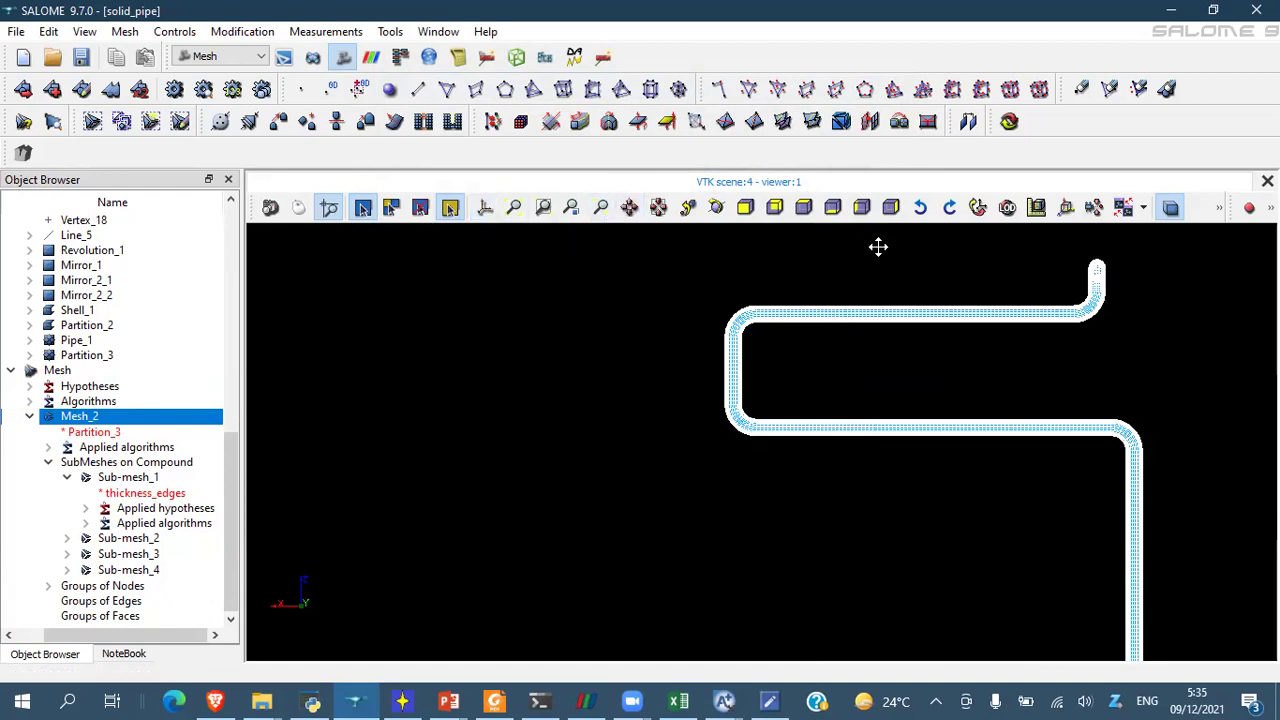
drag(967, 262, 660, 334)
scroll(786, 335, up, 2)
scroll(790, 340, up, 10)
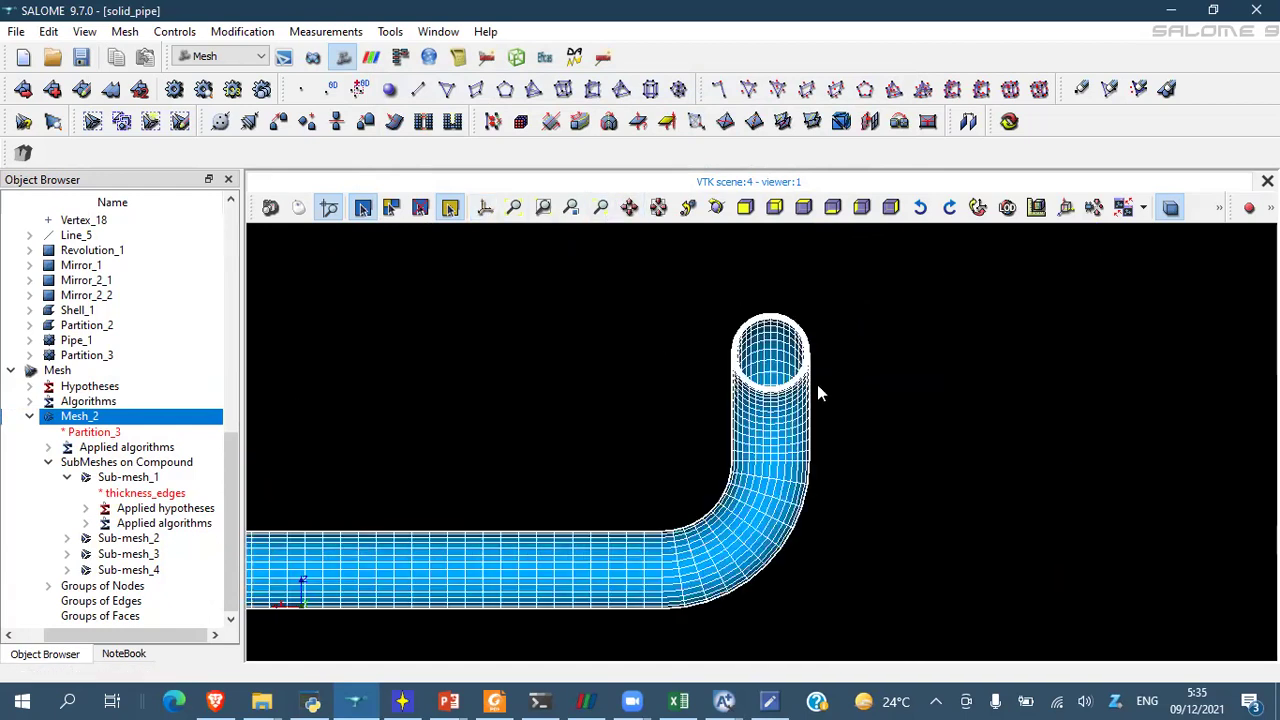
scroll(707, 397, up, 3)
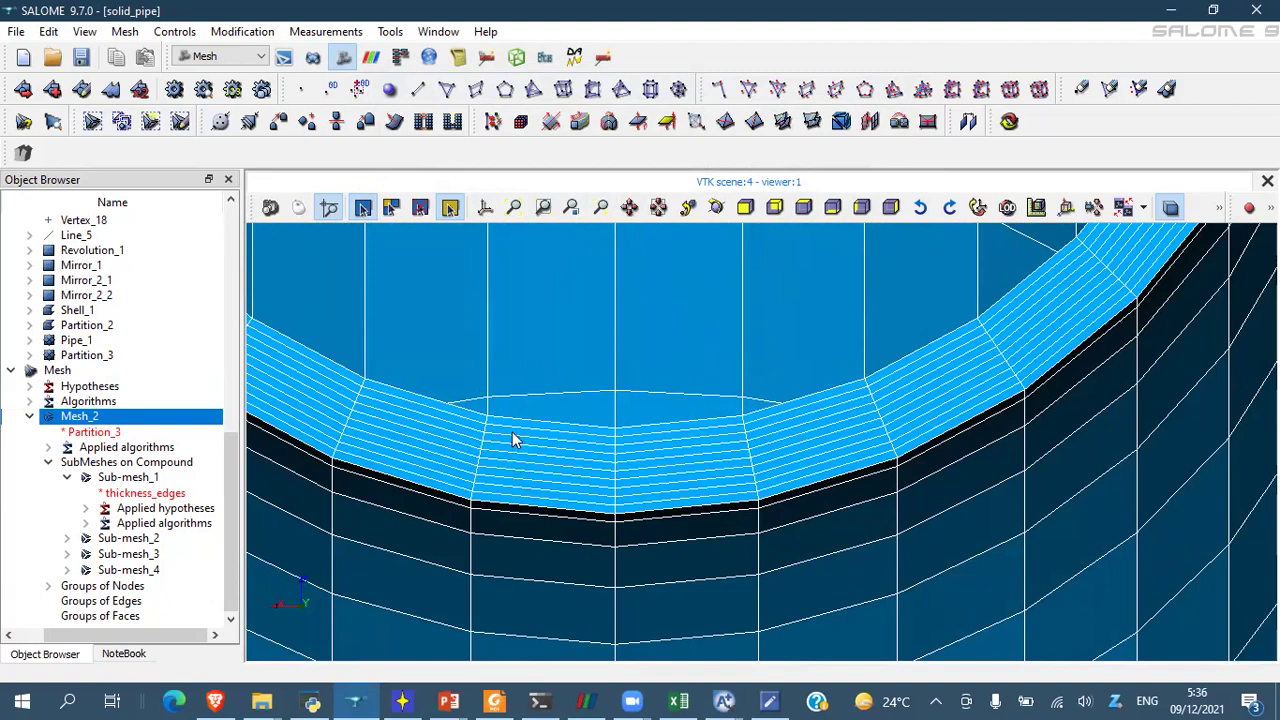
scroll(723, 371, down, 6)
scroll(723, 371, down, 8)
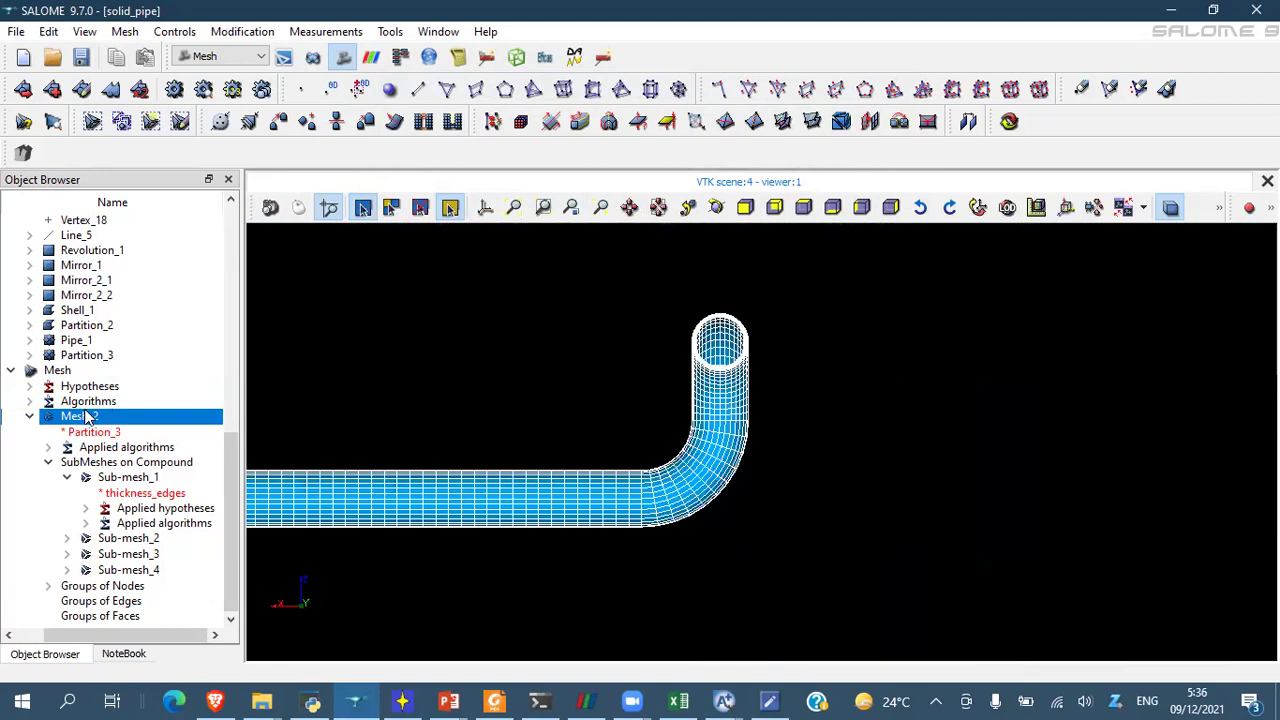
- Export Mesh_2 as an IDEAS UNV file named solid_pipe_mesh_4 in D:\grid_independence\mesh_4
right_click(88, 416)
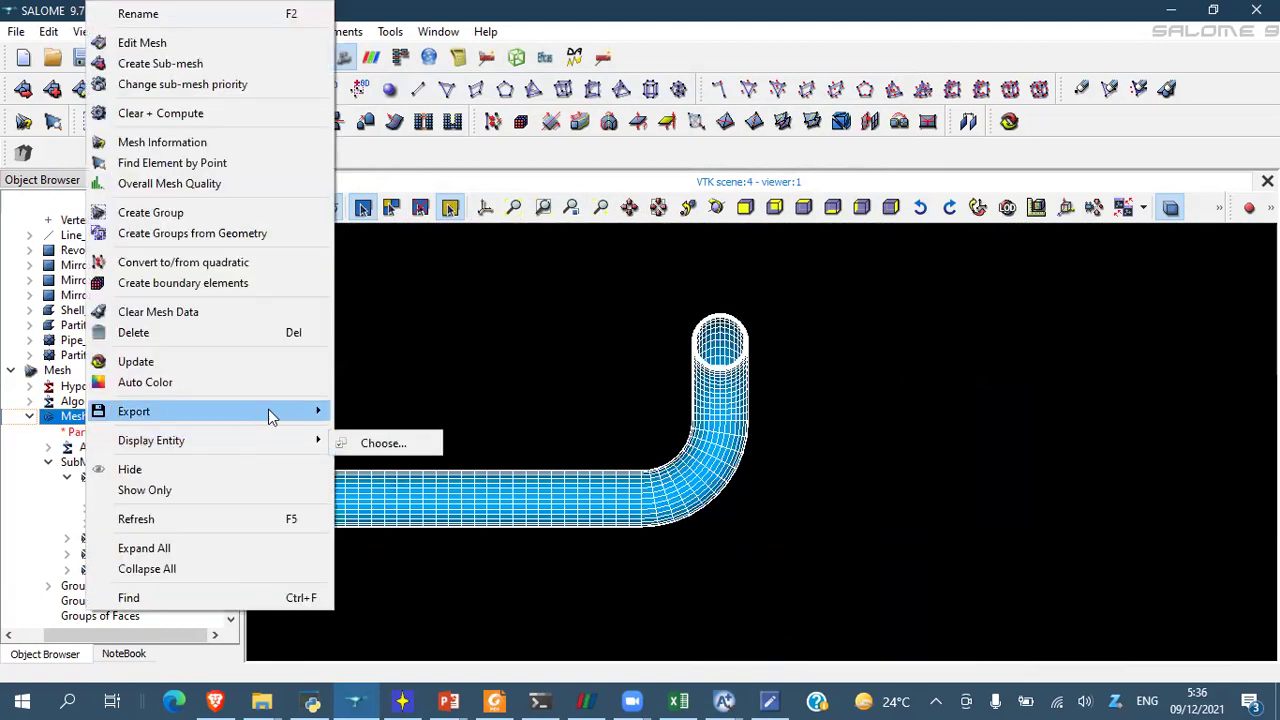
mouse_move(270, 416)
click(392, 431)
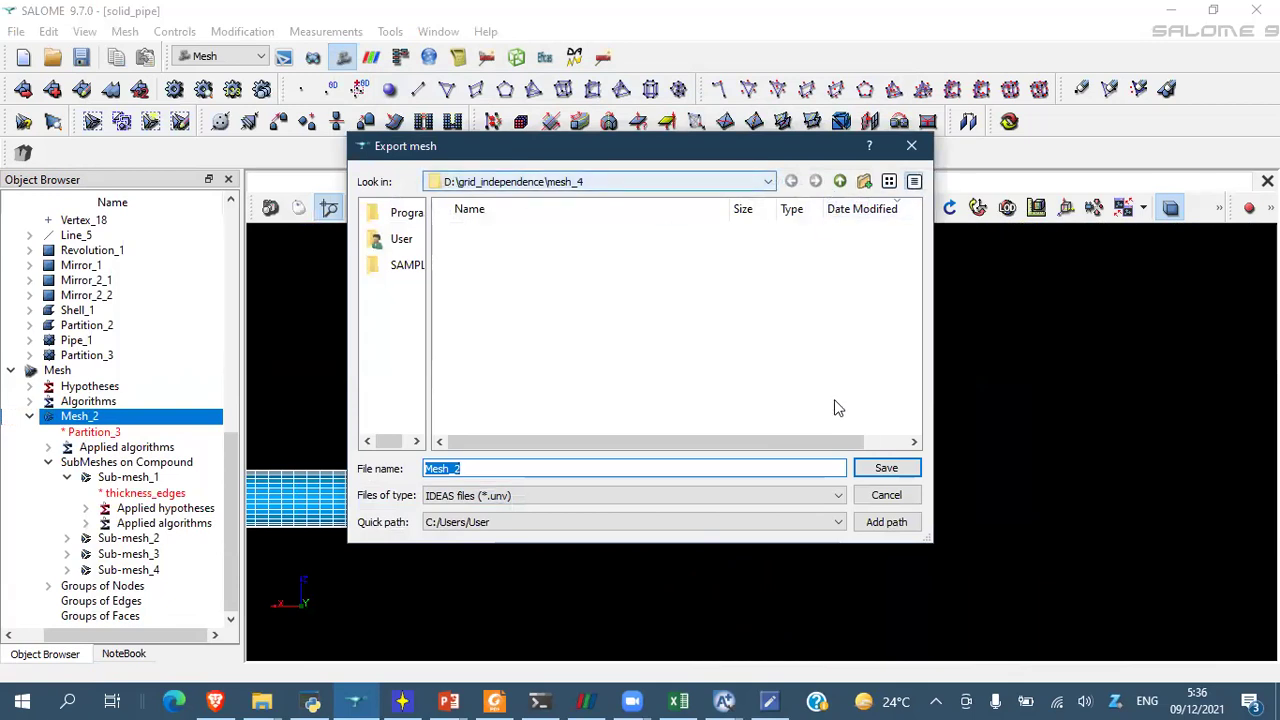
text(solid_pipe)
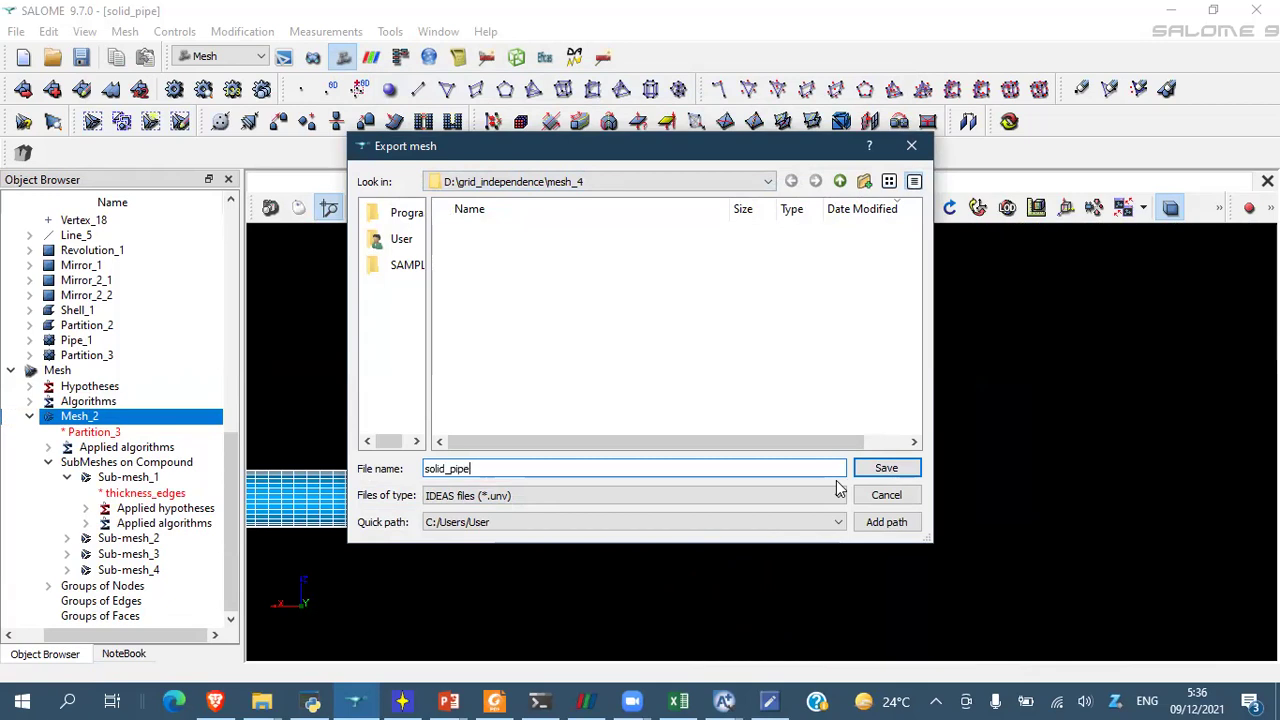
text(_mesh_4)
key(Return)
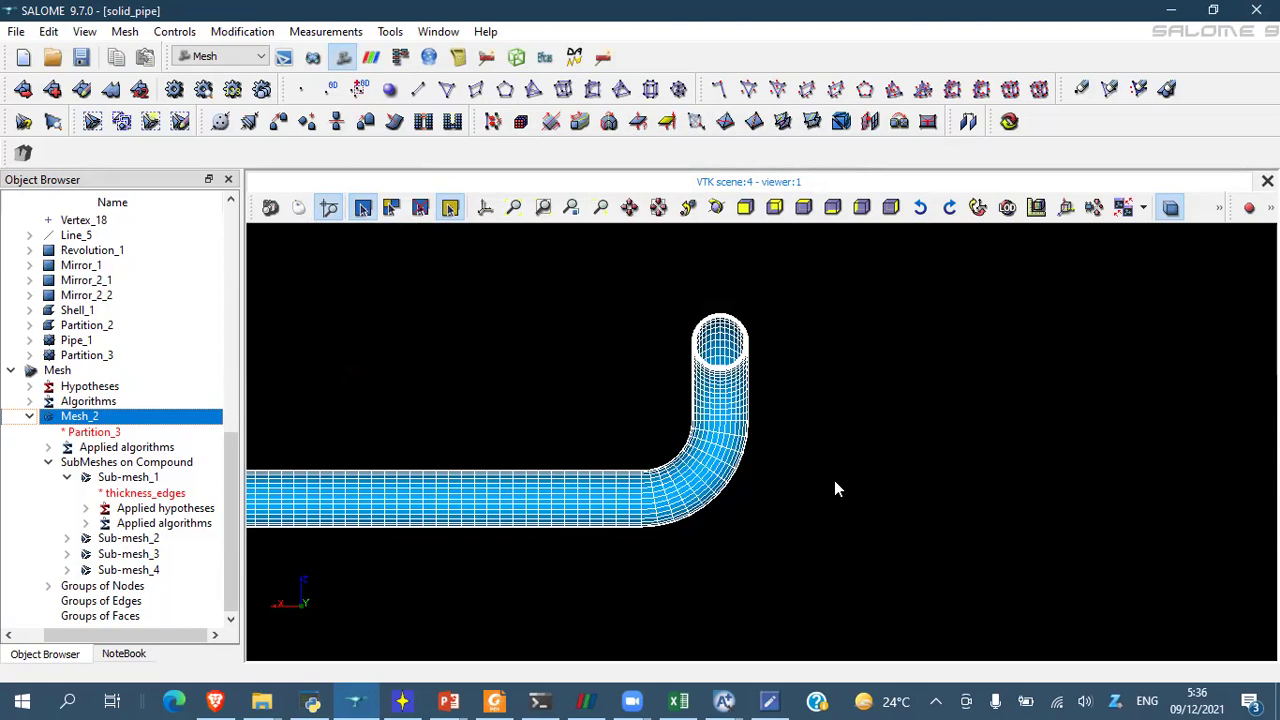
- Switch to the CalculiX launcher and check the solver console for the progress of the mesh_3 solid_pipe run
click(401, 700)
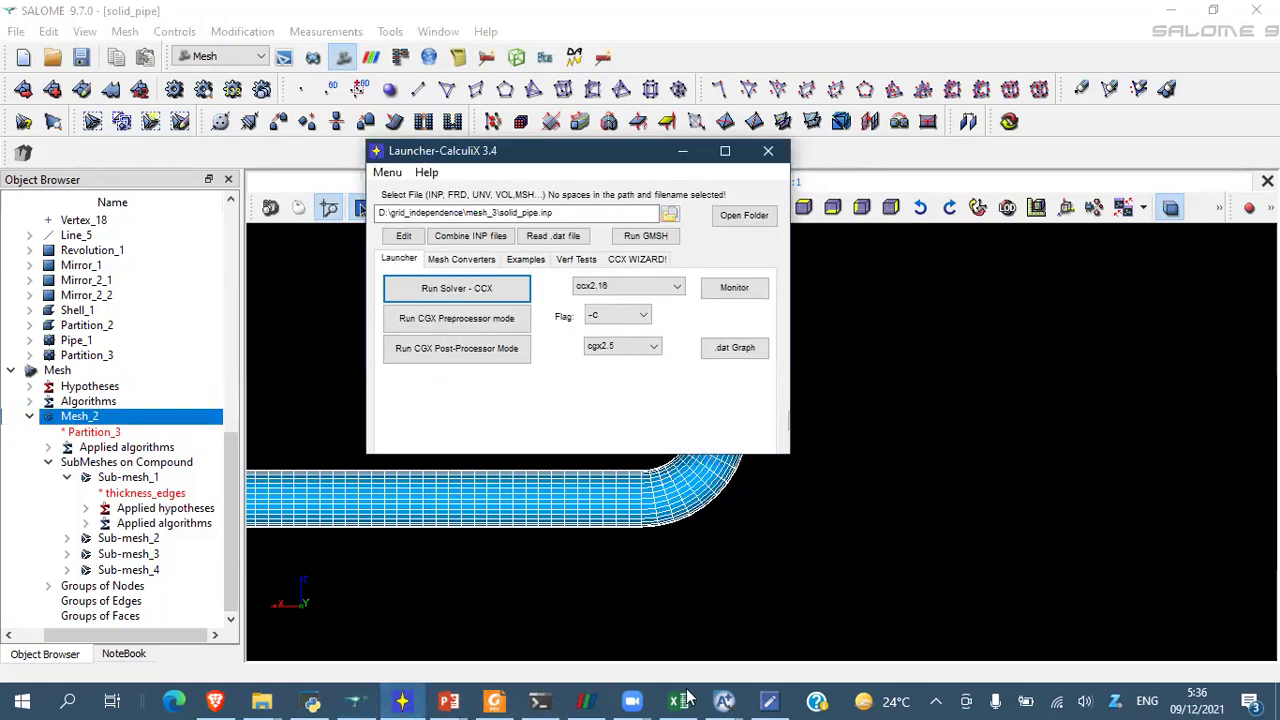
click(724, 700)
mouse_move(724, 700)
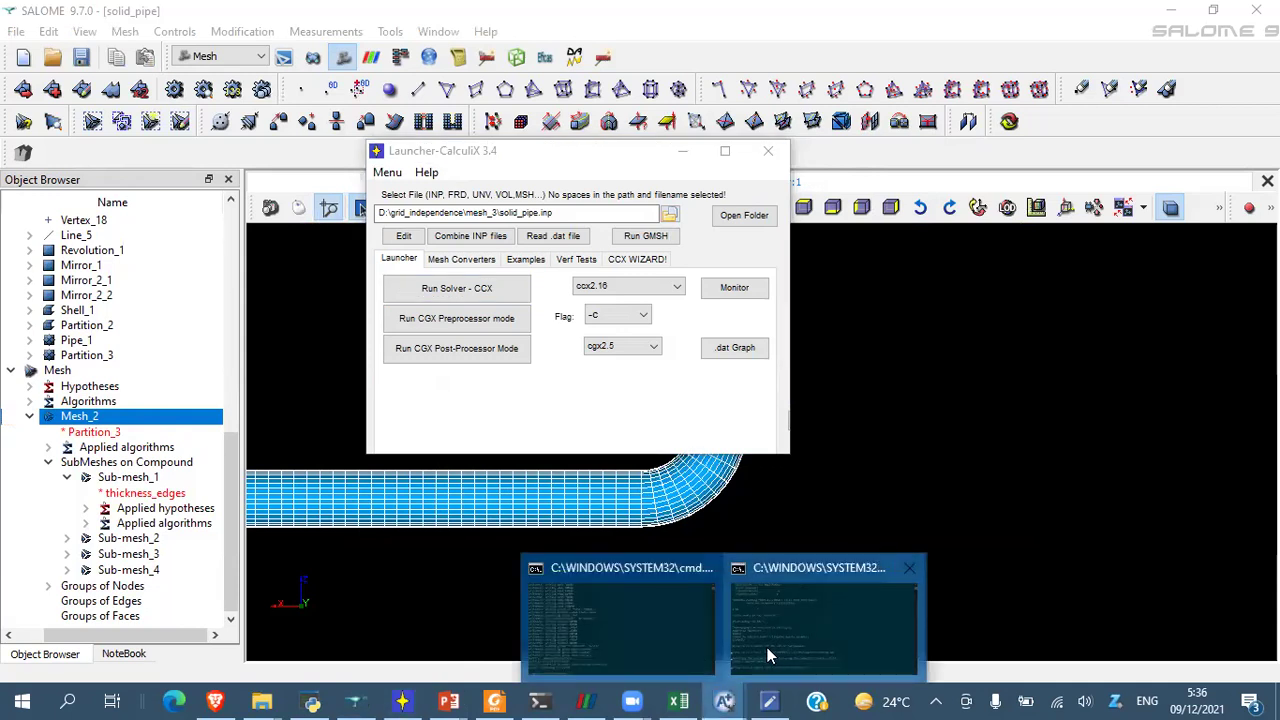
click(757, 639)
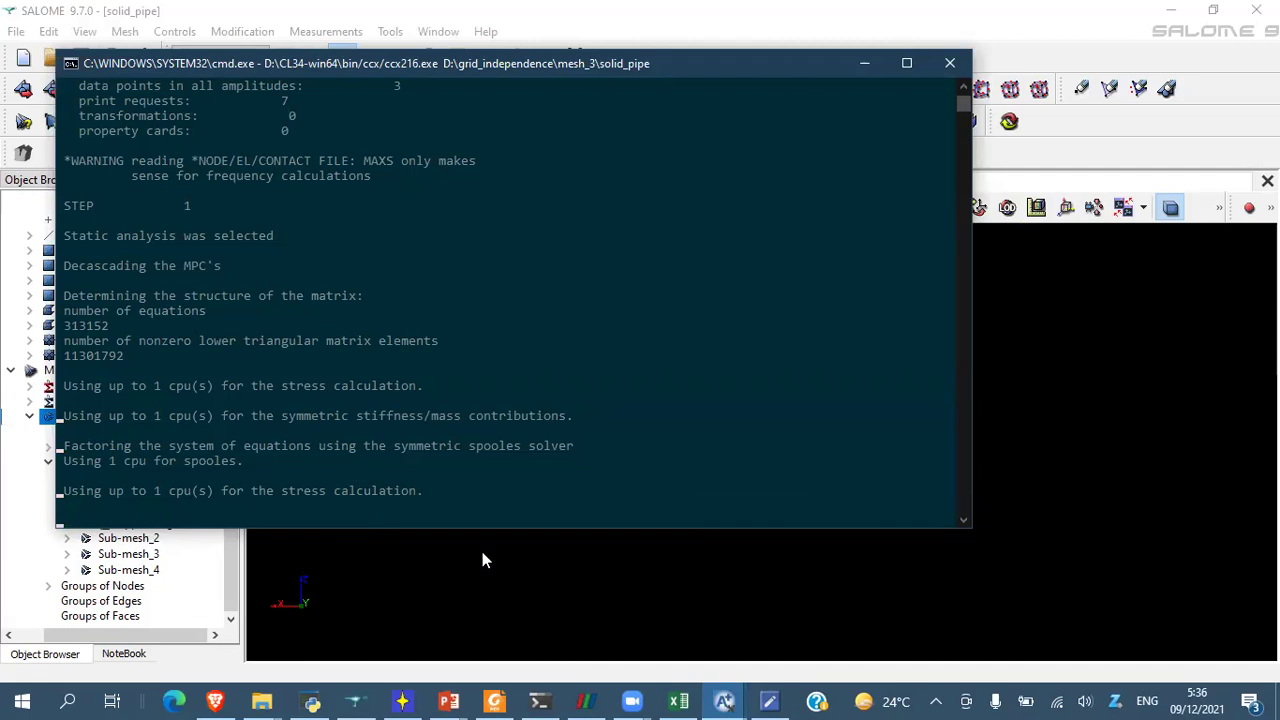
- Close the mesh_2 conversion console and the mesh_3 solver console after checking them
click(549, 600)
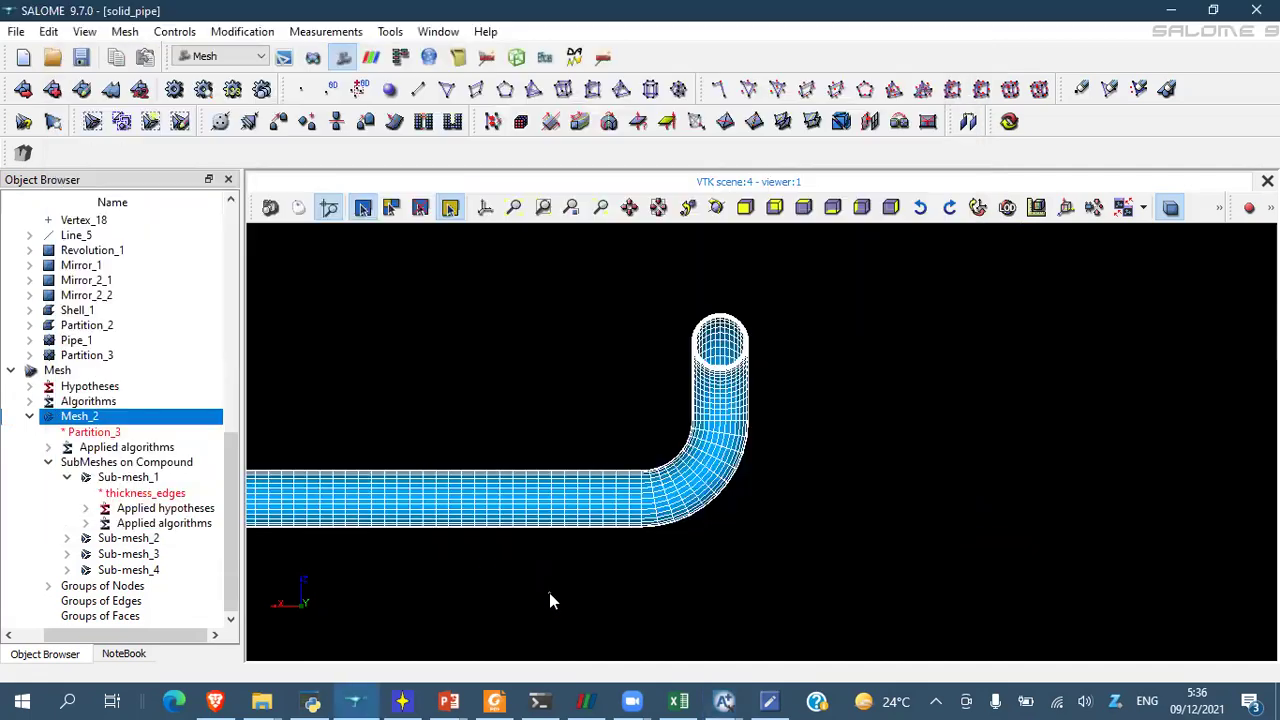
mouse_move(724, 700)
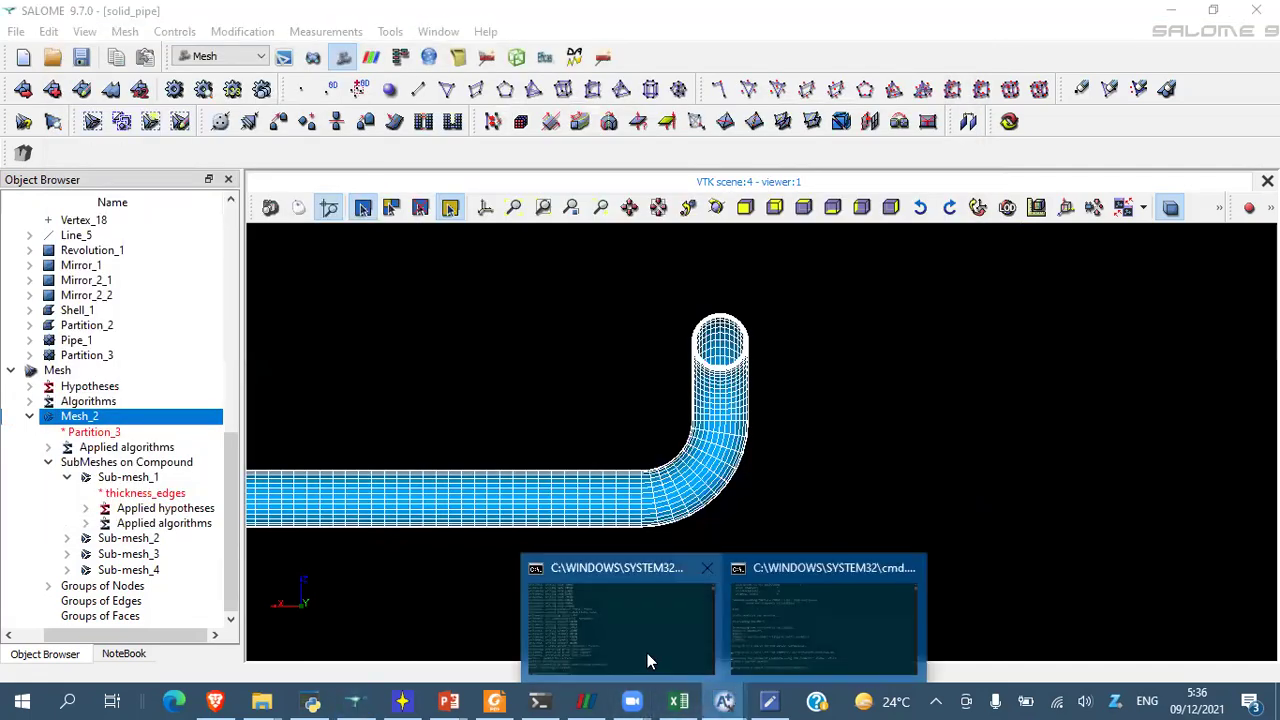
click(647, 655)
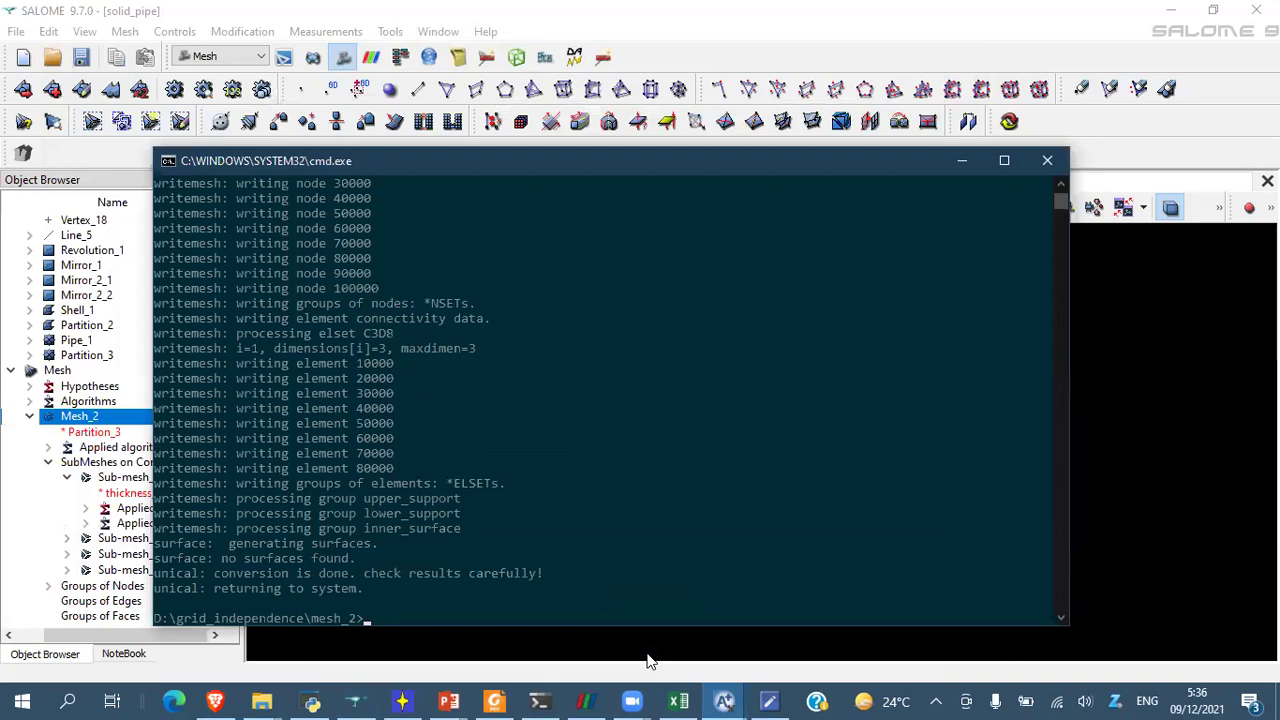
click(1047, 160)
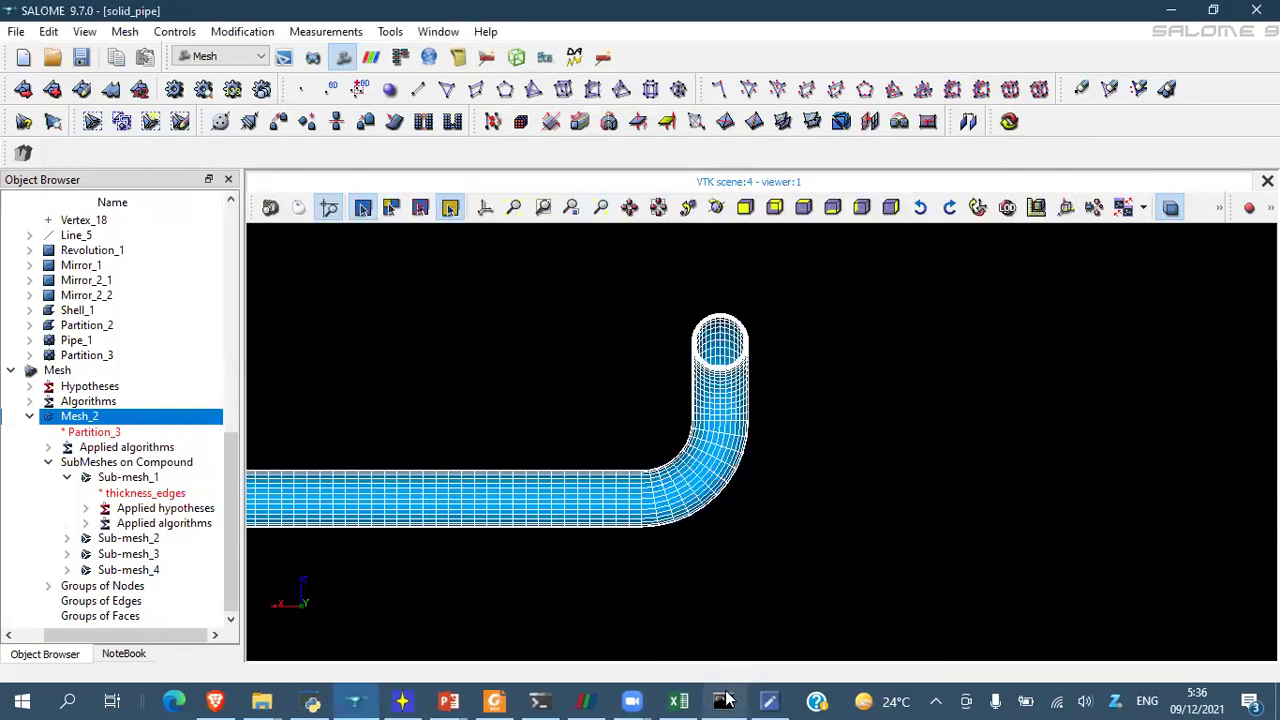
click(723, 700)
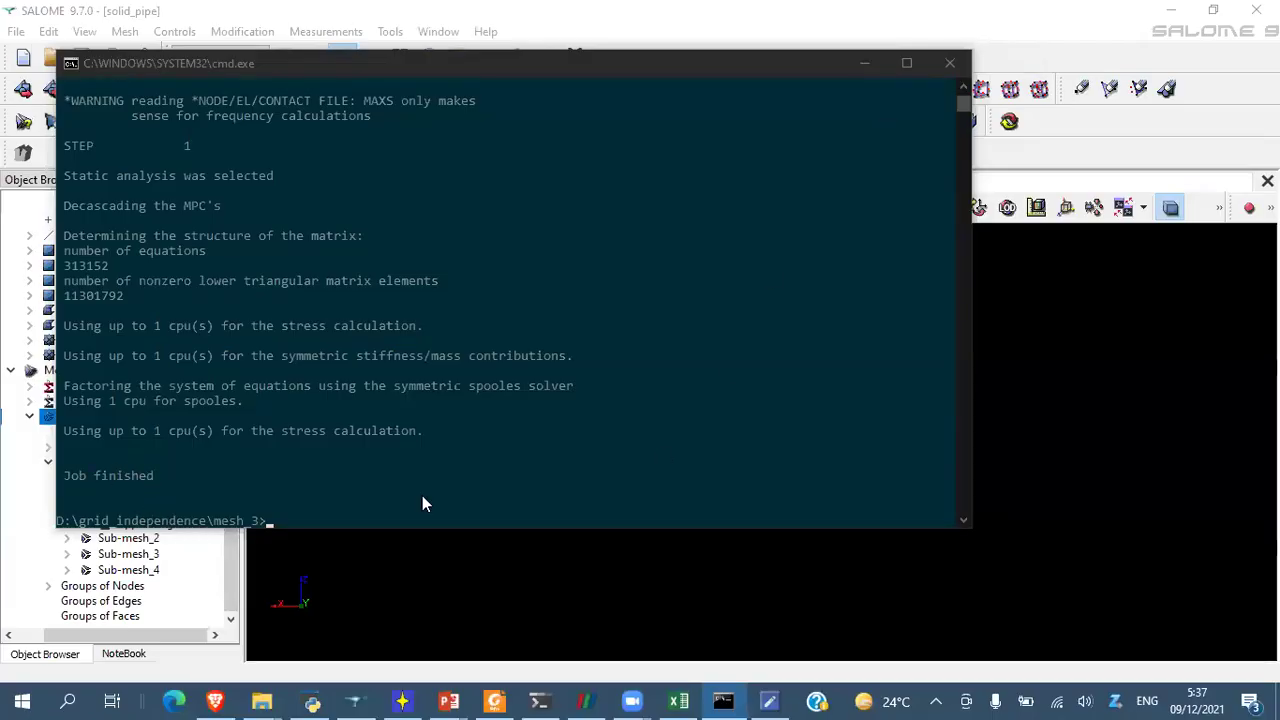
click(950, 65)
- Run VTKpost from the CalculiX launcher, load solid_pipe.frd from the mesh_3 folder and convert it
click(410, 700)
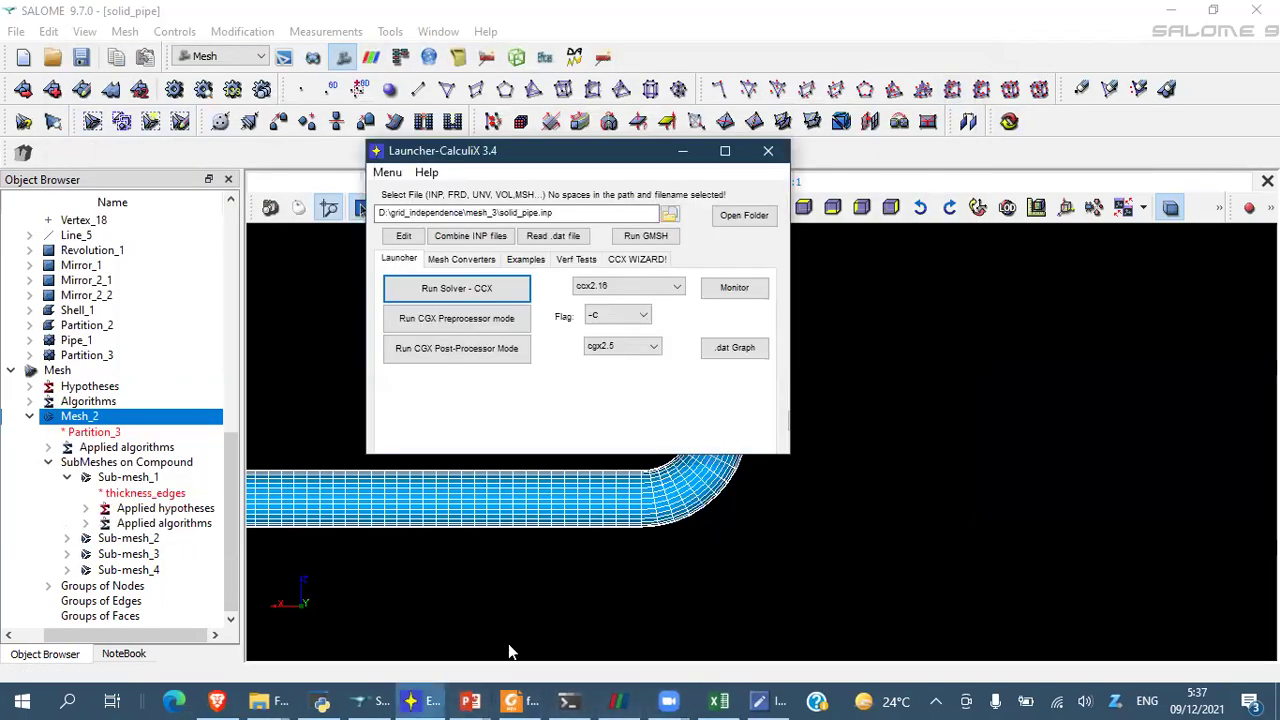
click(387, 172)
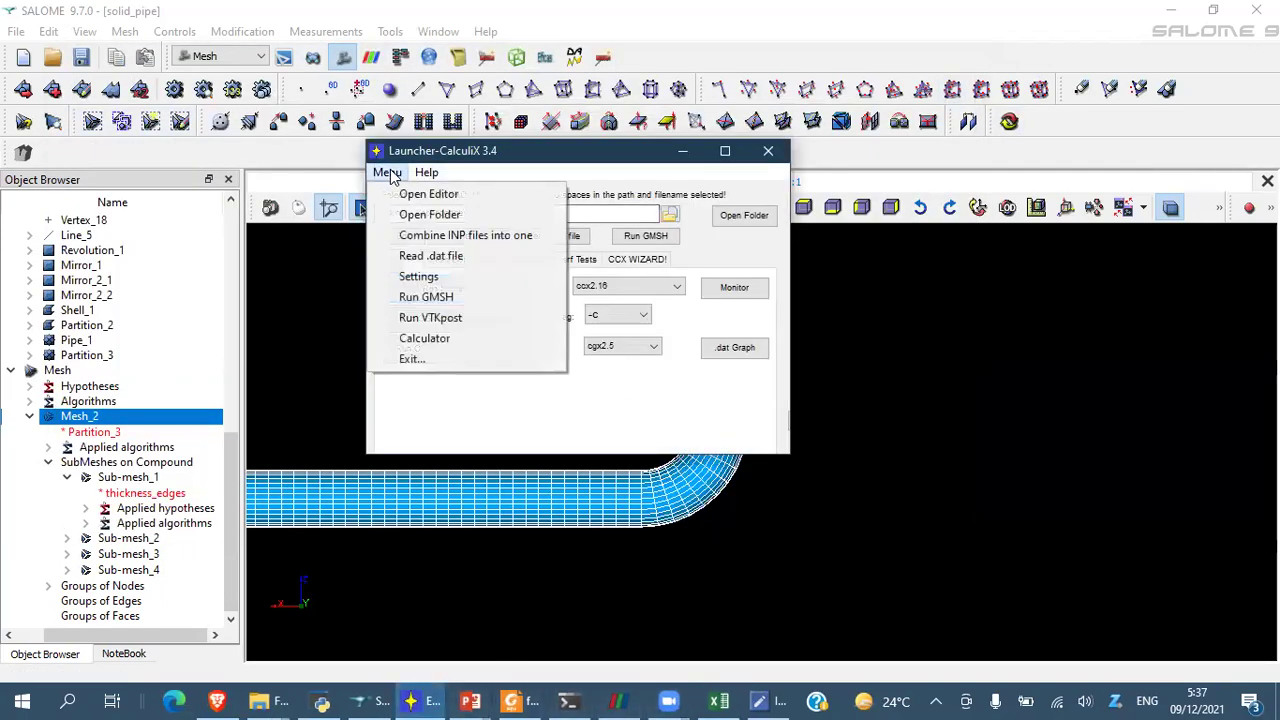
click(430, 318)
click(957, 213)
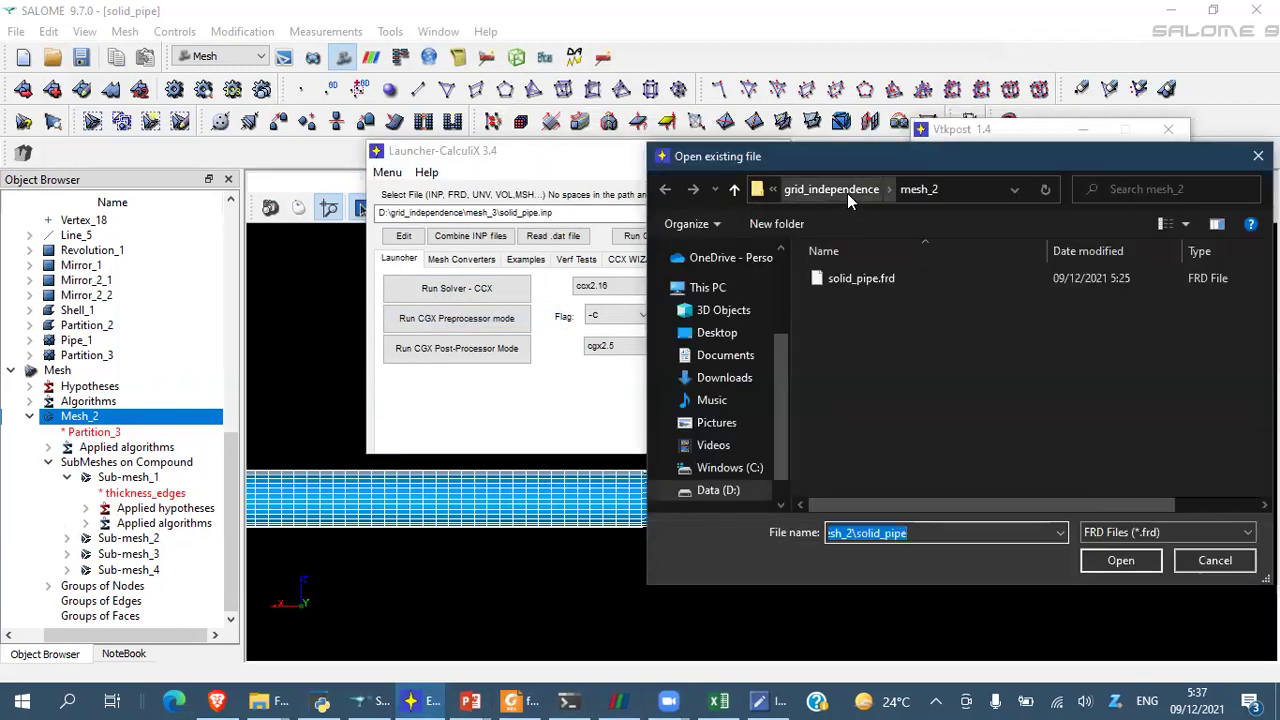
click(847, 194)
double_click(862, 326)
double_click(862, 277)
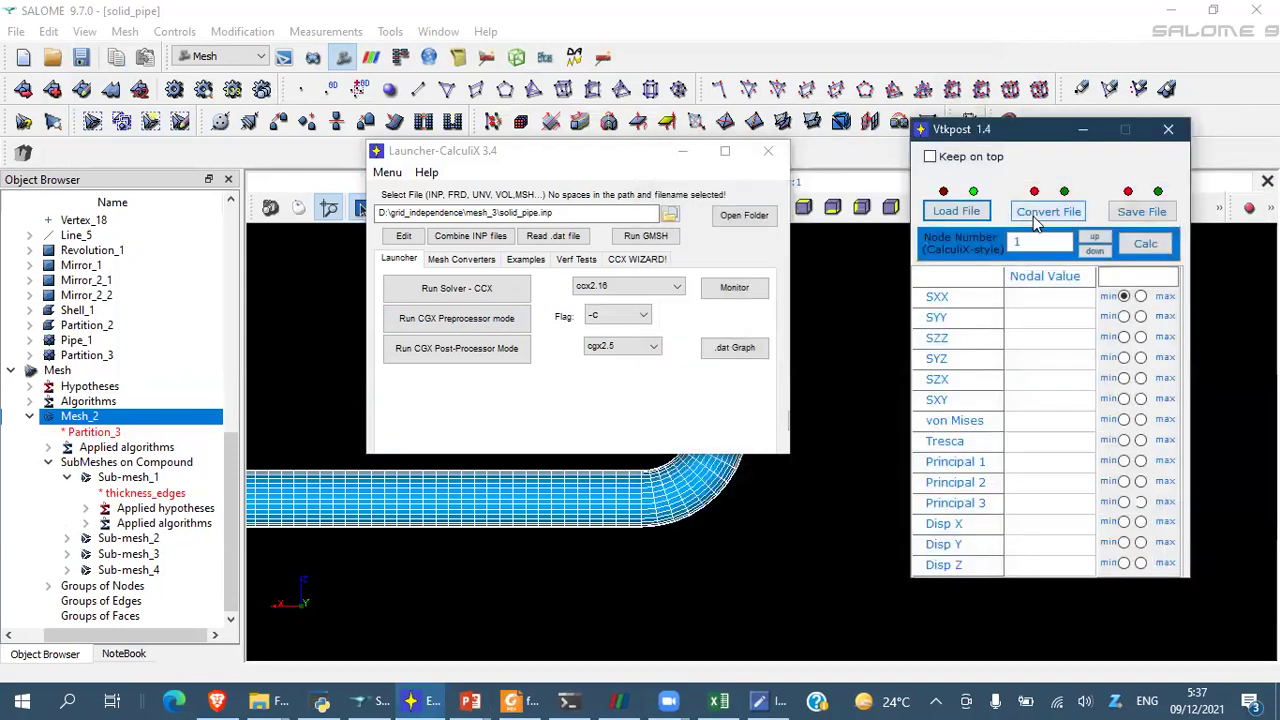
click(1033, 216)
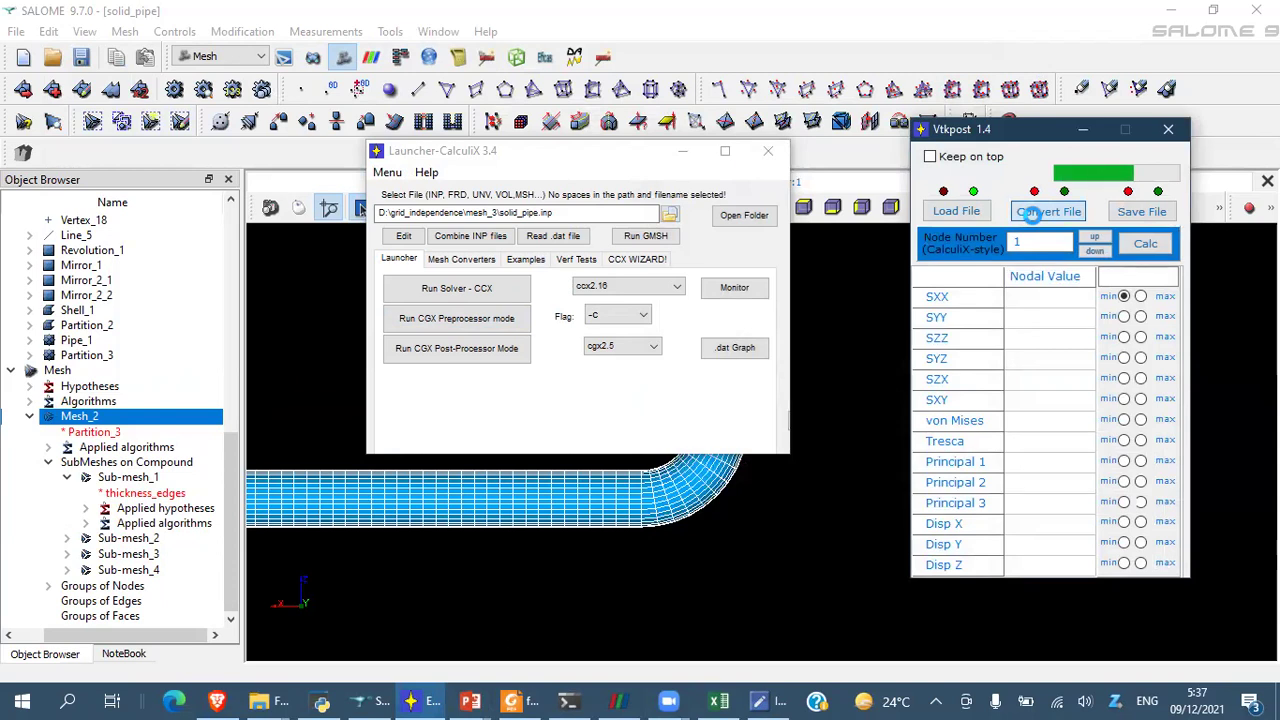
- Save the converted results as a VTK file named solid_pipe_3 in the grid_independence\mesh_3 folder
click(1141, 212)
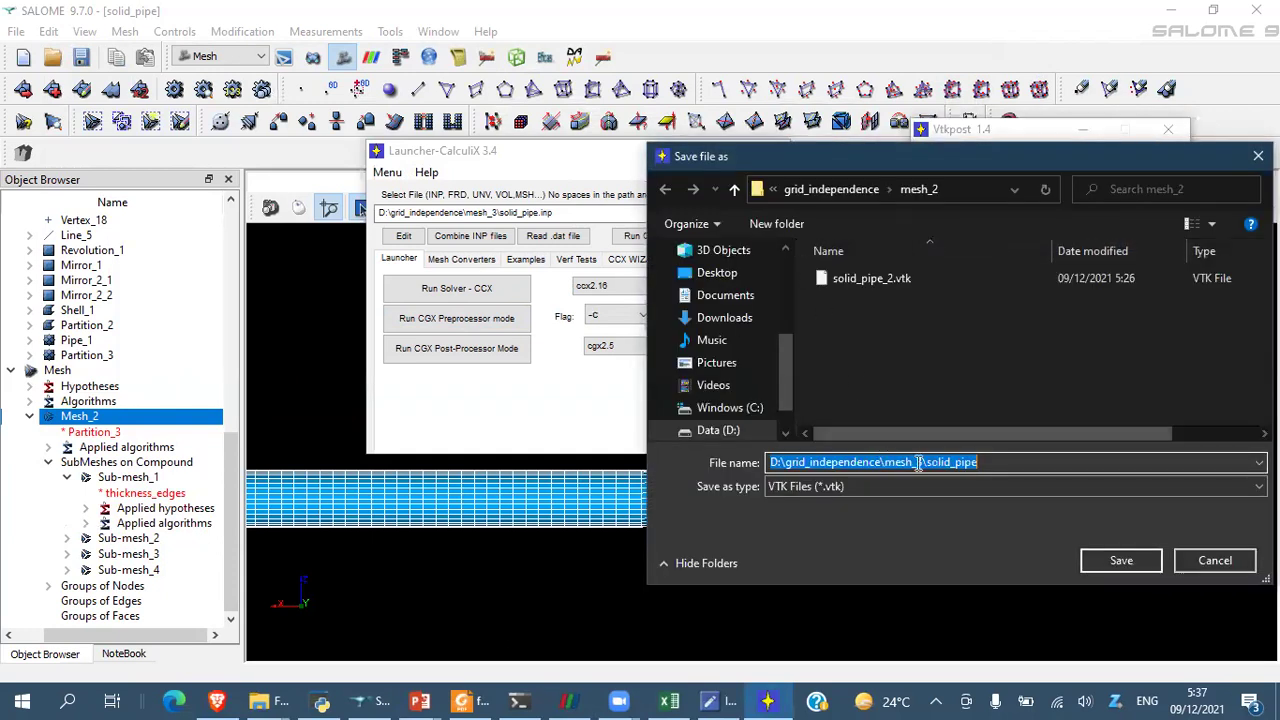
click(1018, 464)
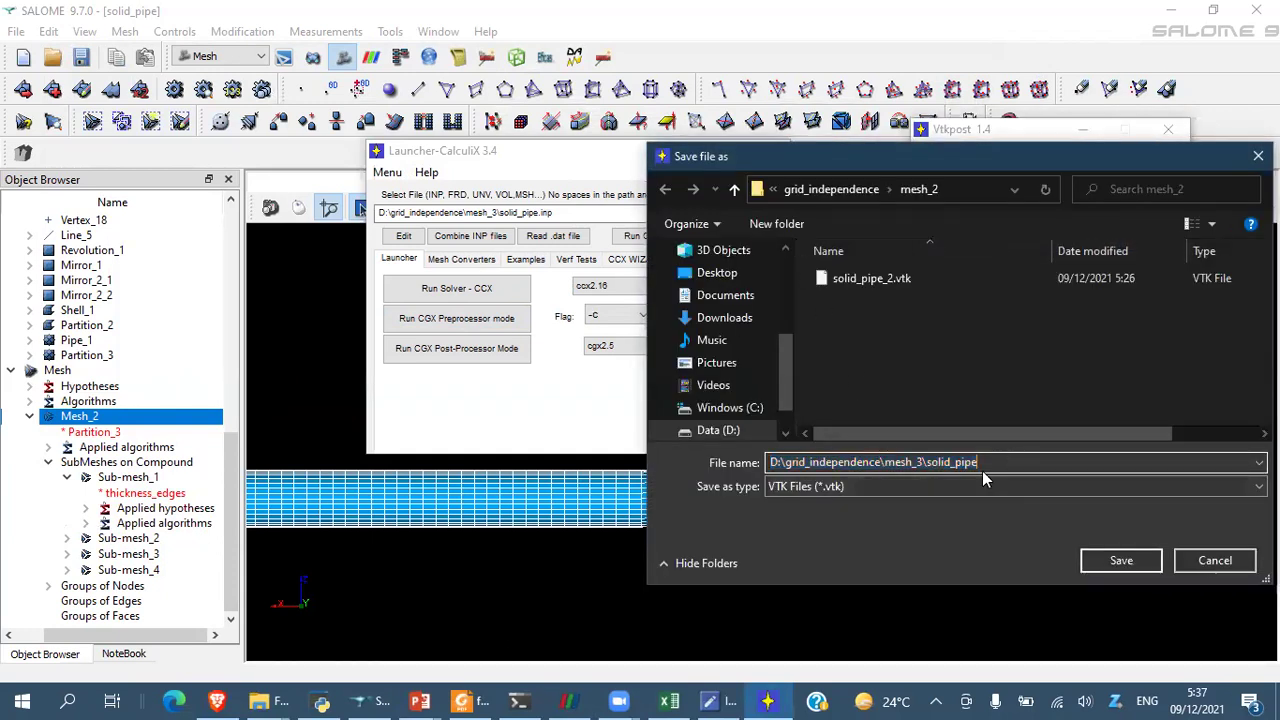
click(840, 189)
double_click(885, 313)
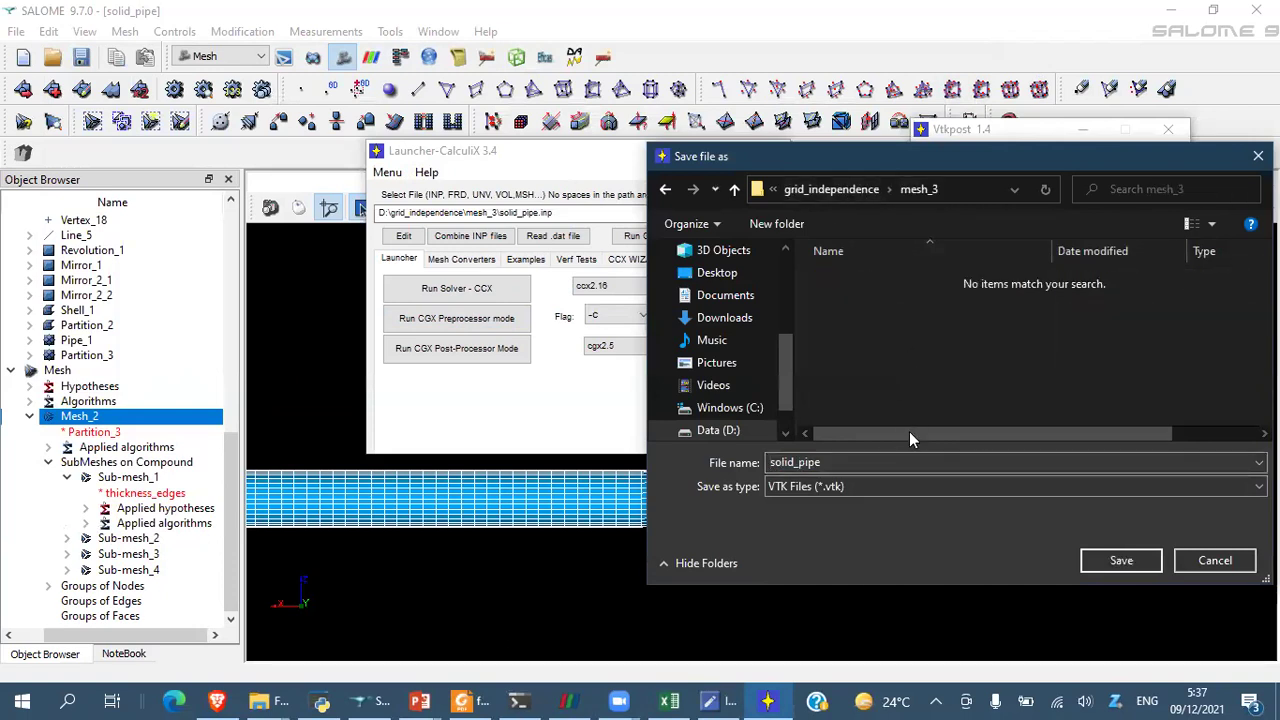
click(905, 462)
click(890, 463)
text(_3)
key(Return)
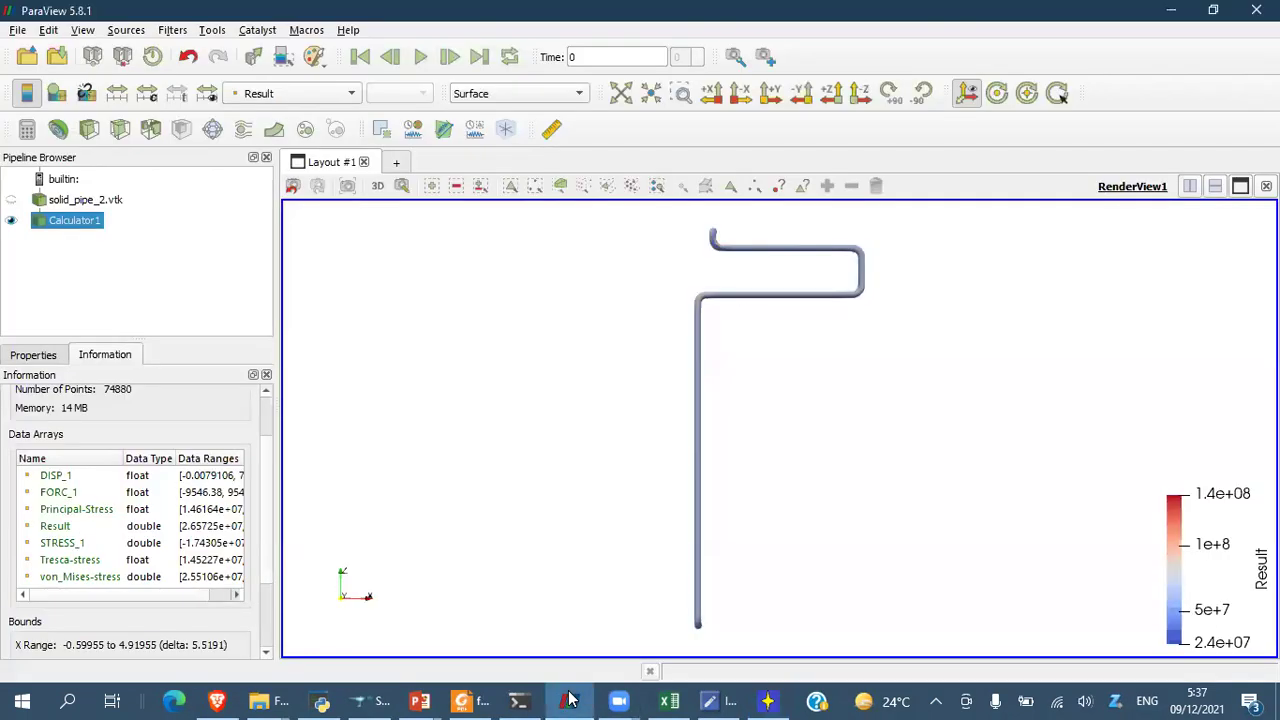
- In ParaView, delete the Calculator1 filter and the solid_pipe_2.vtk dataset from the pipeline
click(50, 359)
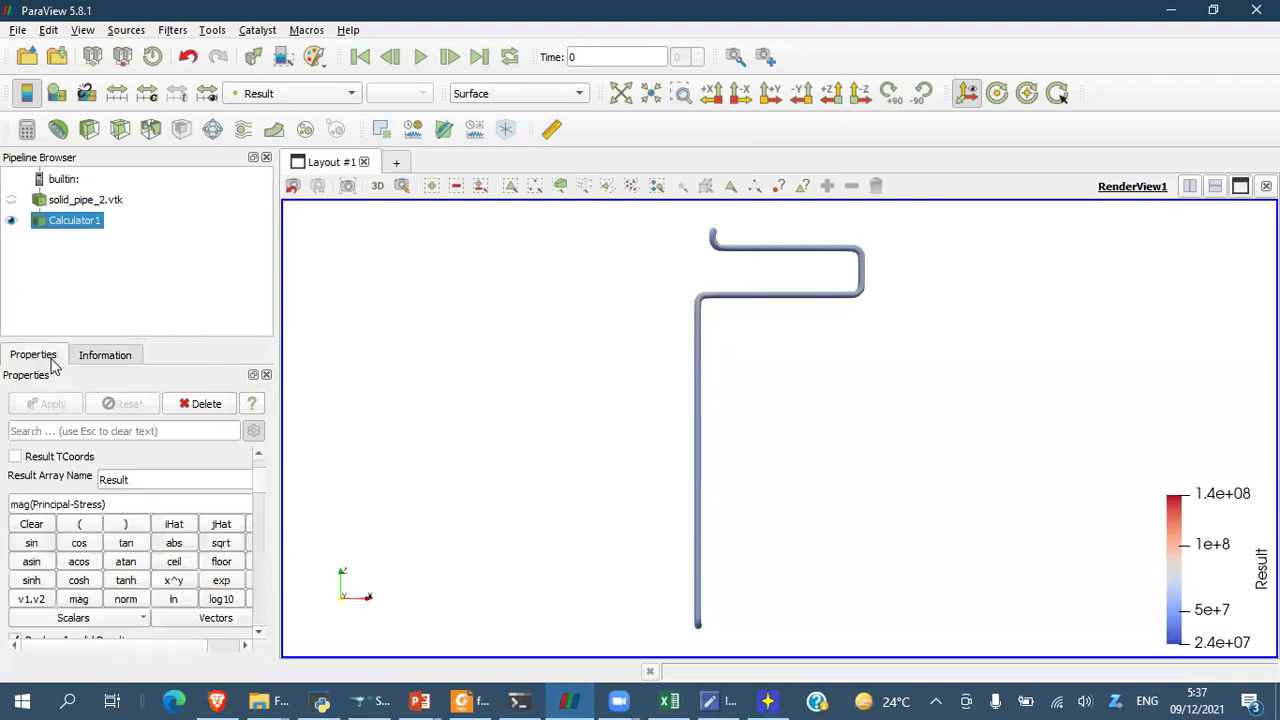
click(185, 412)
click(200, 405)
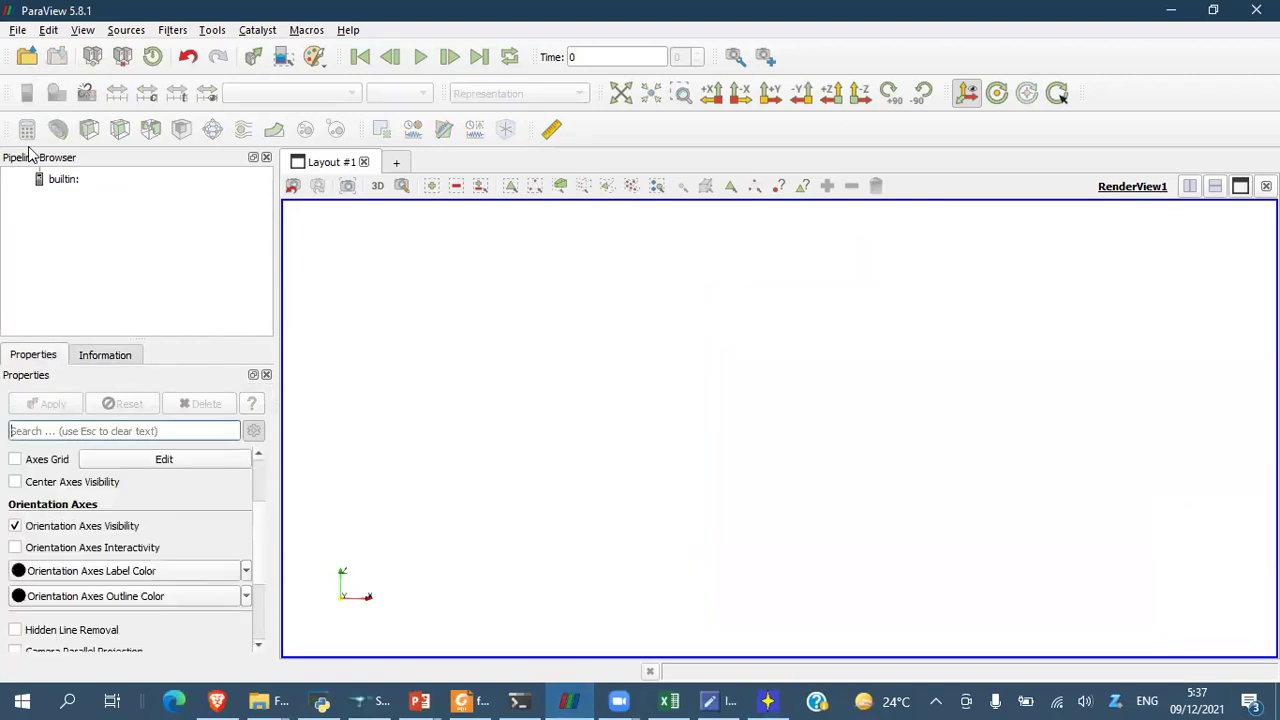
- Load solid_pipe_3.vtk from D:/grid_independence/mesh_3 and colour the pipe by Principal-Stress magnitude
click(26, 58)
click(887, 183)
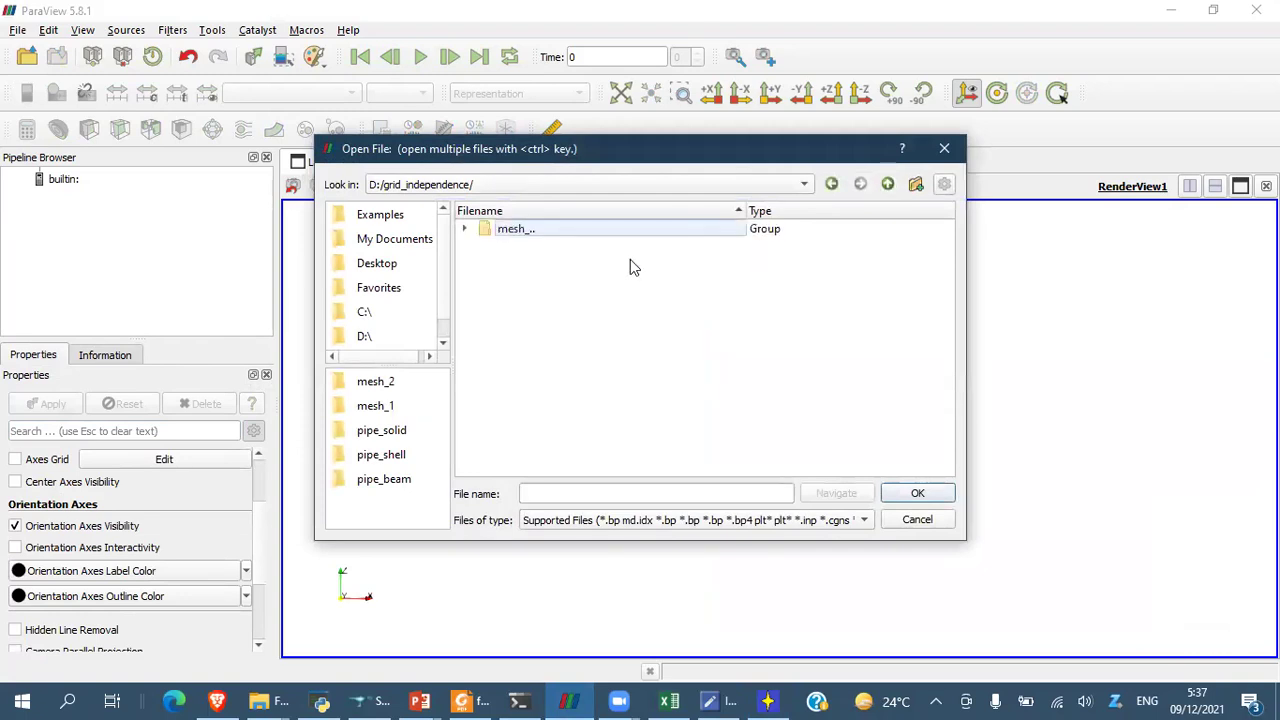
double_click(502, 229)
double_click(540, 280)
double_click(546, 262)
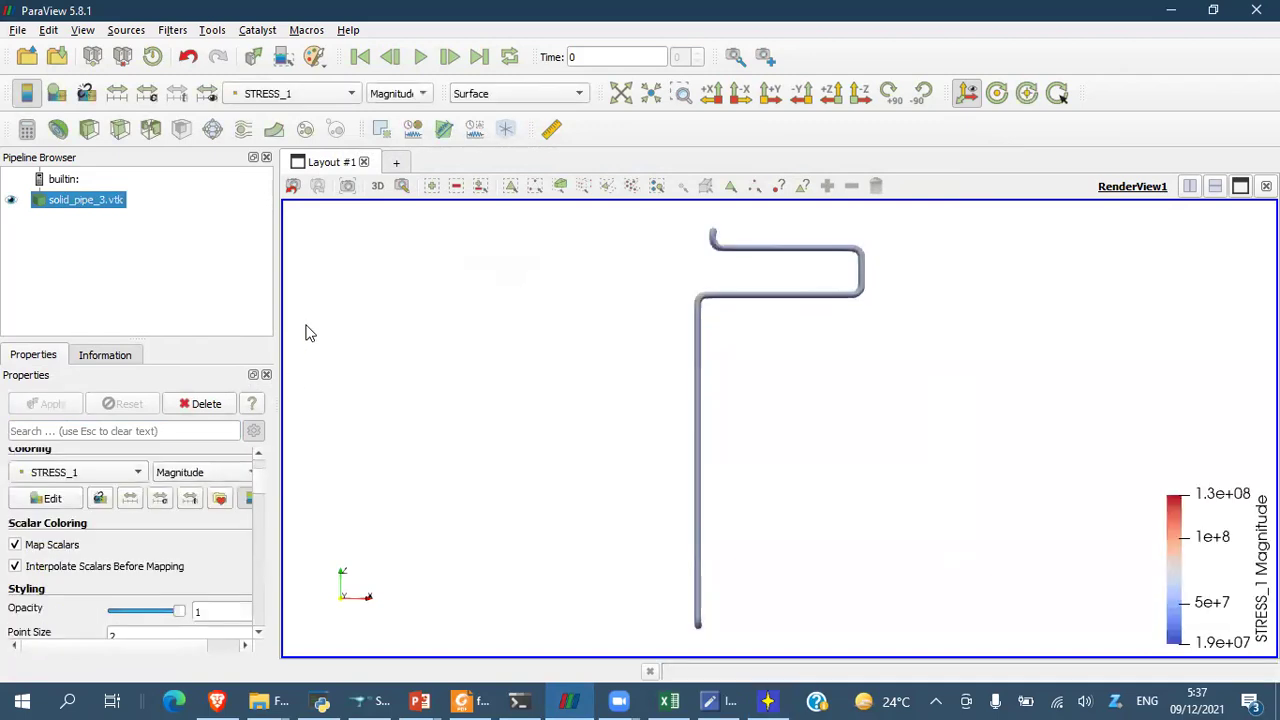
click(340, 96)
click(311, 75)
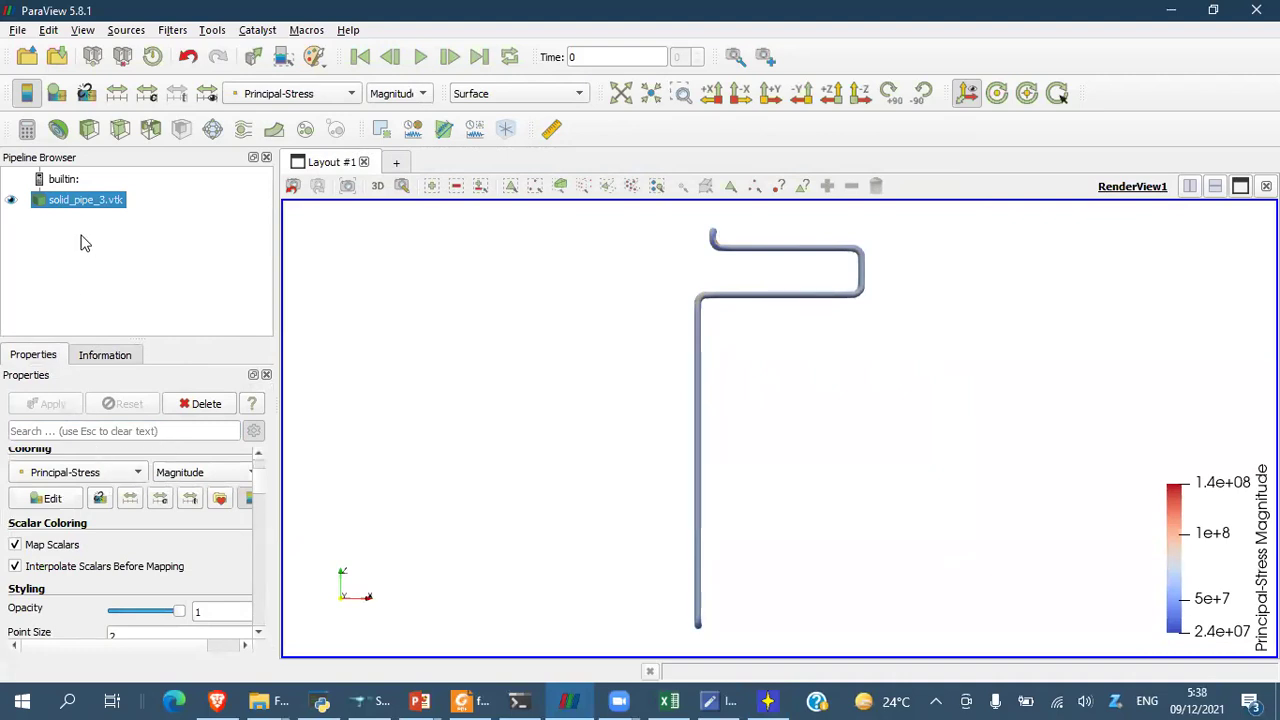
- Add a Calculator filter to solid_pipe_3.vtk with the expression mag(Principal-Stress) and apply it
click(26, 130)
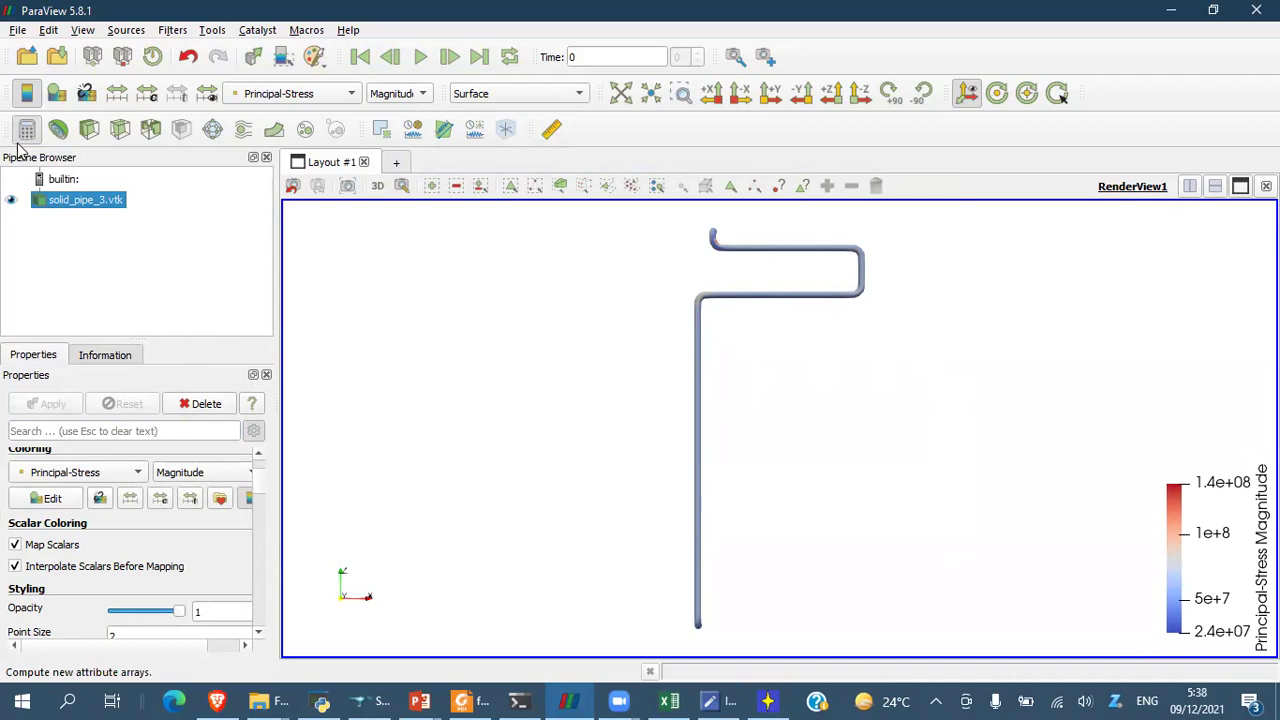
click(68, 599)
click(196, 617)
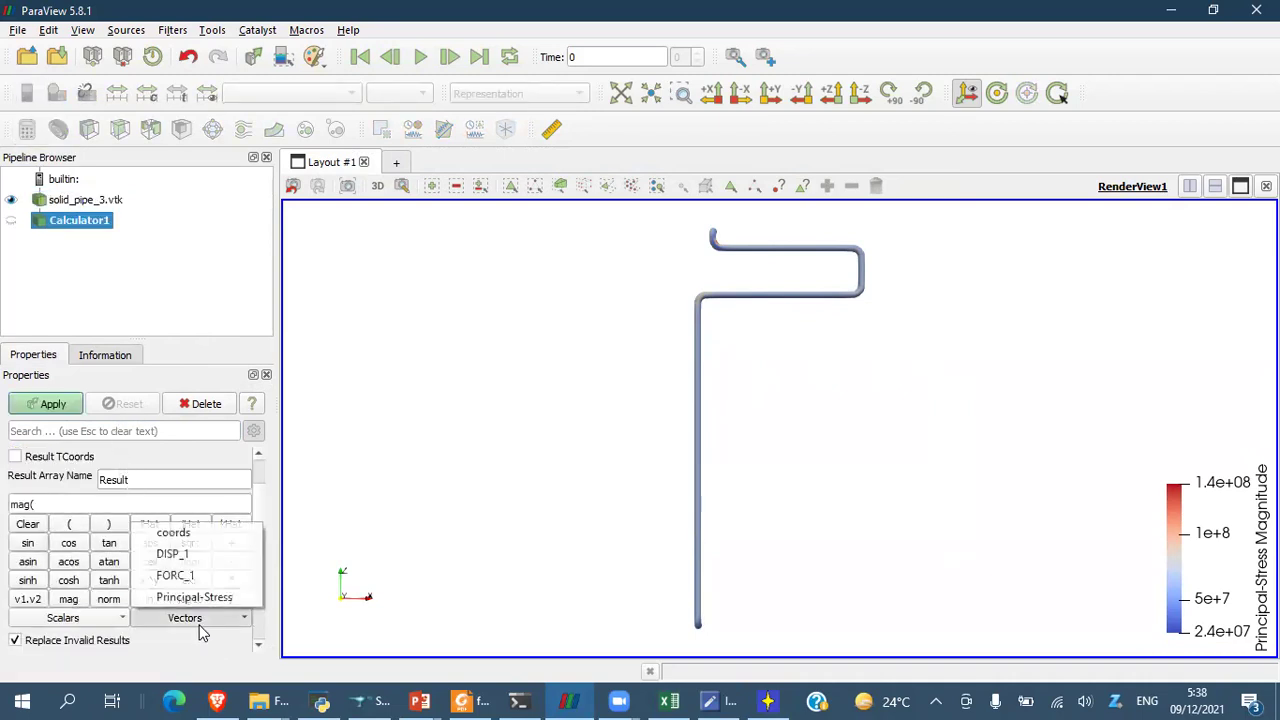
click(190, 598)
click(109, 524)
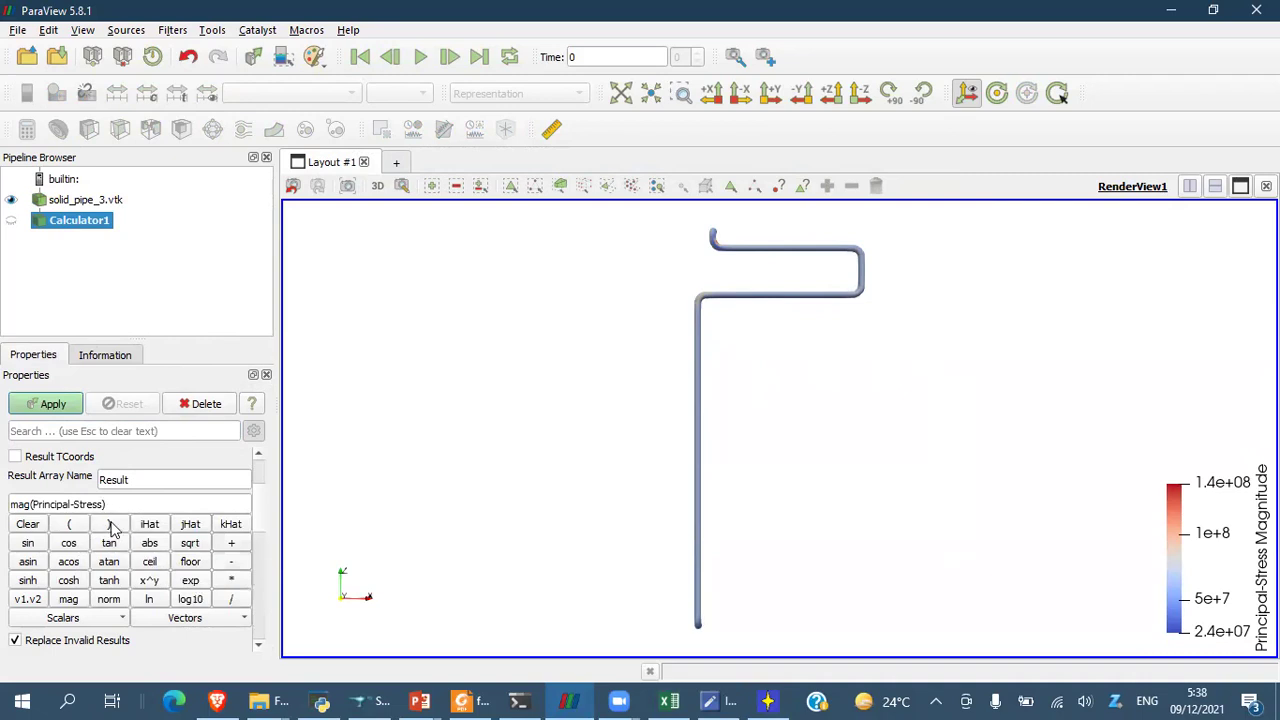
click(47, 404)
- Examine the calculator's data arrays and read the full data range of the Result array
click(104, 355)
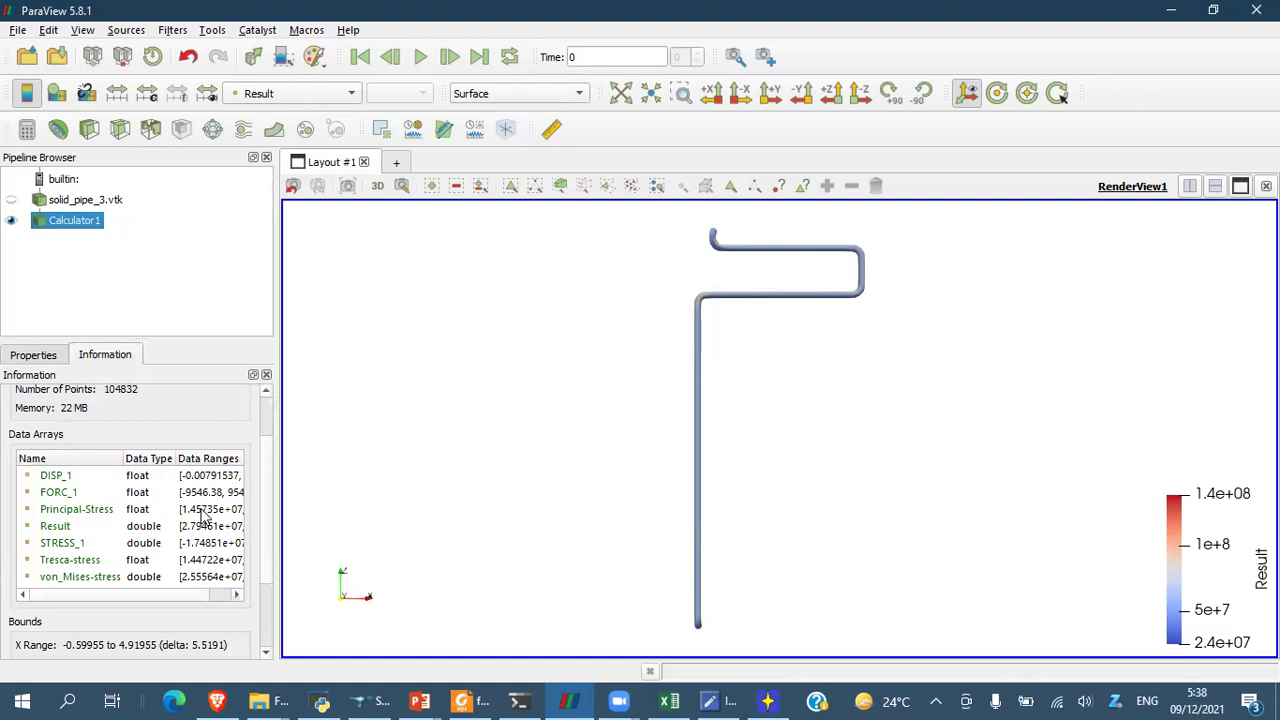
click(233, 528)
drag(277, 529, 420, 537)
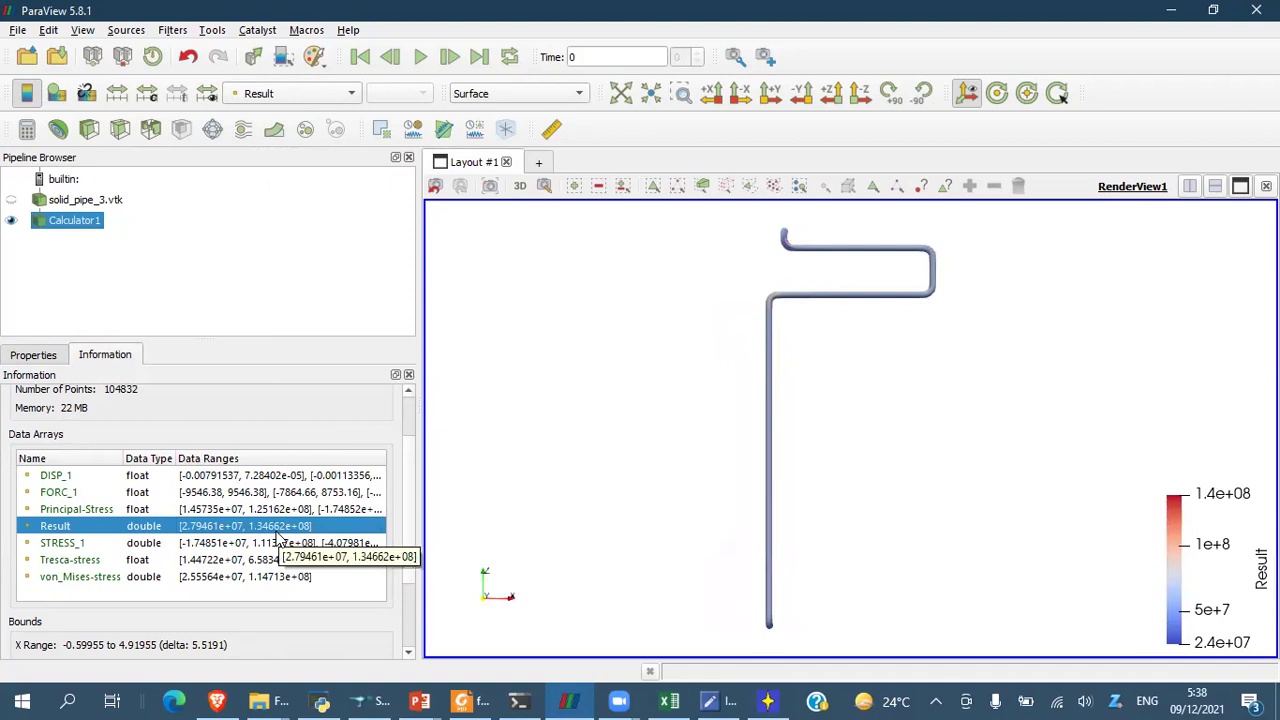
- Switch to the Excel workbook and enter 1.34662e+08 in cell B3 as the stress for 89664 elements
click(665, 700)
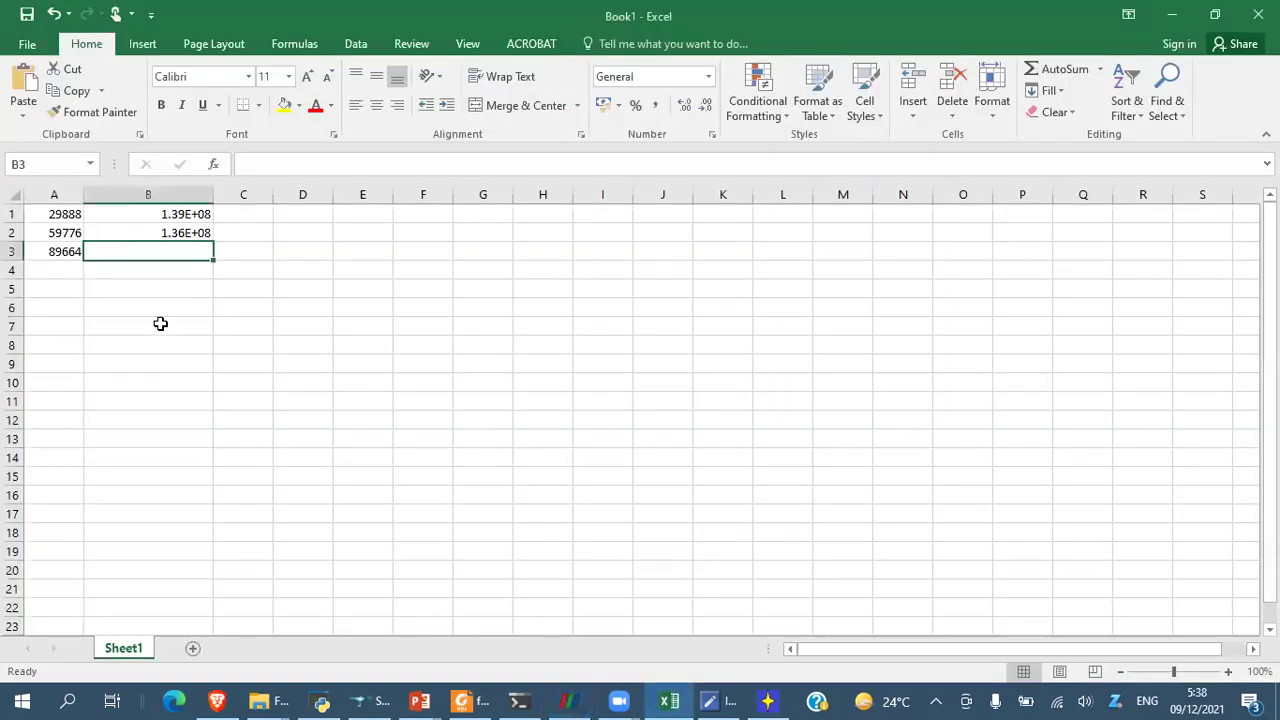
text(1.3466)
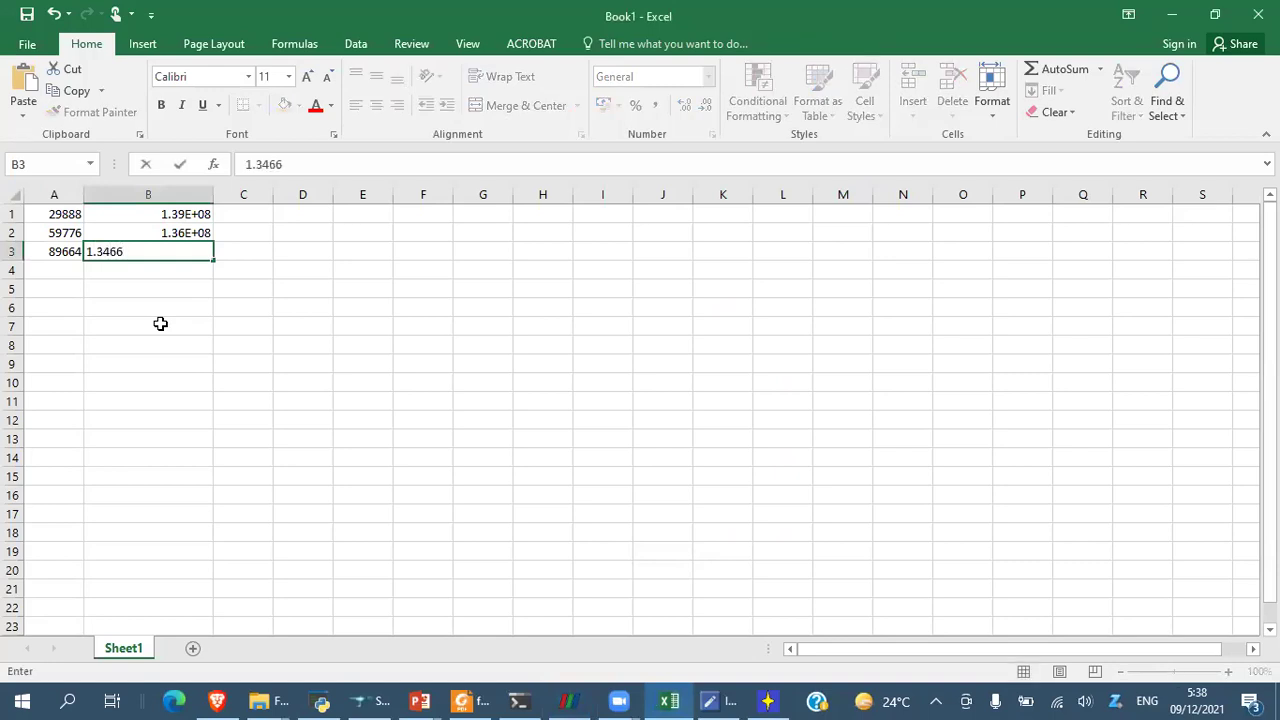
text(2+e08)
key(Return)
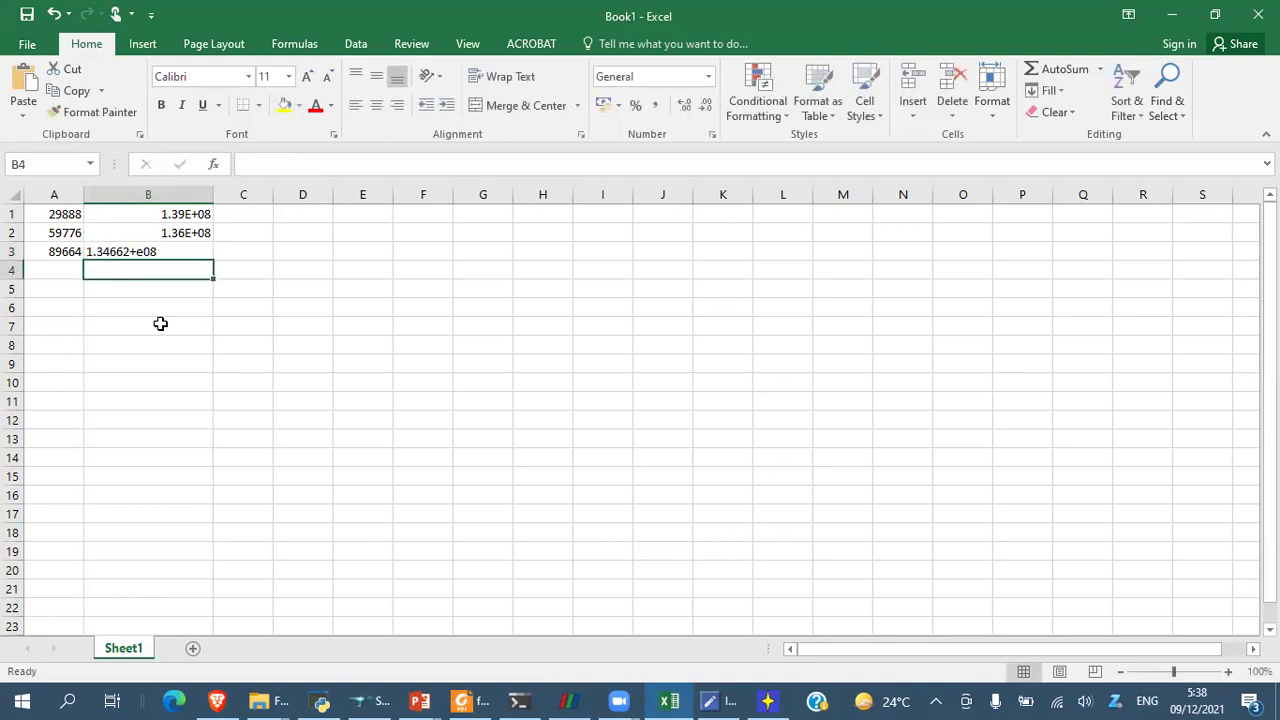
key(Up)
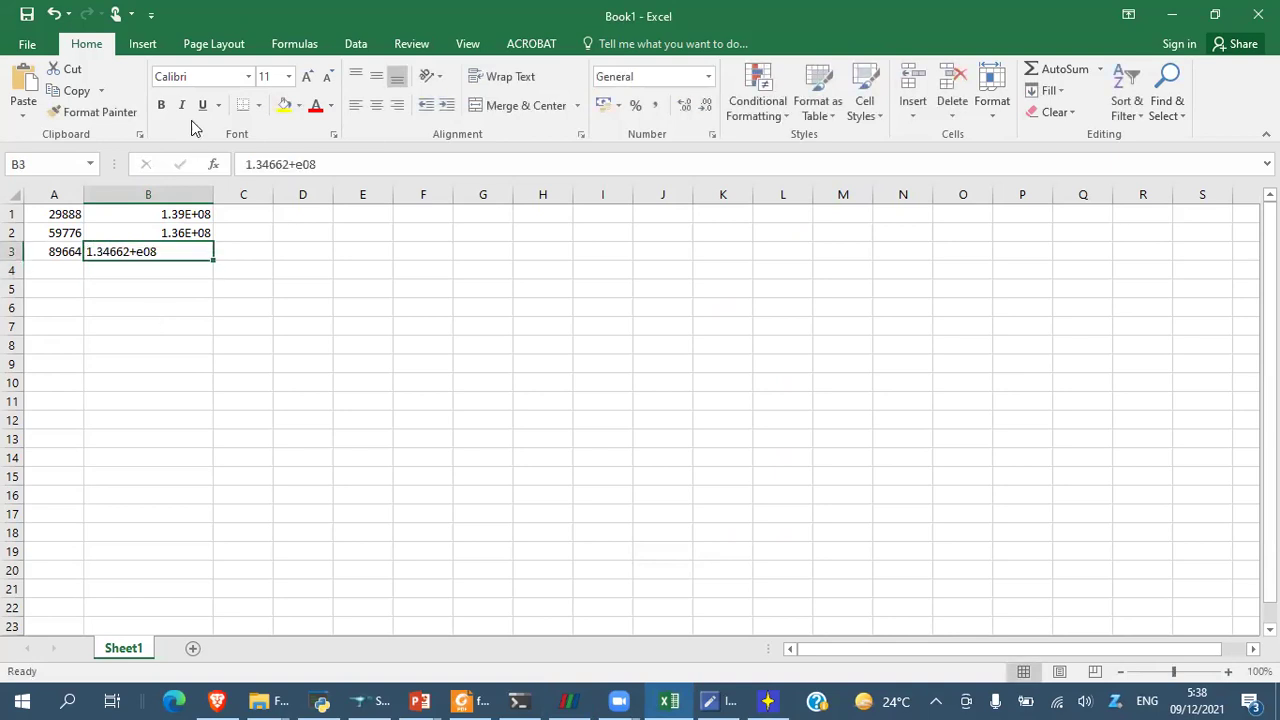
click(293, 167)
key(BackSpace)
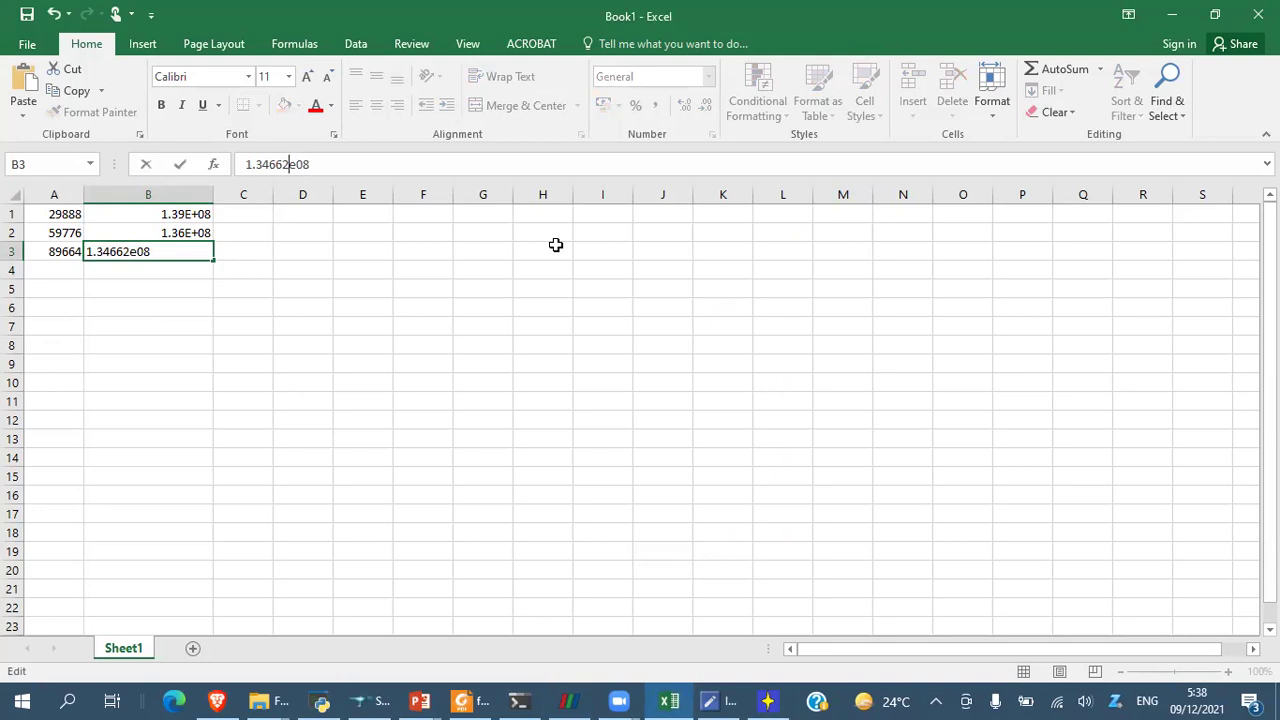
text(+)
key(Return)
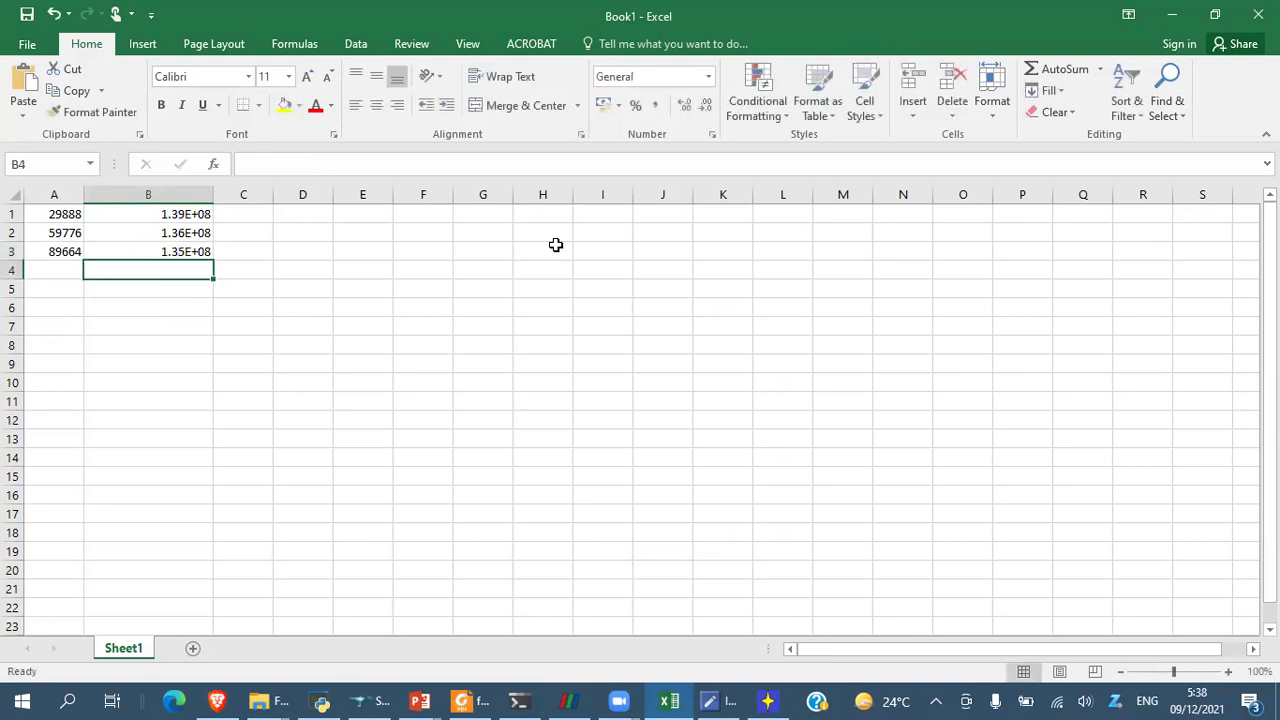
- Format the stress values in B1:B3 as Scientific numbers with four decimal places
drag(205, 214, 190, 245)
right_click(190, 245)
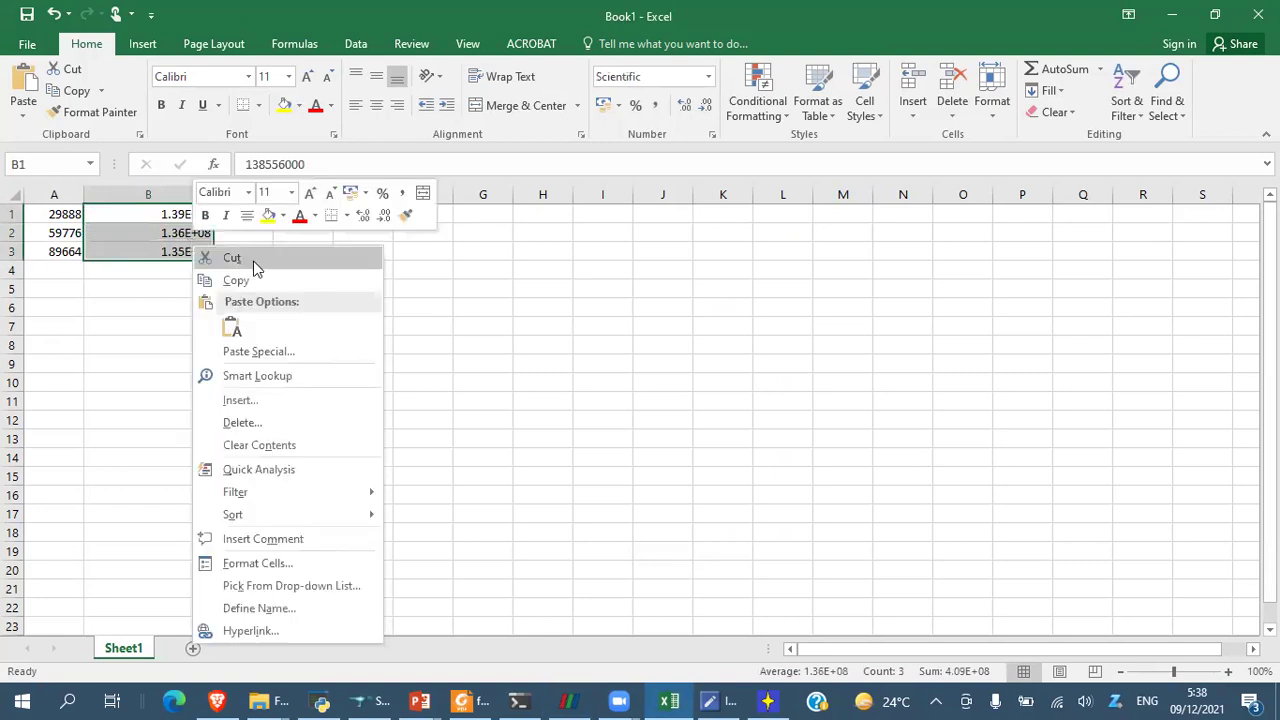
click(310, 566)
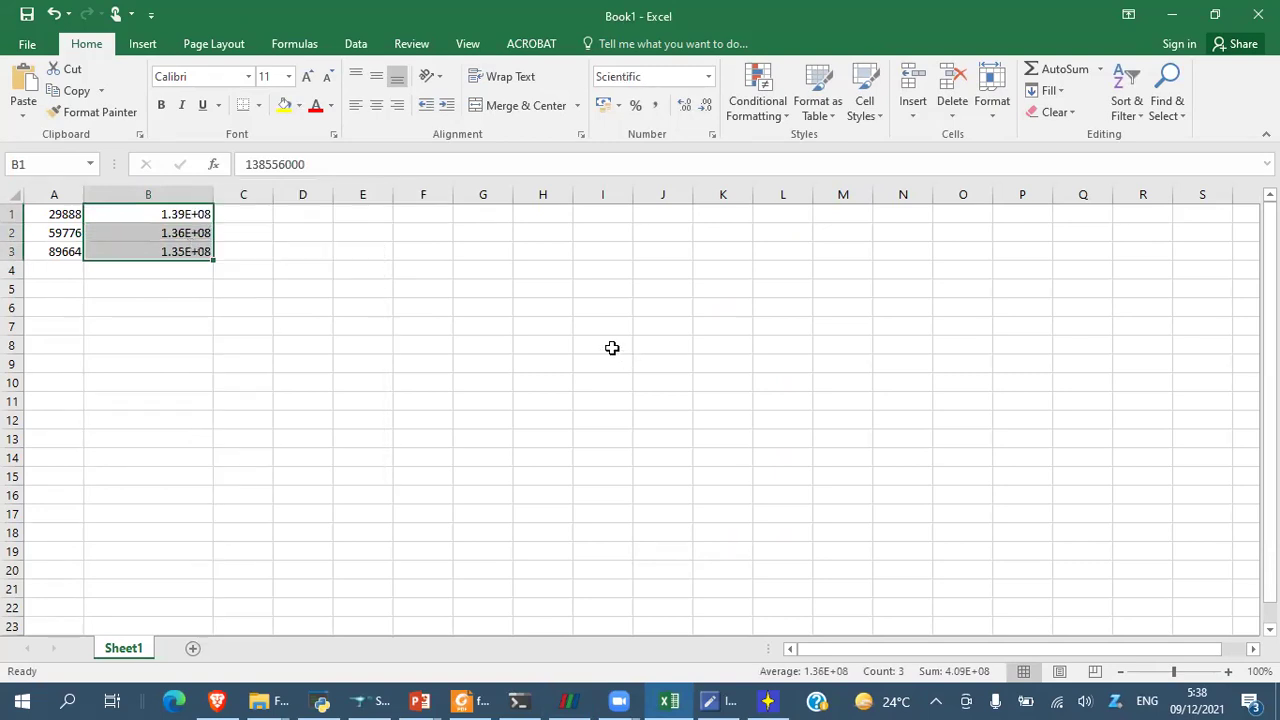
click(329, 365)
click(329, 365)
click(455, 655)
click(362, 383)
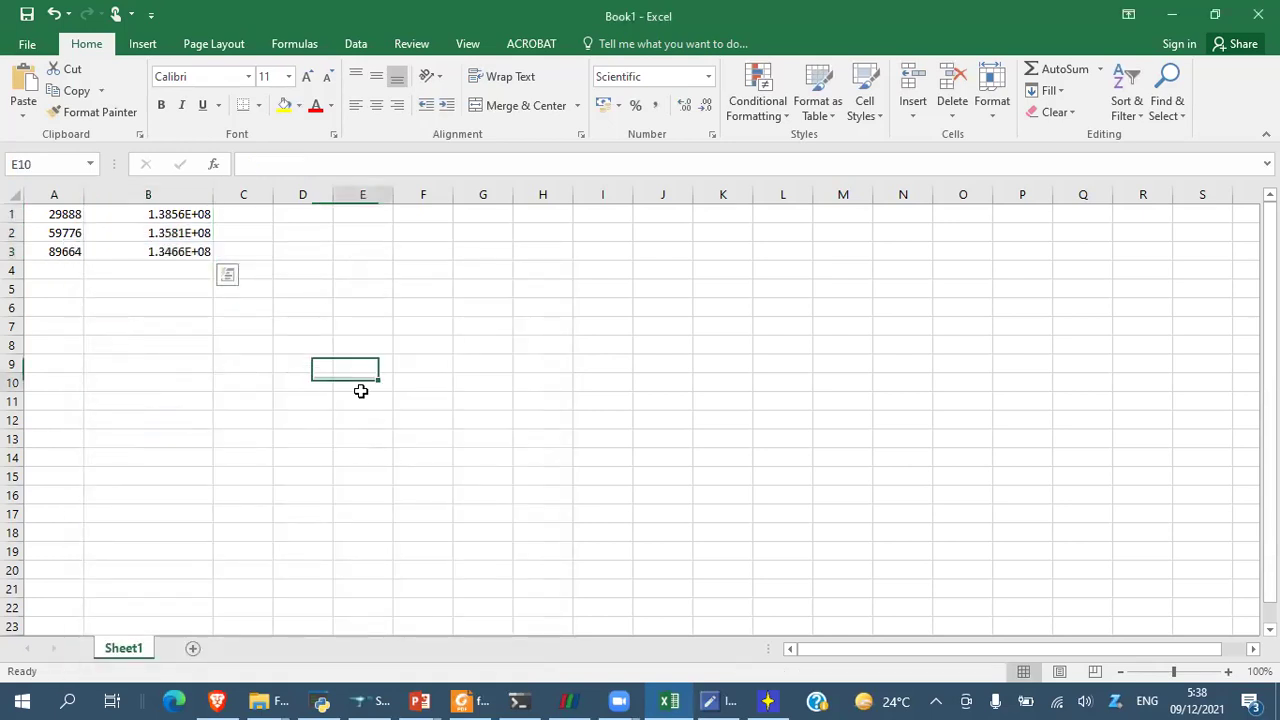
- Switch to SALOME and open the mesh information of Mesh_2 to read its number of 3D volumes
click(187, 278)
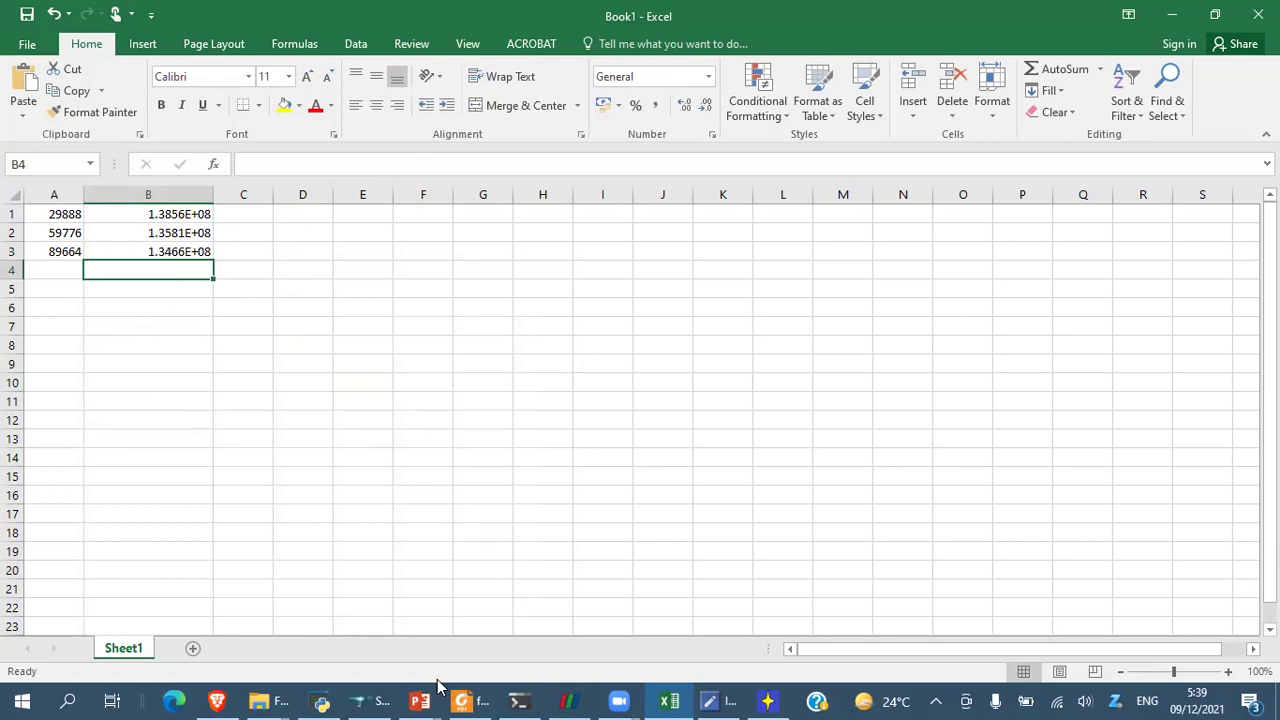
click(381, 697)
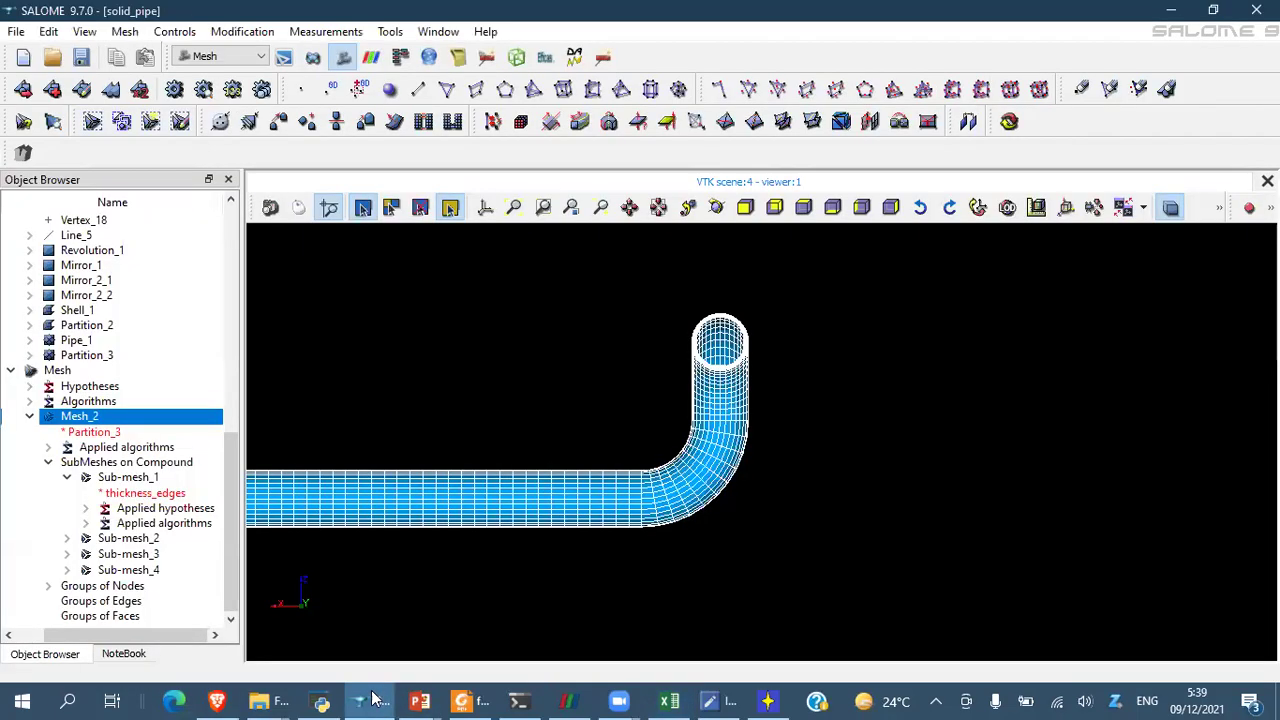
right_click(141, 420)
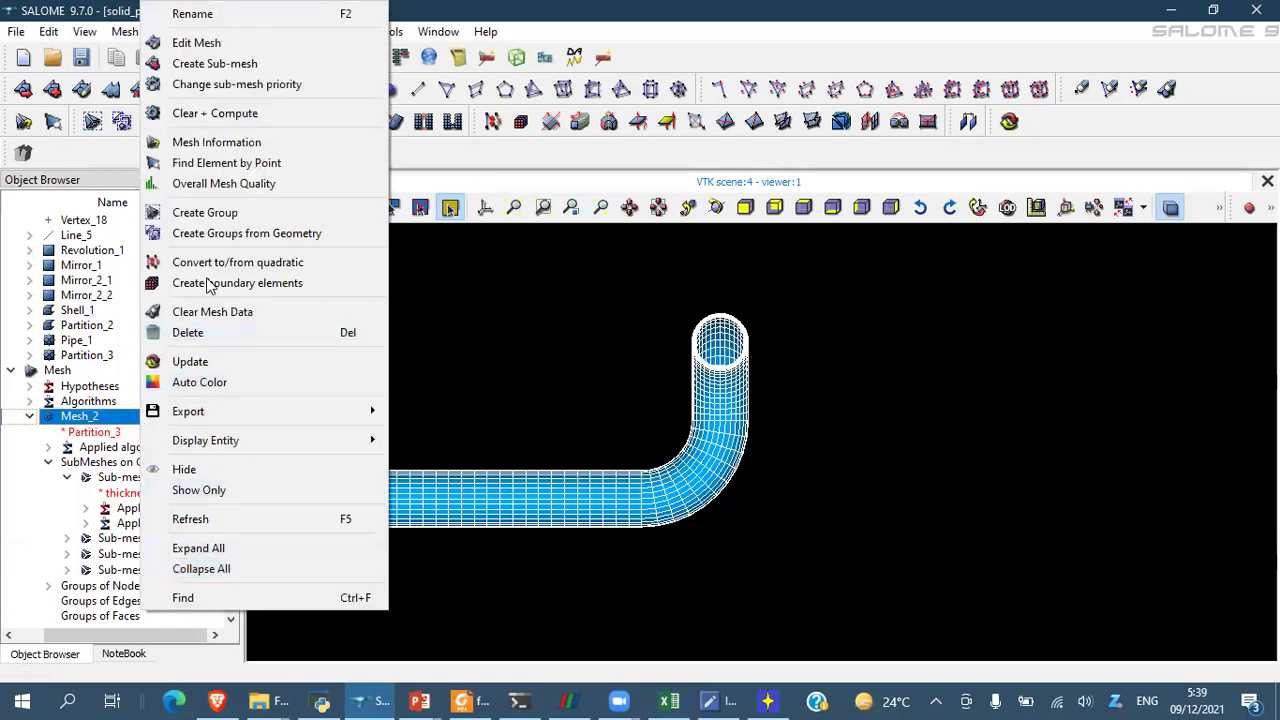
click(233, 147)
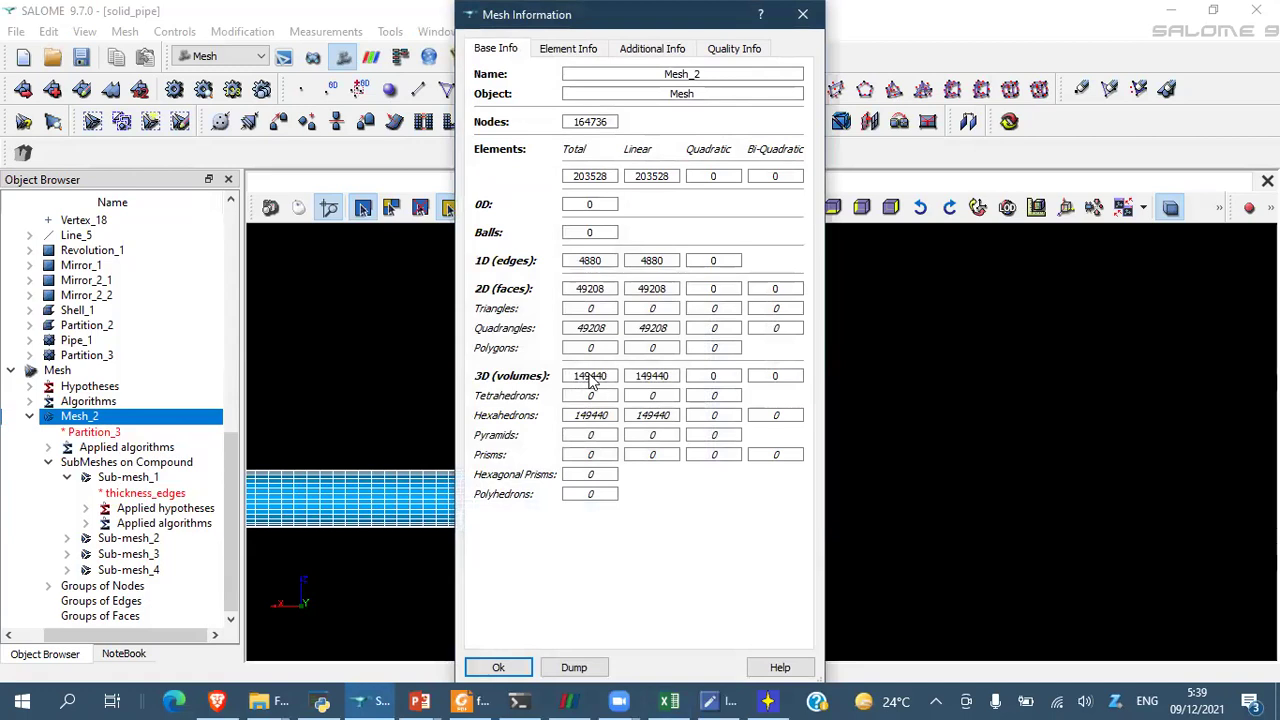
- Switch to the Excel workbook and enter 149440 in cell A4 as the fourth mesh's element count
click(669, 700)
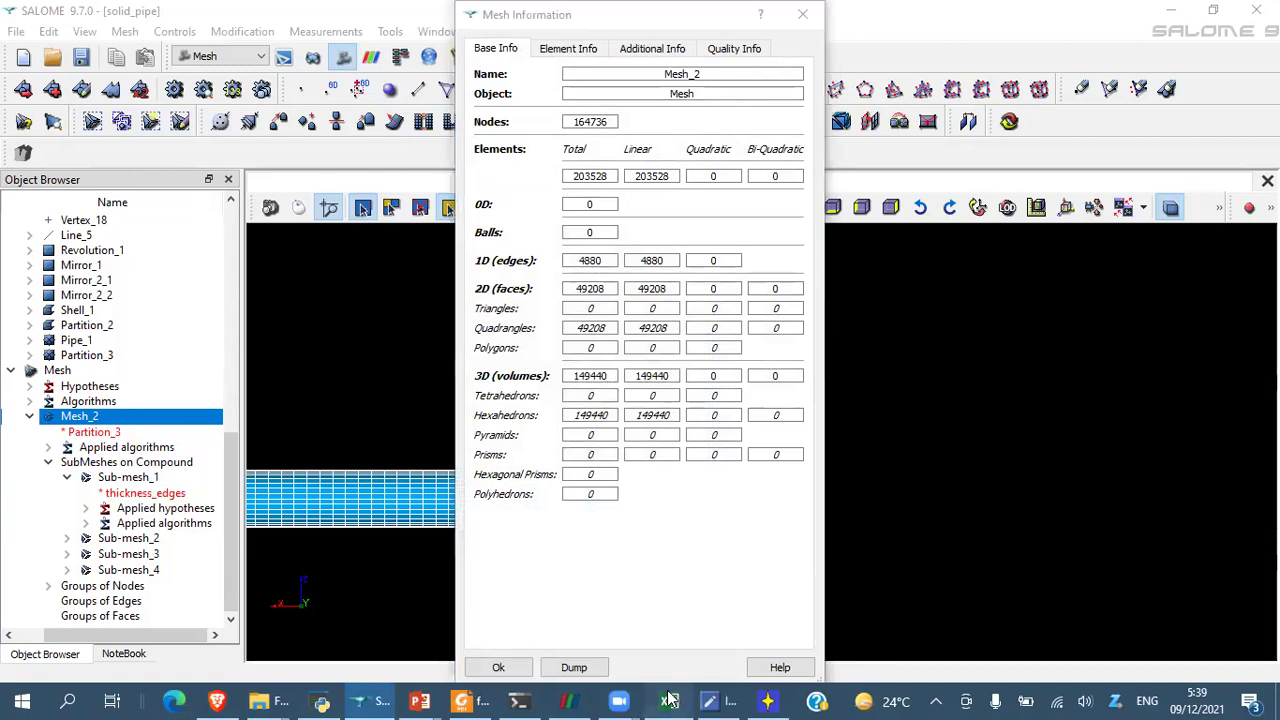
click(61, 268)
text(1)
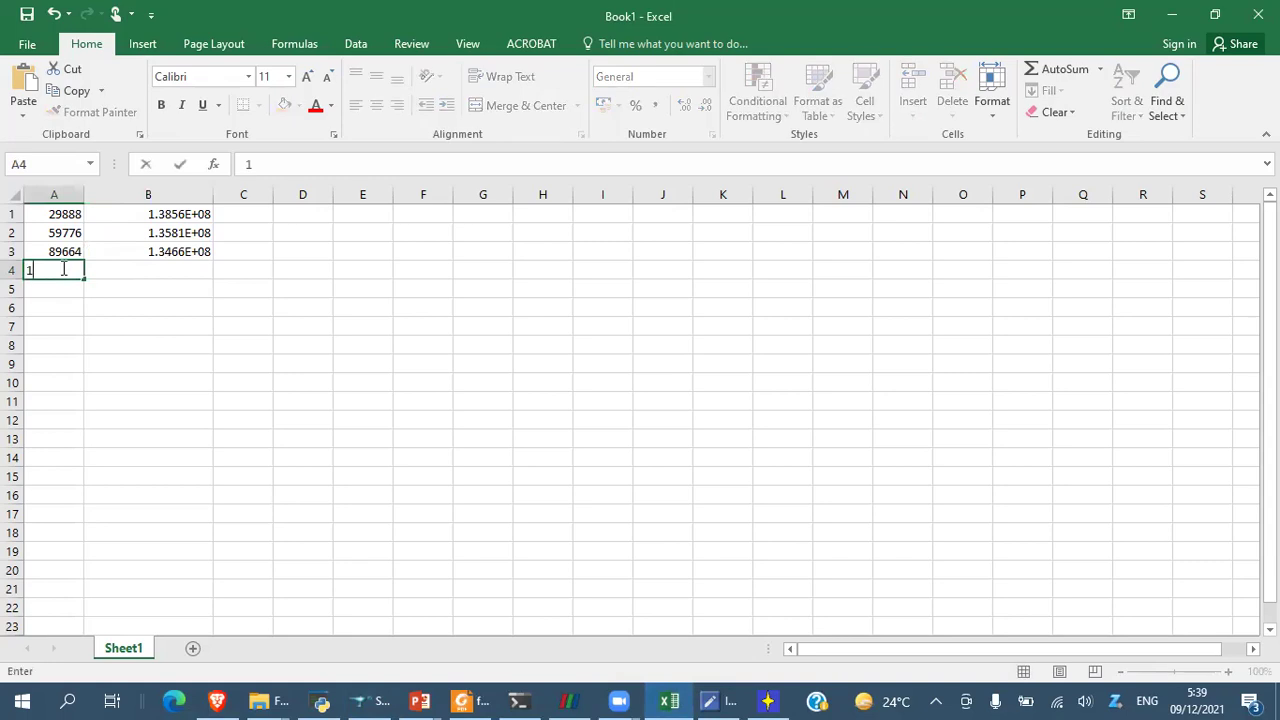
text(49440)
key(Return)
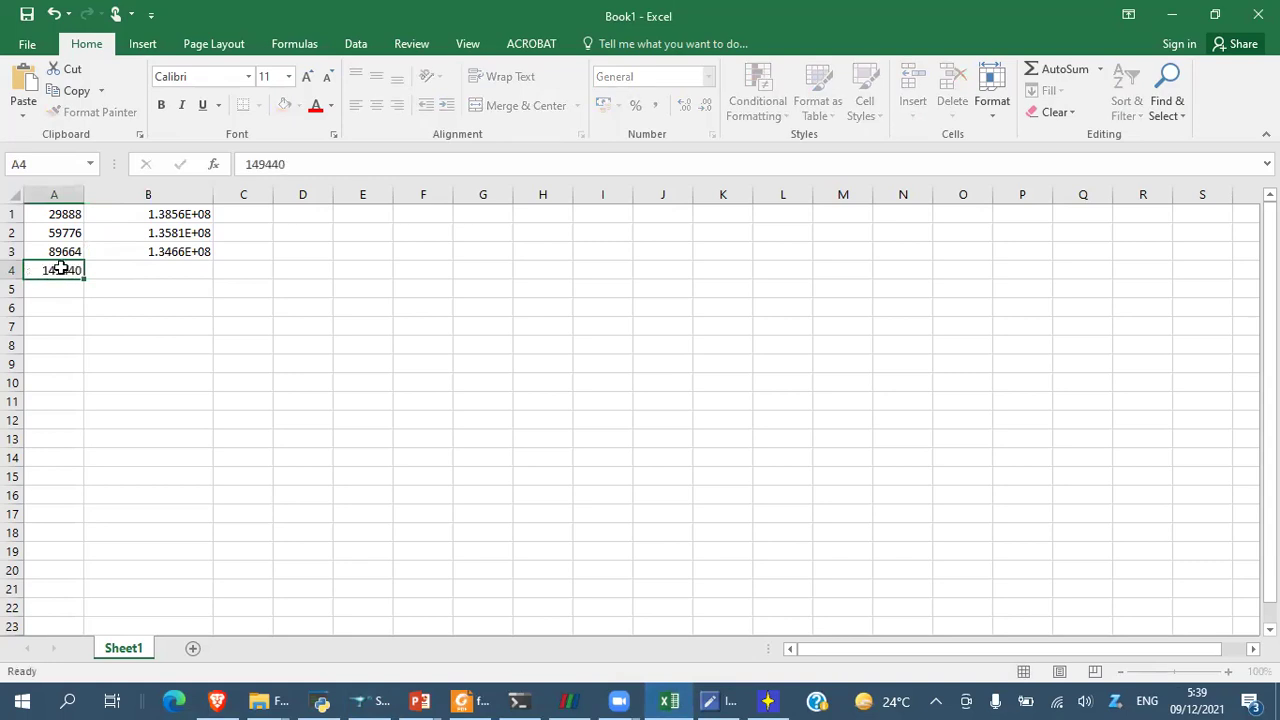
key(Up)
key(Right)
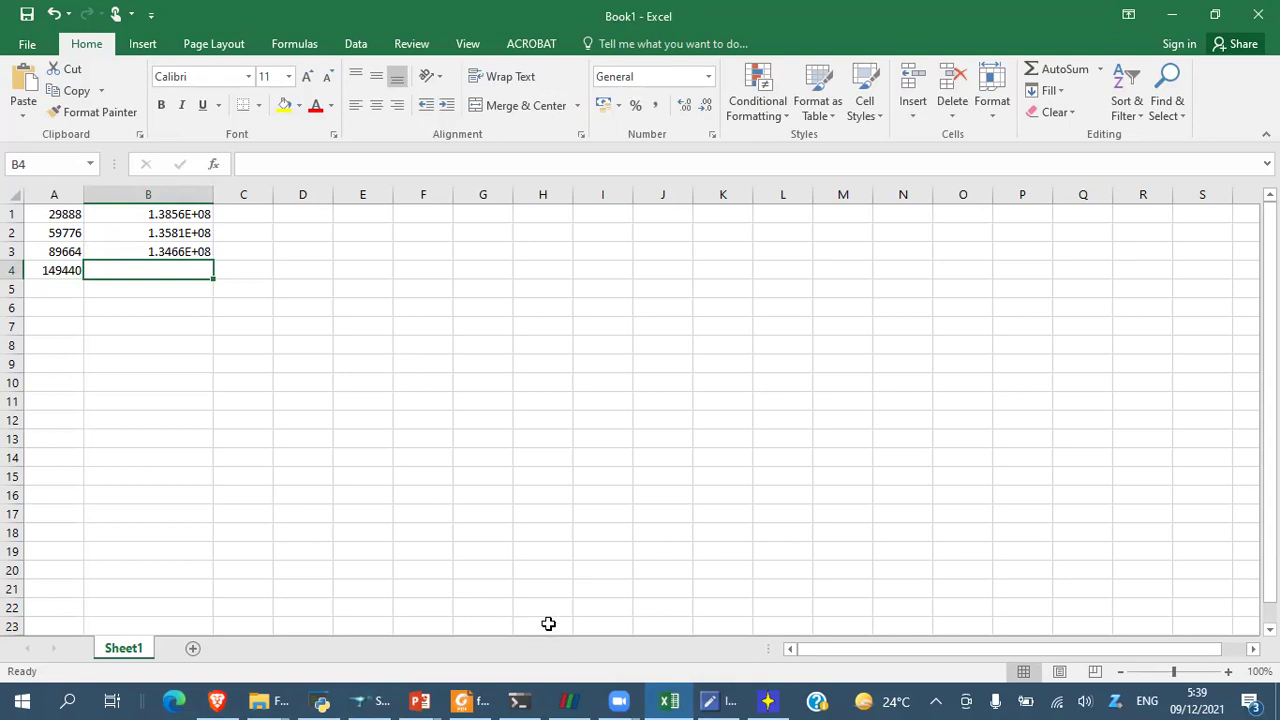
- Switch to the CalculiX Launcher, load solid_pipe_mesh_4.unv from the mesh_4 folder and convert it to INP with the unical converter
click(767, 700)
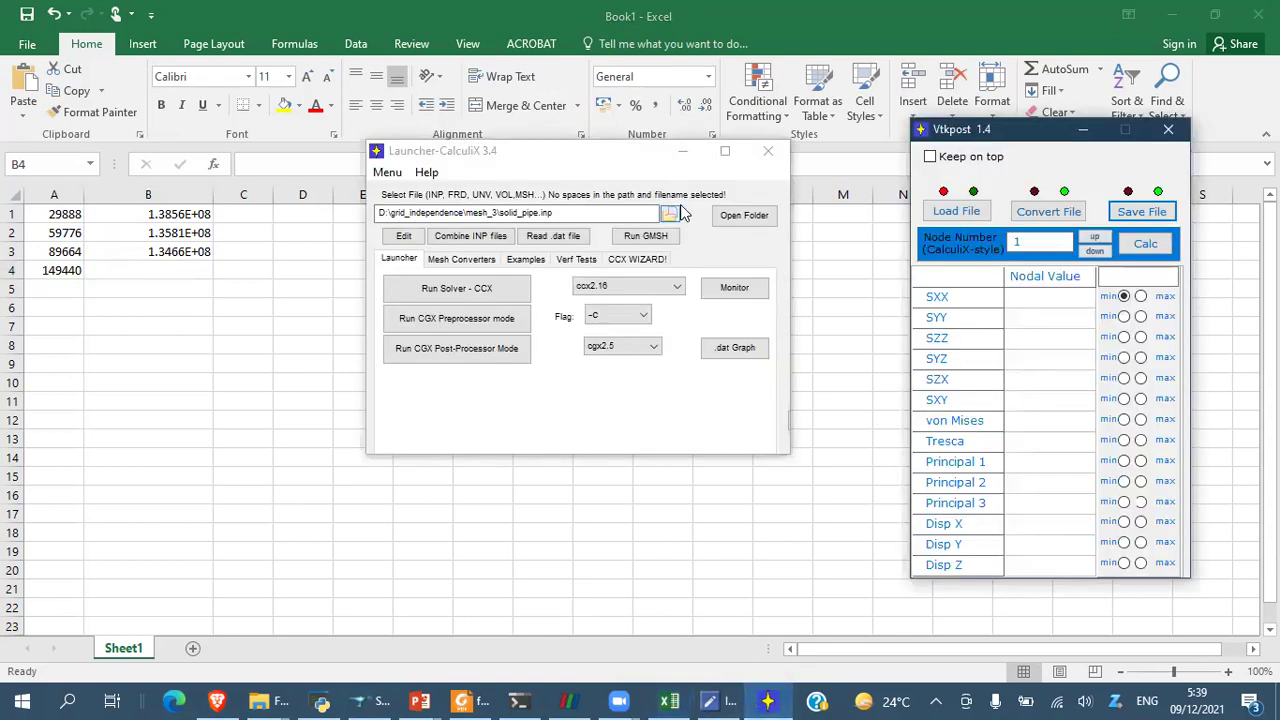
click(669, 213)
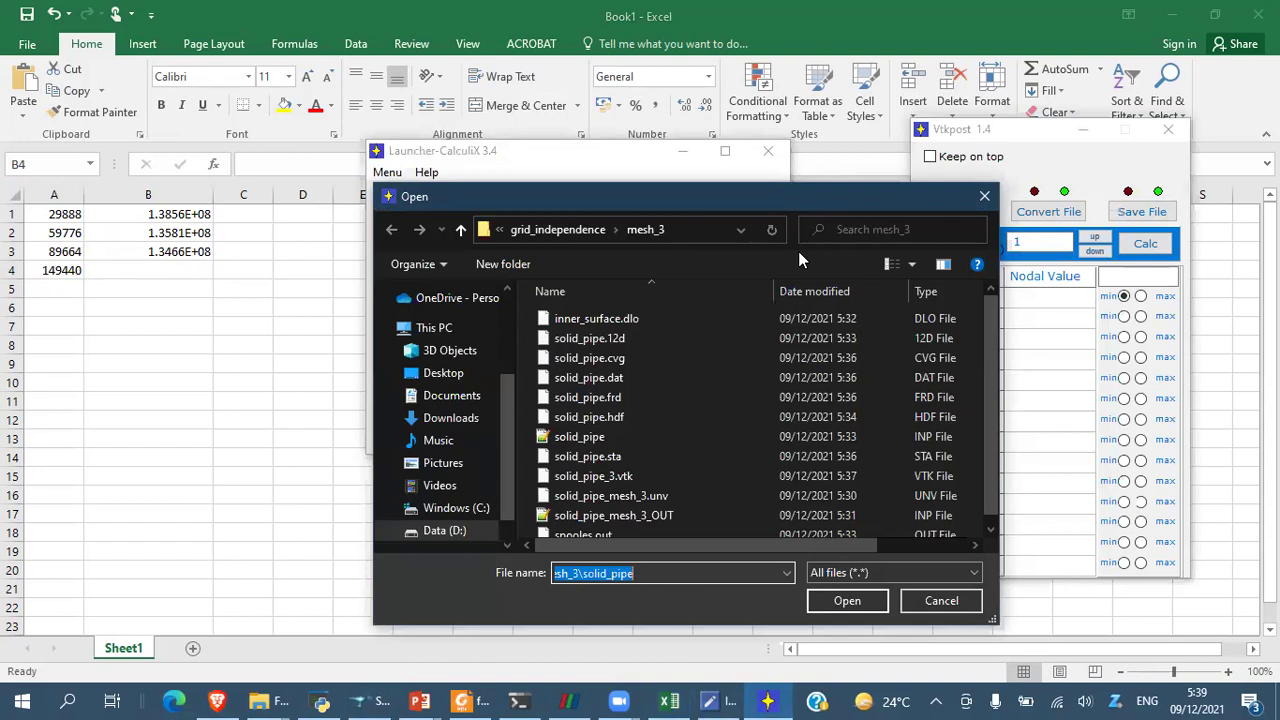
click(557, 229)
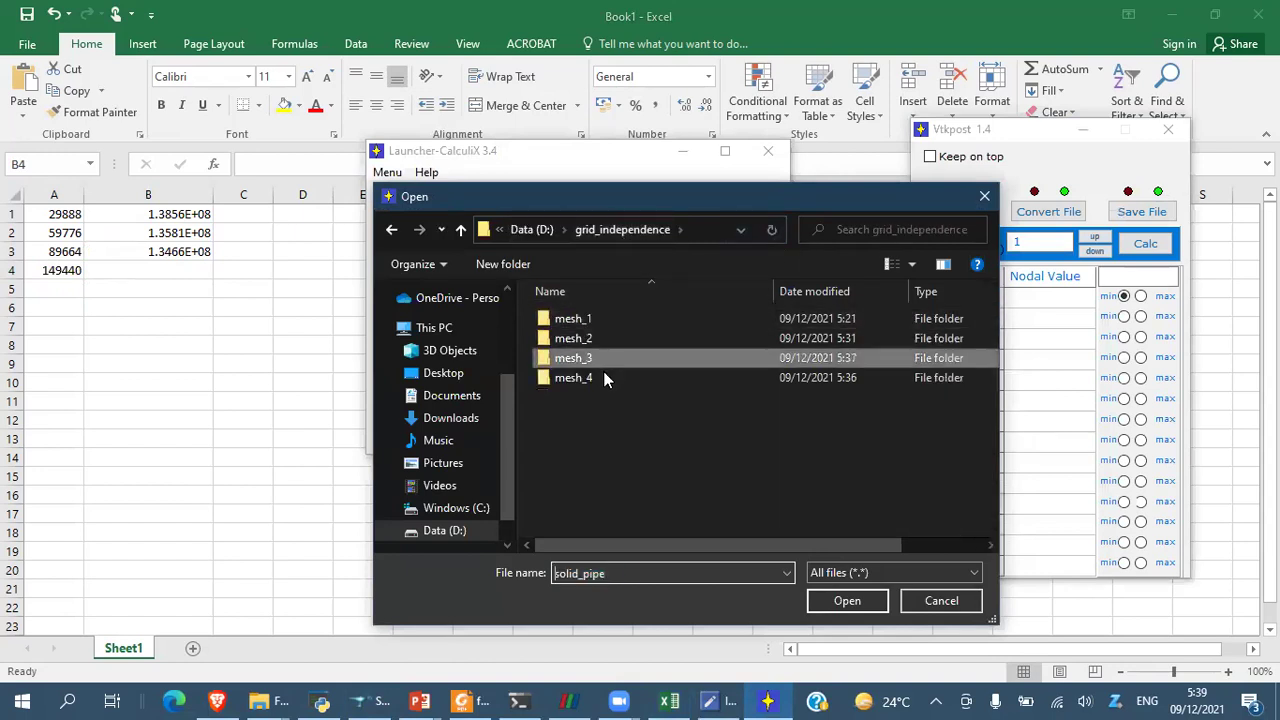
double_click(594, 377)
double_click(594, 358)
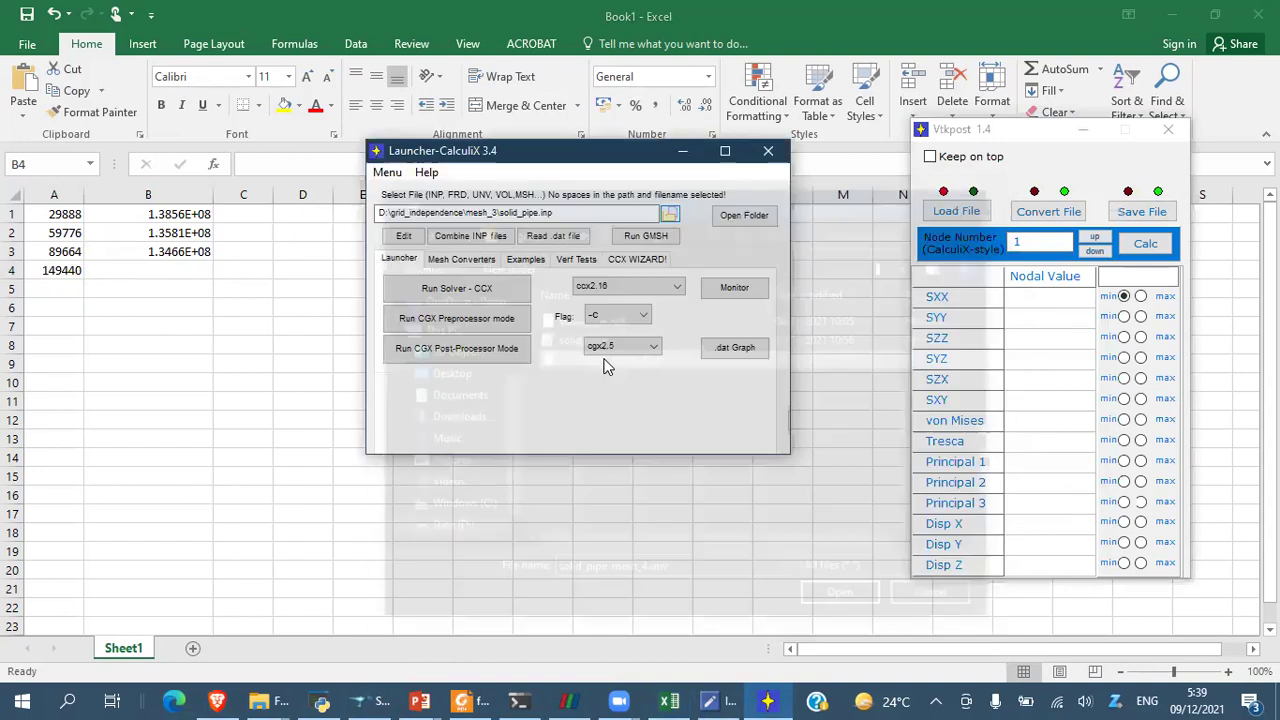
click(524, 380)
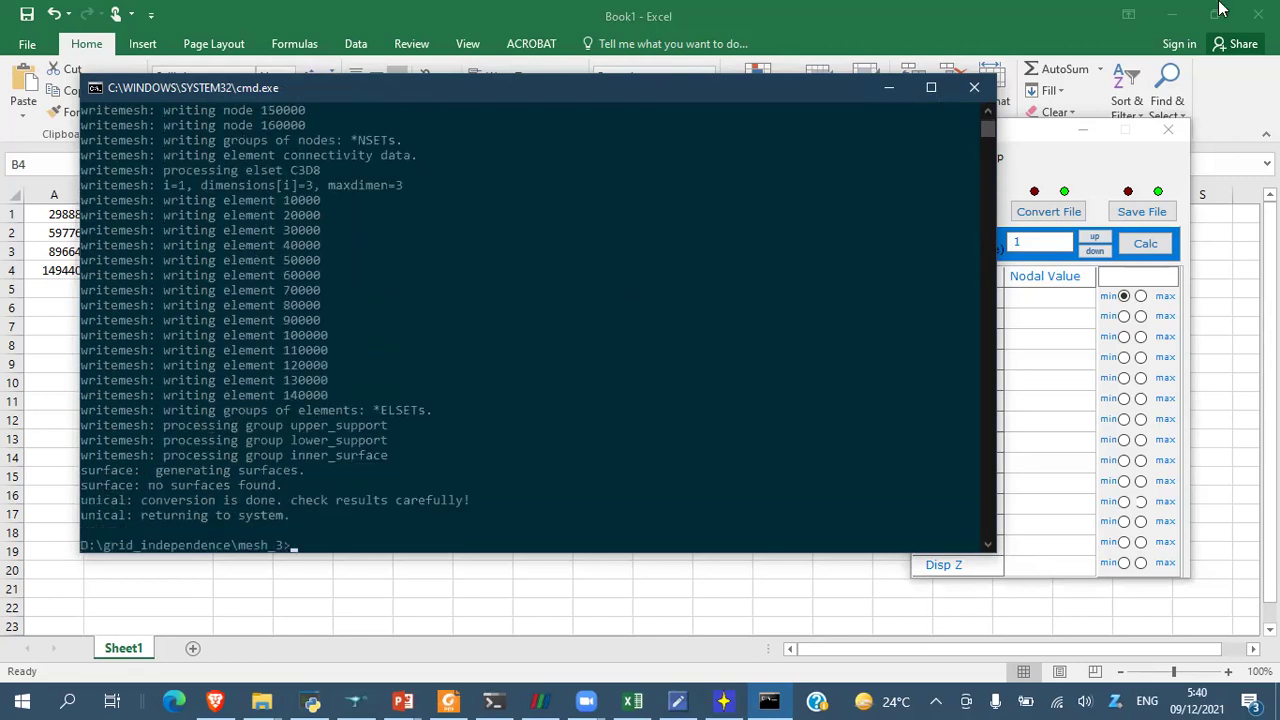
click(975, 88)
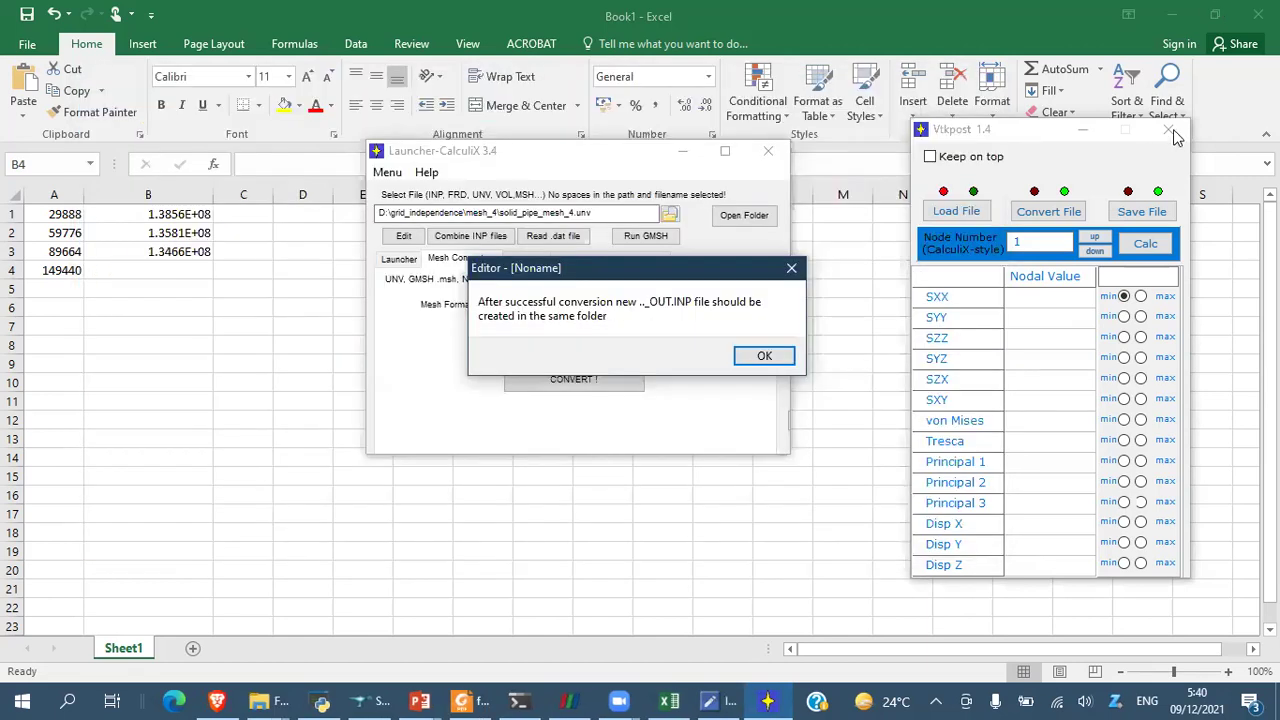
click(764, 356)
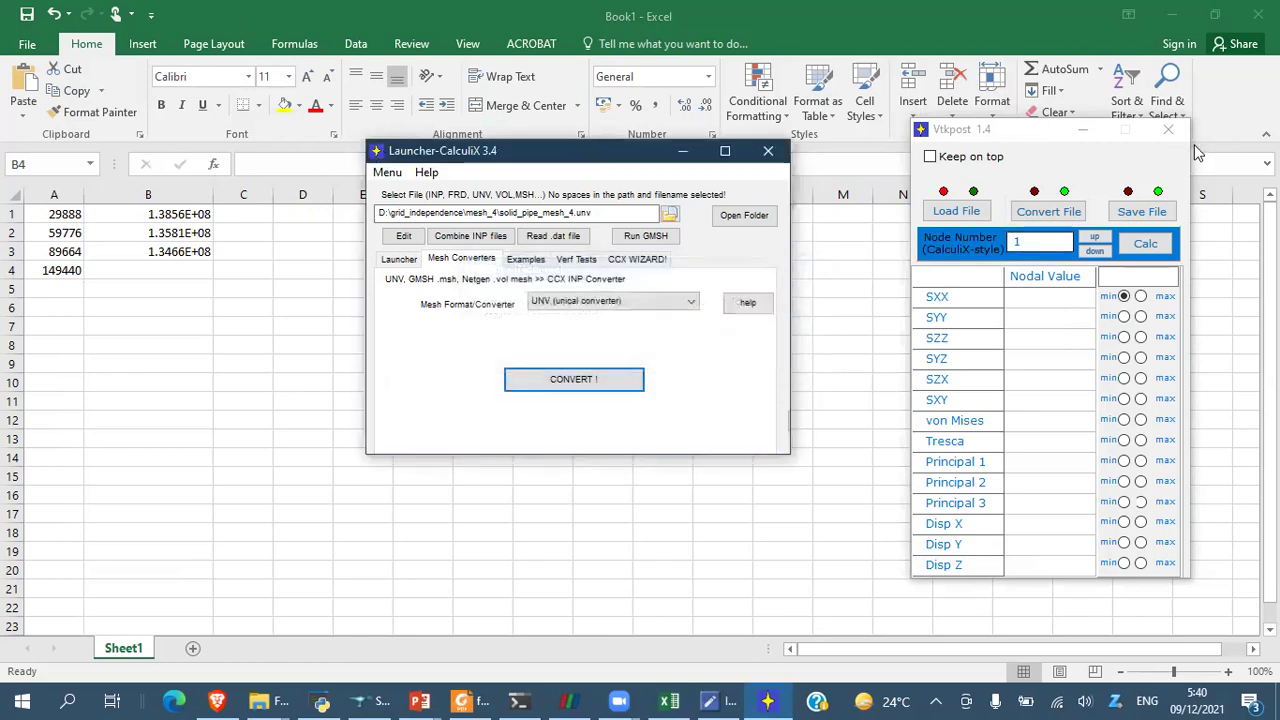
- Close Vtkpost, load the converted solid_pipe_mesh_4_OUT.inp in the launcher and open it in the Inp Editor
click(1168, 130)
click(669, 214)
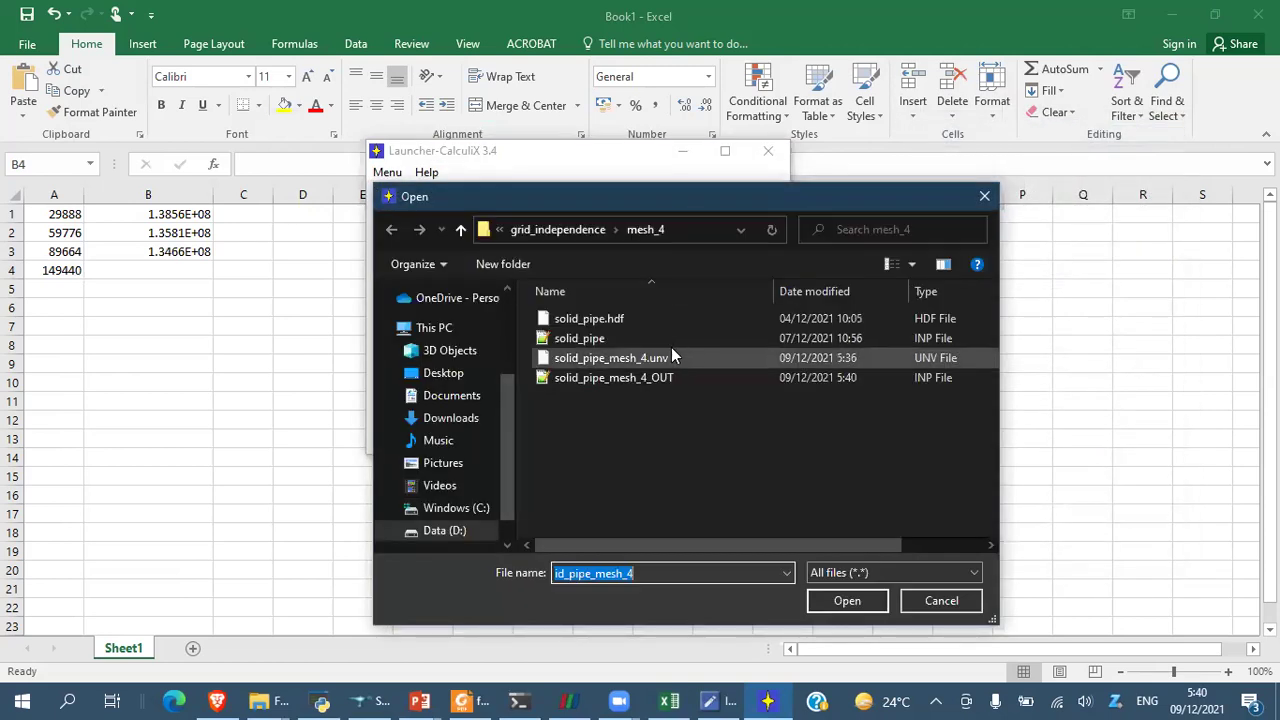
double_click(643, 377)
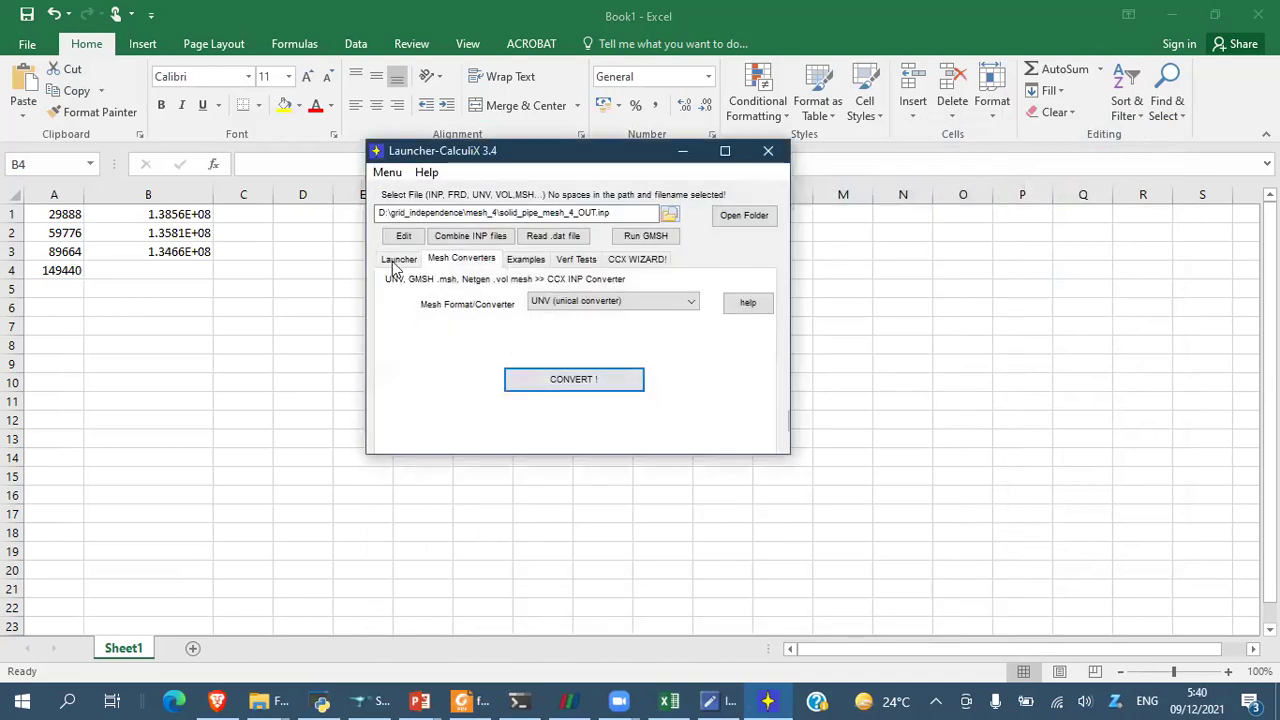
click(408, 268)
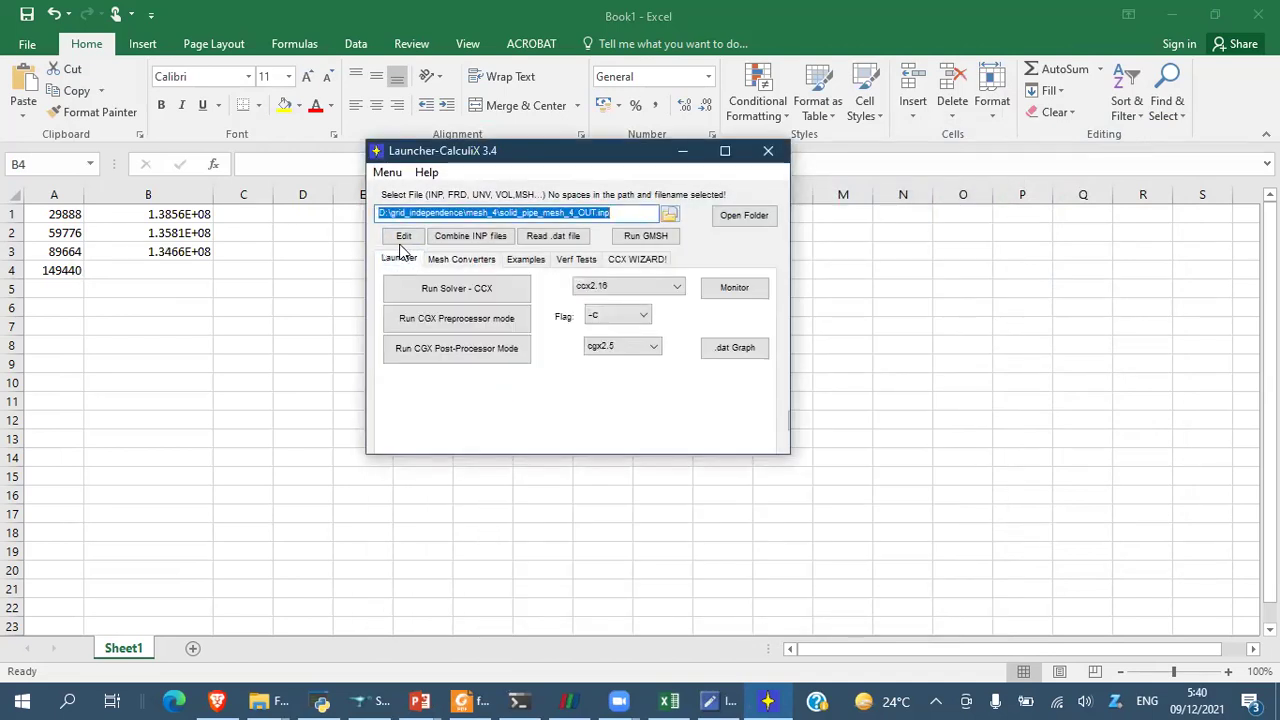
click(403, 236)
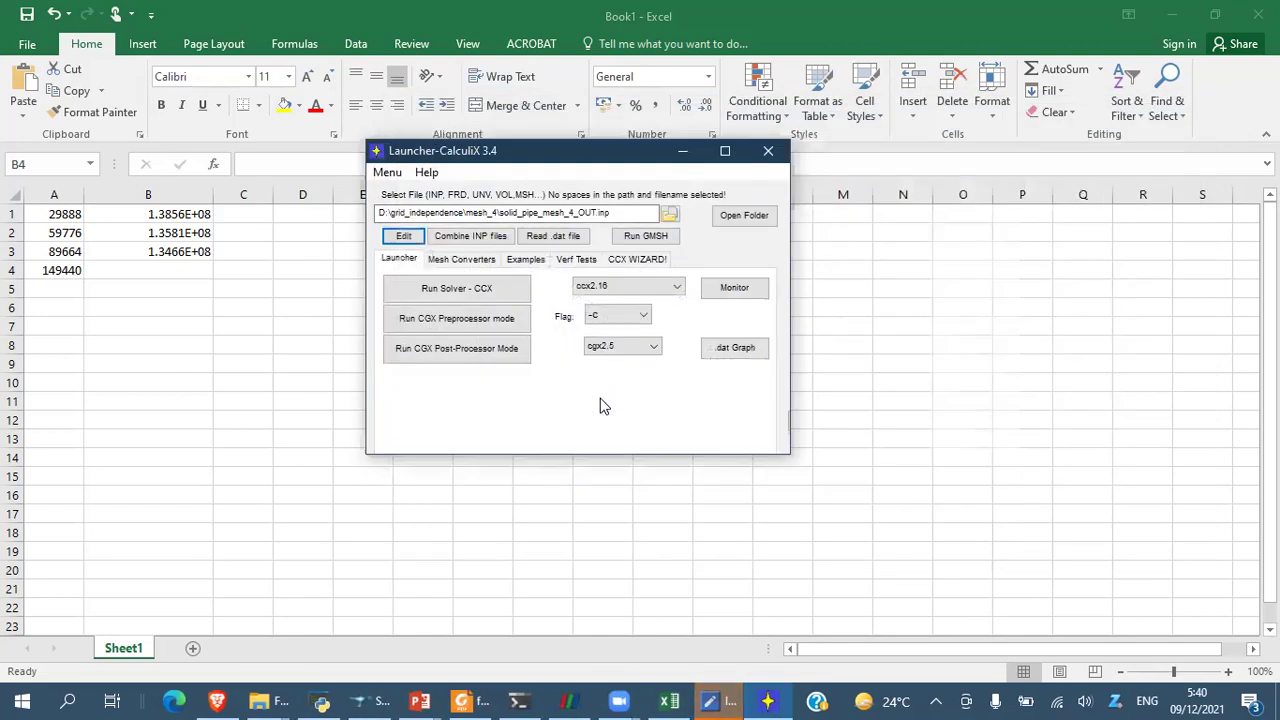
click(718, 700)
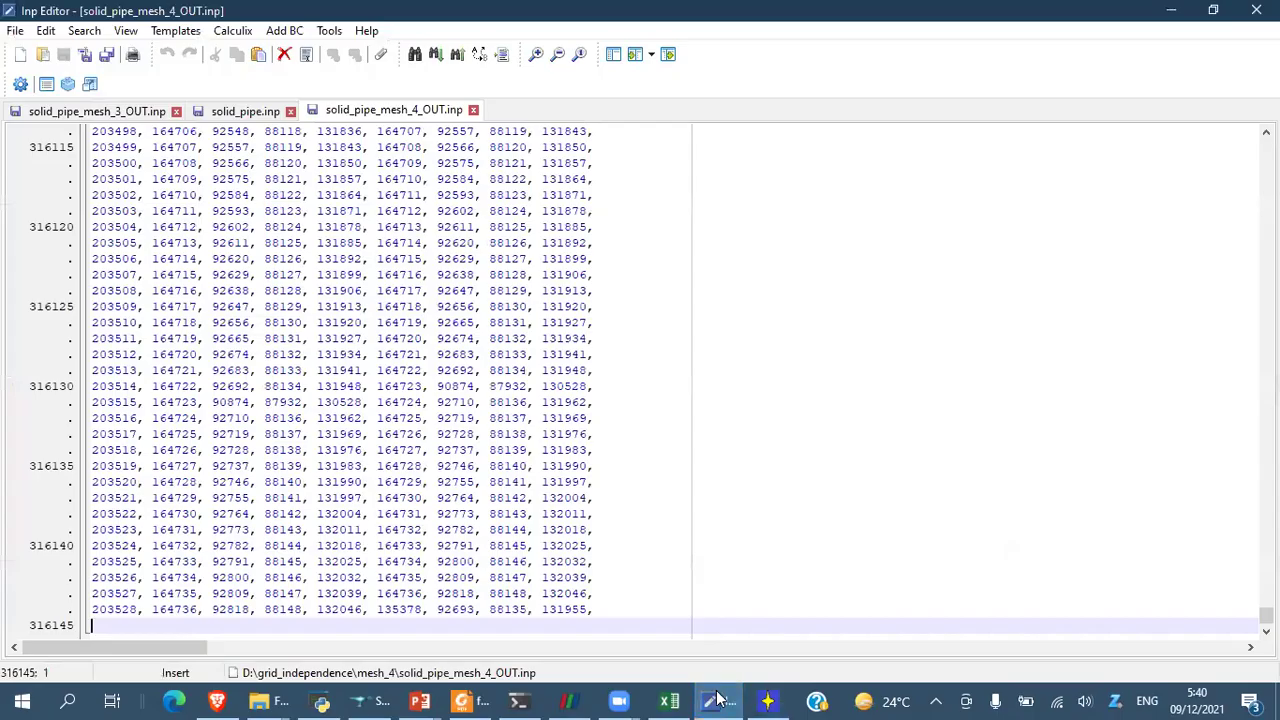
- Close solid_pipe_mesh_3_OUT.inp and solid_pipe.inp in the Inp Editor, keeping only solid_pipe_mesh_4_OUT.inp open
click(176, 111)
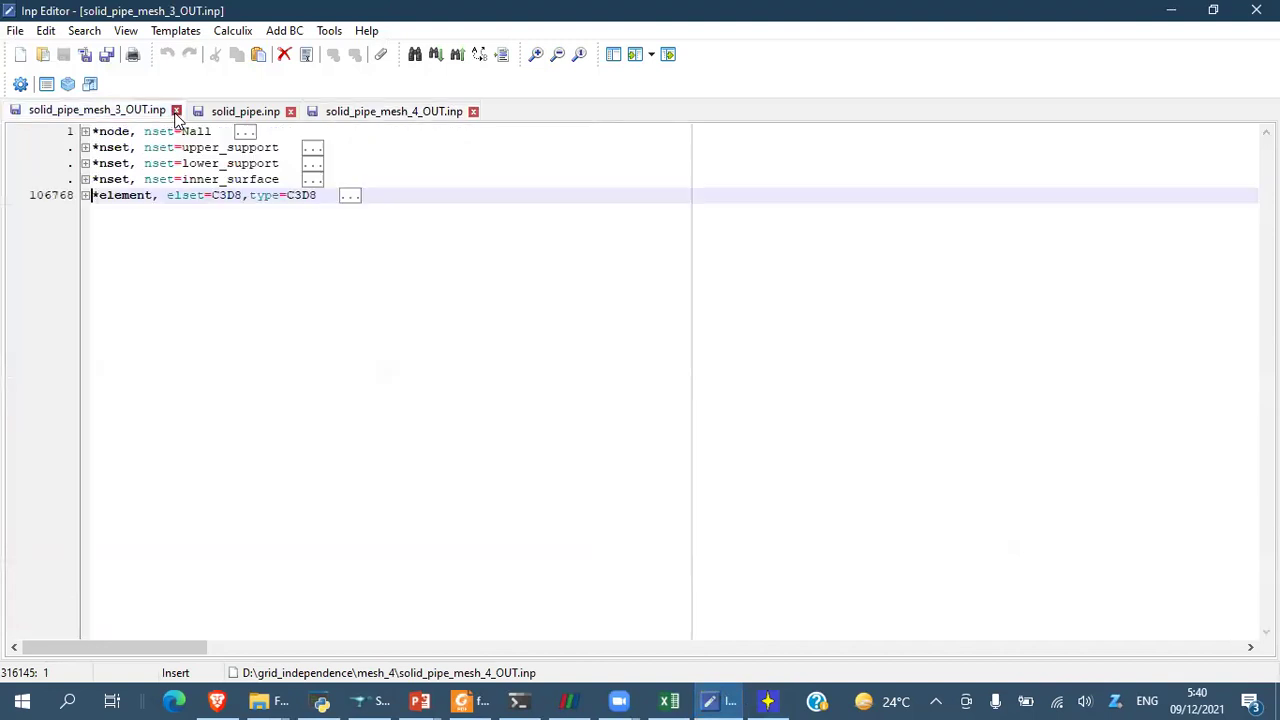
click(107, 110)
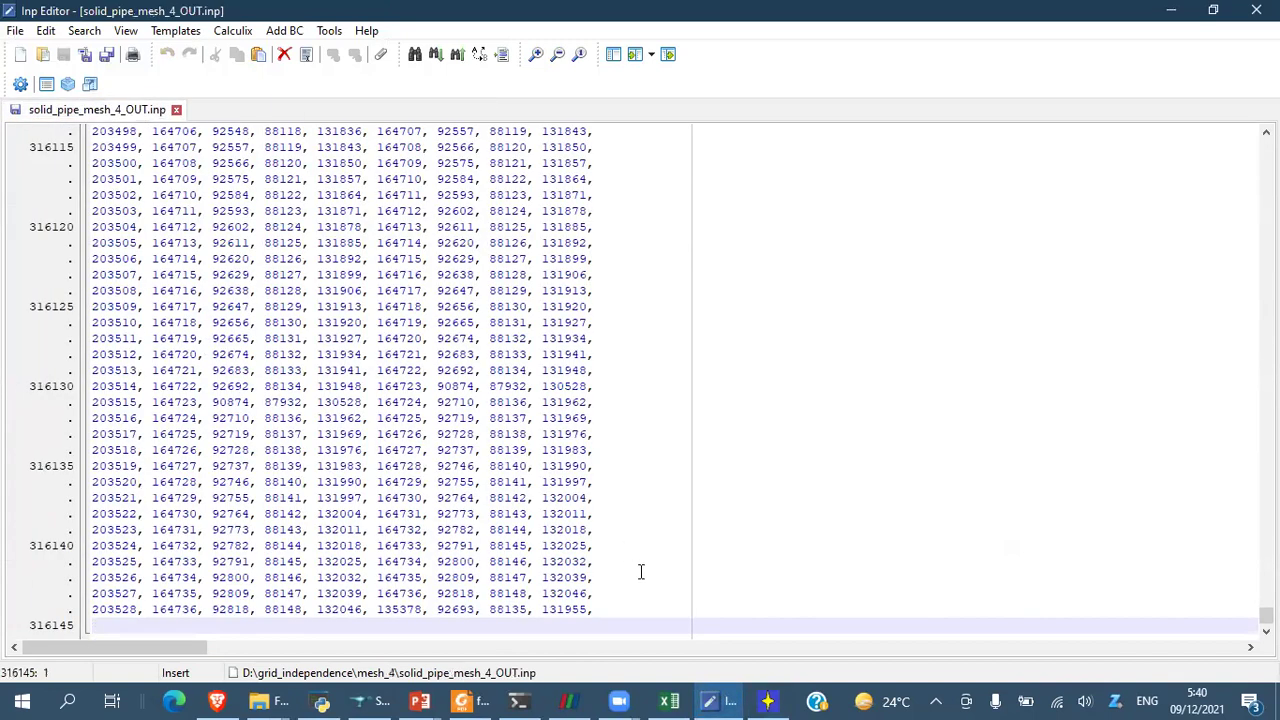
click(763, 700)
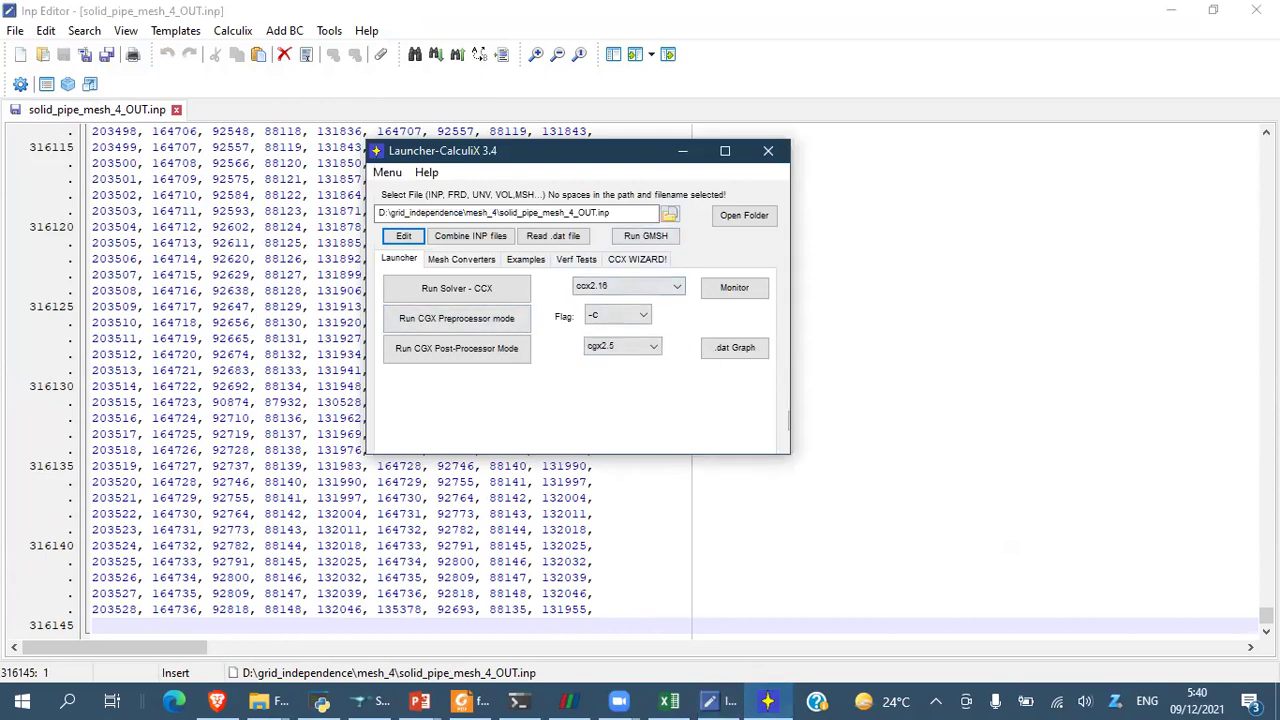
- Collapse the node, upper_support, lower_support, inner_surface and C3D8 element blocks of solid_pipe_mesh_4_OUT.inp
drag(1266, 615, 1265, 145)
click(86, 132)
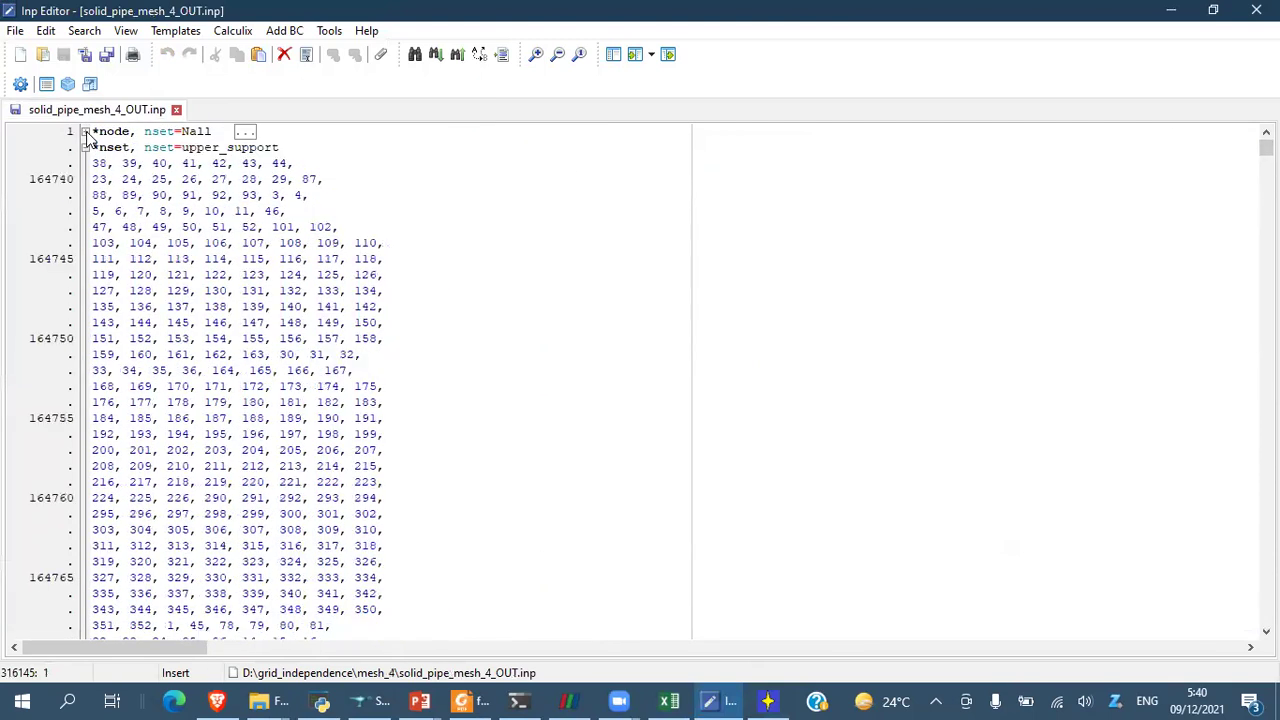
click(86, 148)
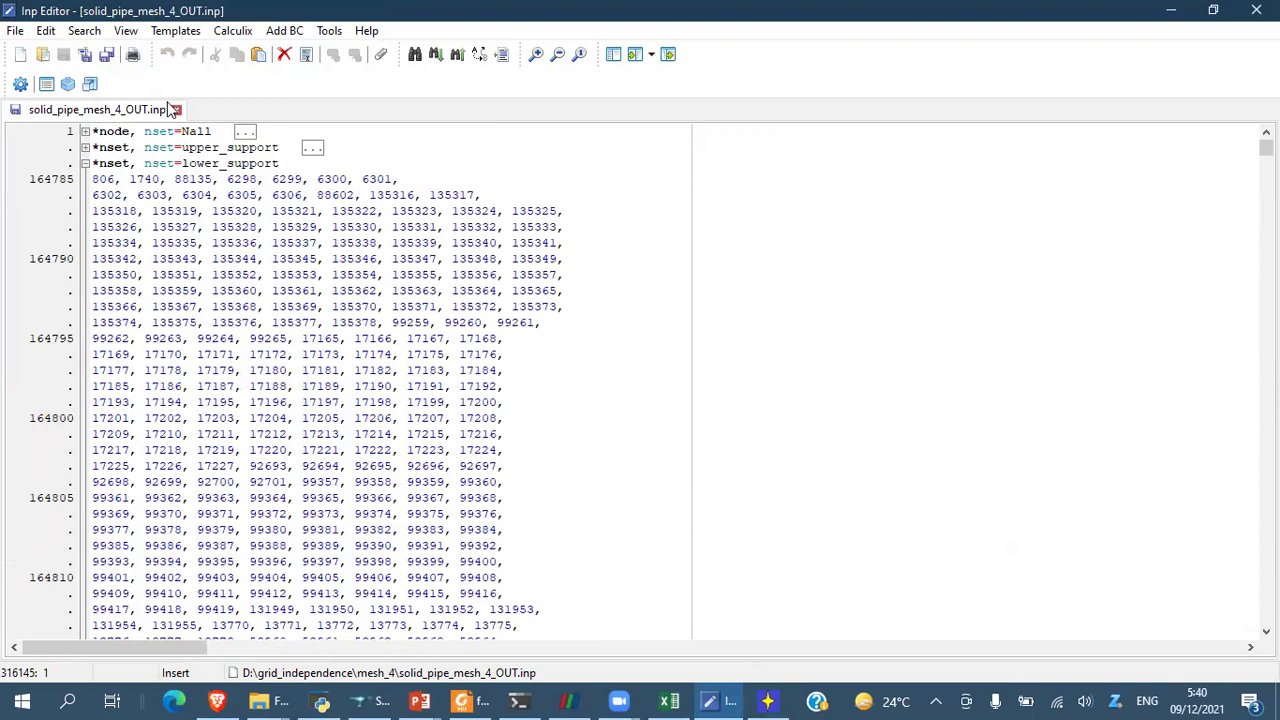
click(175, 110)
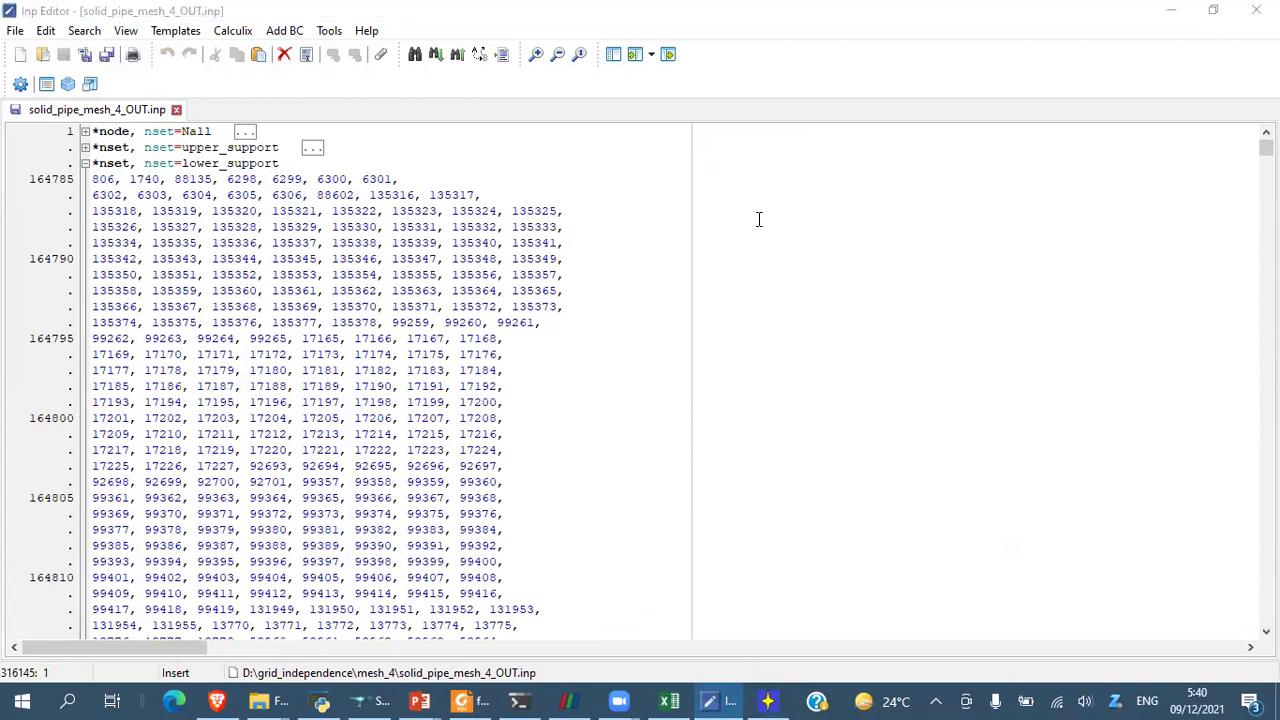
click(86, 163)
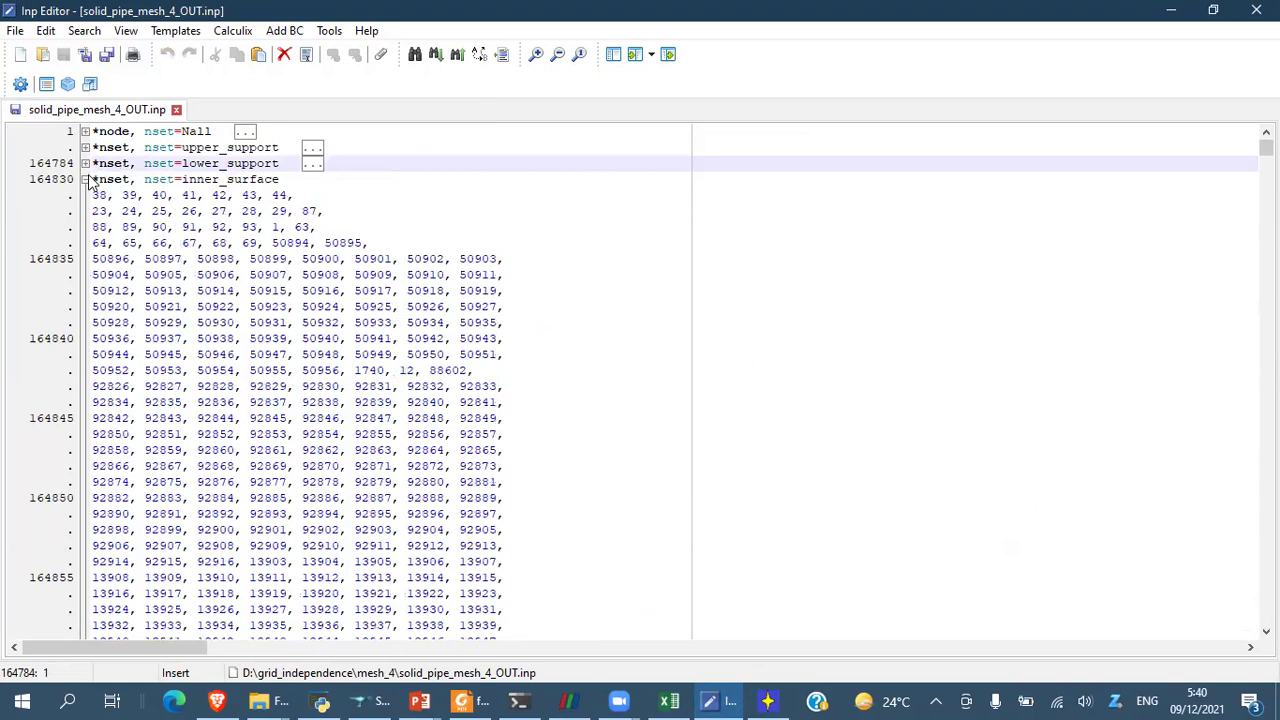
click(86, 179)
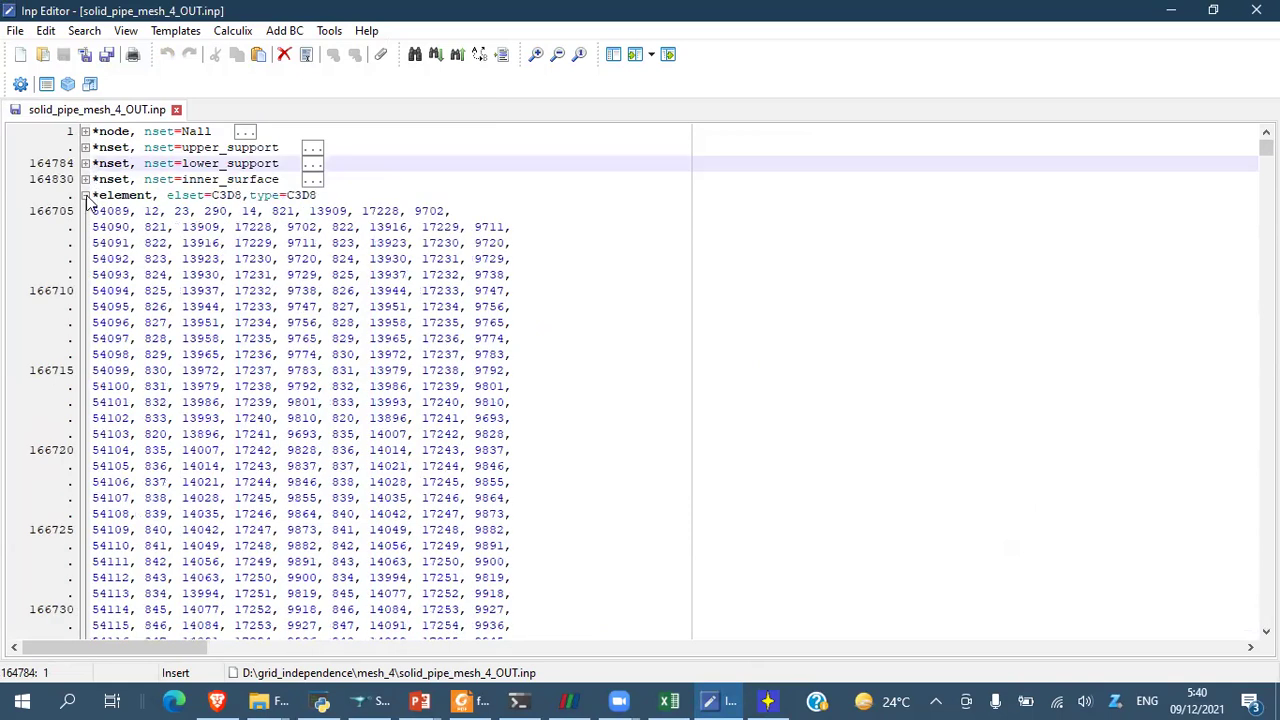
click(86, 195)
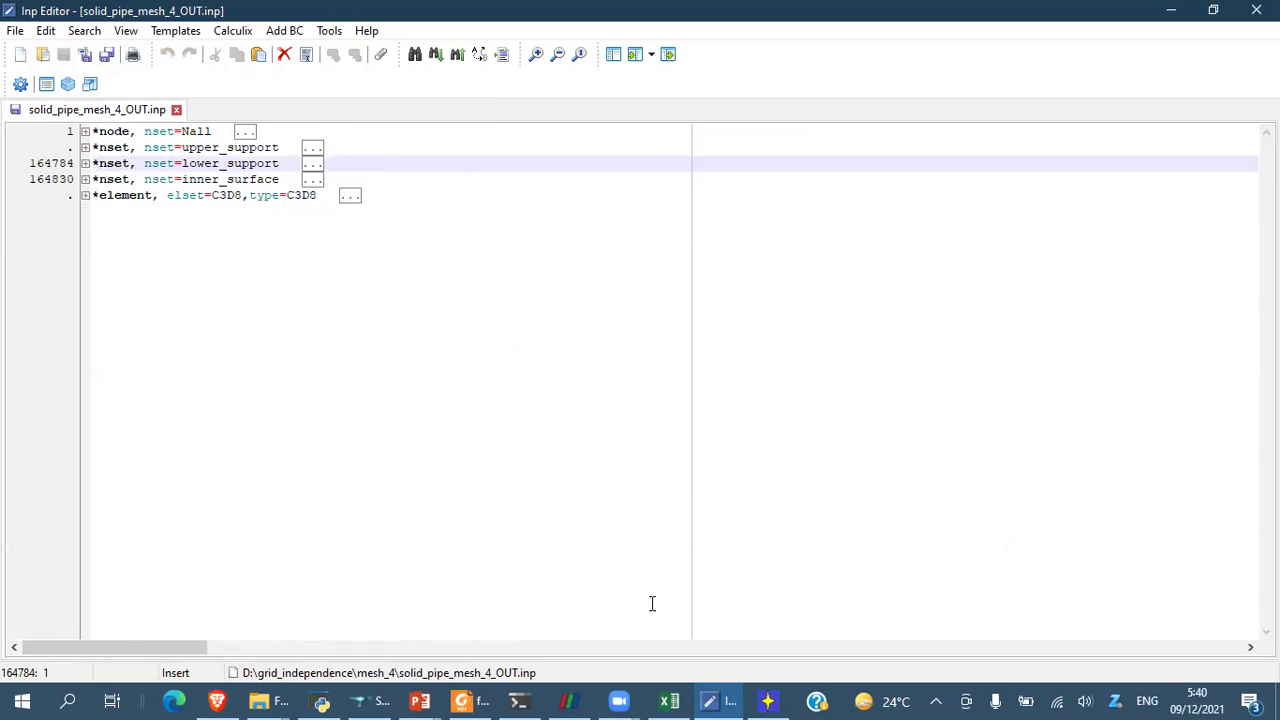
- Open solid_pipe_mesh_4_OUT.inp in the CGX preprocessor and arrange its graphics window beside the maximized command console
click(772, 700)
click(498, 322)
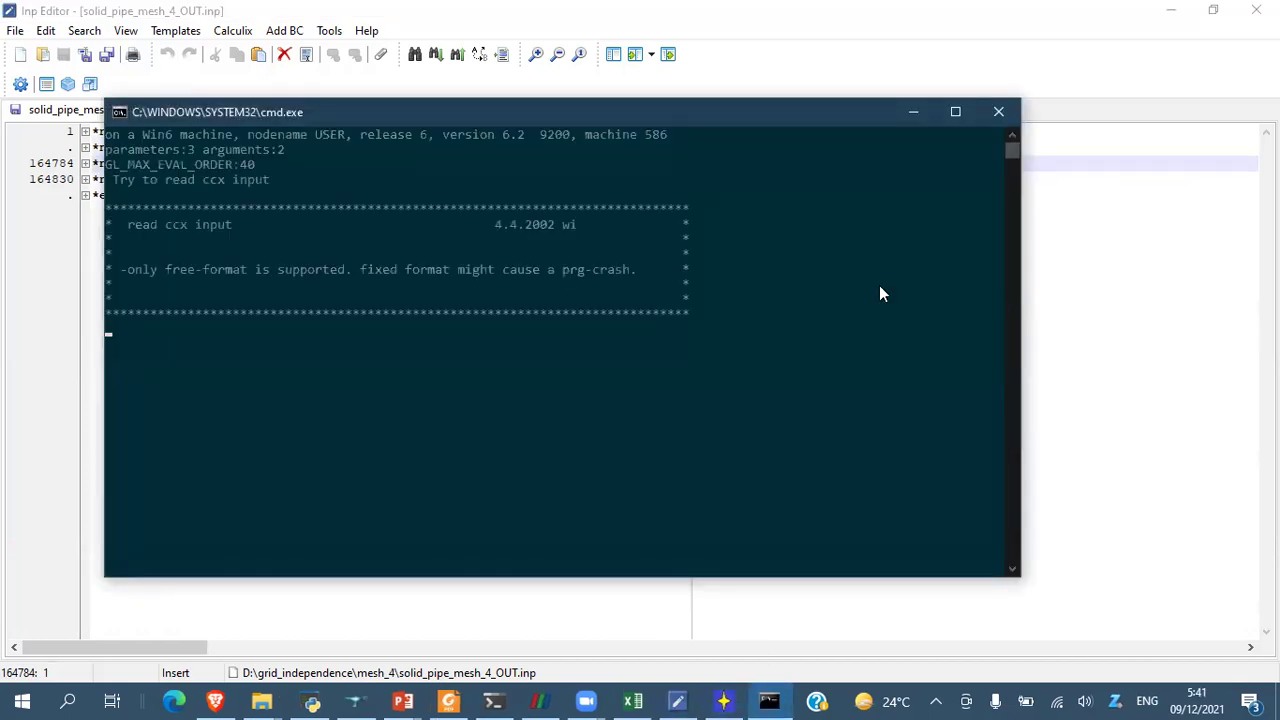
drag(626, 112, 551, 76)
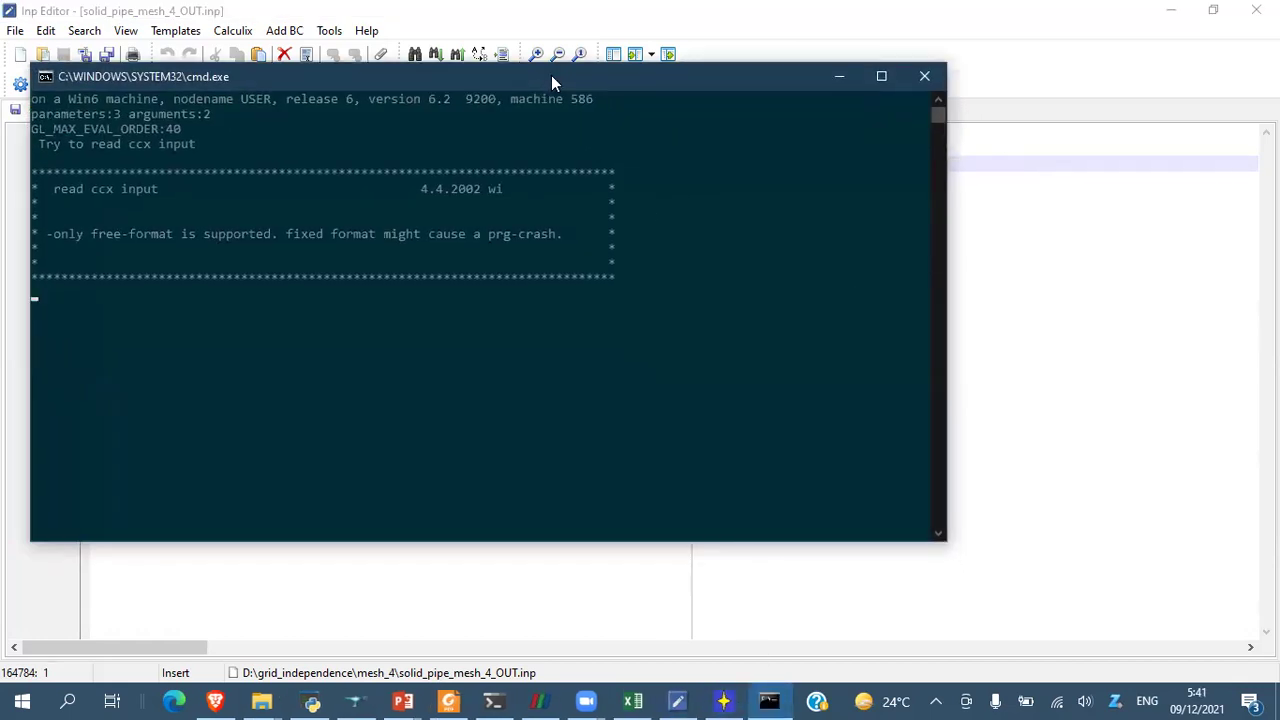
click(881, 76)
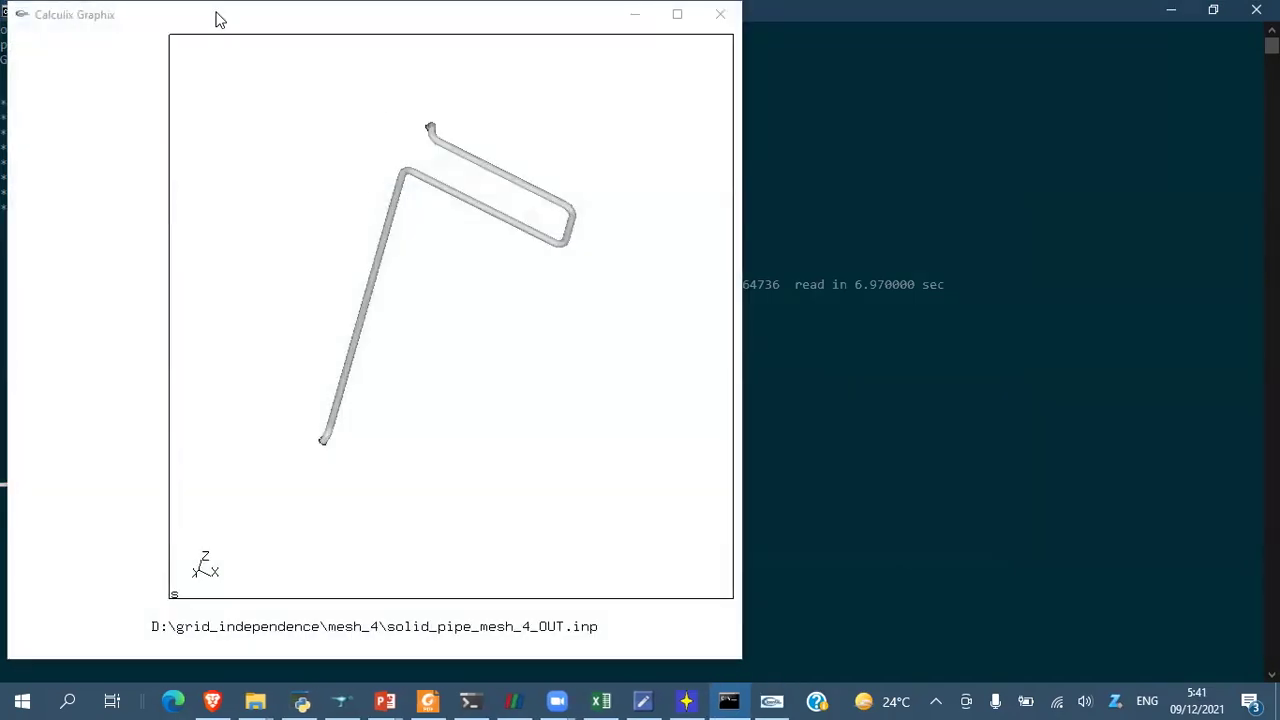
click(222, 21)
drag(222, 21, 798, 37)
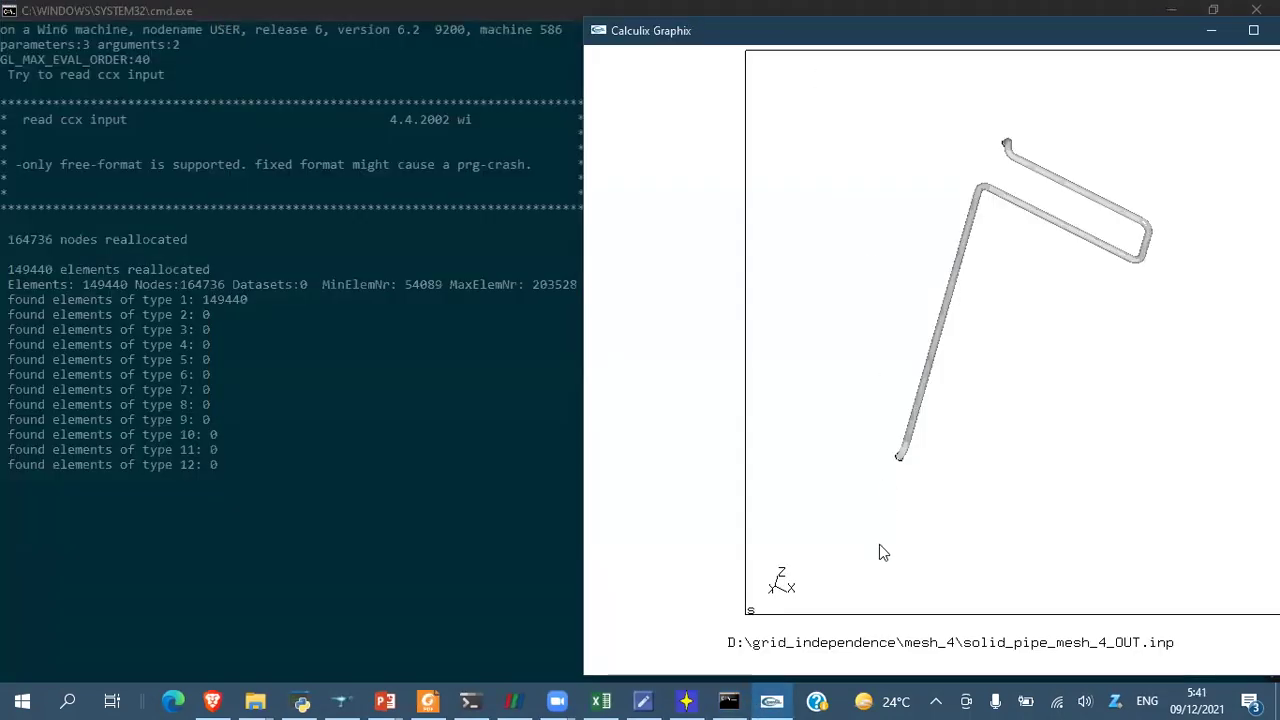
- Complete the inner_surface set downward and export it in abq format as a pressure load of 8.15E+06
text(comp inner-sur)
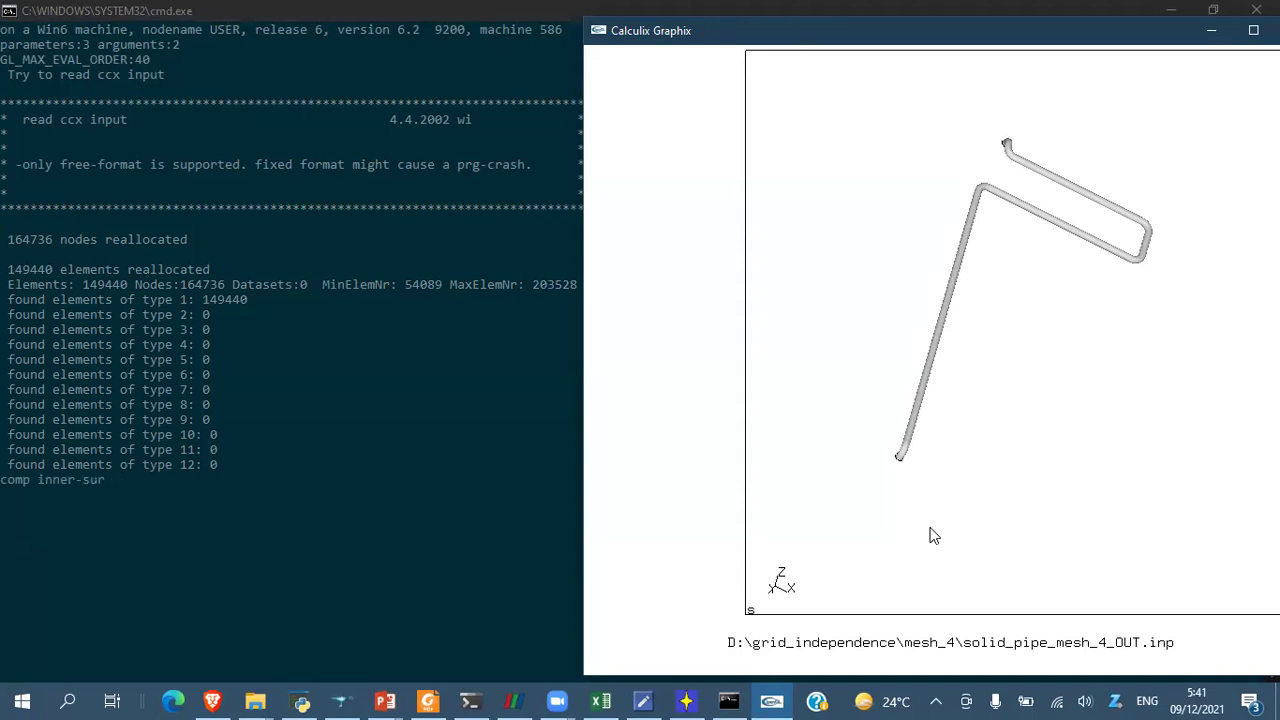
text(facesu)
text(nd)
text( inner_surface)
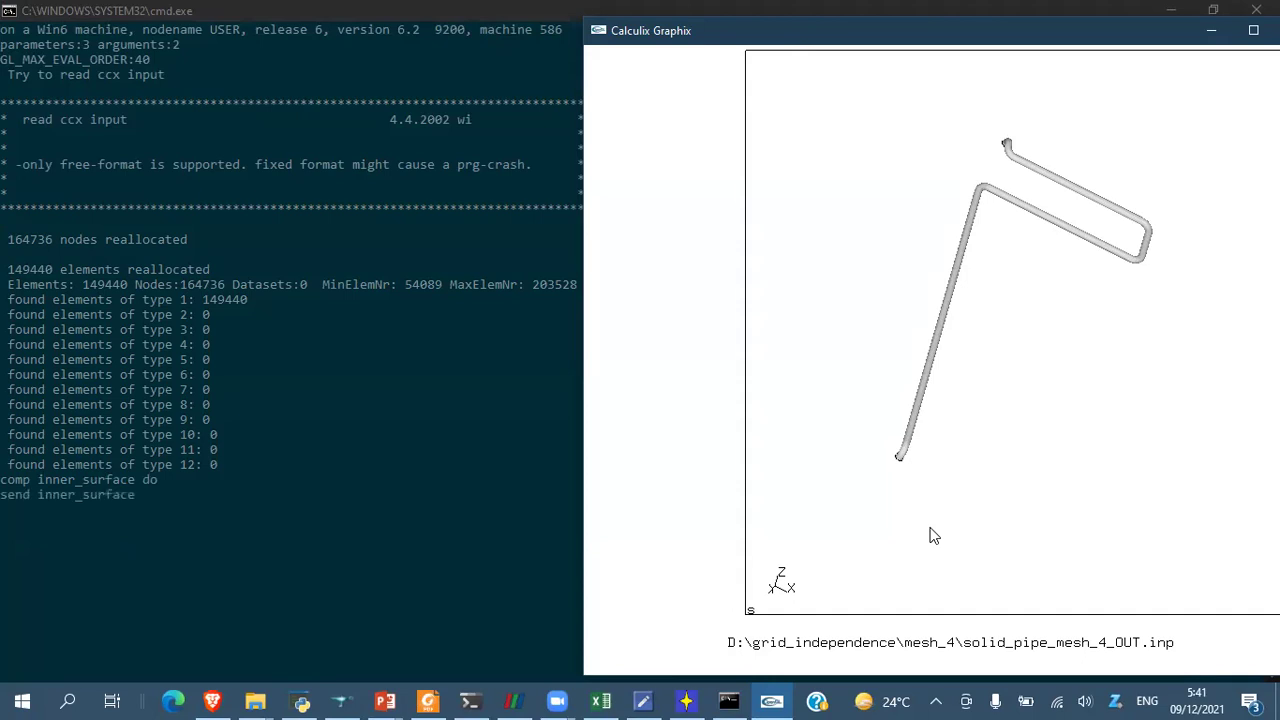
text( abq pres 8.15E+06)
key(Return)
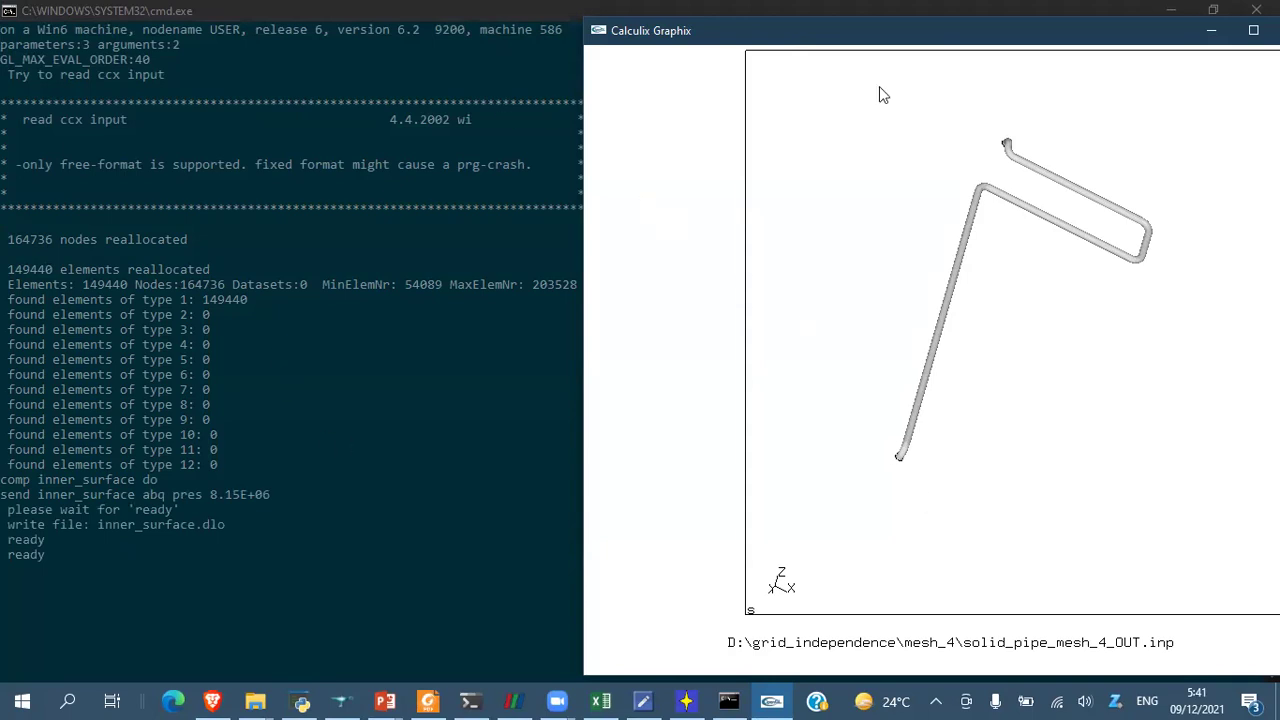
- Load solid_pipe.inp from the mesh_4 folder in the CalculiX launcher and open it in the Inp Editor
click(686, 701)
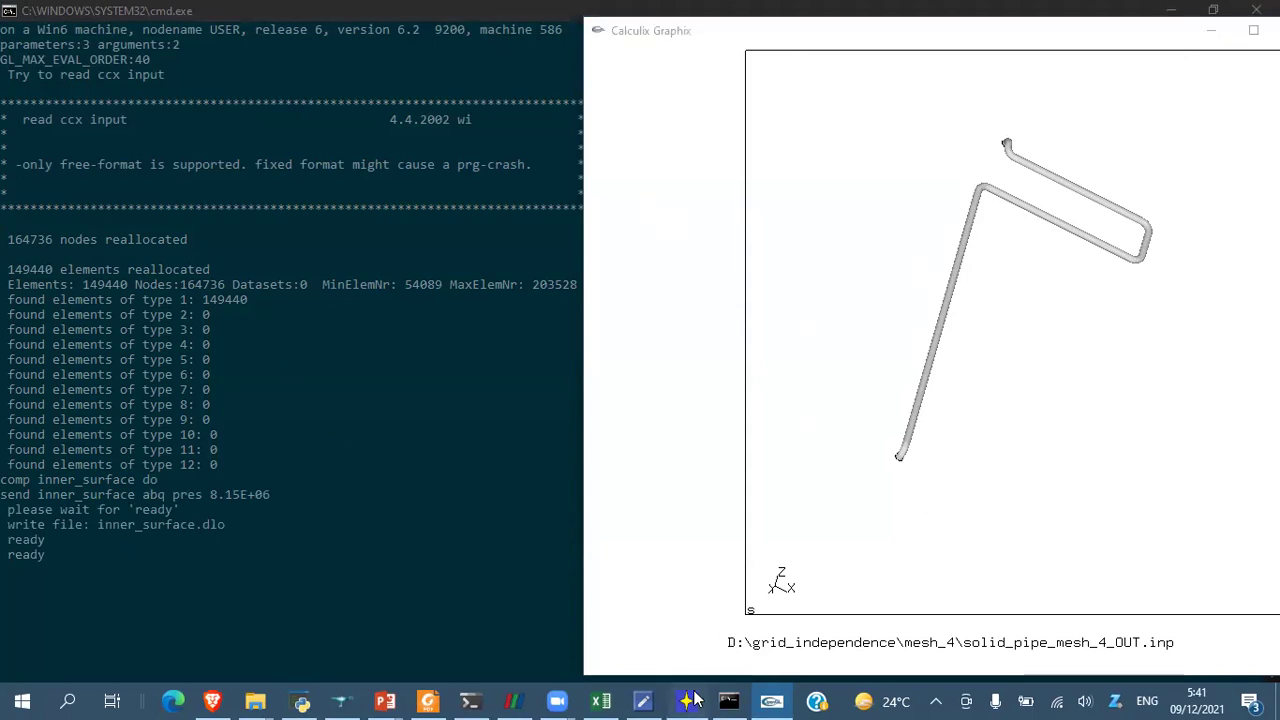
click(667, 215)
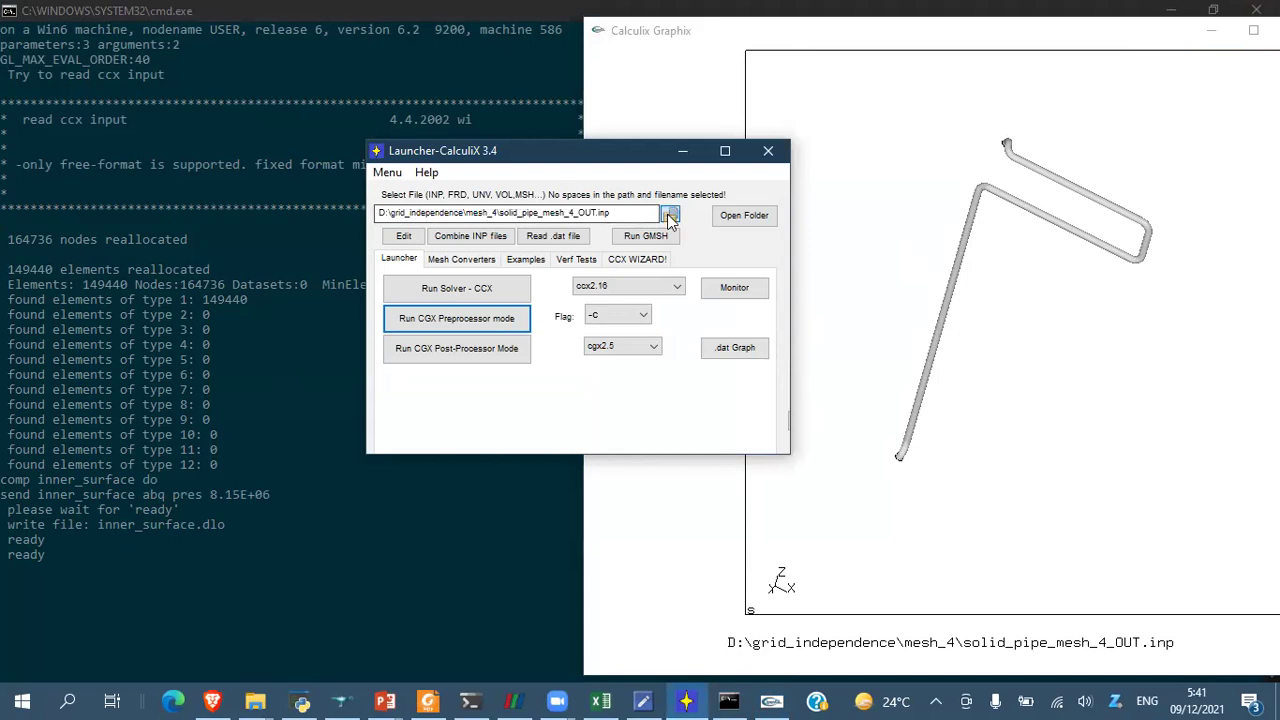
double_click(613, 359)
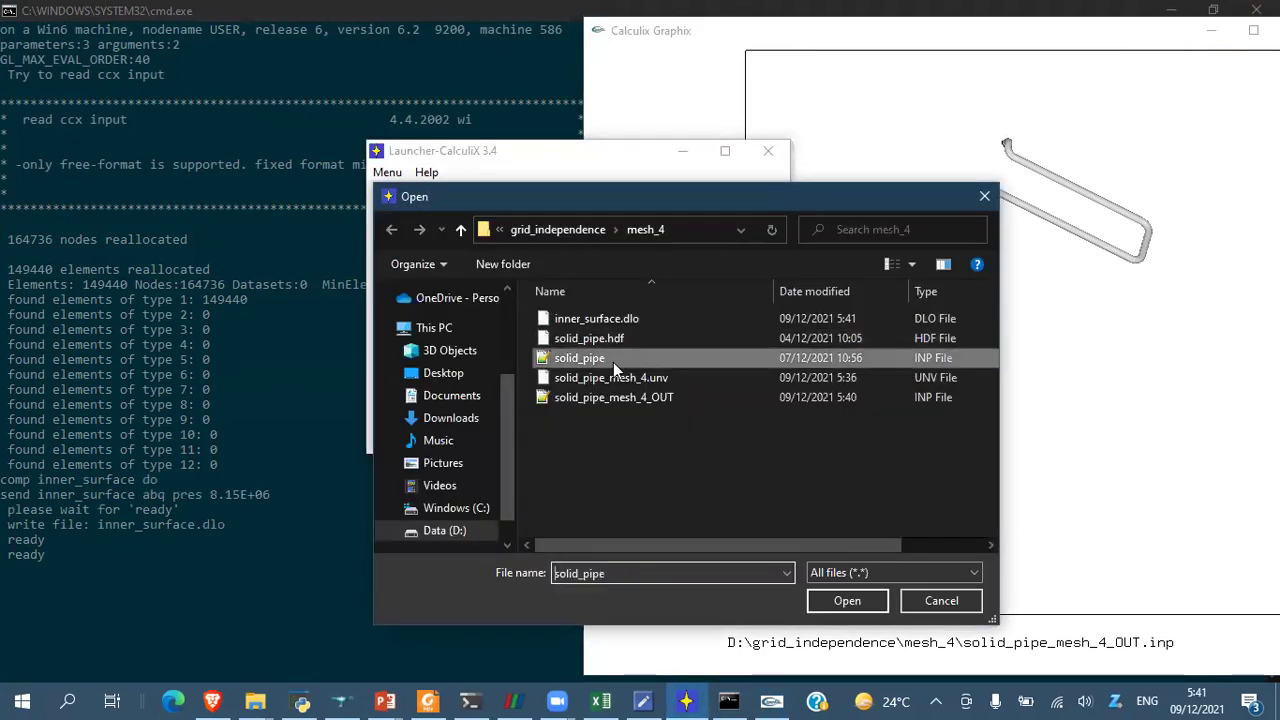
click(404, 236)
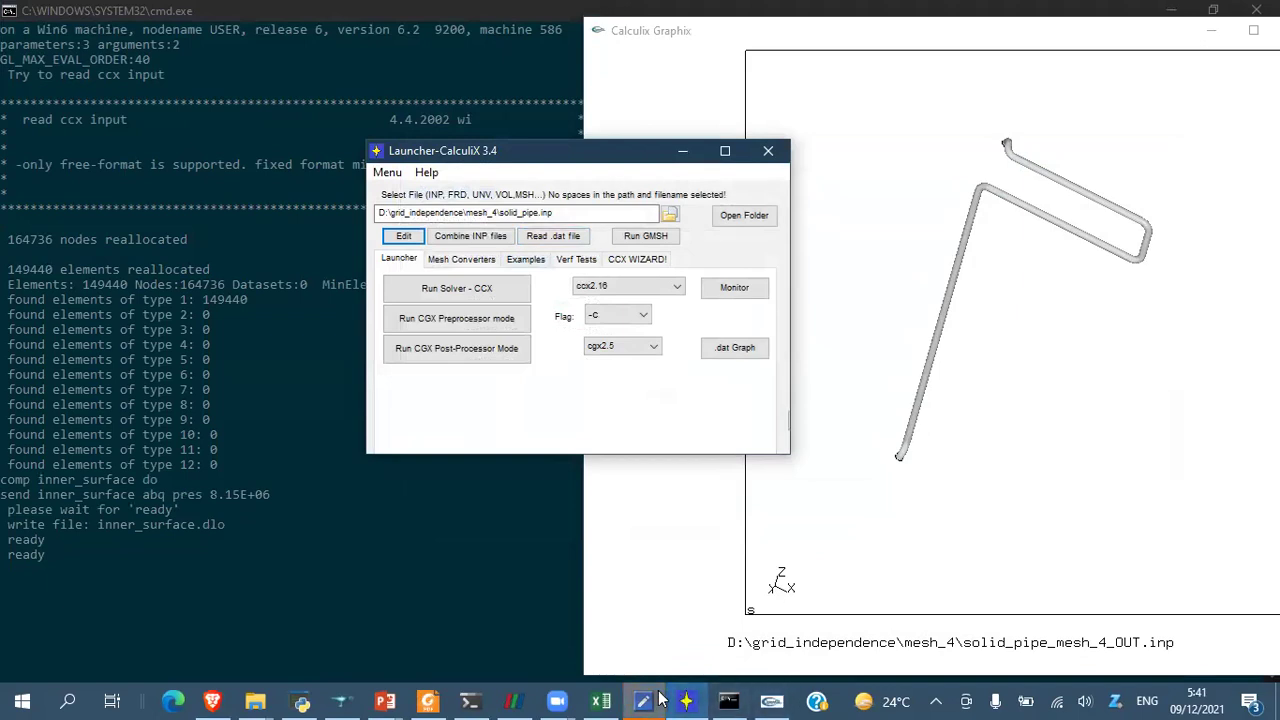
- Change the mesh include line of solid_pipe.inp to reference solid_pipe_mesh_4_OUT.inp
scroll(212, 185, up, 4)
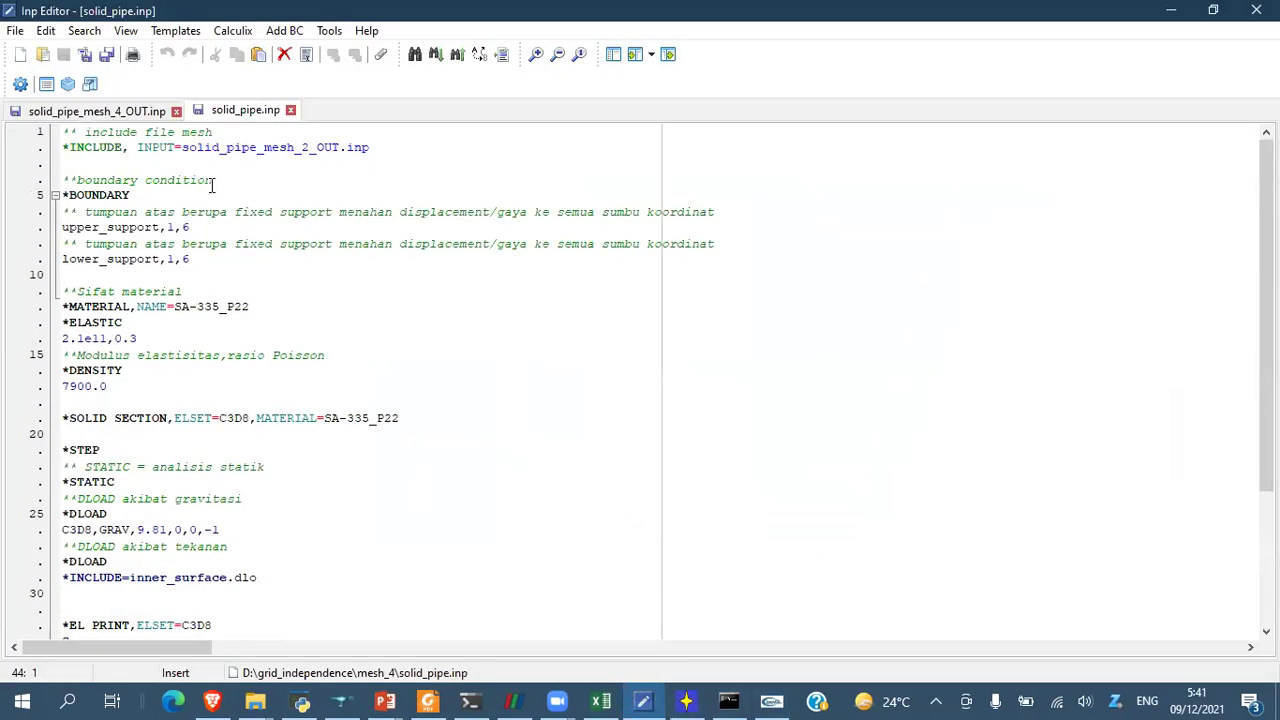
click(308, 148)
key(BackSpace)
text(4)
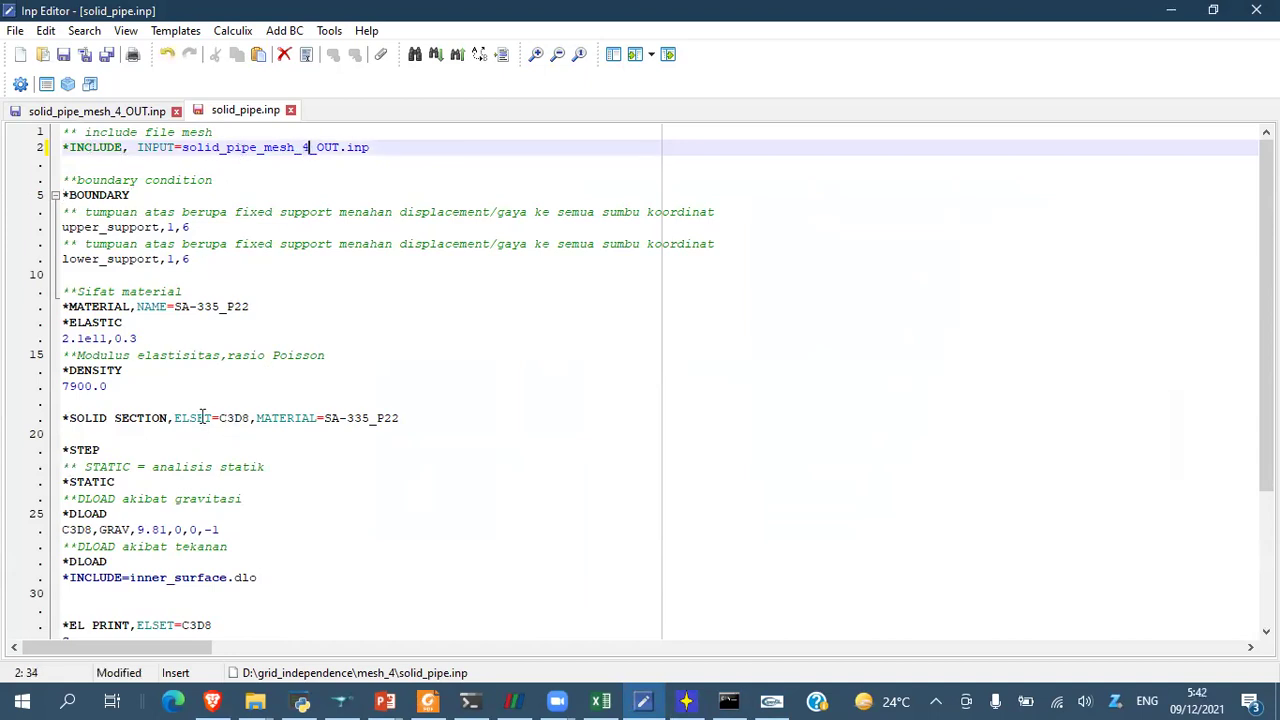
- Check the solid section's C3D8 element set against the mesh file, review the load and output cards, and save solid_pipe.inp
drag(196, 418, 250, 418)
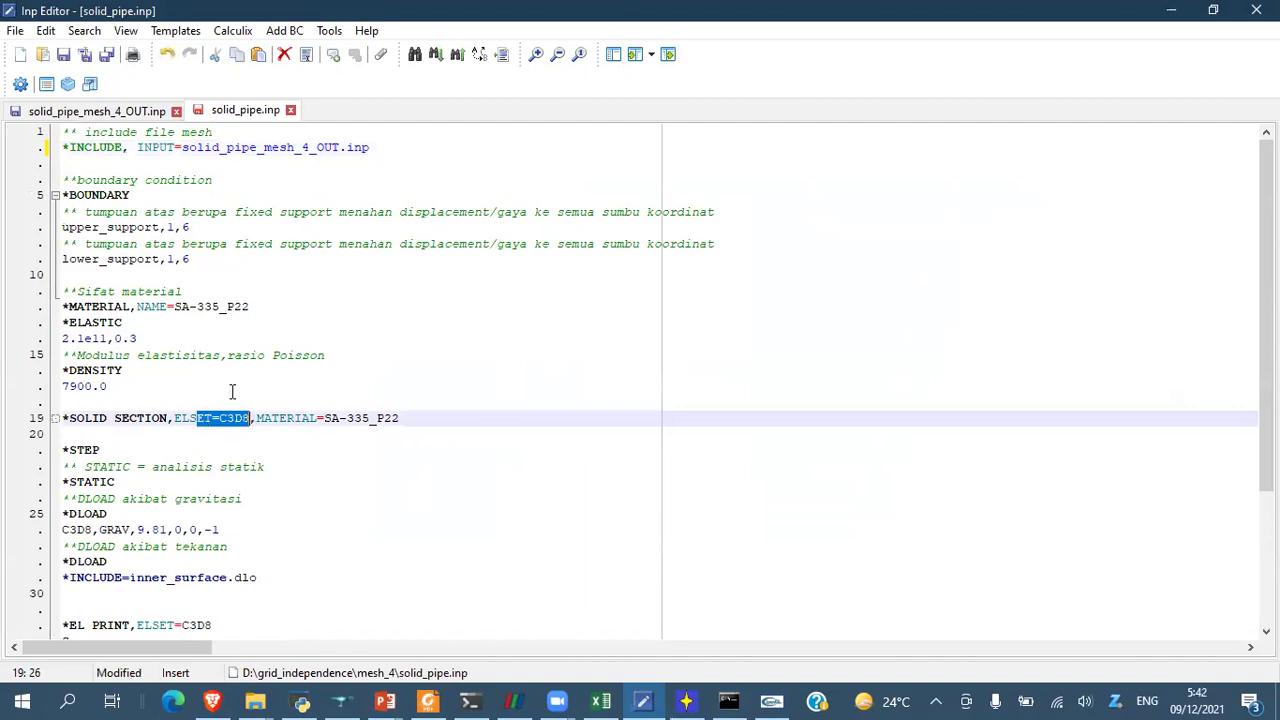
click(75, 112)
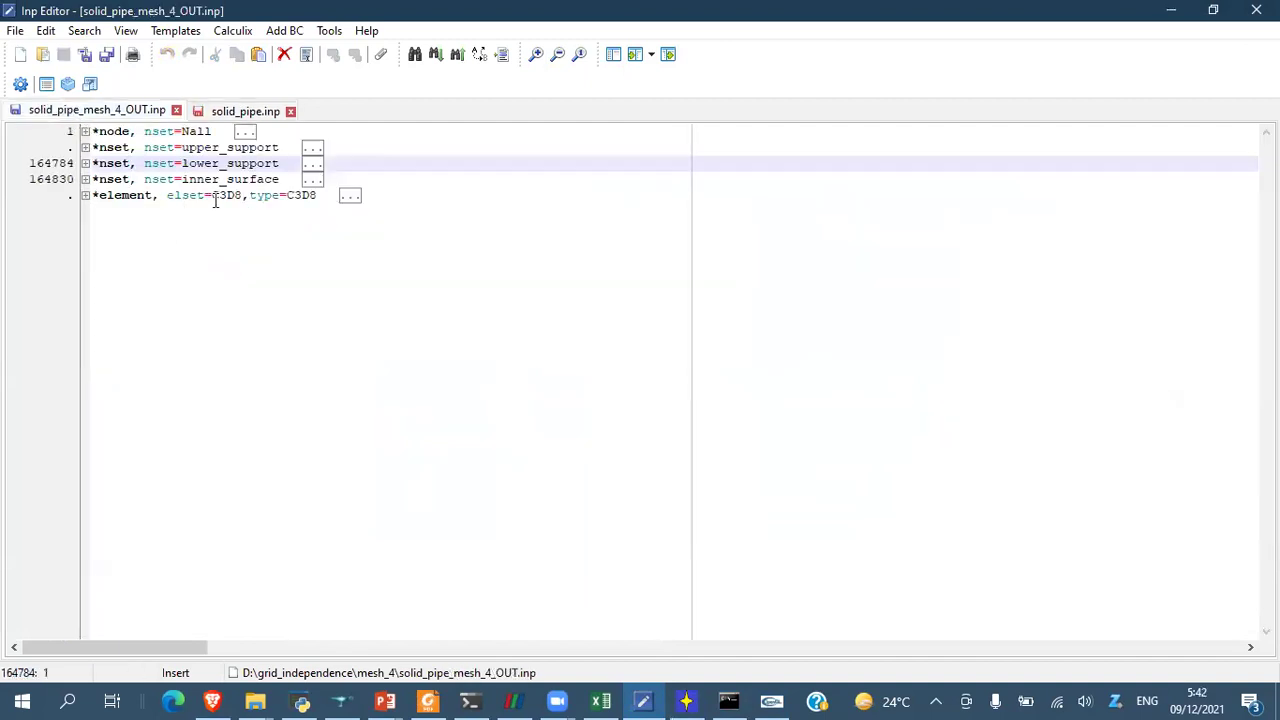
click(232, 110)
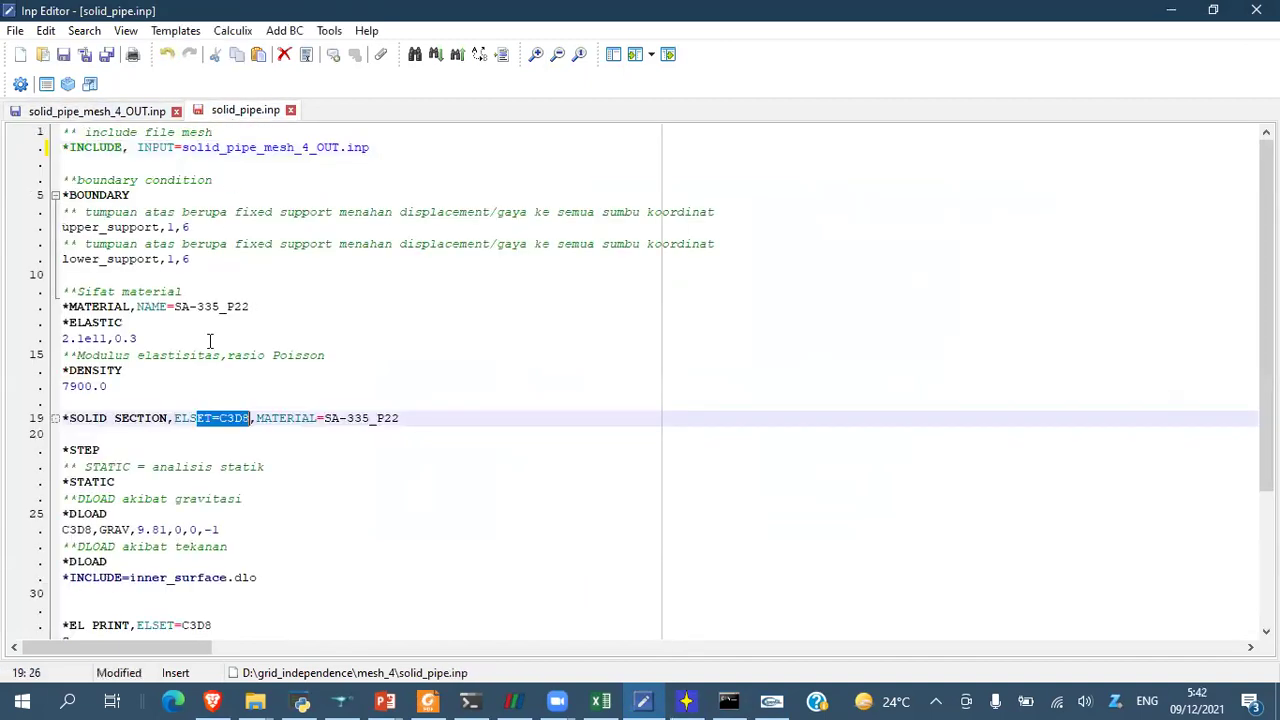
scroll(178, 475, down, 3)
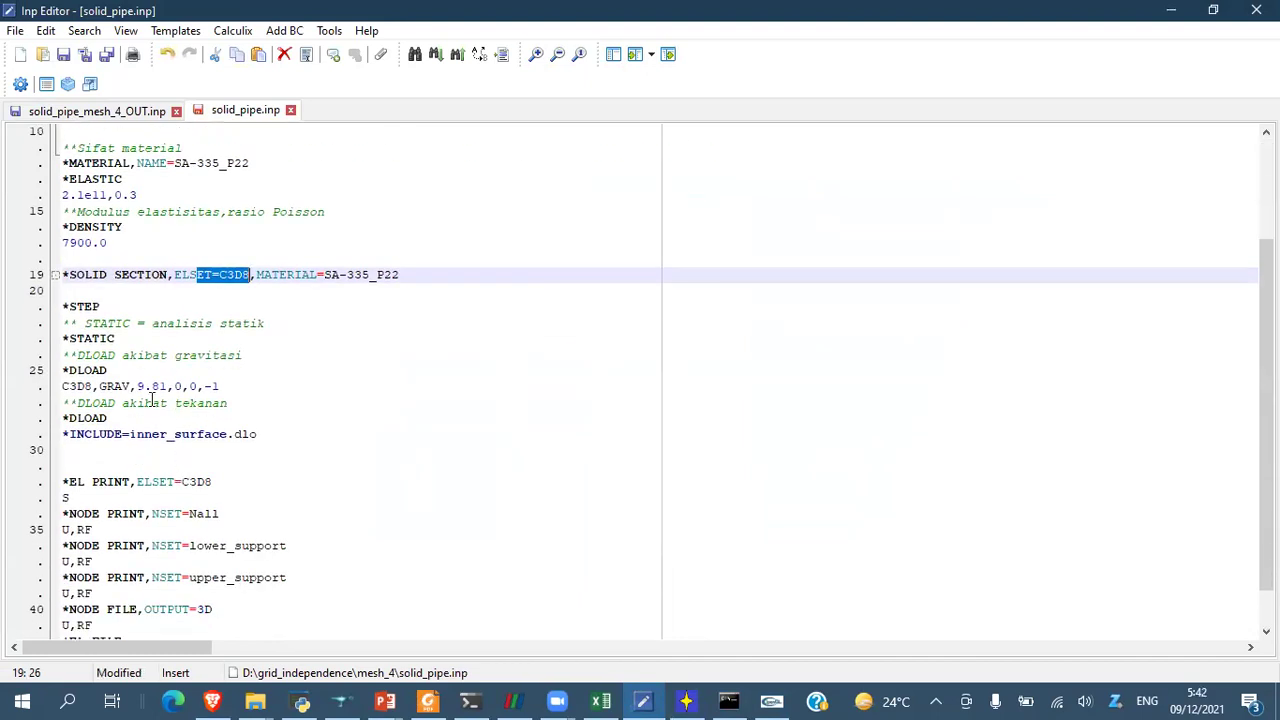
scroll(168, 512, down, 1)
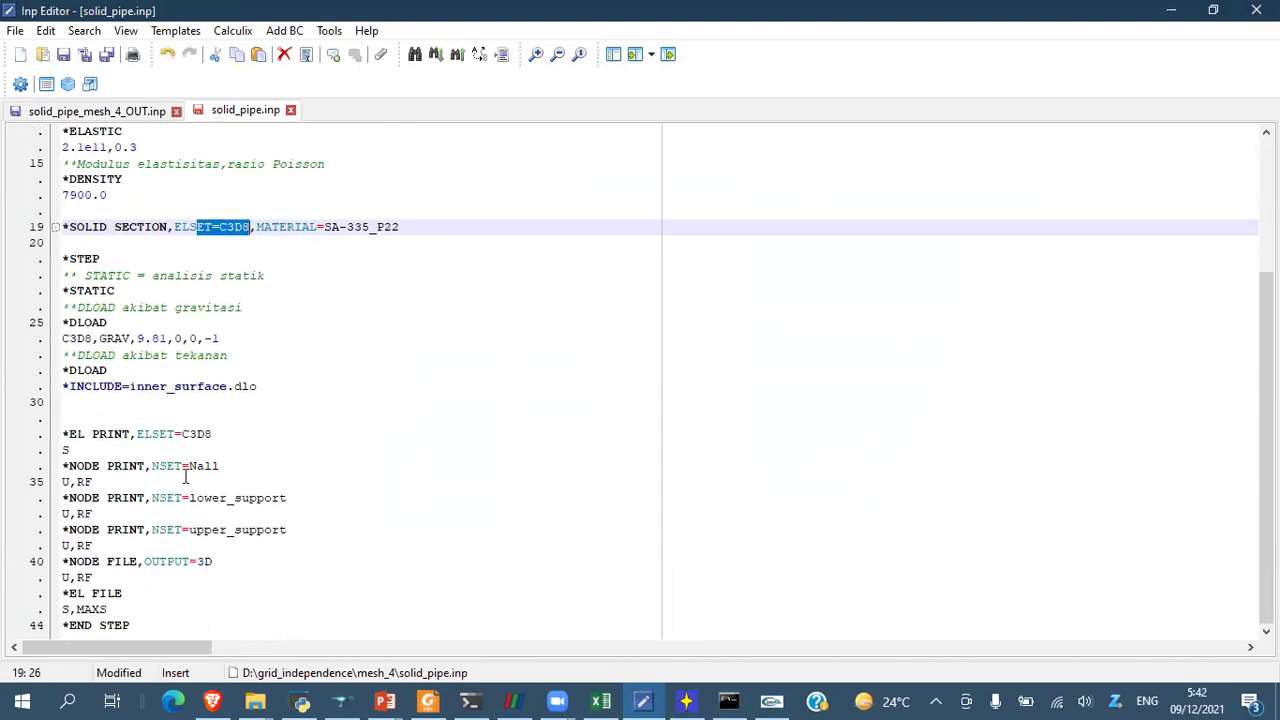
click(63, 54)
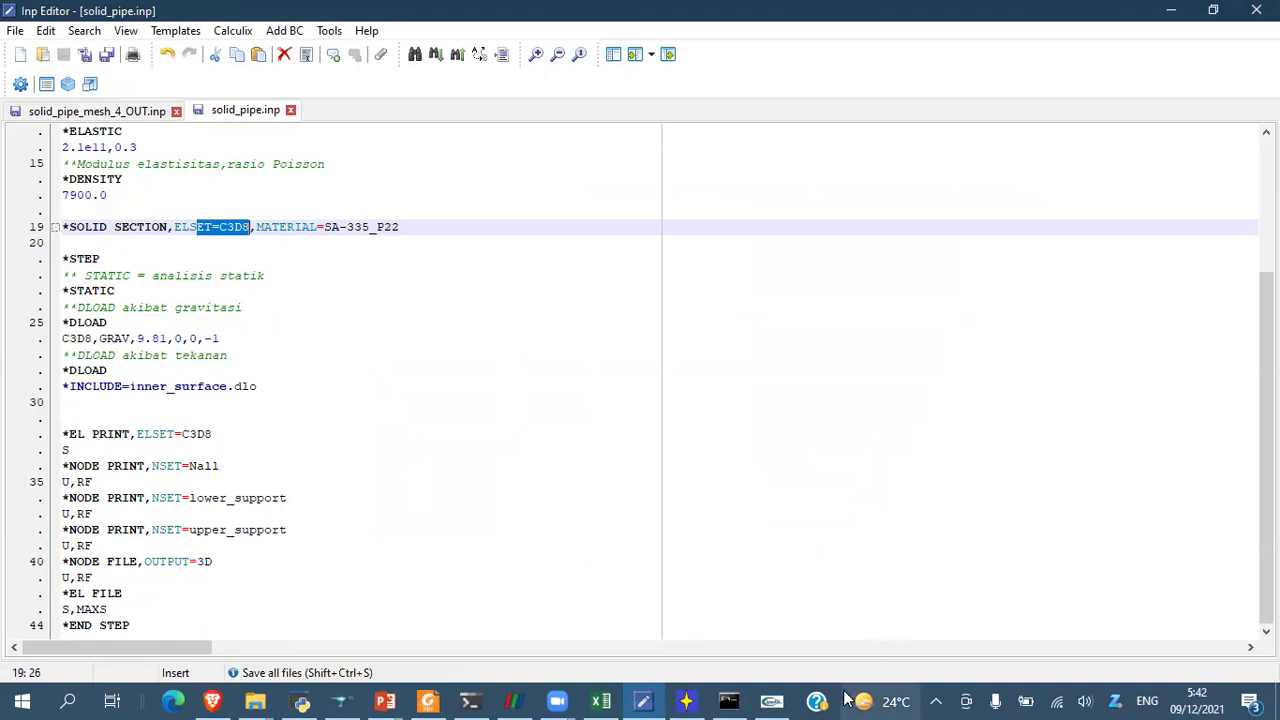
- Select ccx2.16 in the CalculiX launcher and run the solver on the mesh_4 solid_pipe.inp
click(688, 700)
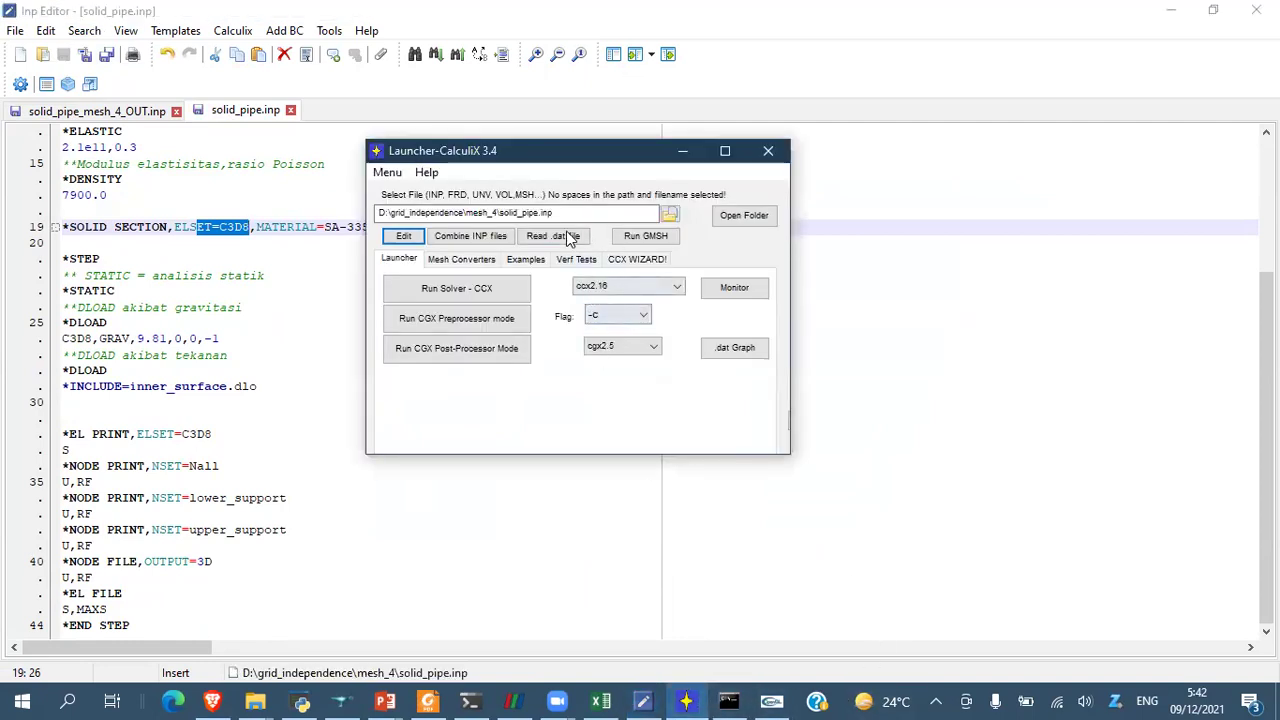
click(600, 286)
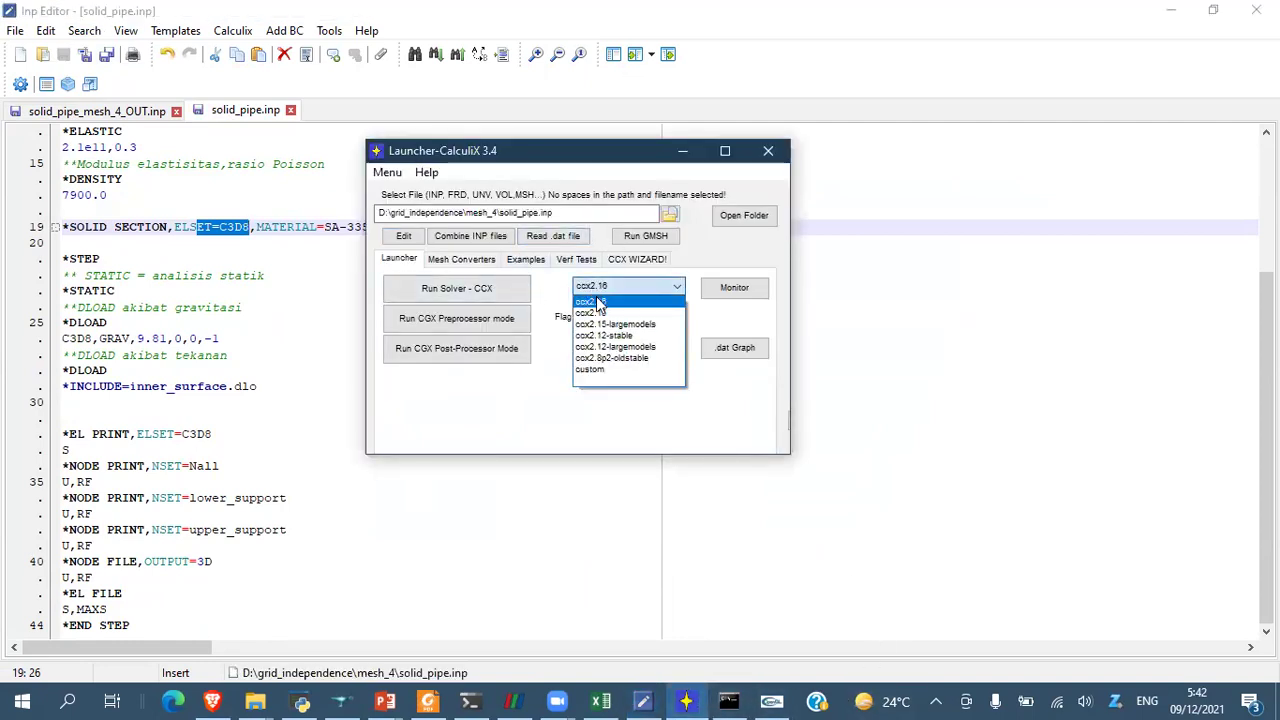
click(598, 303)
click(452, 290)
click(452, 290)
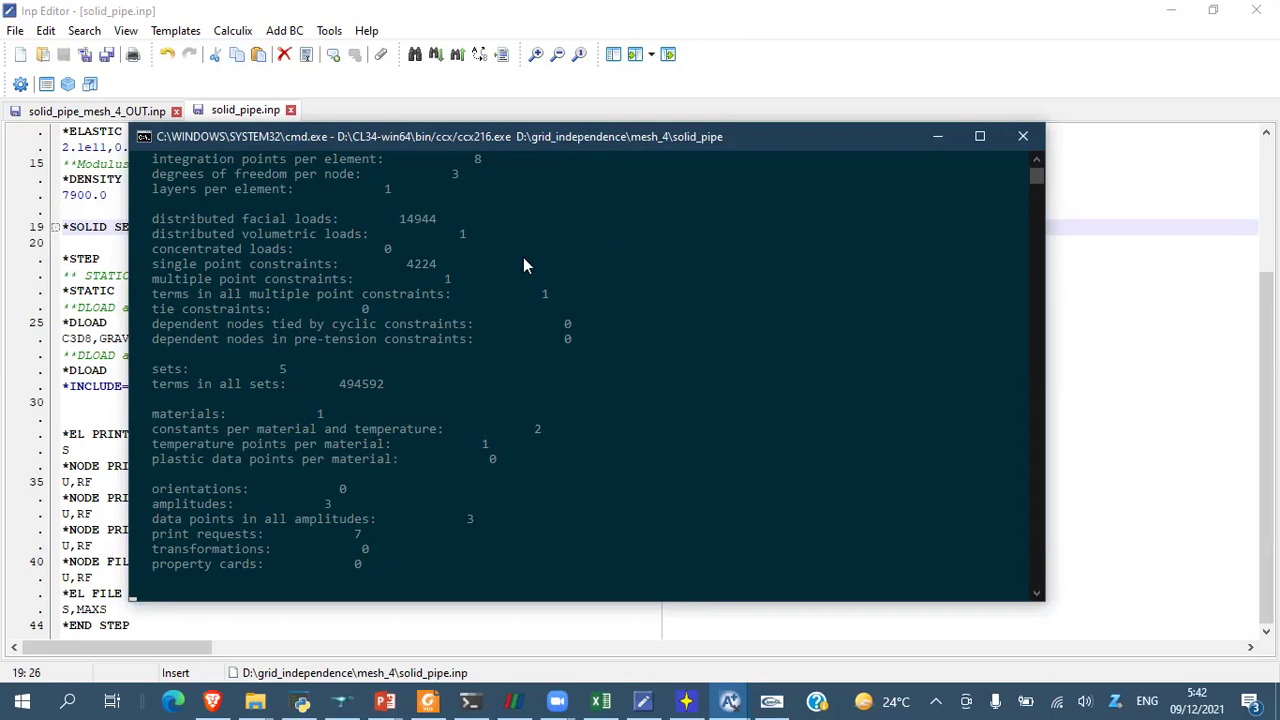
- Examine the node and element counts in the solver output and compare them with the Excel table
scroll(540, 365, up, 4)
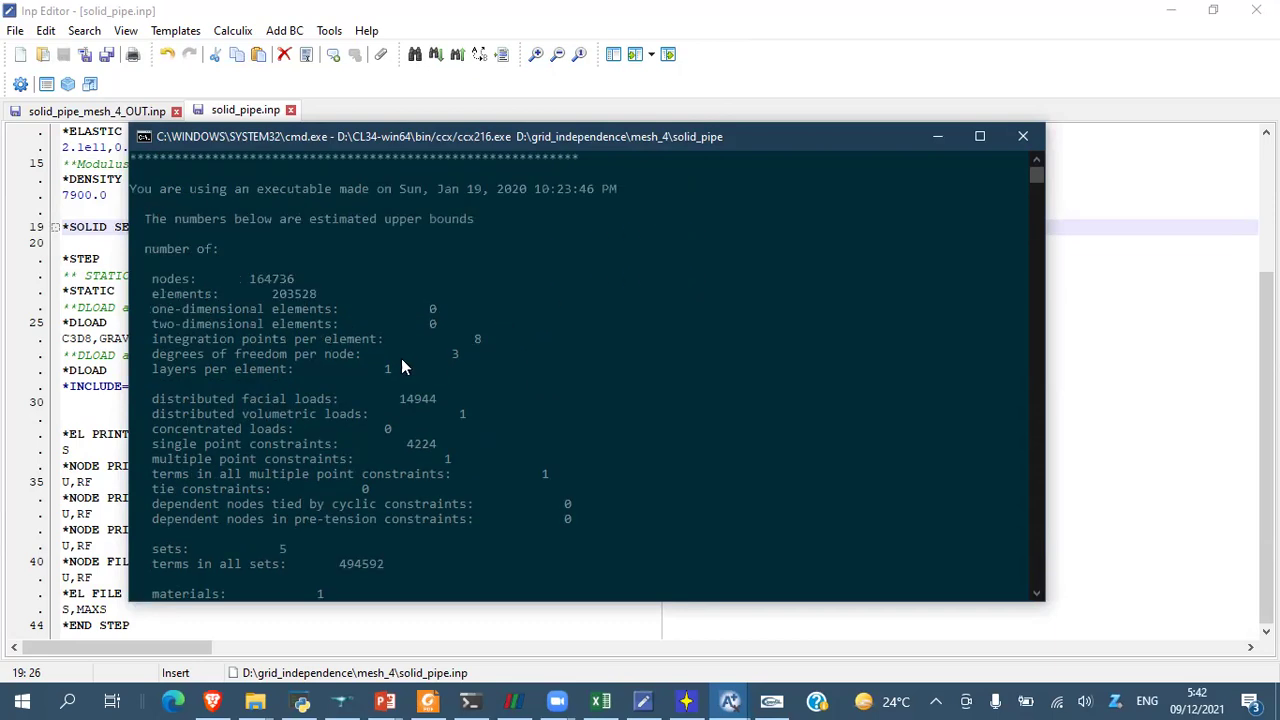
scroll(247, 296, down, 7)
scroll(244, 296, up, 7)
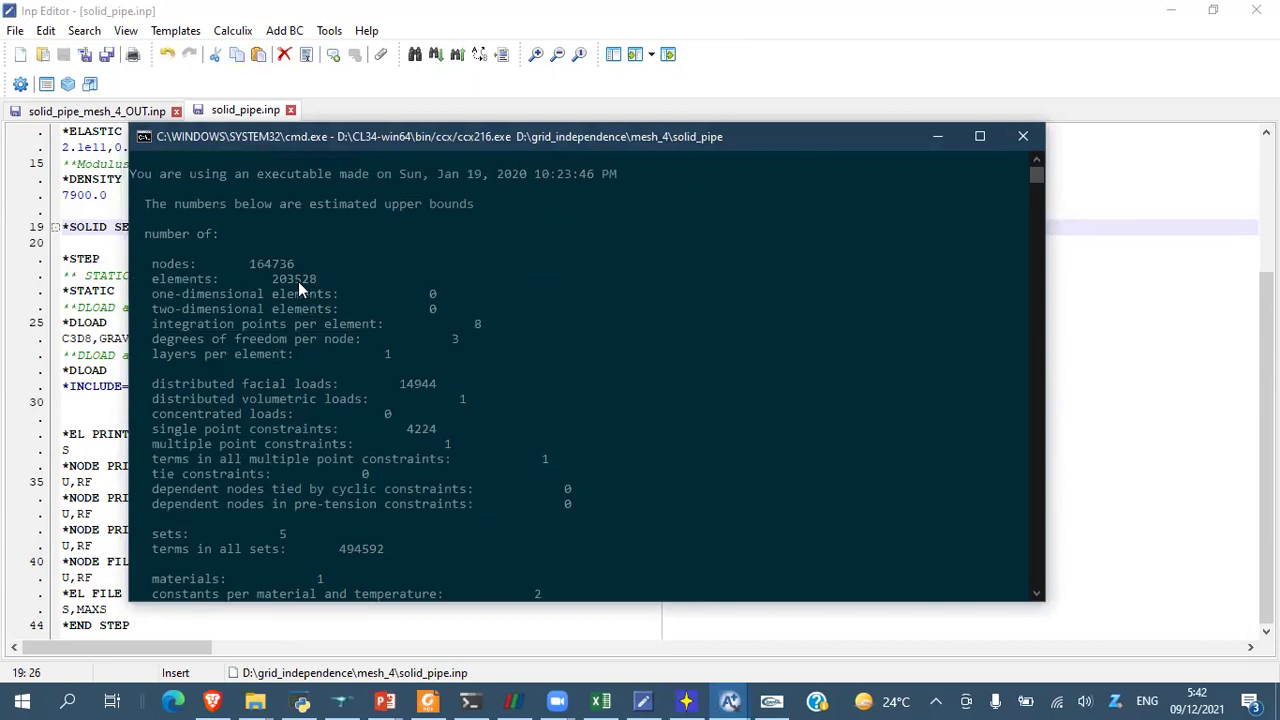
scroll(677, 461, down, 8)
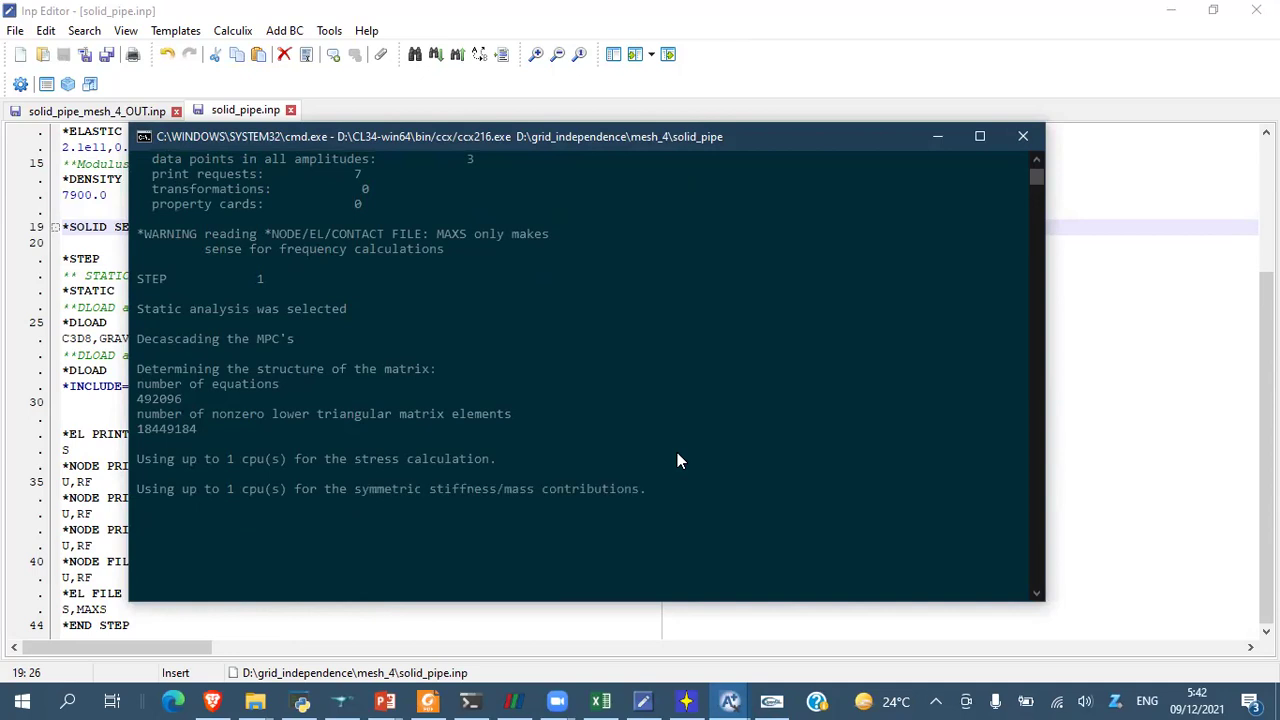
click(612, 699)
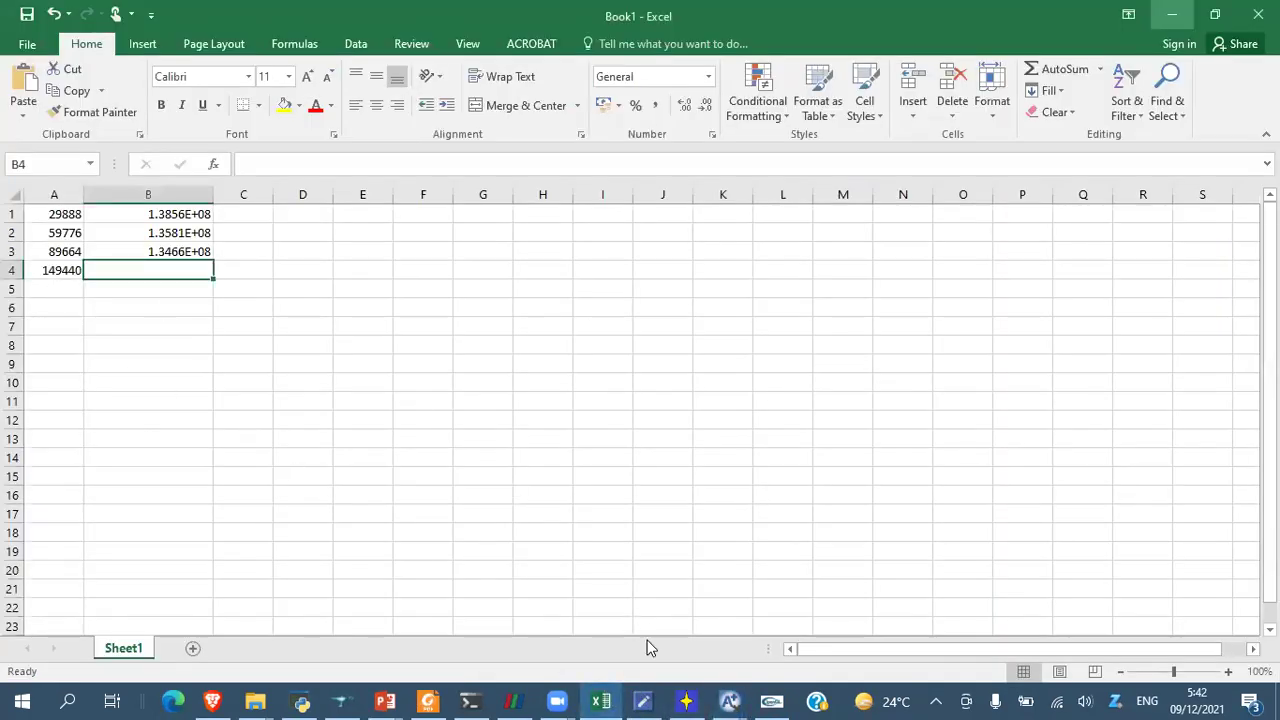
mouse_move(728, 700)
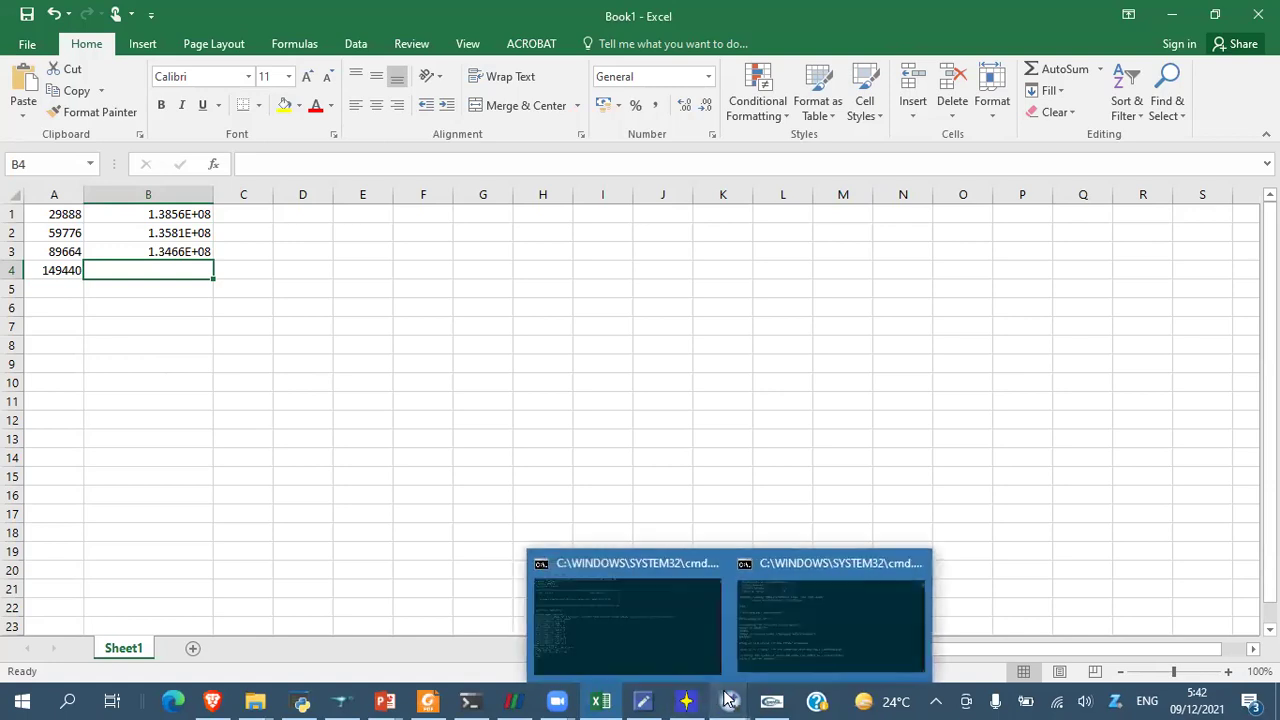
click(768, 655)
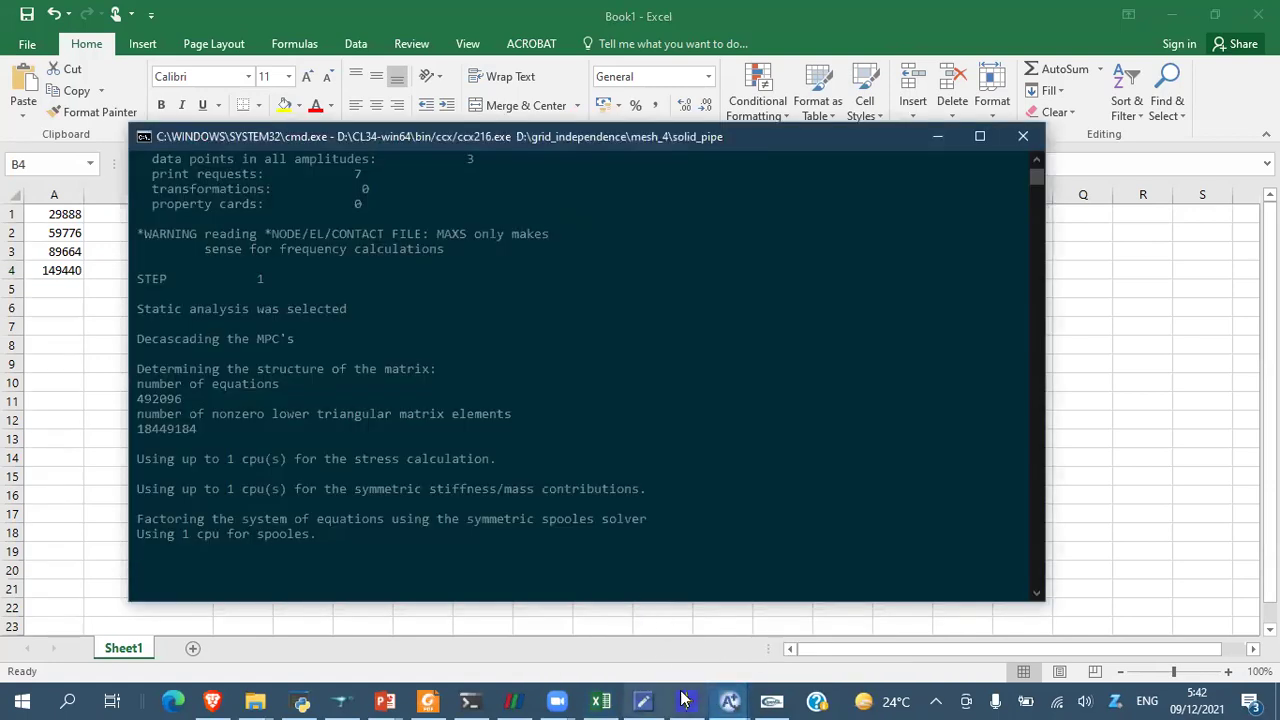
- Follow the solver console in full size until the job finishes, close it and start Vtkpost from the CalculiX launcher
click(979, 136)
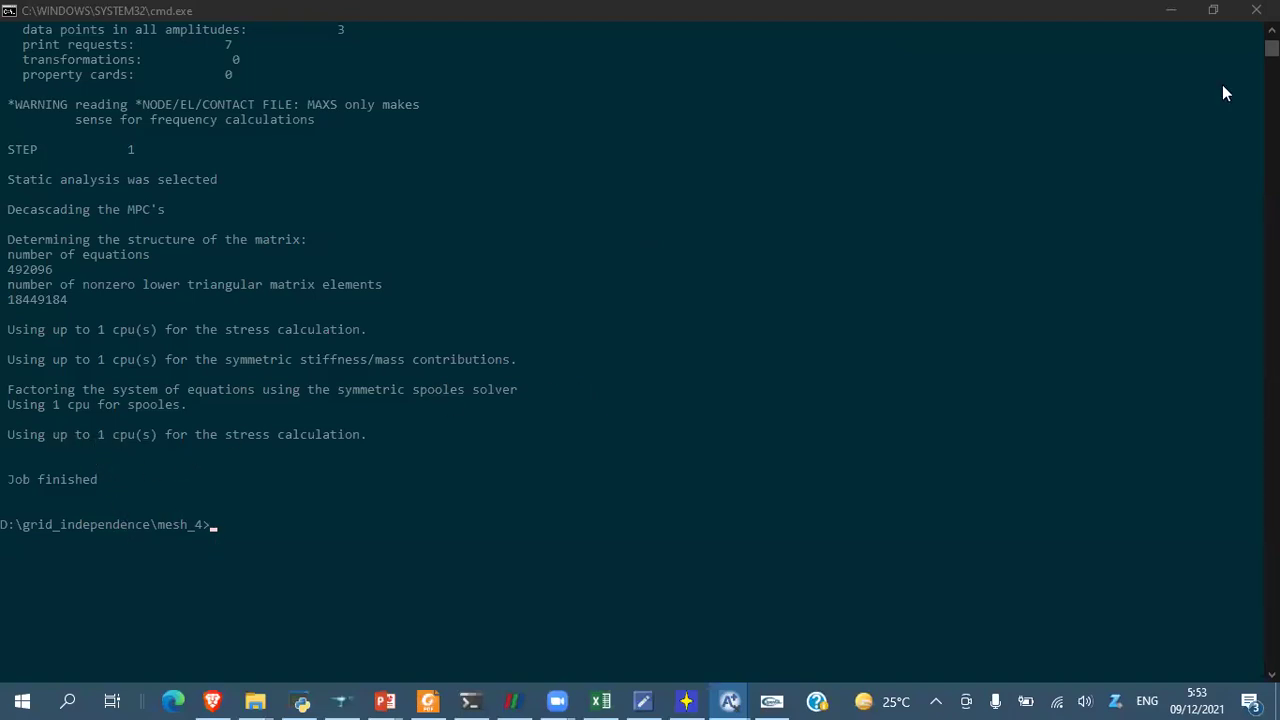
click(1247, 12)
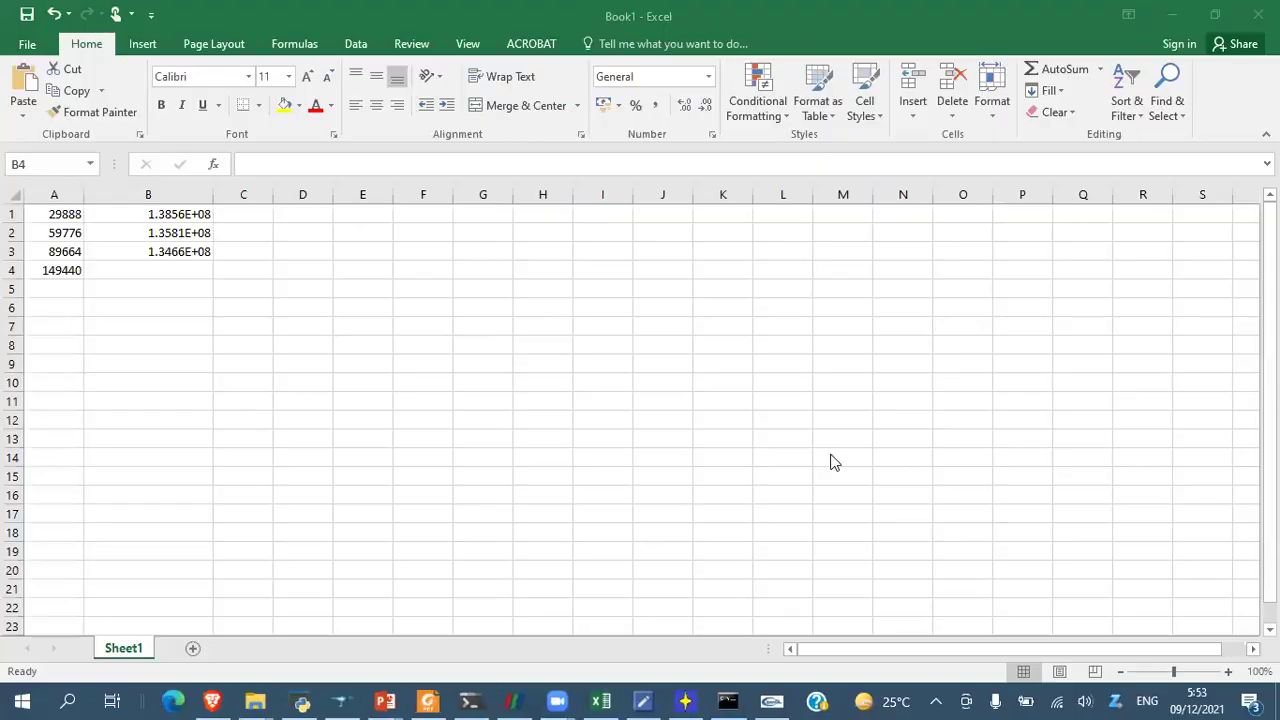
click(686, 700)
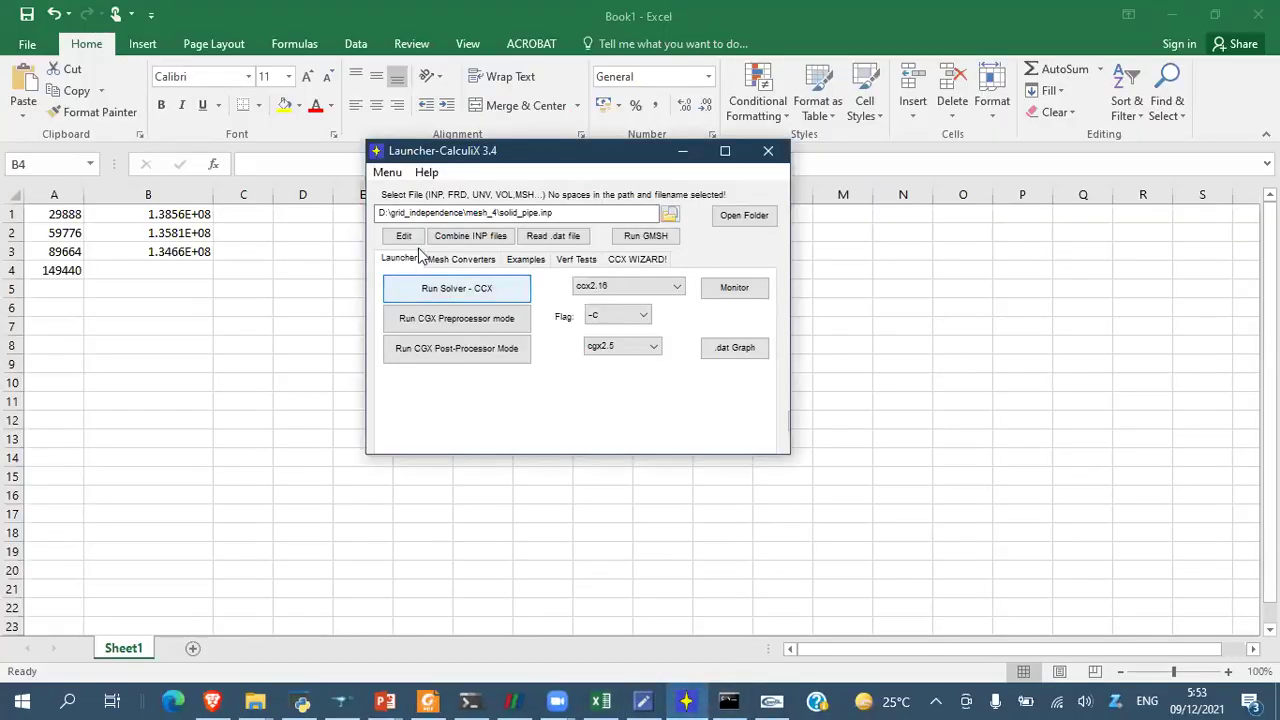
click(390, 174)
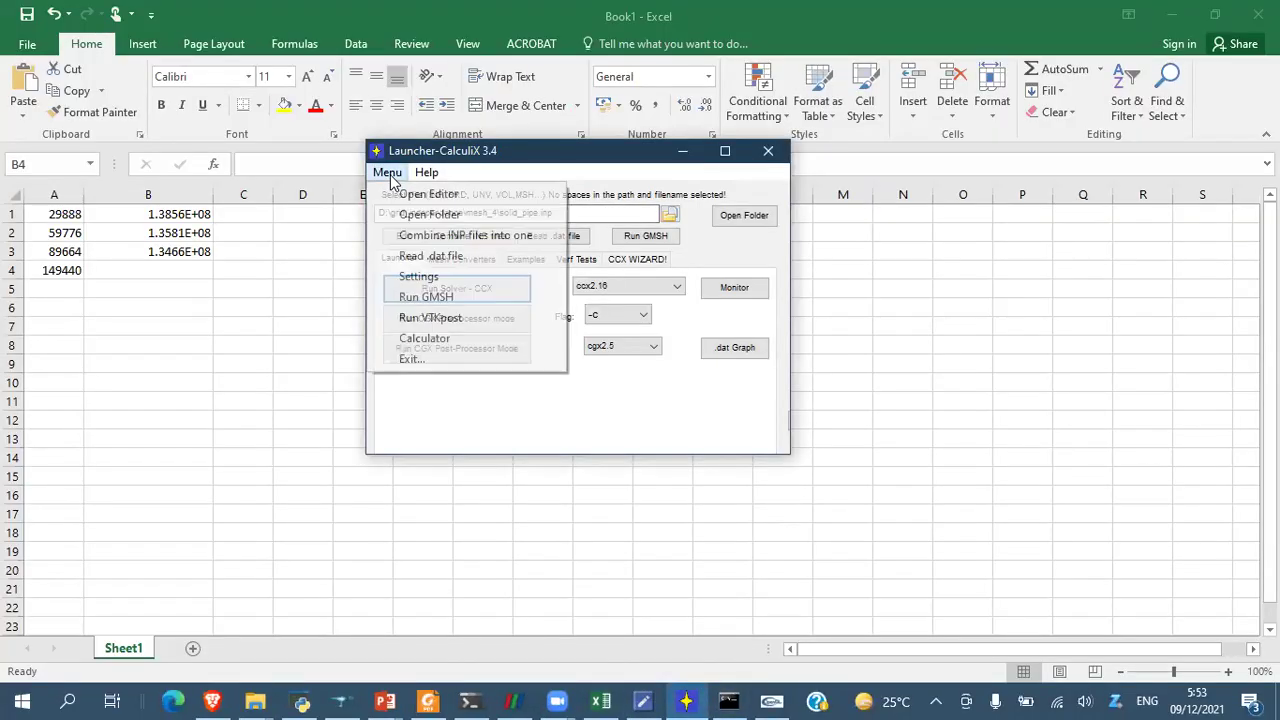
click(445, 317)
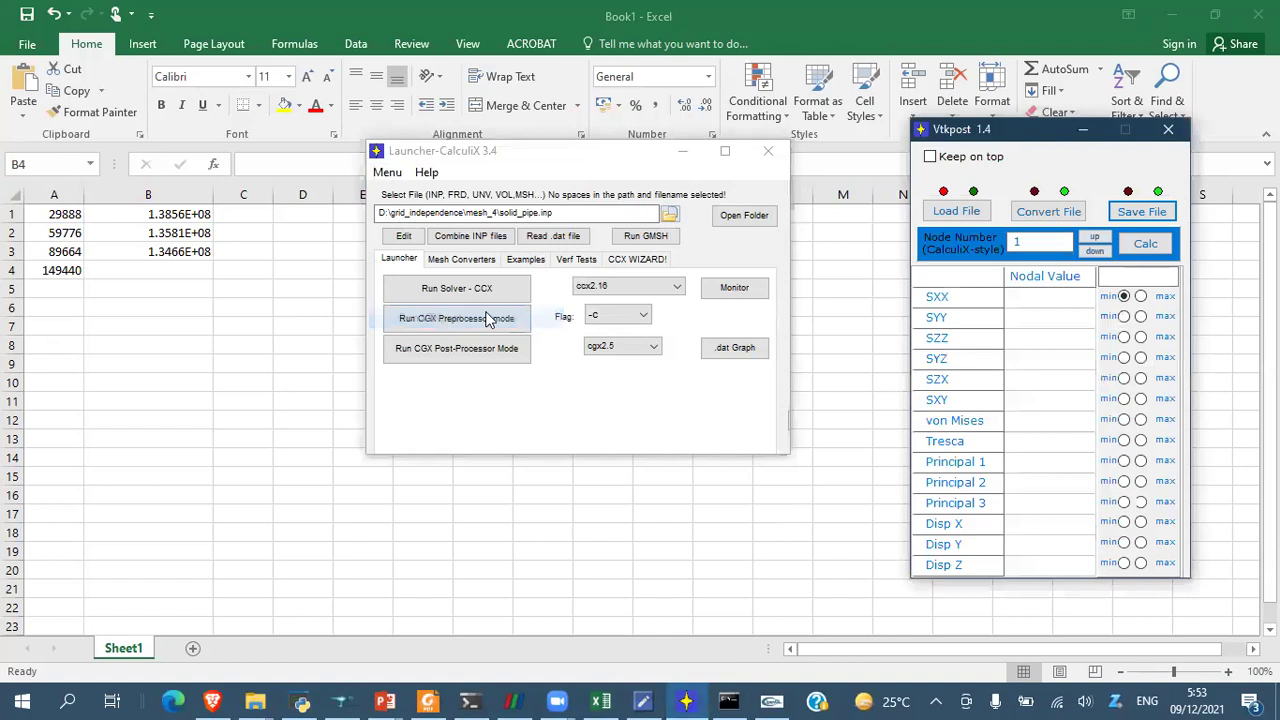
- Load solid_pipe.frd from the mesh_4 folder into Vtkpost and convert it
click(955, 213)
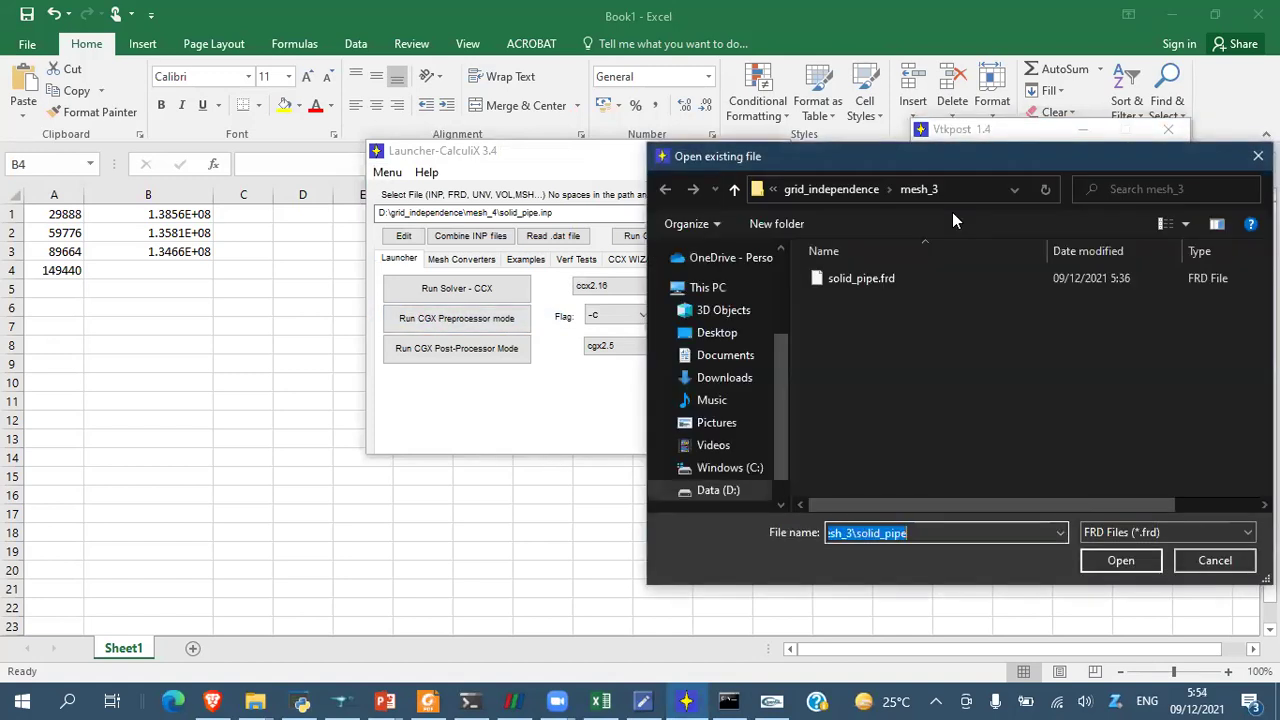
click(851, 191)
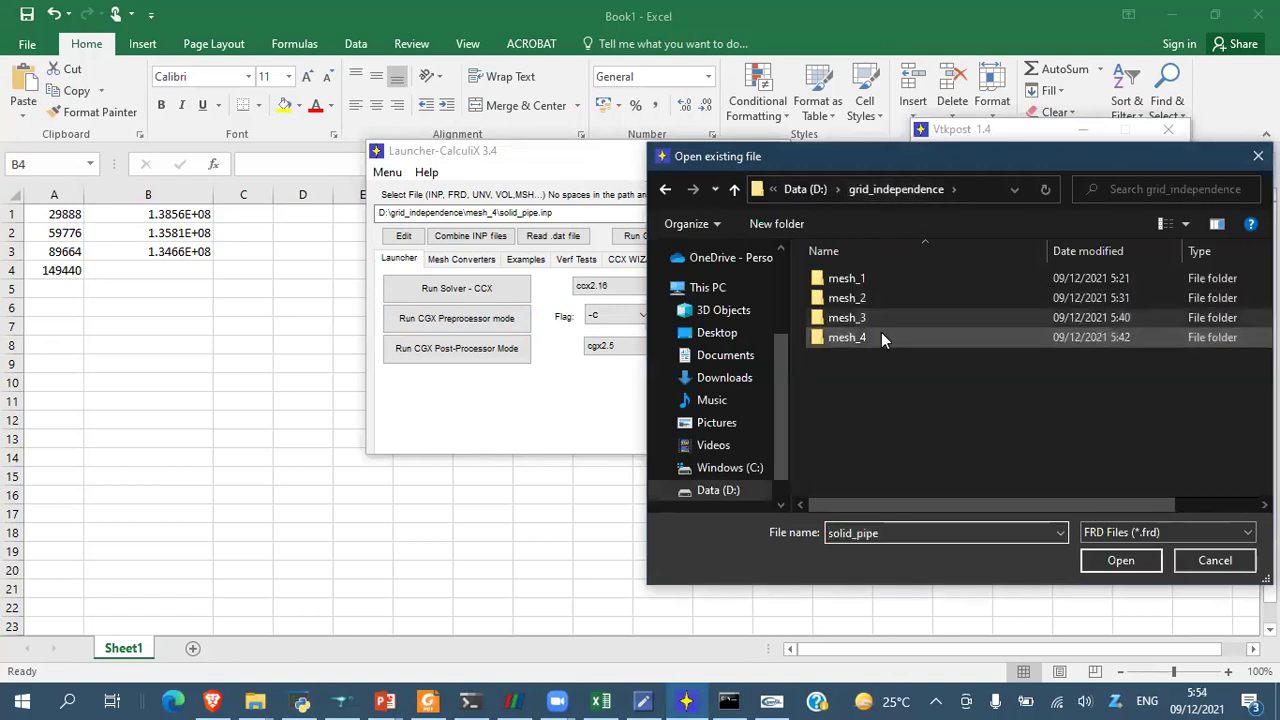
double_click(881, 332)
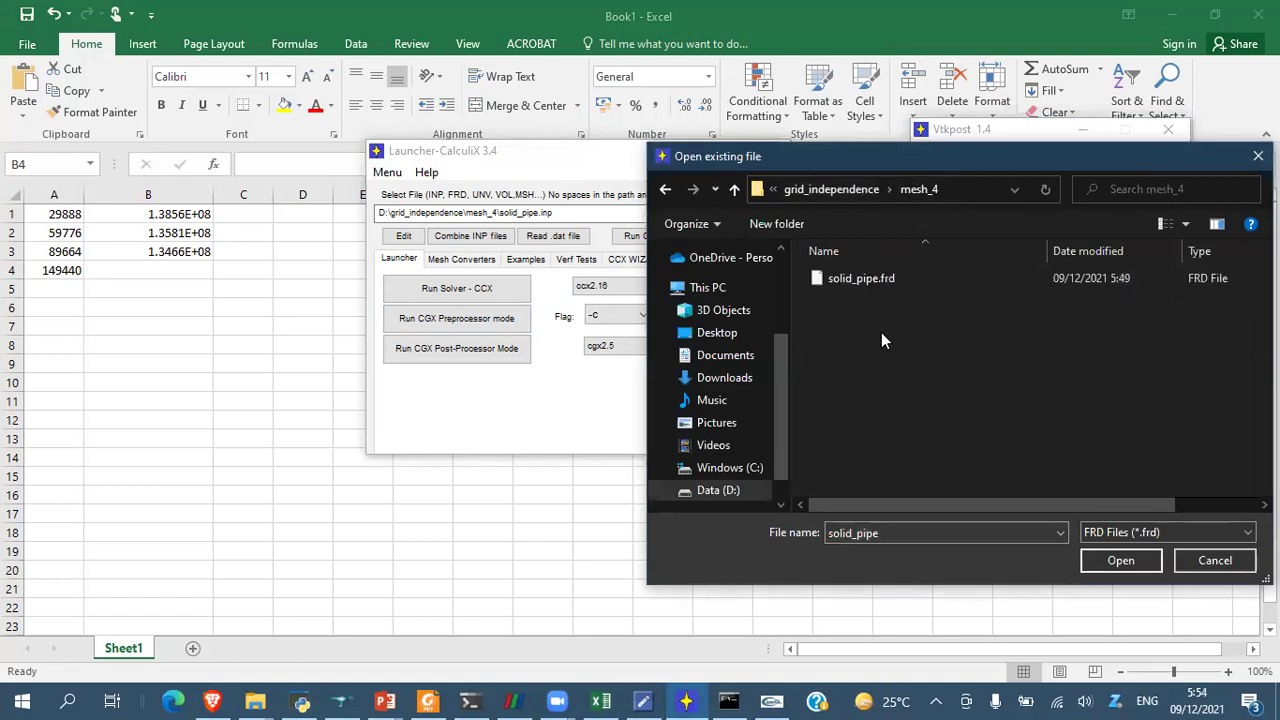
double_click(862, 285)
click(1040, 212)
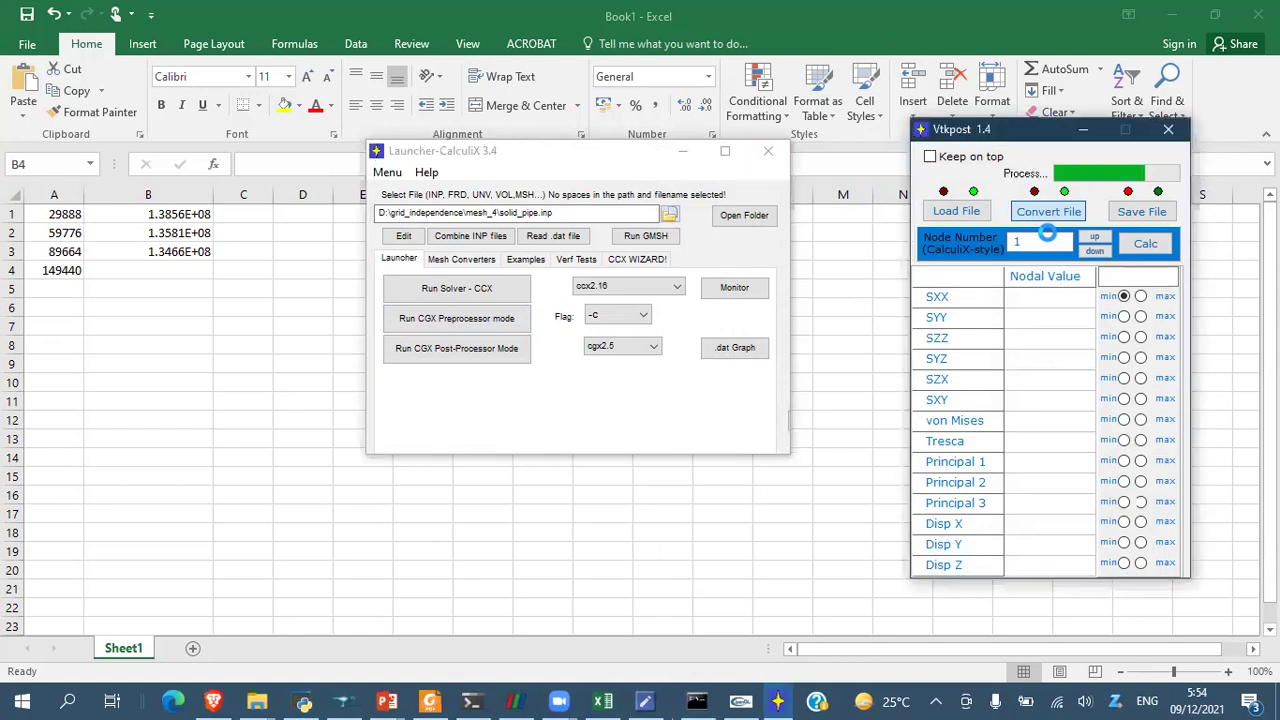
- Save the converted results as solid_pipe_4 in VTK format in the mesh_4 folder
click(1142, 212)
click(835, 190)
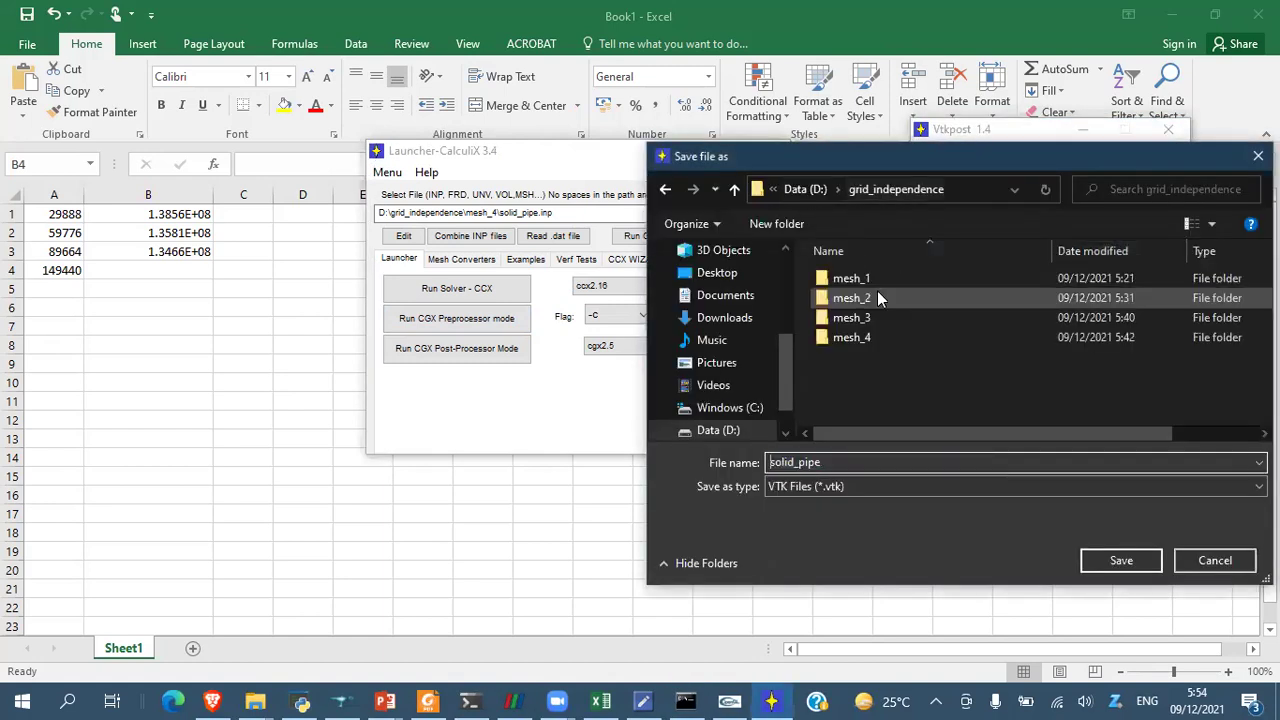
double_click(858, 337)
double_click(855, 461)
text(_4)
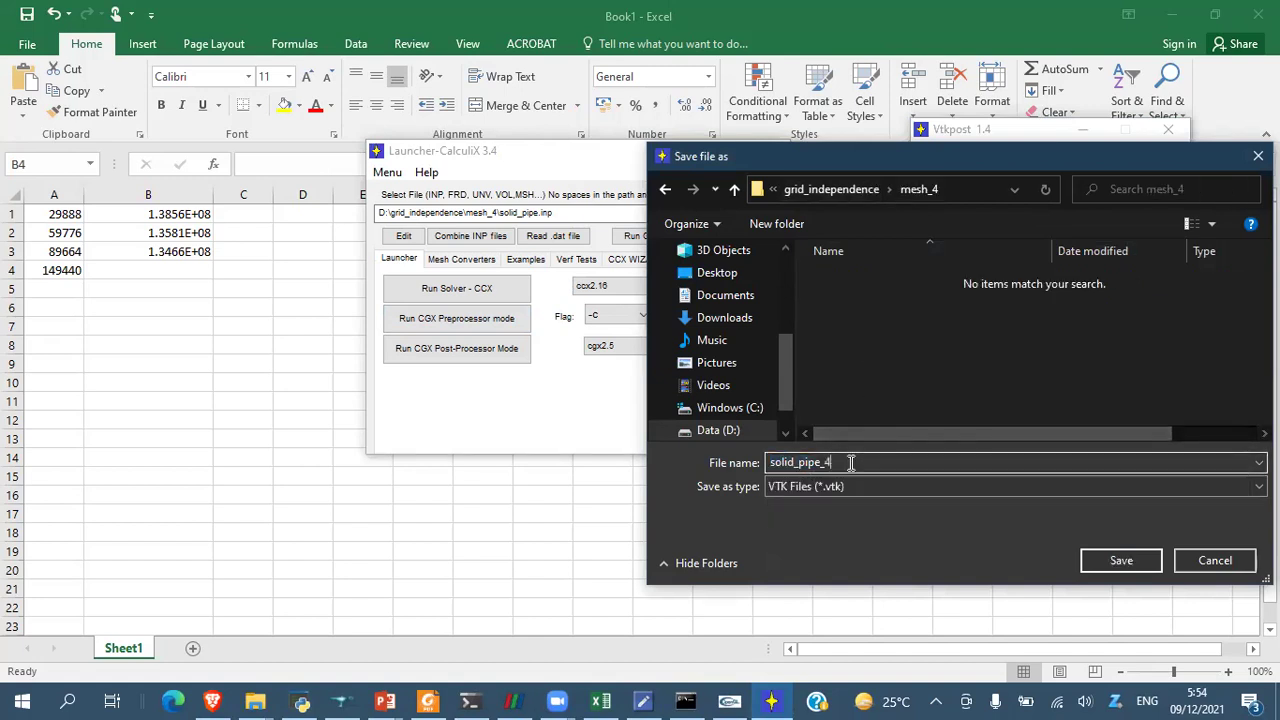
click(1102, 563)
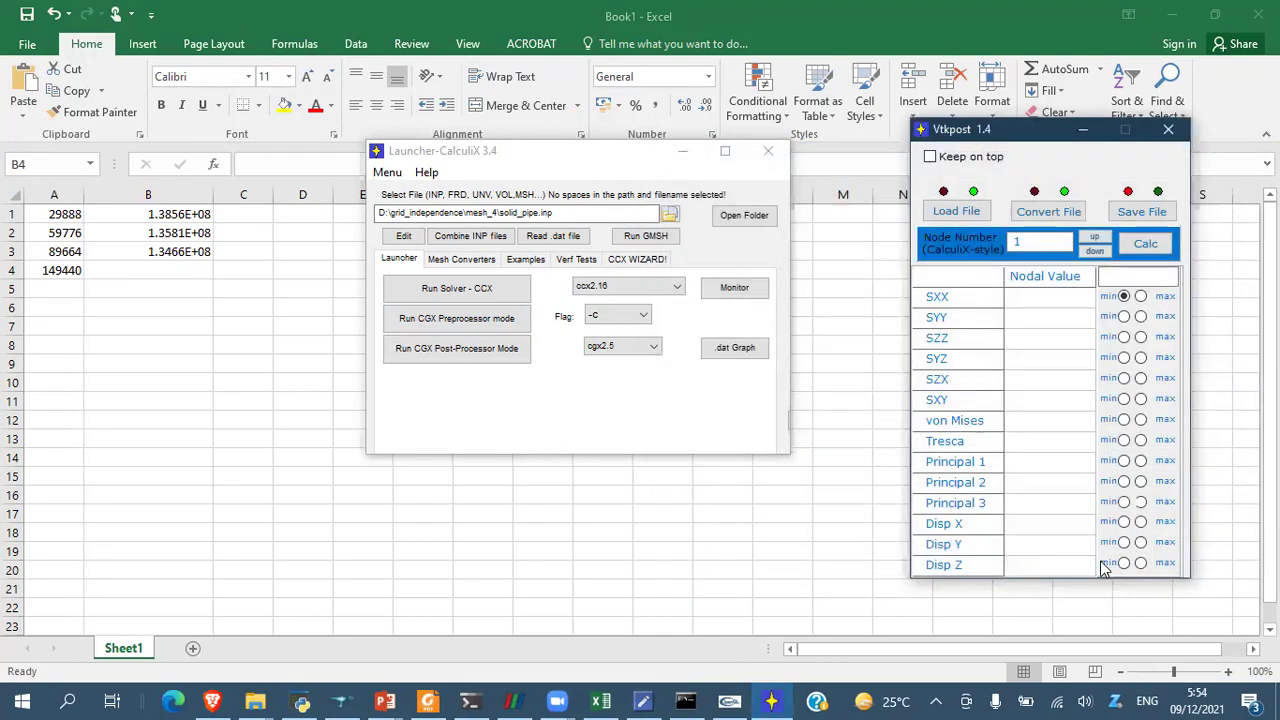
- Switch to ParaView and delete the old calculator filter and solid_pipe_3.vtk from the pipeline
click(513, 701)
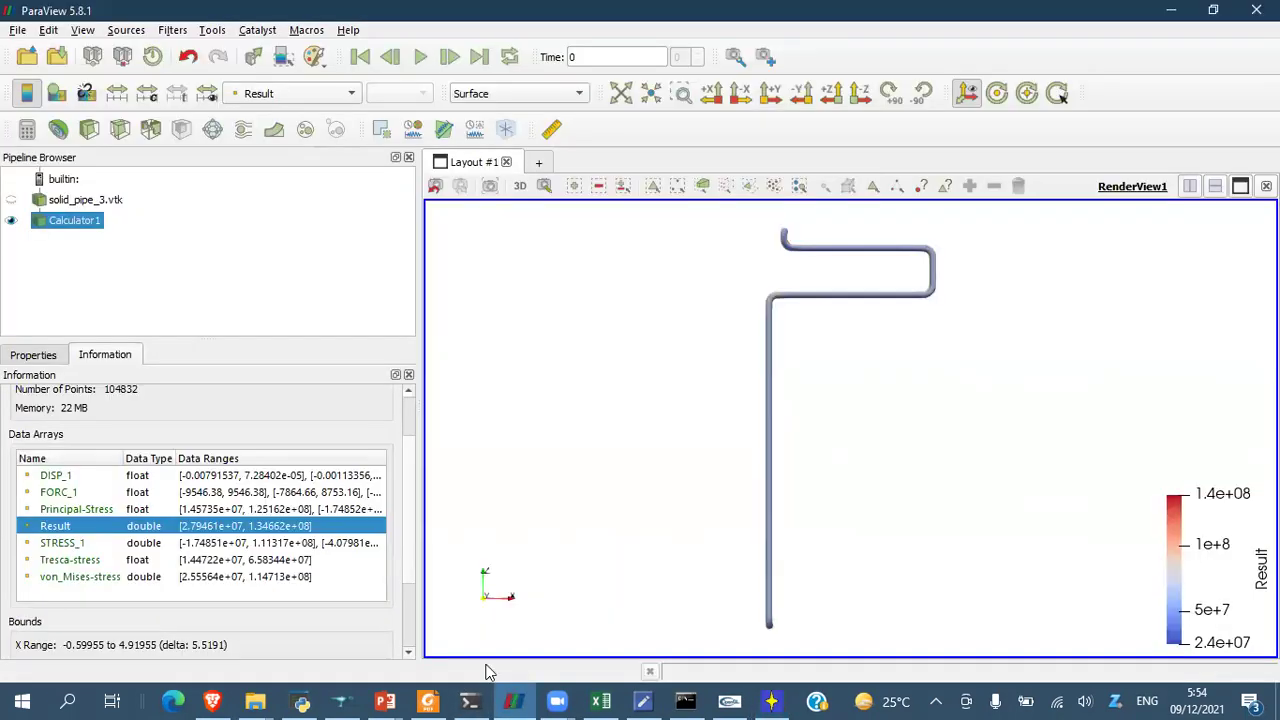
click(52, 360)
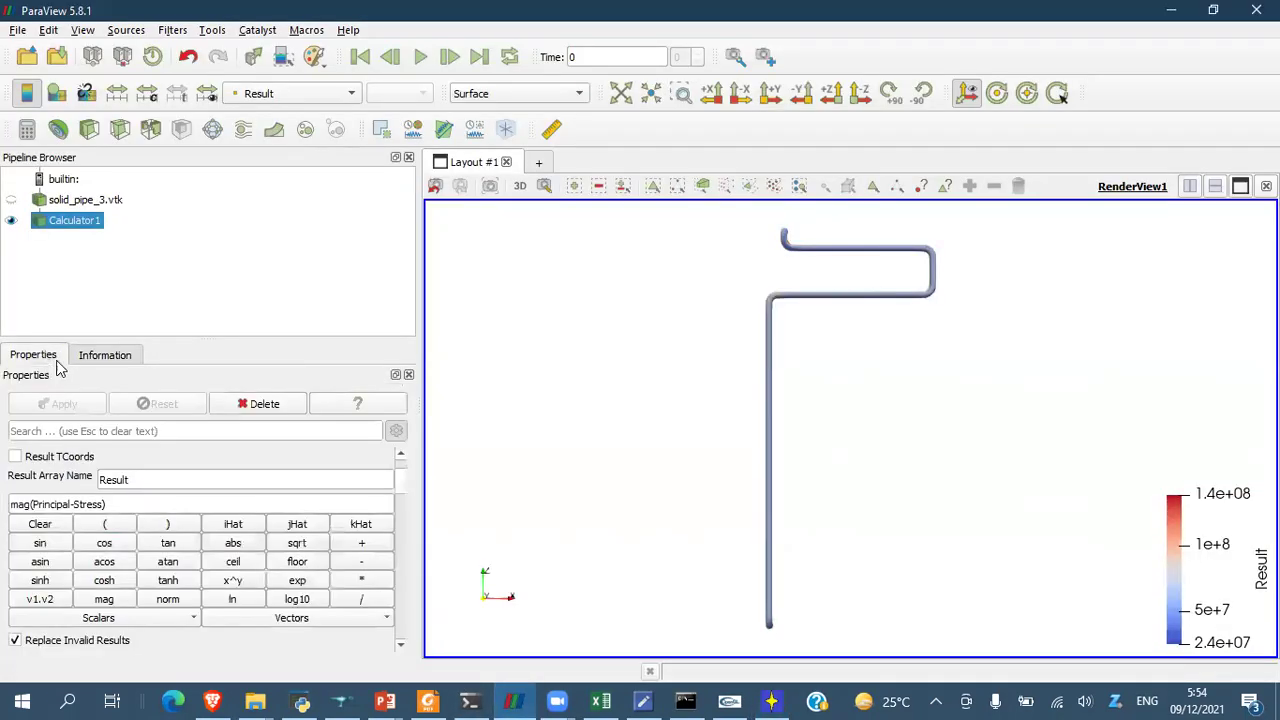
click(259, 410)
click(259, 410)
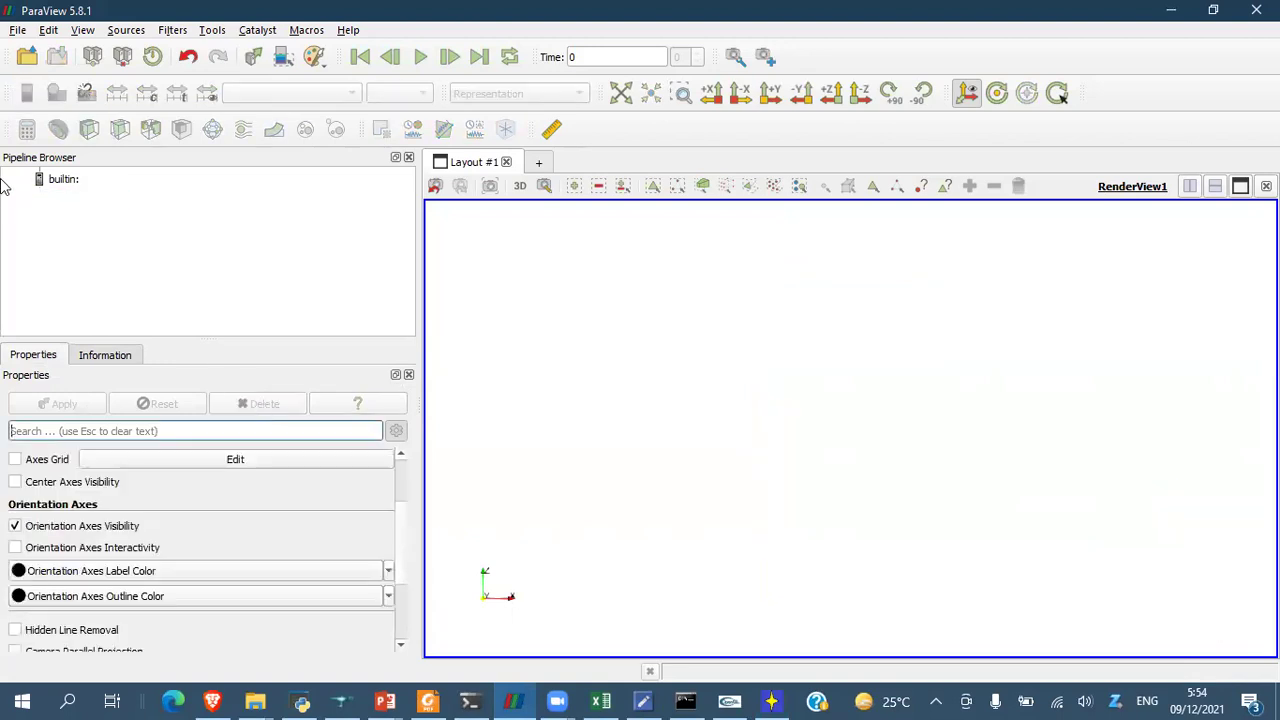
- Open solid_pipe_4.vtk from the grid_independence/mesh_4 folder and load it into the render view
click(26, 57)
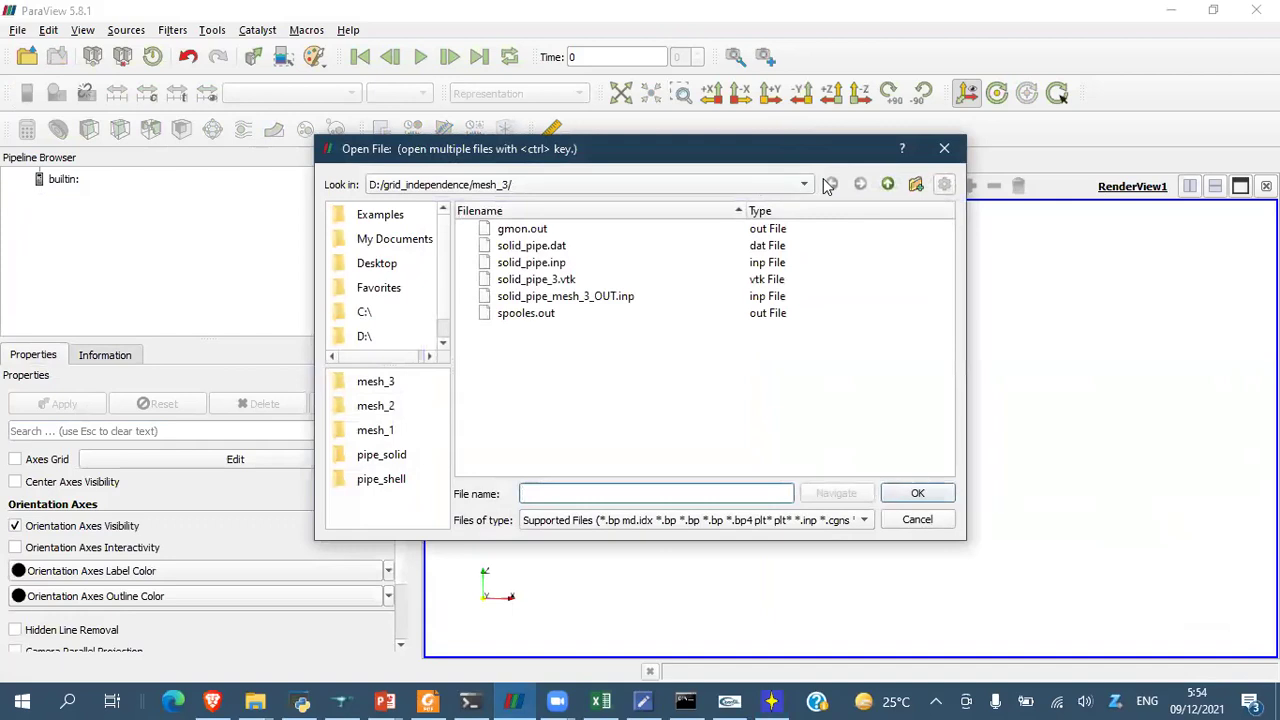
click(887, 184)
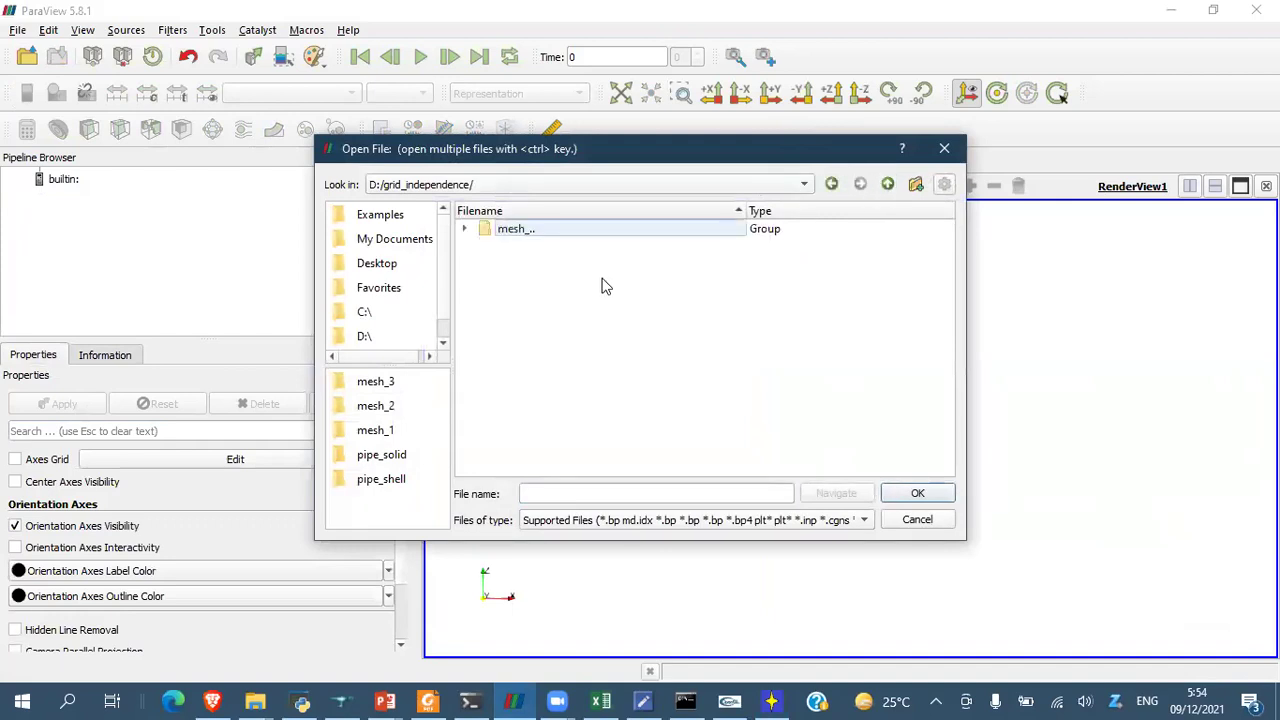
click(465, 230)
double_click(535, 295)
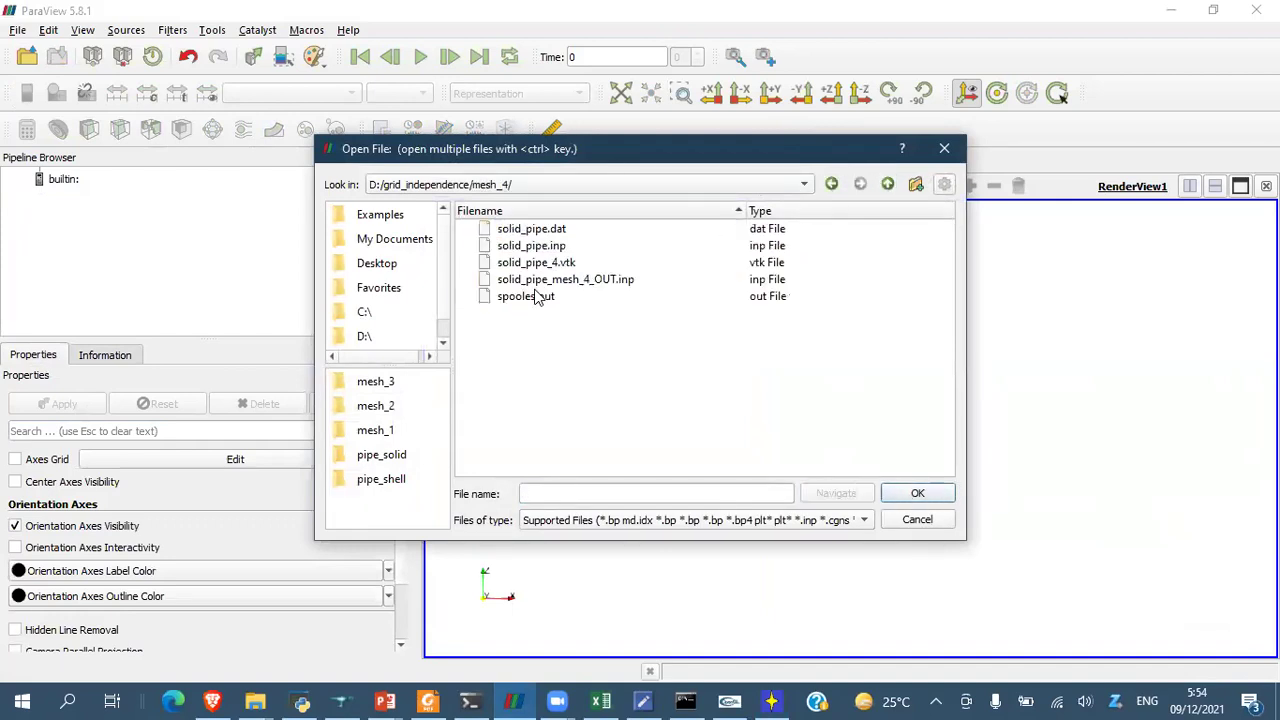
double_click(554, 268)
click(94, 404)
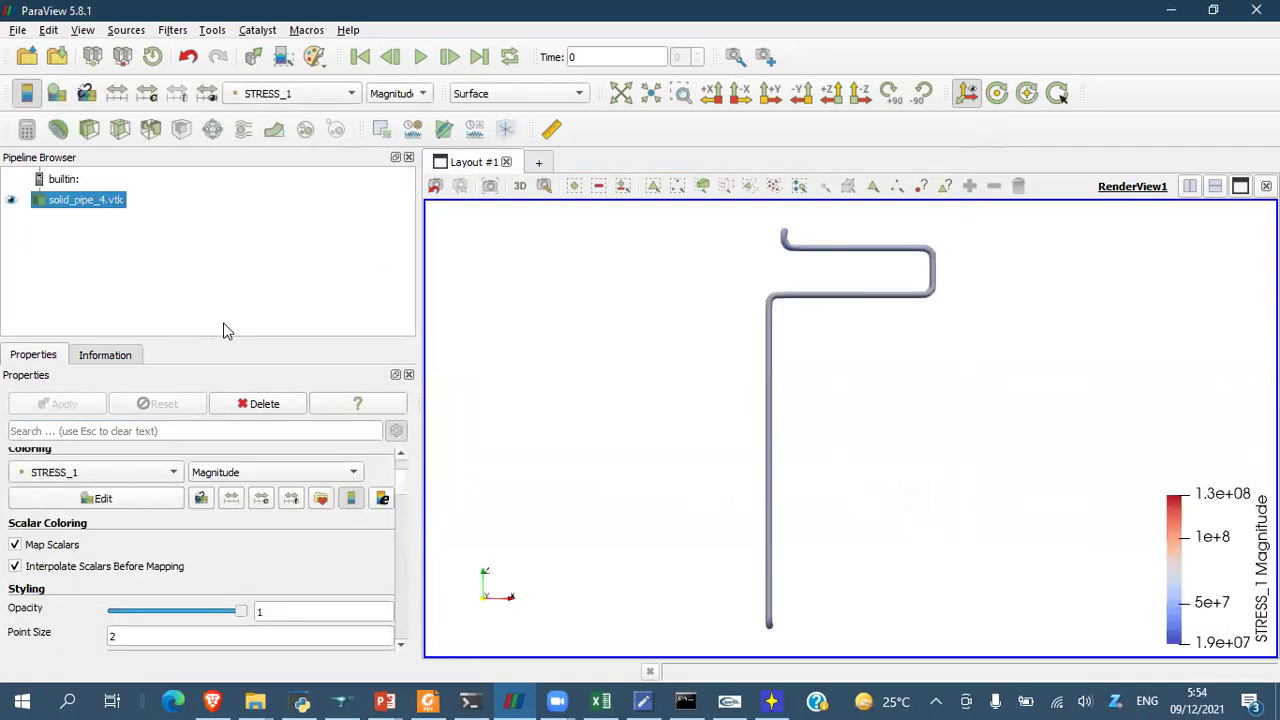
- Add a Calculator filter to solid_pipe_4.vtk with the expression mag(Principal-Stress) and apply it
click(27, 129)
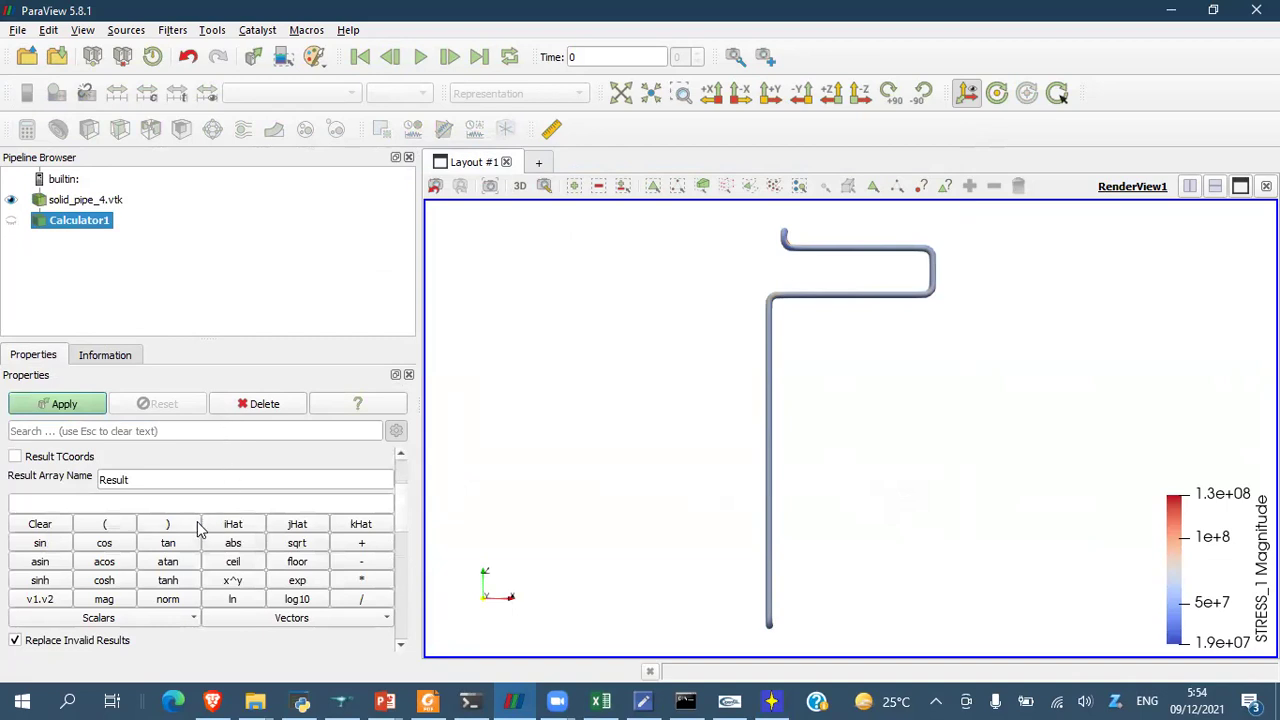
click(108, 600)
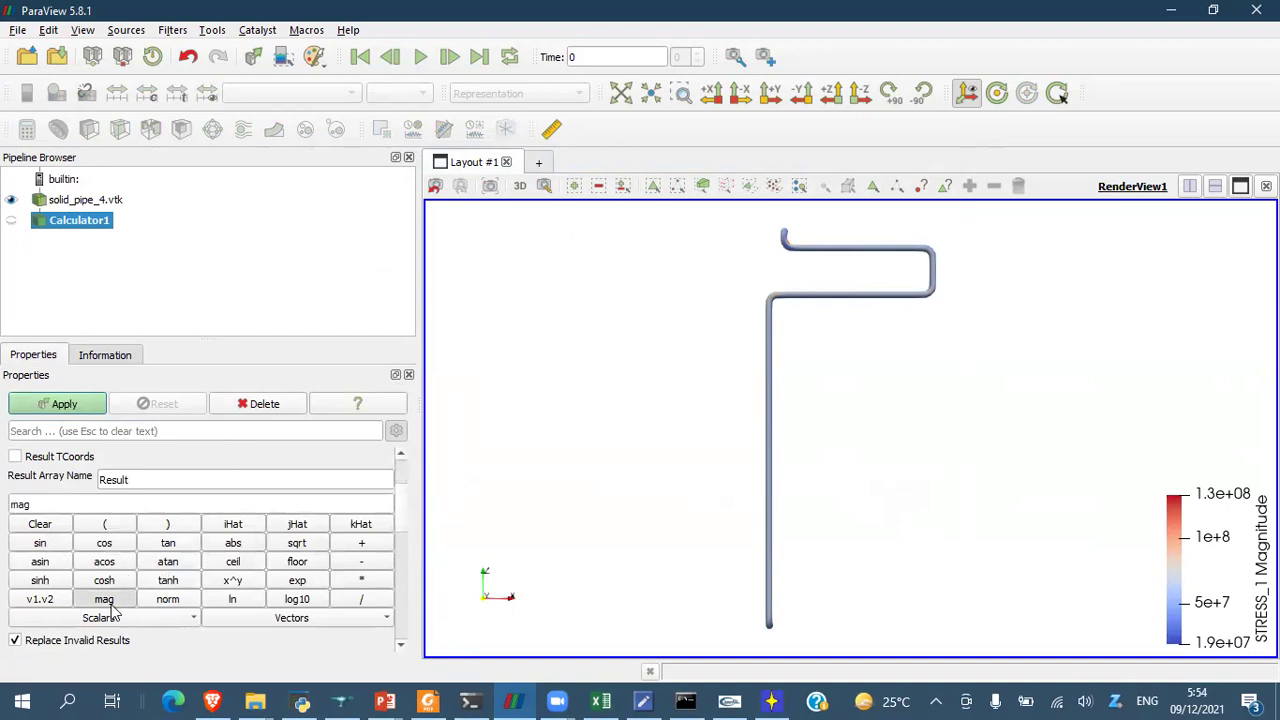
click(113, 526)
click(285, 620)
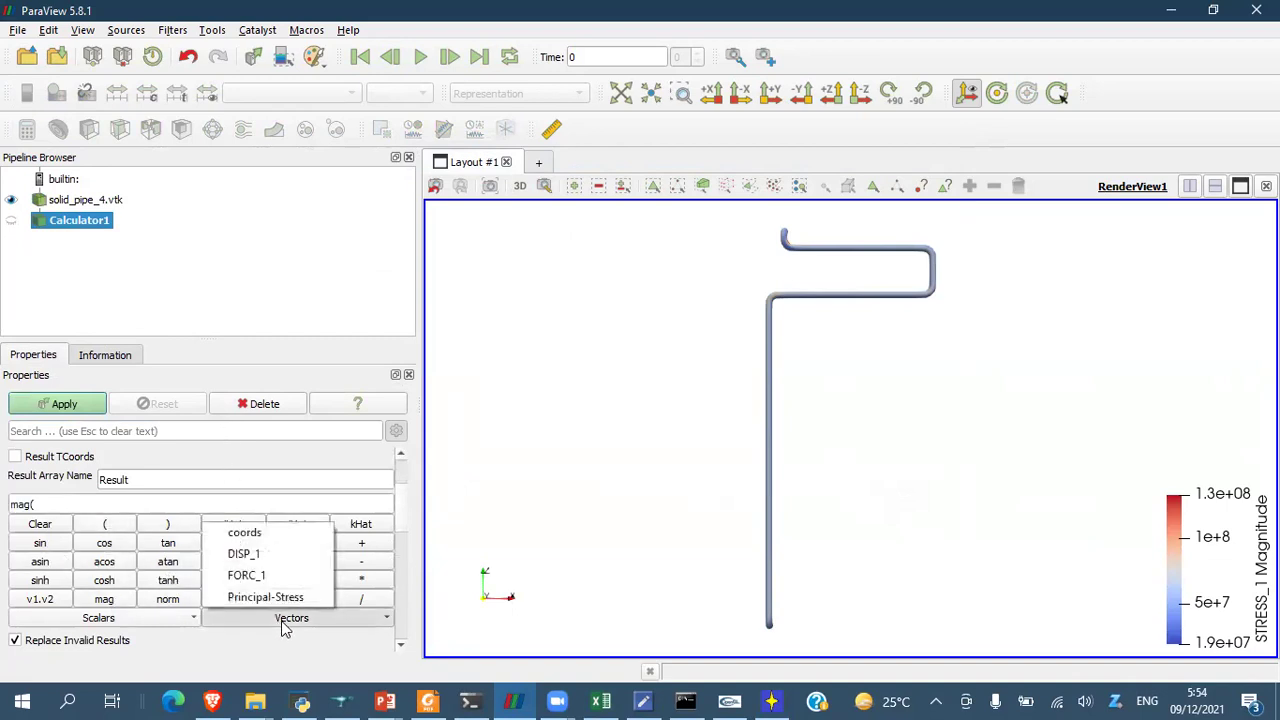
click(263, 597)
click(170, 528)
click(68, 407)
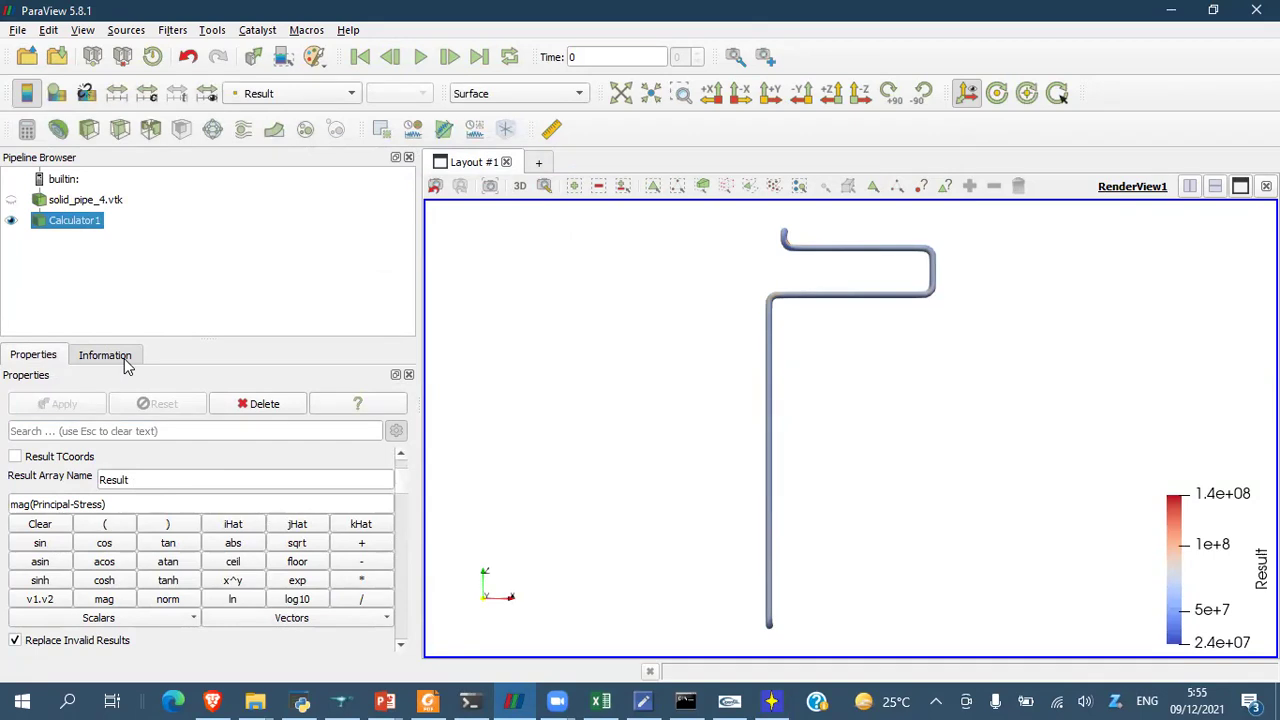
- Look up the data range of the Result array and record its maximum, 1.3366e+08, in cell B4 of the Excel sheet
click(105, 356)
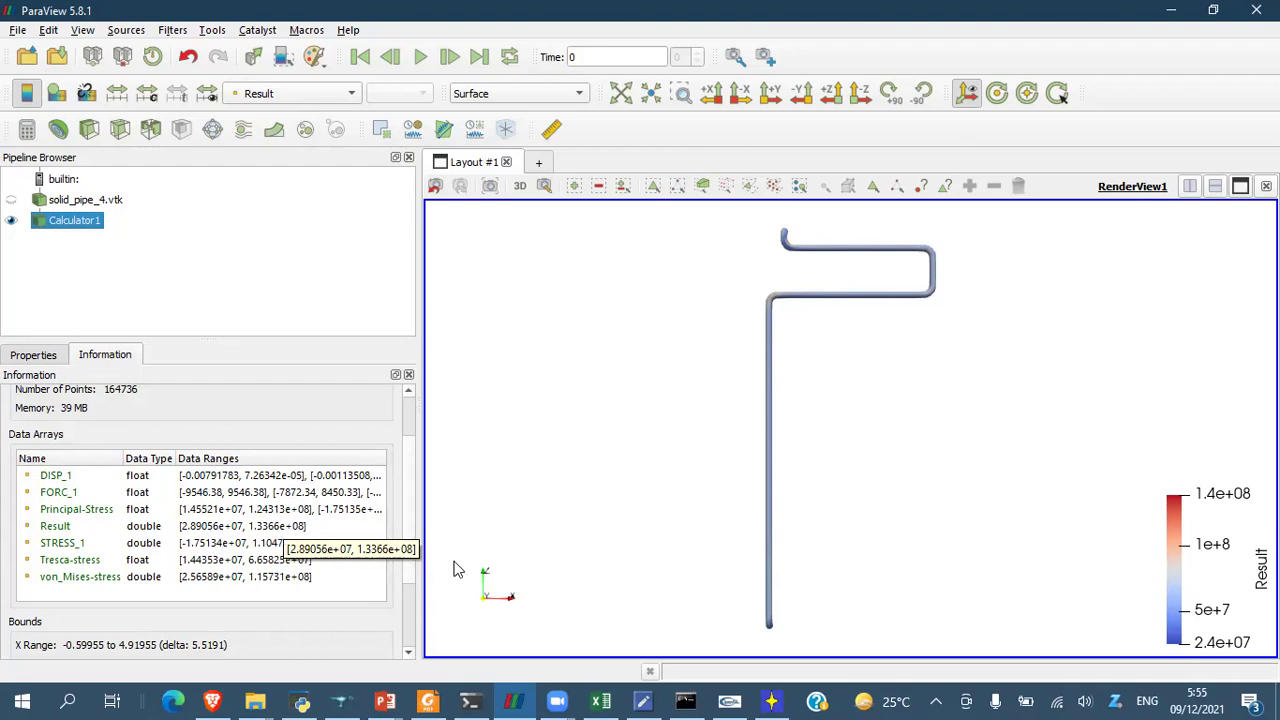
click(278, 530)
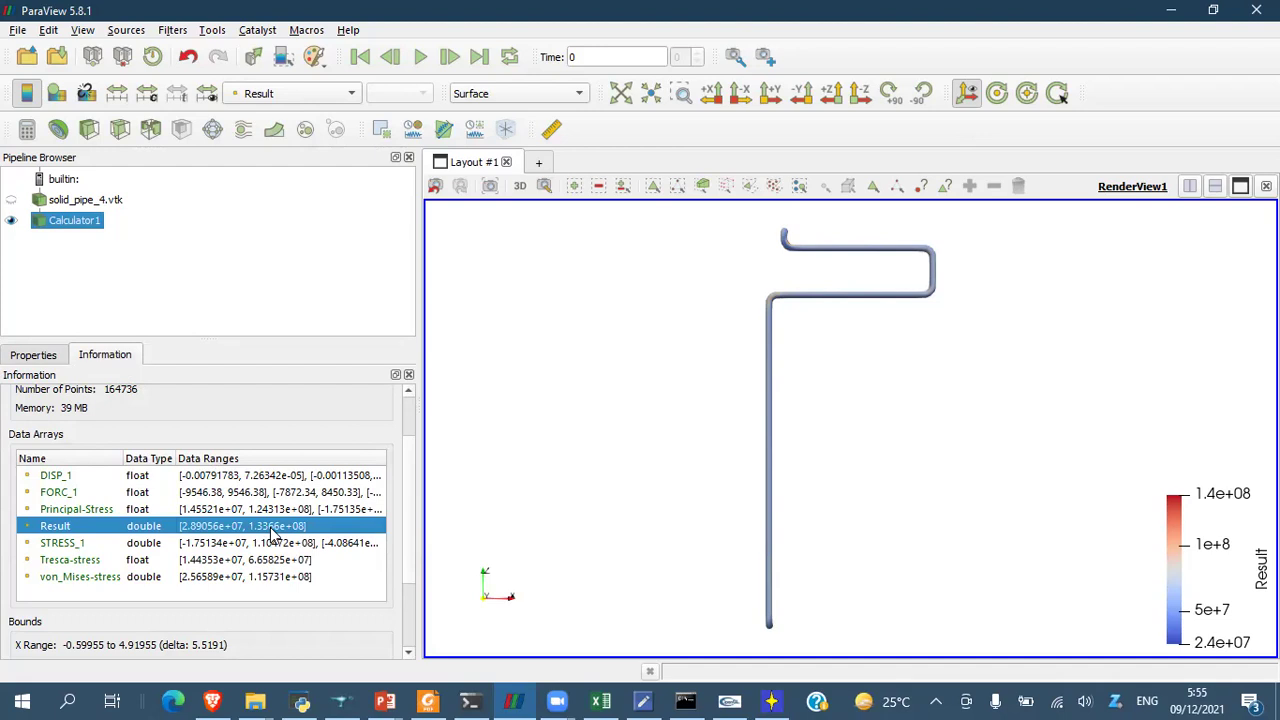
click(604, 700)
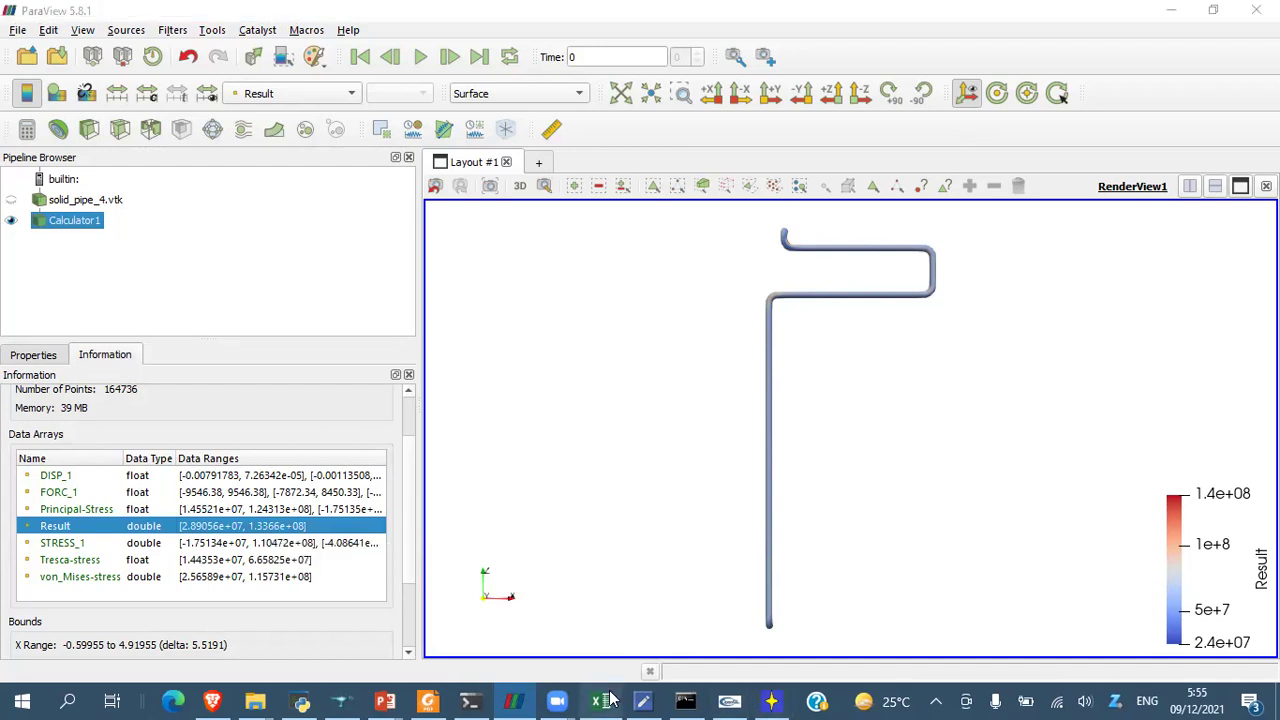
text(1.3366e)
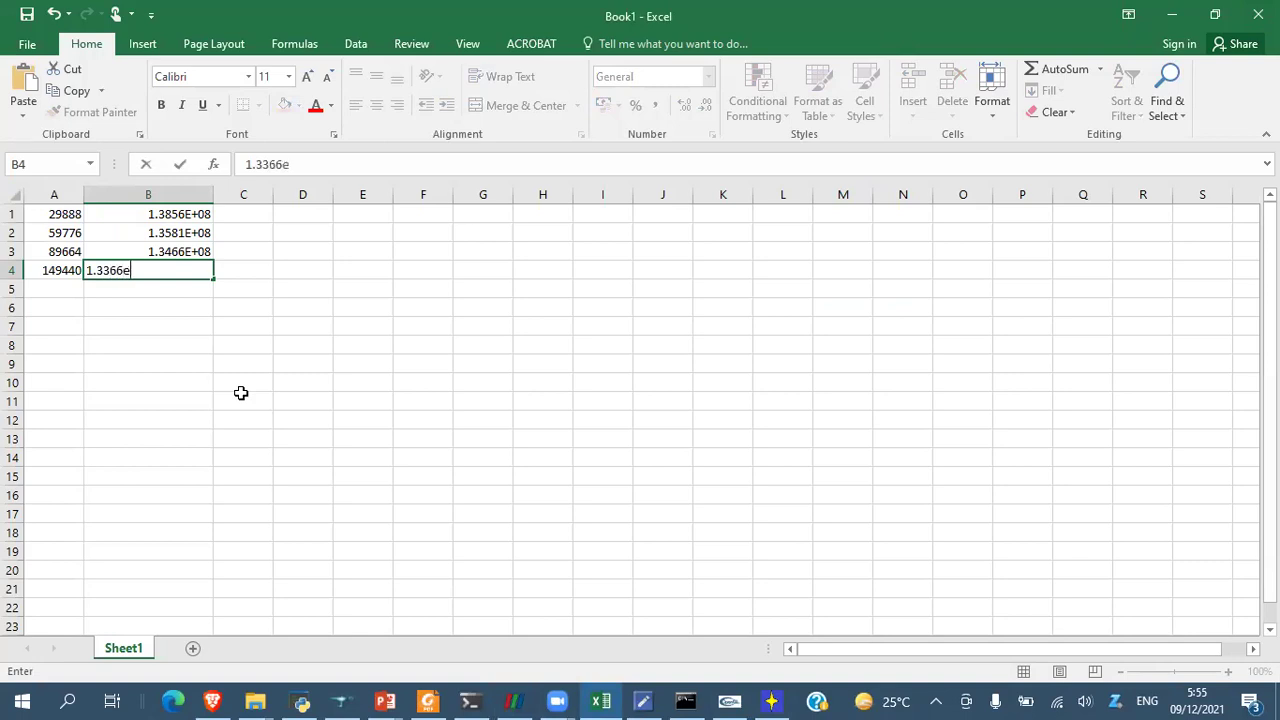
text(+08)
key(Return)
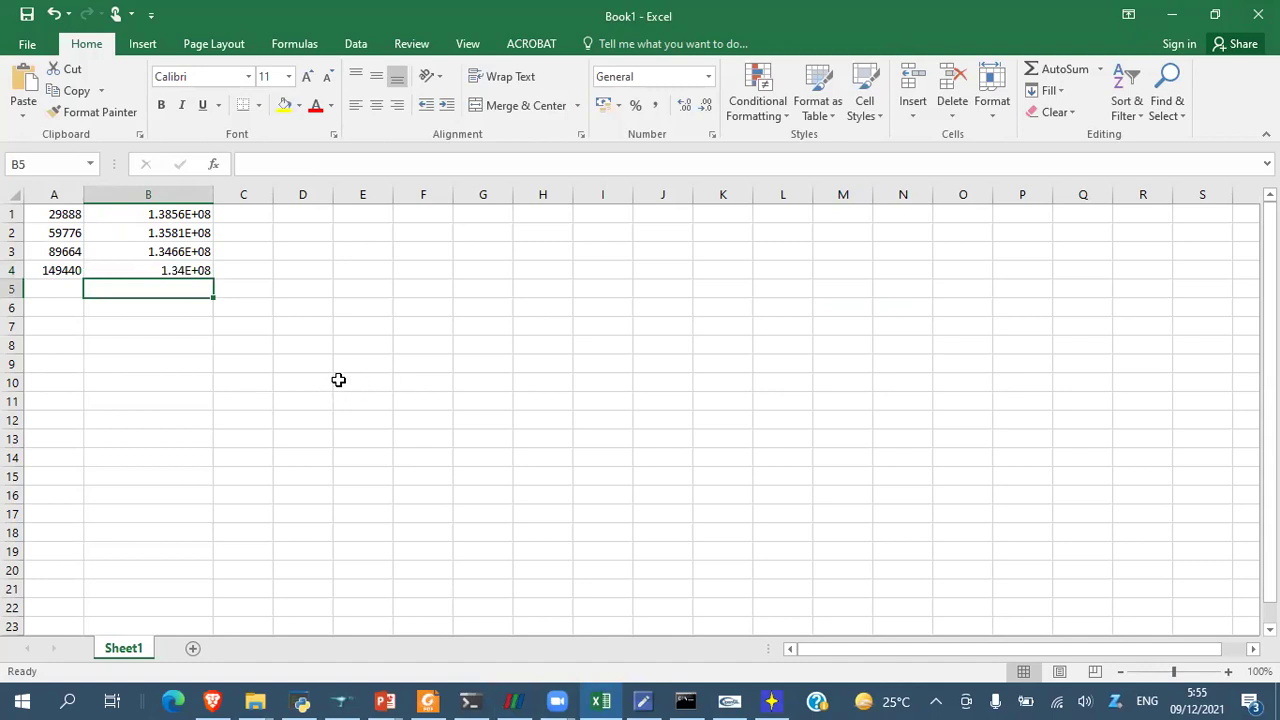
- Format cell B4 as scientific with four decimal places to match the stress values above it
click(171, 268)
click(171, 251)
click(178, 271)
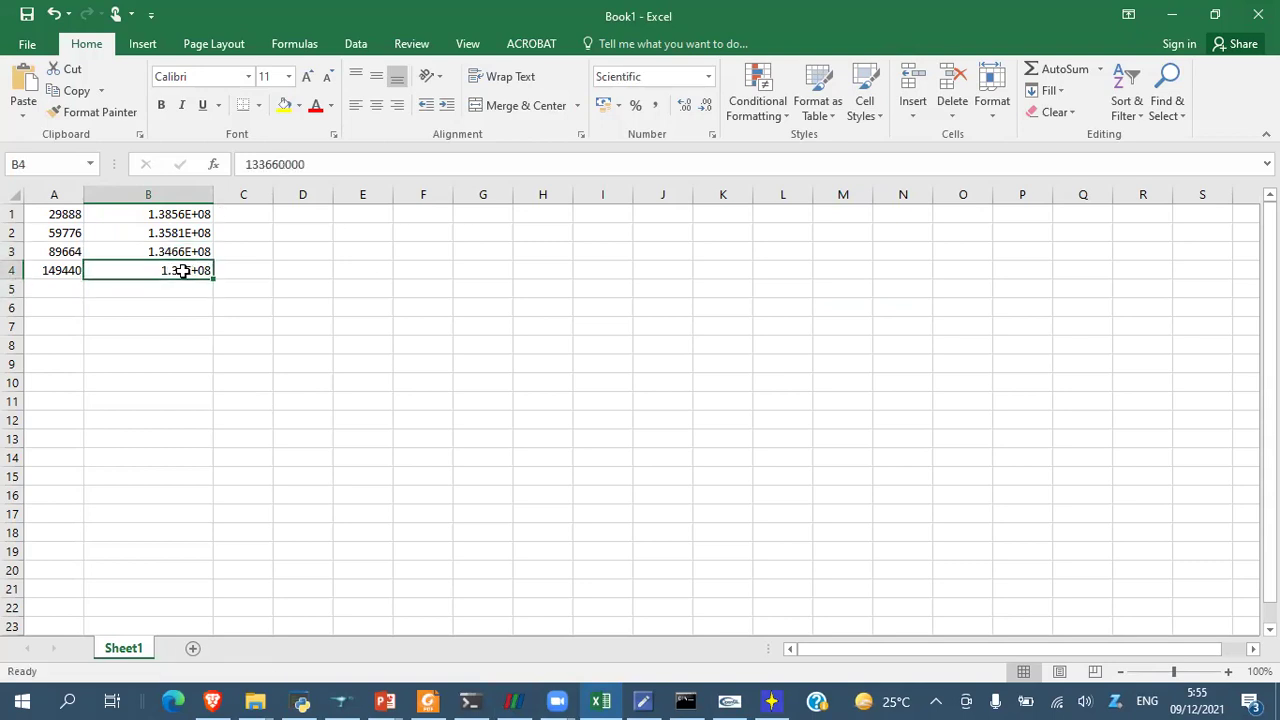
right_click(184, 268)
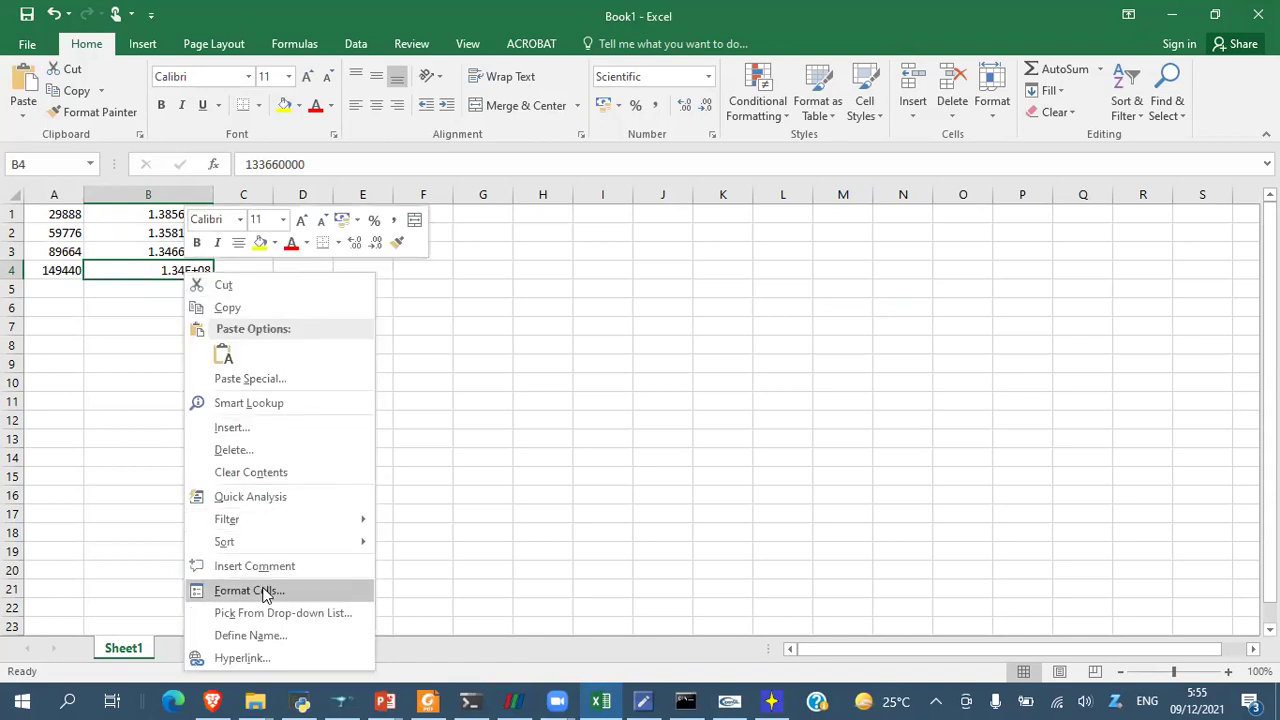
key(Escape)
key(ctrl+1)
click(289, 364)
click(289, 364)
click(401, 657)
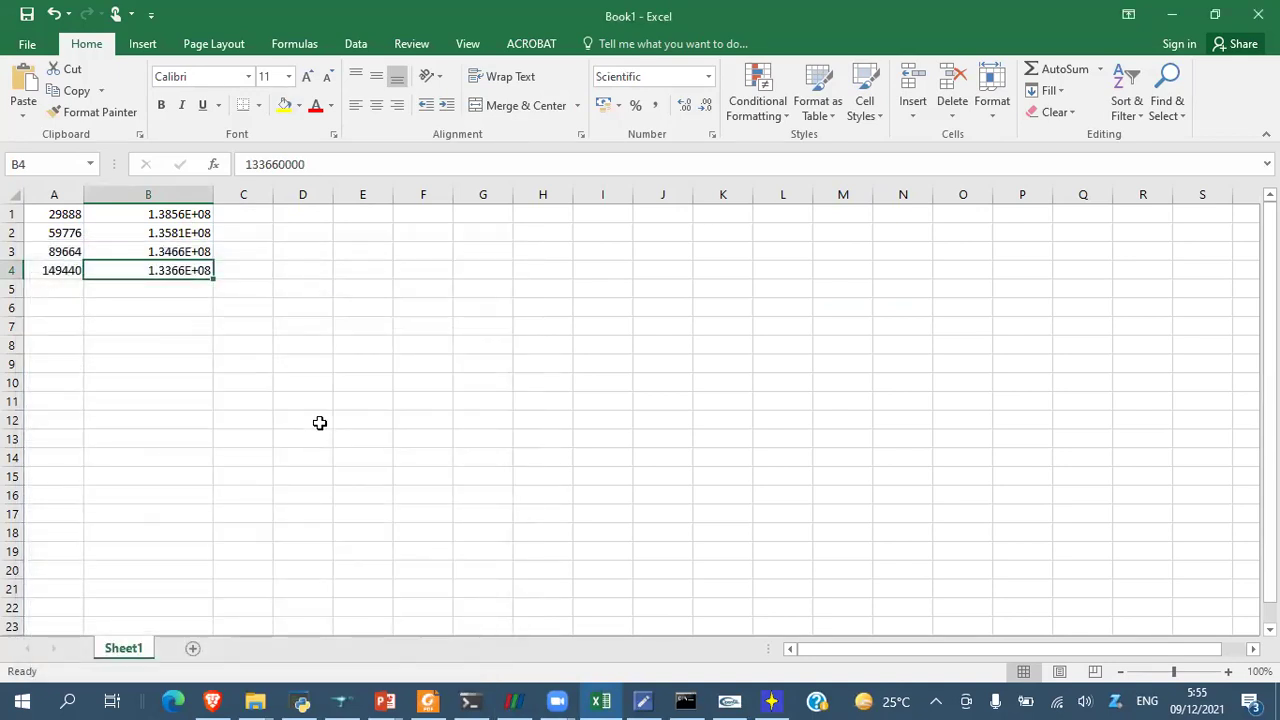
click(319, 423)
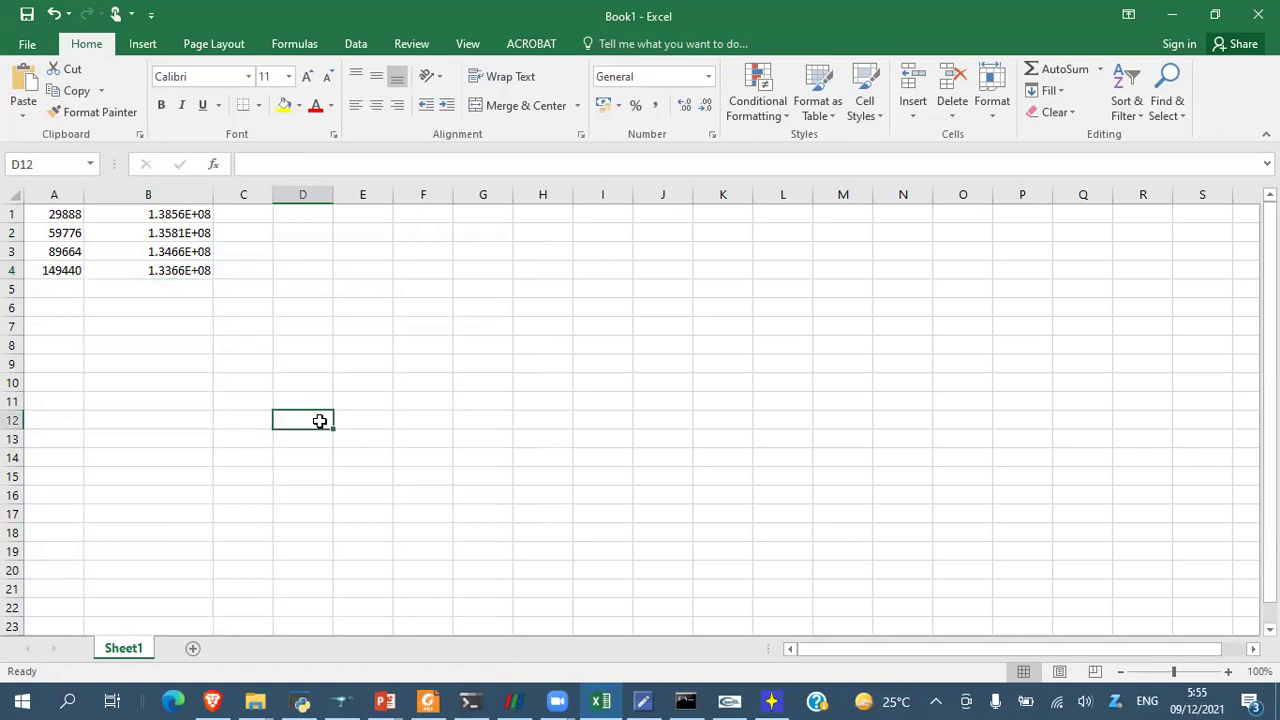
- Enter the relative change formula =ABS(B1-B2)/B1 in cell C2
click(254, 239)
text(=)
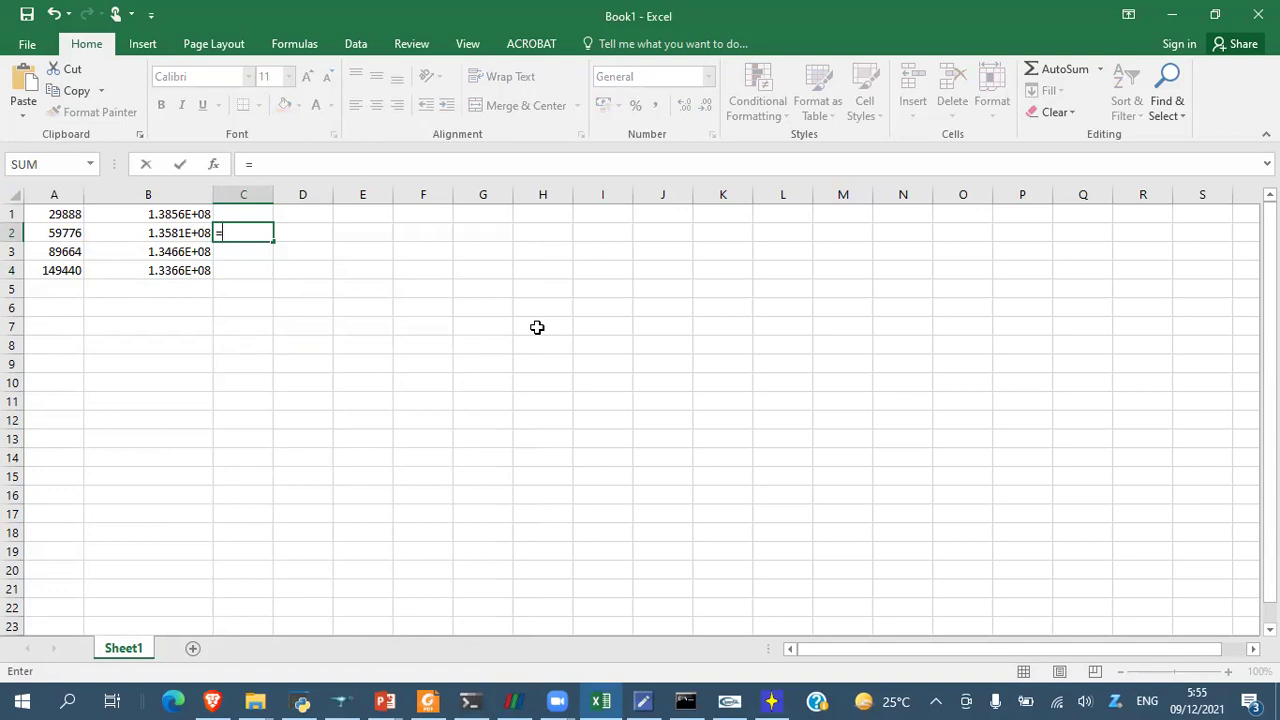
text(abs()
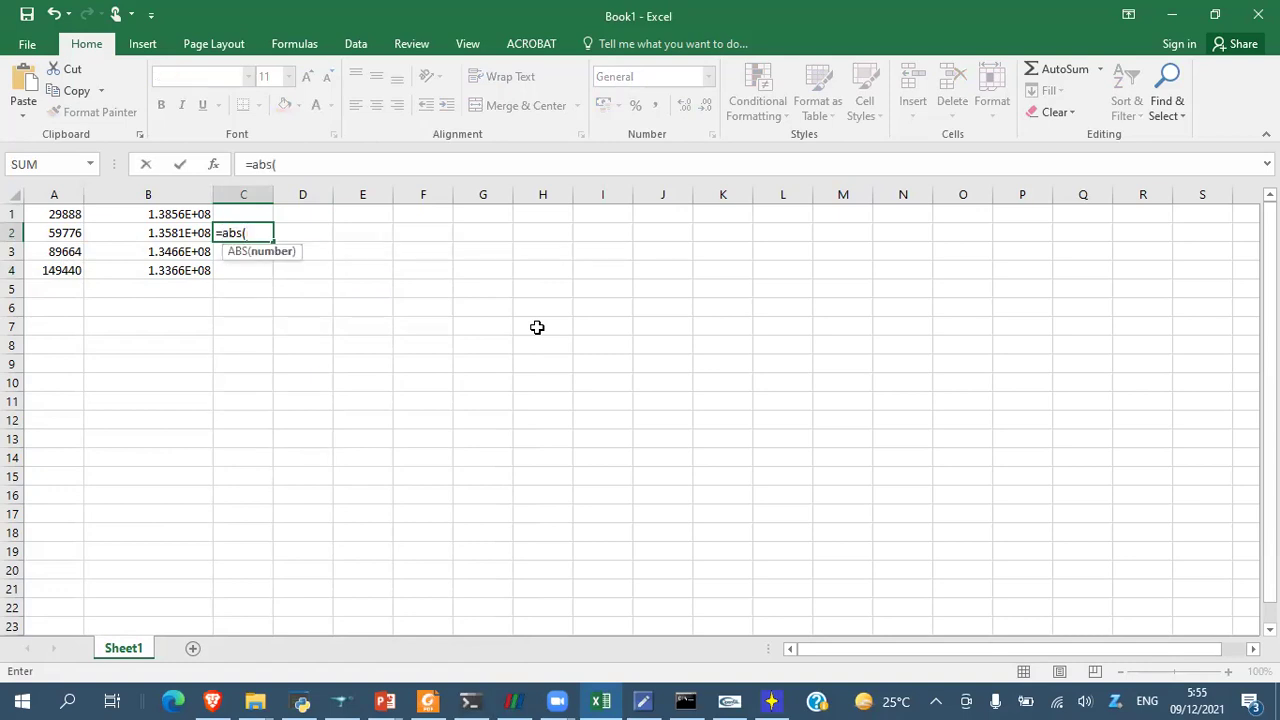
key(Up)
key(Left)
text(-)
key(Left)
text()/)
key(Up)
key(Left)
key(Return)
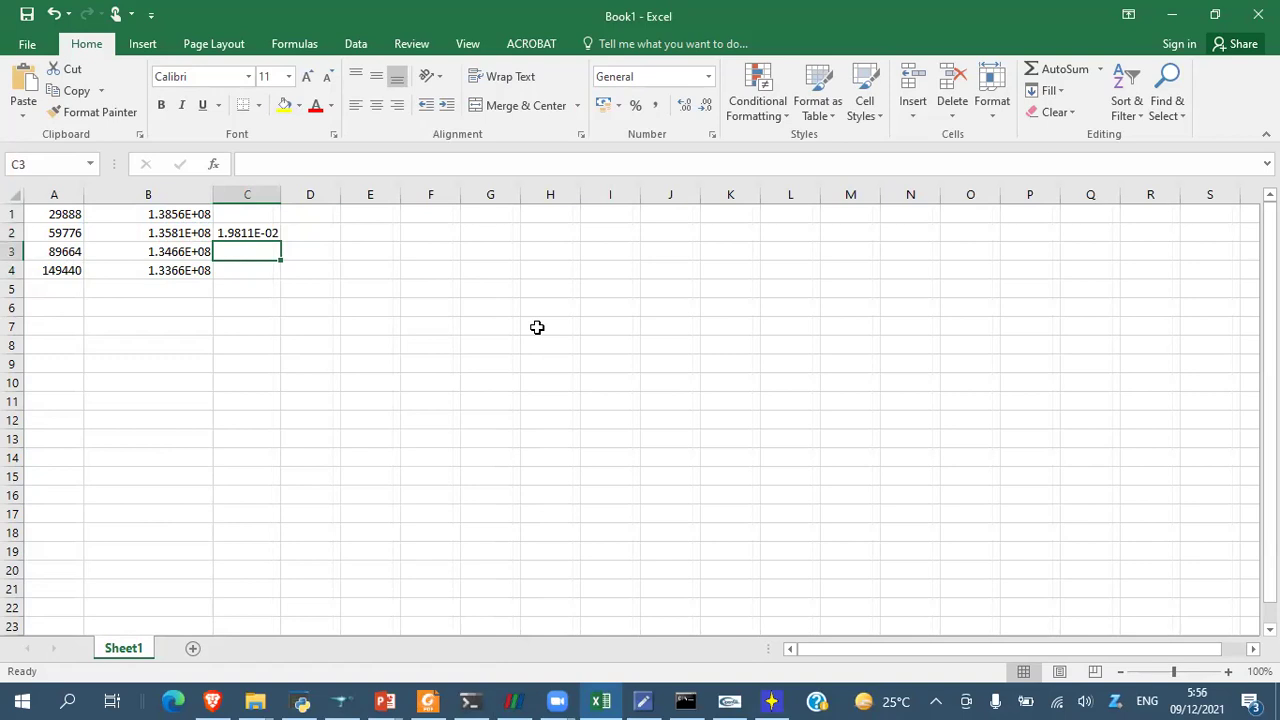
- Fill the relative change formula from C2 down to C4
click(247, 232)
drag(278, 241, 278, 274)
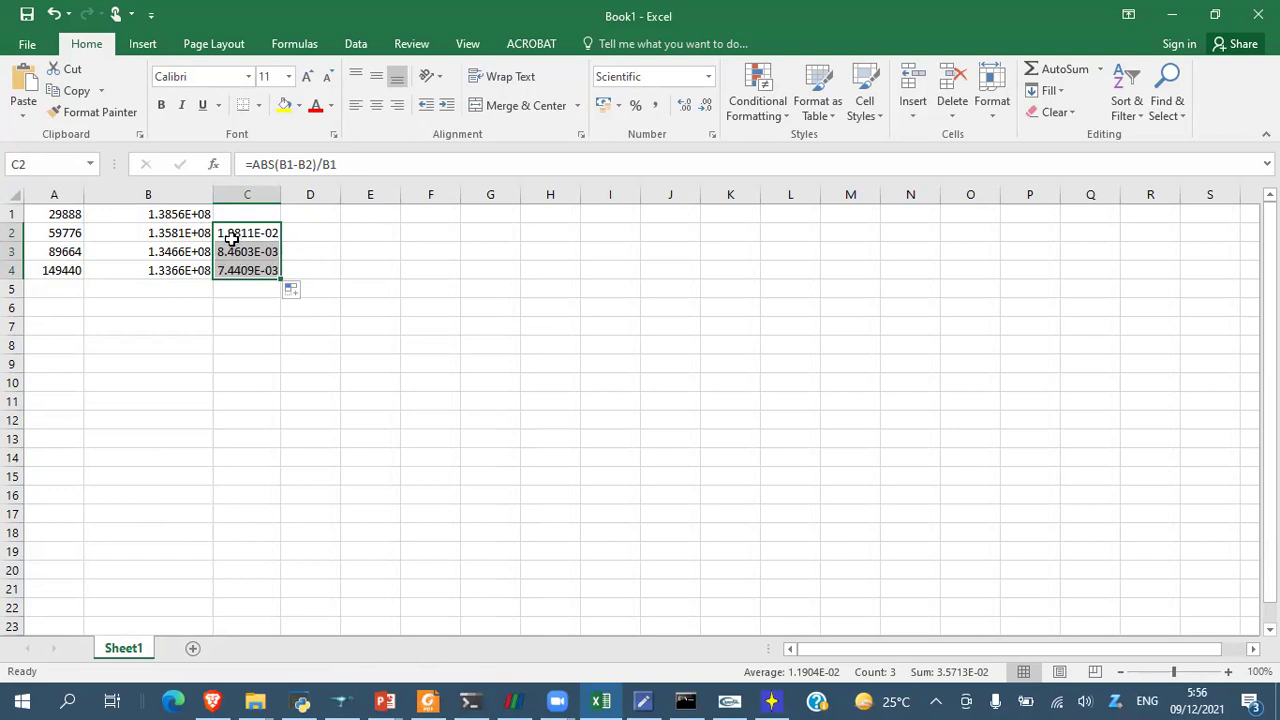
click(329, 330)
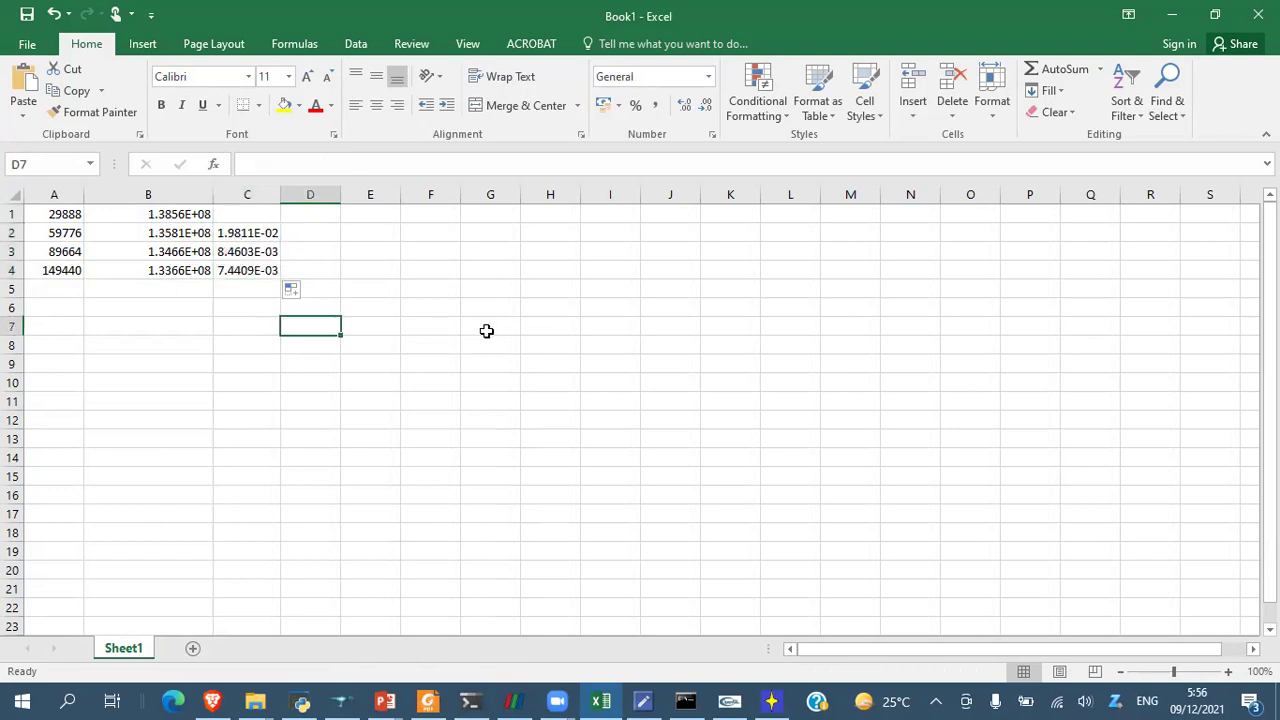
click(486, 331)
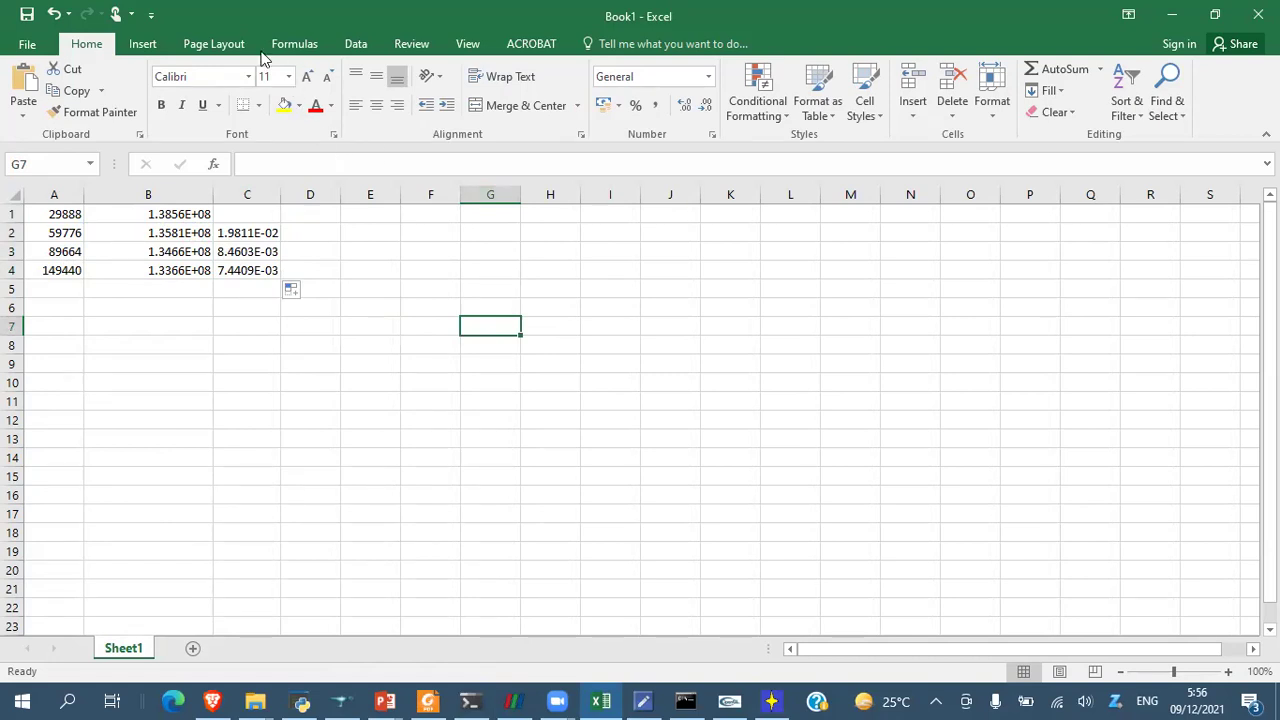
click(140, 44)
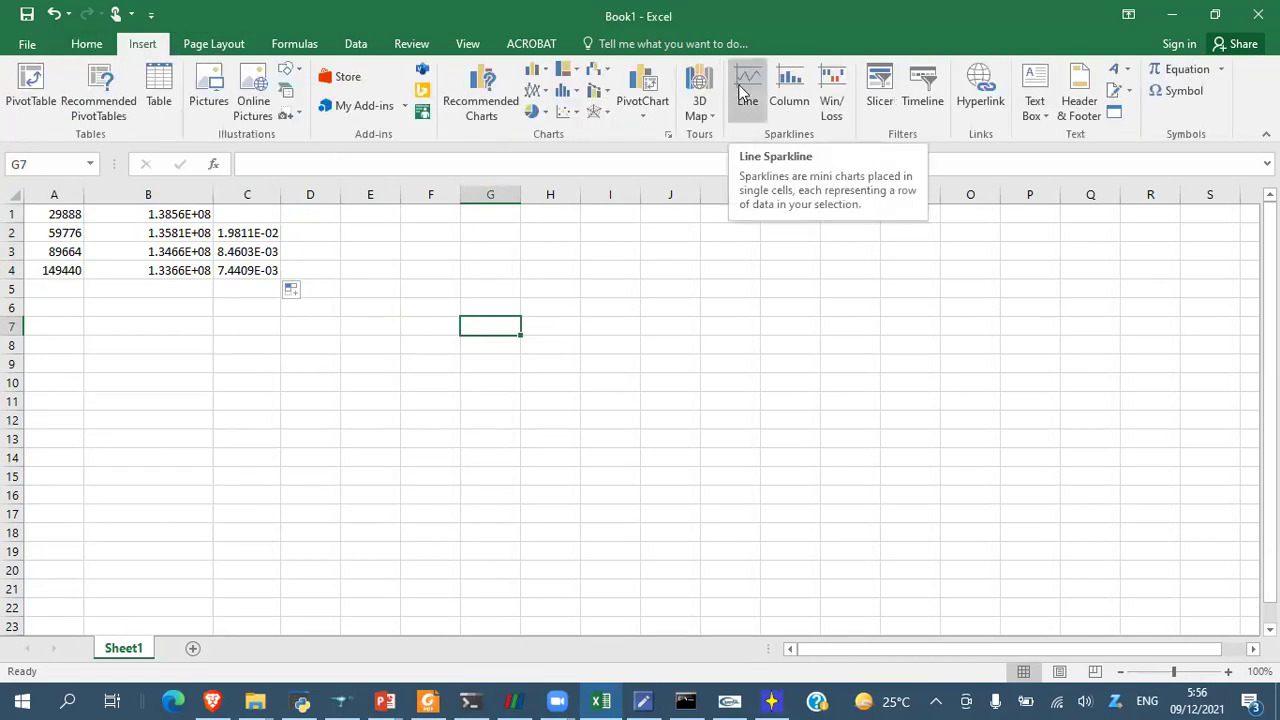
click(534, 88)
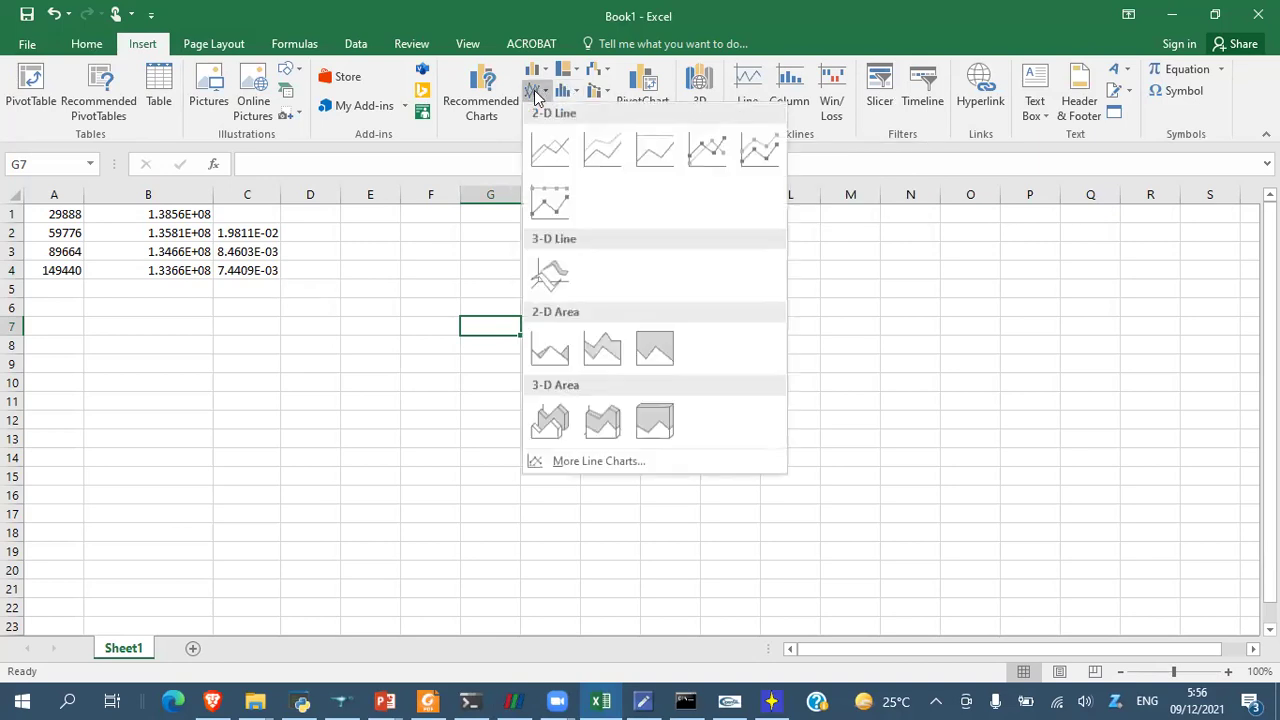
click(710, 160)
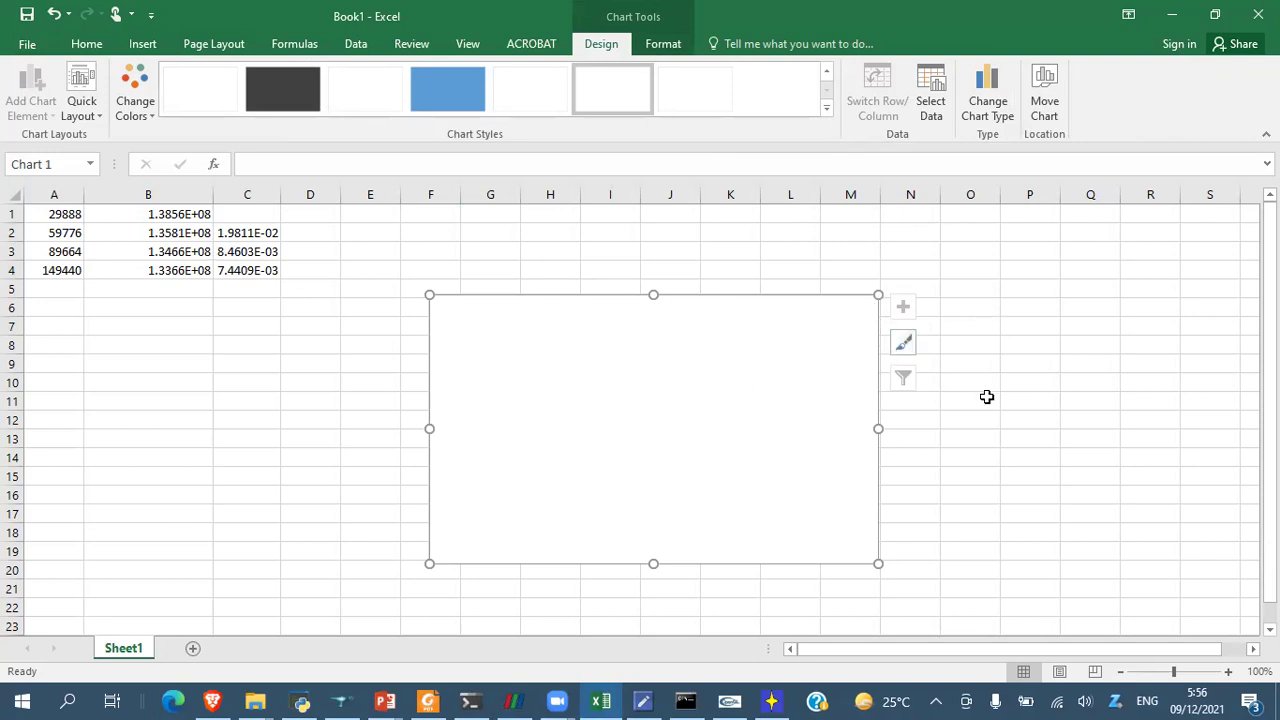
key(Delete)
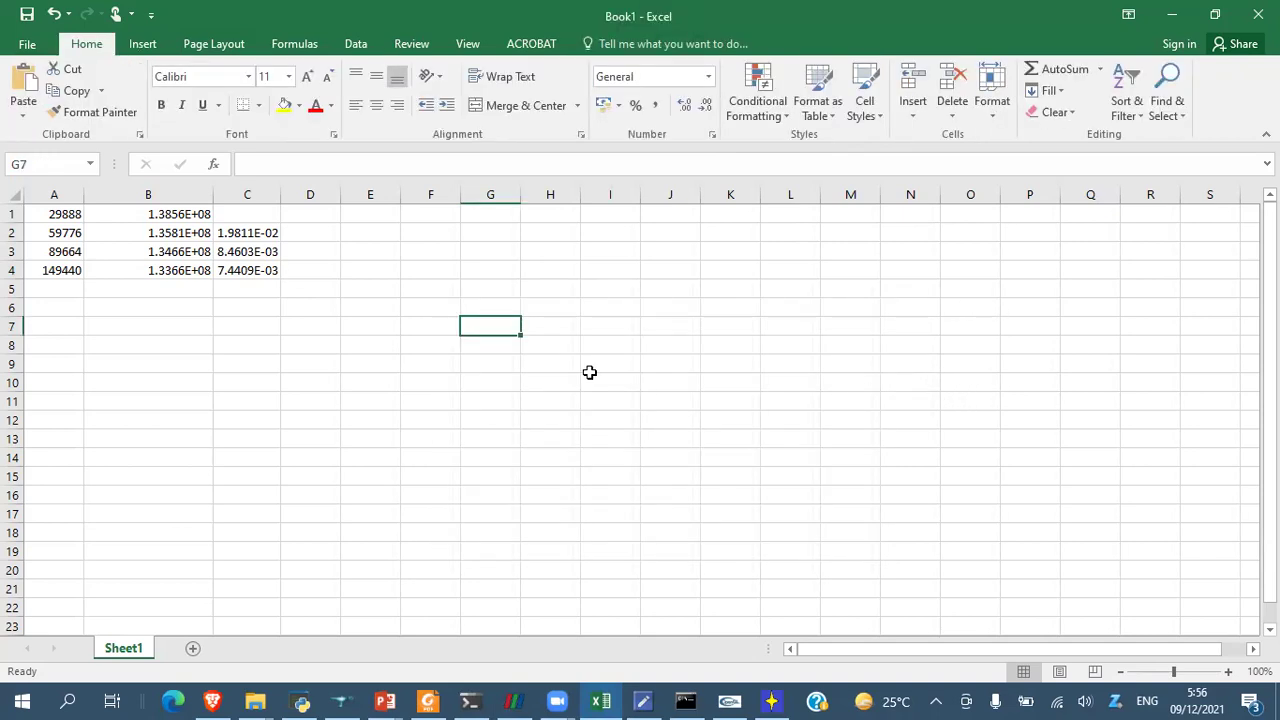
click(82, 213)
drag(83, 212, 154, 266)
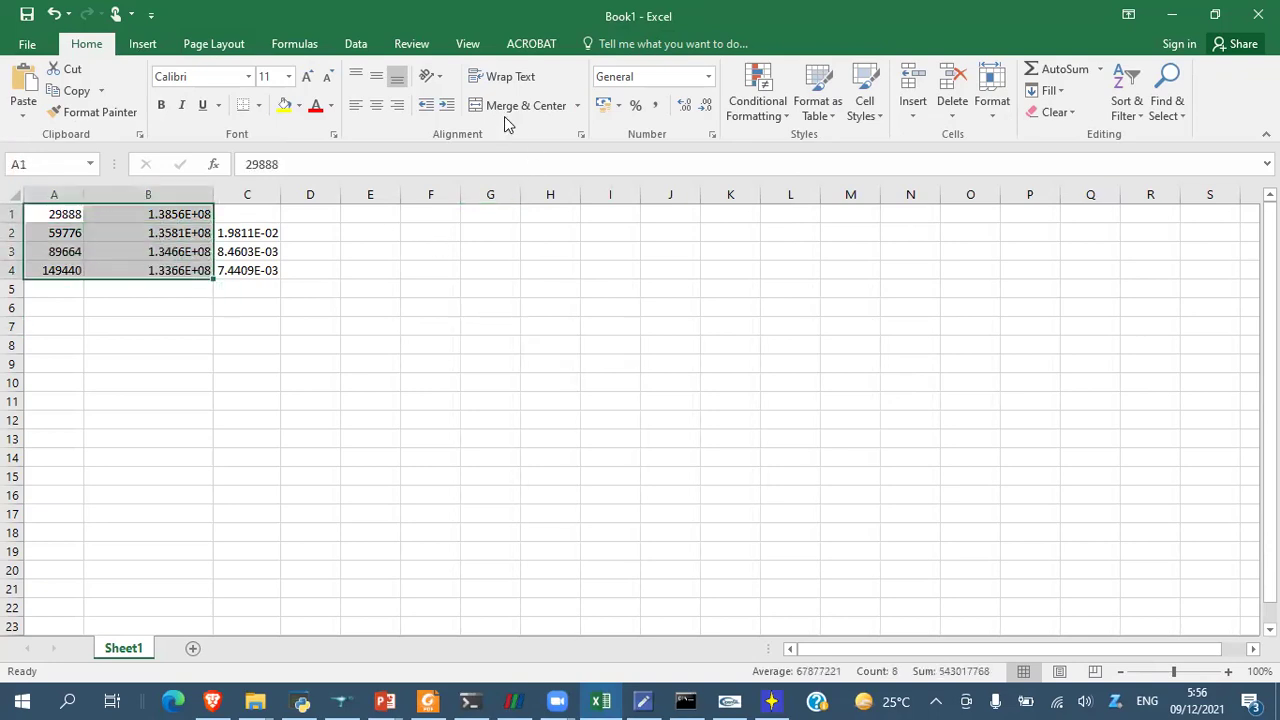
click(145, 45)
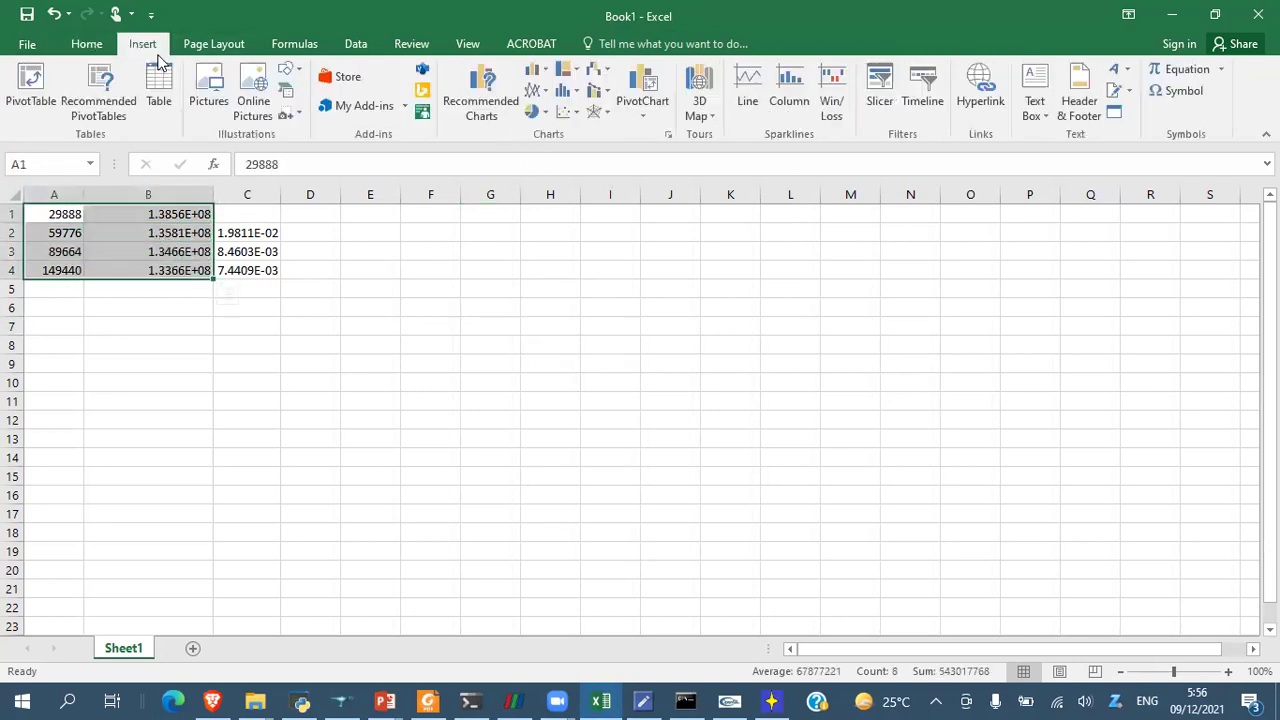
click(545, 95)
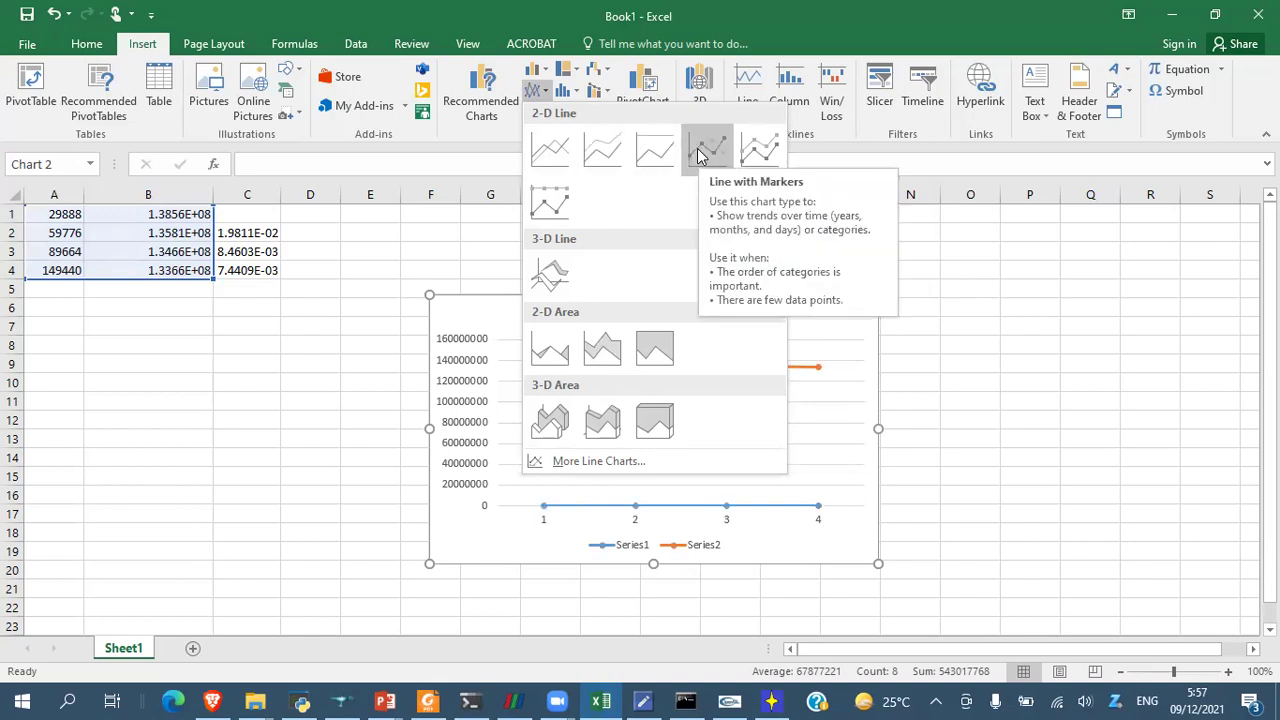
click(941, 317)
- Insert a 2-D Line with Markers chart of the stress values in B1:B4
click(143, 208)
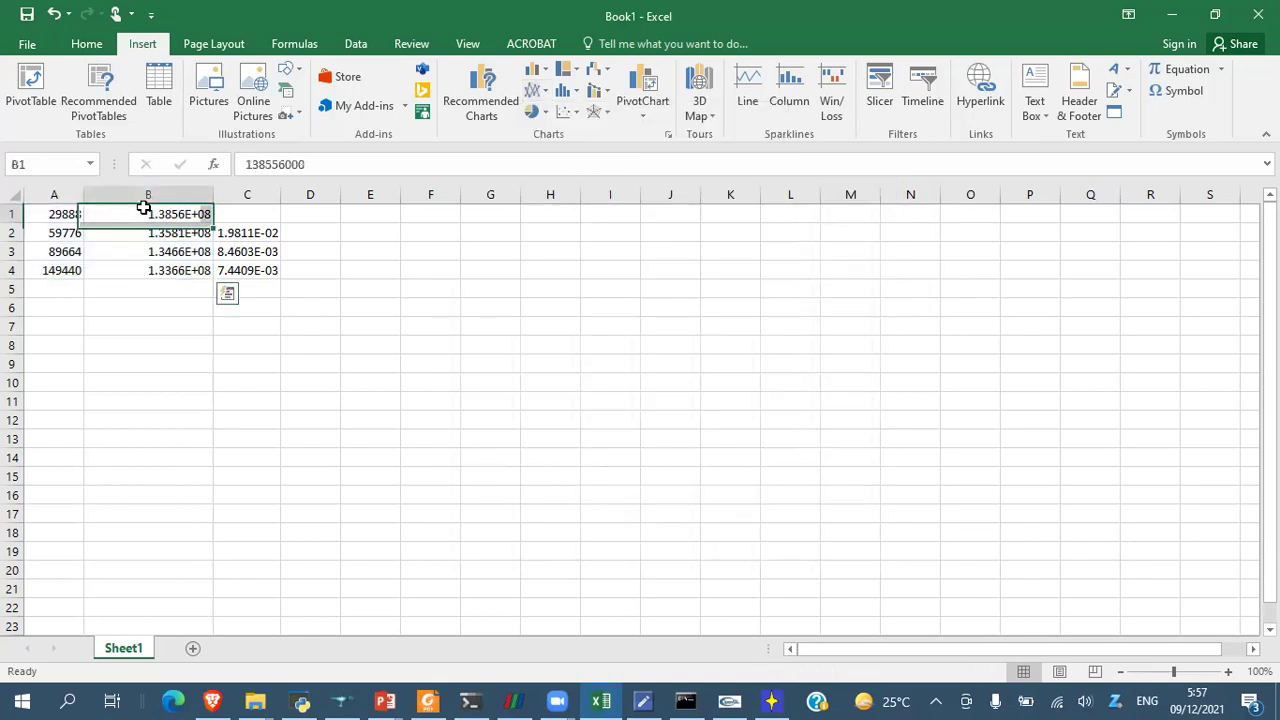
drag(140, 206, 139, 268)
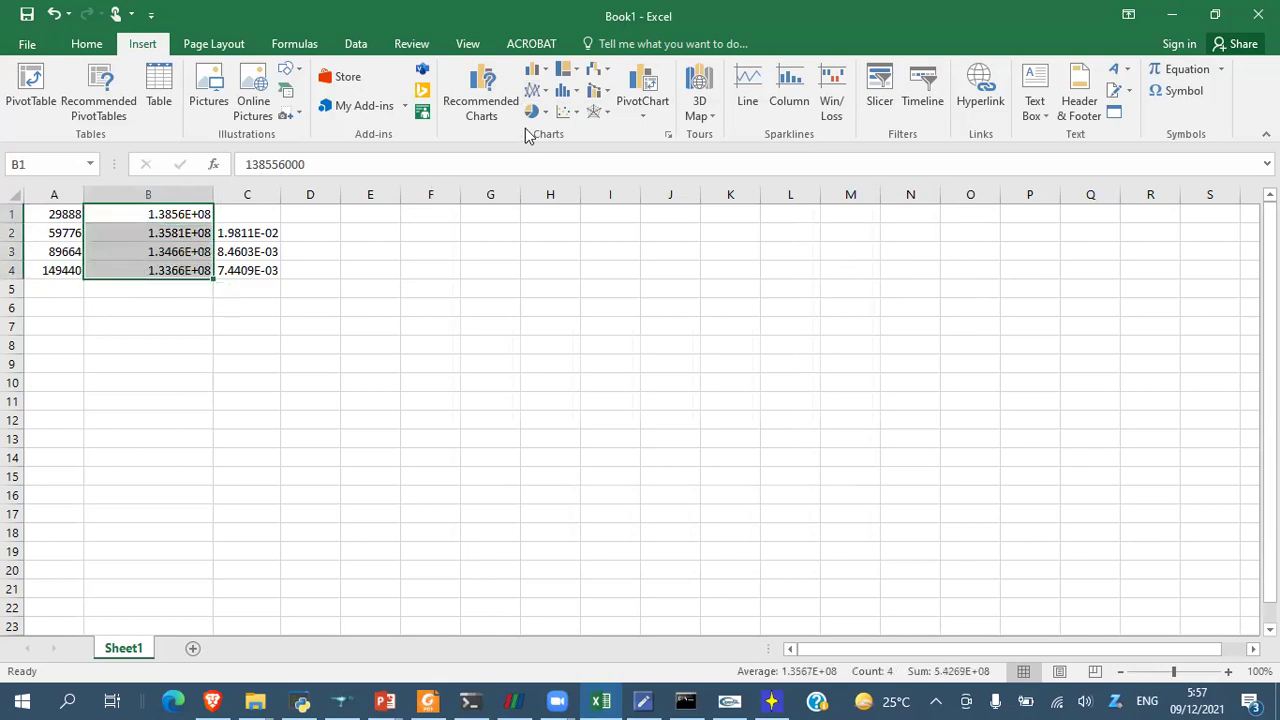
click(533, 90)
click(707, 150)
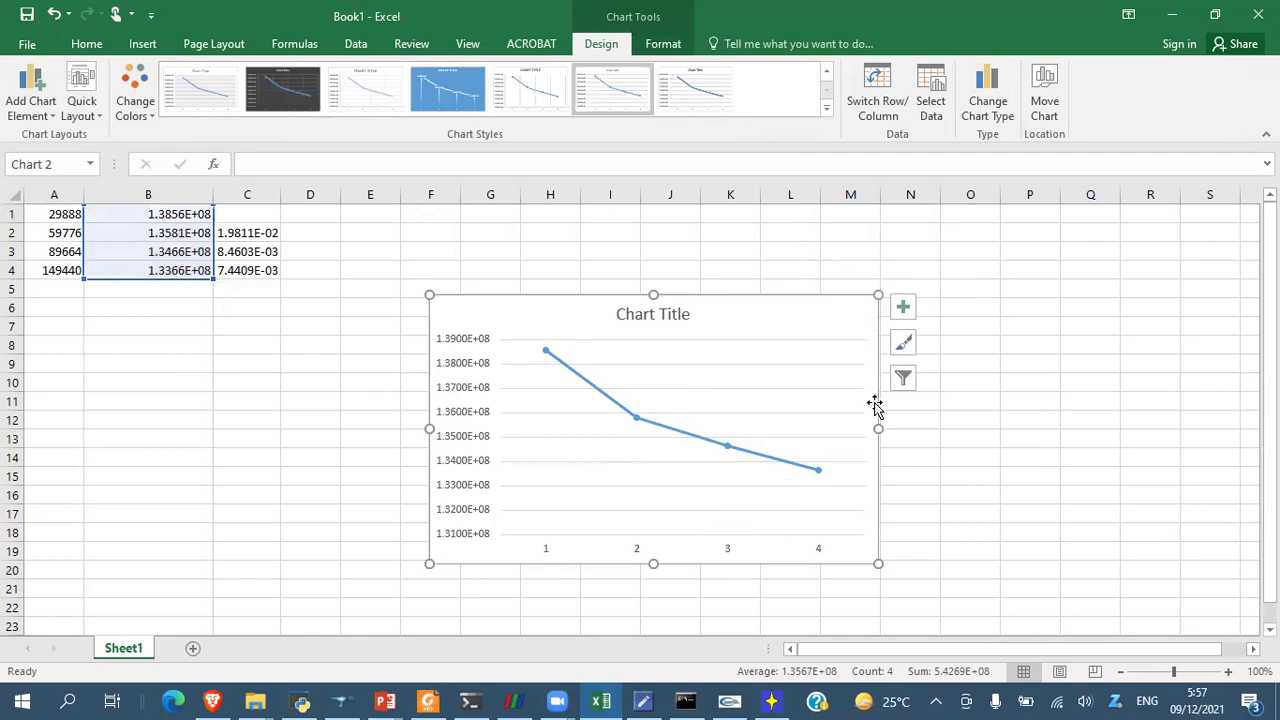
- Set the chart's horizontal axis labels to the element counts in =Sheet1!$A$1:$A$4
right_click(582, 427)
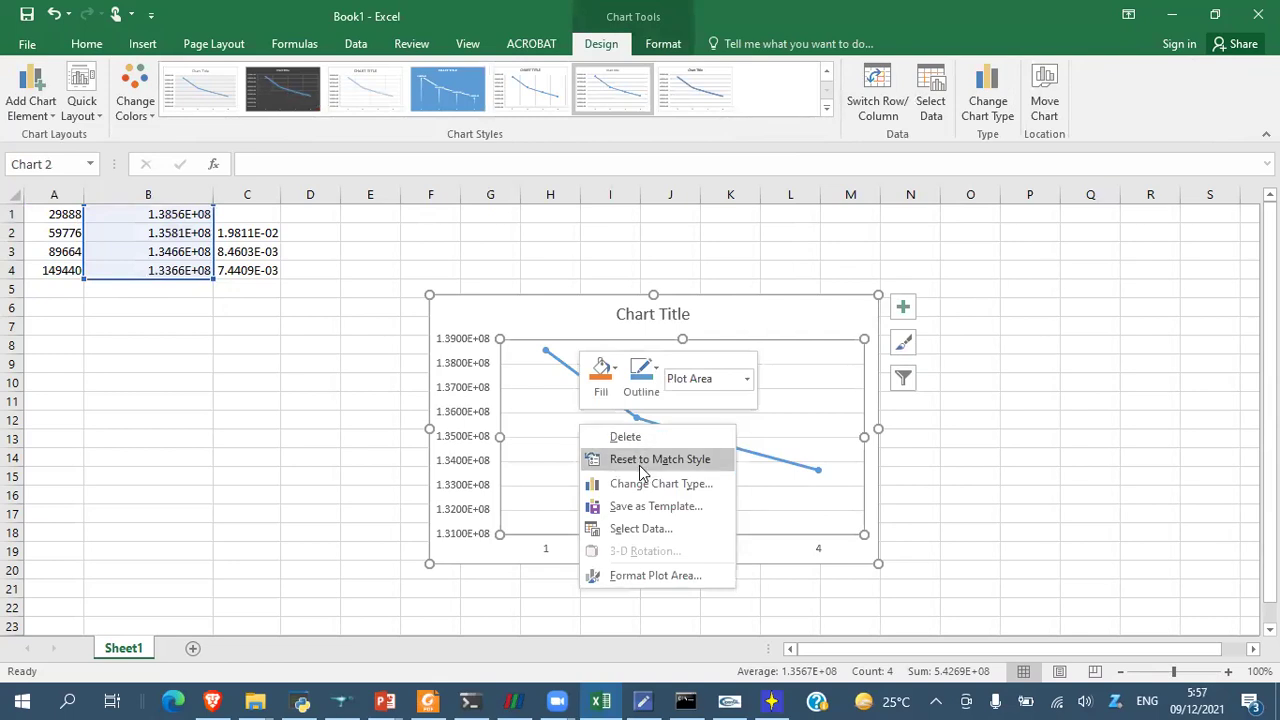
click(652, 529)
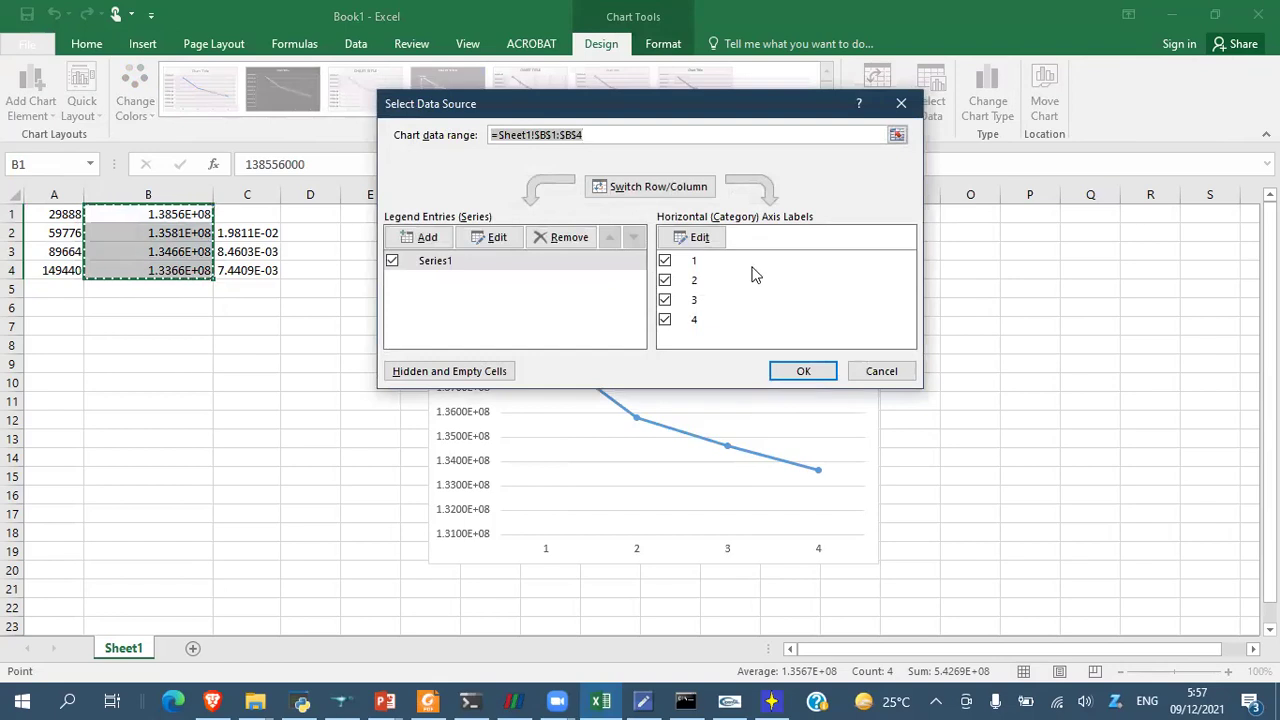
click(700, 237)
drag(41, 214, 40, 270)
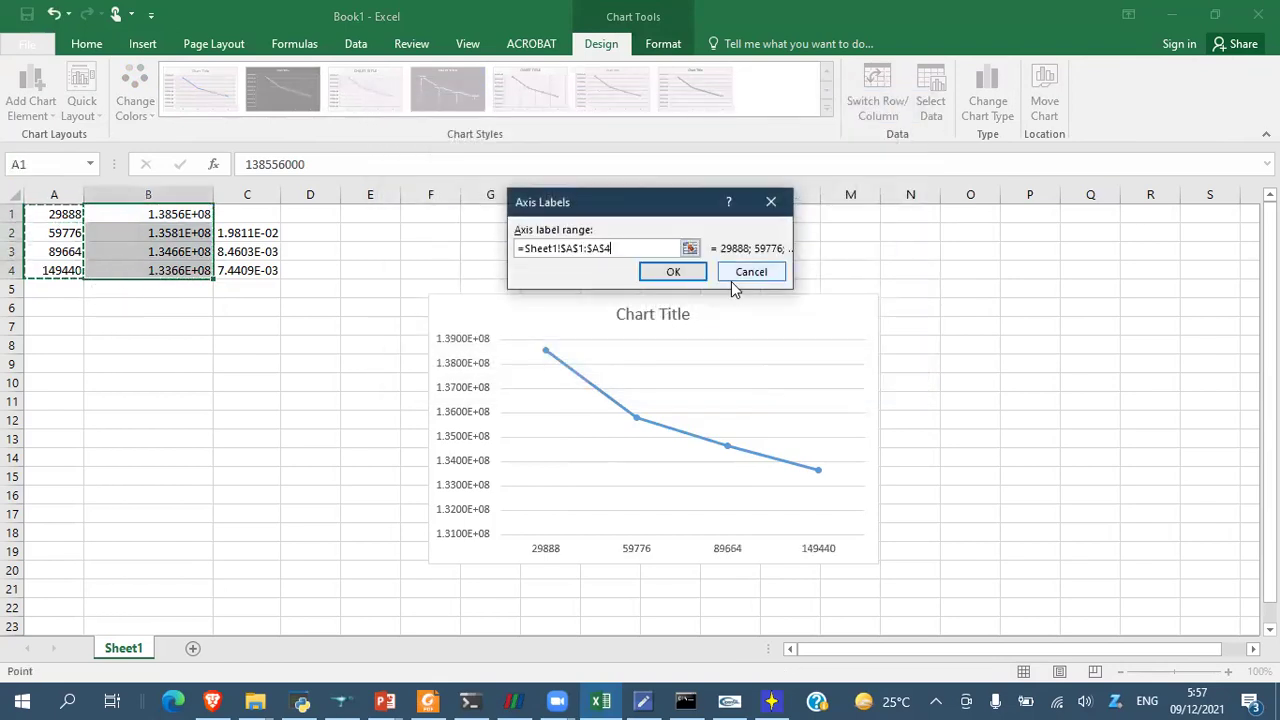
click(673, 275)
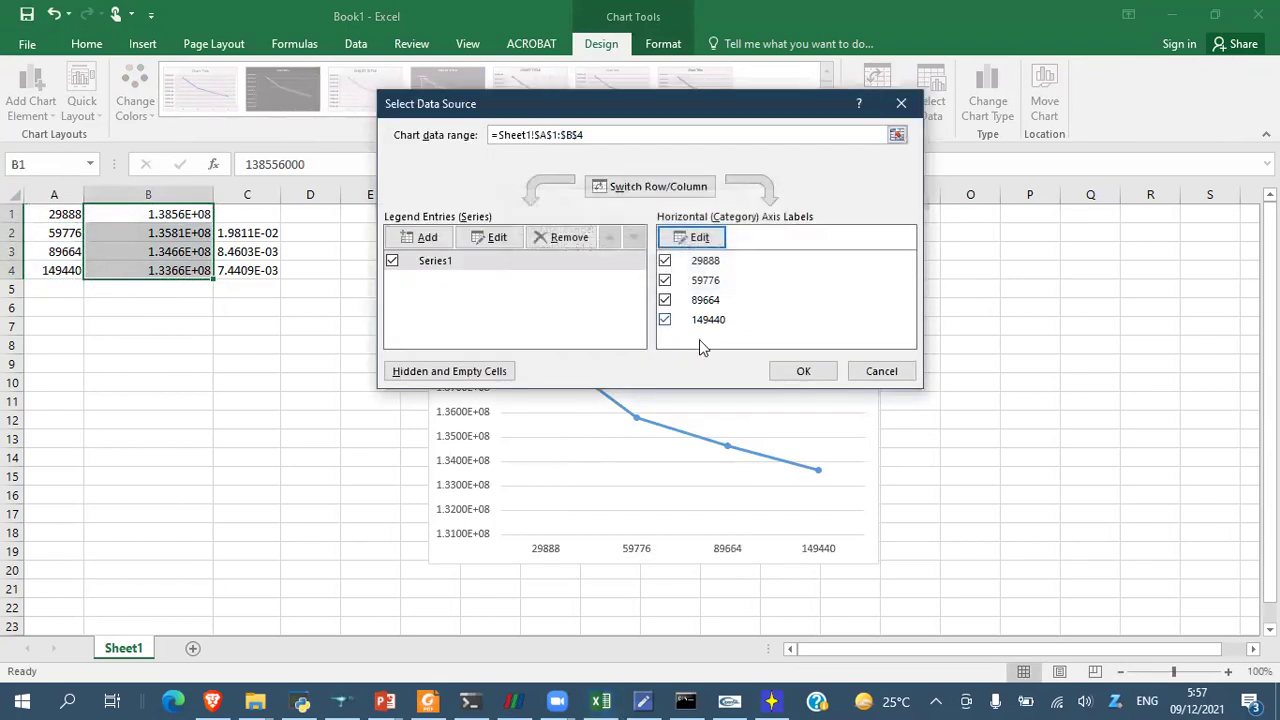
click(802, 372)
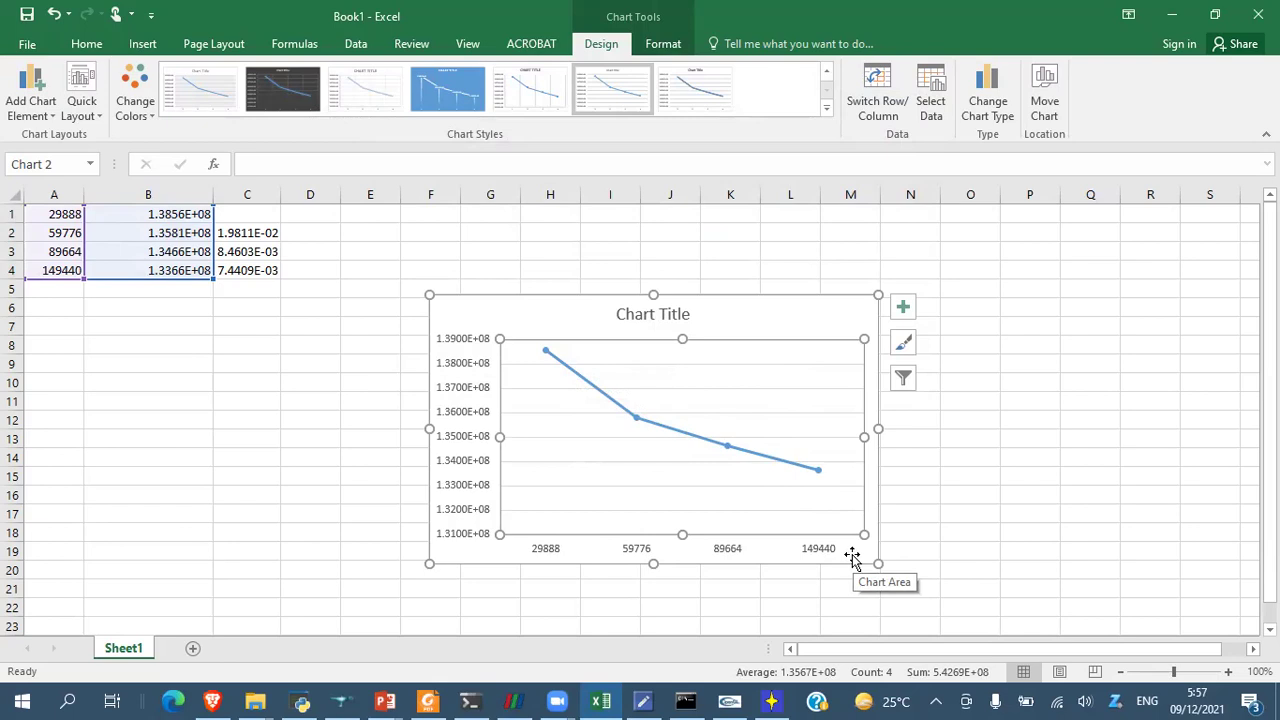
click(184, 302)
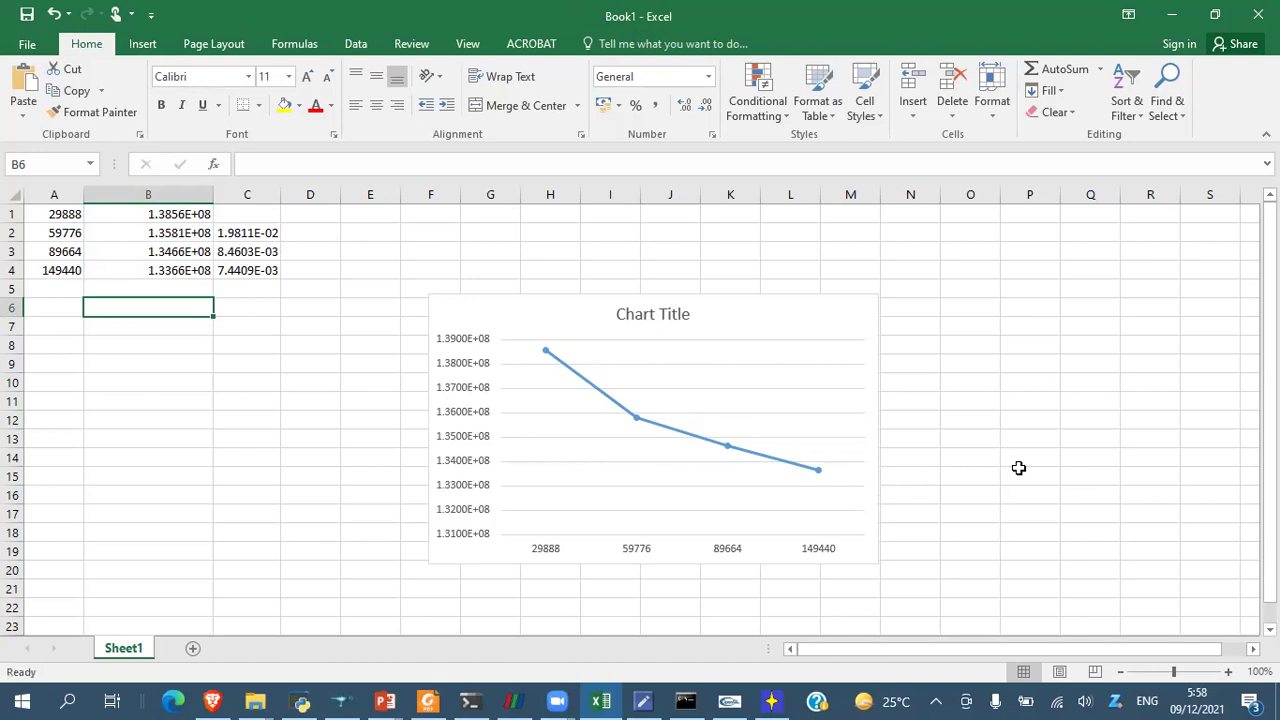
- Review the relative changes in C2:C4 against the element counts of the two finest meshes in A3 and A4
click(268, 231)
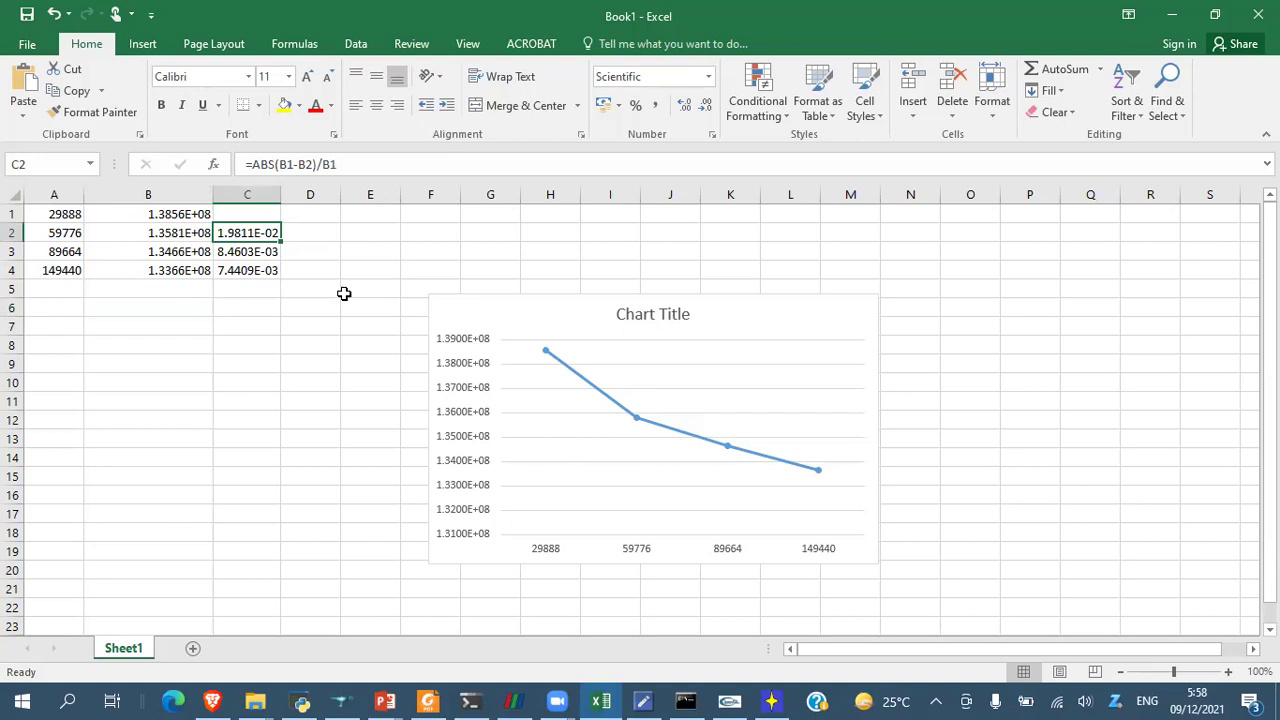
click(273, 252)
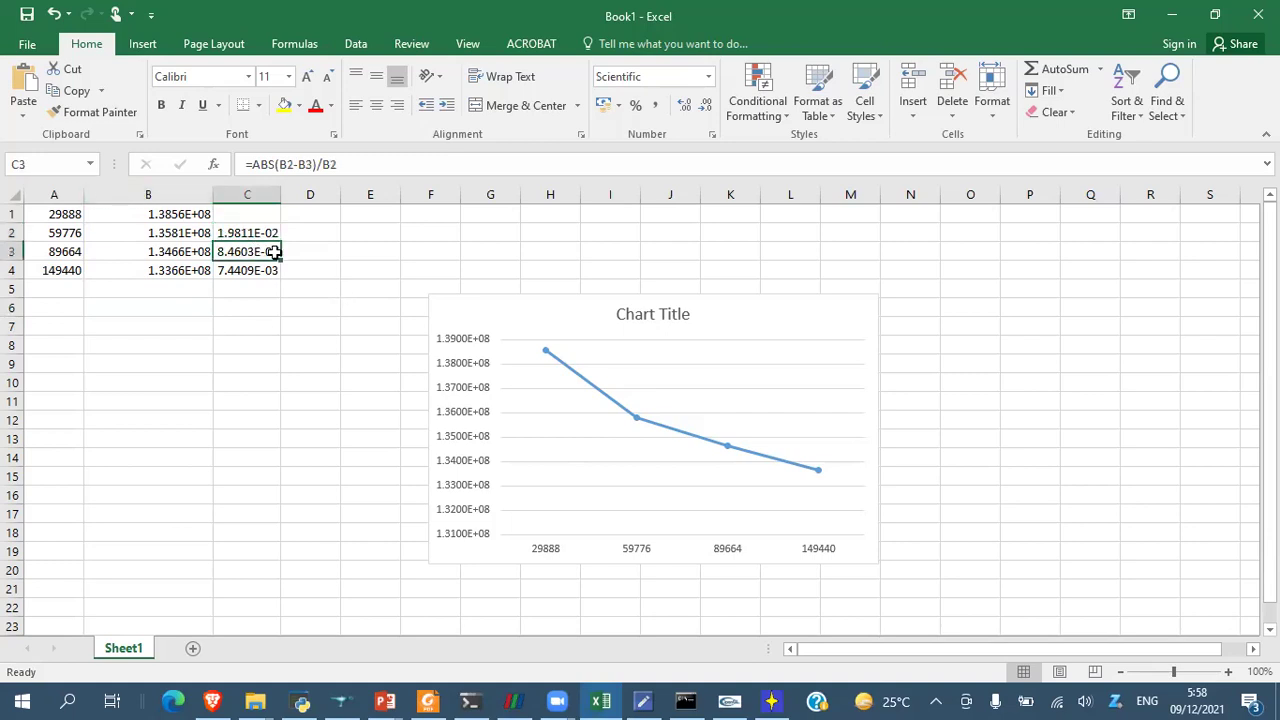
click(266, 271)
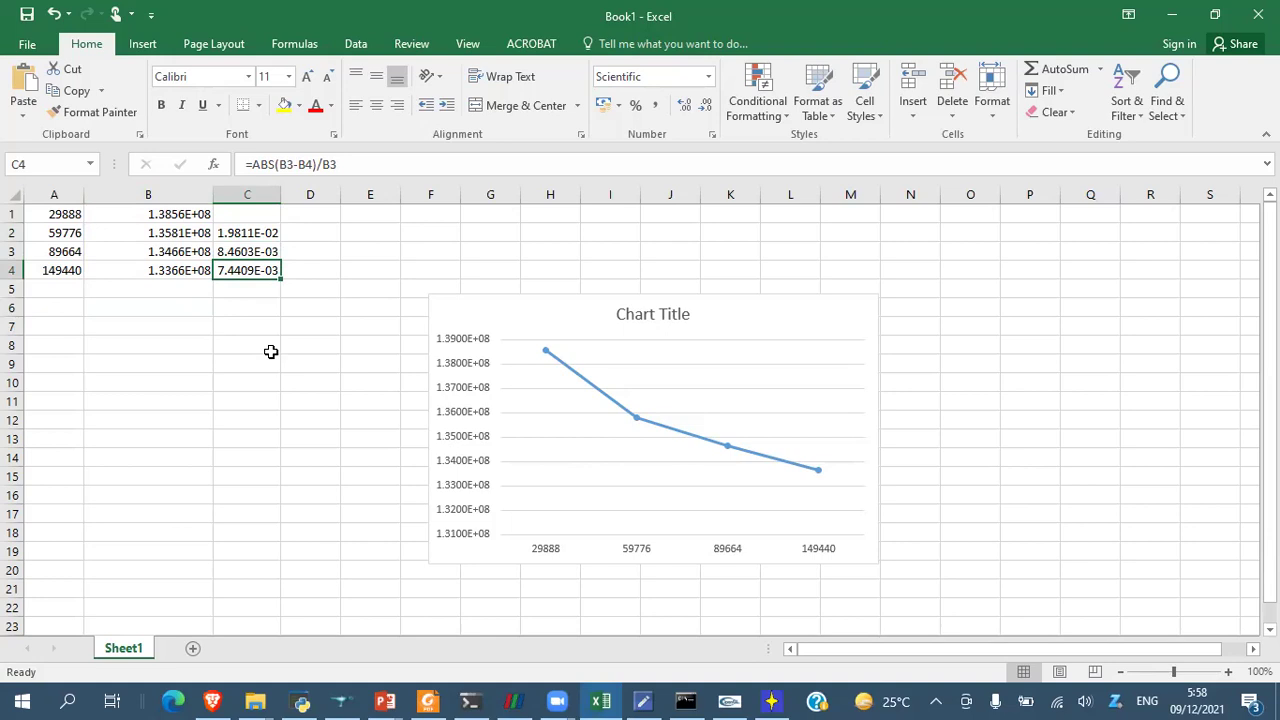
click(70, 256)
click(74, 270)
click(70, 250)
click(76, 273)
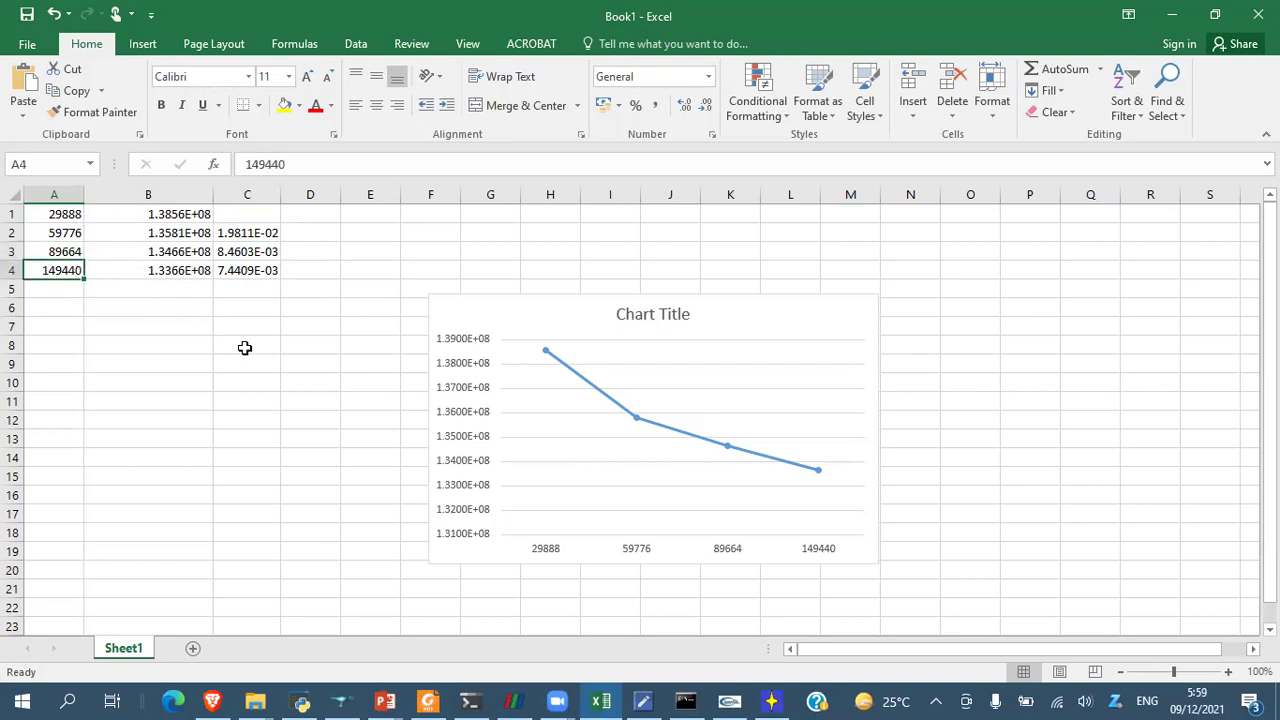